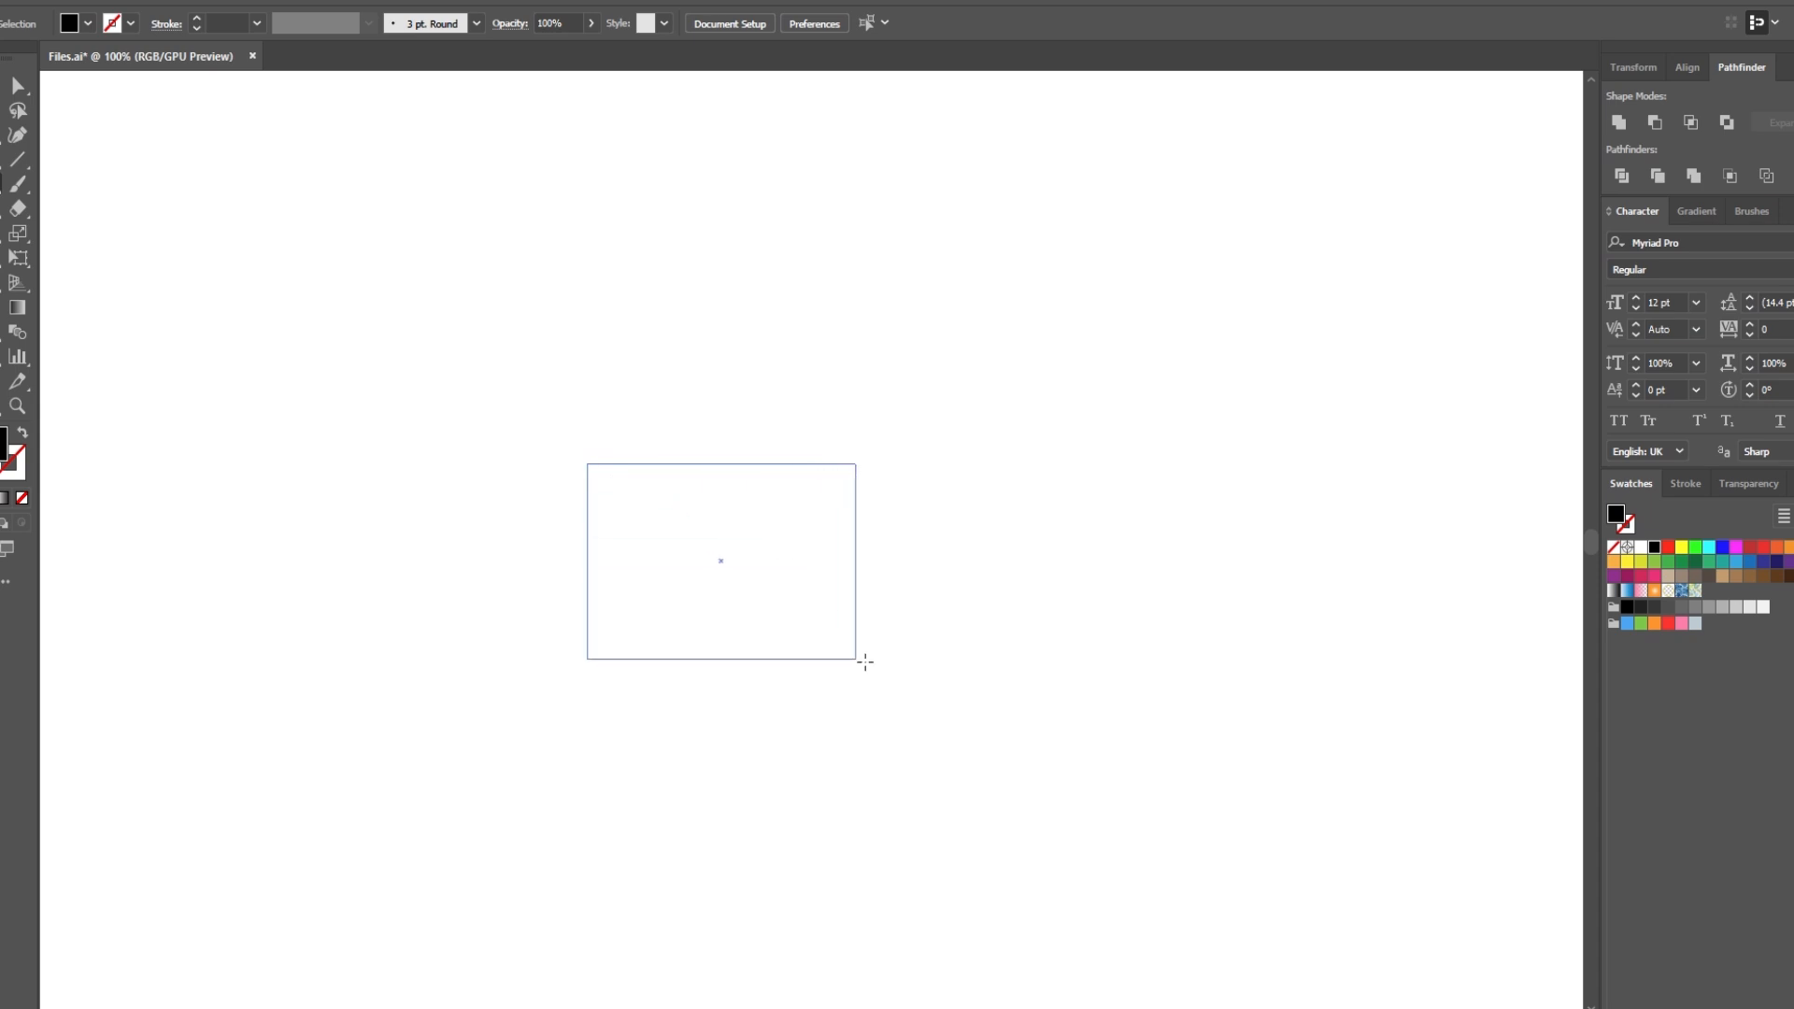
Draw a wide black rectangle without a stroke near the middle of the artboard as the folder body
{"action": "left_click_drag", "start_coordinate": [859, 628], "coordinate": [855, 627]}
{"action": "left_click", "coordinate": [581, 619], "text": "ctrl"}
{"action": "scroll", "coordinate": [680, 568], "scroll_direction": "up", "scroll_amount": 1}
{"action": "left_click_drag", "start_coordinate": [778, 561], "coordinate": [768, 586]}
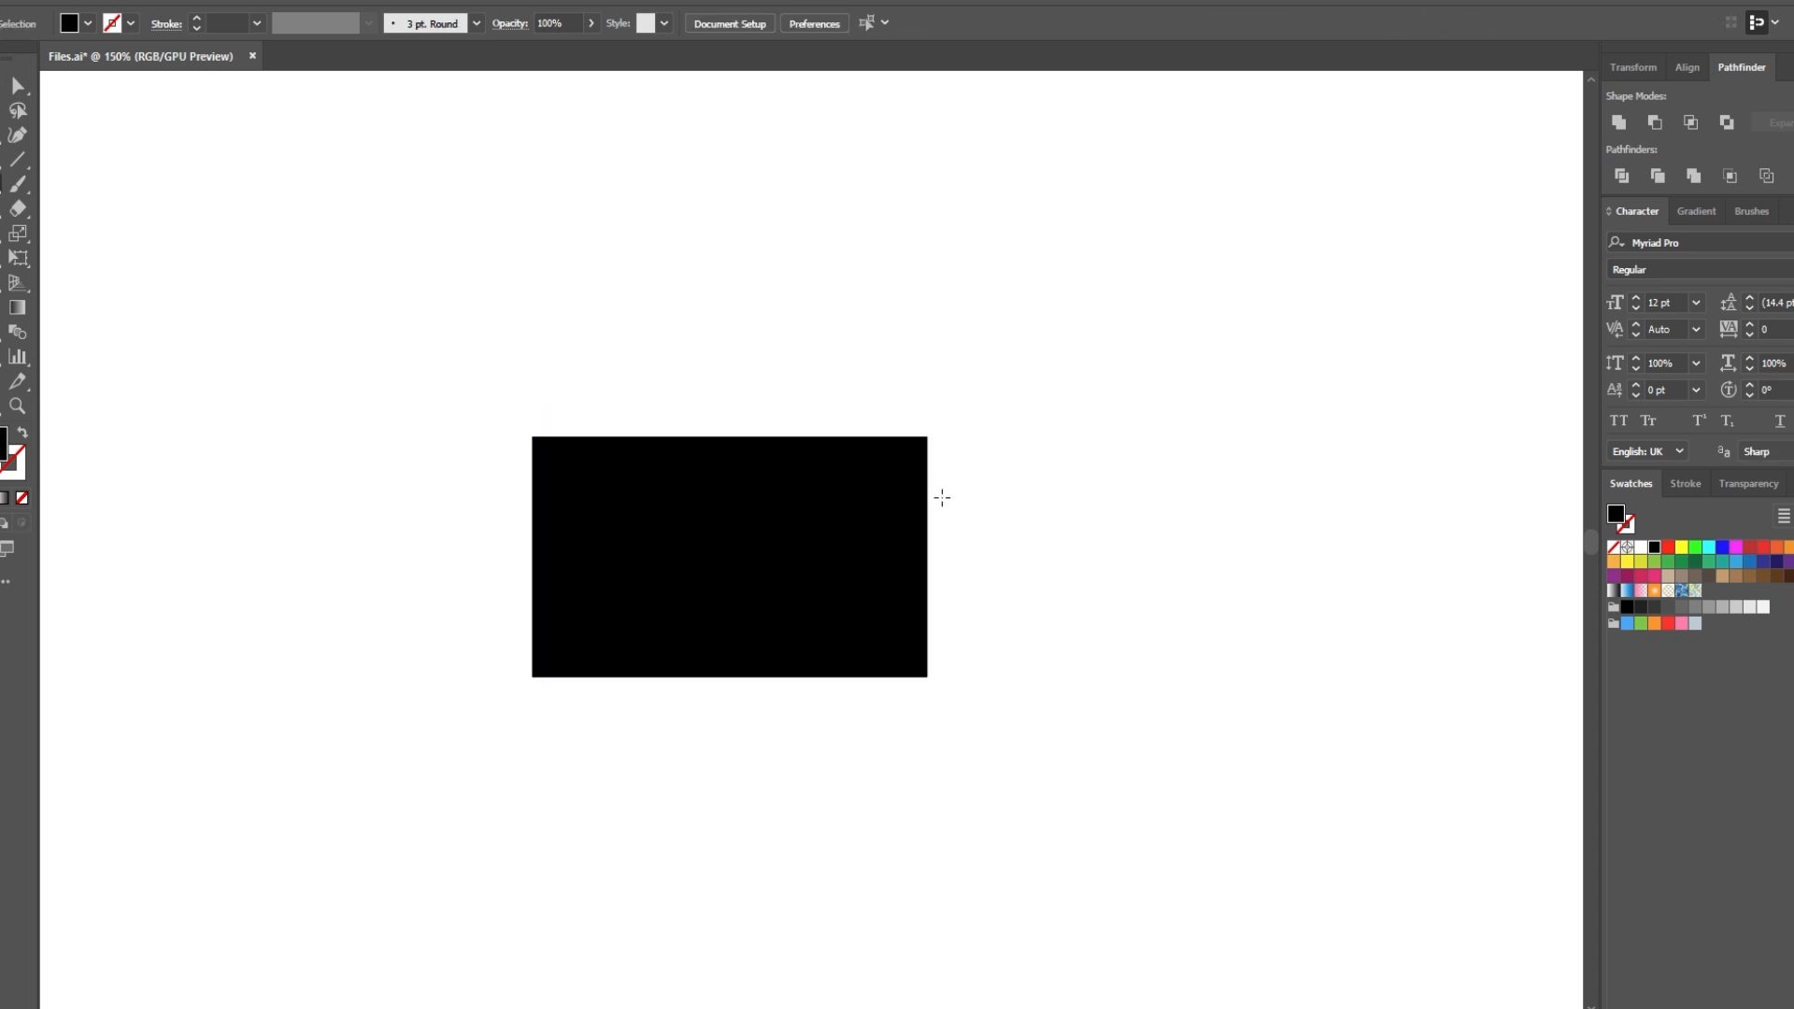
Draw a smaller black rectangle over the body's upper edge as the folder tab and align it with the body
{"action": "left_click_drag", "start_coordinate": [746, 398], "coordinate": [732, 397]}
{"action": "key", "text": "v"}
{"action": "left_click", "coordinate": [810, 633], "text": "shift"}
{"action": "left_click", "coordinate": [809, 631]}
{"action": "left_click", "coordinate": [790, 24]}
{"action": "left_click", "coordinate": [799, 145]}
Round the tab rectangle's upper corners and lower it slightly over the folder body
{"action": "scroll", "coordinate": [797, 425], "scroll_direction": "up", "scroll_amount": 2}
{"action": "left_click_drag", "start_coordinate": [1141, 353], "coordinate": [1031, 378]}
{"action": "key", "text": "v"}
{"action": "left_click", "coordinate": [539, 382]}
{"action": "mouse_move", "coordinate": [750, 364]}
{"action": "left_mouse_down"}
{"action": "mouse_move", "coordinate": [769, 384]}
{"action": "mouse_move", "coordinate": [750, 395]}
{"action": "left_mouse_up"}
Unite the tab with the folder body and round the inner corner where they meet
{"action": "key", "text": "ctrl+a"}
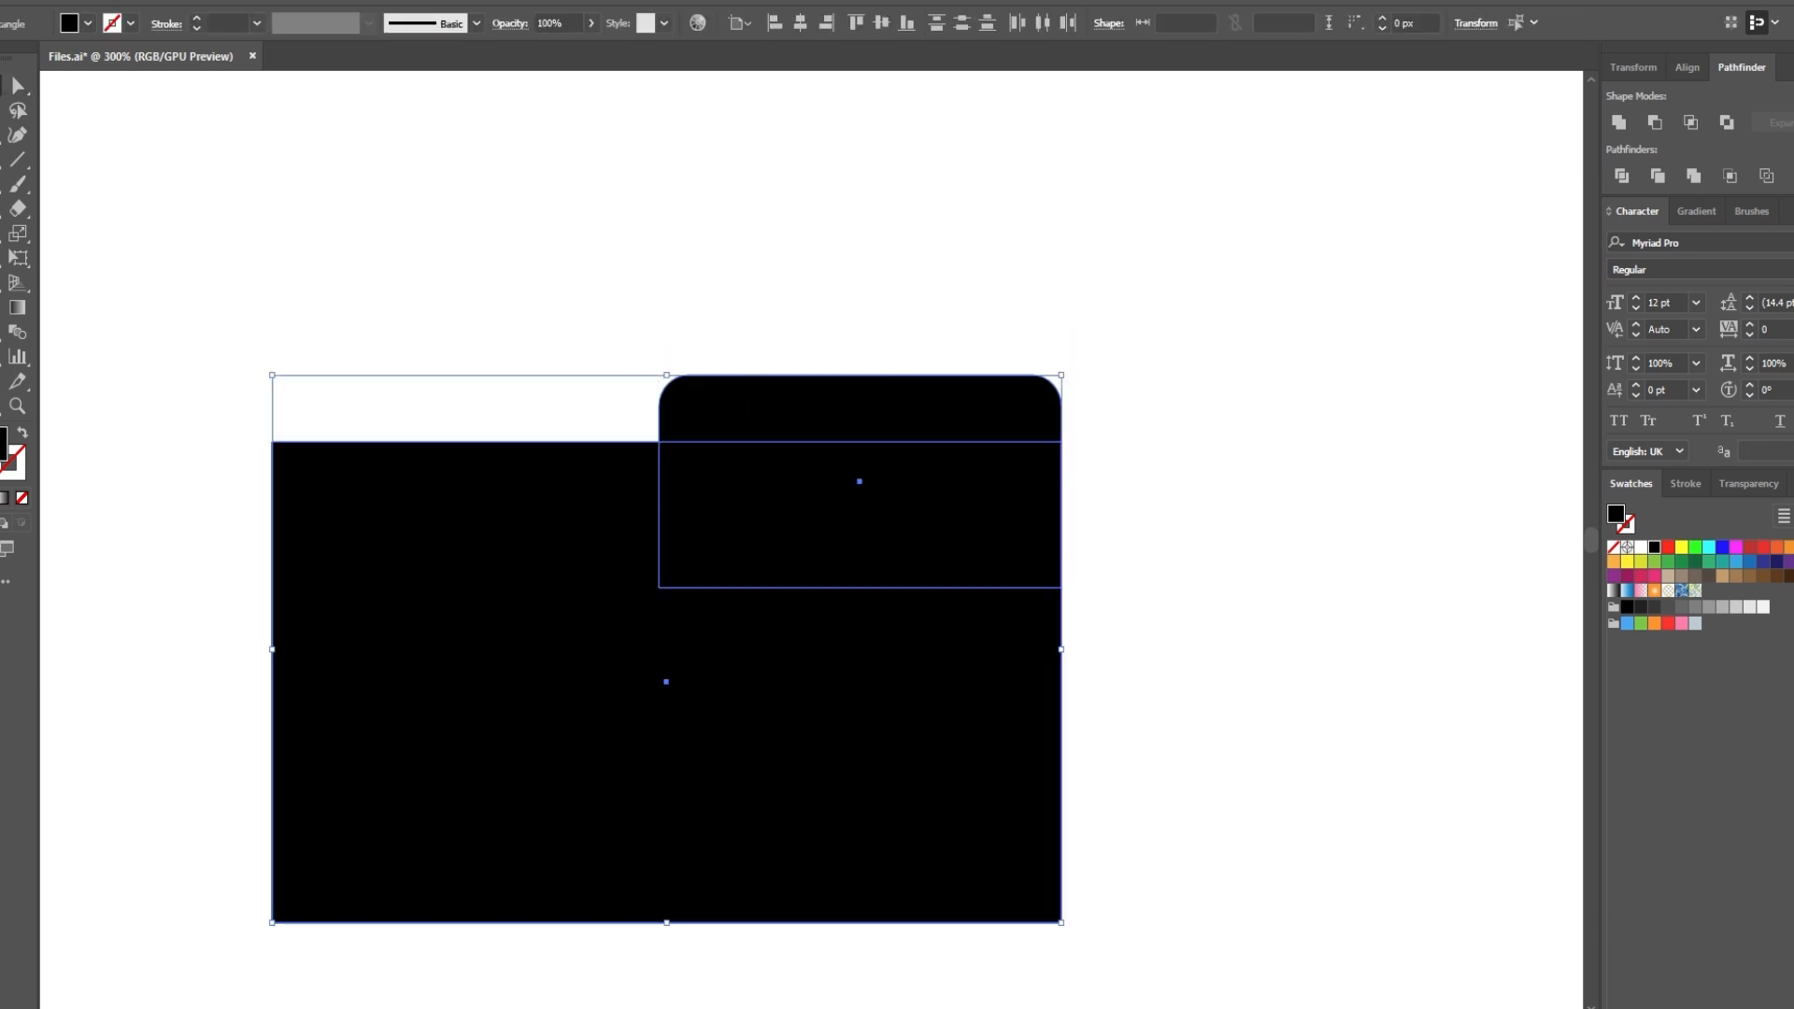
{"action": "left_click", "coordinate": [1616, 134]}
{"action": "key", "text": "a"}
{"action": "left_click_drag", "start_coordinate": [612, 404], "coordinate": [689, 473]}
{"action": "left_click_drag", "start_coordinate": [645, 427], "coordinate": [602, 385]}
{"action": "key", "text": "v"}
{"action": "left_click", "coordinate": [552, 336]}
Round the upper-left corner of the folder body
{"action": "scroll", "coordinate": [554, 339], "scroll_direction": "down", "scroll_amount": 4}
{"action": "scroll", "coordinate": [439, 364], "scroll_direction": "up", "scroll_amount": 2}
{"action": "key", "text": "a"}
{"action": "left_click_drag", "start_coordinate": [486, 331], "coordinate": [538, 373]}
{"action": "key", "text": "v"}
{"action": "left_click", "coordinate": [503, 319]}
Enlarge the folder to about 322 by 211 px, centred on the artboard
{"action": "scroll", "coordinate": [482, 344], "scroll_direction": "down", "scroll_amount": 2}
{"action": "left_click_drag", "start_coordinate": [536, 272], "coordinate": [458, 385]}
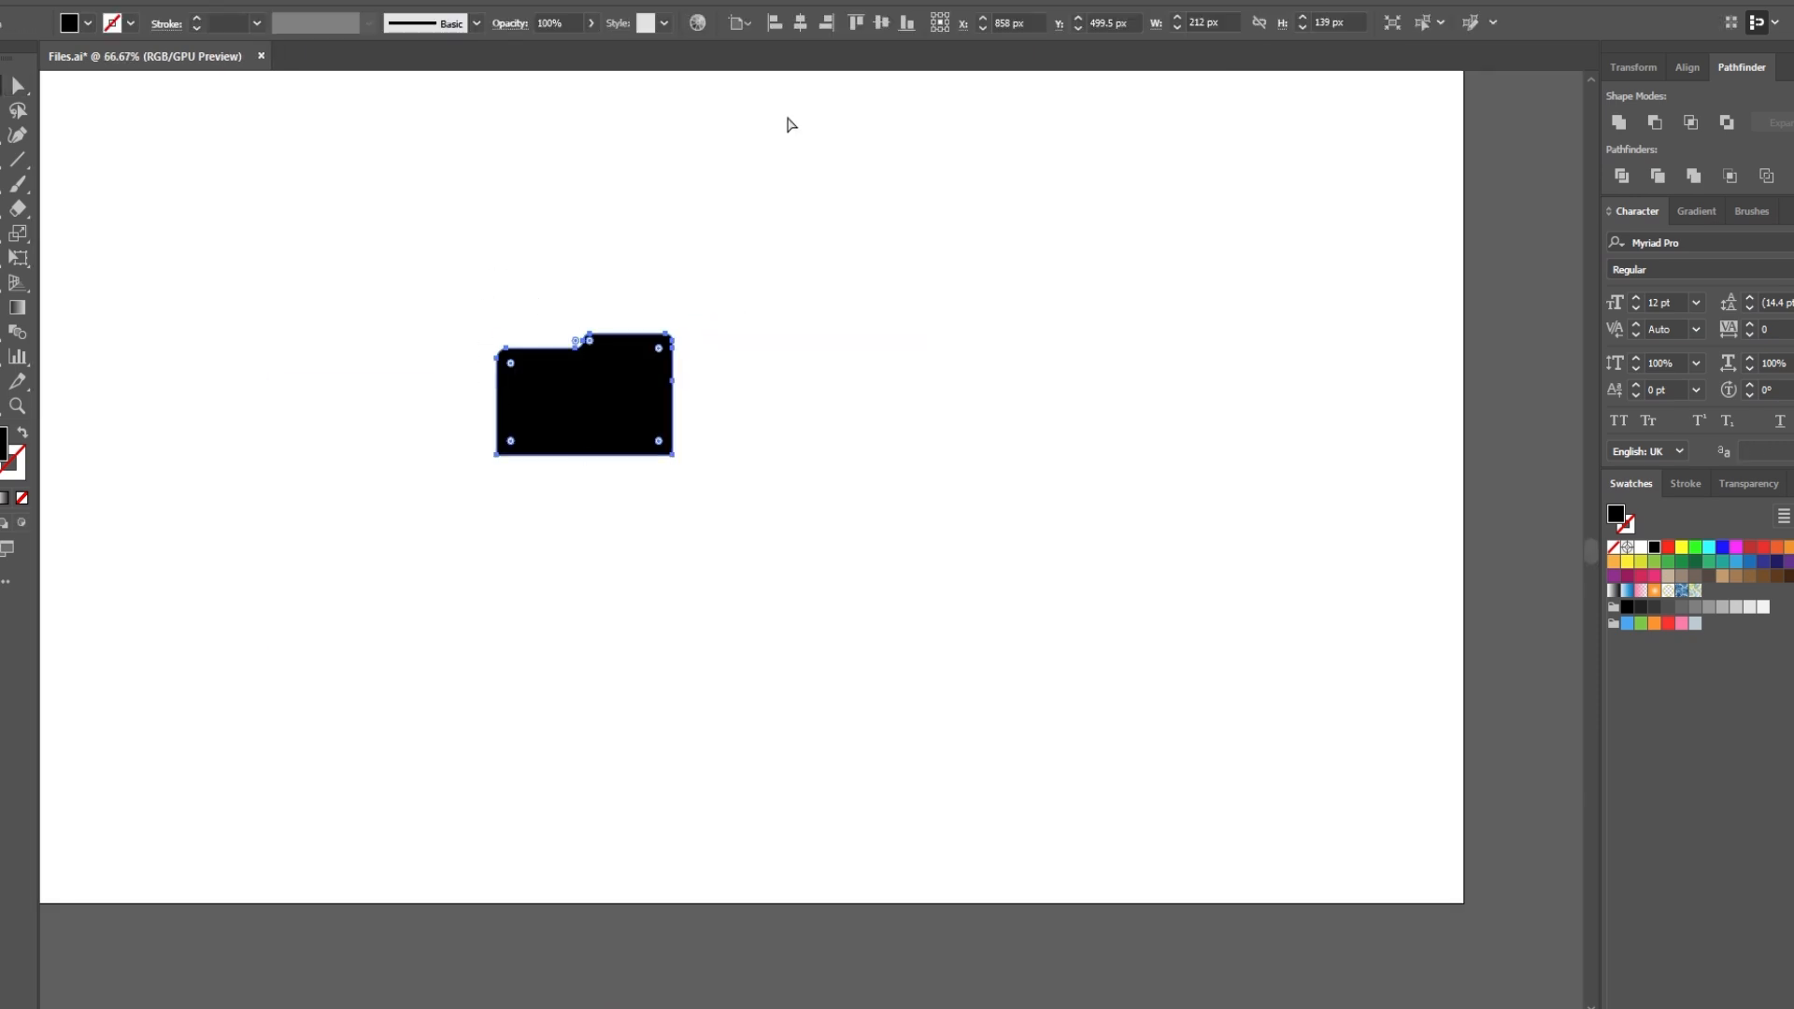
{"action": "key", "text": "v"}
{"action": "left_click", "coordinate": [489, 289]}
{"action": "scroll", "coordinate": [647, 529], "scroll_direction": "down", "scroll_amount": 1}
{"action": "left_click", "coordinate": [832, 636]}
{"action": "left_click_drag", "start_coordinate": [913, 685], "coordinate": [939, 716]}
{"action": "left_click", "coordinate": [660, 748]}
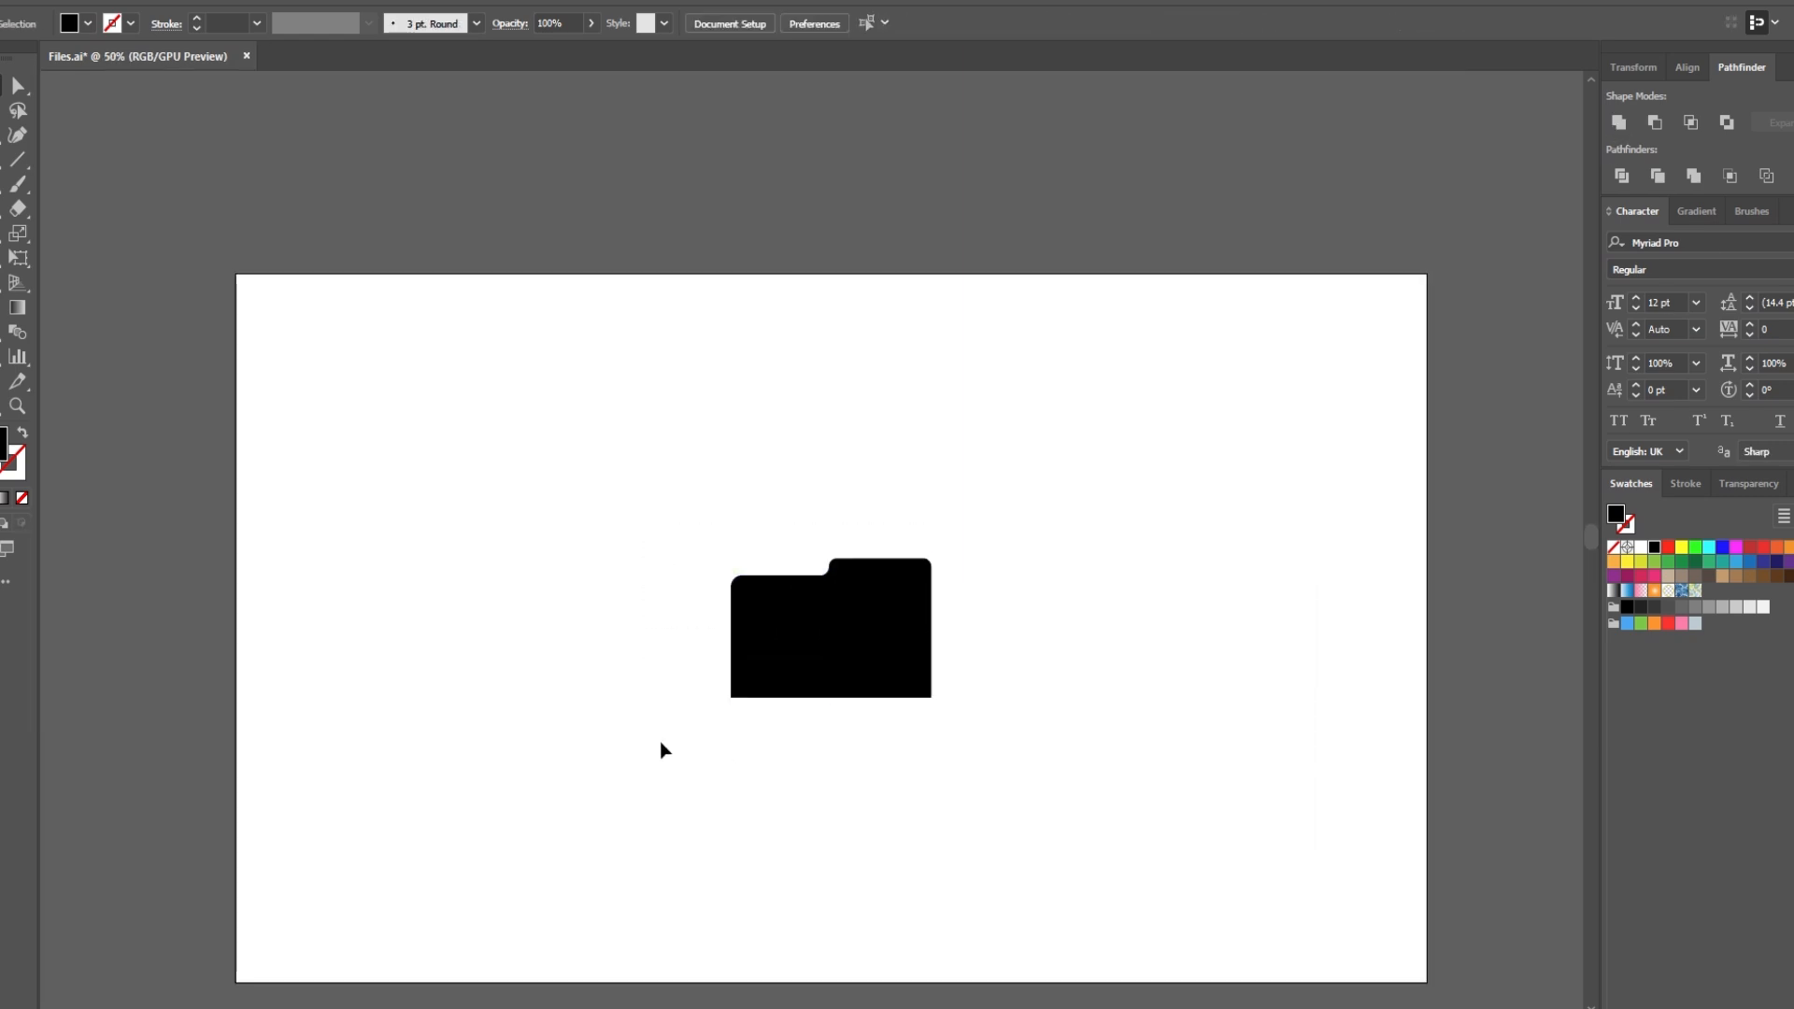
Move the folder to the artboard's upper-left area, at about X 346 px and Y 239 px
{"action": "scroll", "coordinate": [809, 641], "scroll_direction": "up", "scroll_amount": 1}
{"action": "left_click", "coordinate": [661, 532]}
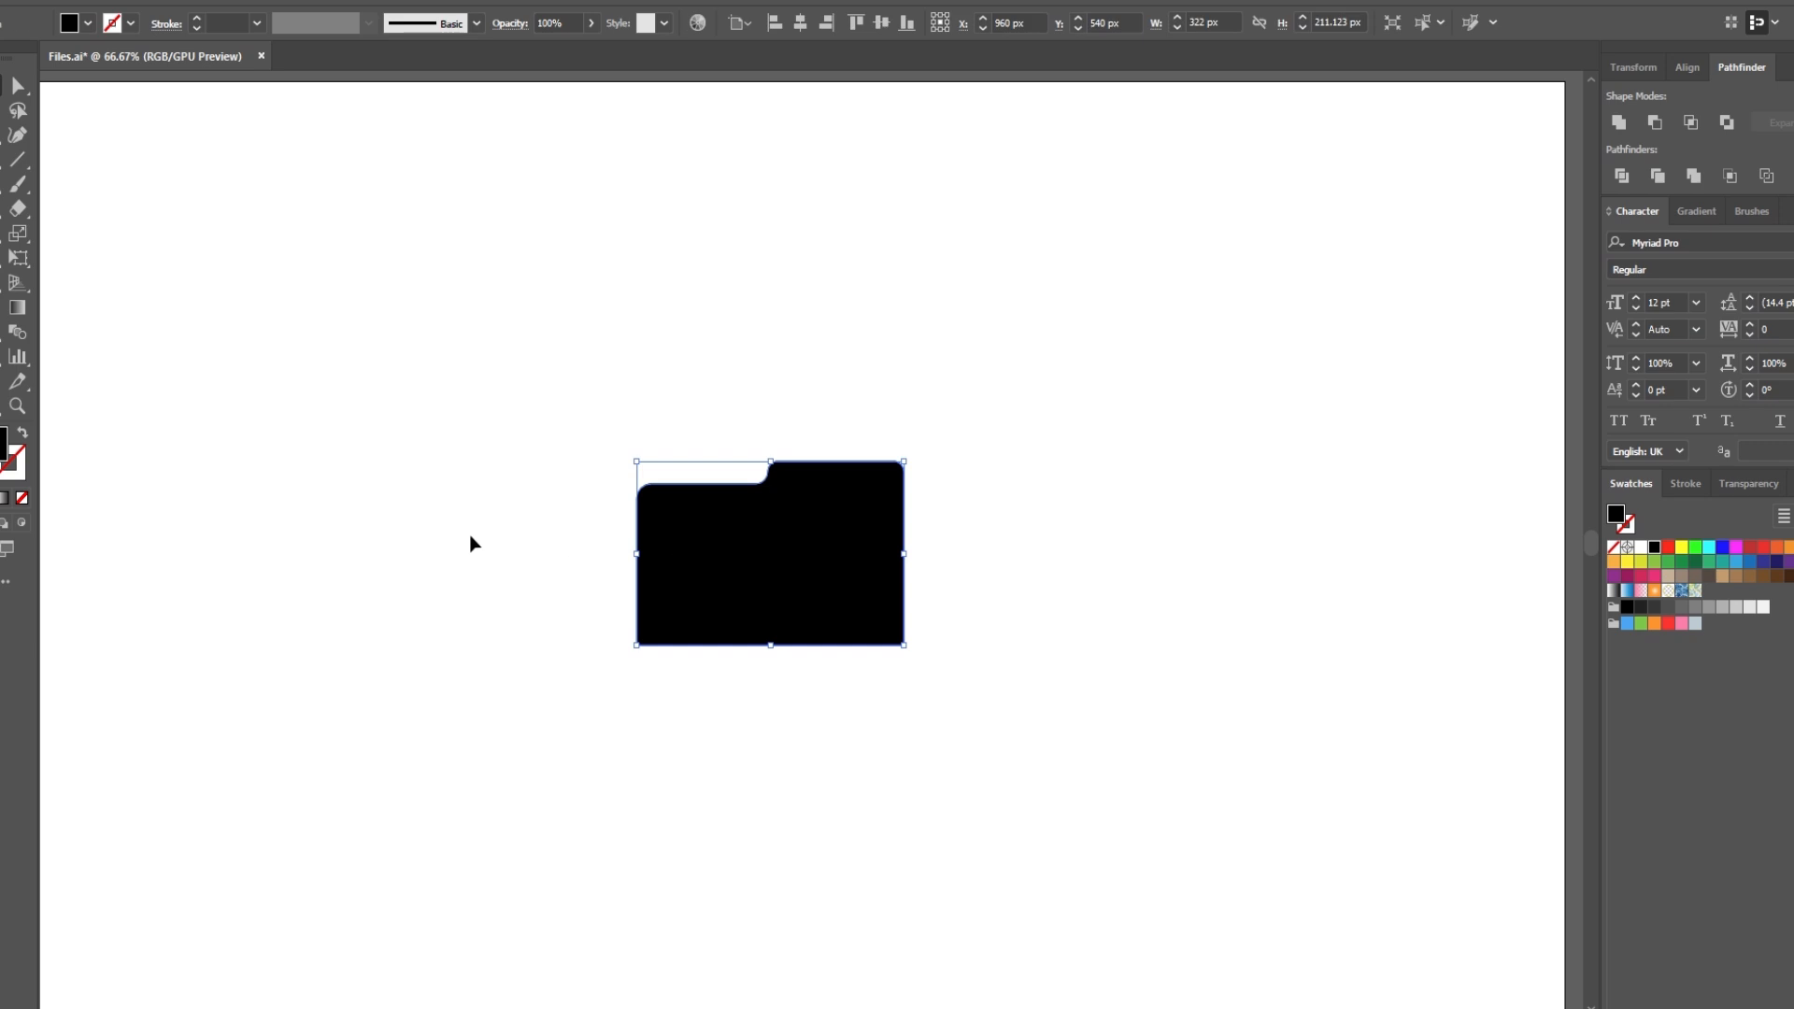
{"action": "scroll", "coordinate": [785, 573], "scroll_direction": "down", "scroll_amount": 1}
{"action": "left_click_drag", "start_coordinate": [781, 579], "coordinate": [430, 388]}
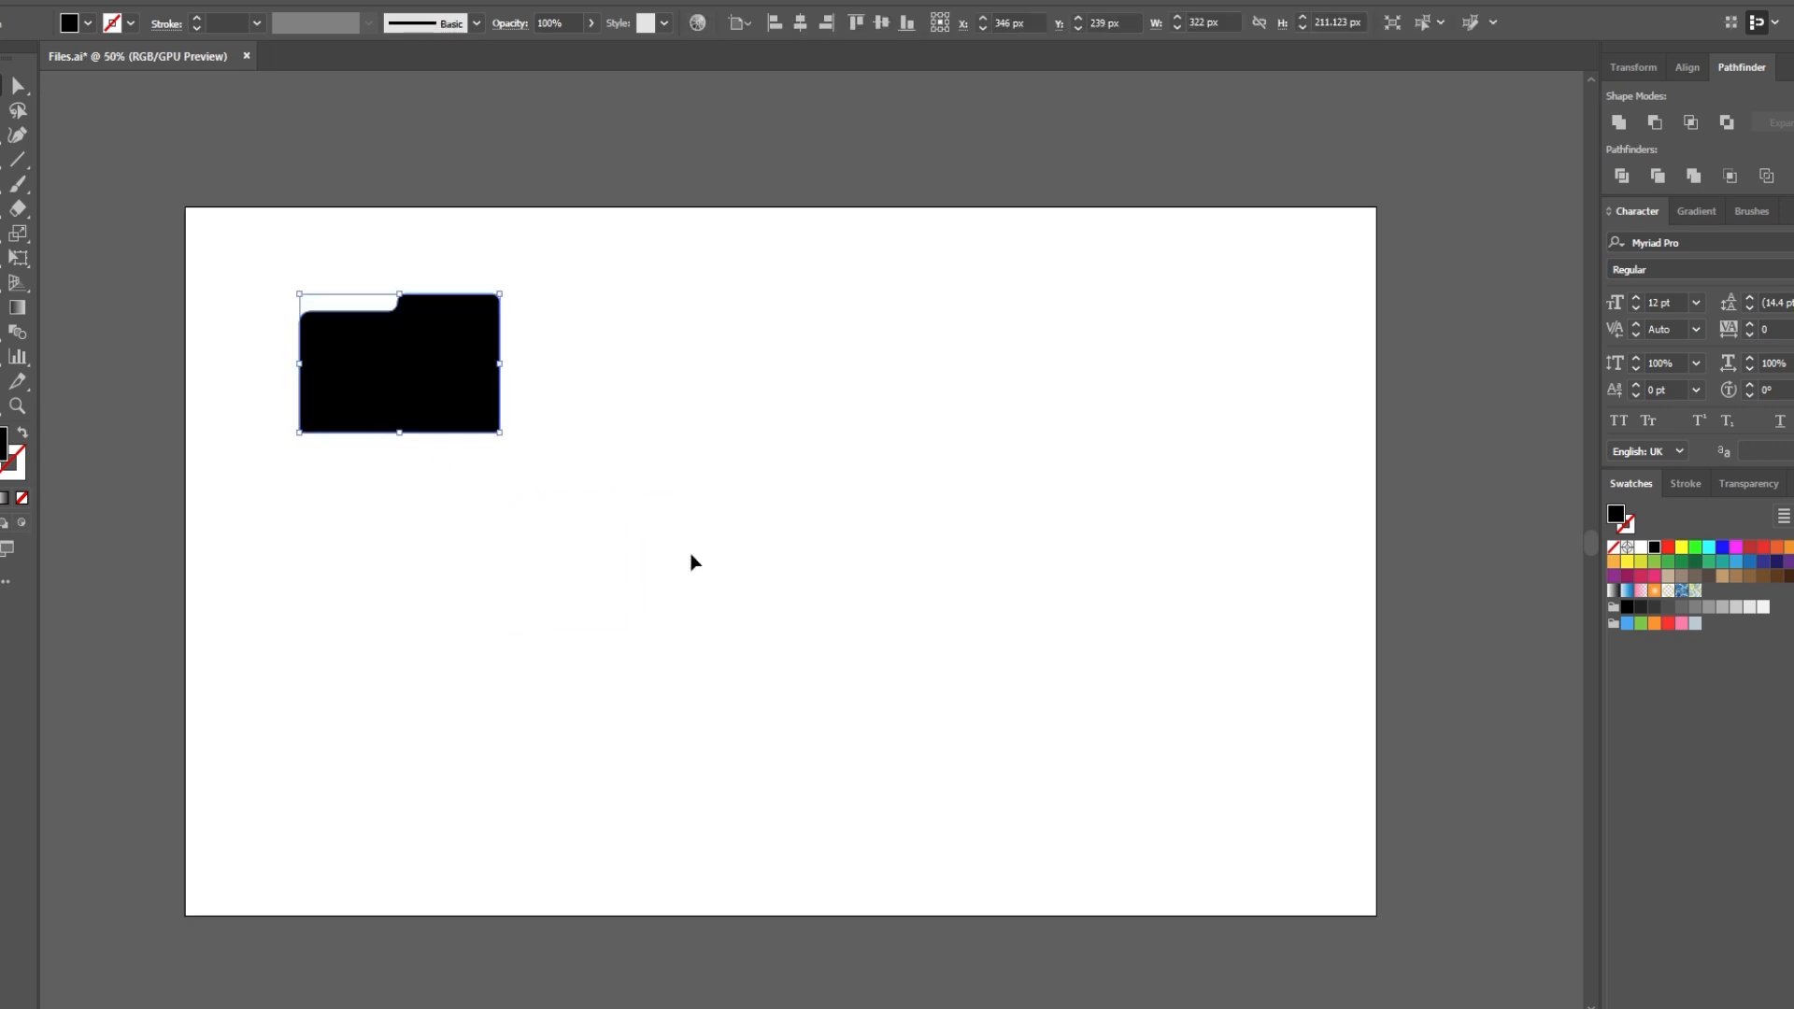
Draw a black circle about 266 px across in the middle of the artboard
{"action": "left_click", "coordinate": [783, 602]}
{"action": "left_click_drag", "start_coordinate": [708, 489], "coordinate": [874, 666]}
{"action": "key", "text": "v"}
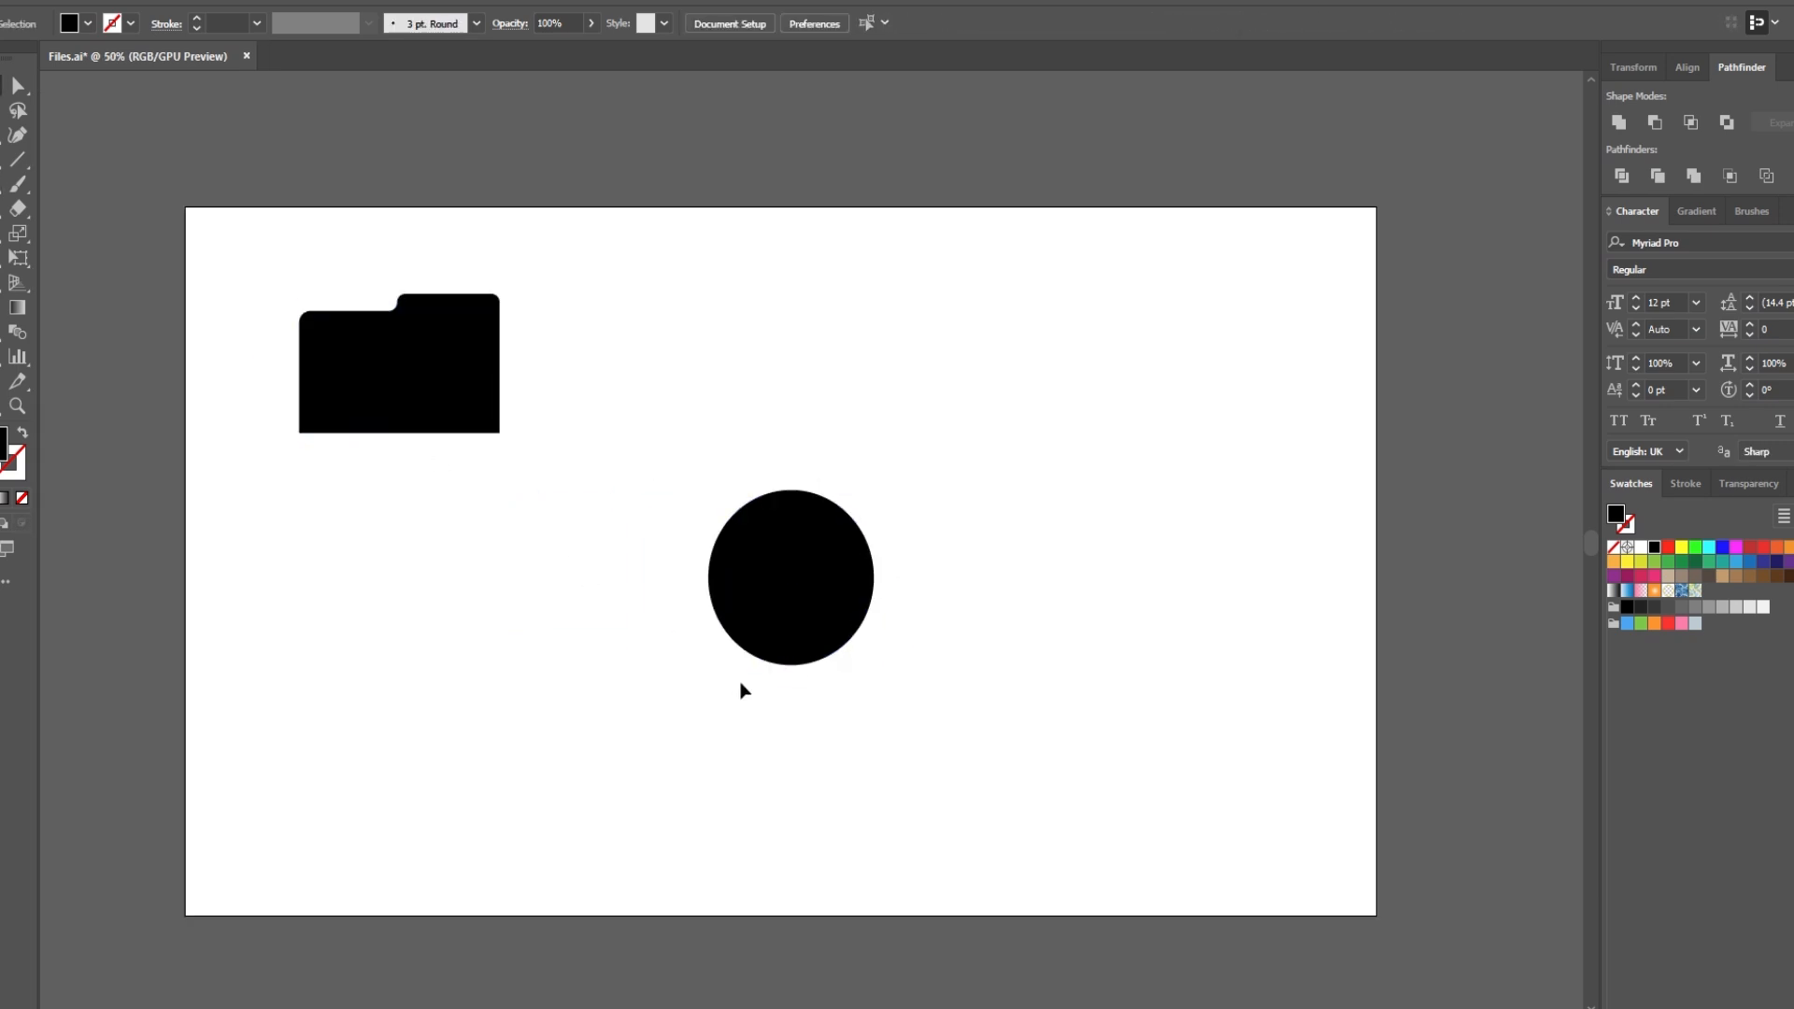
{"action": "left_click", "coordinate": [736, 687]}
Draw a pointed tail with the Pen tool, following the circle's lower-left curve and extending past its lower right
{"action": "scroll", "coordinate": [737, 687], "scroll_direction": "up", "scroll_amount": 2}
{"action": "key", "text": "p"}
{"action": "left_click", "coordinate": [614, 552]}
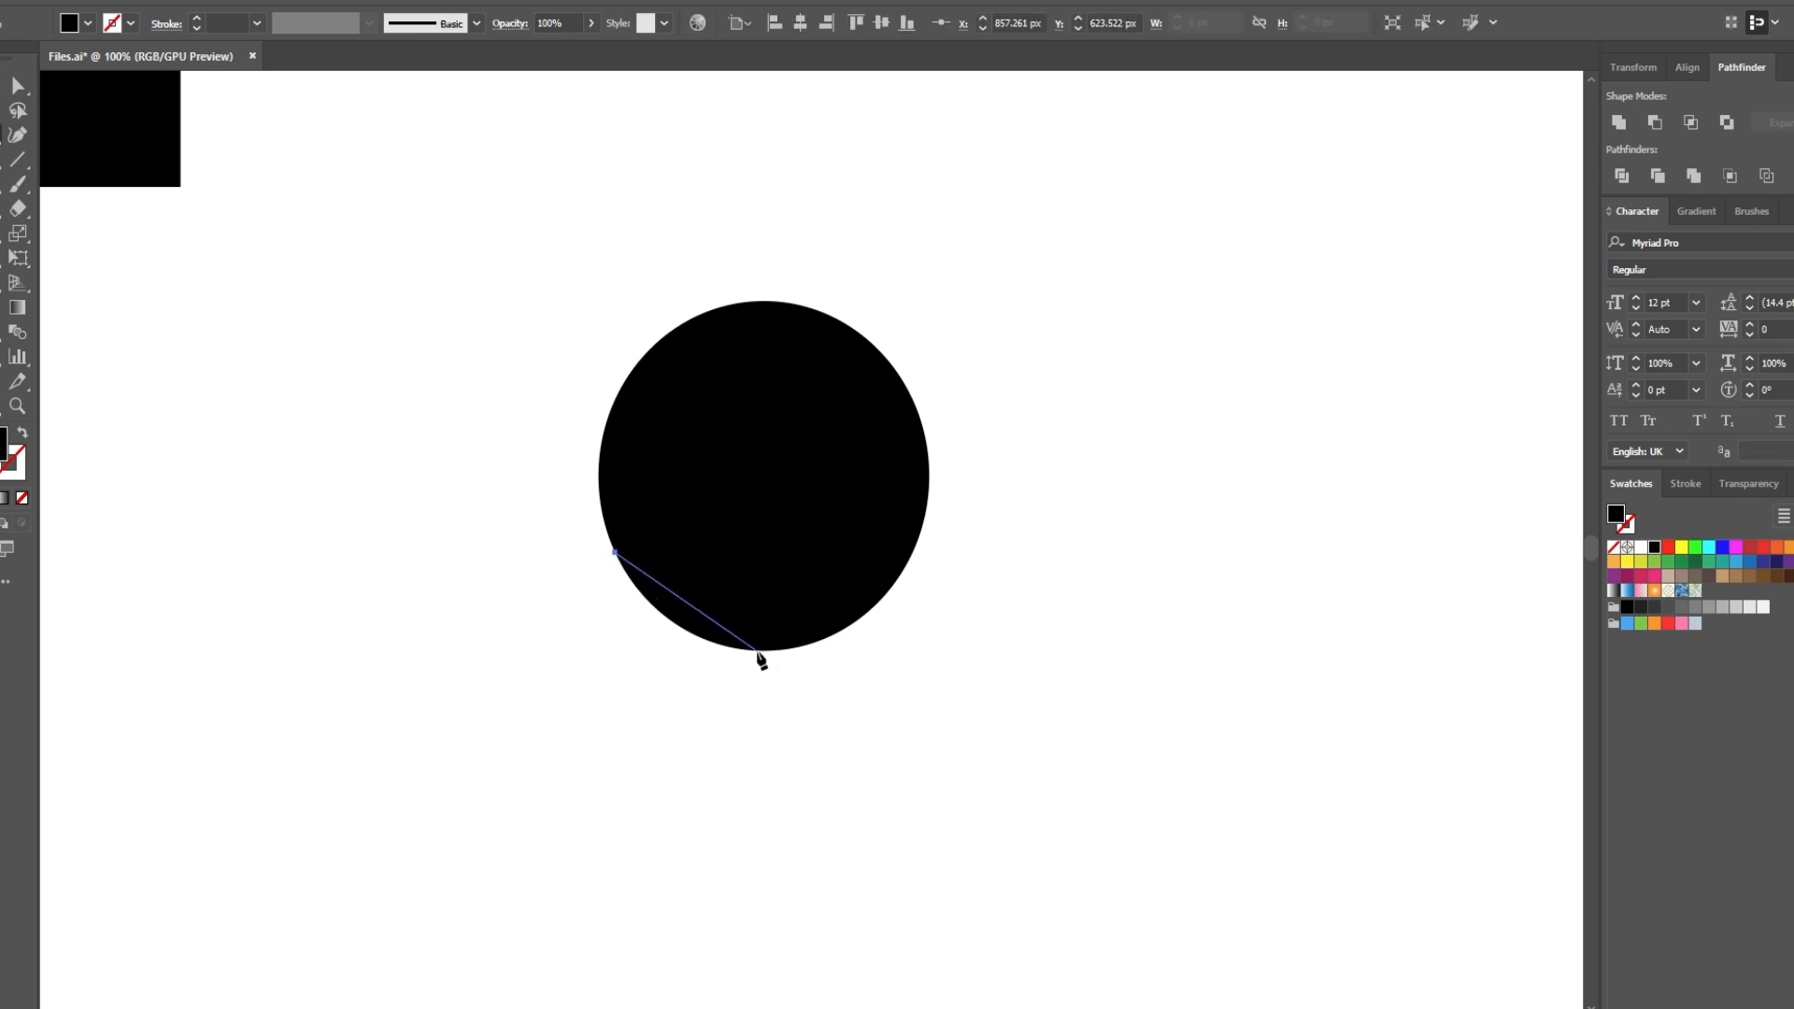
{"action": "left_click_drag", "start_coordinate": [858, 670], "coordinate": [855, 665]}
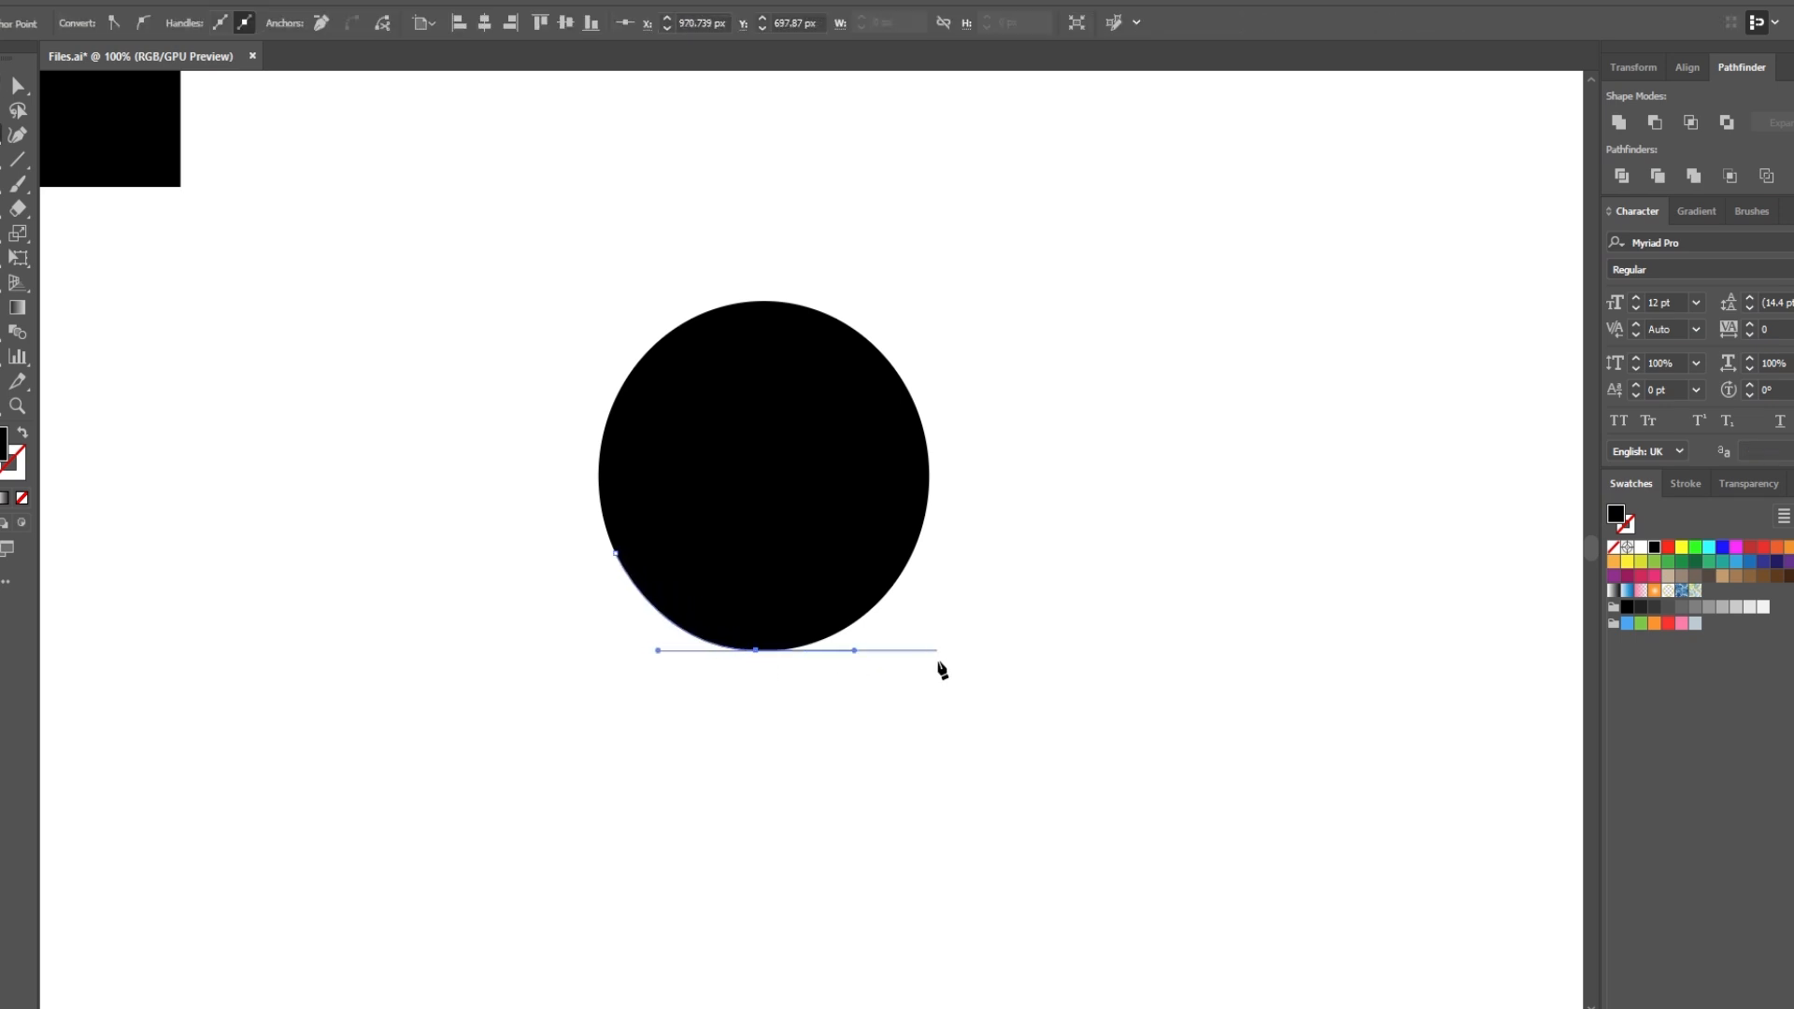
{"action": "left_click", "coordinate": [851, 493]}
{"action": "left_click", "coordinate": [615, 553]}
{"action": "key", "text": "v"}
{"action": "left_click", "coordinate": [570, 664]}
Make a copy of the tail rotated about its inner point so that its tip sits further up
{"action": "left_click", "coordinate": [888, 647]}
{"action": "left_click", "coordinate": [852, 494]}
{"action": "left_click_drag", "start_coordinate": [888, 645], "coordinate": [935, 635]}
Cut the notch above the tail out of the circle with the overlapping shapes and delete the leftover piece
{"action": "key", "text": "v"}
{"action": "left_click_drag", "start_coordinate": [1014, 696], "coordinate": [748, 524]}
{"action": "left_click", "coordinate": [2, 284]}
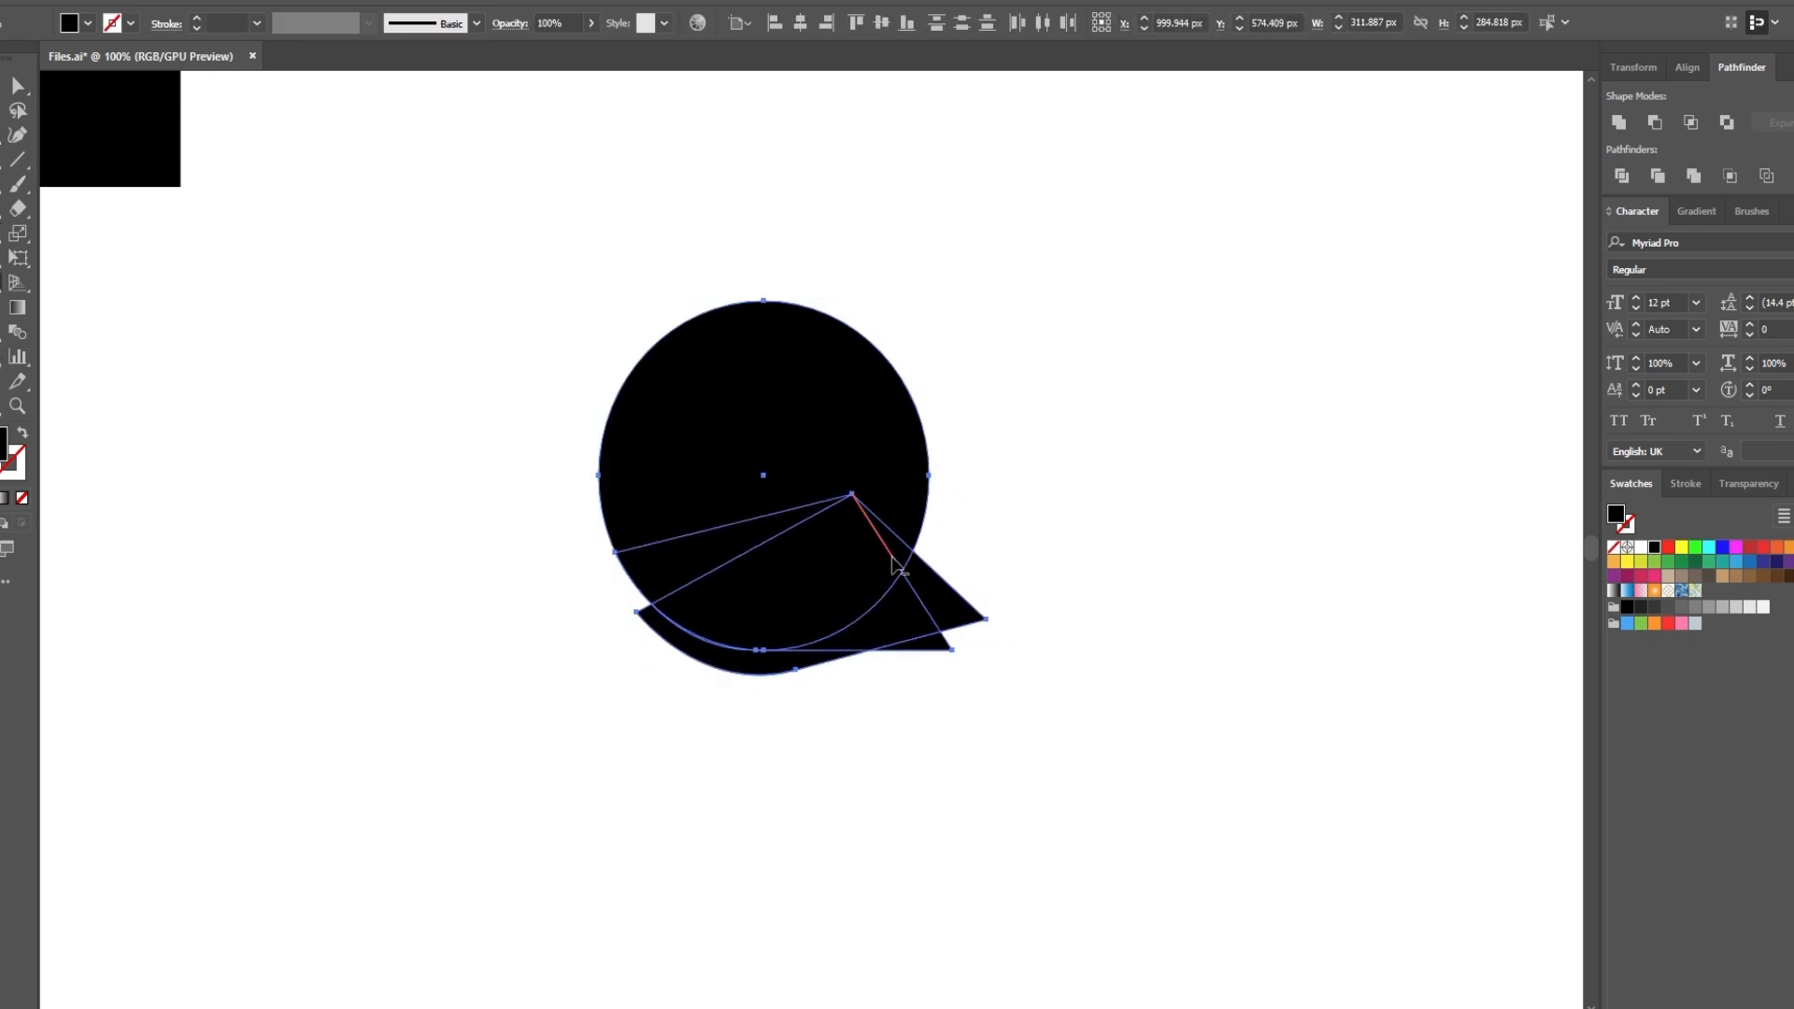
{"action": "key", "text": "v"}
{"action": "left_click", "coordinate": [1015, 568]}
{"action": "left_click", "coordinate": [960, 608]}
{"action": "key", "text": "Delete"}
Unite the notched circle and its tail into one shape
{"action": "scroll", "coordinate": [639, 681], "scroll_direction": "down", "scroll_amount": 2}
{"action": "scroll", "coordinate": [640, 681], "scroll_direction": "up", "scroll_amount": 1}
{"action": "left_click_drag", "start_coordinate": [640, 681], "coordinate": [806, 561]}
{"action": "left_click", "coordinate": [1619, 122]}
{"action": "left_click", "coordinate": [631, 374]}
Move the tailed circle to the right of the folder, at about X 755 px and Y 230 px
{"action": "scroll", "coordinate": [654, 430], "scroll_direction": "down", "scroll_amount": 1}
{"action": "left_click_drag", "start_coordinate": [807, 491], "coordinate": [859, 517]}
{"action": "left_click_drag", "start_coordinate": [791, 701], "coordinate": [606, 363]}
{"action": "left_click", "coordinate": [801, 24]}
{"action": "left_click_drag", "start_coordinate": [451, 343], "coordinate": [834, 532]}
{"action": "key", "text": "ctrl+z"}
{"action": "left_click_drag", "start_coordinate": [694, 469], "coordinate": [567, 266]}
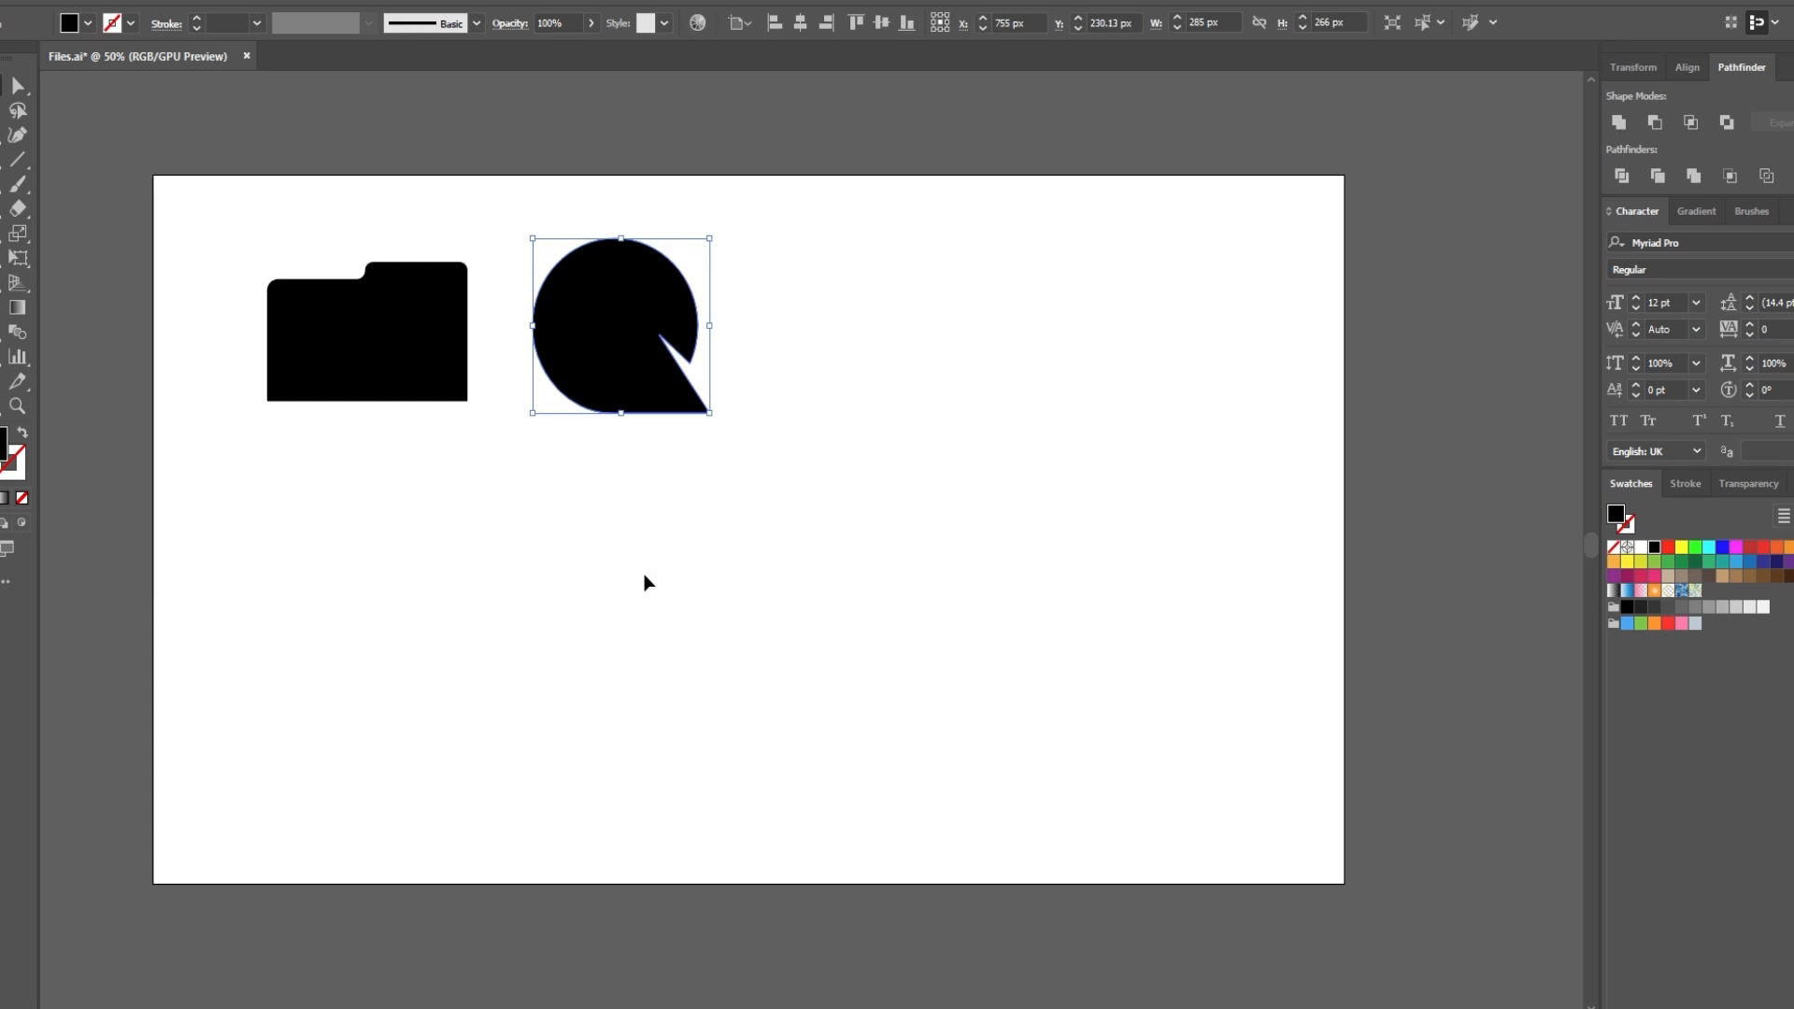
Draw a tall black rectangle for a tower and centre a wider, thin cap rectangle on its top edge
{"action": "left_click", "coordinate": [666, 615]}
{"action": "left_click_drag", "start_coordinate": [765, 542], "coordinate": [830, 704]}
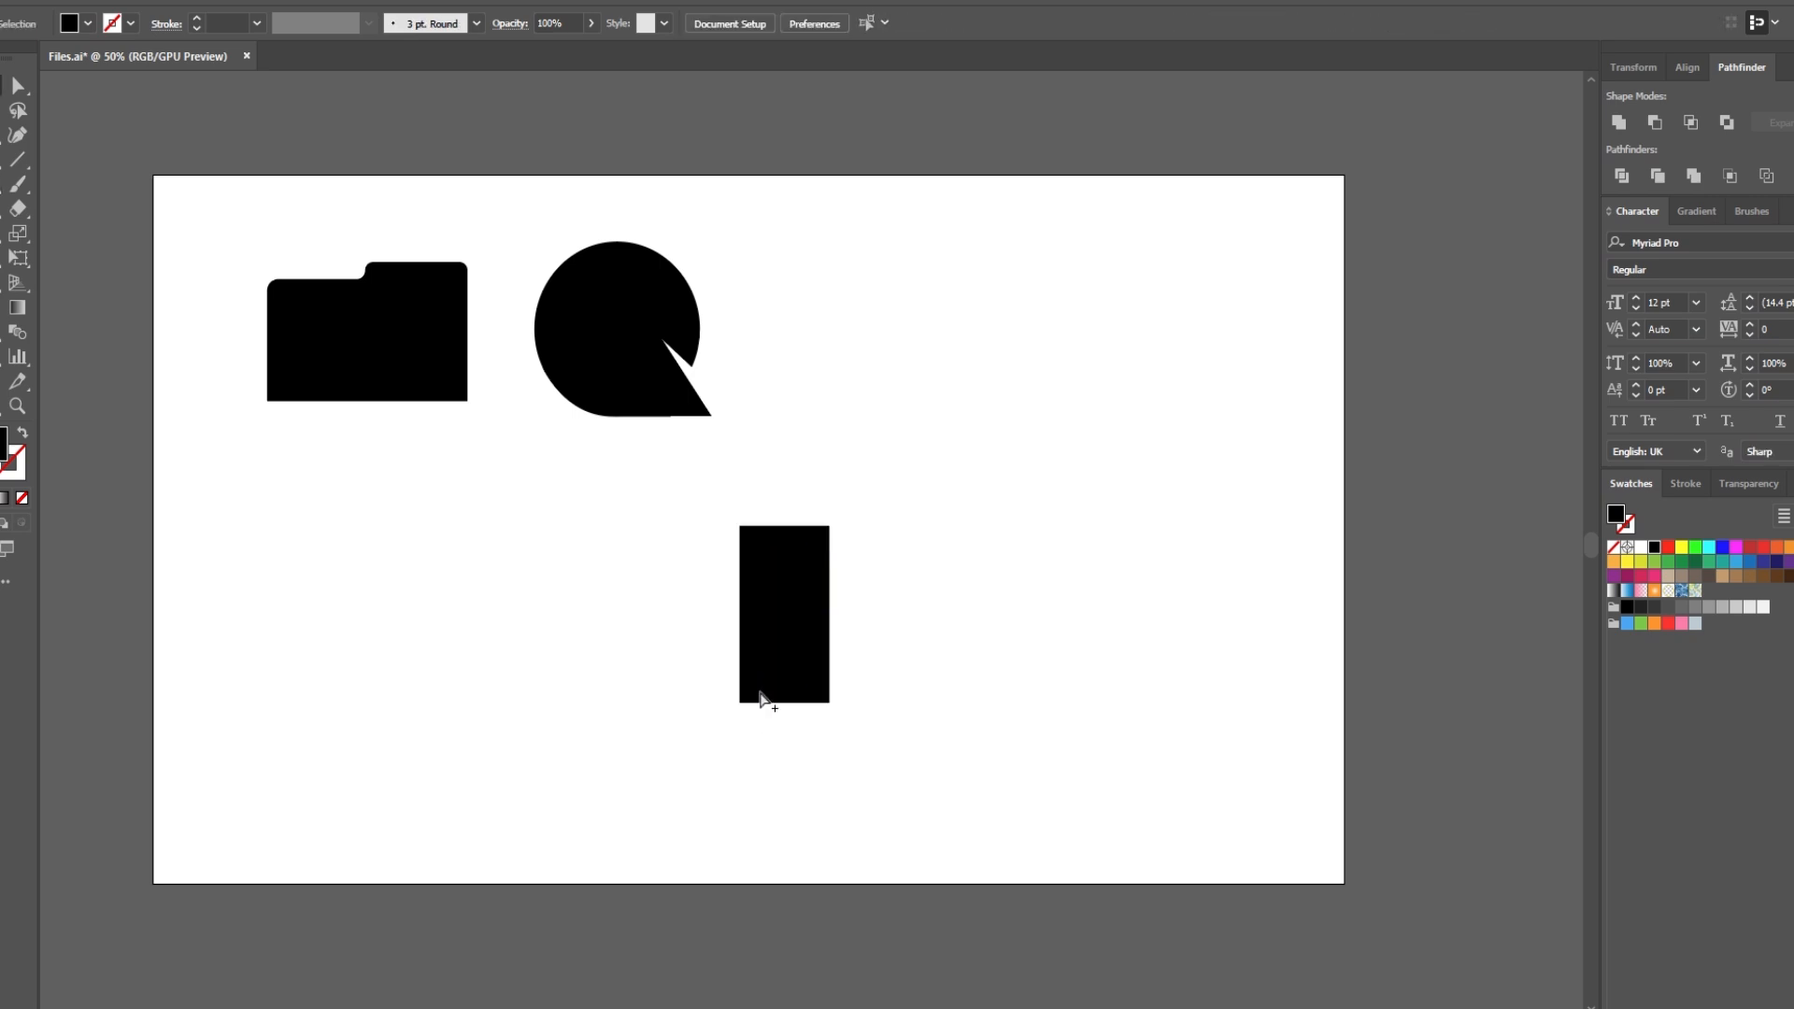
{"action": "scroll", "coordinate": [761, 701], "scroll_direction": "up", "scroll_amount": 1}
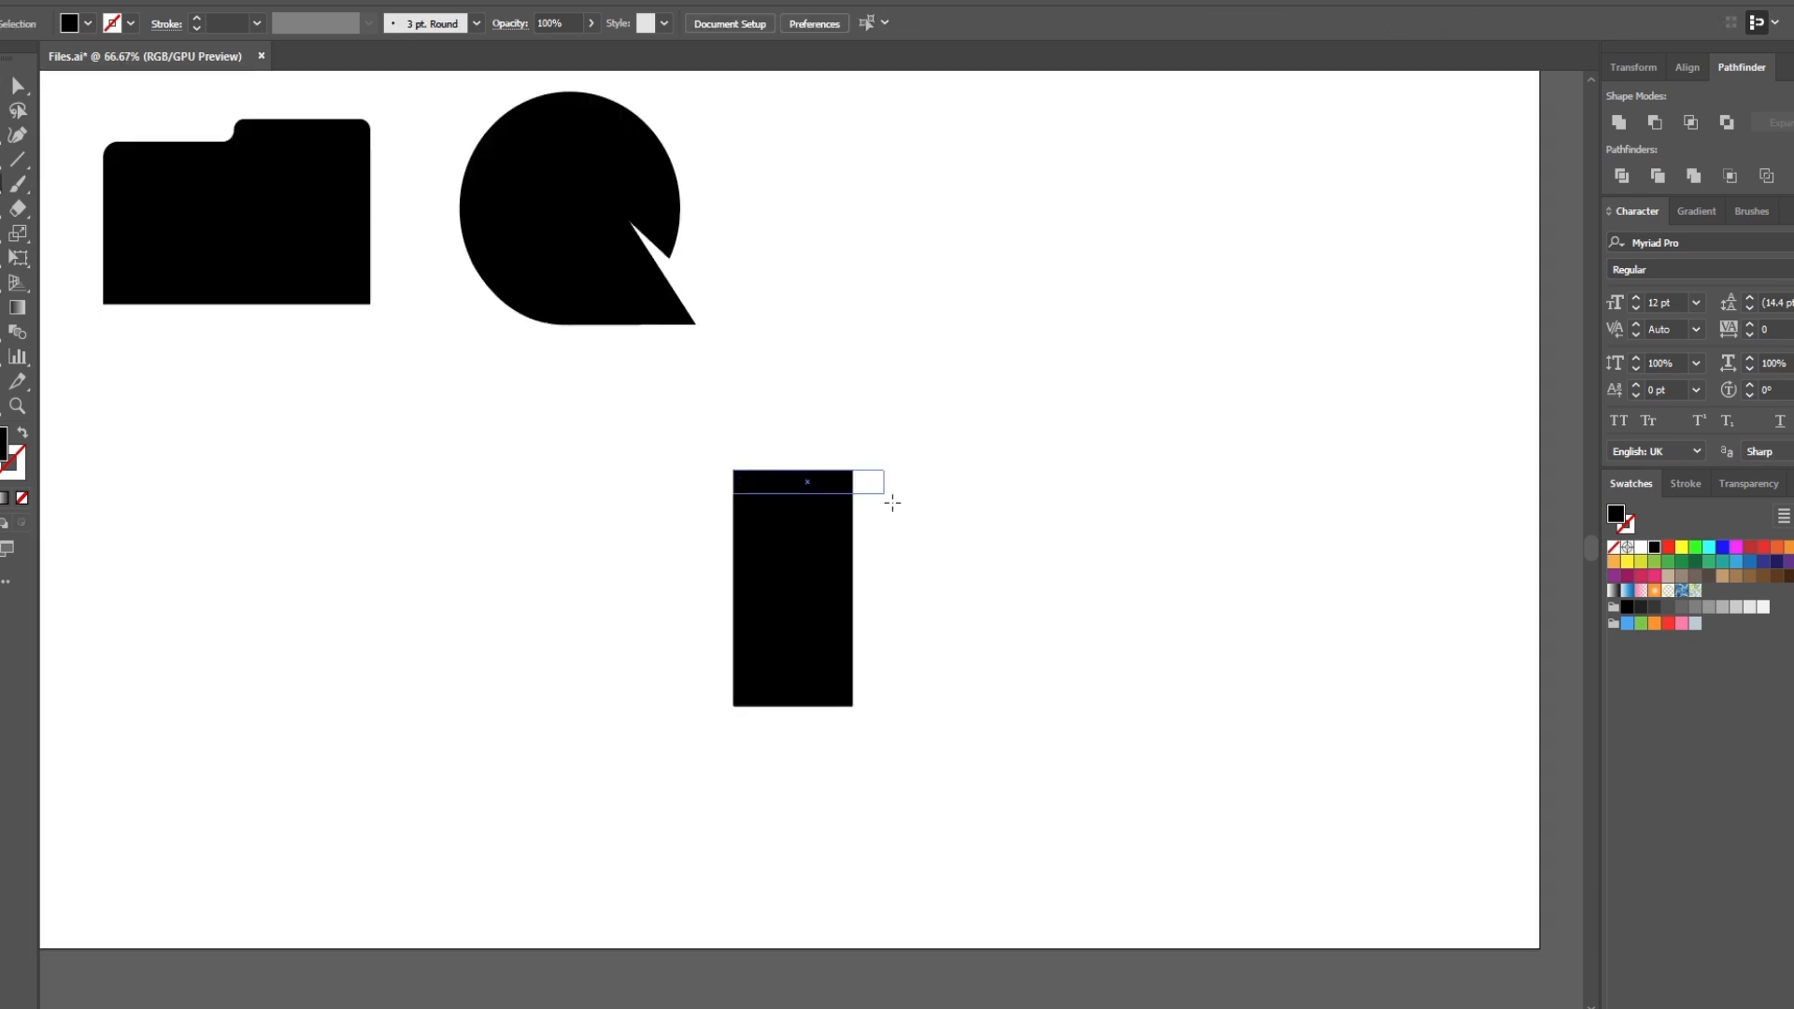
{"action": "left_click_drag", "start_coordinate": [892, 503], "coordinate": [888, 497]}
{"action": "key", "text": "v"}
{"action": "left_click", "coordinate": [816, 587], "text": "shift"}
{"action": "left_click", "coordinate": [800, 23]}
{"action": "left_click", "coordinate": [811, 417]}
Narrow the tower's cap symmetrically so that it overhangs the body only slightly
{"action": "scroll", "coordinate": [815, 453], "scroll_direction": "up", "scroll_amount": 1}
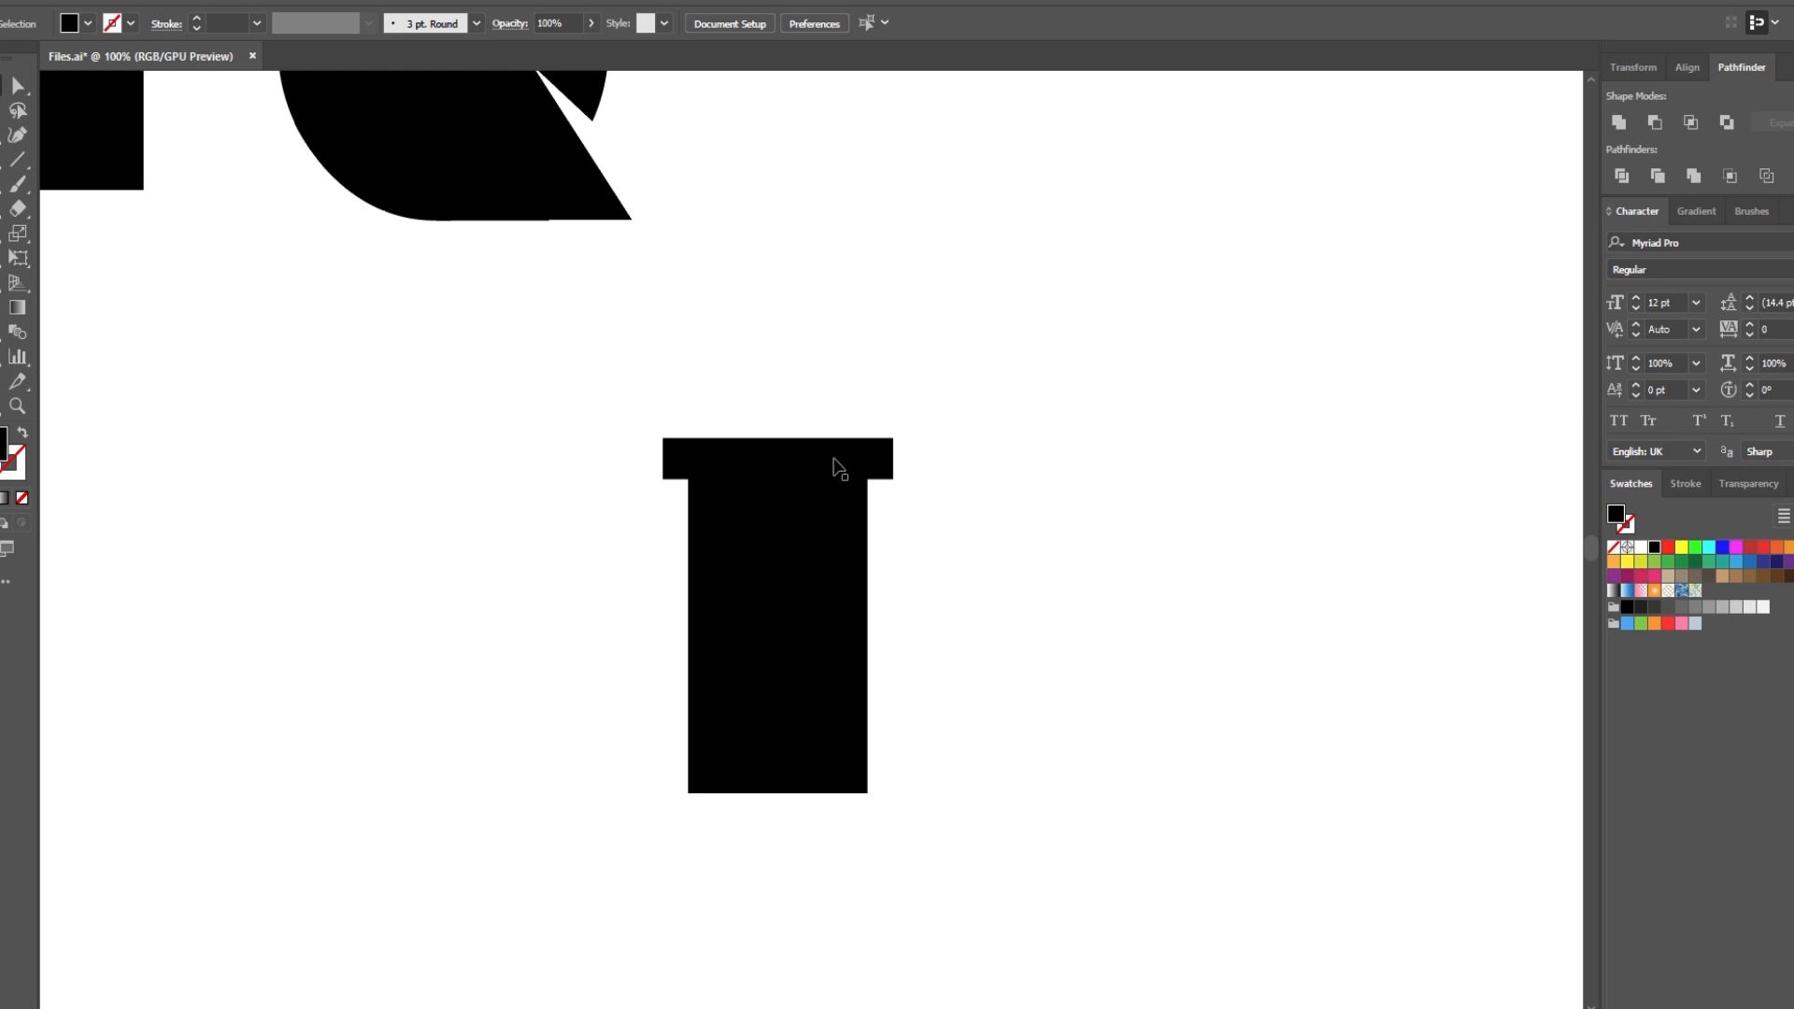
{"action": "left_click", "coordinate": [839, 467]}
{"action": "scroll", "coordinate": [838, 468], "scroll_direction": "up", "scroll_amount": 4}
{"action": "left_click_drag", "start_coordinate": [1041, 451], "coordinate": [992, 463]}
{"action": "left_click", "coordinate": [736, 233]}
Copy the cap to the tower's foot and align it with the tower's bottom edge
{"action": "scroll", "coordinate": [736, 233], "scroll_direction": "down", "scroll_amount": 5}
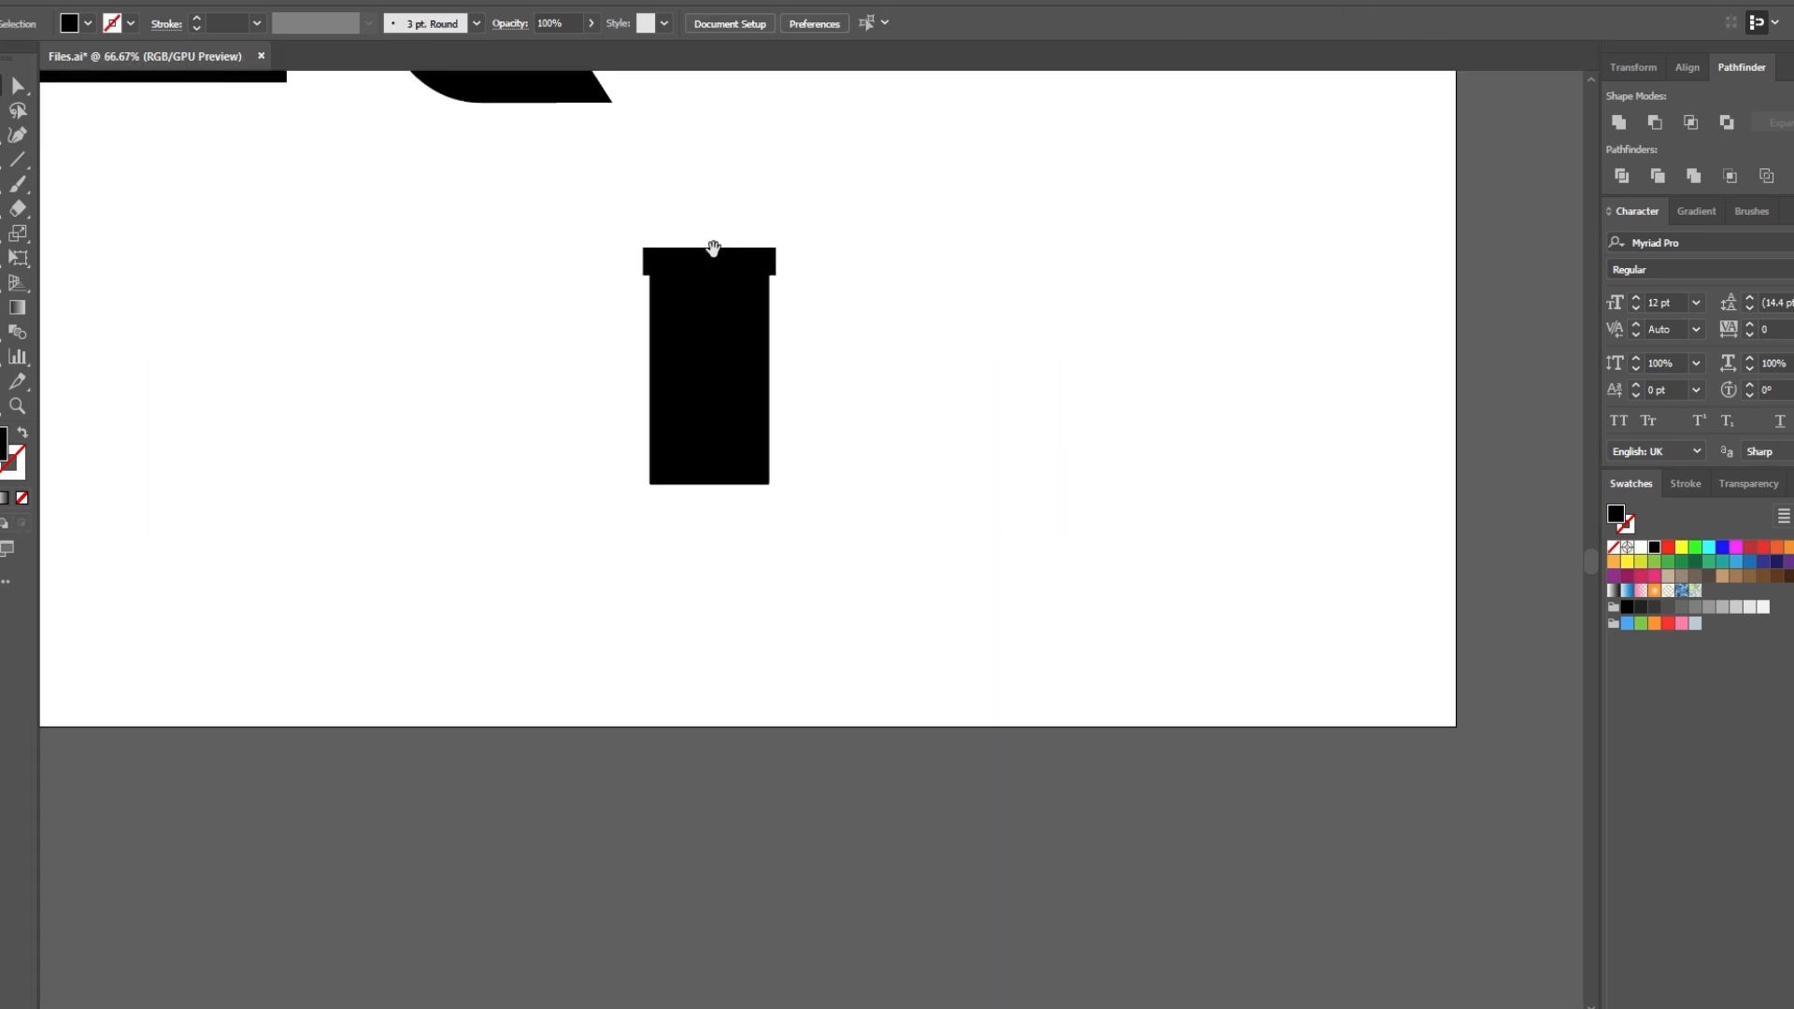
{"action": "scroll", "coordinate": [717, 199], "scroll_direction": "up", "scroll_amount": 1}
{"action": "left_click_drag", "start_coordinate": [733, 505], "coordinate": [733, 508]}
{"action": "left_click", "coordinate": [685, 440], "text": "shift"}
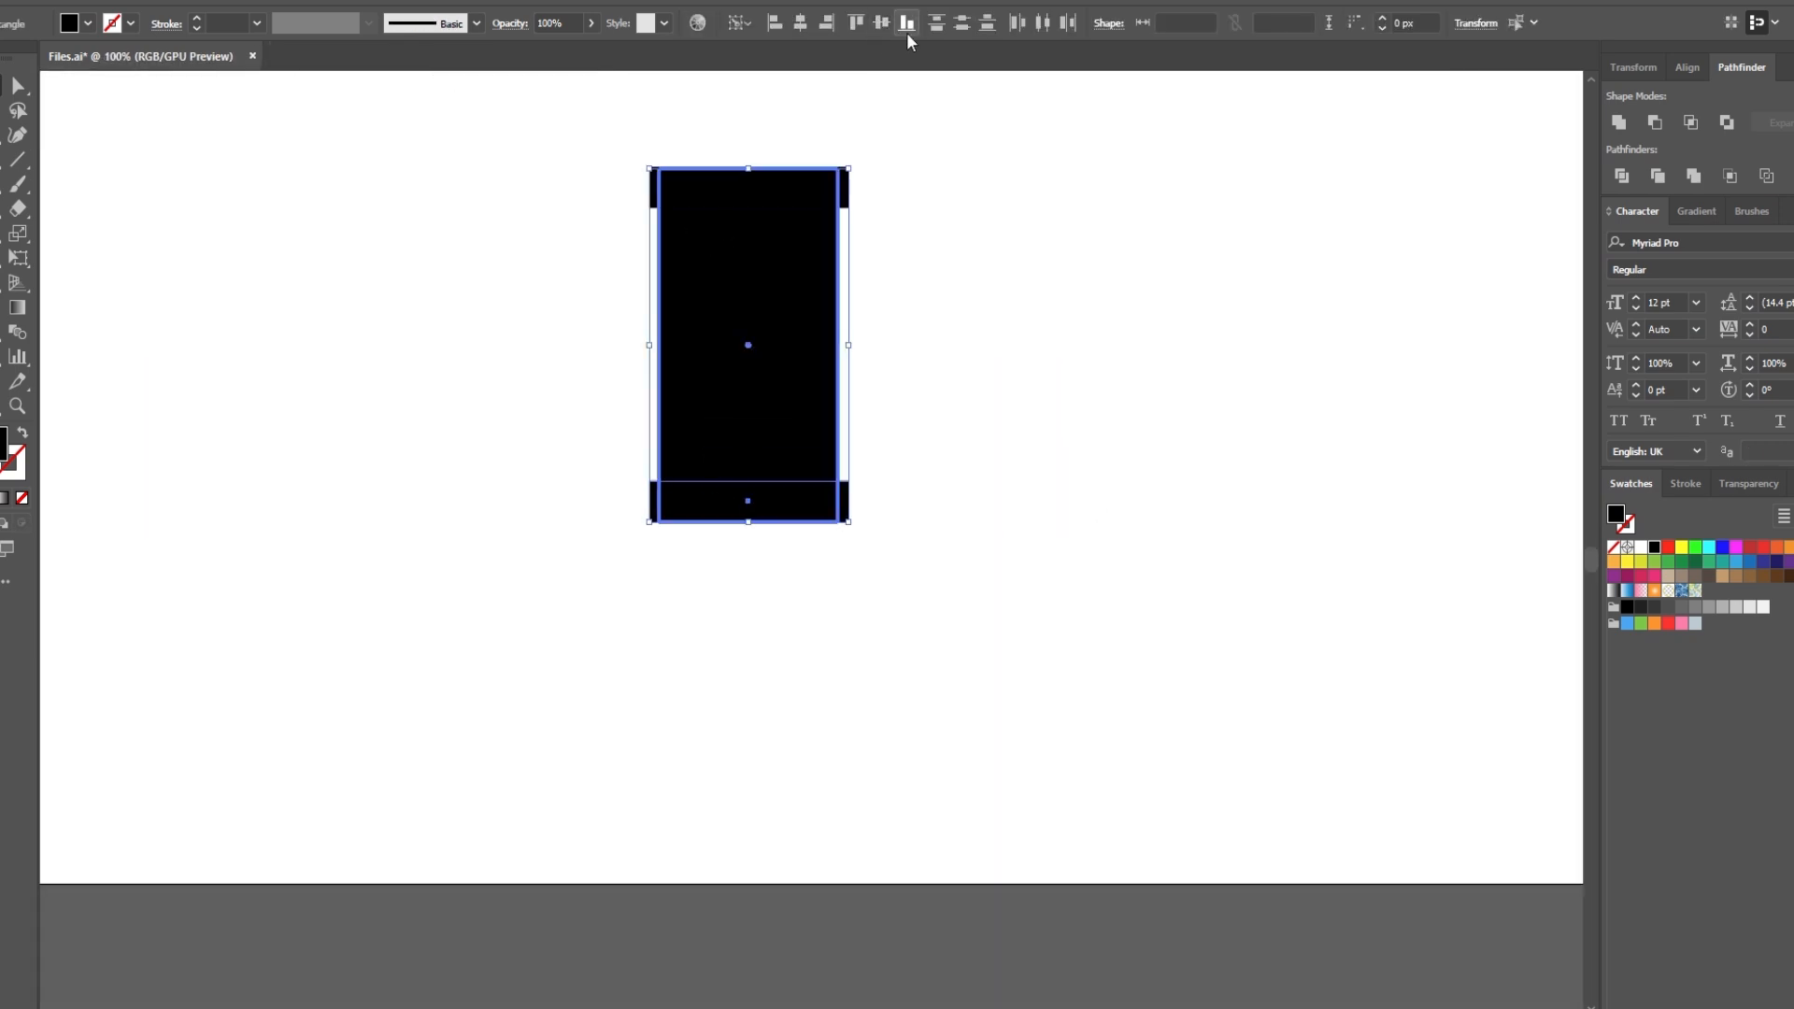
{"action": "left_click", "coordinate": [906, 23]}
Flatten the base rectangle and widen it symmetrically so that it extends well beyond the tower
{"action": "left_click", "coordinate": [956, 514]}
{"action": "scroll", "coordinate": [714, 559], "scroll_direction": "up", "scroll_amount": 3}
{"action": "left_click", "coordinate": [809, 351]}
{"action": "left_click_drag", "start_coordinate": [822, 329], "coordinate": [830, 379]}
{"action": "scroll", "coordinate": [1029, 428], "scroll_direction": "down", "scroll_amount": 1}
{"action": "left_click_drag", "start_coordinate": [1028, 430], "coordinate": [953, 563]}
{"action": "left_click_drag", "start_coordinate": [952, 573], "coordinate": [1059, 601]}
{"action": "left_click", "coordinate": [653, 716]}
{"action": "scroll", "coordinate": [658, 696], "scroll_direction": "down", "scroll_amount": 4}
{"action": "scroll", "coordinate": [598, 571], "scroll_direction": "up", "scroll_amount": 2}
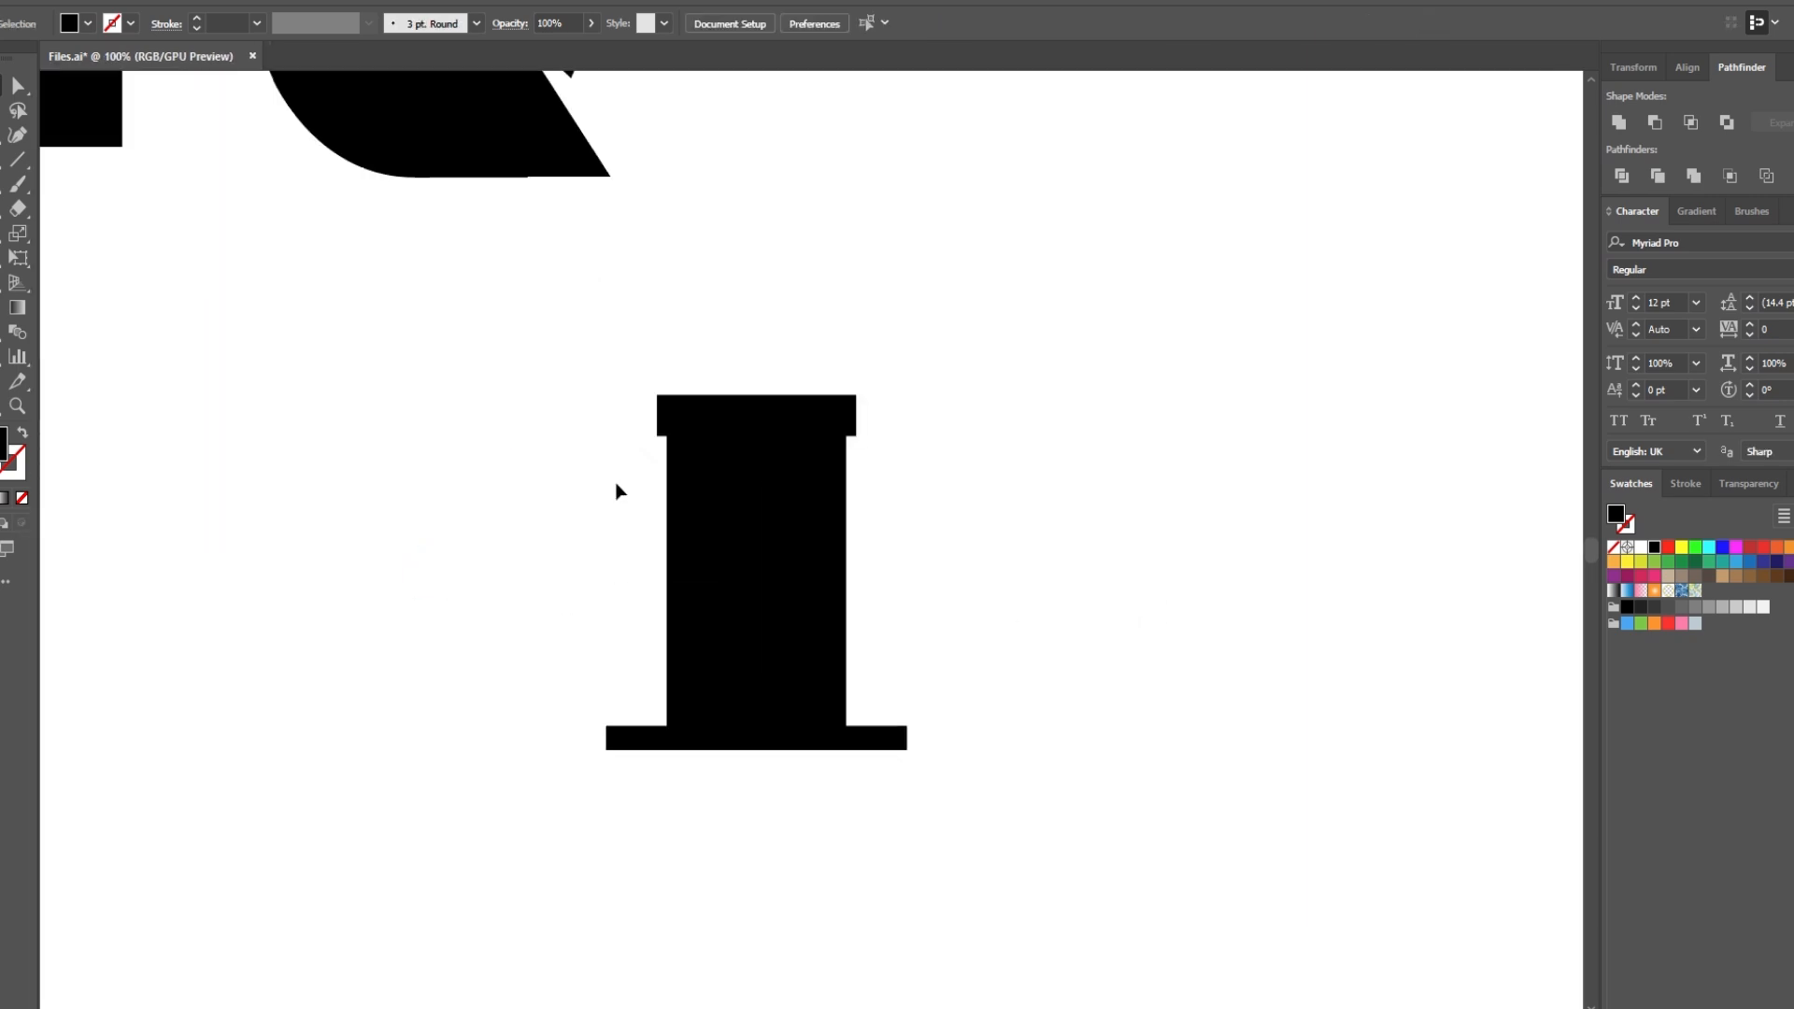
Draw a 39 px square, fill it white and place it centred on the upper tower as a window
{"action": "mouse_move", "coordinate": [518, 543]}
{"action": "left_mouse_down"}
{"action": "mouse_move", "coordinate": [758, 489]}
{"action": "mouse_move", "coordinate": [764, 525]}
{"action": "left_mouse_up"}
{"action": "key", "text": "i"}
{"action": "left_click", "coordinate": [514, 556]}
{"action": "key", "text": "v"}
{"action": "left_click", "coordinate": [514, 556]}
{"action": "left_click", "coordinate": [785, 632]}
{"action": "left_click", "coordinate": [842, 172]}
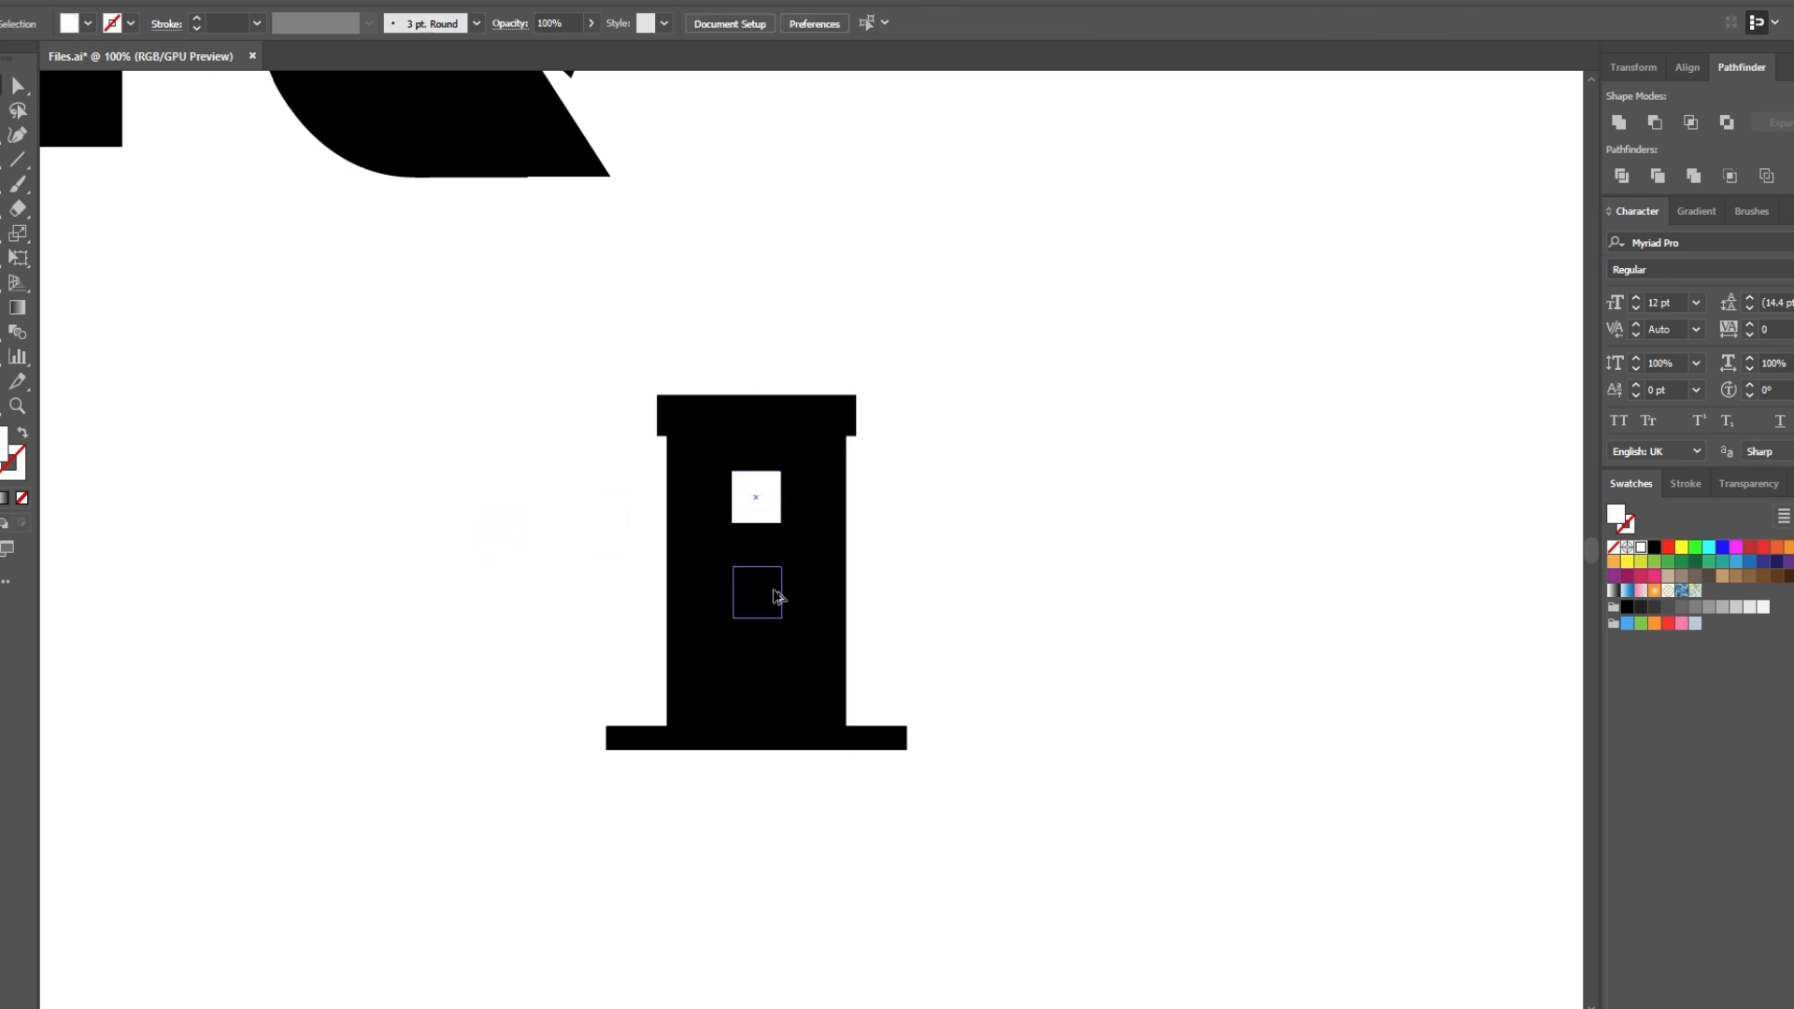
Copy the window downward twice at equal spacing and move all three windows up slightly
{"action": "left_click_drag", "start_coordinate": [774, 590], "coordinate": [774, 591]}
{"action": "key", "text": "ctrl+d"}
{"action": "left_click_drag", "start_coordinate": [541, 474], "coordinate": [818, 718]}
{"action": "left_click", "coordinate": [769, 627], "text": "shift"}
{"action": "left_click_drag", "start_coordinate": [763, 592], "coordinate": [763, 580]}
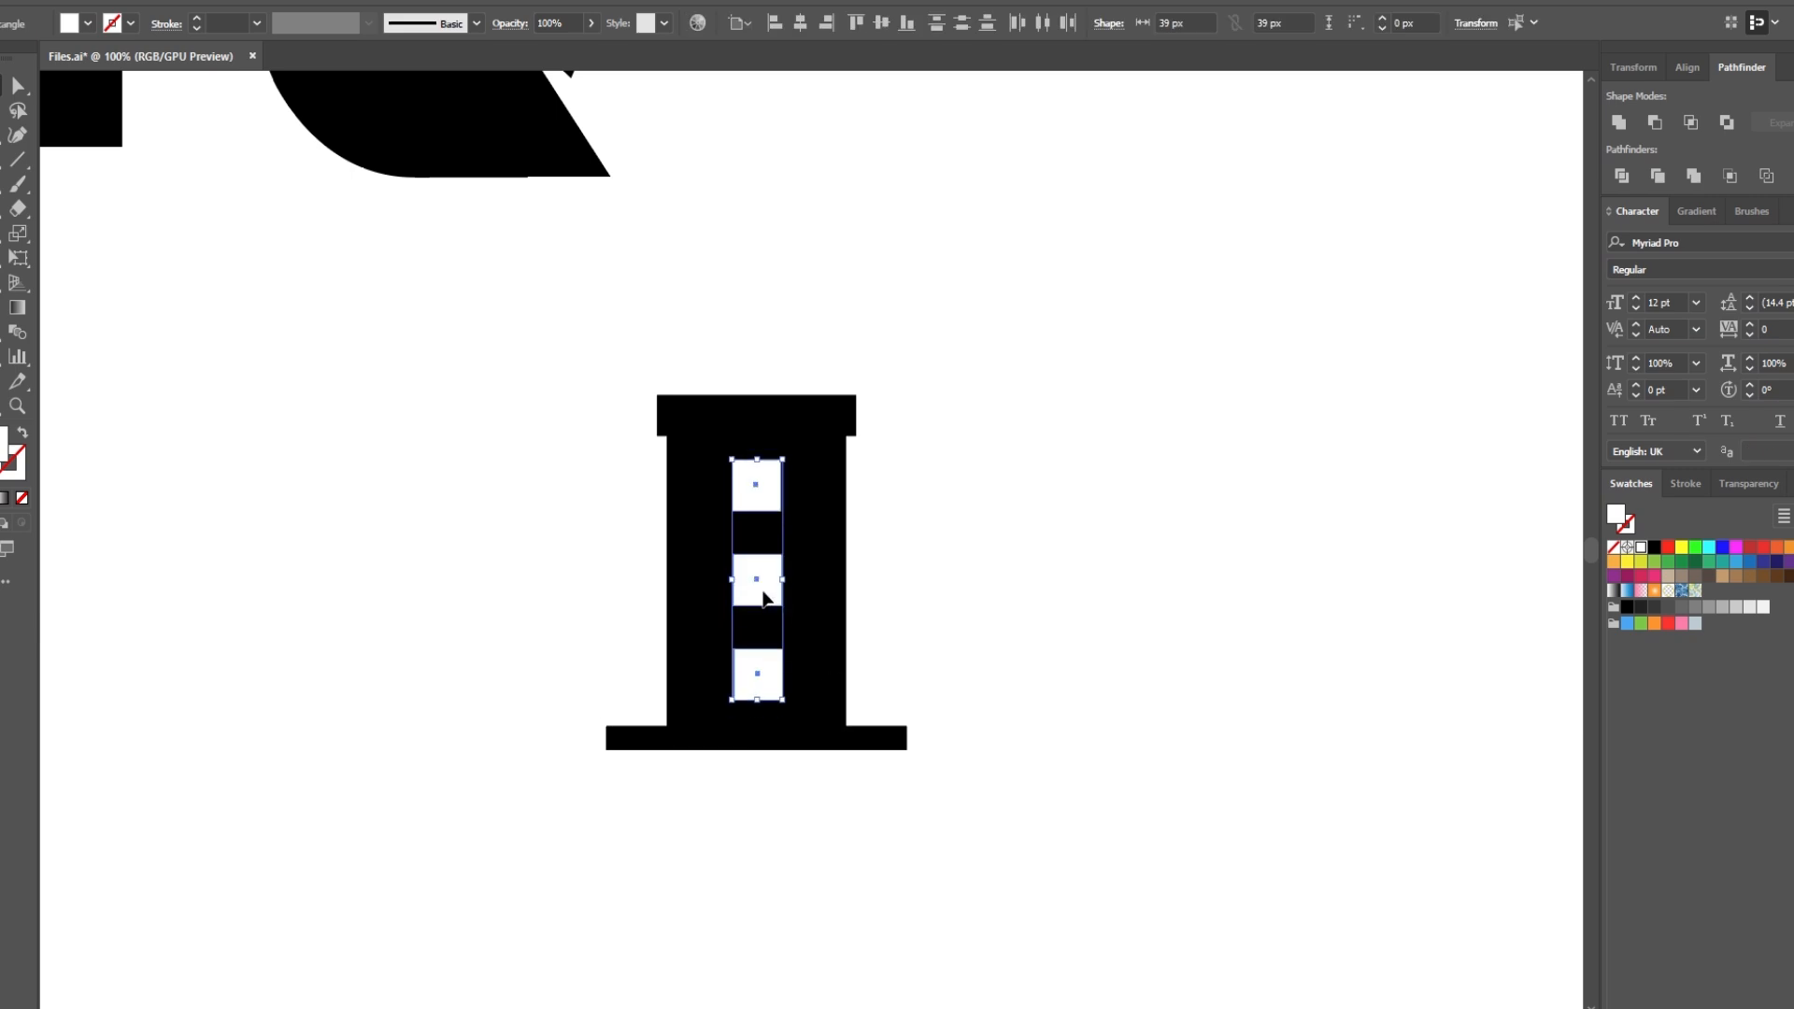
{"action": "left_click", "coordinate": [494, 571]}
Subtract the three windows from the tower body and unite the body with its cap and base
{"action": "scroll", "coordinate": [493, 571], "scroll_direction": "down", "scroll_amount": 2}
{"action": "scroll", "coordinate": [494, 571], "scroll_direction": "up", "scroll_amount": 2}
{"action": "left_click_drag", "start_coordinate": [594, 458], "coordinate": [836, 692]}
{"action": "left_click", "coordinate": [1655, 123]}
{"action": "left_click_drag", "start_coordinate": [1022, 409], "coordinate": [747, 739]}
{"action": "left_click", "coordinate": [1619, 123]}
{"action": "left_click", "coordinate": [374, 486]}
{"action": "scroll", "coordinate": [373, 486], "scroll_direction": "down", "scroll_amount": 2}
Move the finished tower to the right of the tailed circle in the upper row
{"action": "left_click_drag", "start_coordinate": [521, 535], "coordinate": [718, 633]}
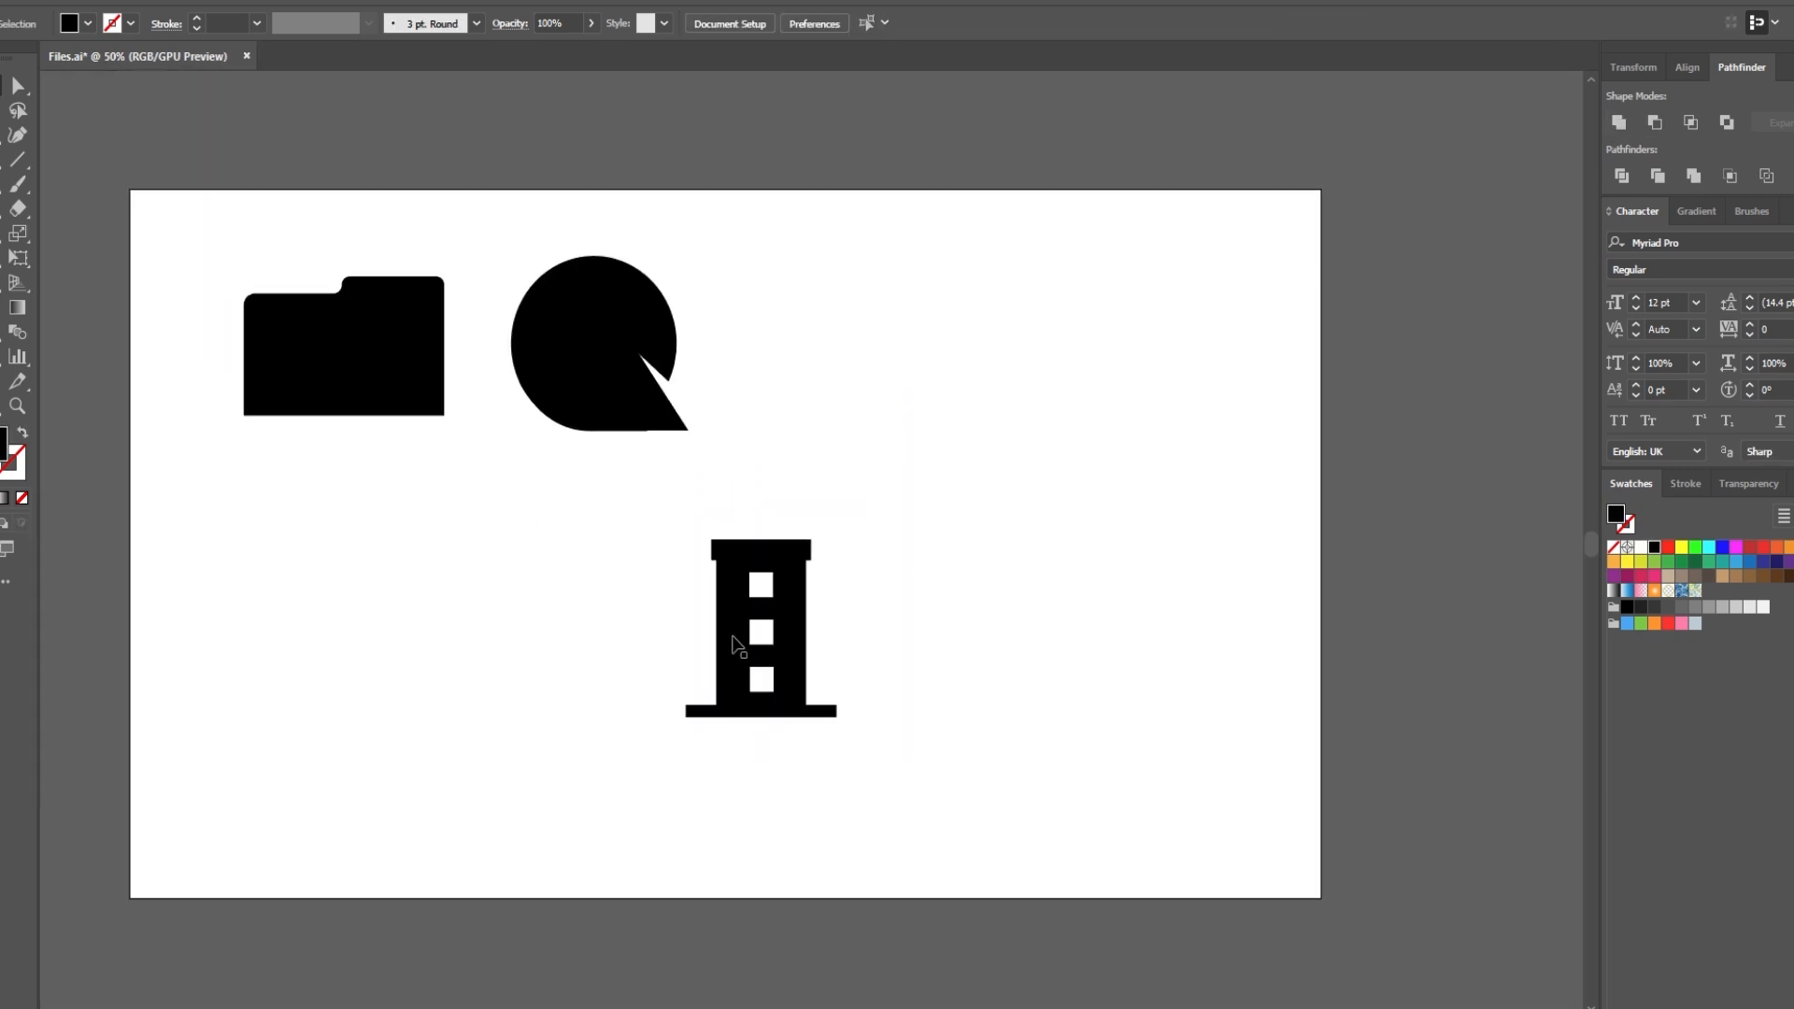
{"action": "left_click_drag", "start_coordinate": [768, 393], "coordinate": [770, 375]}
{"action": "scroll", "coordinate": [693, 617], "scroll_direction": "left", "scroll_amount": 1}
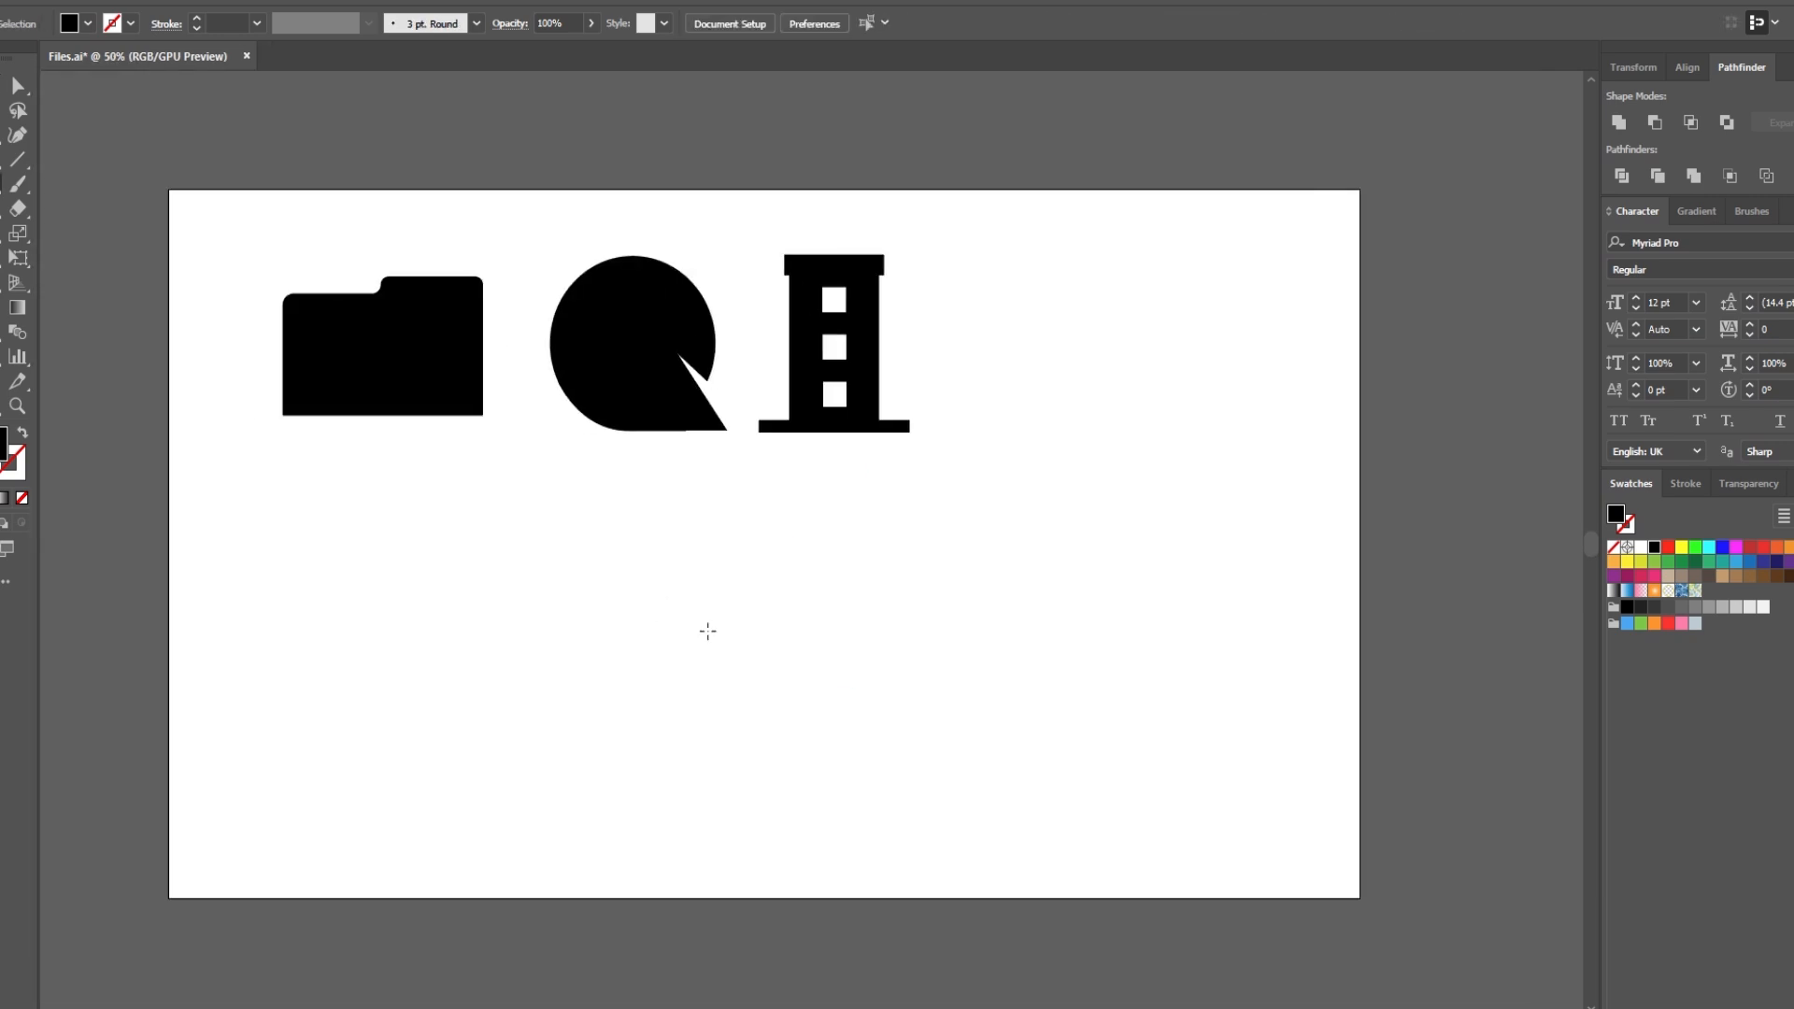
Draw a black circle of 232 px below the icons and add smaller overlapping circles to its right side
{"action": "left_click_drag", "start_coordinate": [784, 716], "coordinate": [784, 716]}
{"action": "key", "text": "ctrl+plus"}
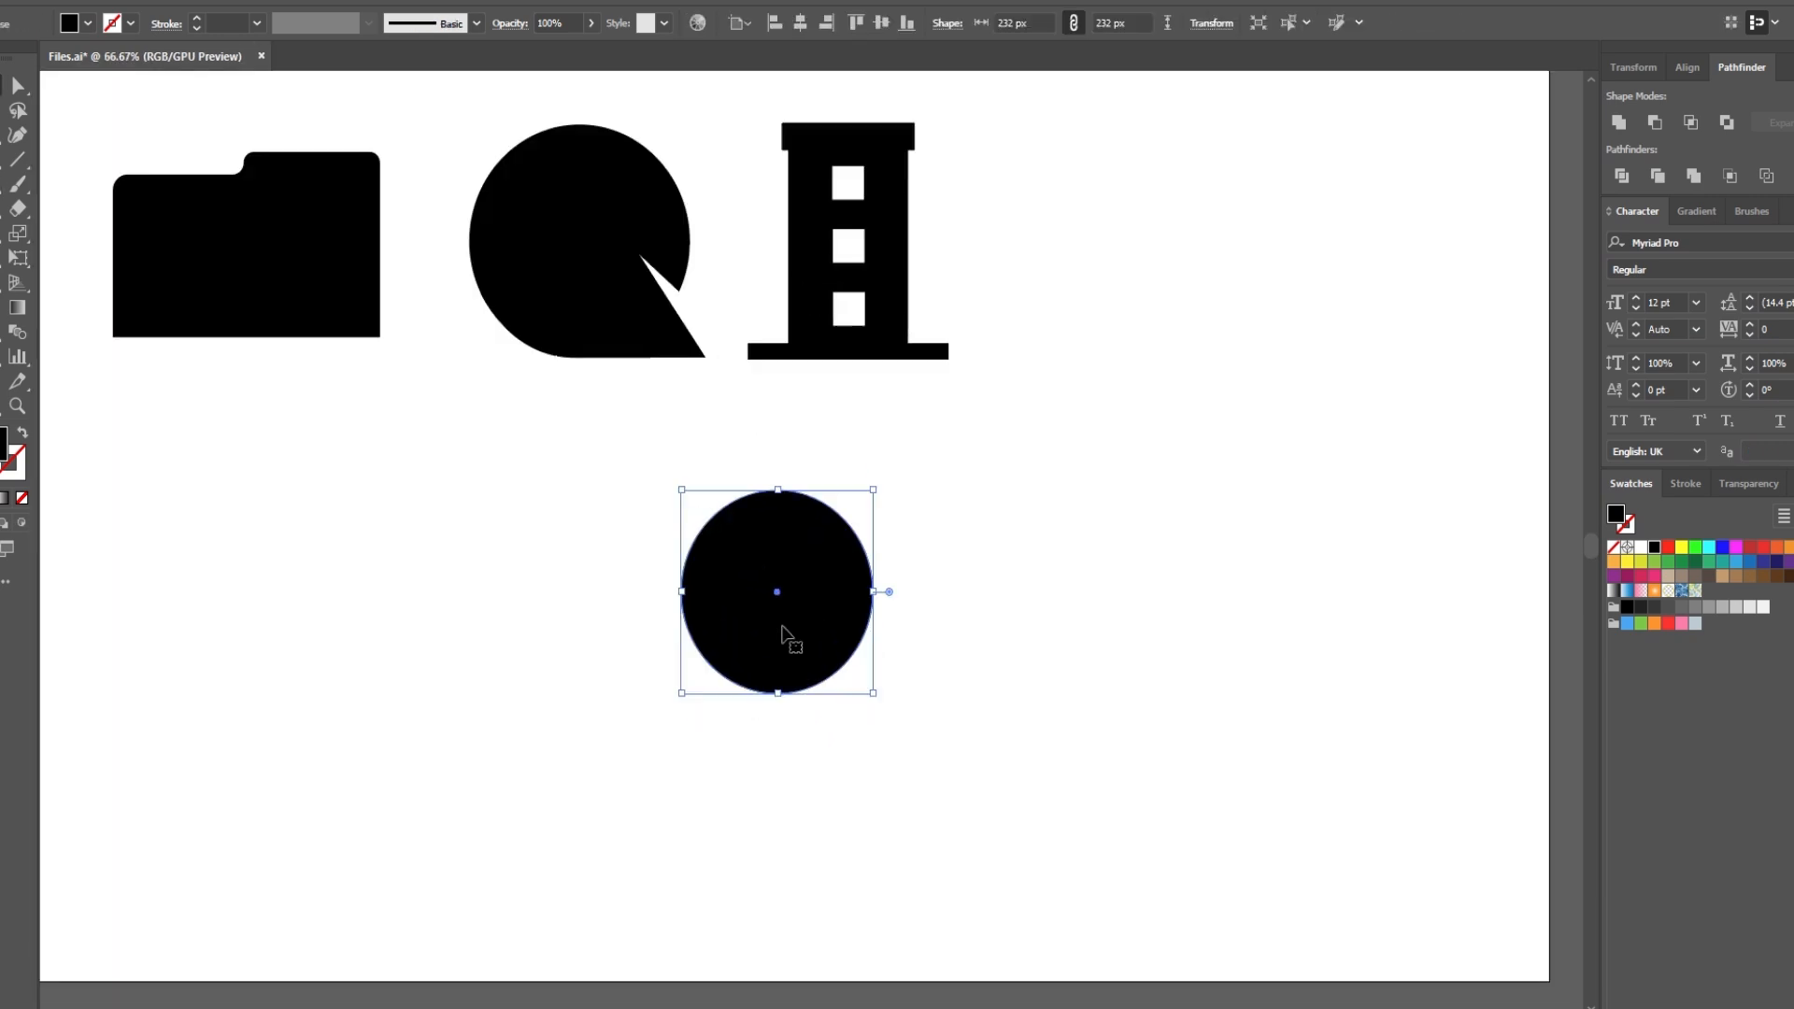
{"action": "mouse_move", "coordinate": [870, 633]}
{"action": "left_mouse_down"}
{"action": "mouse_move", "coordinate": [882, 696]}
{"action": "mouse_move", "coordinate": [881, 610]}
{"action": "left_mouse_up"}
{"action": "key", "text": "v"}
{"action": "left_click_drag", "start_coordinate": [890, 609], "coordinate": [876, 771]}
{"action": "left_click_drag", "start_coordinate": [860, 696], "coordinate": [846, 696]}
{"action": "left_click_drag", "start_coordinate": [904, 580], "coordinate": [905, 546]}
Duplicate the upper and lower side circles onto the other side of the central circle
{"action": "left_click_drag", "start_coordinate": [881, 699], "coordinate": [651, 741]}
{"action": "left_click", "coordinate": [905, 610], "text": "shift"}
{"action": "left_click", "coordinate": [468, 683]}
{"action": "scroll", "coordinate": [468, 683], "scroll_direction": "down", "scroll_amount": 1}
{"action": "scroll", "coordinate": [468, 683], "scroll_direction": "down", "scroll_amount": 2}
{"action": "scroll", "coordinate": [548, 601], "scroll_direction": "up", "scroll_amount": 2}
Shift the upper and lower circles on the right side slightly inward to balance the cluster
{"action": "left_click_drag", "start_coordinate": [456, 468], "coordinate": [645, 680]}
{"action": "left_click", "coordinate": [805, 660]}
{"action": "left_click", "coordinate": [806, 546], "text": "shift"}
{"action": "left_click_drag", "start_coordinate": [831, 688], "coordinate": [826, 689]}
{"action": "left_click", "coordinate": [725, 804]}
{"action": "scroll", "coordinate": [699, 768], "scroll_direction": "down", "scroll_amount": 2}
Raise the central 205 px circle so that it crowns the cluster between the side circles
{"action": "left_click", "coordinate": [693, 408]}
{"action": "key", "text": "shift+Up"}
{"action": "key", "text": "shift+Up"}
{"action": "left_click_drag", "start_coordinate": [695, 569], "coordinate": [703, 465]}
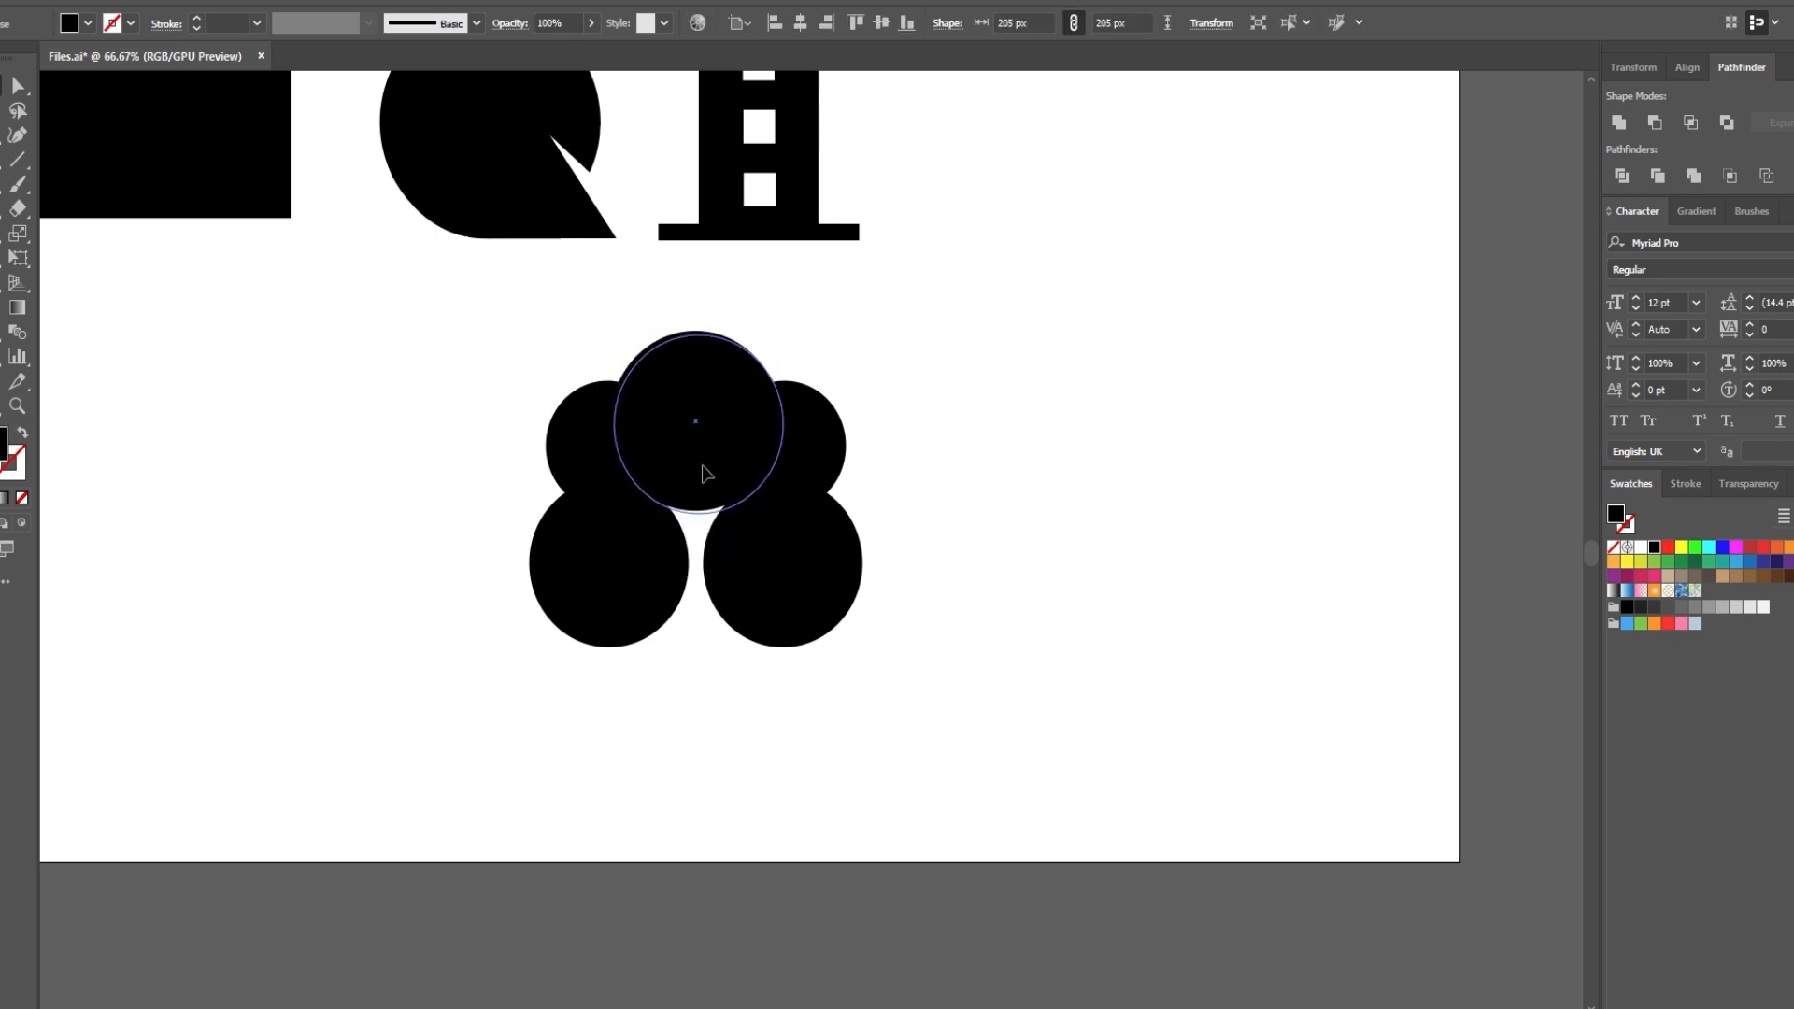
{"action": "left_click", "coordinate": [703, 707]}
{"action": "left_click_drag", "start_coordinate": [702, 707], "coordinate": [706, 700]}
Move the two 148 px upper side circles down slightly together
{"action": "scroll", "coordinate": [652, 466], "scroll_direction": "up", "scroll_amount": 2}
{"action": "left_click", "coordinate": [561, 418]}
{"action": "left_click", "coordinate": [975, 426], "text": "shift"}
{"action": "key", "text": "shift+Down"}
{"action": "key", "text": "shift+Down"}
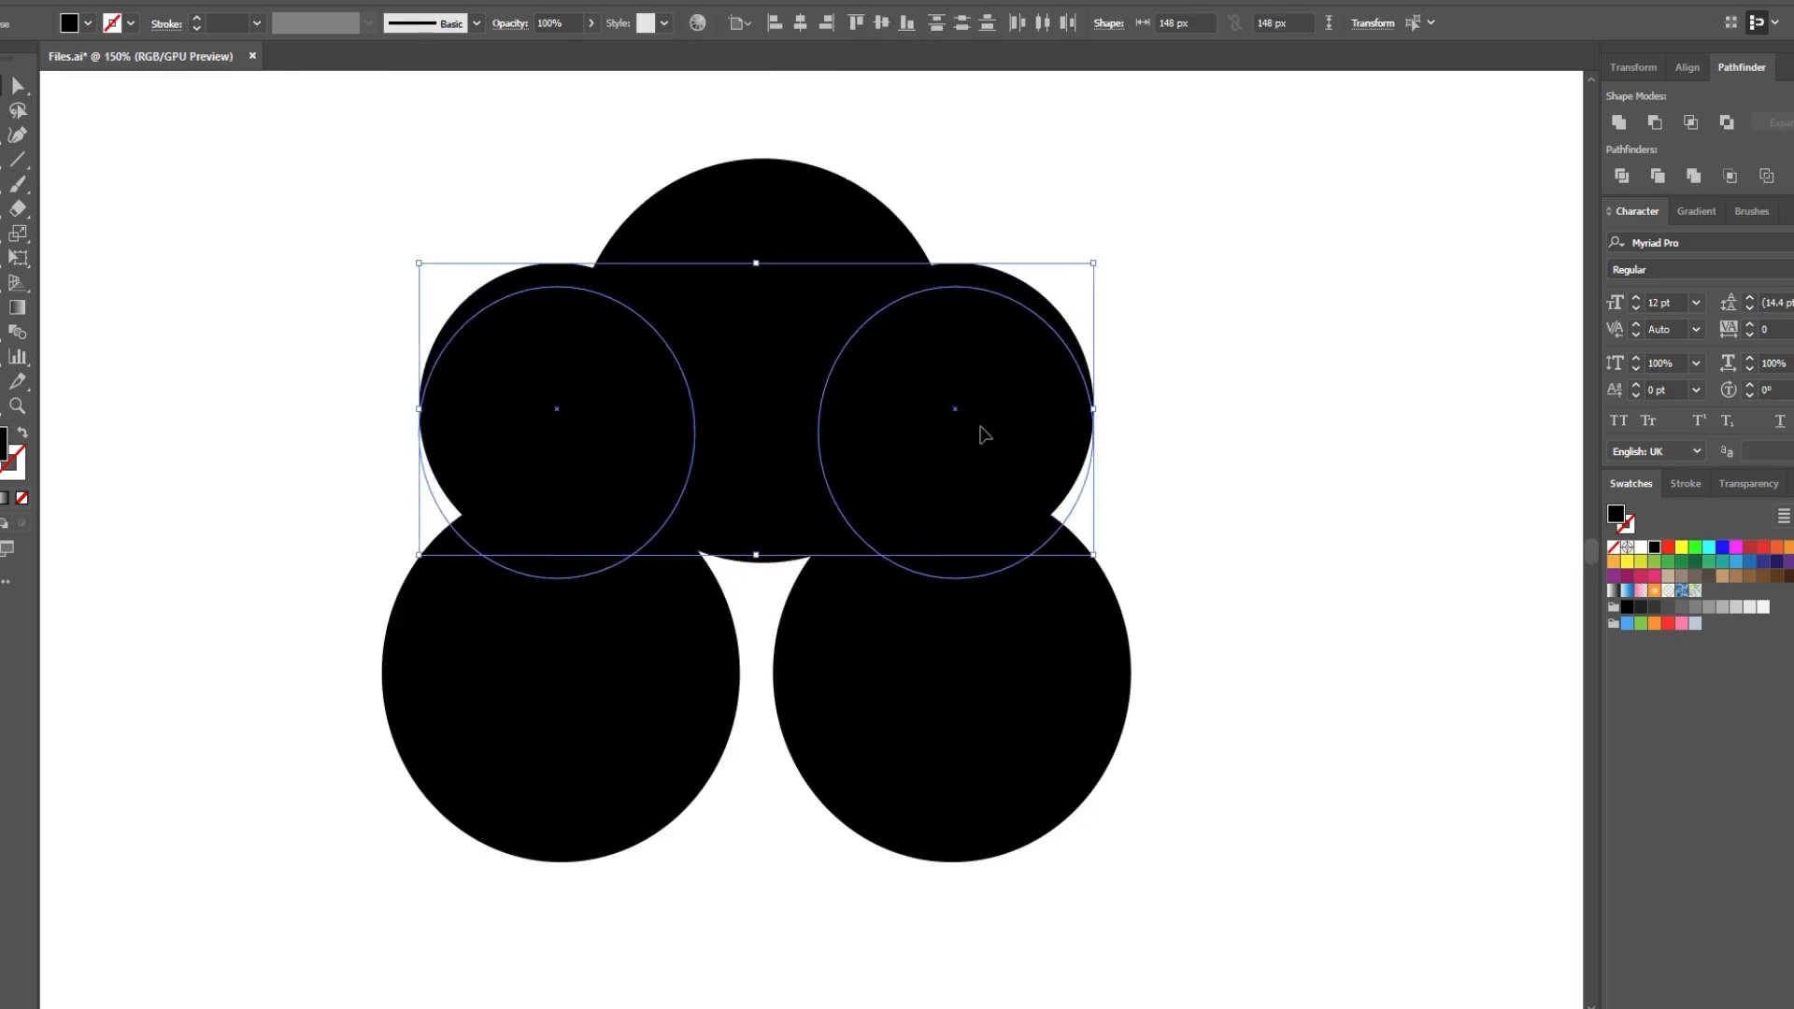
{"action": "left_click", "coordinate": [369, 379]}
{"action": "scroll", "coordinate": [368, 384], "scroll_direction": "down", "scroll_amount": 2}
{"action": "scroll", "coordinate": [527, 614], "scroll_direction": "up", "scroll_amount": 2}
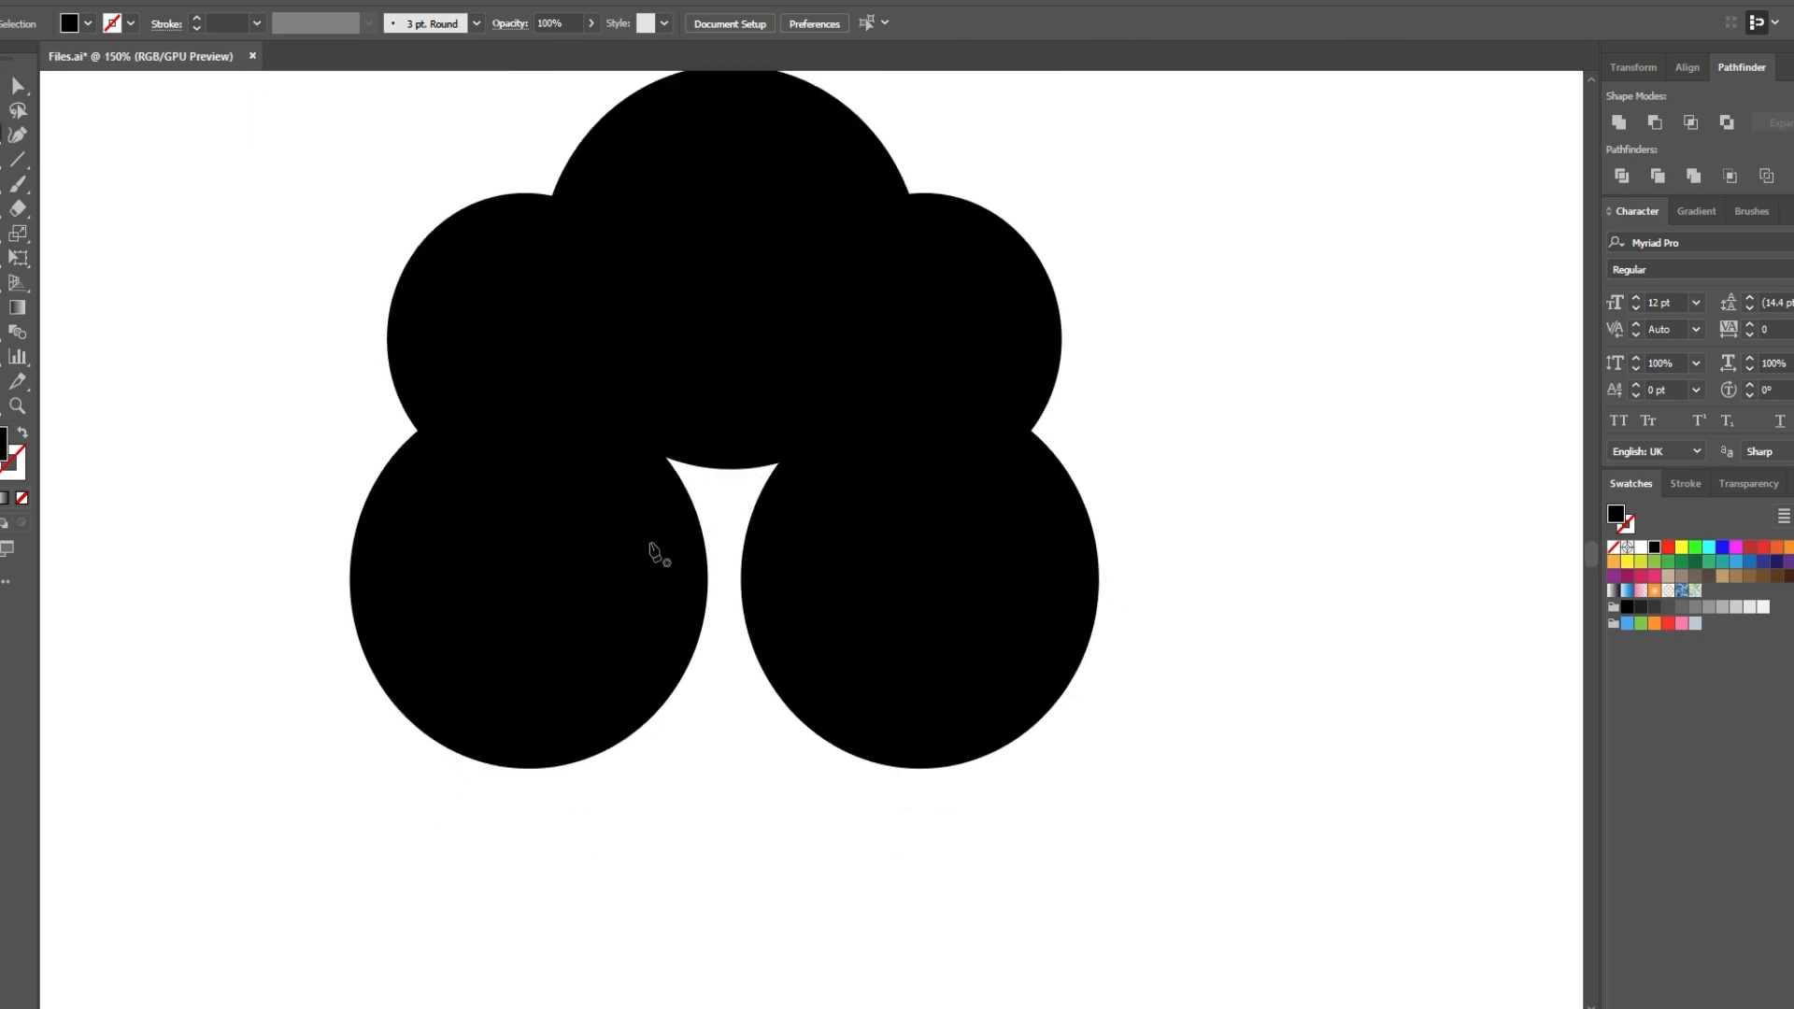
Draw one half of a flared tree trunk below the circle cluster with the Pen tool and mirror it into a trunk about 228 × 320 px
{"action": "left_click_drag", "start_coordinate": [554, 865], "coordinate": [560, 658]}
{"action": "left_click", "coordinate": [527, 792]}
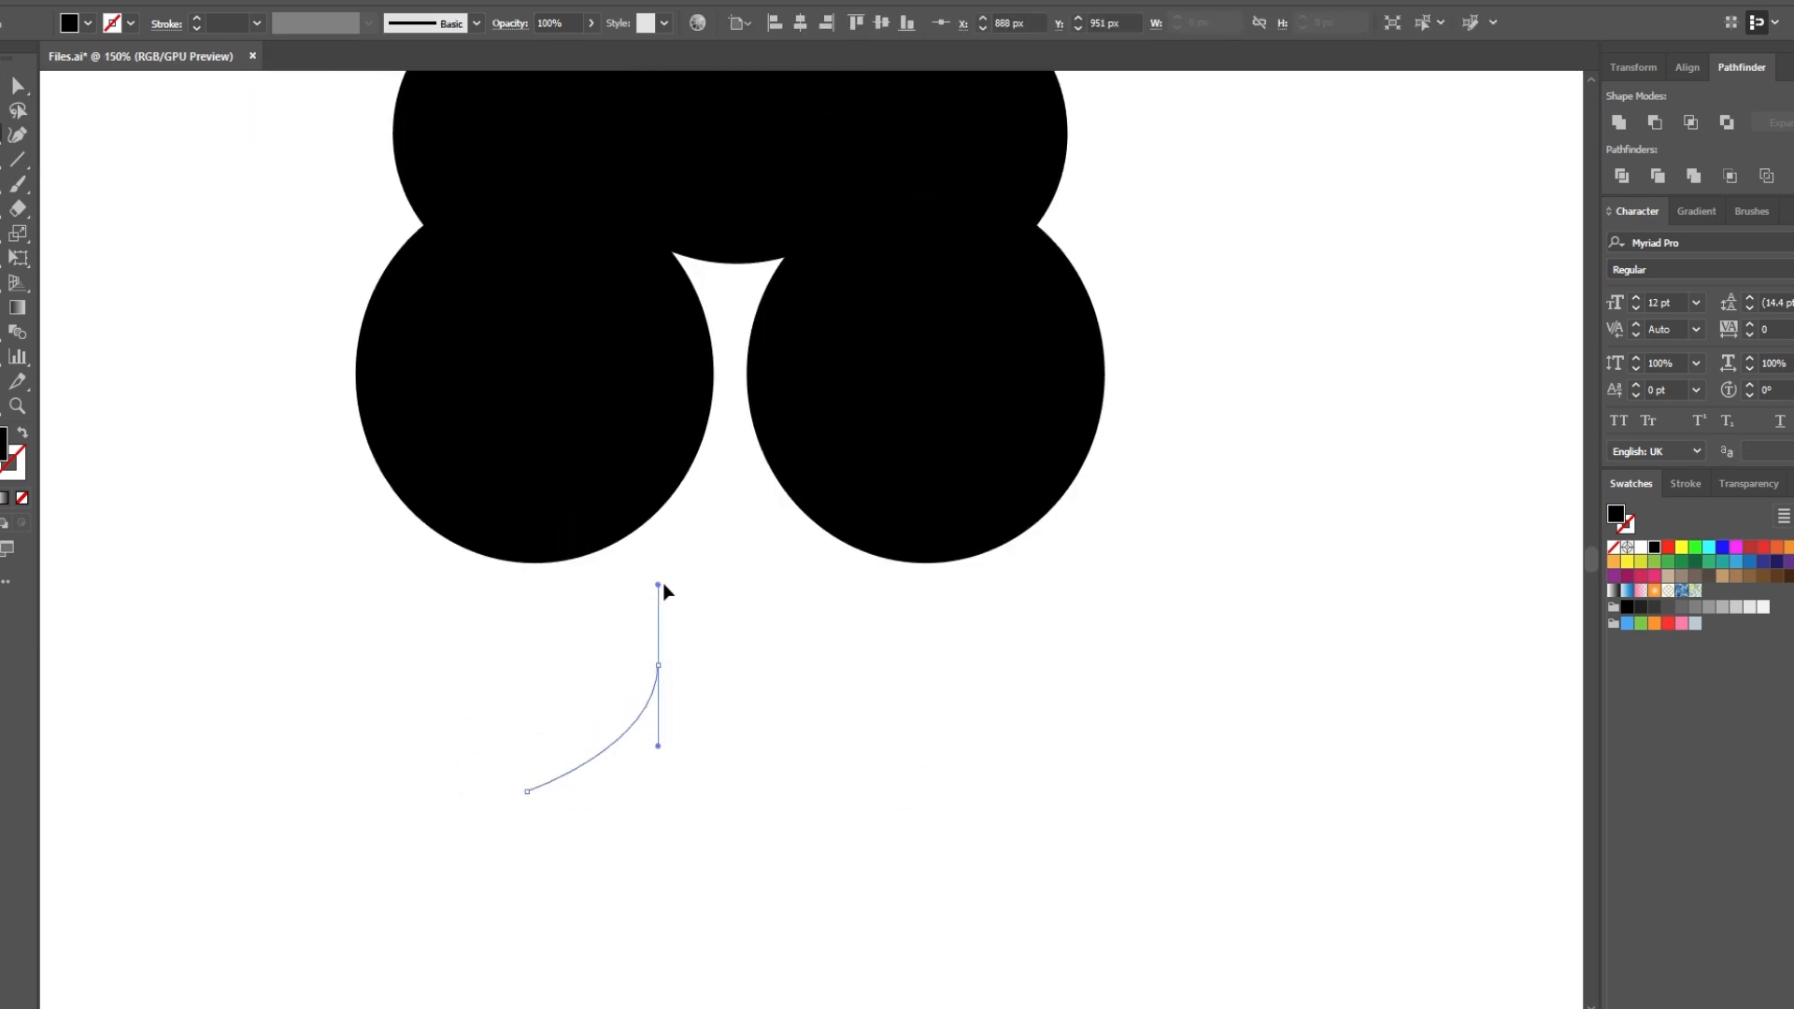
{"action": "left_click_drag", "start_coordinate": [662, 590], "coordinate": [659, 588]}
{"action": "left_click", "coordinate": [659, 393]}
{"action": "left_click", "coordinate": [645, 276]}
{"action": "left_click", "coordinate": [654, 184]}
{"action": "left_click_drag", "start_coordinate": [740, 161], "coordinate": [792, 164]}
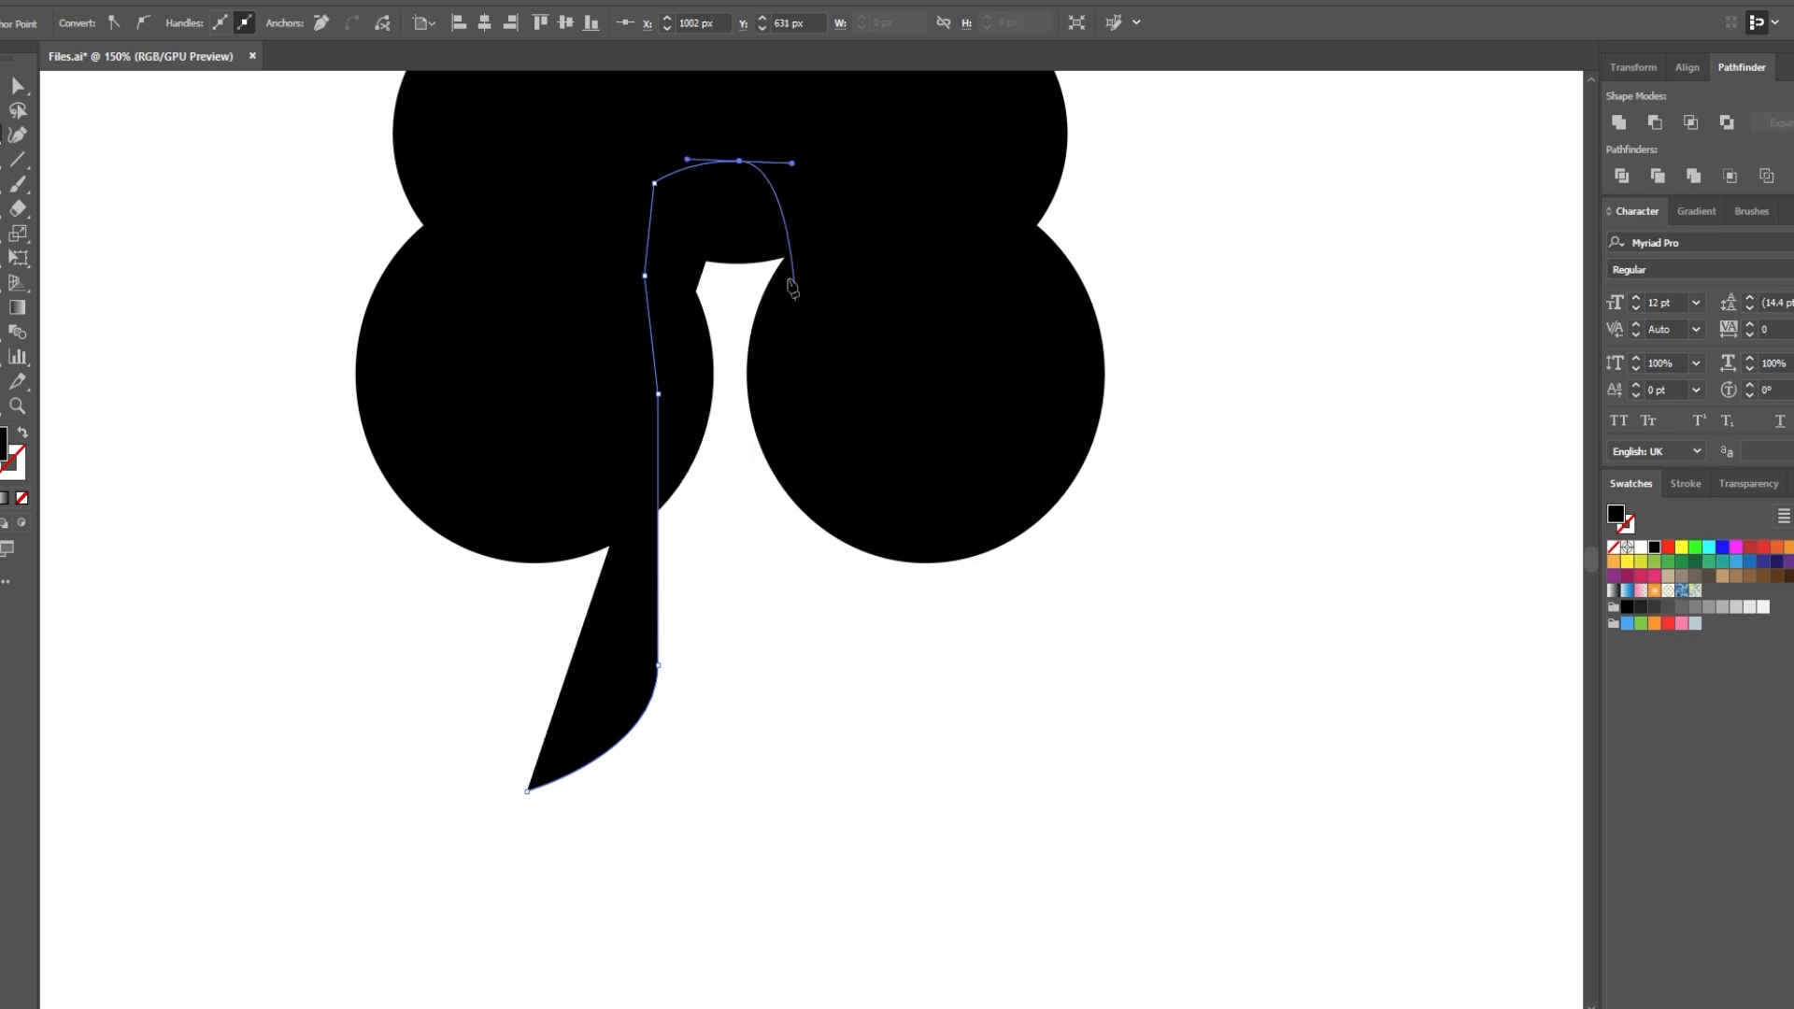
{"action": "left_click", "coordinate": [739, 790]}
{"action": "left_click", "coordinate": [527, 791]}
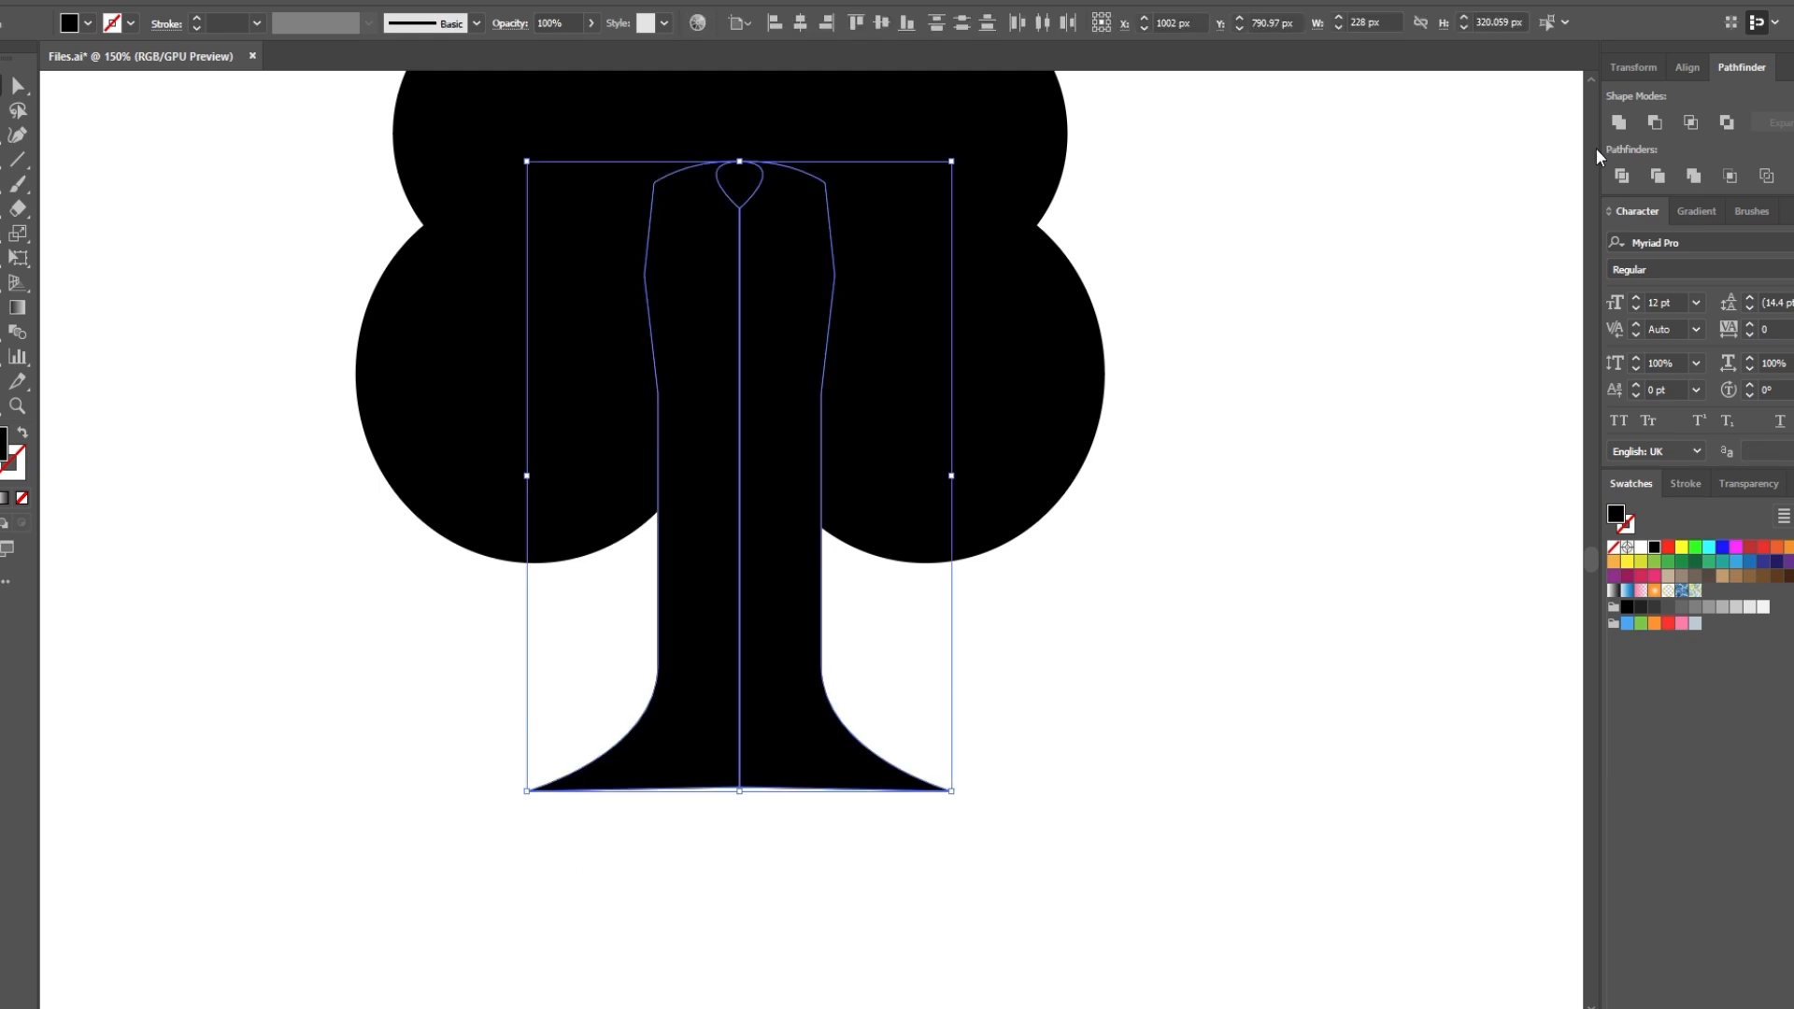
{"action": "key", "text": "ctrl+0"}
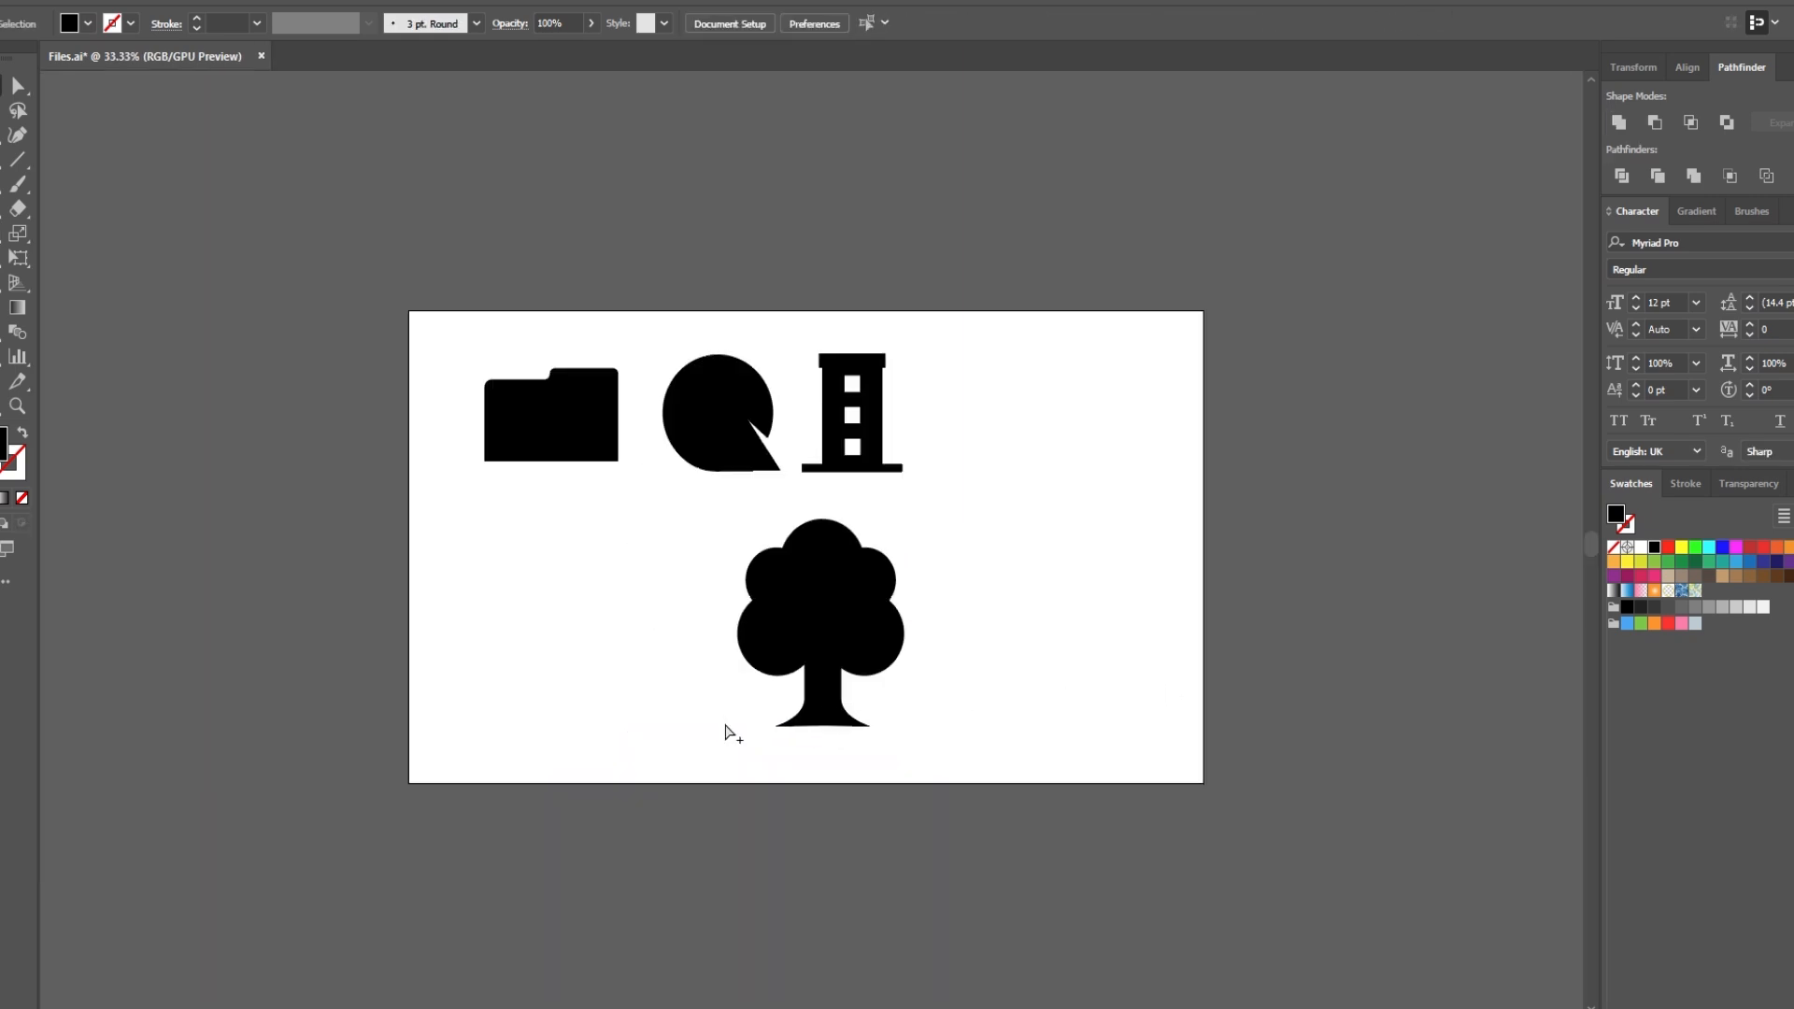
Erase the uneven lower edge of the tree trunk to give its flared base a flat bottom
{"action": "scroll", "coordinate": [725, 725], "scroll_direction": "up", "scroll_amount": 2}
{"action": "left_click", "coordinate": [814, 718]}
{"action": "mouse_move", "coordinate": [869, 687]}
{"action": "left_mouse_down"}
{"action": "mouse_move", "coordinate": [740, 735]}
{"action": "mouse_move", "coordinate": [820, 703]}
{"action": "left_mouse_up"}
{"action": "left_click", "coordinate": [864, 740]}
{"action": "left_click", "coordinate": [708, 737]}
{"action": "scroll", "coordinate": [703, 751], "scroll_direction": "up", "scroll_amount": 1}
{"action": "left_click", "coordinate": [835, 717]}
{"action": "key", "text": "shift+e"}
{"action": "left_click_drag", "start_coordinate": [1043, 774], "coordinate": [1054, 755]}
{"action": "key", "text": "v"}
{"action": "left_click", "coordinate": [721, 832]}
Narrow the tree trunk slightly beneath the circle canopy
{"action": "scroll", "coordinate": [678, 751], "scroll_direction": "down", "scroll_amount": 2}
{"action": "scroll", "coordinate": [687, 741], "scroll_direction": "up", "scroll_amount": 3}
{"action": "key", "text": "a"}
{"action": "left_click", "coordinate": [814, 666]}
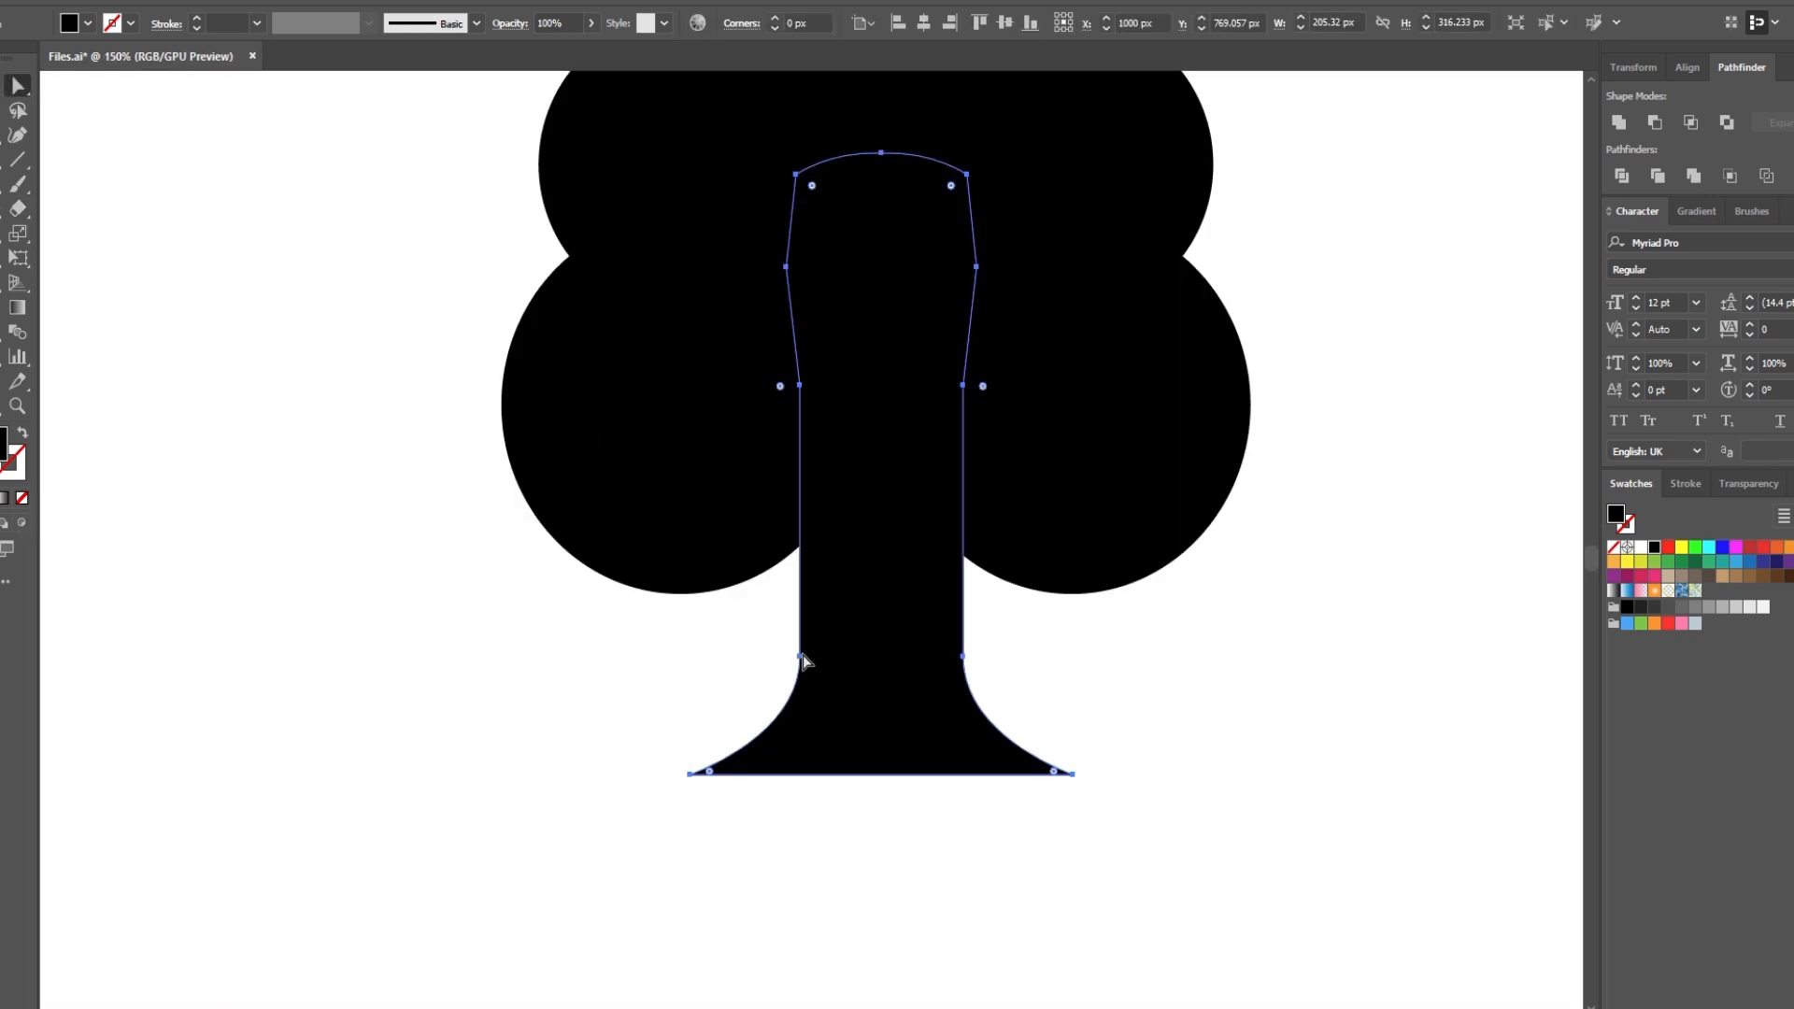
{"action": "left_click", "coordinate": [800, 657]}
{"action": "key", "text": "v"}
{"action": "key", "text": "a"}
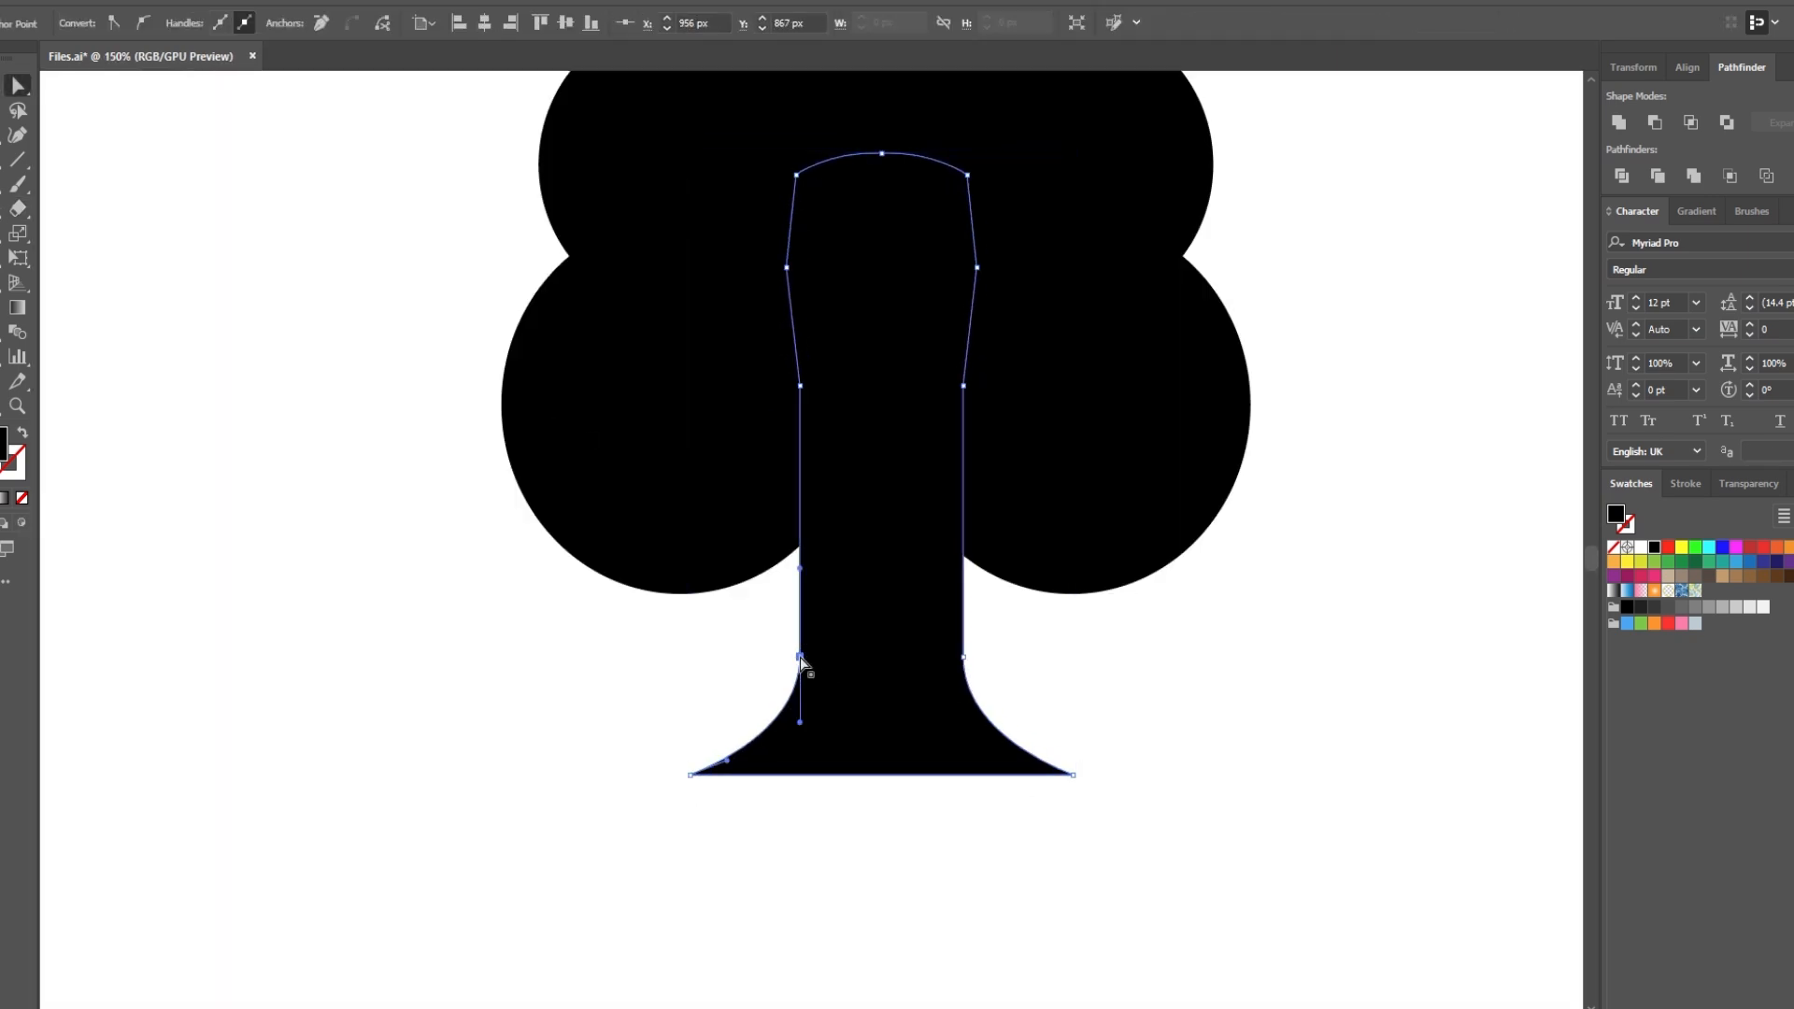
{"action": "left_click", "coordinate": [601, 701]}
{"action": "key", "text": "v"}
{"action": "left_click", "coordinate": [894, 681]}
{"action": "left_click_drag", "start_coordinate": [1078, 474], "coordinate": [1047, 474]}
{"action": "left_click", "coordinate": [736, 613]}
Unite the canopy circles and trunk into one tree shape and scale it down to match the other icons
{"action": "scroll", "coordinate": [736, 613], "scroll_direction": "down", "scroll_amount": 4}
{"action": "scroll", "coordinate": [709, 627], "scroll_direction": "up", "scroll_amount": 1}
{"action": "left_click_drag", "start_coordinate": [687, 687], "coordinate": [940, 379]}
{"action": "left_click", "coordinate": [1620, 122]}
{"action": "left_click_drag", "start_coordinate": [798, 658], "coordinate": [803, 572]}
Center the tree, tower, tailed circle and folder icons horizontally and vertically on the artboard, stacked on top of each other
{"action": "left_click", "coordinate": [801, 23]}
{"action": "left_click", "coordinate": [881, 22]}
{"action": "left_click", "coordinate": [887, 201]}
{"action": "left_click", "coordinate": [886, 206]}
{"action": "left_click", "coordinate": [800, 23]}
{"action": "left_click", "coordinate": [881, 22]}
{"action": "left_click", "coordinate": [643, 206]}
{"action": "left_click", "coordinate": [800, 22]}
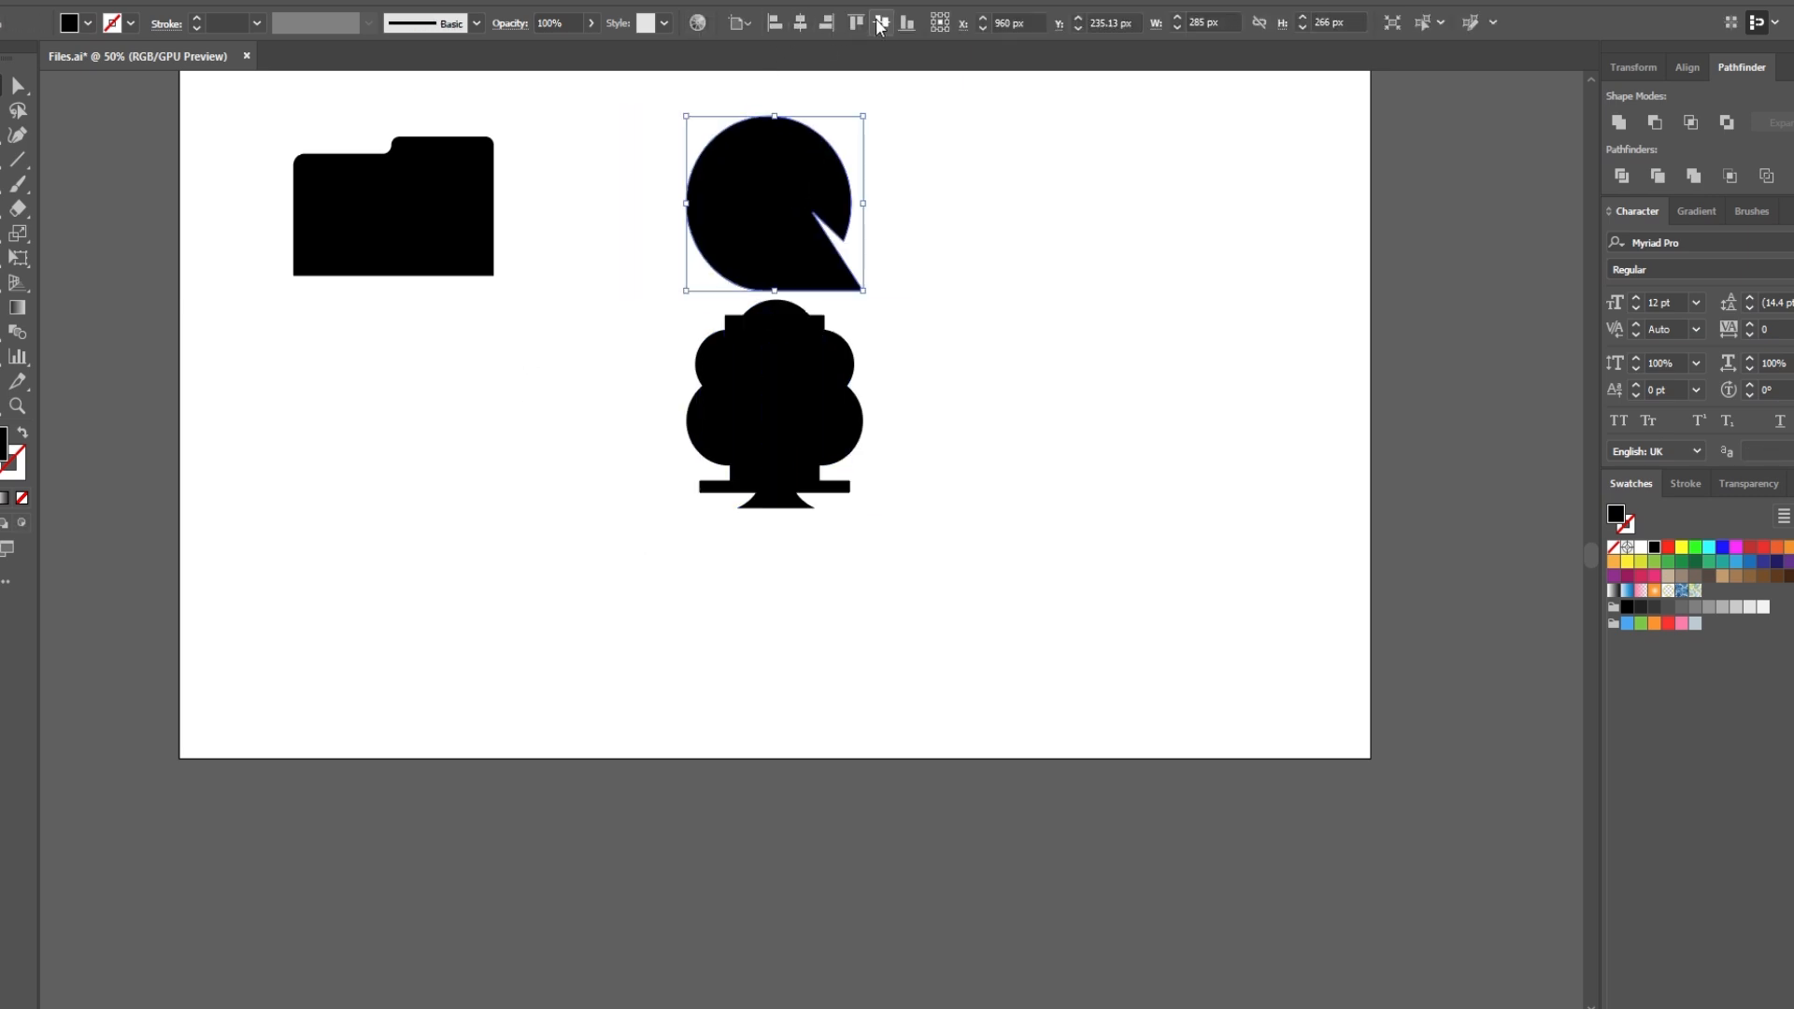
{"action": "left_click", "coordinate": [881, 23]}
{"action": "left_click", "coordinate": [449, 205]}
{"action": "left_click", "coordinate": [800, 22]}
{"action": "left_click", "coordinate": [881, 22]}
{"action": "left_click", "coordinate": [544, 513]}
Create a 1920 × 1080 px rectangle and fill it with blue
{"action": "scroll", "coordinate": [544, 514], "scroll_direction": "down", "scroll_amount": 1}
{"action": "left_click_drag", "start_coordinate": [545, 513], "coordinate": [534, 539]}
{"action": "key", "text": "m"}
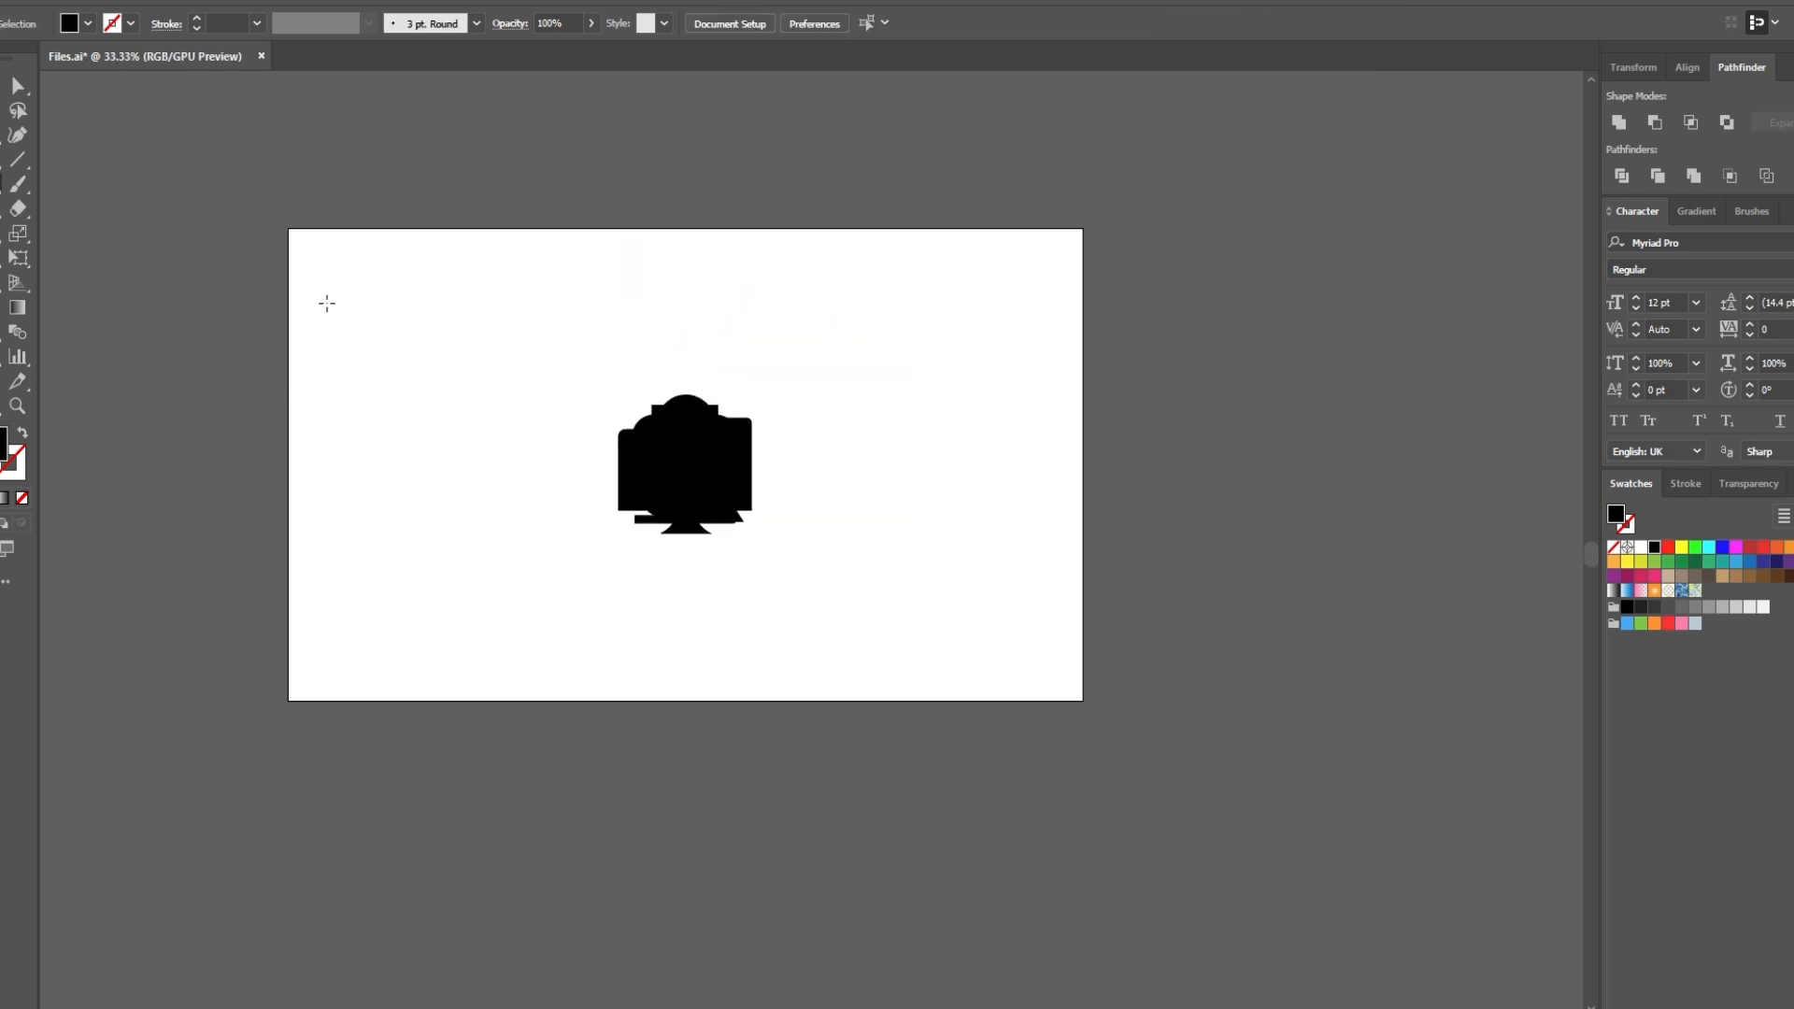
{"action": "left_click", "coordinate": [318, 294]}
{"action": "key", "text": "Return"}
{"action": "key", "text": "v"}
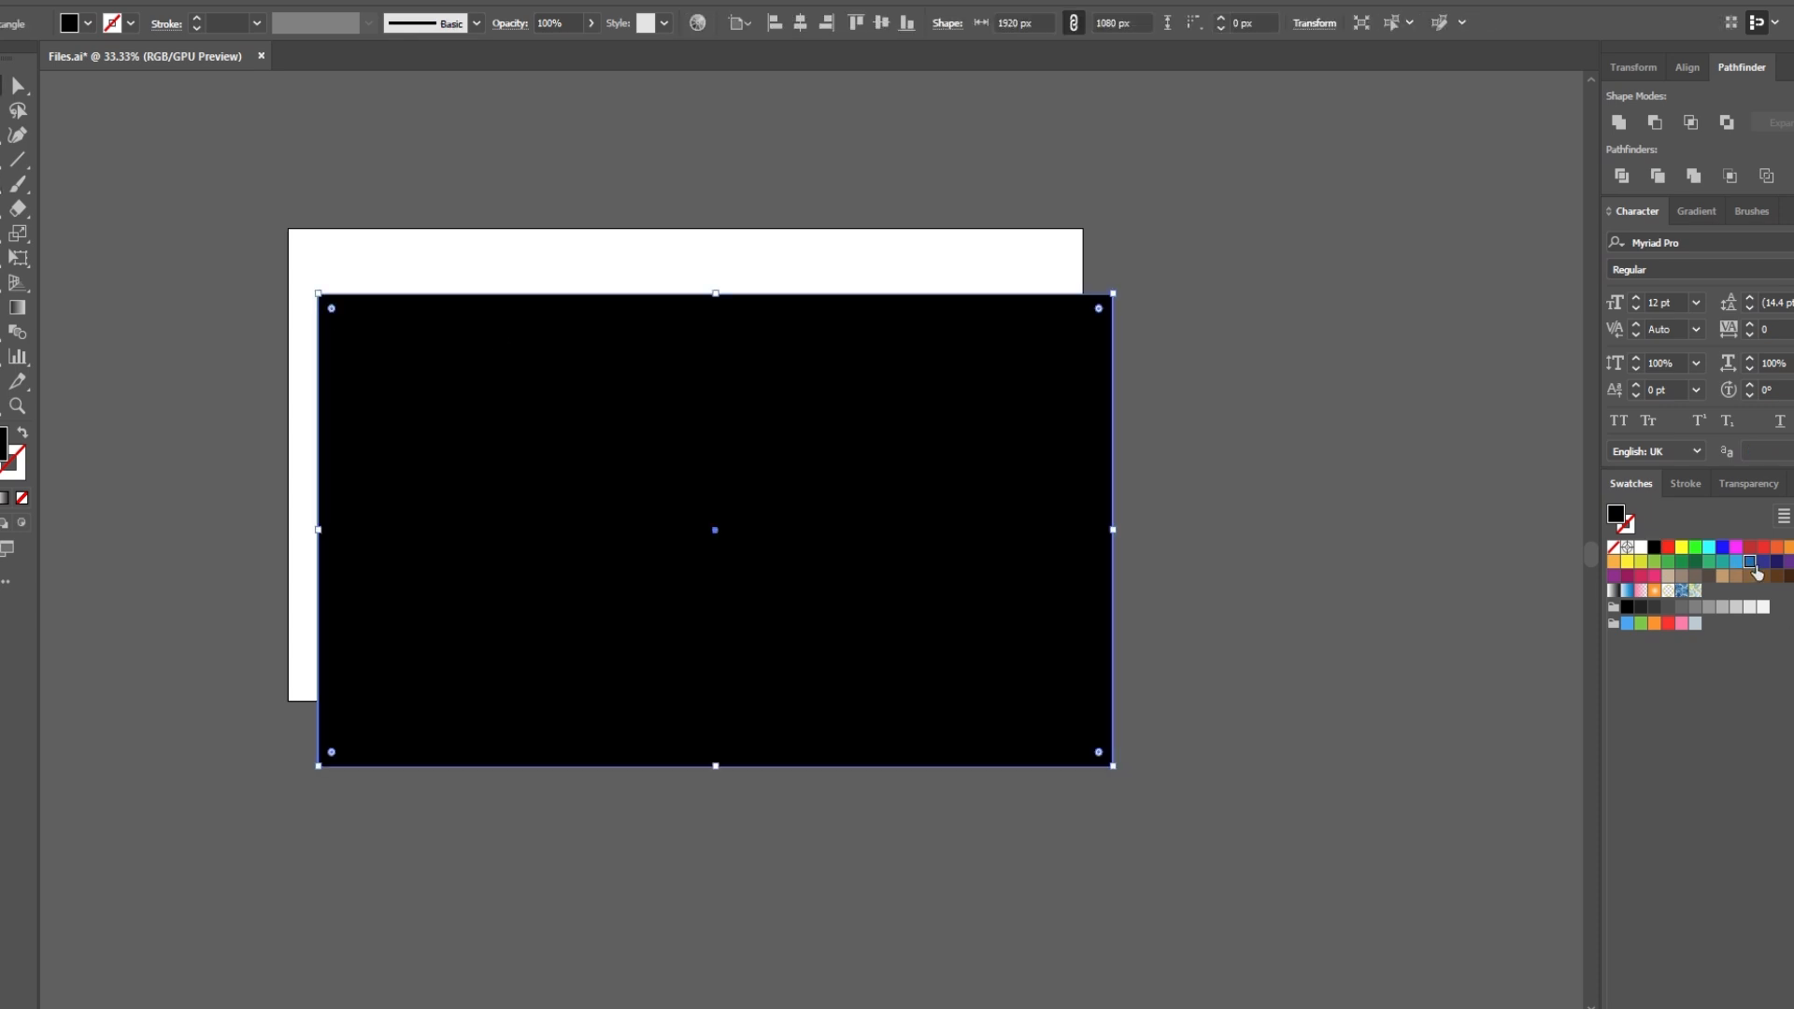
{"action": "left_click", "coordinate": [1750, 562]}
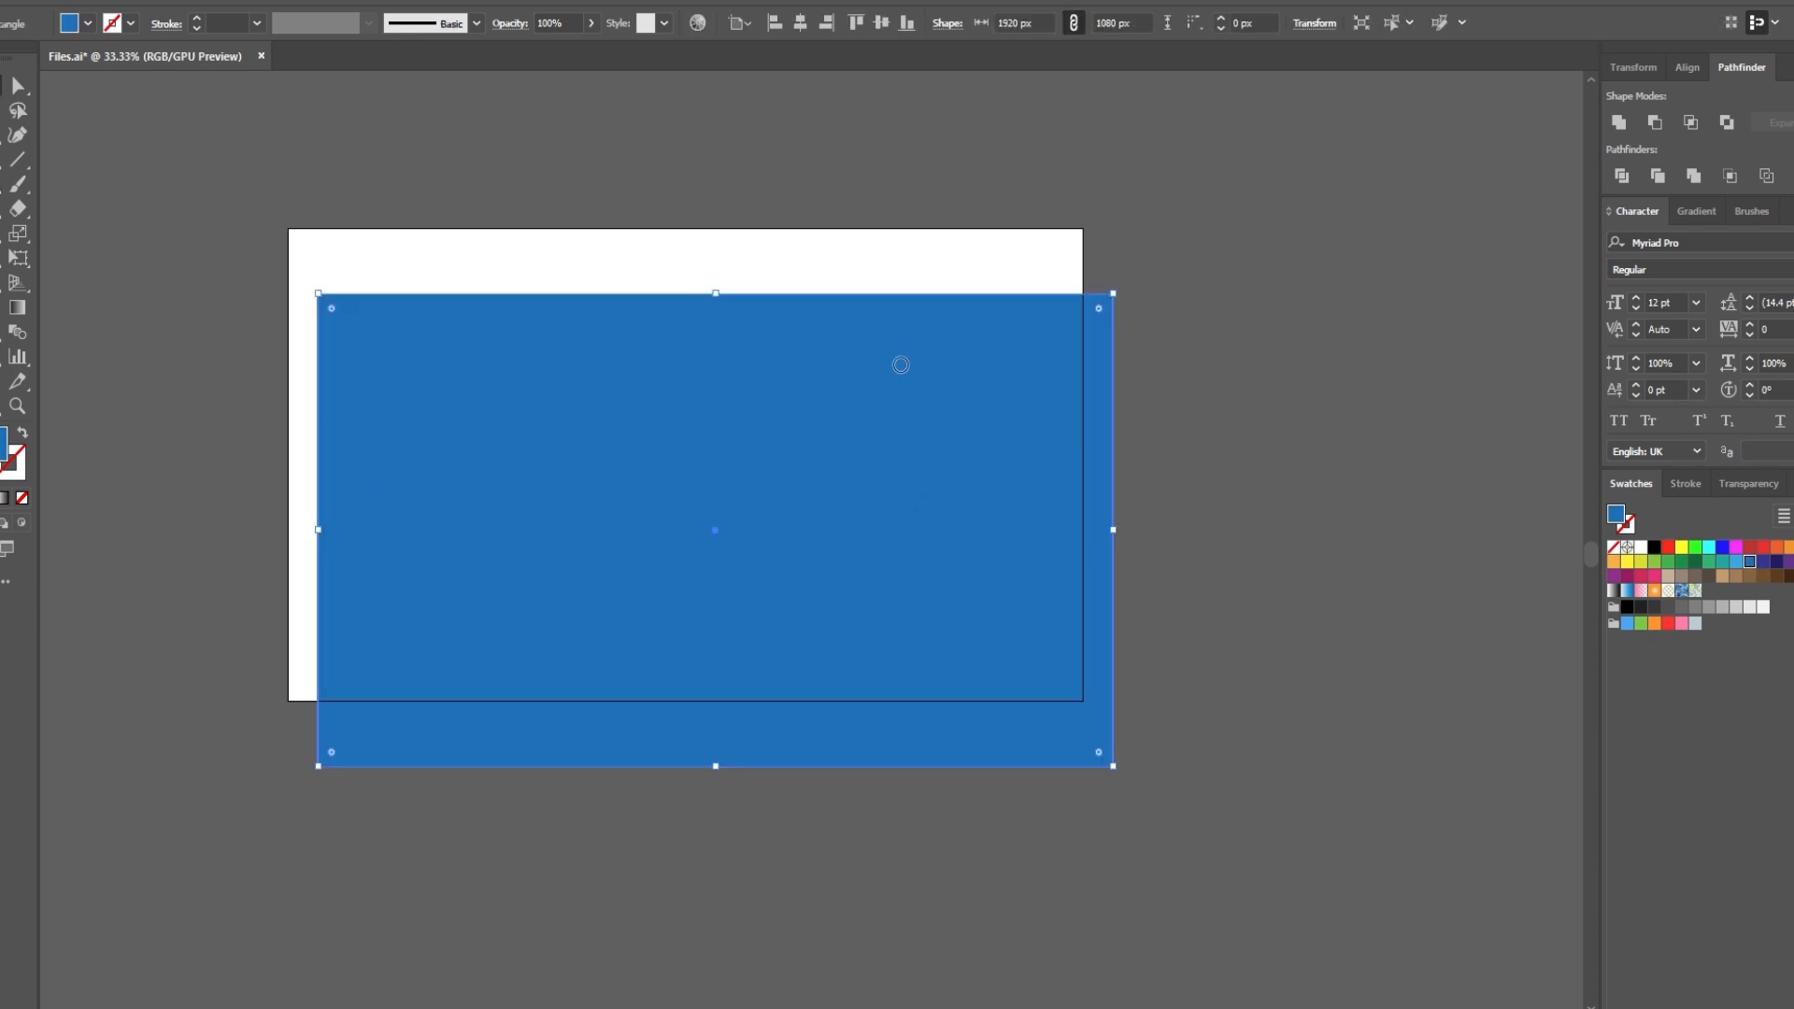
Send the blue rectangle behind the icons and center it on the artboard as a background
{"action": "key", "text": "ctrl+shift+bracketleft"}
{"action": "left_click", "coordinate": [800, 23]}
{"action": "left_click", "coordinate": [881, 23]}
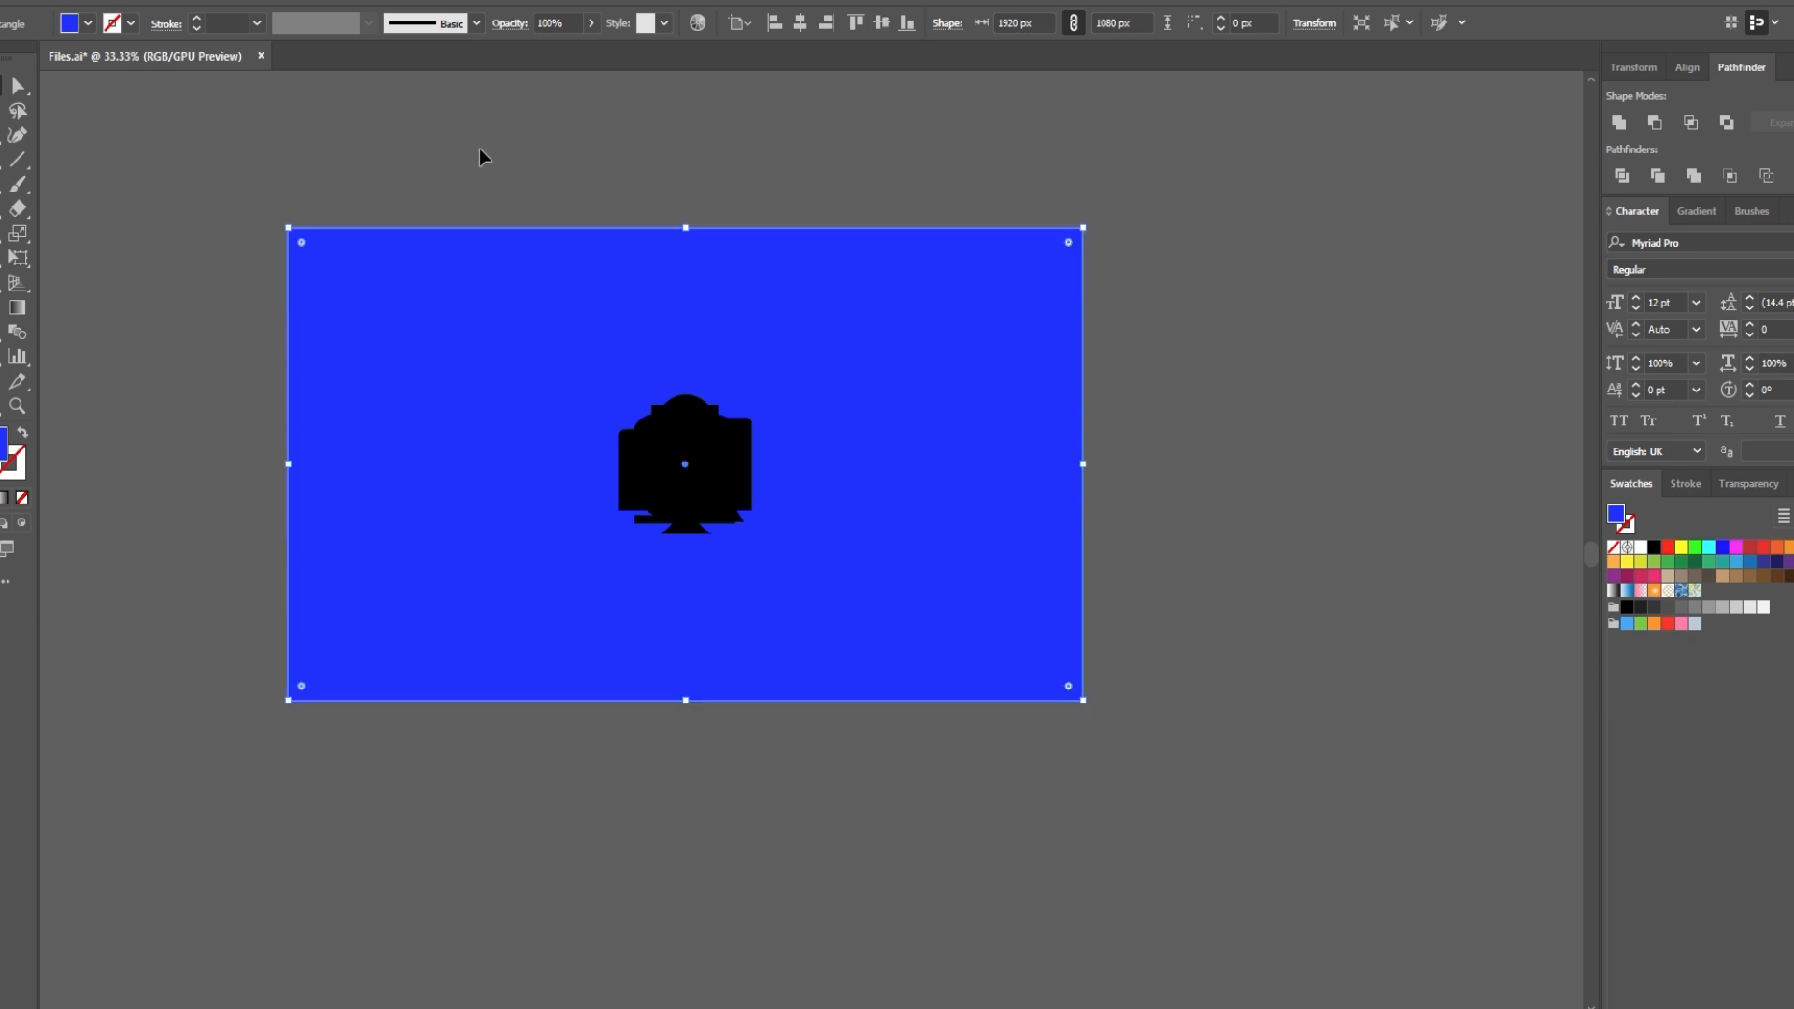
Lock the background rectangle and fill all the stacked icons with white
{"action": "key", "text": "ctrl+2"}
{"action": "left_click_drag", "start_coordinate": [490, 149], "coordinate": [869, 605]}
{"action": "left_click", "coordinate": [1641, 547]}
{"action": "left_click", "coordinate": [1543, 596]}
{"action": "scroll", "coordinate": [785, 428], "scroll_direction": "up", "scroll_amount": 1}
{"action": "left_click_drag", "start_coordinate": [785, 427], "coordinate": [922, 493]}
{"action": "scroll", "coordinate": [922, 494], "scroll_direction": "down", "scroll_amount": 1}
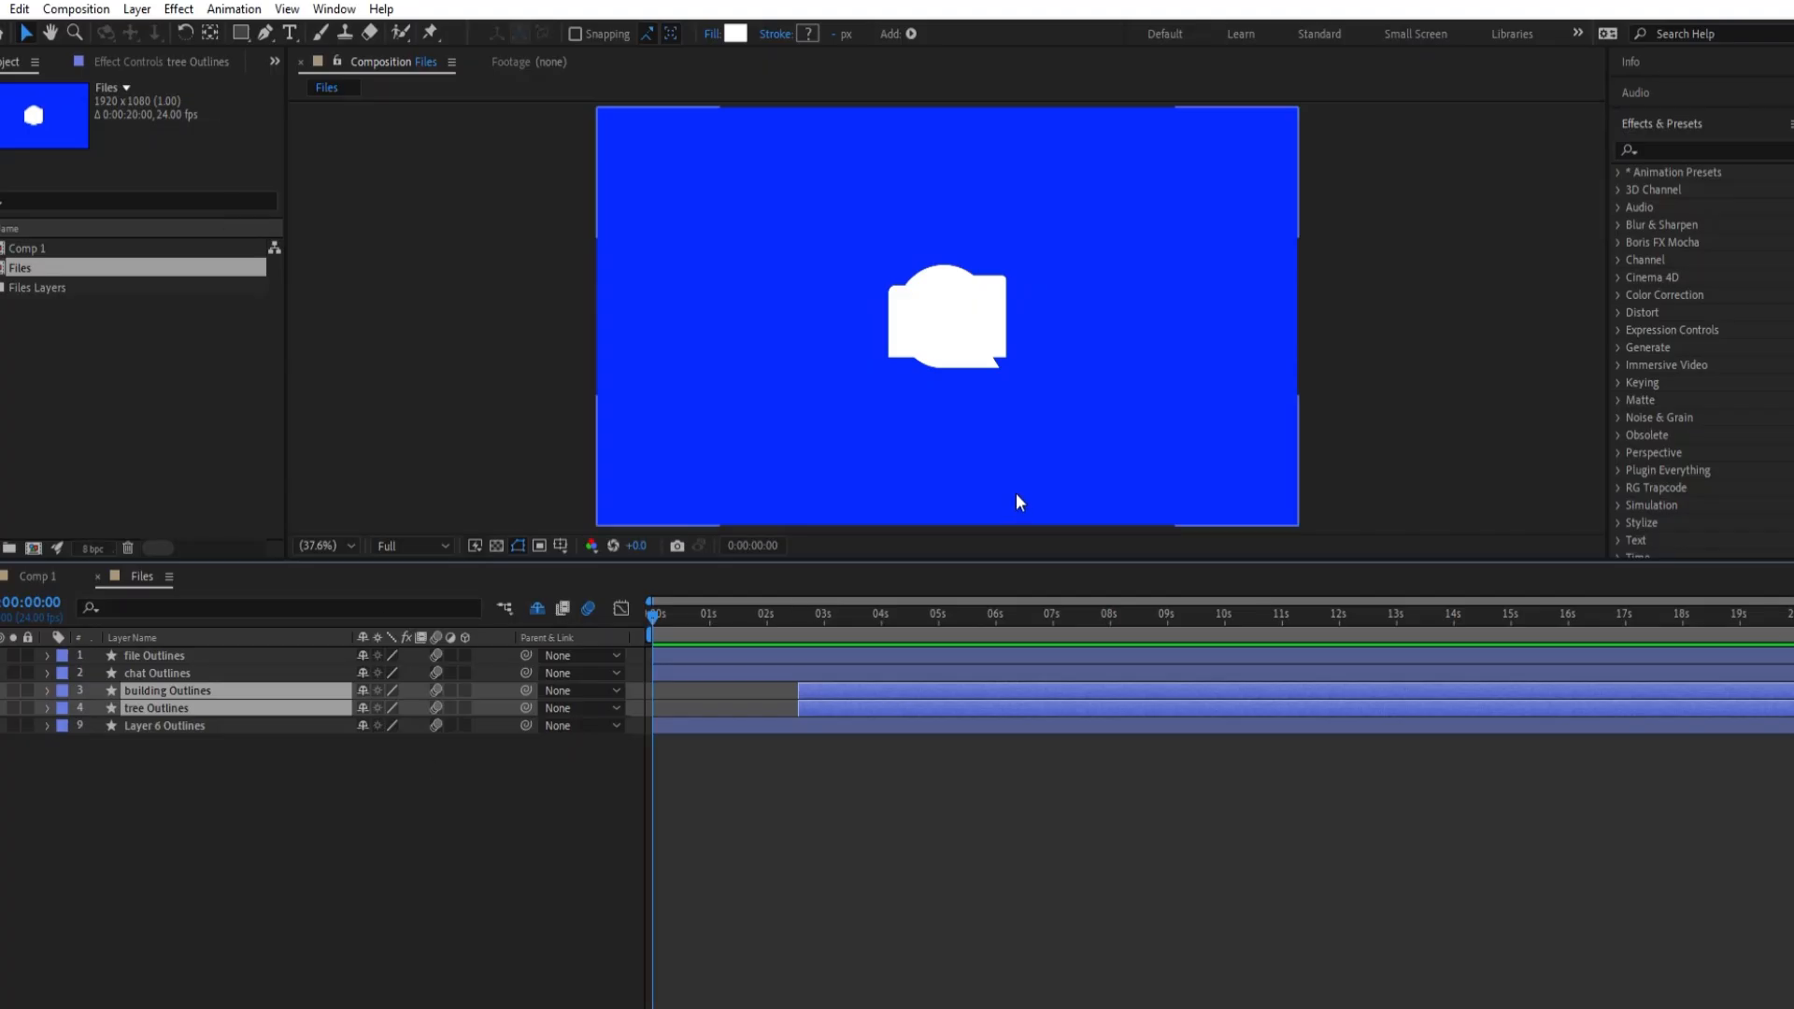
Switch to the Files composition in After Effects and delay the chat Outlines layer's start to about 3.4 seconds
{"action": "left_click", "coordinate": [672, 654]}
{"action": "left_click_drag", "start_coordinate": [680, 670], "coordinate": [872, 659]}
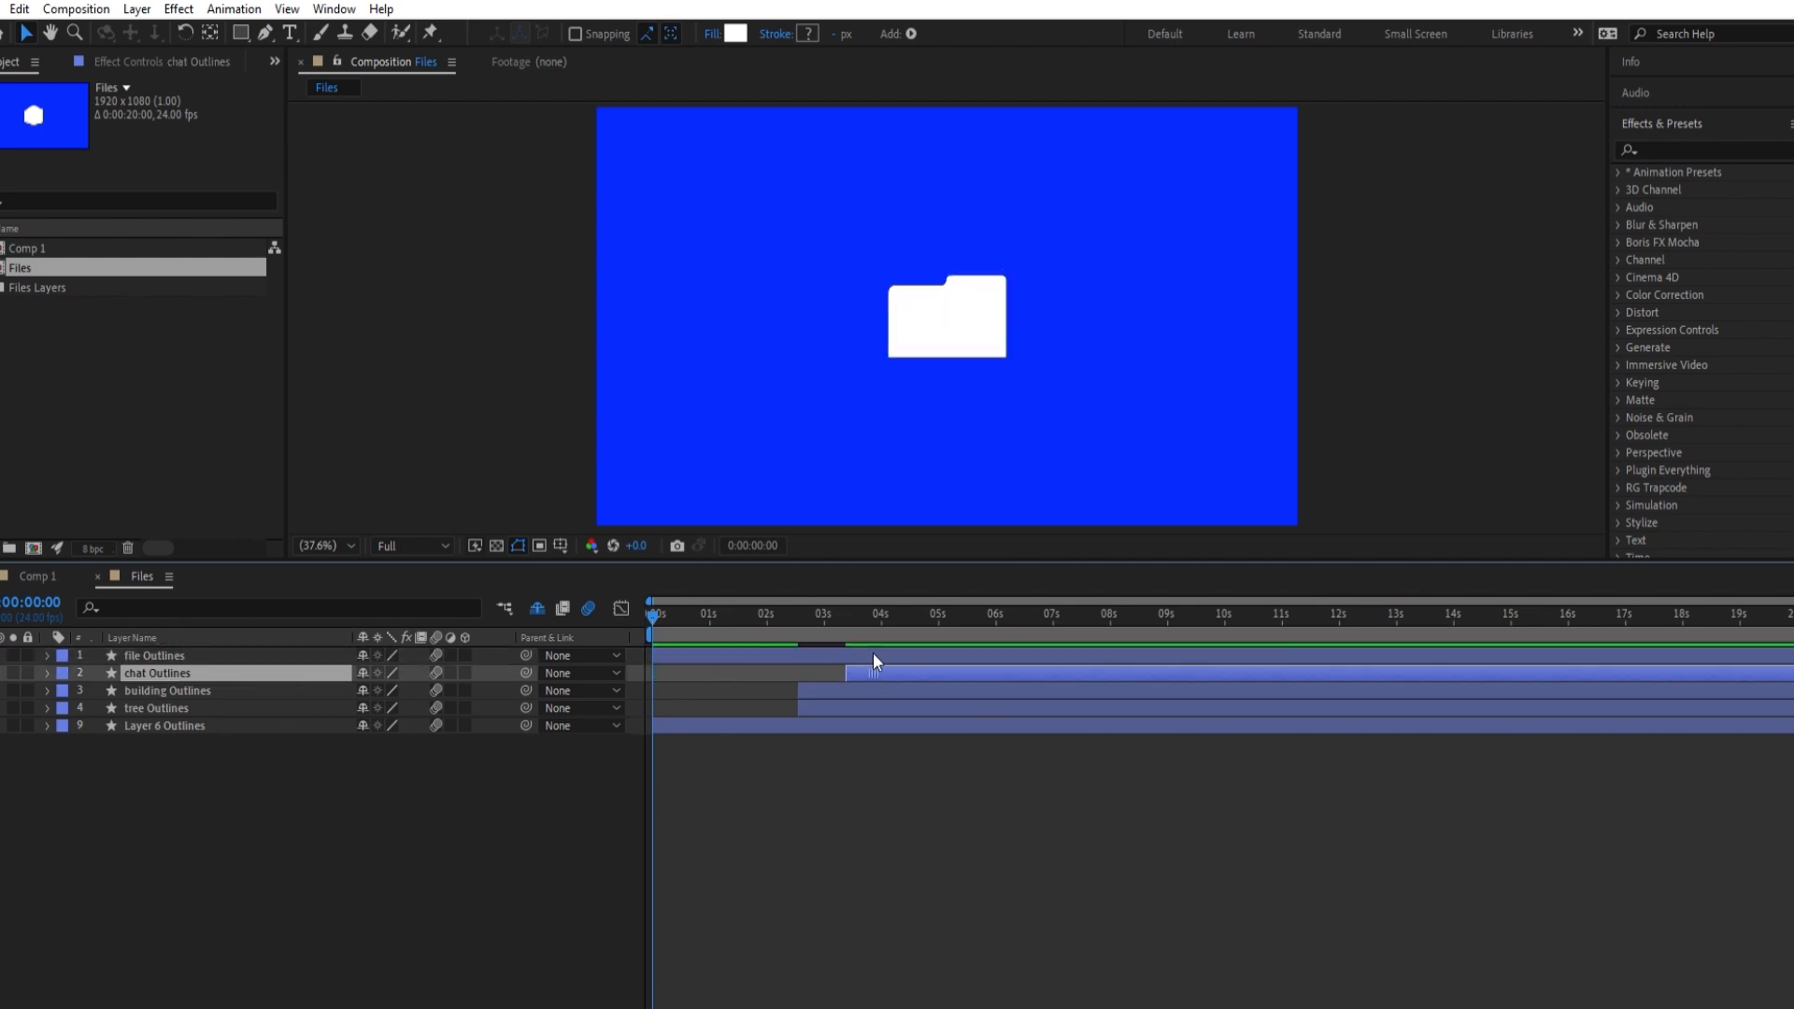
{"action": "scroll", "coordinate": [957, 280], "scroll_direction": "up", "scroll_amount": 2}
{"action": "scroll", "coordinate": [957, 280], "scroll_direction": "down", "scroll_amount": 1}
Add a 0% Scale keyframe to the file Outlines layer at the start of the composition
{"action": "key", "text": "s"}
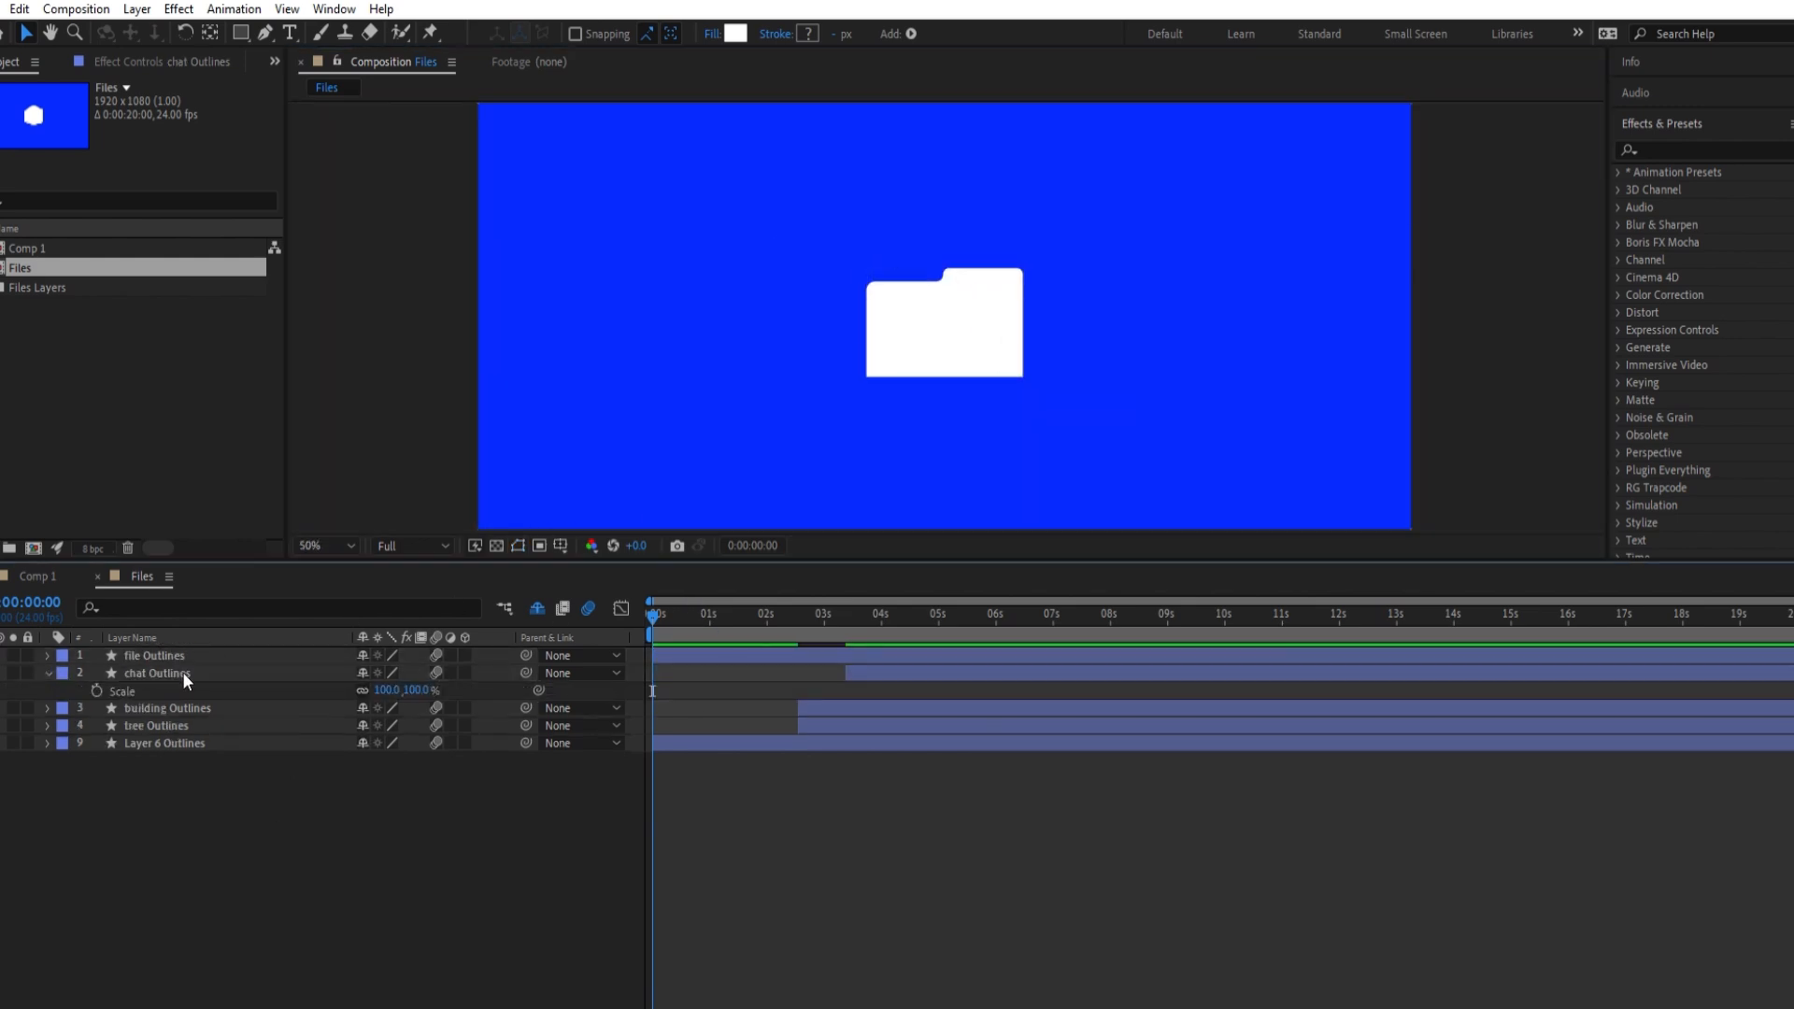
{"action": "left_click", "coordinate": [191, 656]}
{"action": "key", "text": "alt+shift+s"}
{"action": "type", "text": "0"}
{"action": "key", "text": "Return"}
Keyframe the folder's Scale to overshoot at about frame 14, shrink to 90% at 1:00 and settle at 100% at 1:09, and preview it
{"action": "left_click_drag", "start_coordinate": [652, 608], "coordinate": [686, 605]}
{"action": "left_click_drag", "start_coordinate": [397, 673], "coordinate": [526, 655]}
{"action": "left_click_drag", "start_coordinate": [686, 602], "coordinate": [711, 604]}
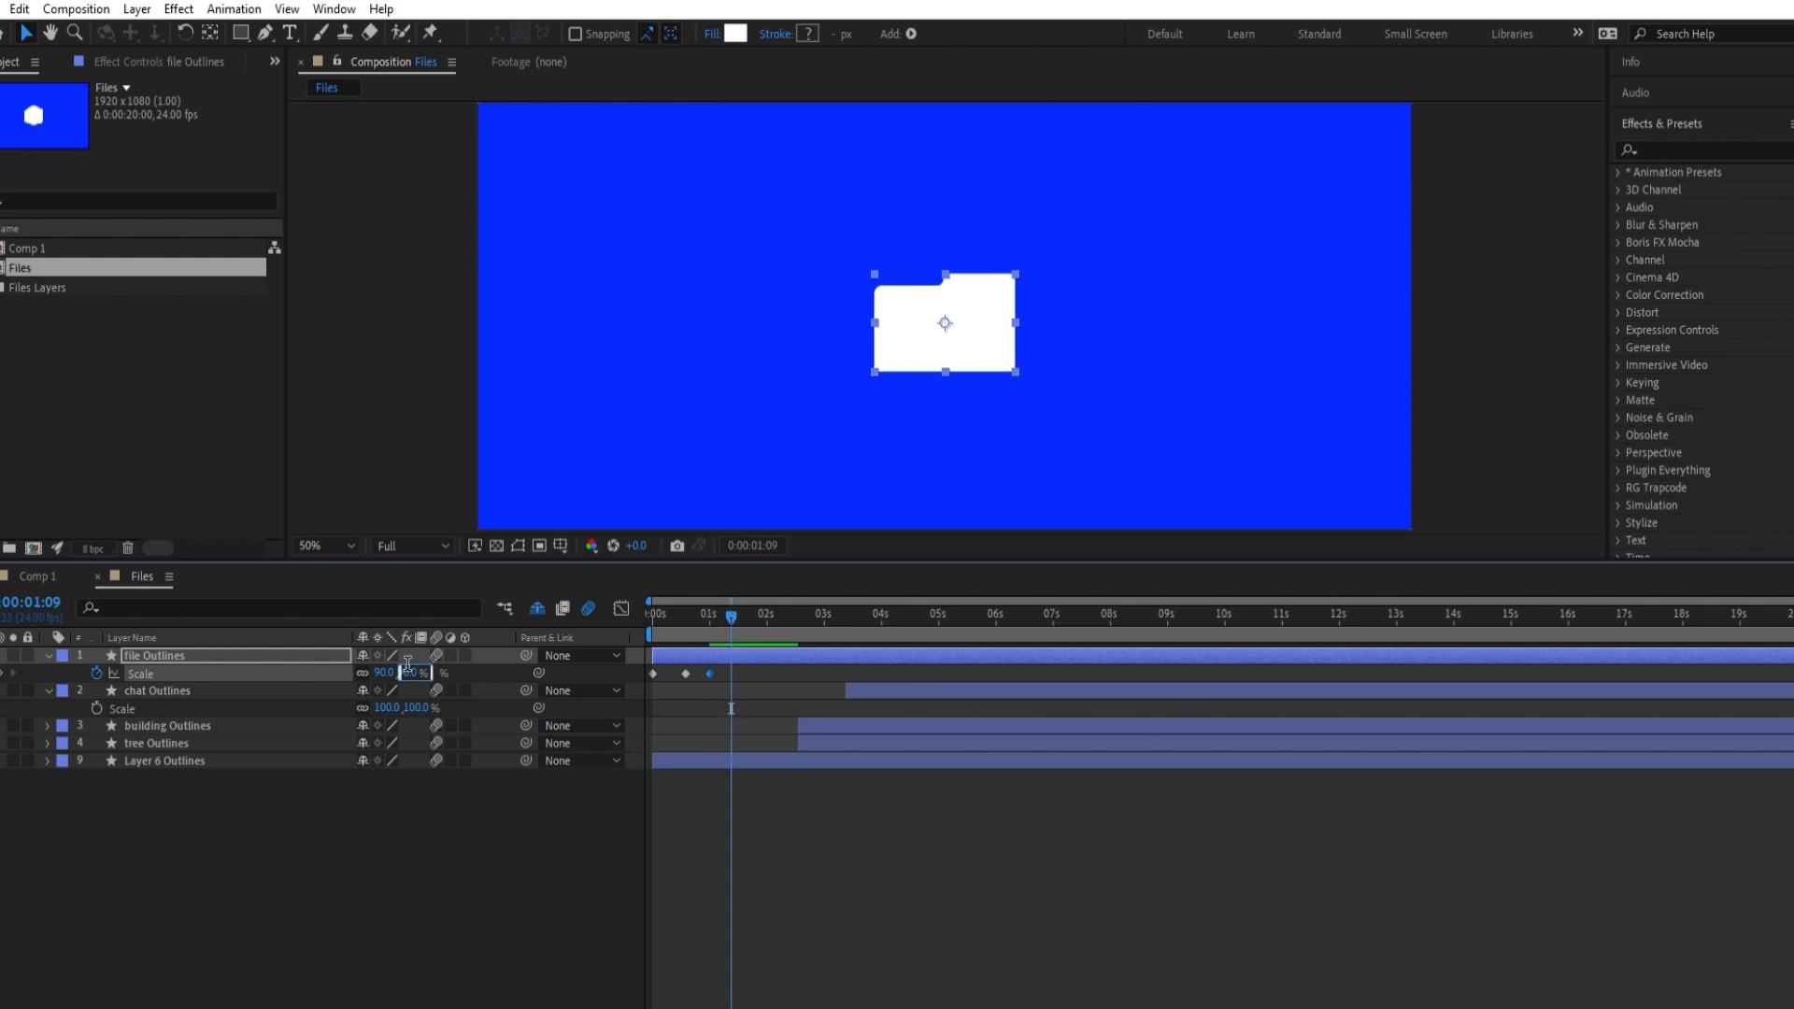
{"action": "key", "text": "space"}
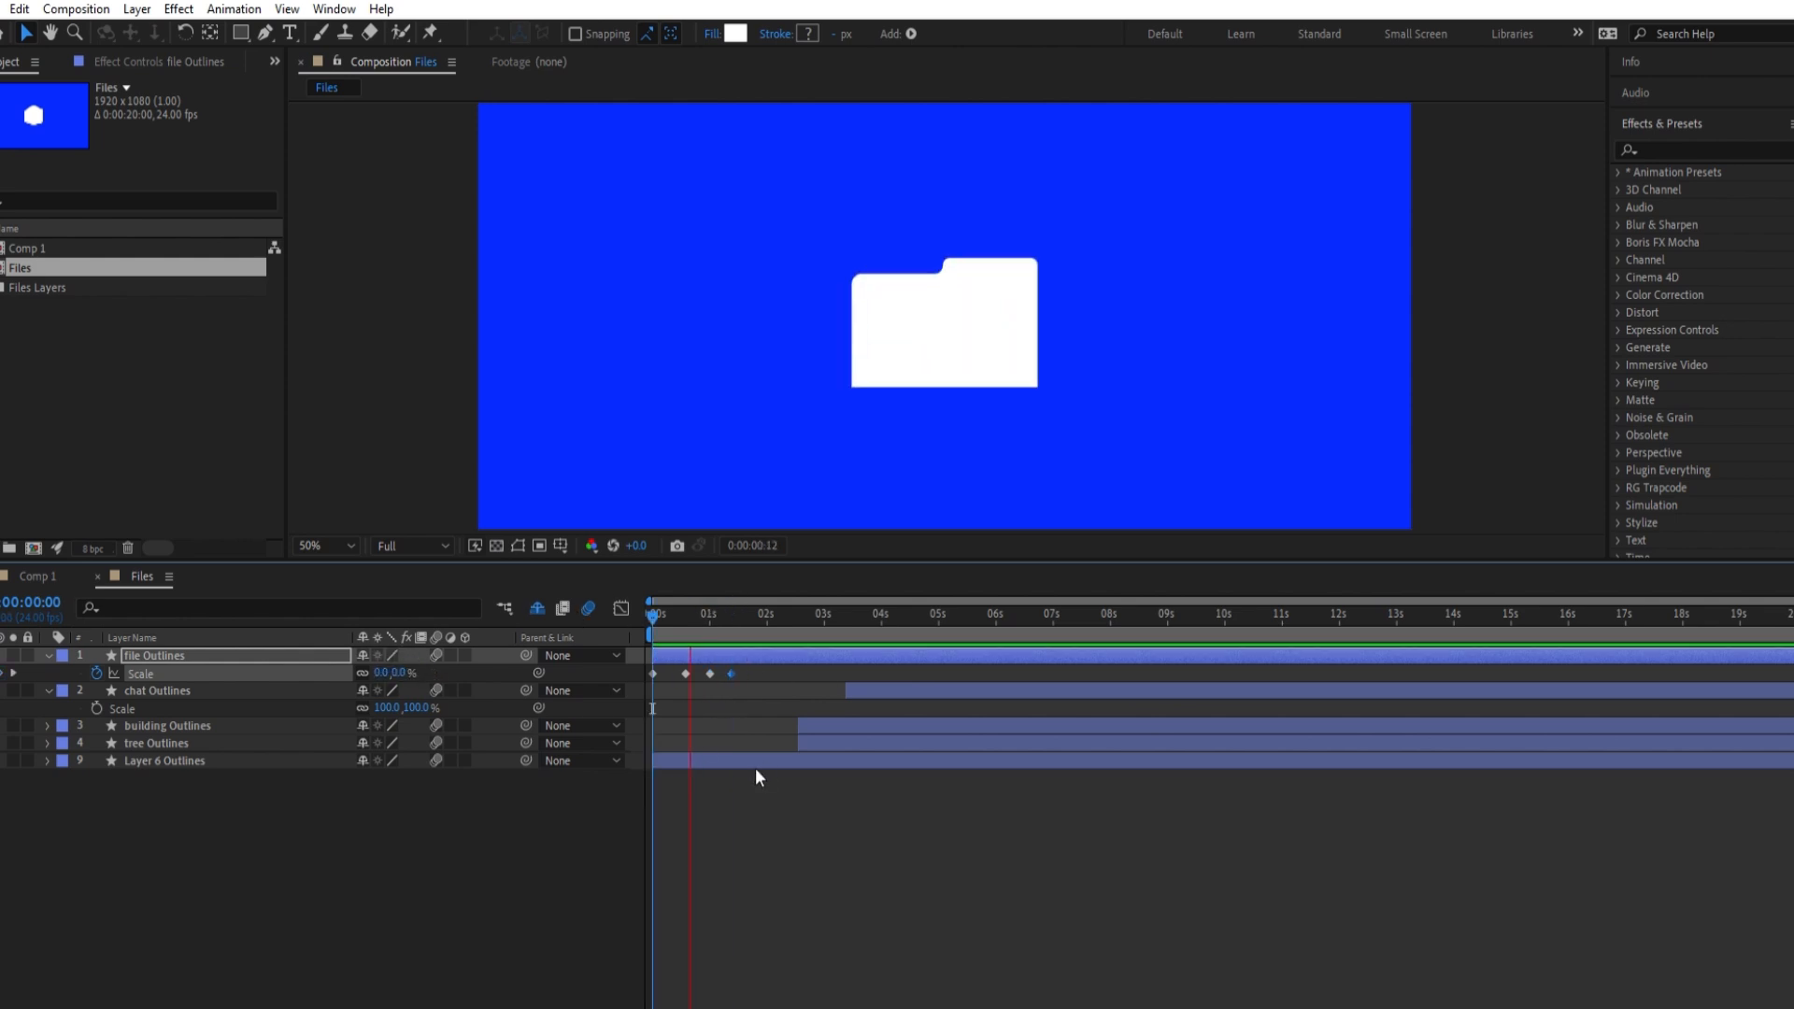
Apply Easy Ease to the folder's Scale keyframes, sharpen their curves in the speed graph and preview the motion
{"action": "left_click", "coordinate": [746, 654]}
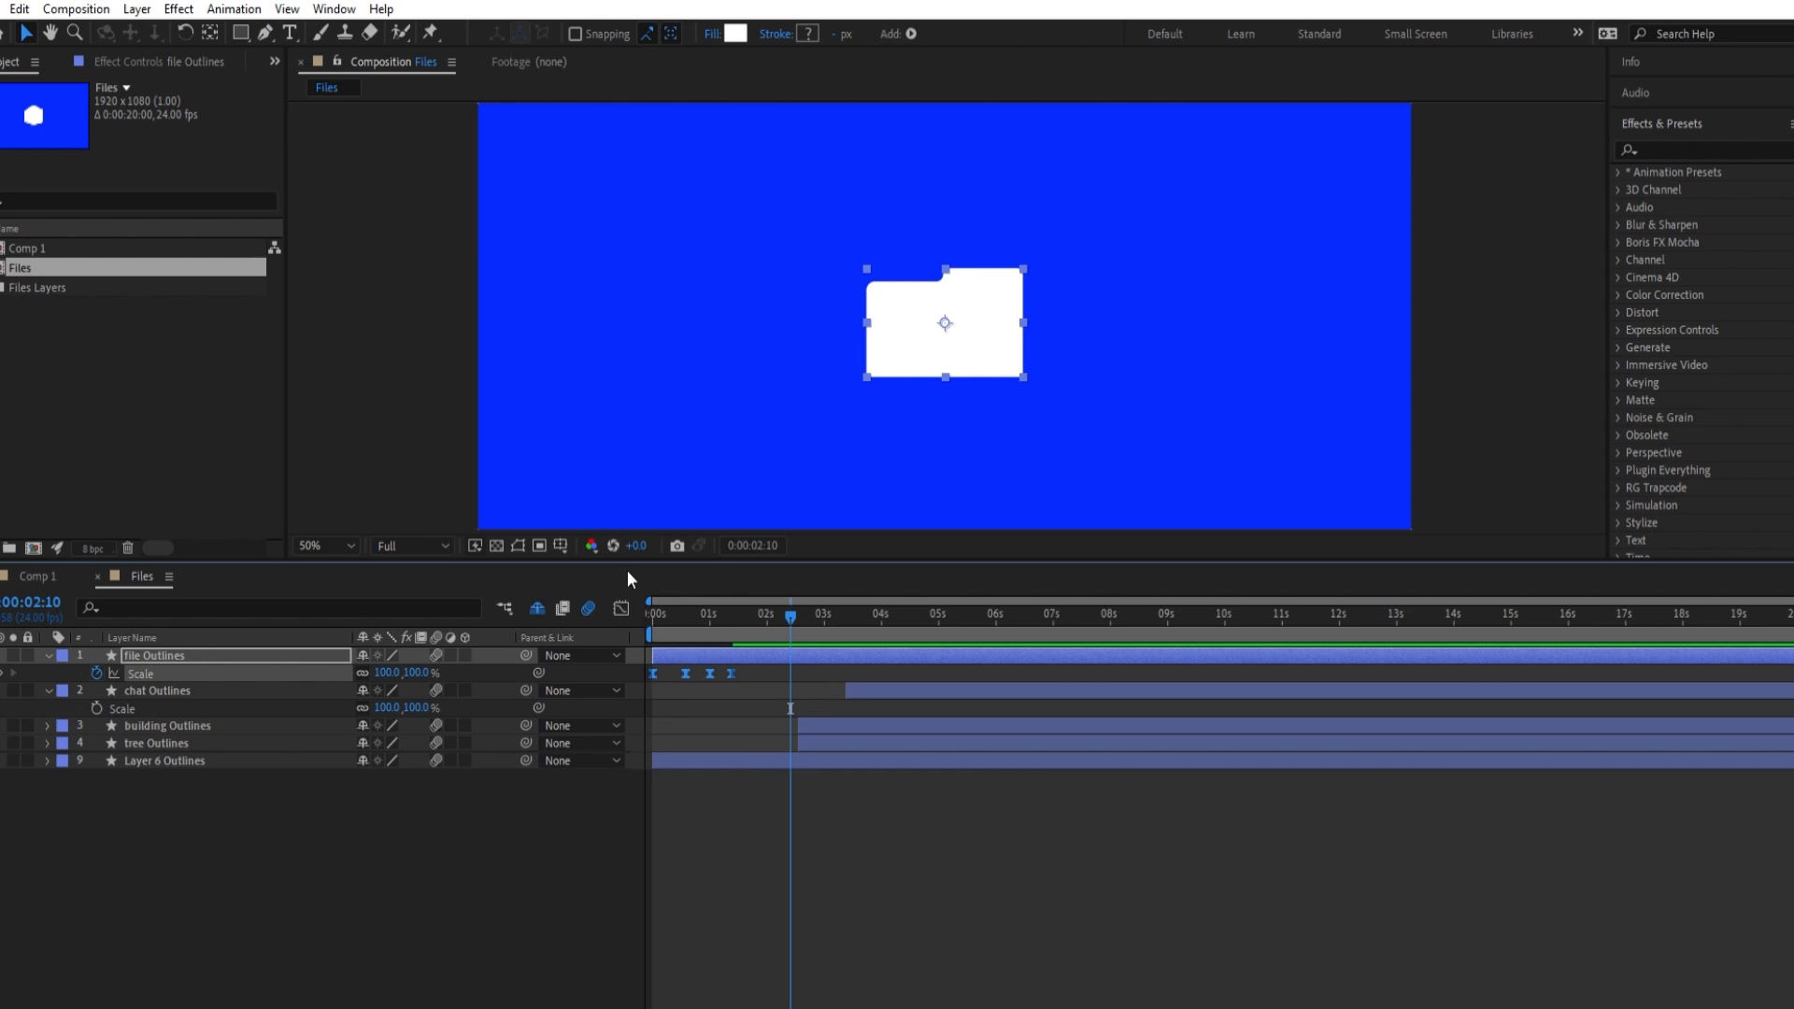
{"action": "left_click", "coordinate": [621, 608]}
{"action": "scroll", "coordinate": [712, 1003], "scroll_direction": "up", "scroll_amount": 3}
{"action": "left_click_drag", "start_coordinate": [765, 879], "coordinate": [718, 880]}
{"action": "left_click_drag", "start_coordinate": [802, 926], "coordinate": [893, 875]}
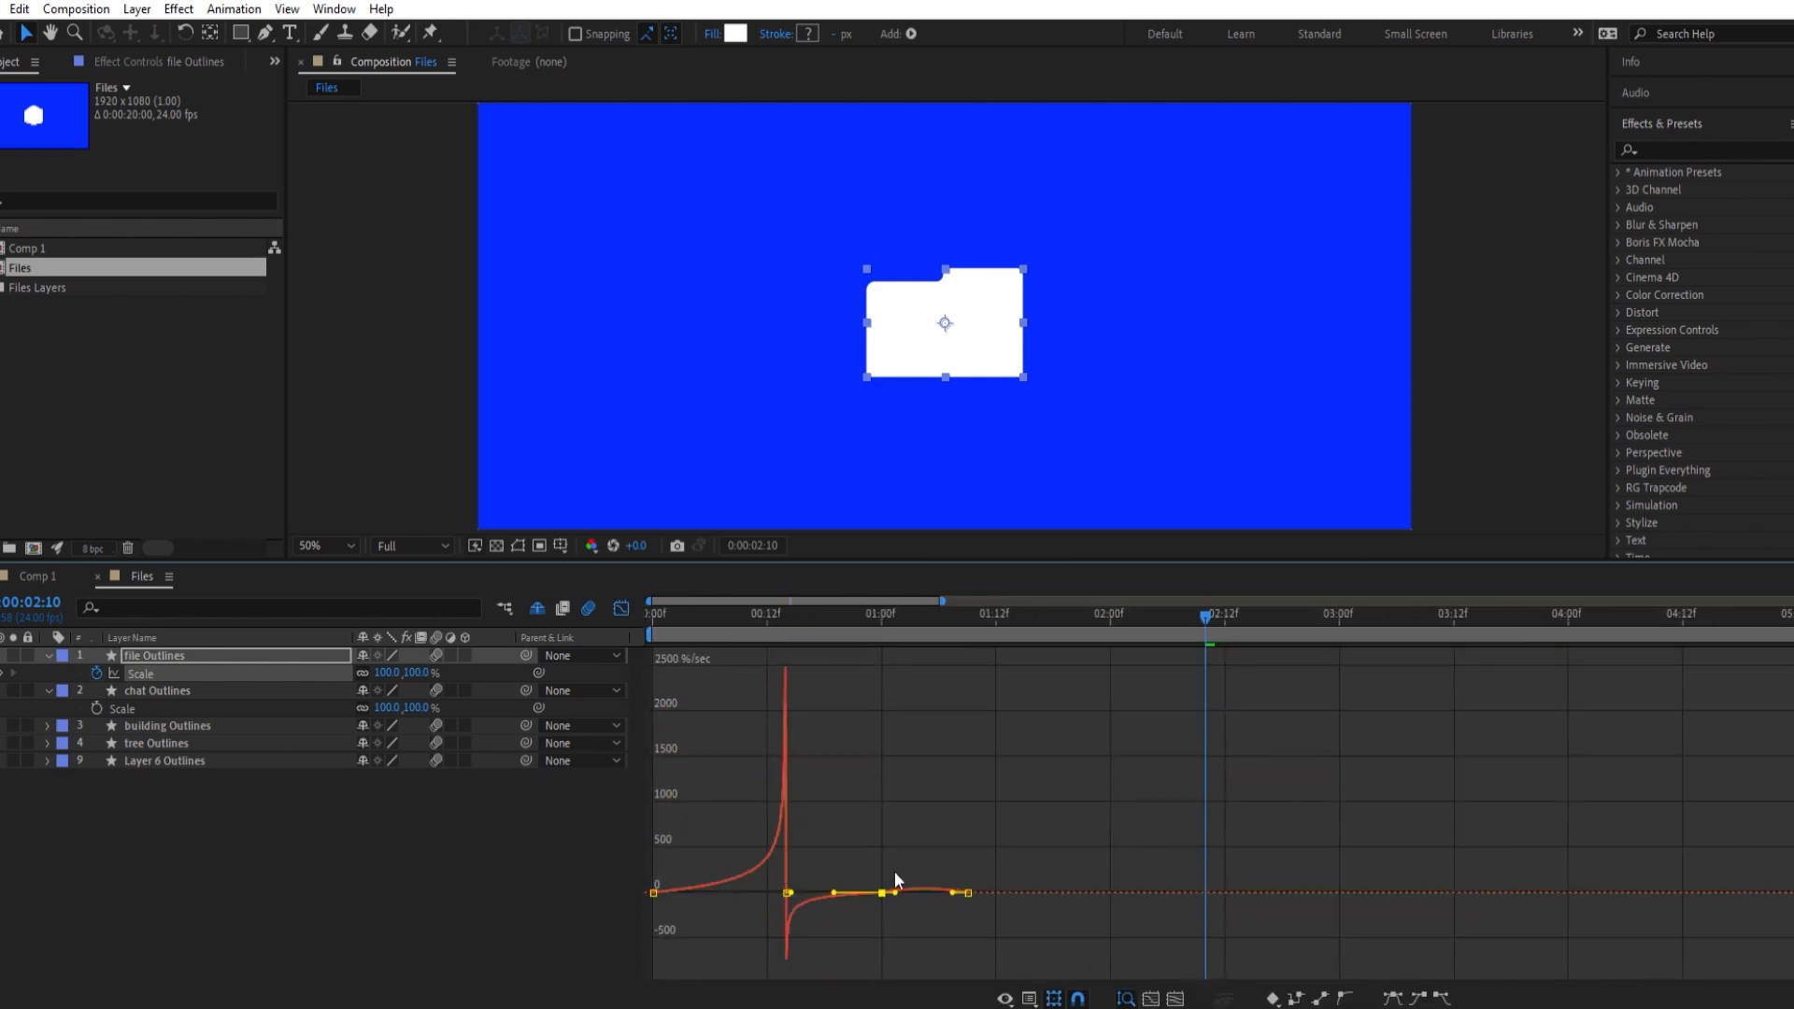
{"action": "left_click", "coordinate": [617, 605]}
{"action": "key", "text": "space"}
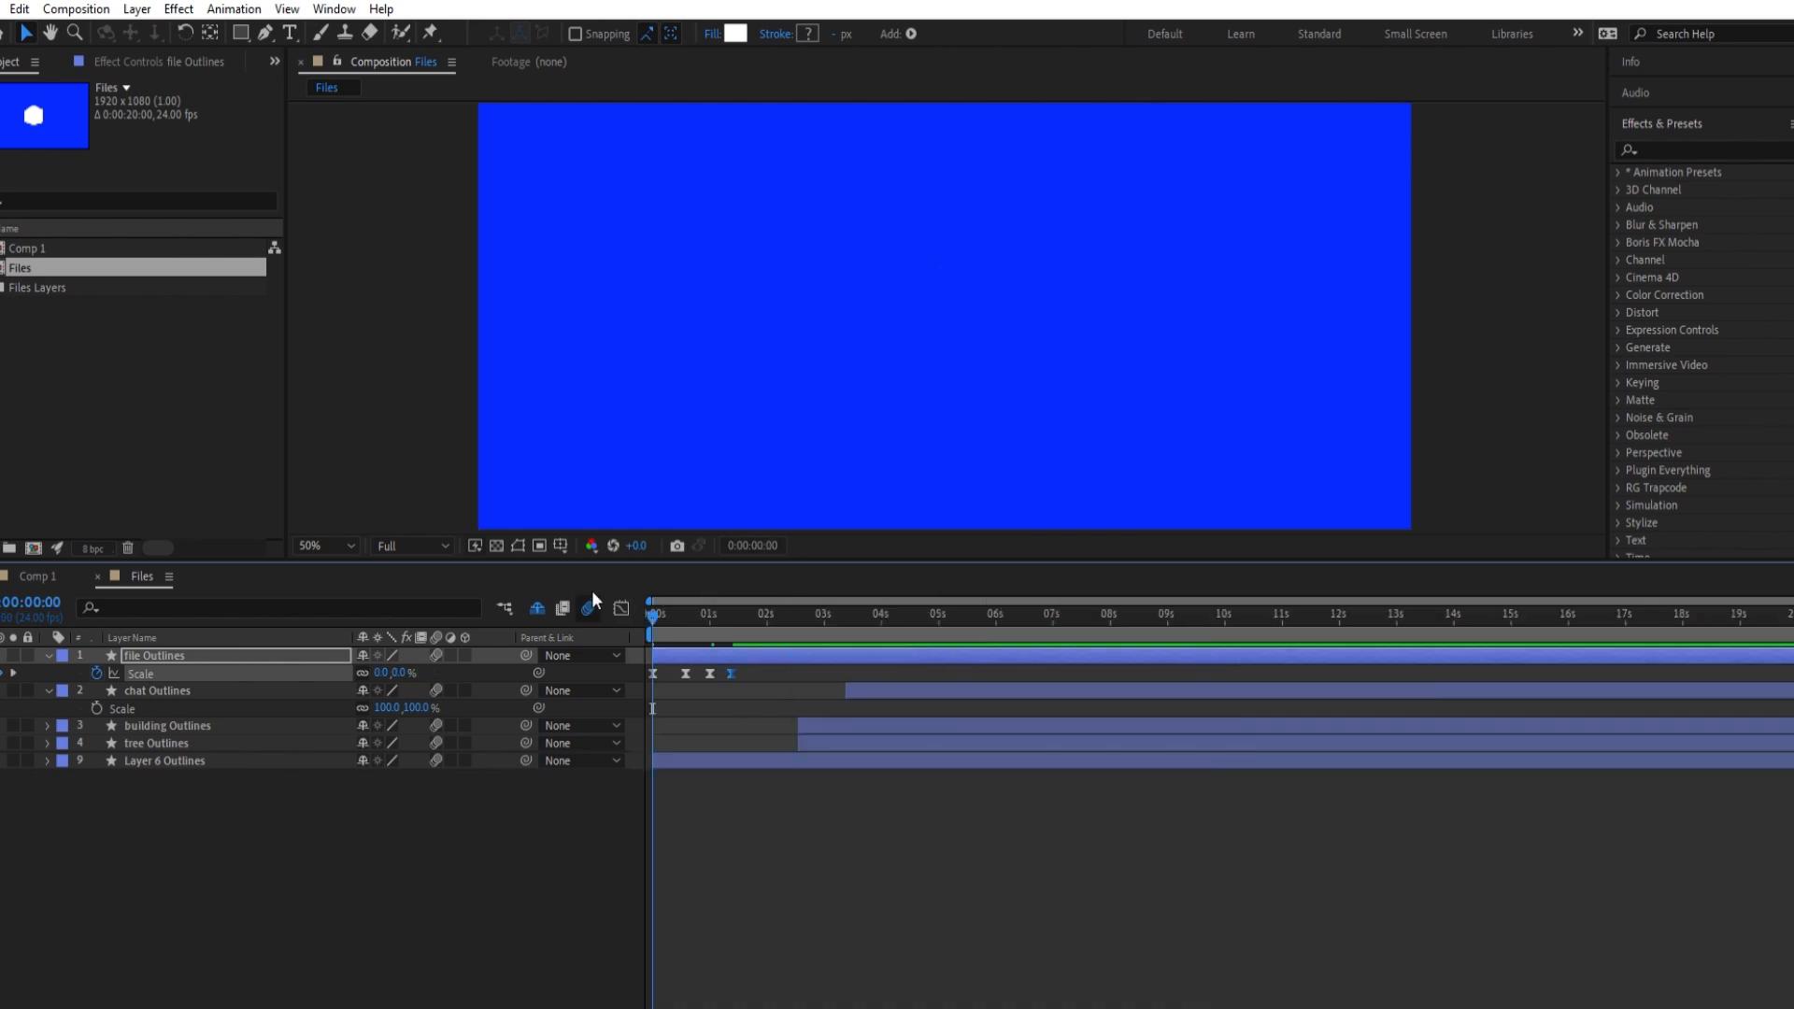
{"action": "key", "text": "space"}
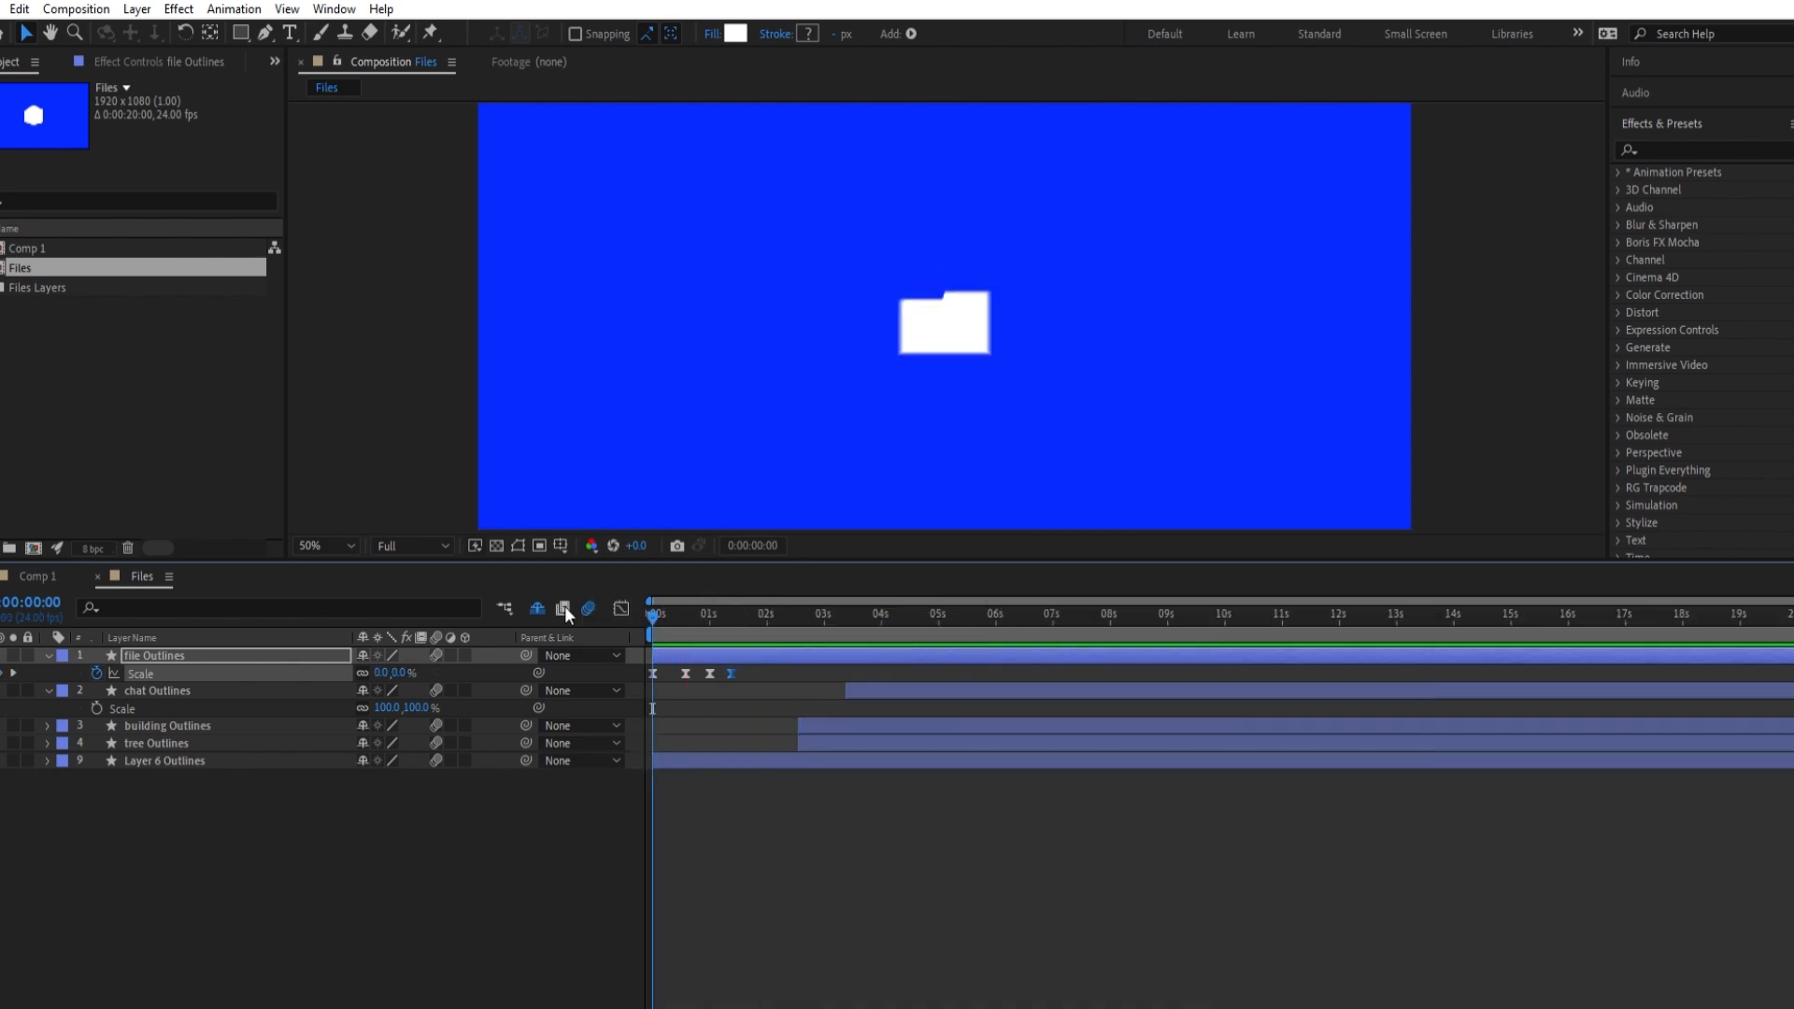
Lengthen the outgoing speed handle of the folder's 1:00 Scale keyframe and play back the animation
{"action": "left_click", "coordinate": [621, 608]}
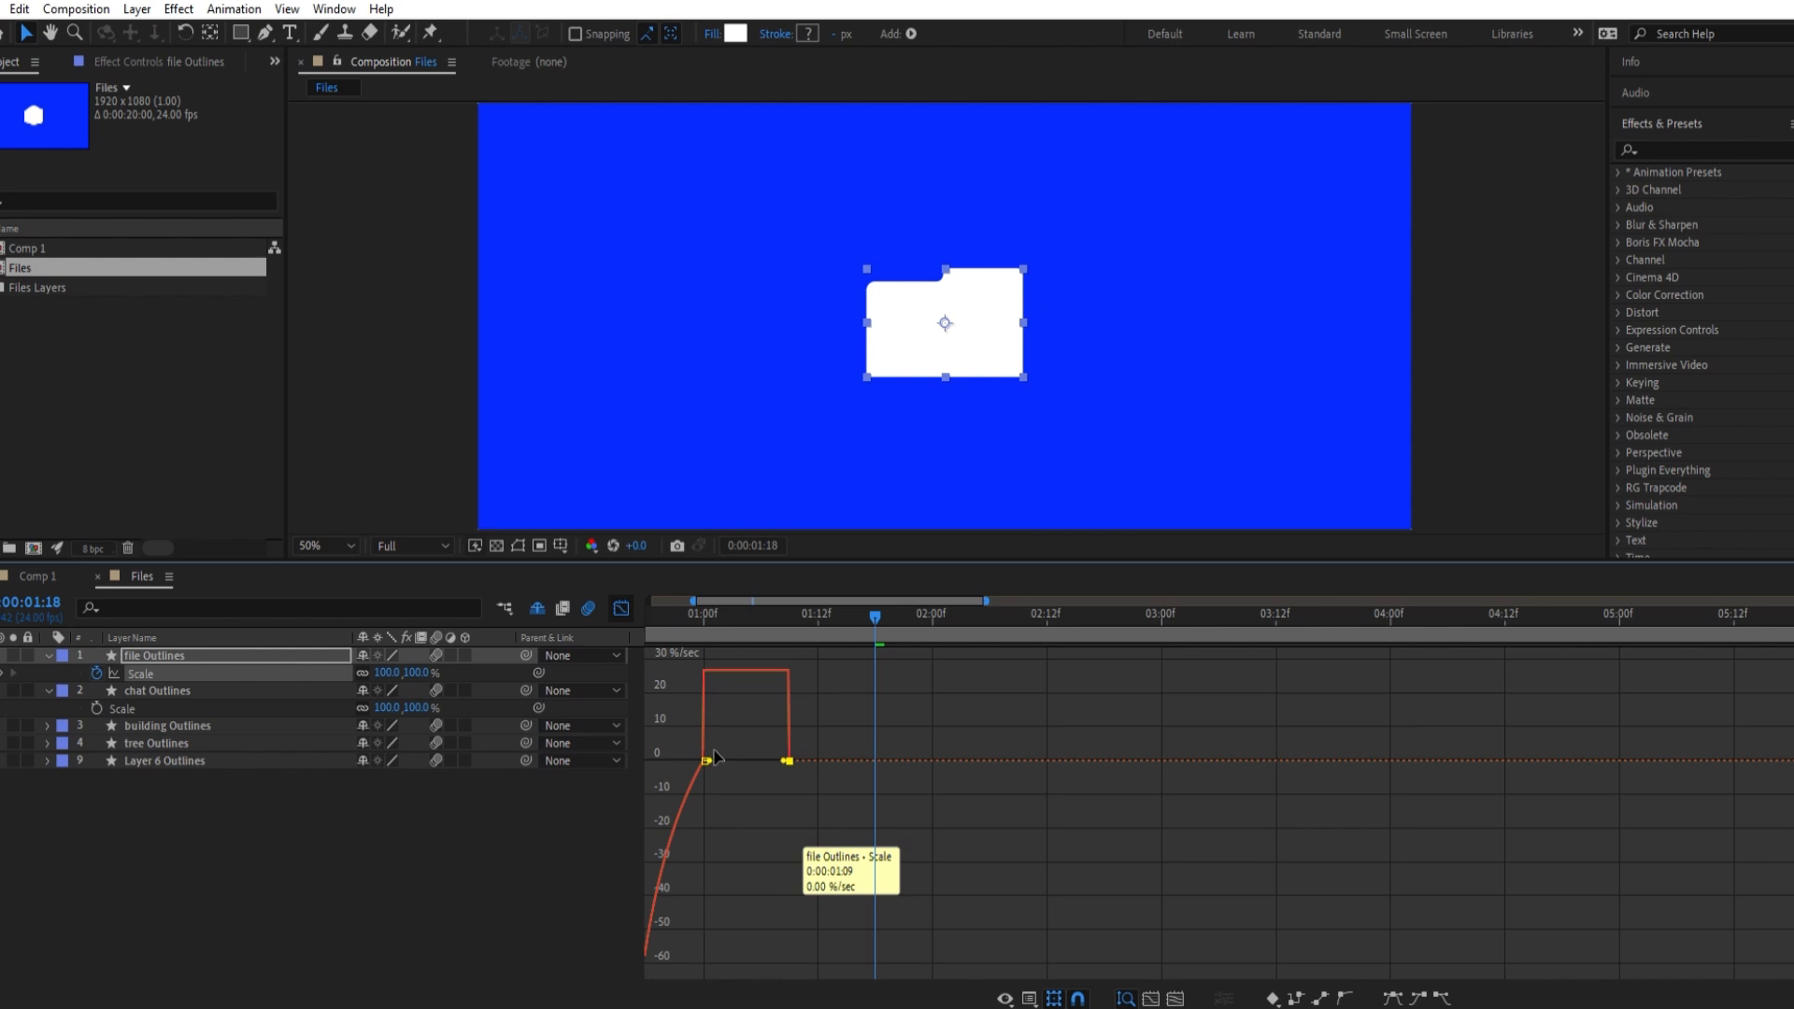
{"action": "left_click_drag", "start_coordinate": [710, 761], "coordinate": [747, 761]}
{"action": "left_click", "coordinate": [622, 608]}
{"action": "left_click_drag", "start_coordinate": [705, 617], "coordinate": [592, 615]}
{"action": "key", "text": "space"}
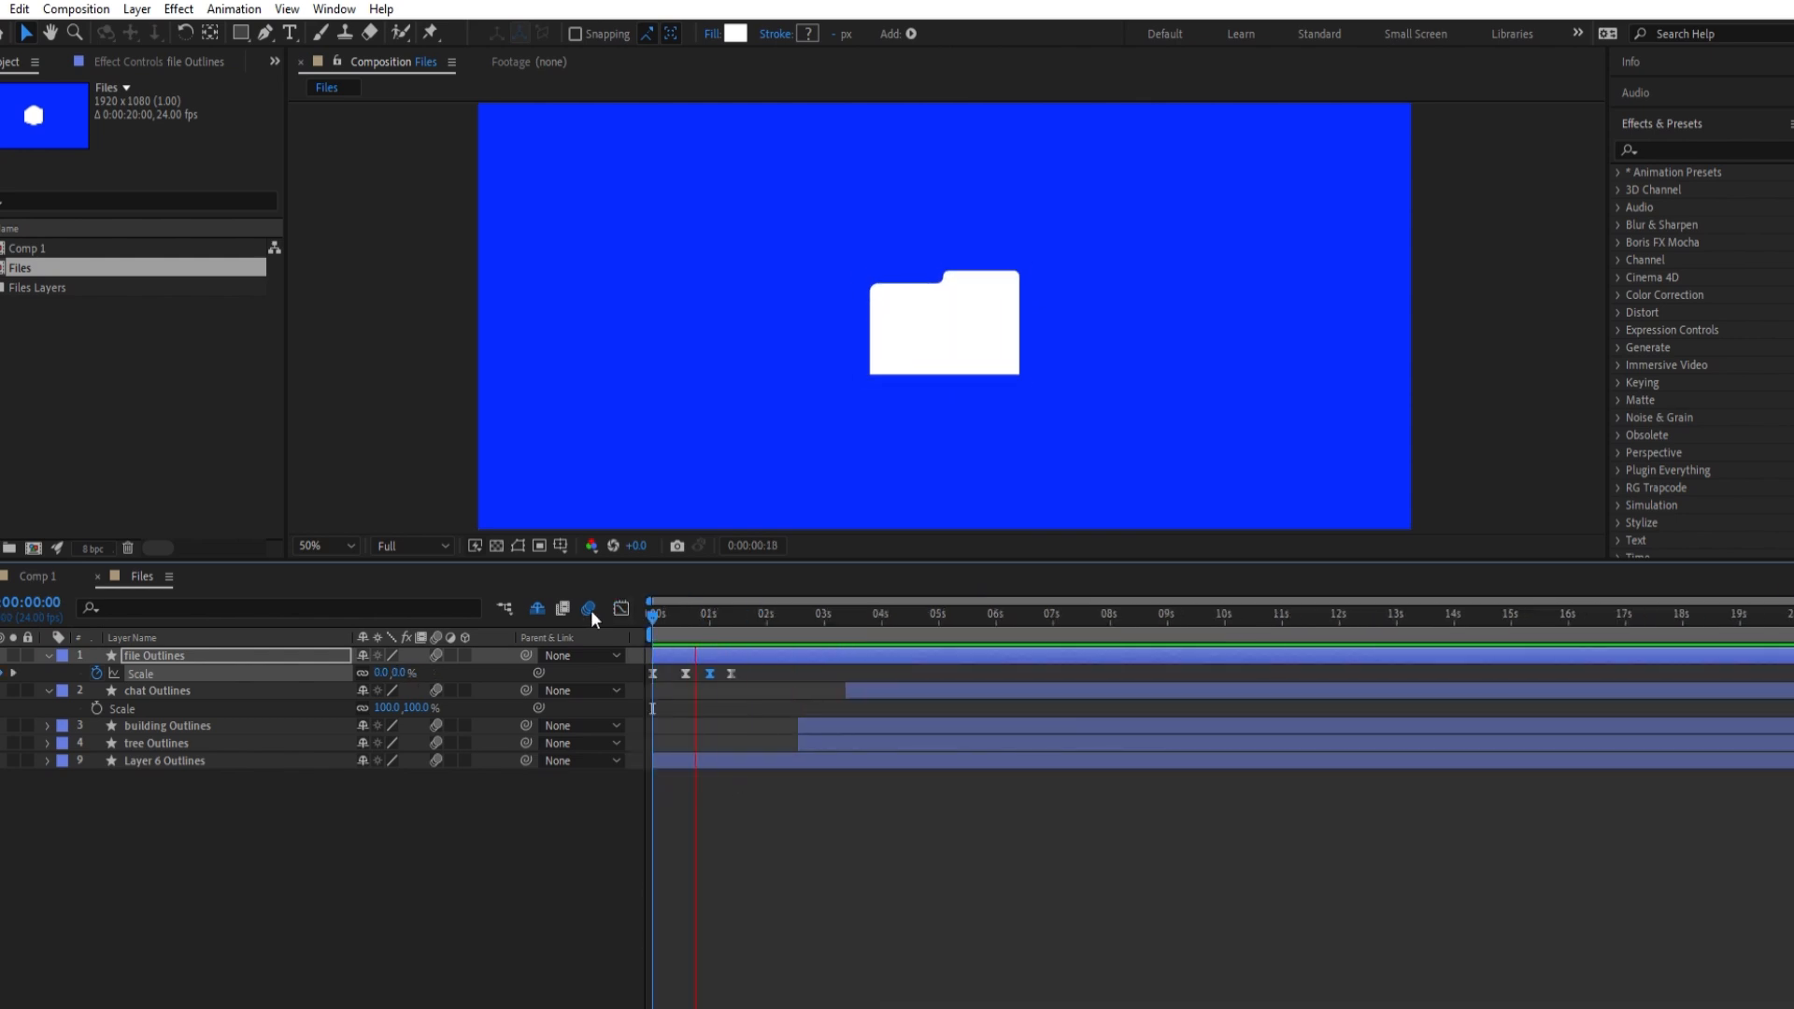
{"action": "key", "text": "space"}
Move the chat Outlines layer to start just before 1:09 and set its opacity to 30%
{"action": "mouse_move", "coordinate": [757, 611]}
{"action": "left_mouse_down"}
{"action": "mouse_move", "coordinate": [667, 611]}
{"action": "mouse_move", "coordinate": [728, 609]}
{"action": "left_mouse_up"}
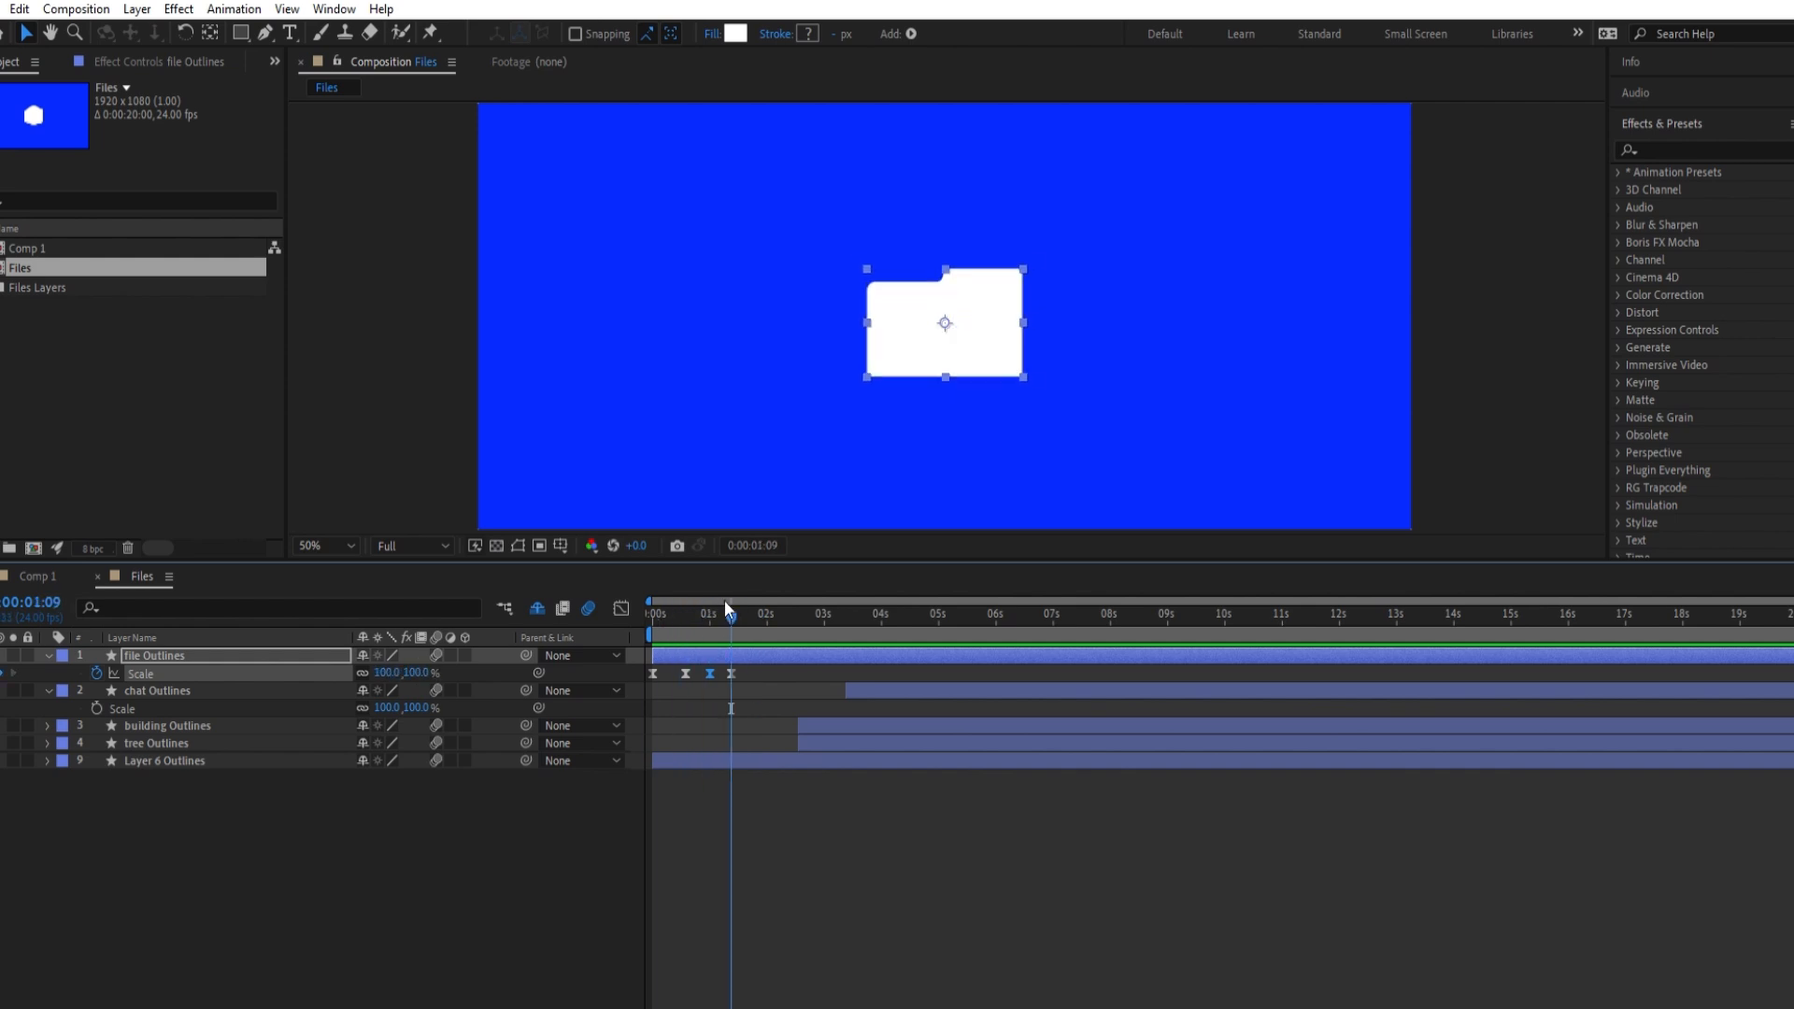
{"action": "left_click_drag", "start_coordinate": [865, 689], "coordinate": [753, 690]}
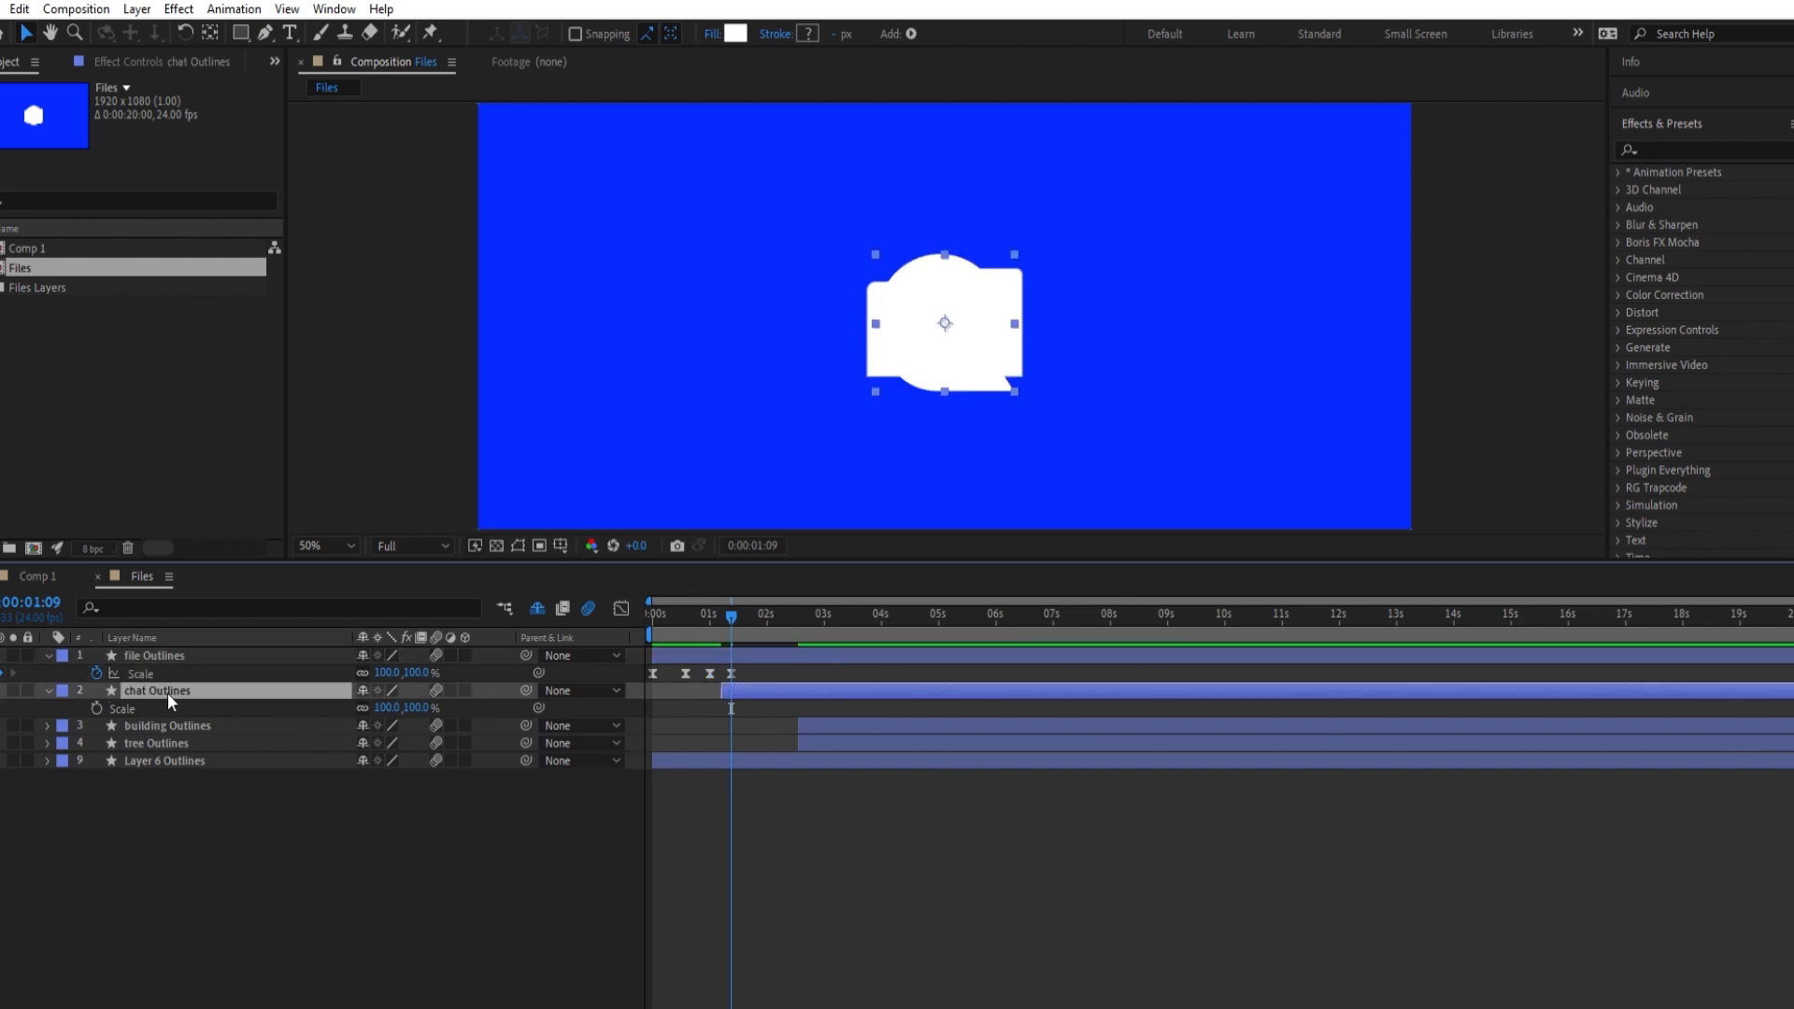
{"action": "type", "text": "30"}
{"action": "key", "text": "Return"}
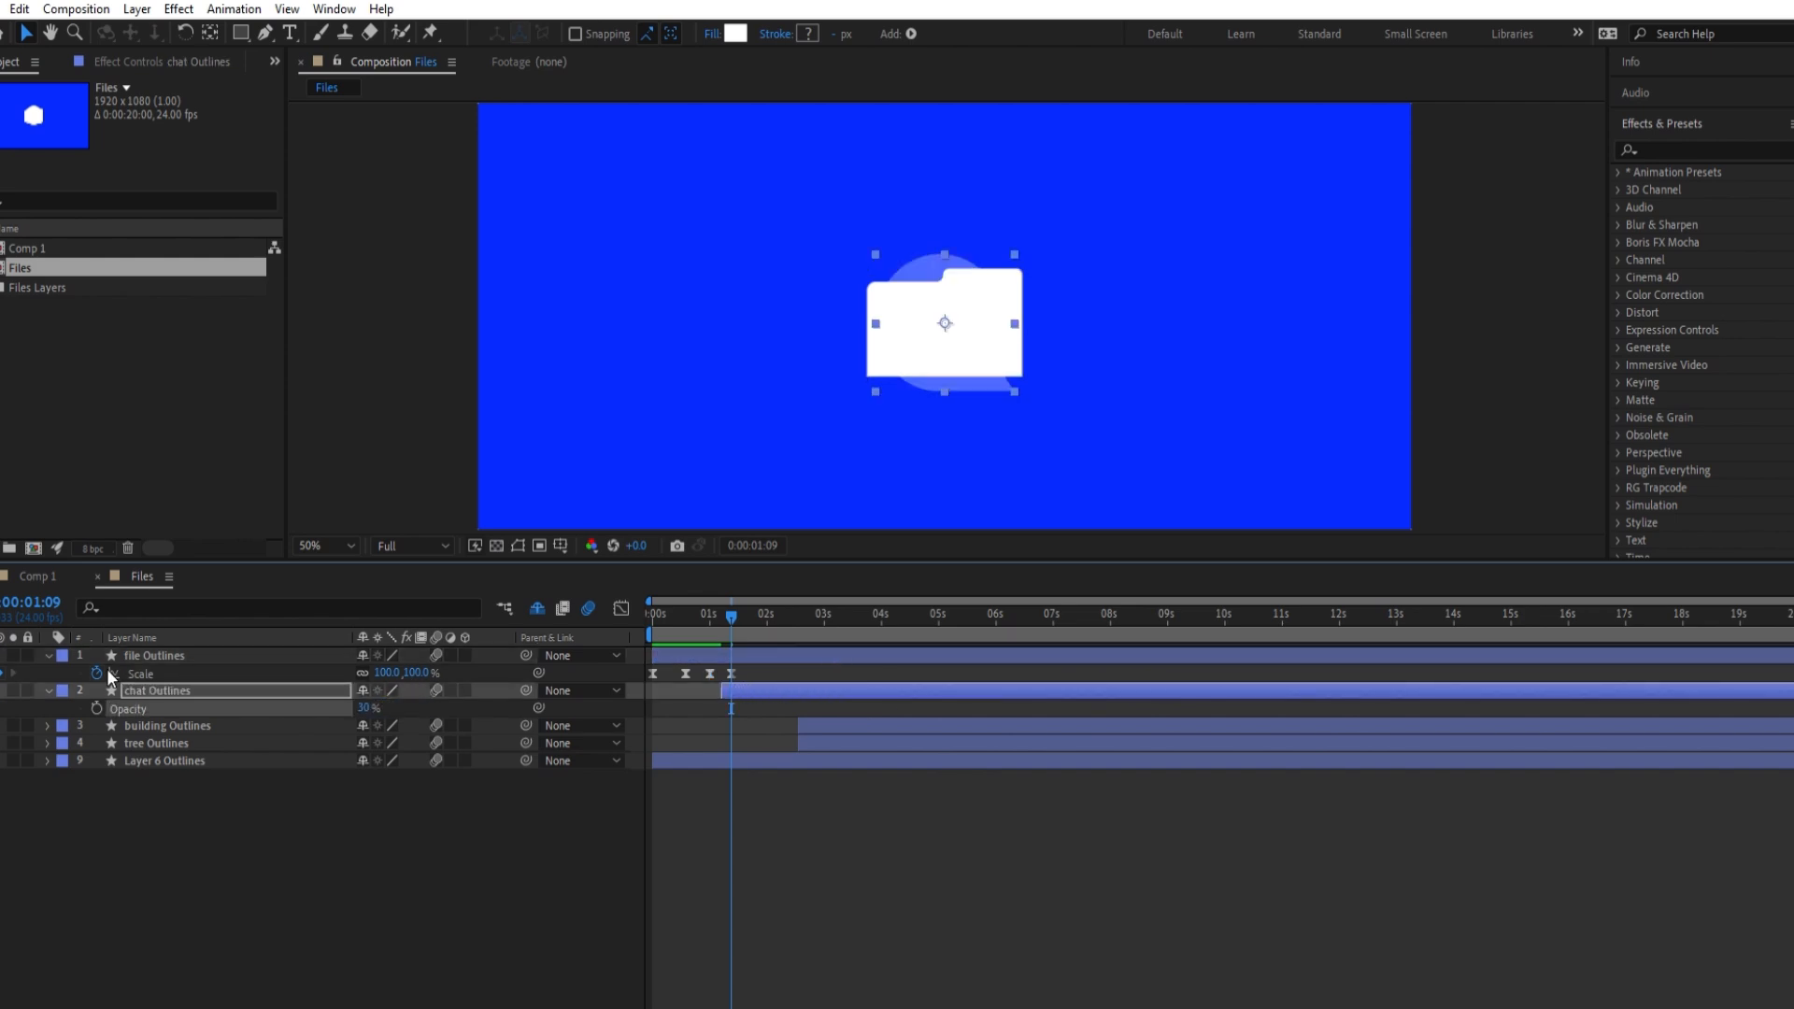
Lock the chat Outlines layer and set the file Outlines layer's opacity to 60%
{"action": "key", "text": "ctrl+l"}
{"action": "left_click", "coordinate": [928, 287]}
{"action": "key", "text": "ctrl+z"}
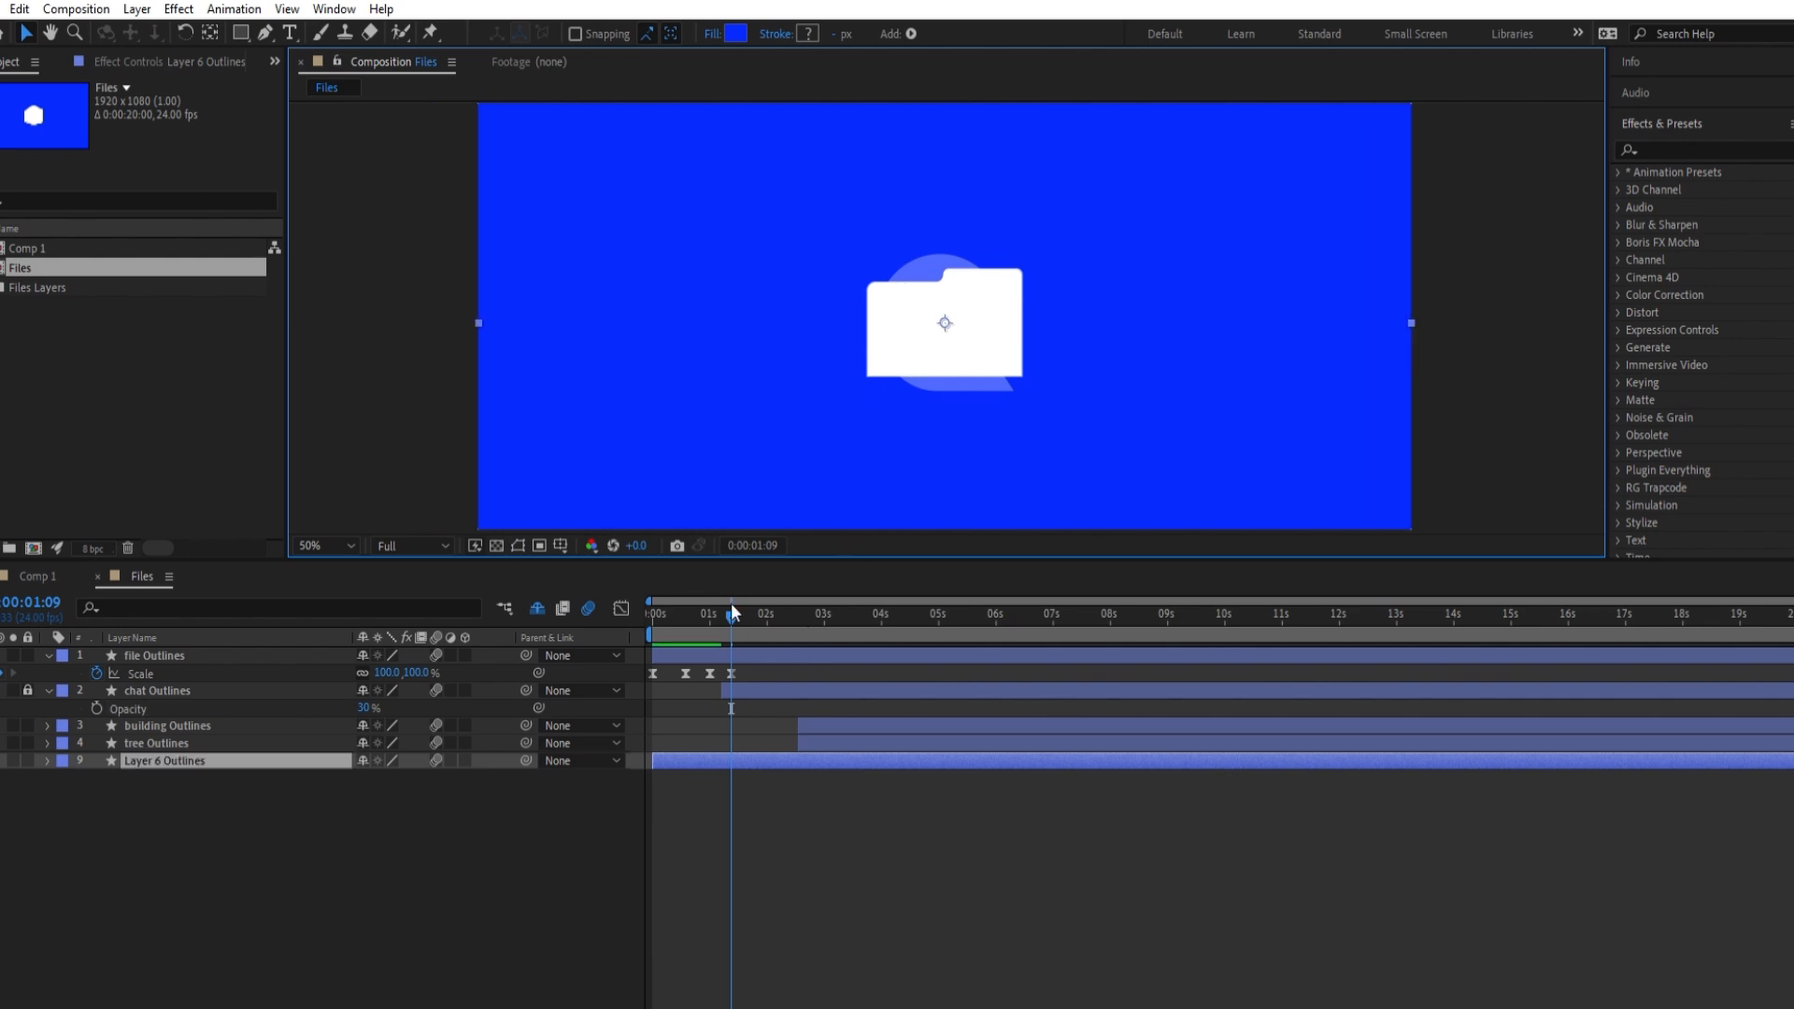
{"action": "left_click", "coordinate": [746, 654]}
{"action": "key", "text": "t"}
{"action": "left_click", "coordinate": [369, 672]}
{"action": "type", "text": "60"}
{"action": "key", "text": "Return"}
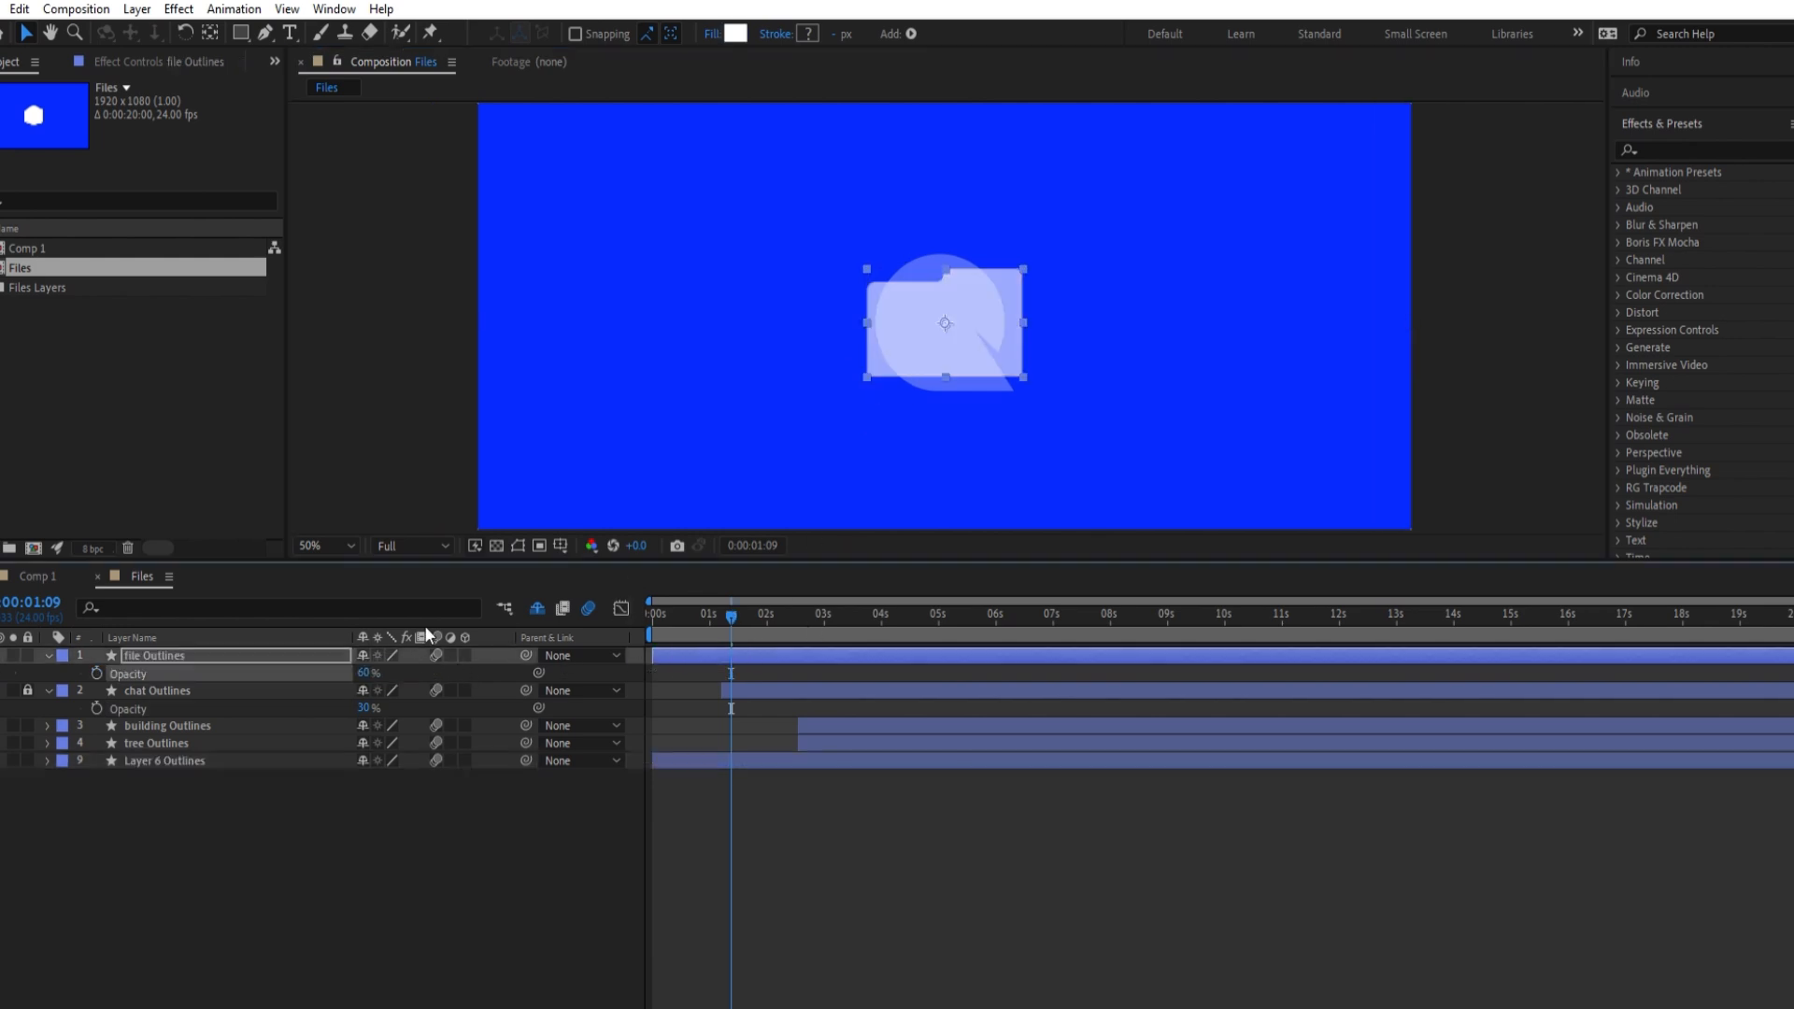
Expand the file Outlines layer to Path 1 and add Path keyframes where the scale animation ends and at 2:11
{"action": "mouse_move", "coordinate": [734, 609]}
{"action": "left_mouse_down"}
{"action": "mouse_move", "coordinate": [701, 605]}
{"action": "mouse_move", "coordinate": [742, 601]}
{"action": "left_mouse_up"}
{"action": "key", "text": "s"}
{"action": "left_click", "coordinate": [49, 655]}
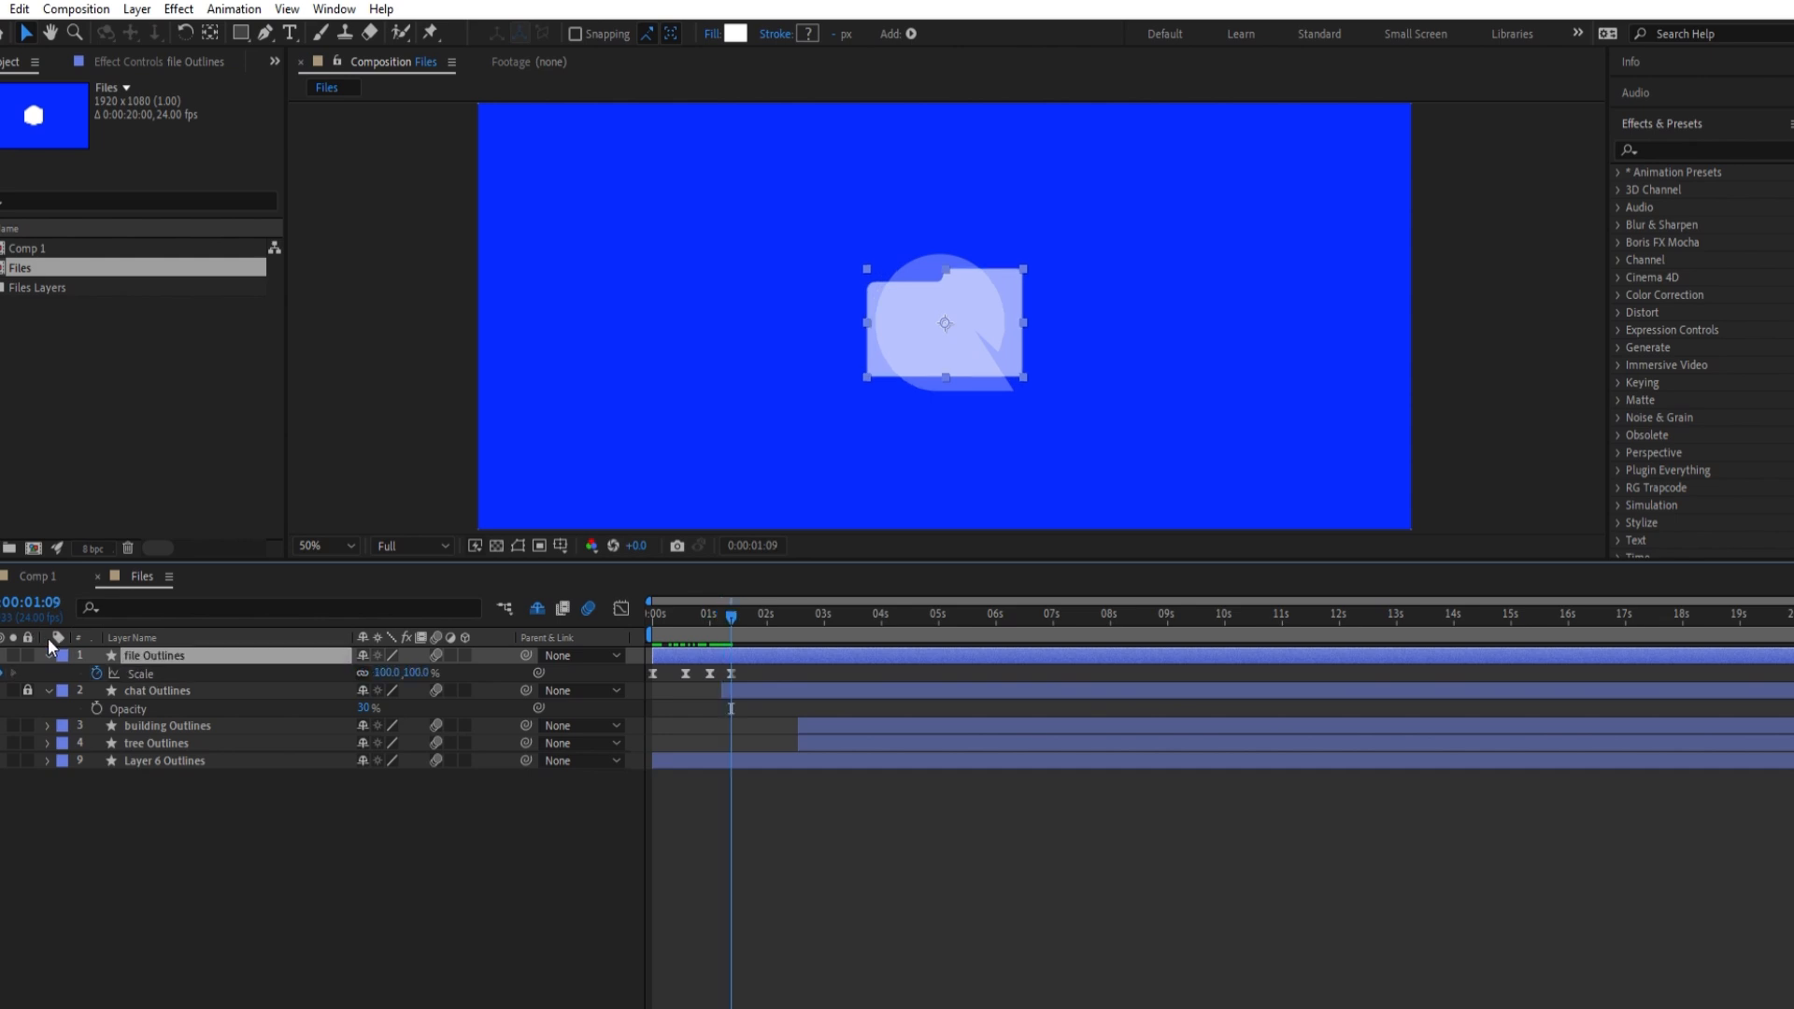
{"action": "left_click", "coordinate": [49, 654]}
{"action": "left_click", "coordinate": [65, 675]}
{"action": "left_click", "coordinate": [66, 709]}
{"action": "left_click", "coordinate": [82, 692]}
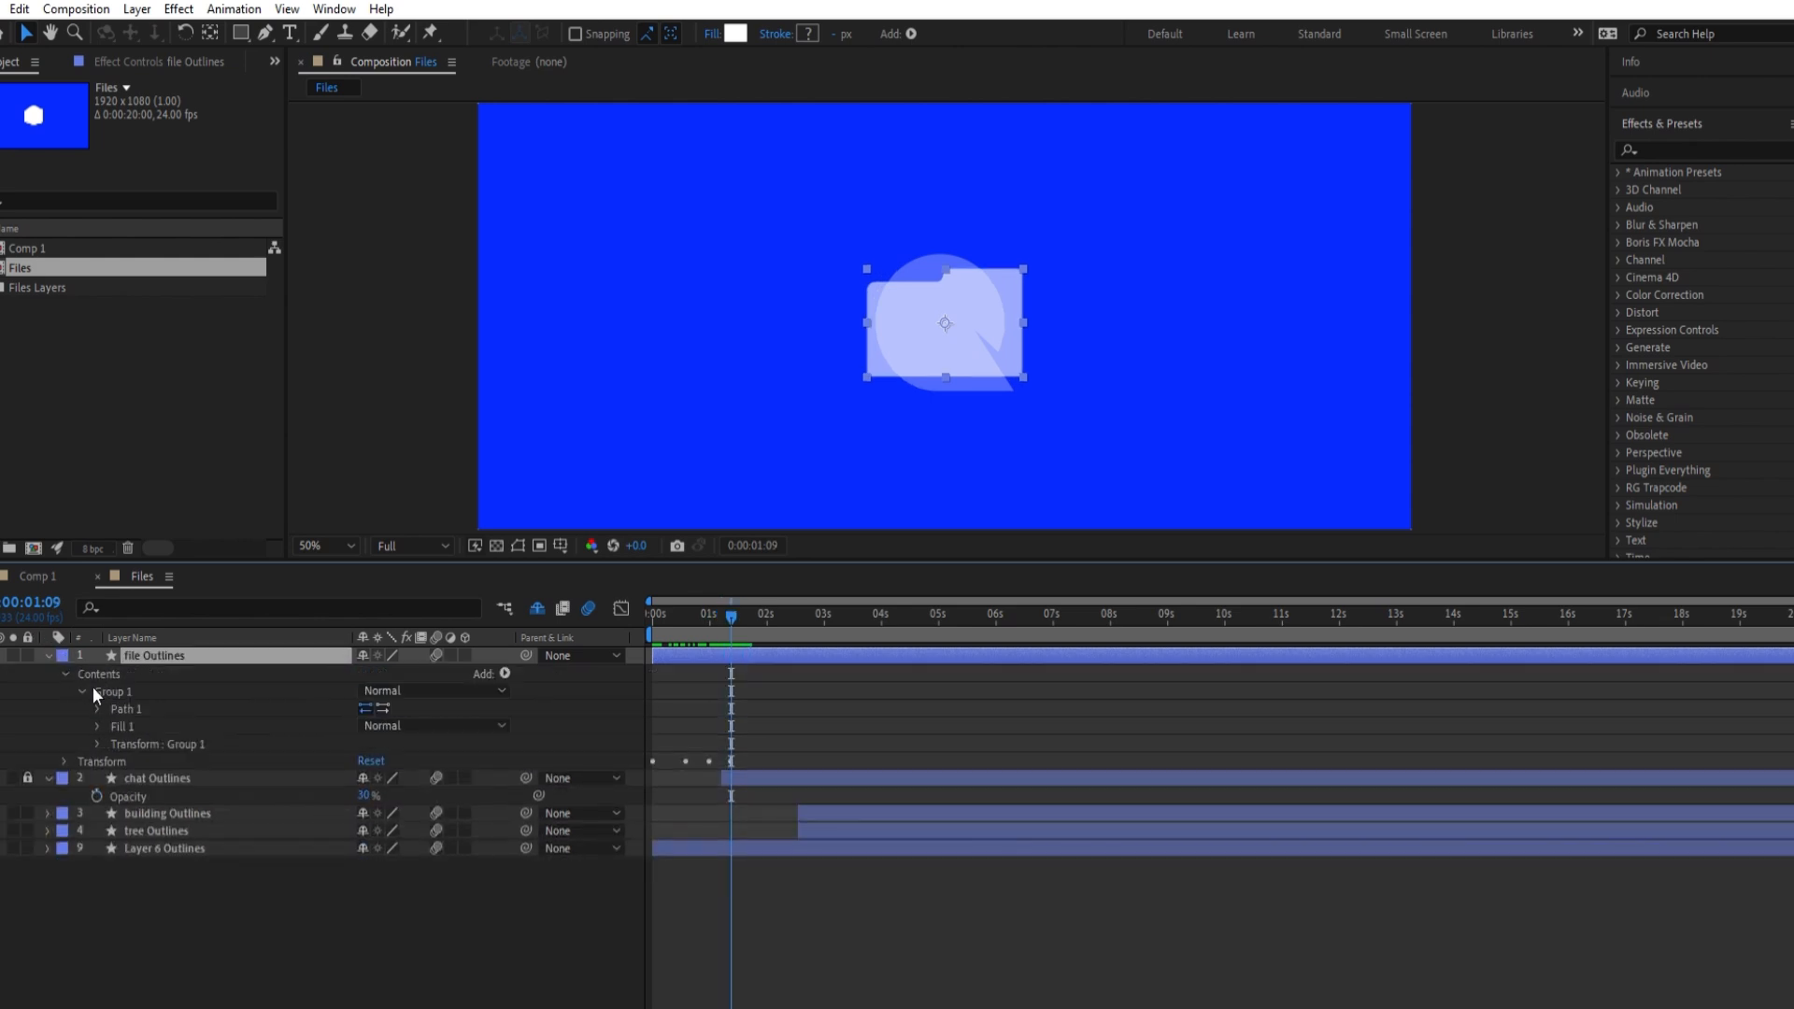
{"action": "left_click", "coordinate": [98, 709]}
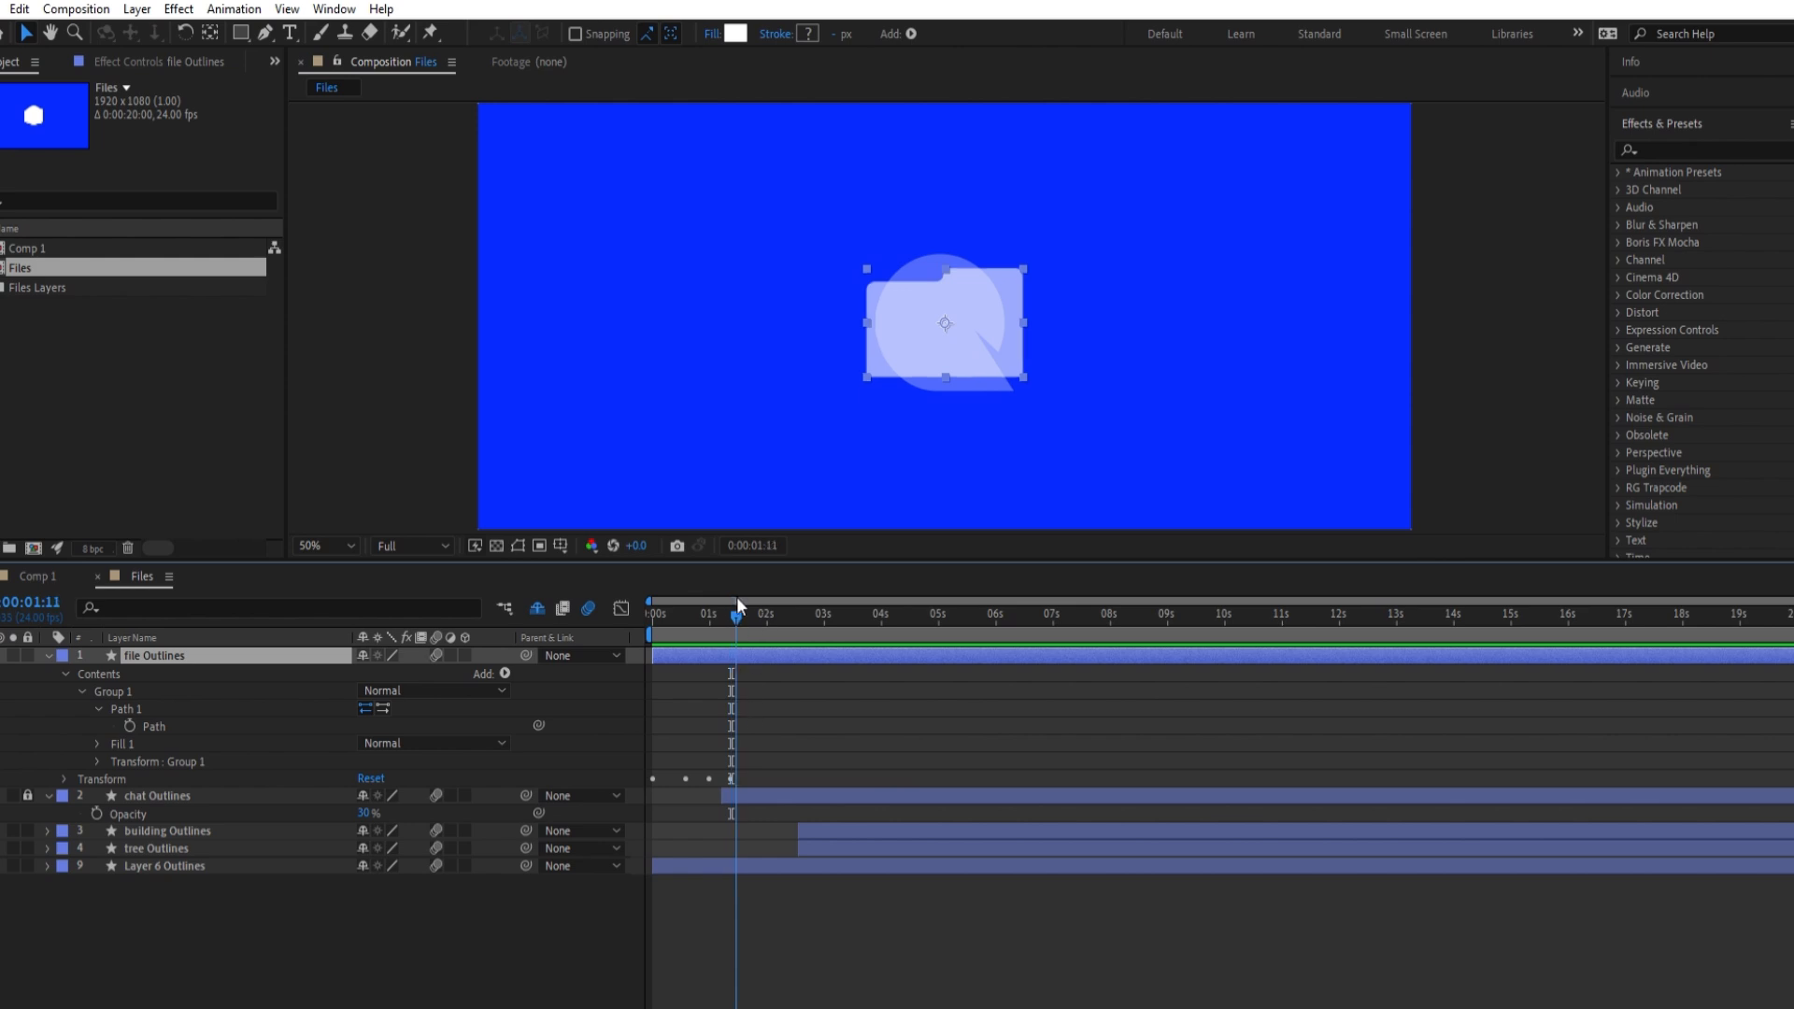
{"action": "mouse_move", "coordinate": [738, 599]}
{"action": "left_mouse_down"}
{"action": "mouse_move", "coordinate": [726, 608]}
{"action": "mouse_move", "coordinate": [796, 624]}
{"action": "mouse_move", "coordinate": [728, 631]}
{"action": "mouse_move", "coordinate": [731, 605]}
{"action": "left_mouse_up"}
{"action": "left_click", "coordinate": [134, 712]}
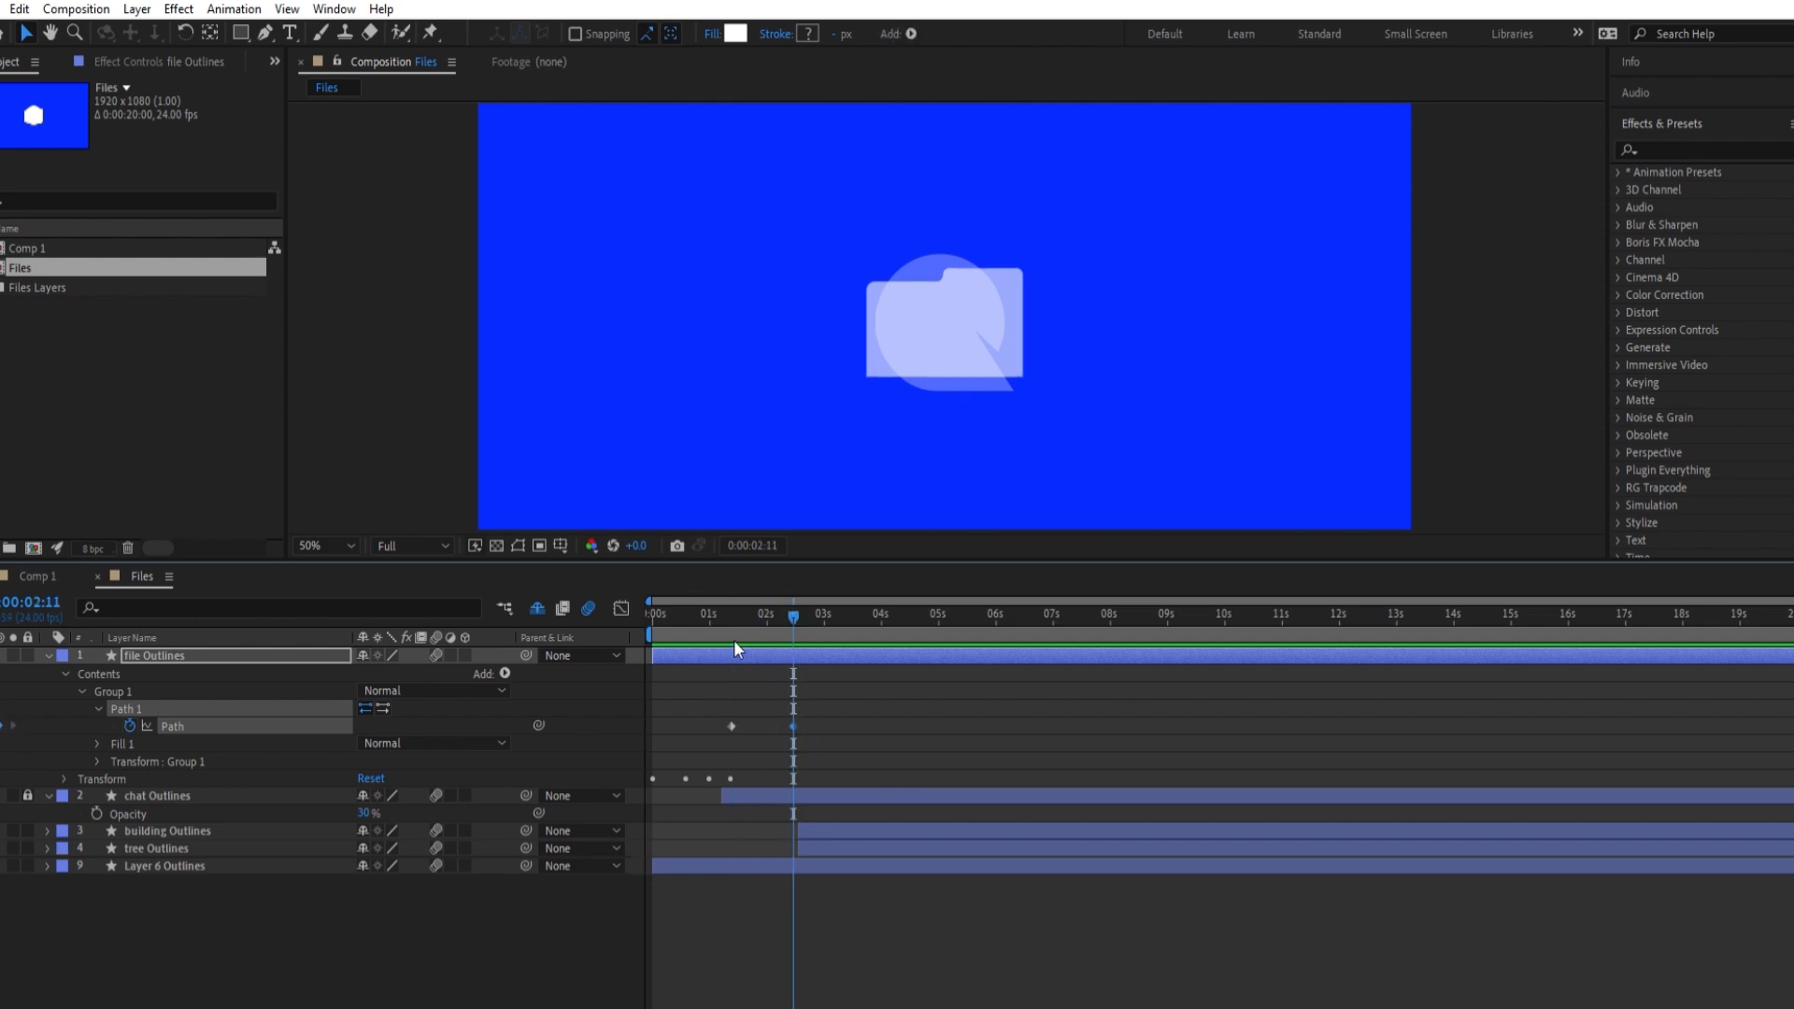
{"action": "left_click_drag", "start_coordinate": [880, 225], "coordinate": [934, 272]}
{"action": "key", "text": "ctrl+z"}
{"action": "left_click", "coordinate": [271, 655]}
{"action": "left_click", "coordinate": [944, 243]}
{"action": "left_click_drag", "start_coordinate": [942, 237], "coordinate": [970, 262]}
{"action": "key", "text": "ctrl+z"}
{"action": "left_click", "coordinate": [706, 654]}
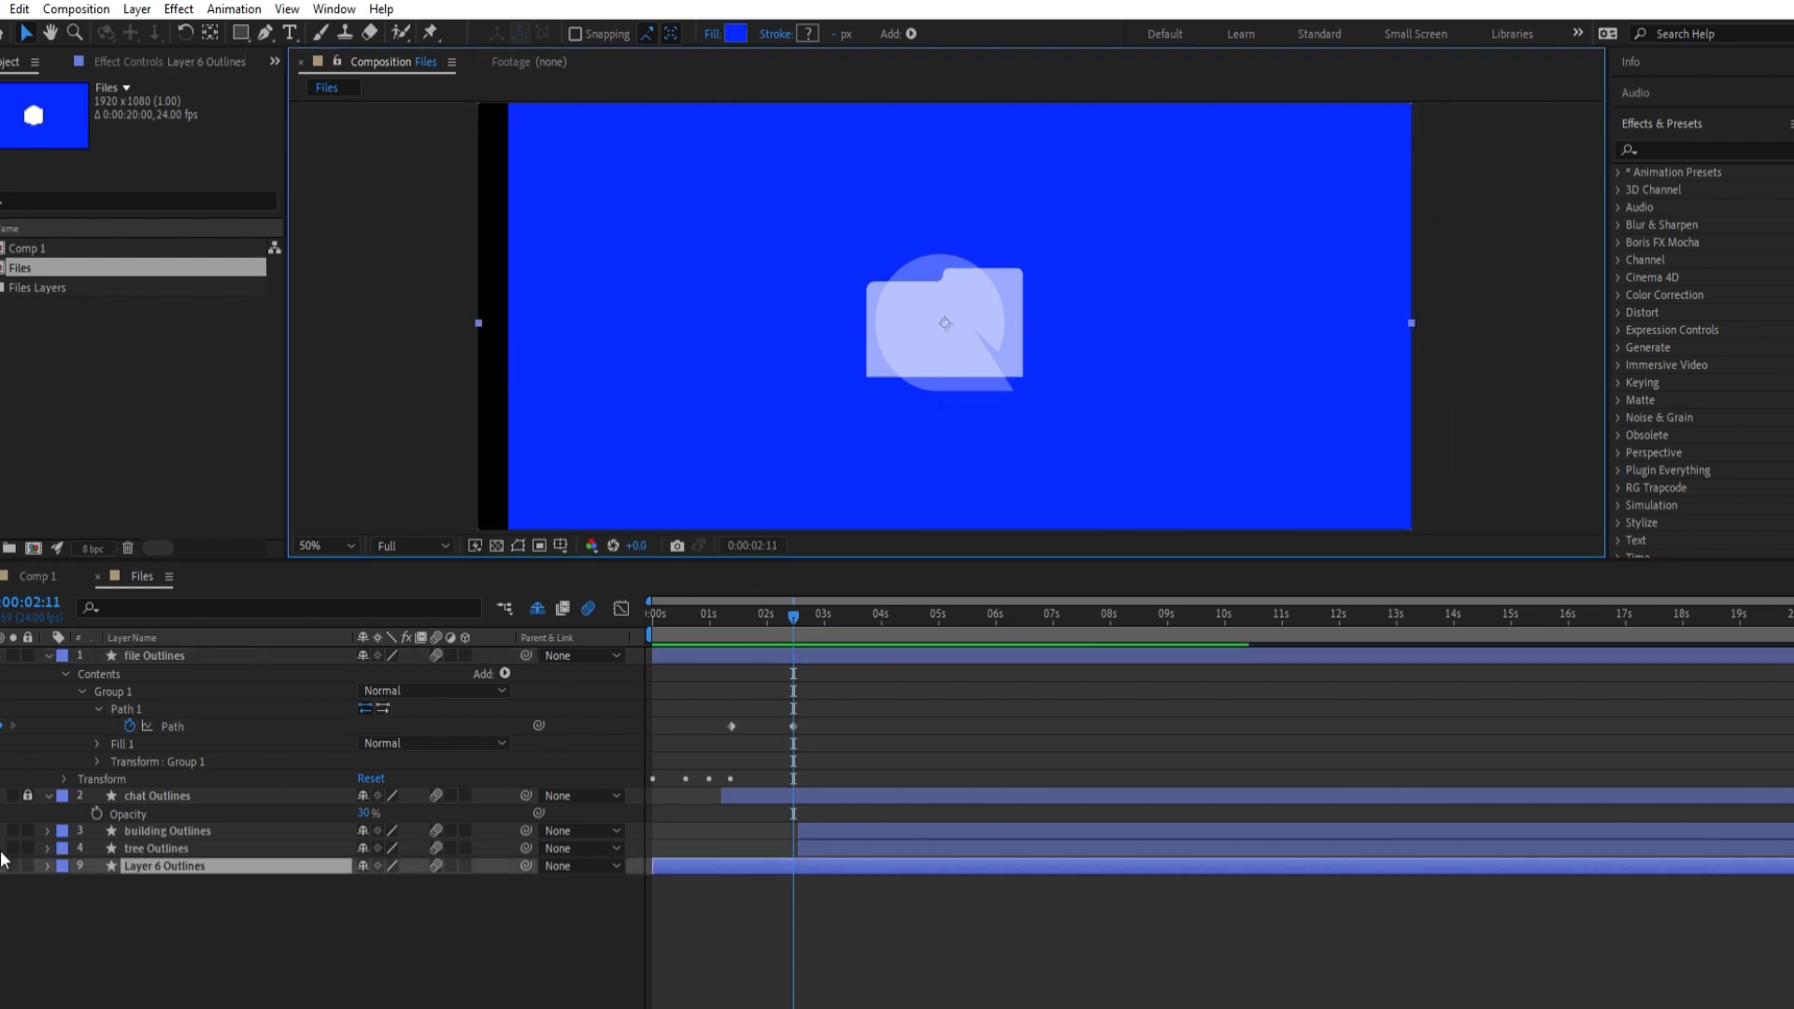
Lock the Layer 6 Outlines layer and move the folder path's upper-left corner points onto the chat circle at 2:11
{"action": "key", "text": "ctrl+l"}
{"action": "left_click", "coordinate": [725, 651]}
{"action": "left_click", "coordinate": [793, 726]}
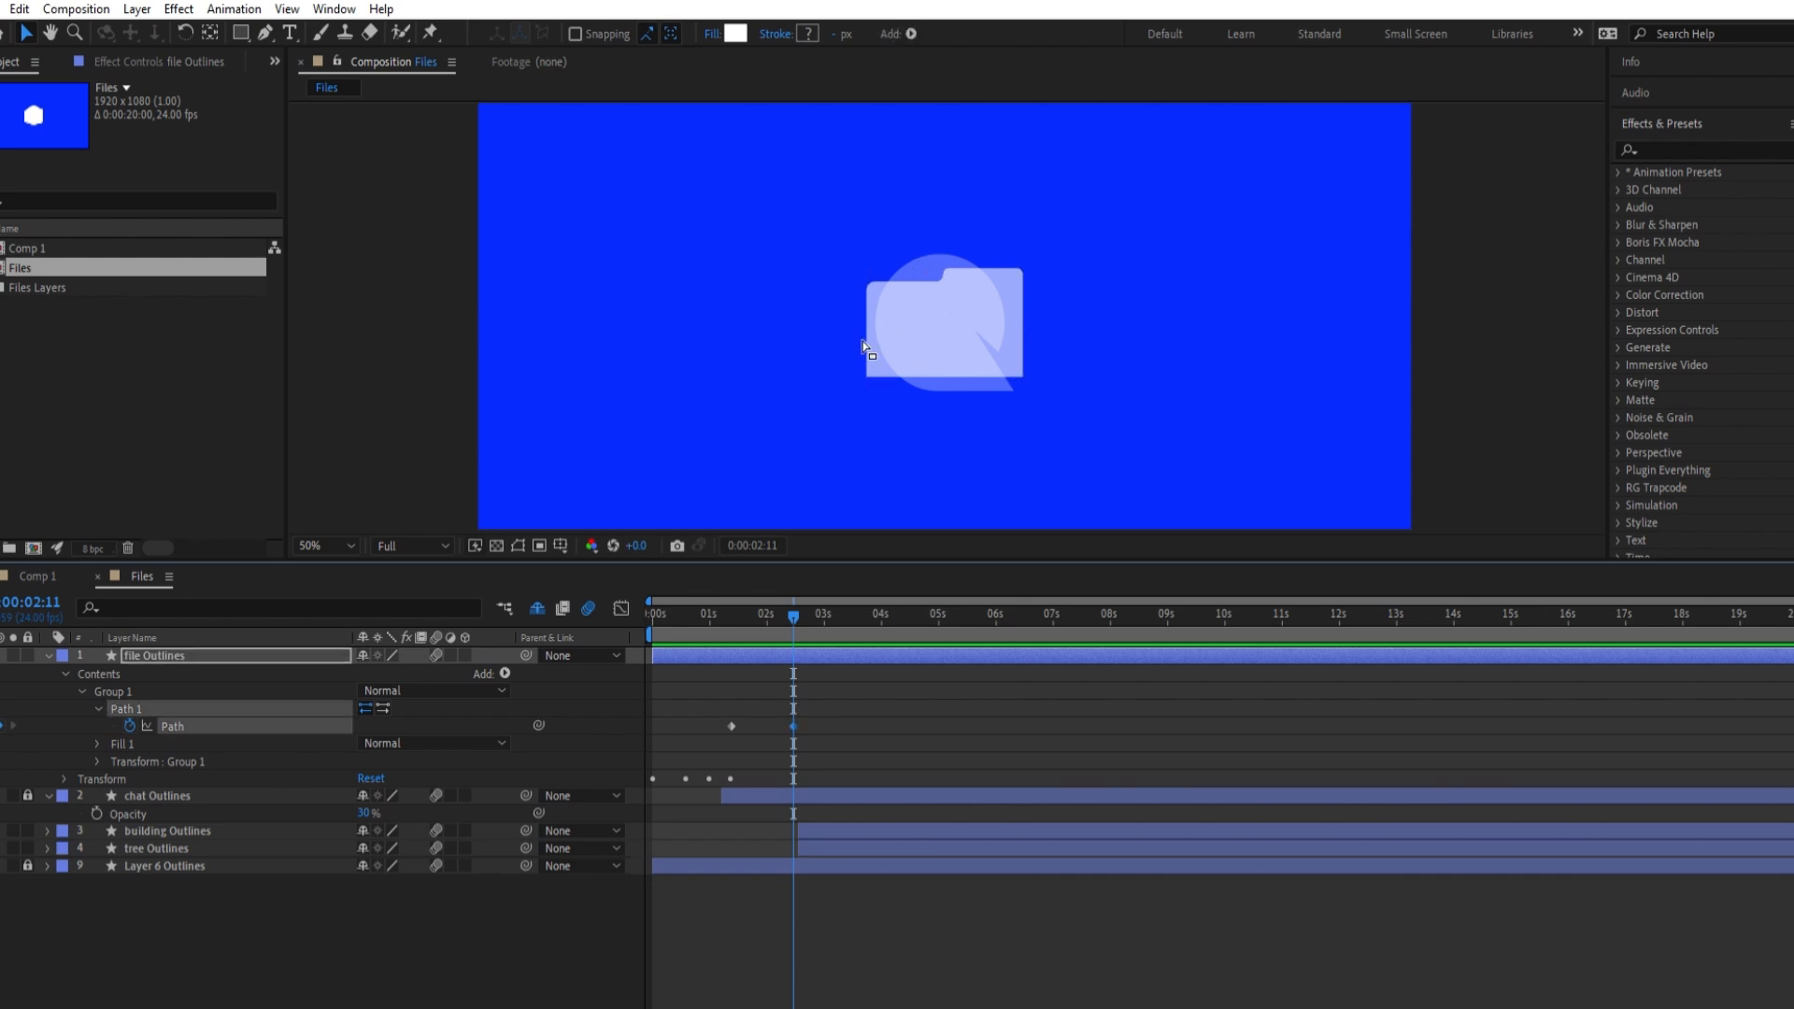
{"action": "scroll", "coordinate": [966, 262], "scroll_direction": "up", "scroll_amount": 2}
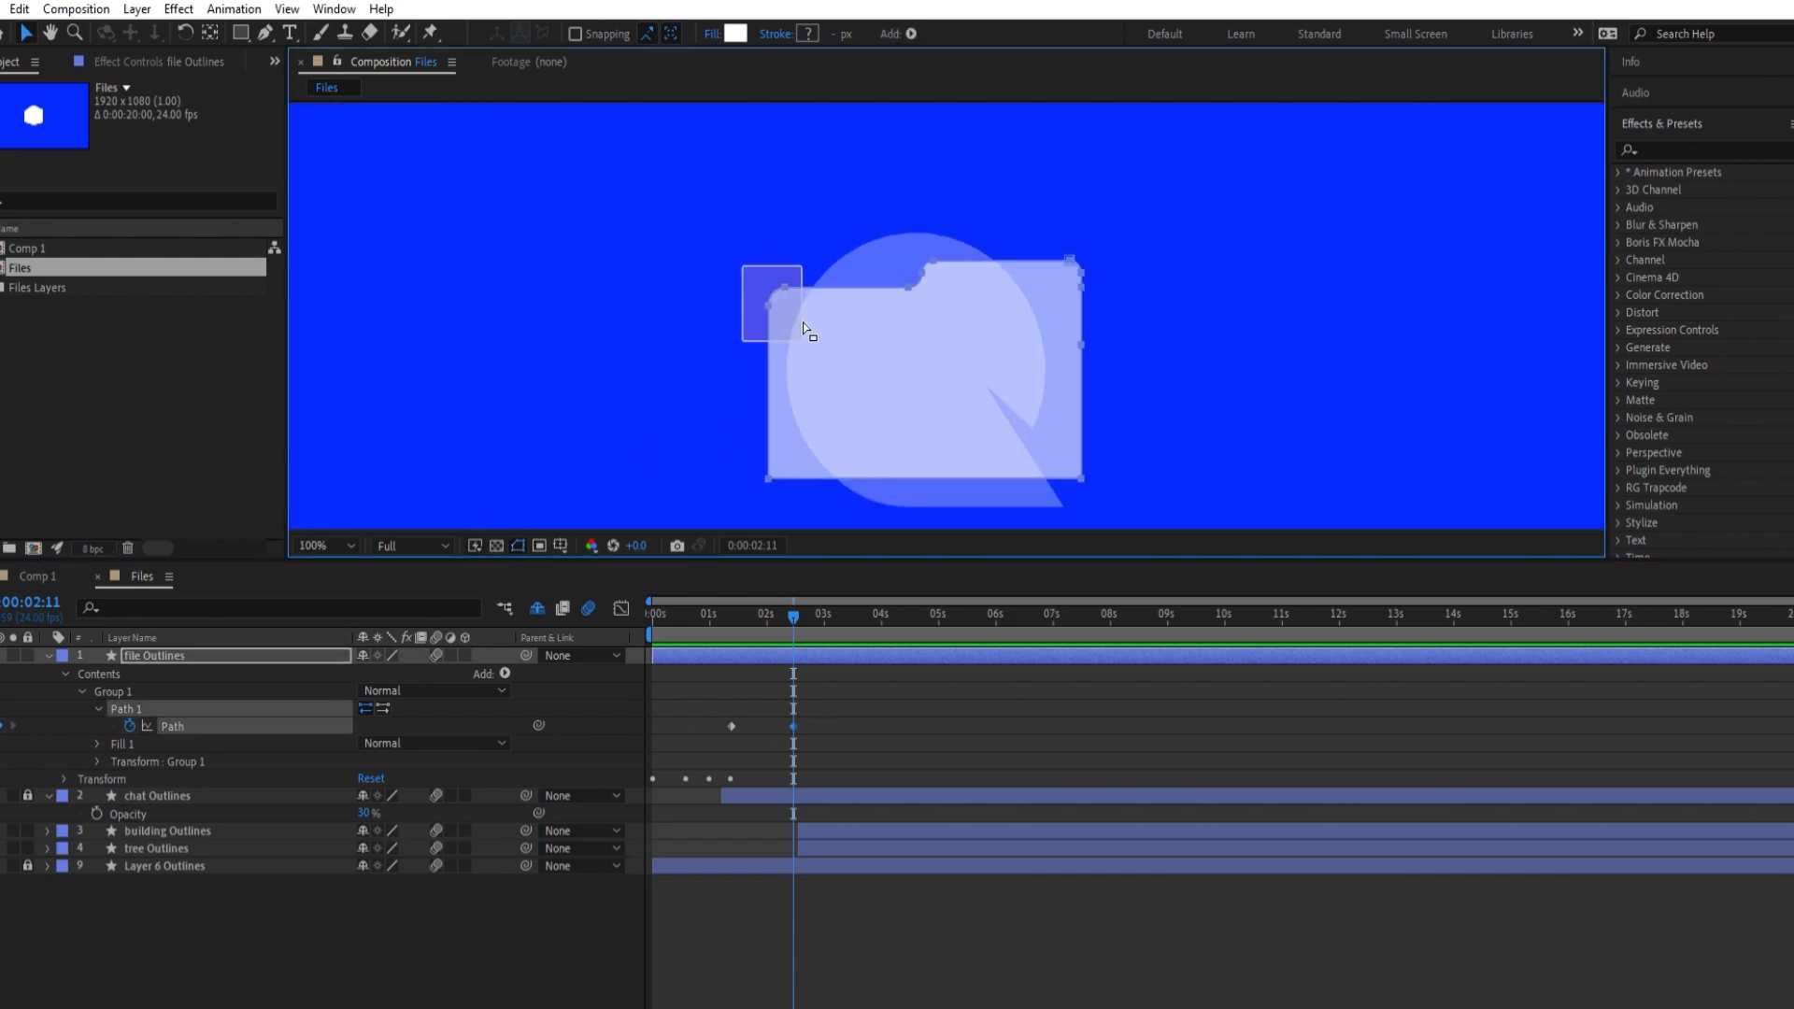
{"action": "left_click_drag", "start_coordinate": [770, 306], "coordinate": [827, 254]}
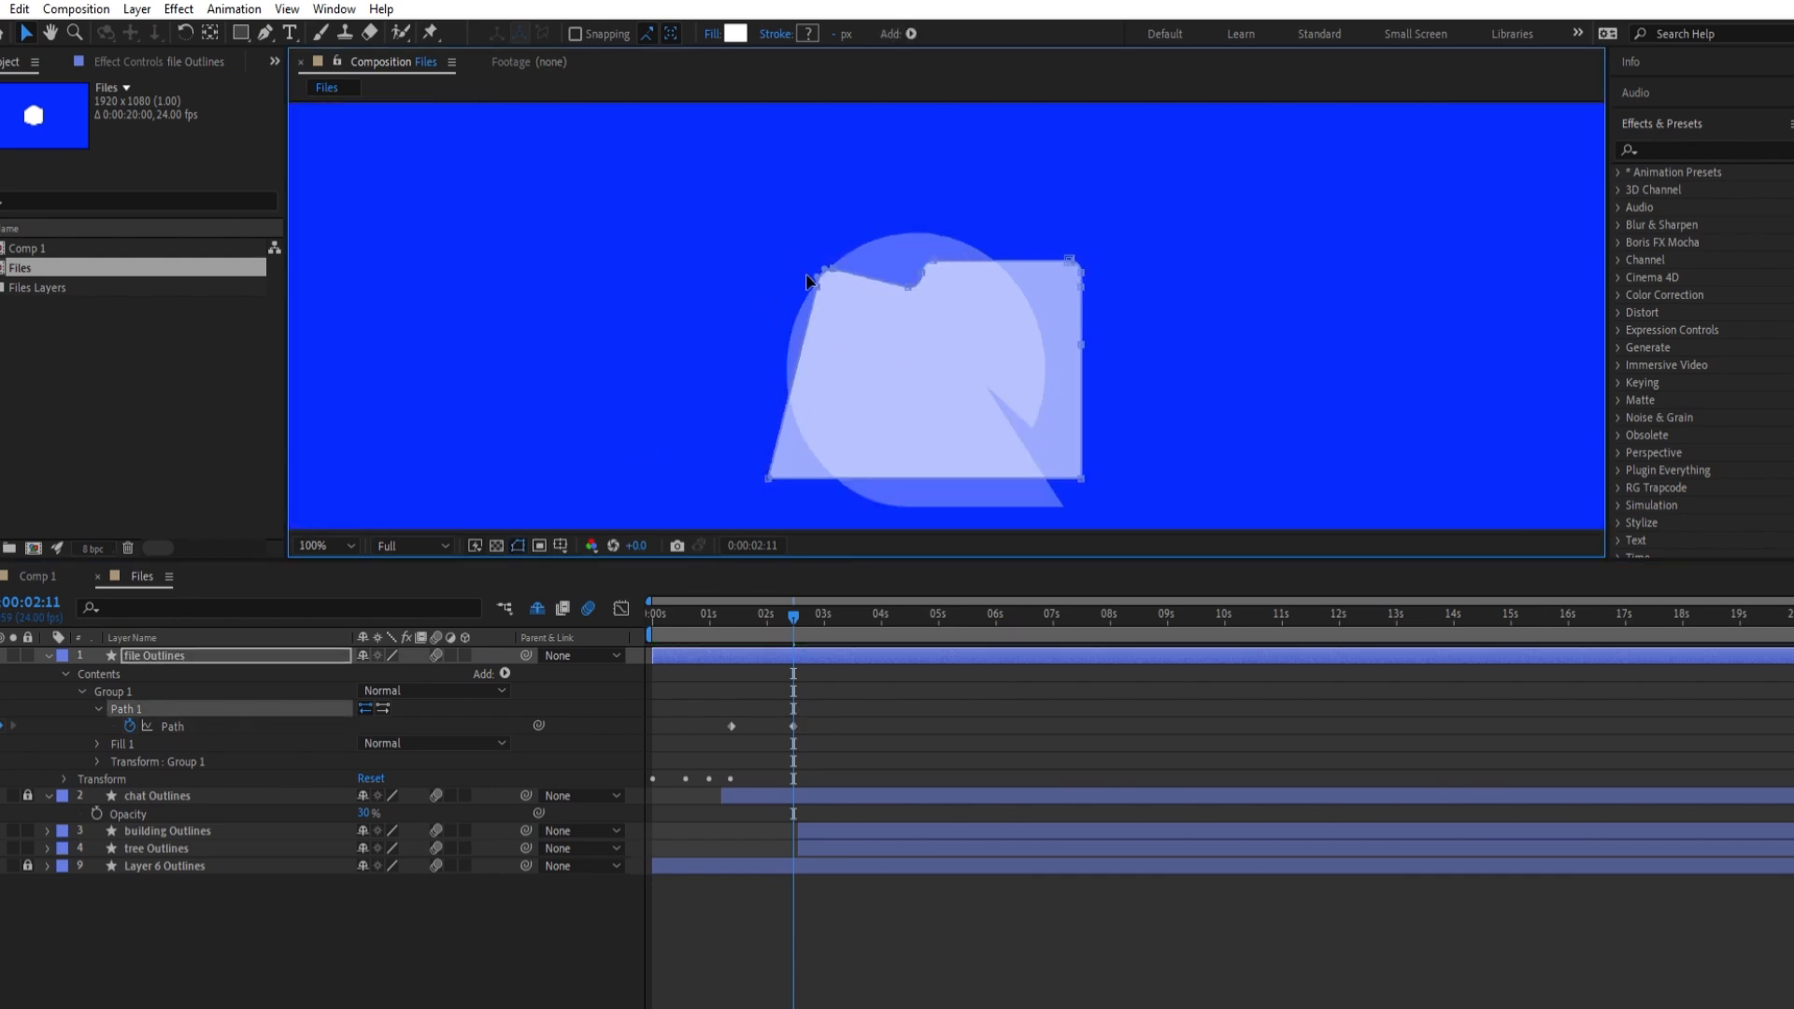
Adjust the upper-left points and their handles so the folder path follows the chat circle's upper-left edge
{"action": "scroll", "coordinate": [806, 282], "scroll_direction": "up", "scroll_amount": 2}
{"action": "left_click_drag", "start_coordinate": [894, 189], "coordinate": [903, 170]}
{"action": "left_click_drag", "start_coordinate": [830, 250], "coordinate": [754, 350]}
{"action": "mouse_move", "coordinate": [807, 221]}
{"action": "left_mouse_down"}
{"action": "mouse_move", "coordinate": [814, 247]}
{"action": "mouse_move", "coordinate": [828, 218]}
{"action": "left_mouse_up"}
{"action": "left_click_drag", "start_coordinate": [755, 349], "coordinate": [759, 312]}
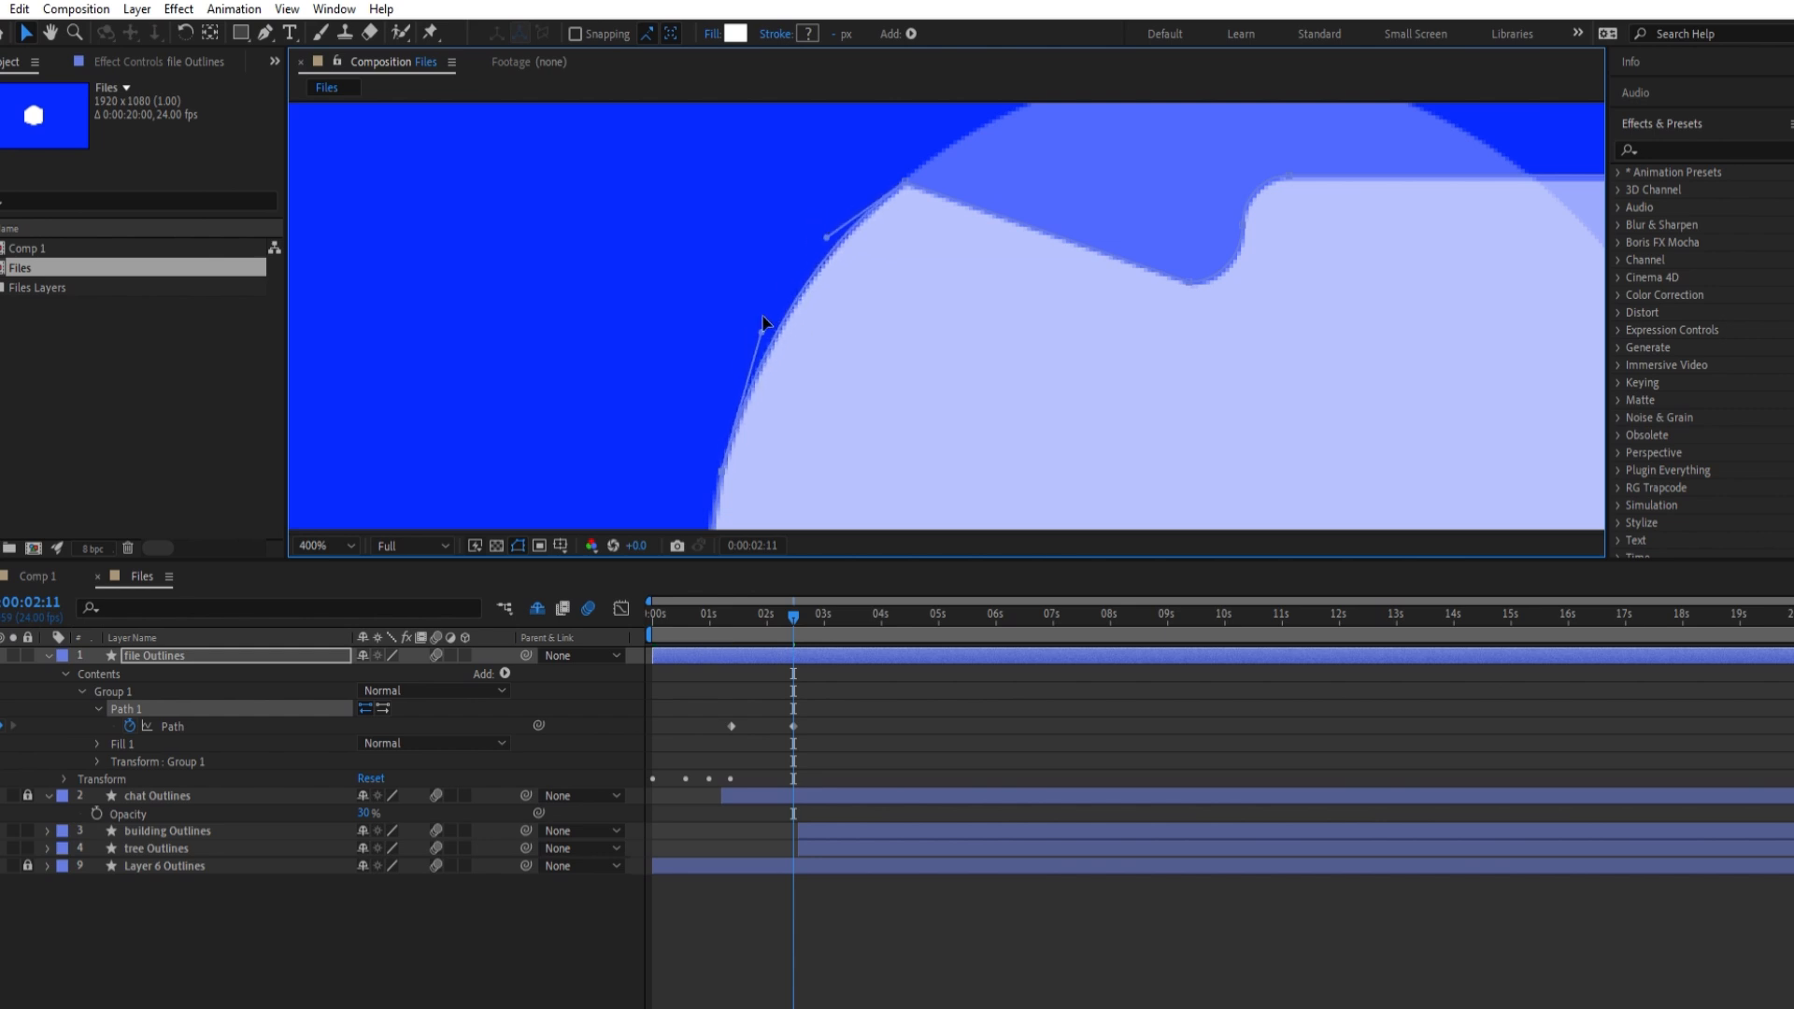
Move the folder path's lower-left corner point onto the chat circle's lower-left edge
{"action": "left_click_drag", "start_coordinate": [762, 509], "coordinate": [793, 188]}
{"action": "scroll", "coordinate": [766, 289], "scroll_direction": "down", "scroll_amount": 2}
{"action": "scroll", "coordinate": [771, 333], "scroll_direction": "up", "scroll_amount": 2}
{"action": "key", "text": "v"}
{"action": "left_click_drag", "start_coordinate": [710, 393], "coordinate": [798, 348]}
{"action": "scroll", "coordinate": [799, 355], "scroll_direction": "up", "scroll_amount": 2}
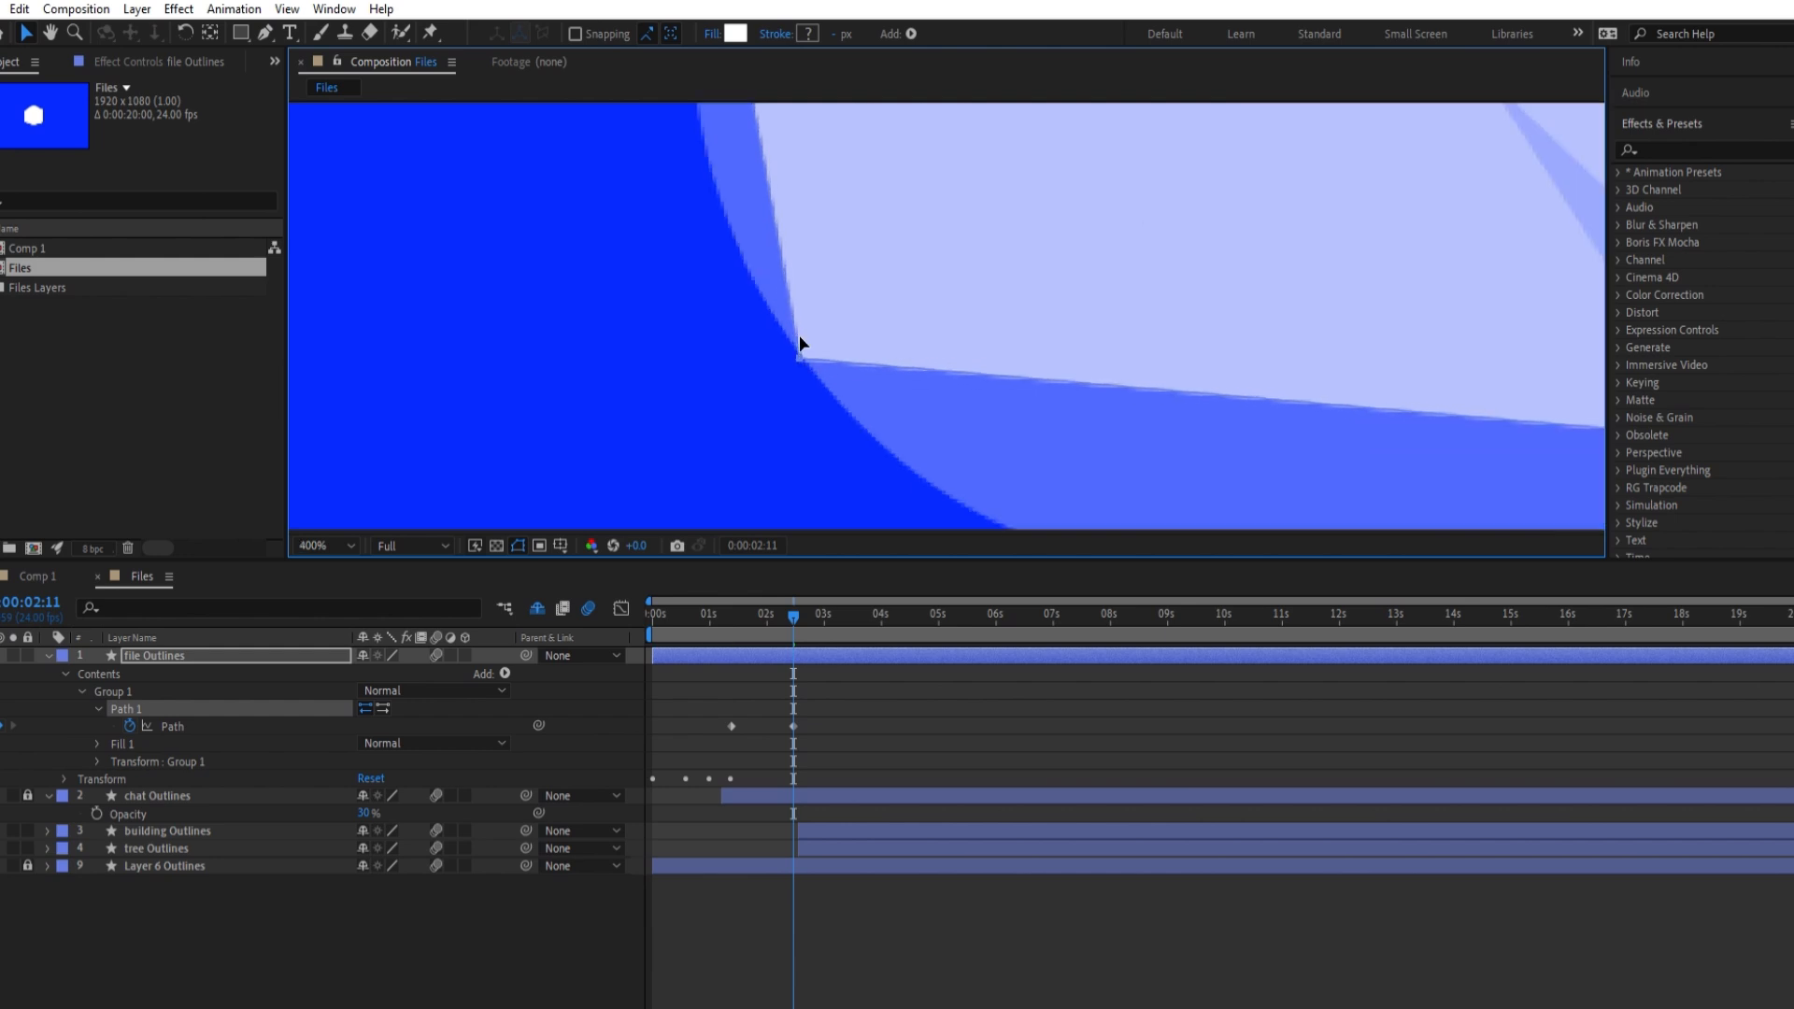
Convert the lower-left corner into a smooth point and shape its handles along the circle's edge
{"action": "key", "text": "g"}
{"action": "left_click_drag", "start_coordinate": [800, 357], "coordinate": [937, 508]}
{"action": "left_click", "coordinate": [26, 33]}
{"action": "scroll", "coordinate": [743, 301], "scroll_direction": "down", "scroll_amount": 1}
{"action": "left_click_drag", "start_coordinate": [871, 354], "coordinate": [902, 487]}
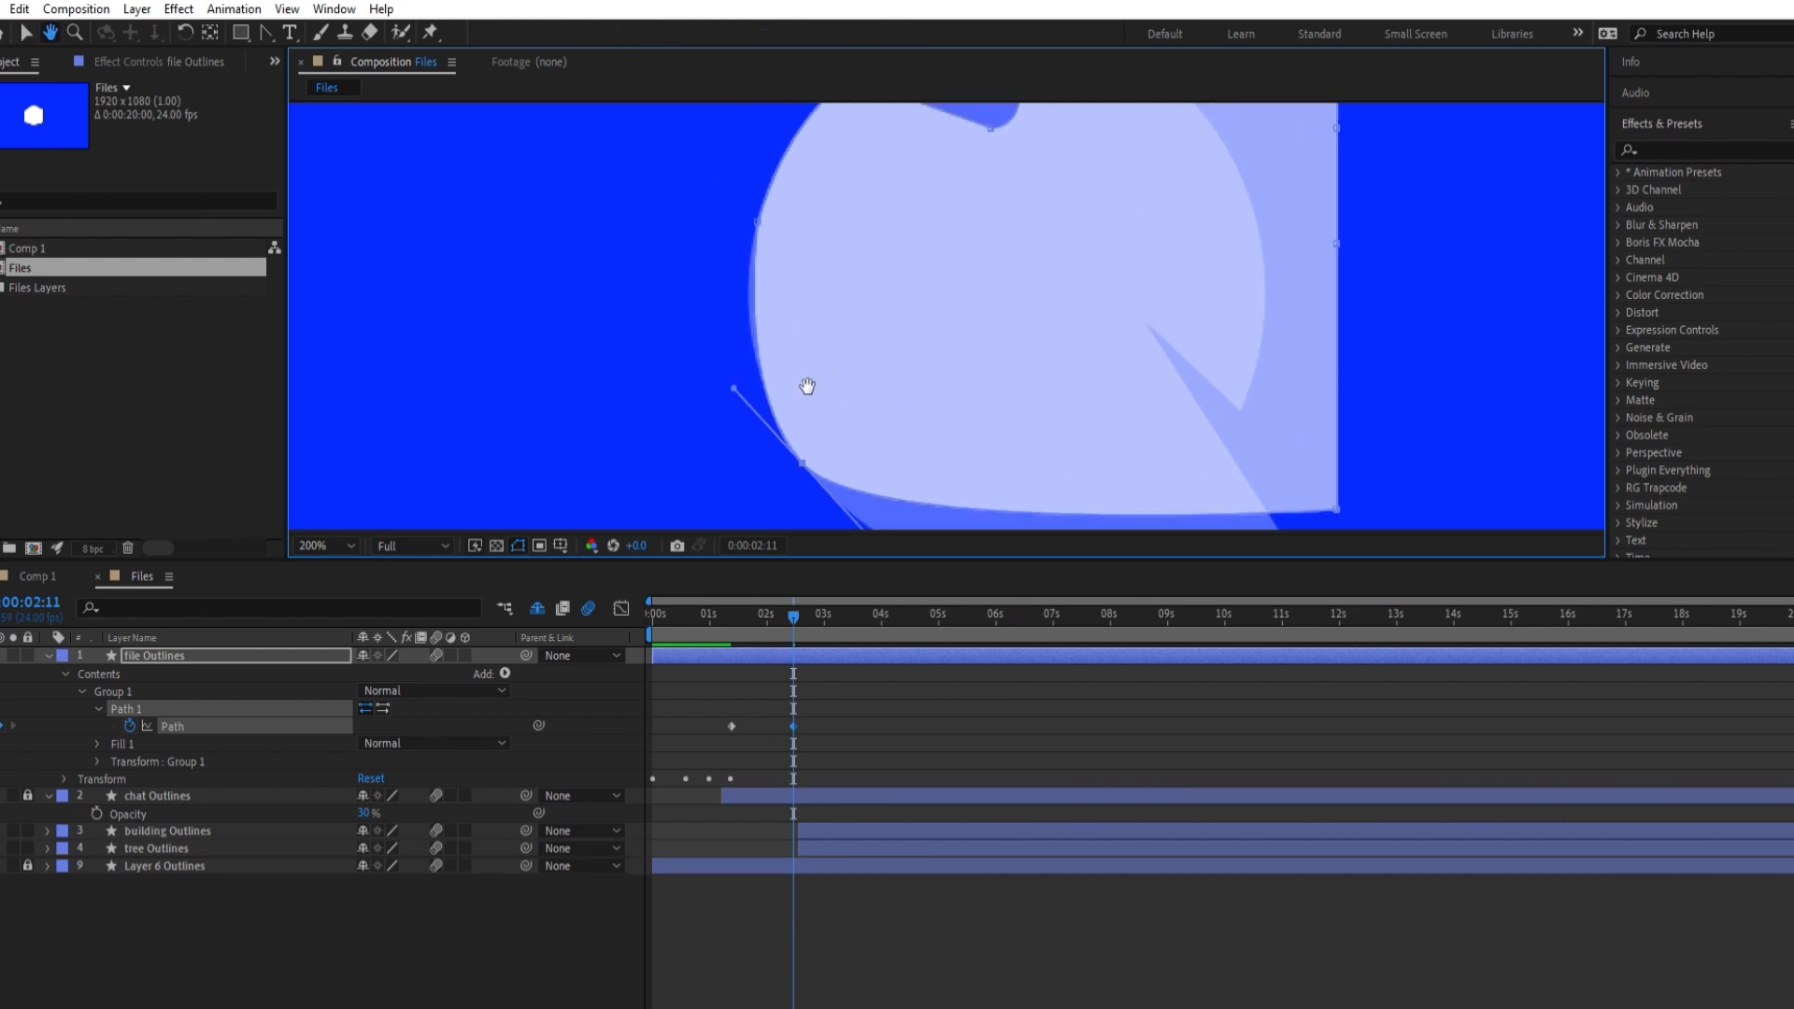
{"action": "left_click_drag", "start_coordinate": [932, 385], "coordinate": [787, 252]}
{"action": "left_click_drag", "start_coordinate": [720, 410], "coordinate": [802, 486]}
{"action": "key", "text": "ctrl+z"}
{"action": "left_click_drag", "start_coordinate": [699, 301], "coordinate": [765, 469]}
{"action": "left_click_drag", "start_coordinate": [647, 333], "coordinate": [647, 332]}
Move the folder's lower-right corner point to the chat tail's tip and shape its handles along the bubble's bottom and tail
{"action": "left_click_drag", "start_coordinate": [930, 500], "coordinate": [761, 345]}
{"action": "left_click_drag", "start_coordinate": [1121, 296], "coordinate": [853, 354]}
{"action": "key", "text": "g"}
{"action": "left_click_drag", "start_coordinate": [694, 465], "coordinate": [660, 428]}
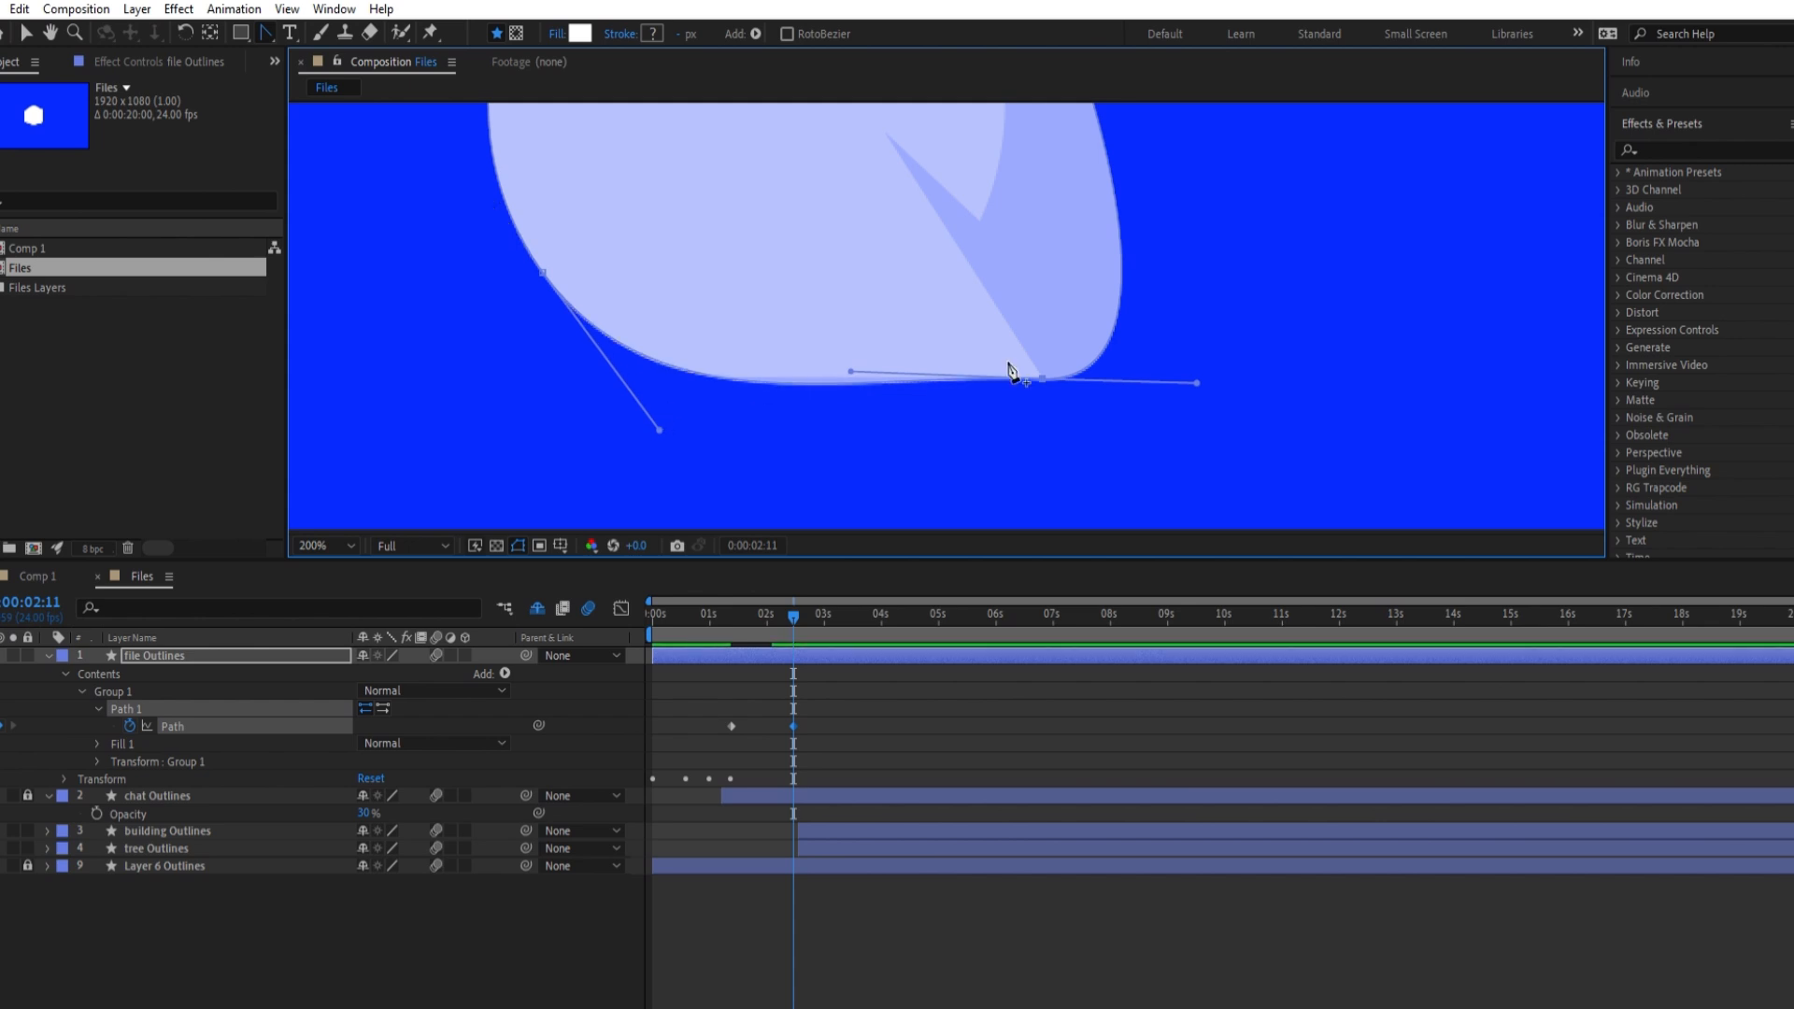
{"action": "scroll", "coordinate": [998, 375], "scroll_direction": "up", "scroll_amount": 1}
{"action": "left_click_drag", "start_coordinate": [698, 355], "coordinate": [646, 343]}
{"action": "scroll", "coordinate": [1097, 357], "scroll_direction": "down", "scroll_amount": 2}
{"action": "key", "text": "space"}
{"action": "scroll", "coordinate": [1090, 358], "scroll_direction": "up", "scroll_amount": 1}
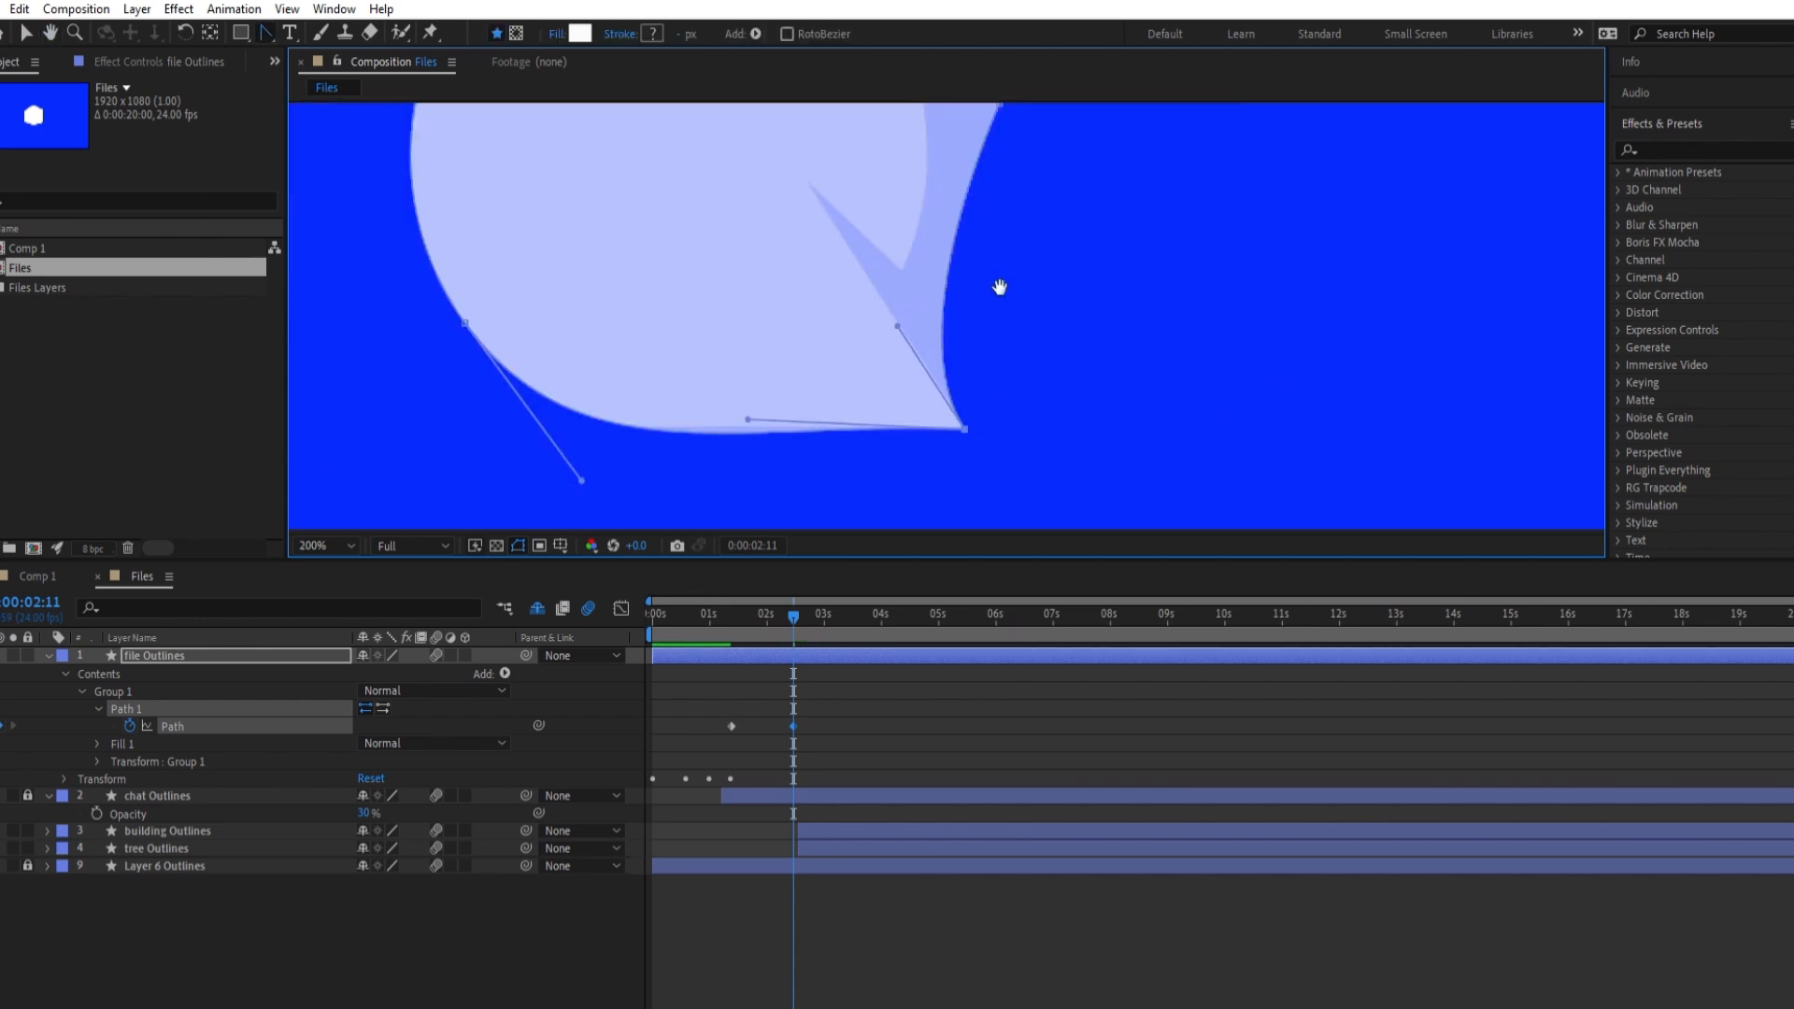
Move the lower point on the folder's right side to the inner corner of the chat tail's notch
{"action": "key", "text": "space"}
{"action": "left_click_drag", "start_coordinate": [989, 283], "coordinate": [1003, 360]}
{"action": "left_click_drag", "start_coordinate": [1014, 183], "coordinate": [841, 228]}
{"action": "key", "text": "ctrl+z"}
{"action": "key", "text": "v"}
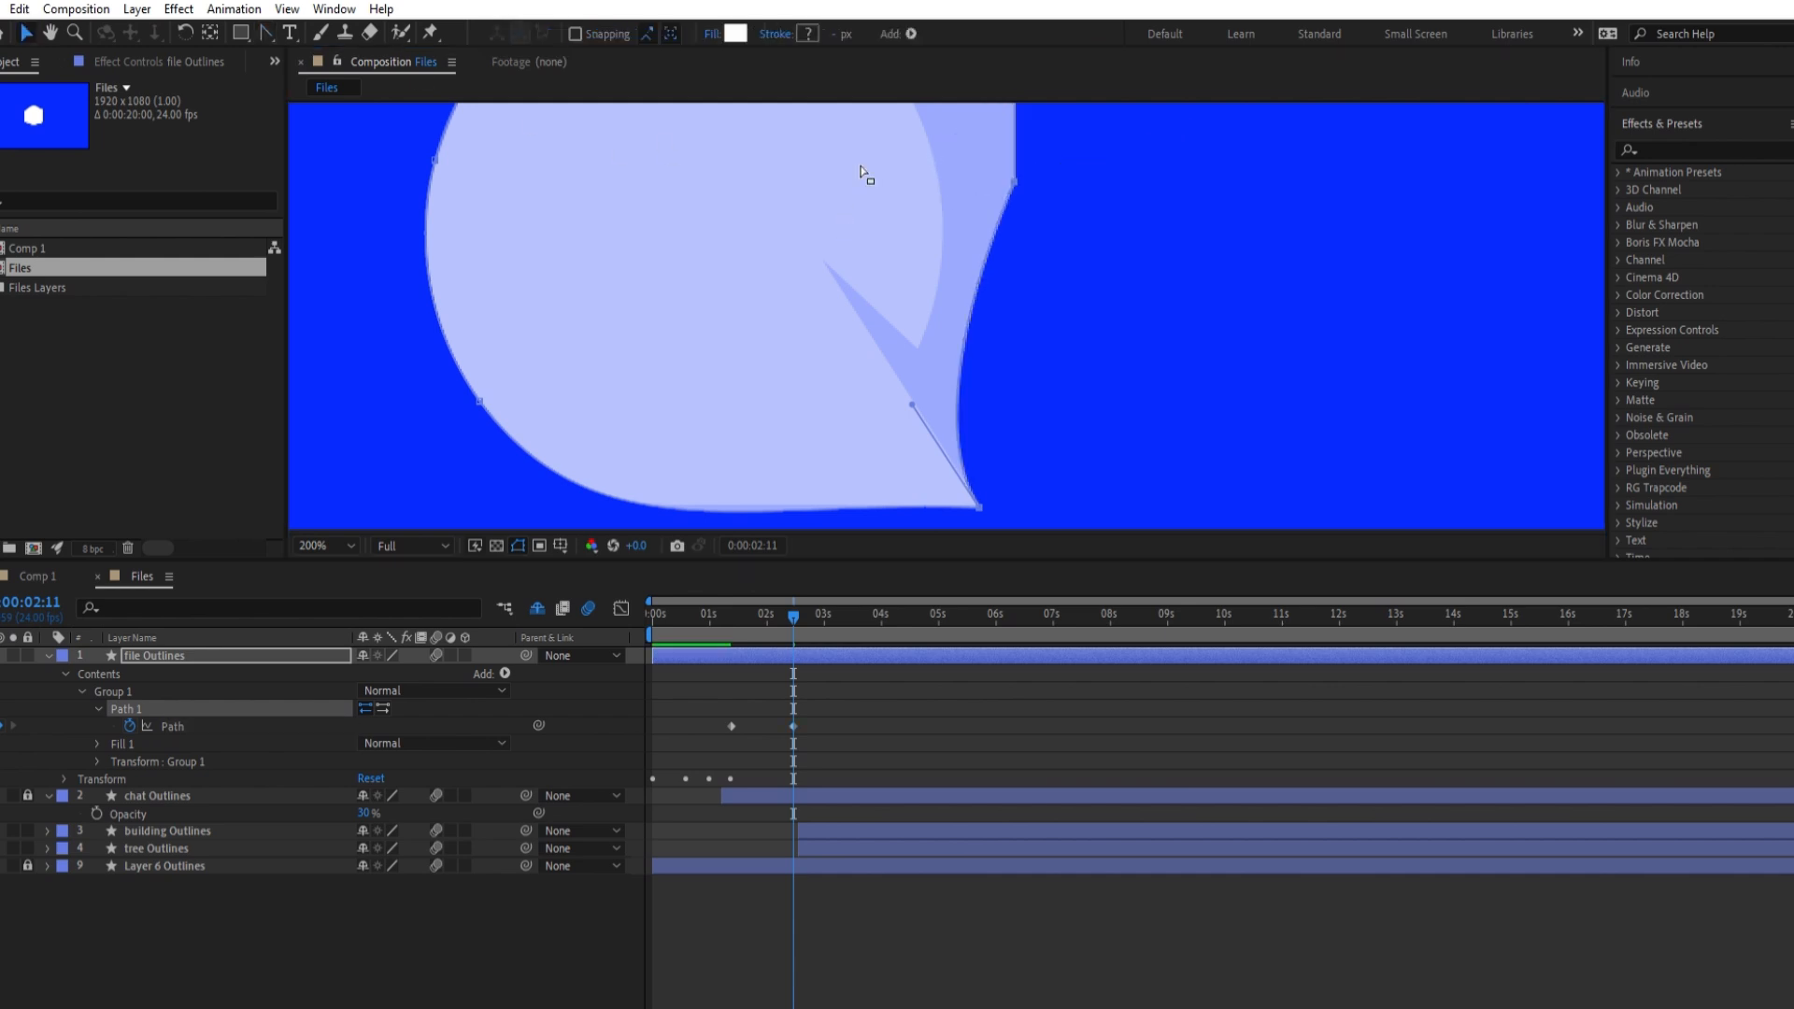
{"action": "left_click_drag", "start_coordinate": [990, 170], "coordinate": [822, 251]}
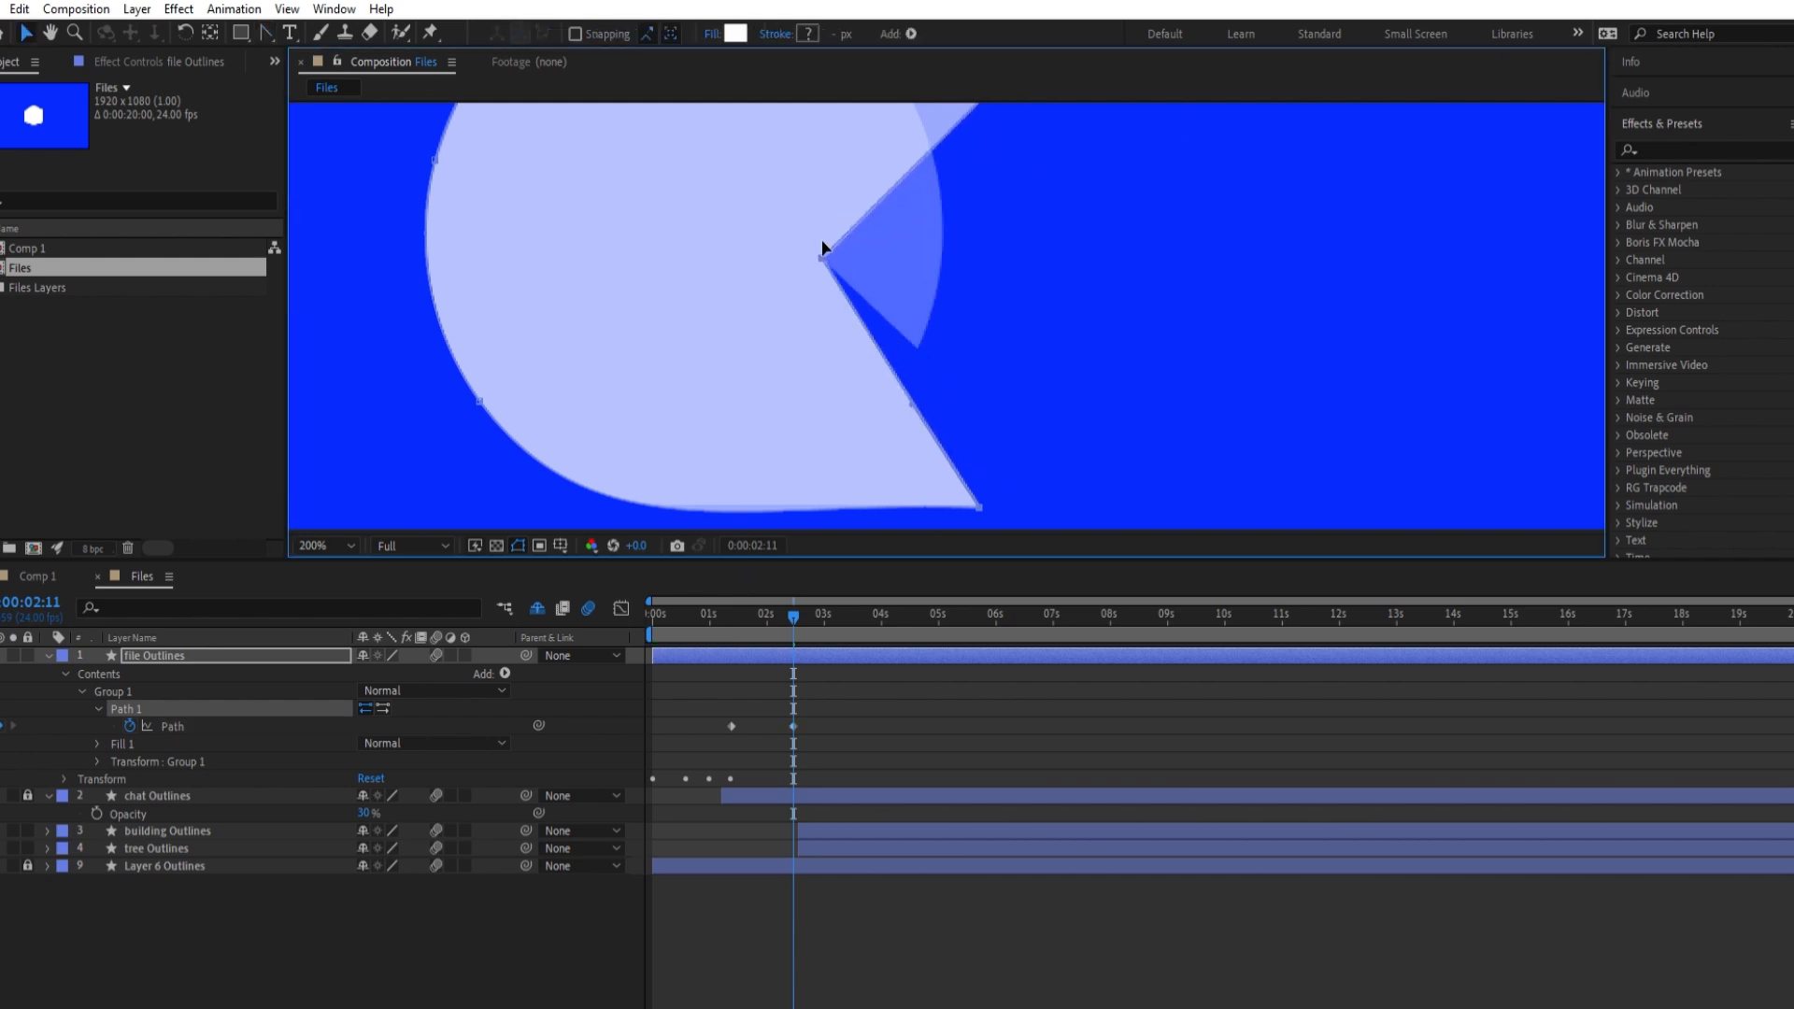
Move the next point up the folder's right side to the outer corner of the chat tail's notch
{"action": "scroll", "coordinate": [937, 239], "scroll_direction": "down", "scroll_amount": 1}
{"action": "key", "text": "space"}
{"action": "left_click_drag", "start_coordinate": [959, 217], "coordinate": [961, 252]}
{"action": "scroll", "coordinate": [960, 252], "scroll_direction": "up", "scroll_amount": 1}
{"action": "key", "text": "space"}
{"action": "left_click_drag", "start_coordinate": [1013, 114], "coordinate": [897, 446]}
Move the folder's upper-right side point onto the circle's right edge and curve the path down to the notch
{"action": "left_click", "coordinate": [974, 148]}
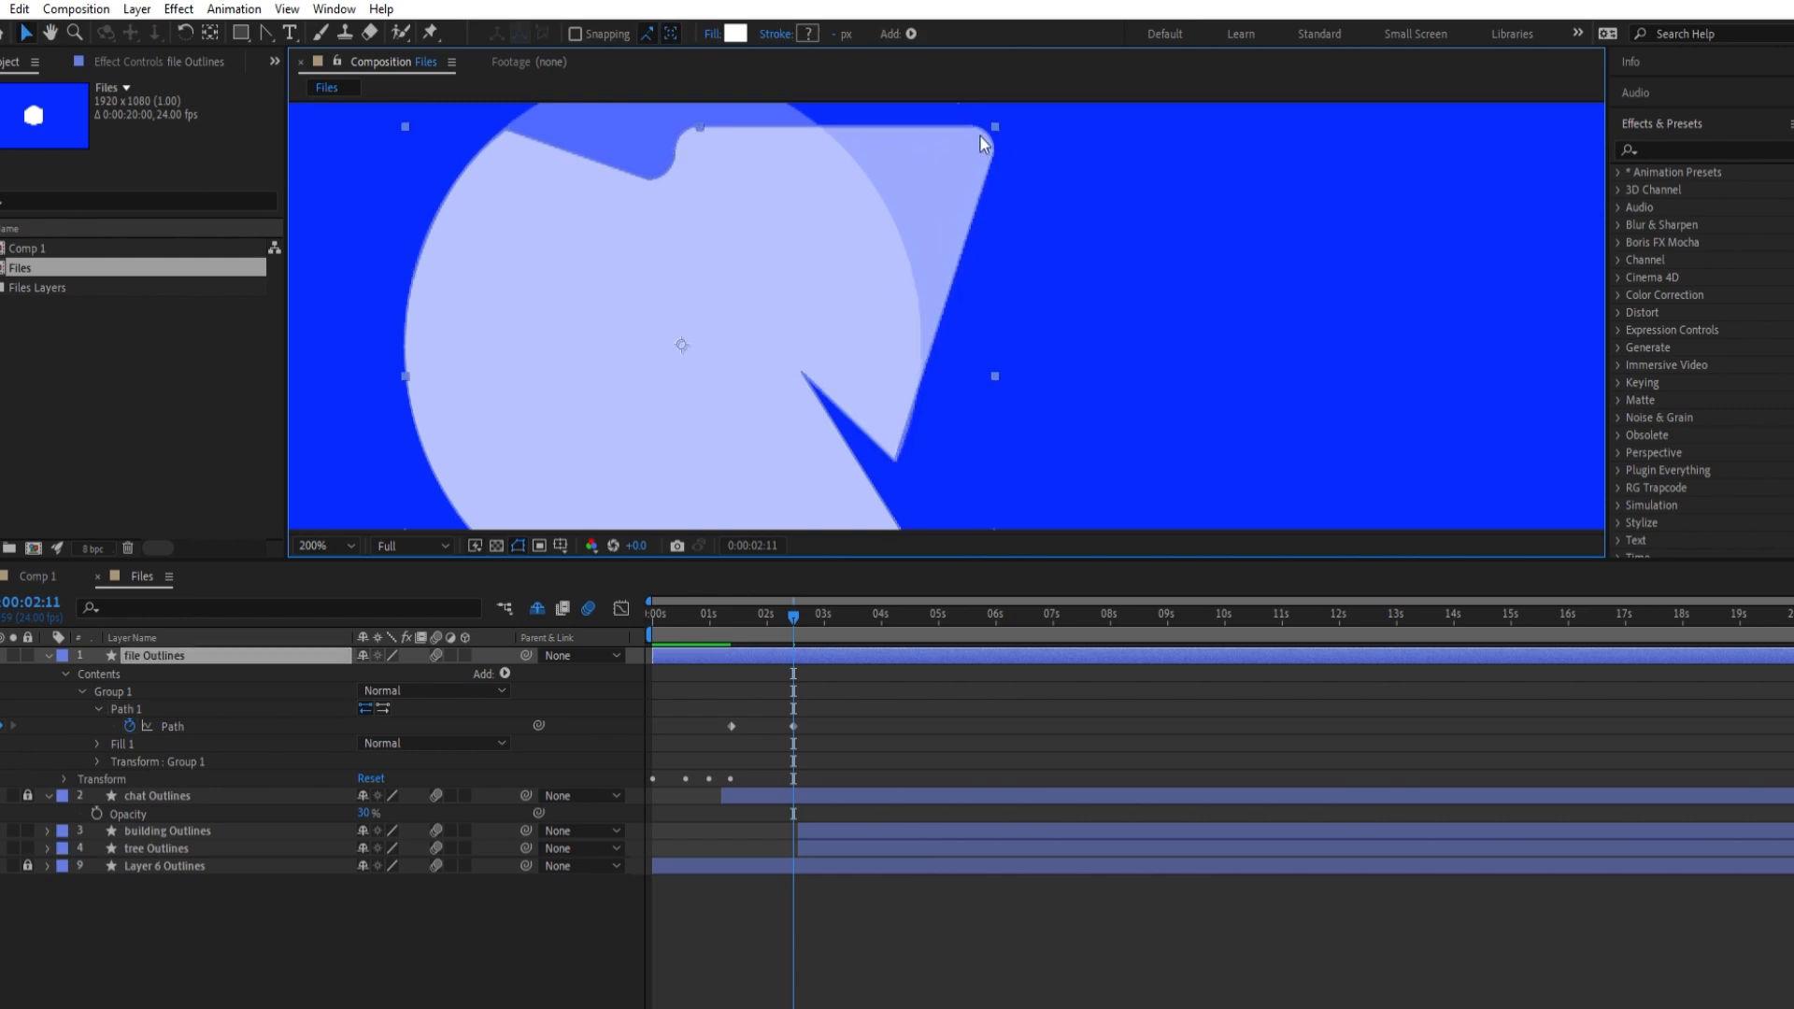
{"action": "left_click", "coordinate": [793, 727]}
{"action": "left_click", "coordinate": [994, 147]}
{"action": "left_click_drag", "start_coordinate": [995, 147], "coordinate": [922, 251]}
{"action": "scroll", "coordinate": [921, 327], "scroll_direction": "up", "scroll_amount": 2}
{"action": "key", "text": "g"}
{"action": "key", "text": "space"}
{"action": "left_click_drag", "start_coordinate": [937, 332], "coordinate": [907, 224]}
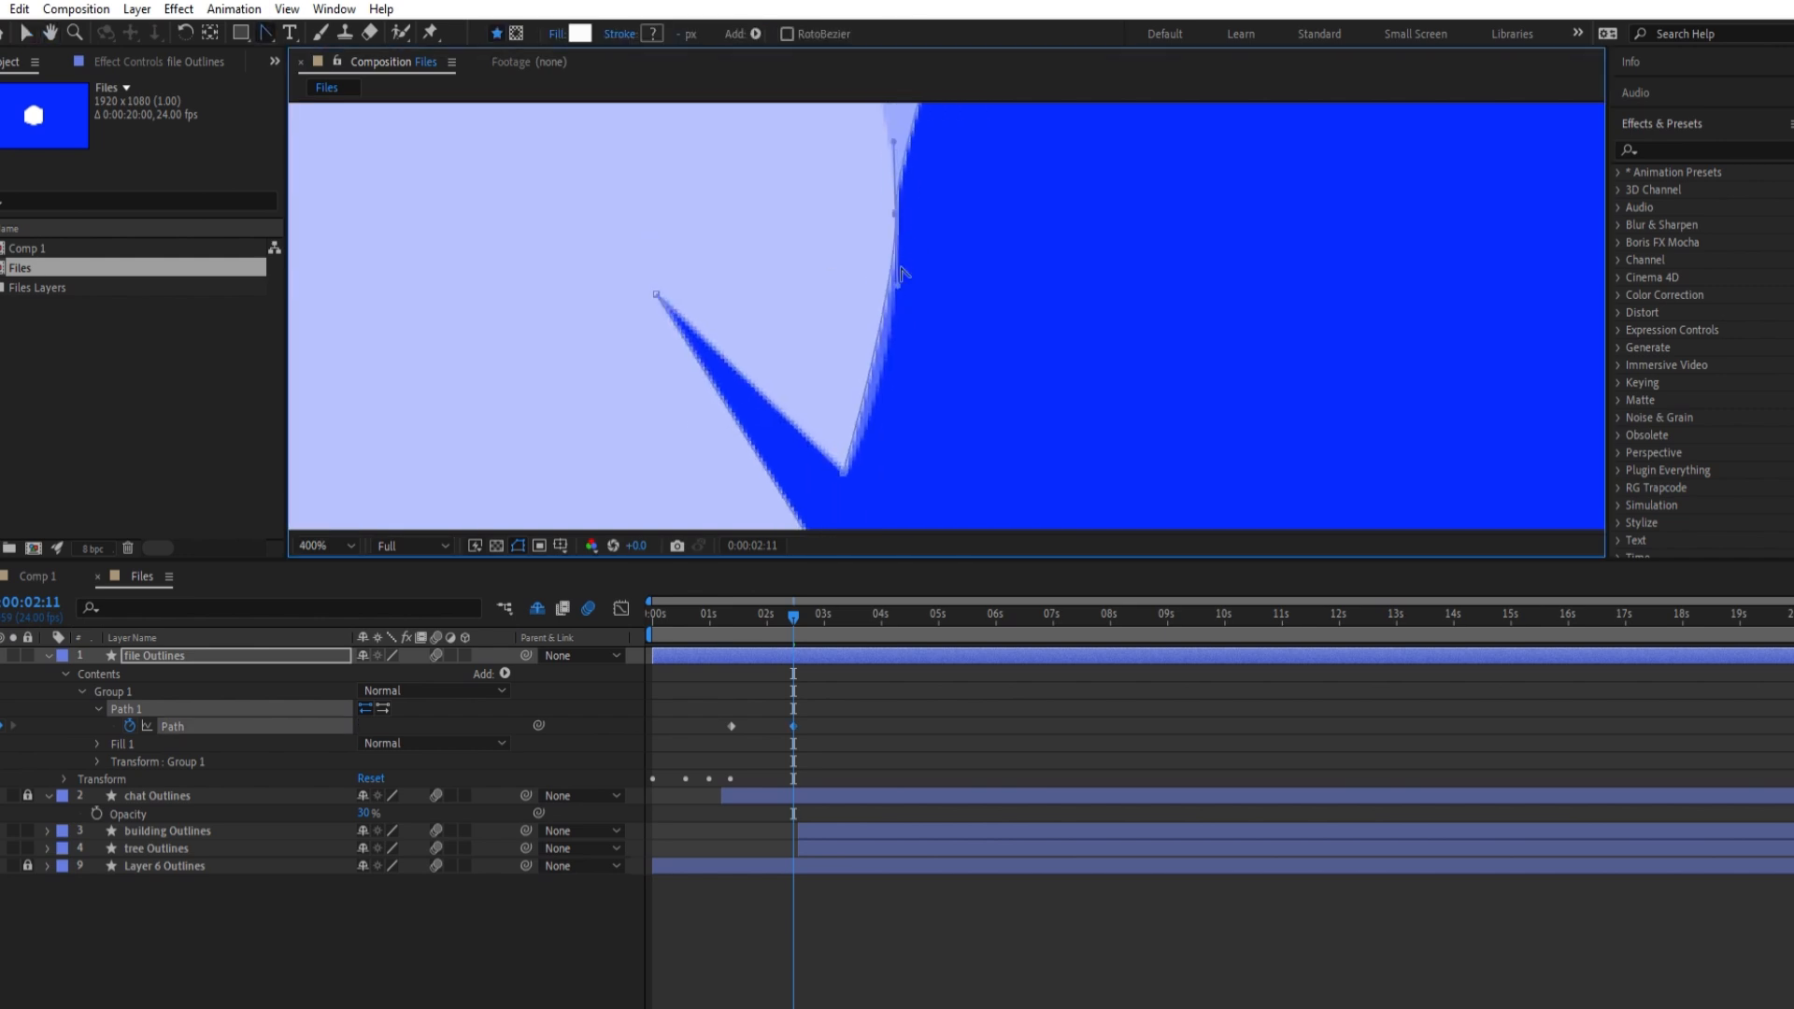
Curve the folder's top-right point on the circle's upper-right edge and adjust the handles toward the circle's right side
{"action": "scroll", "coordinate": [890, 271], "scroll_direction": "down", "scroll_amount": 4}
{"action": "key", "text": "v"}
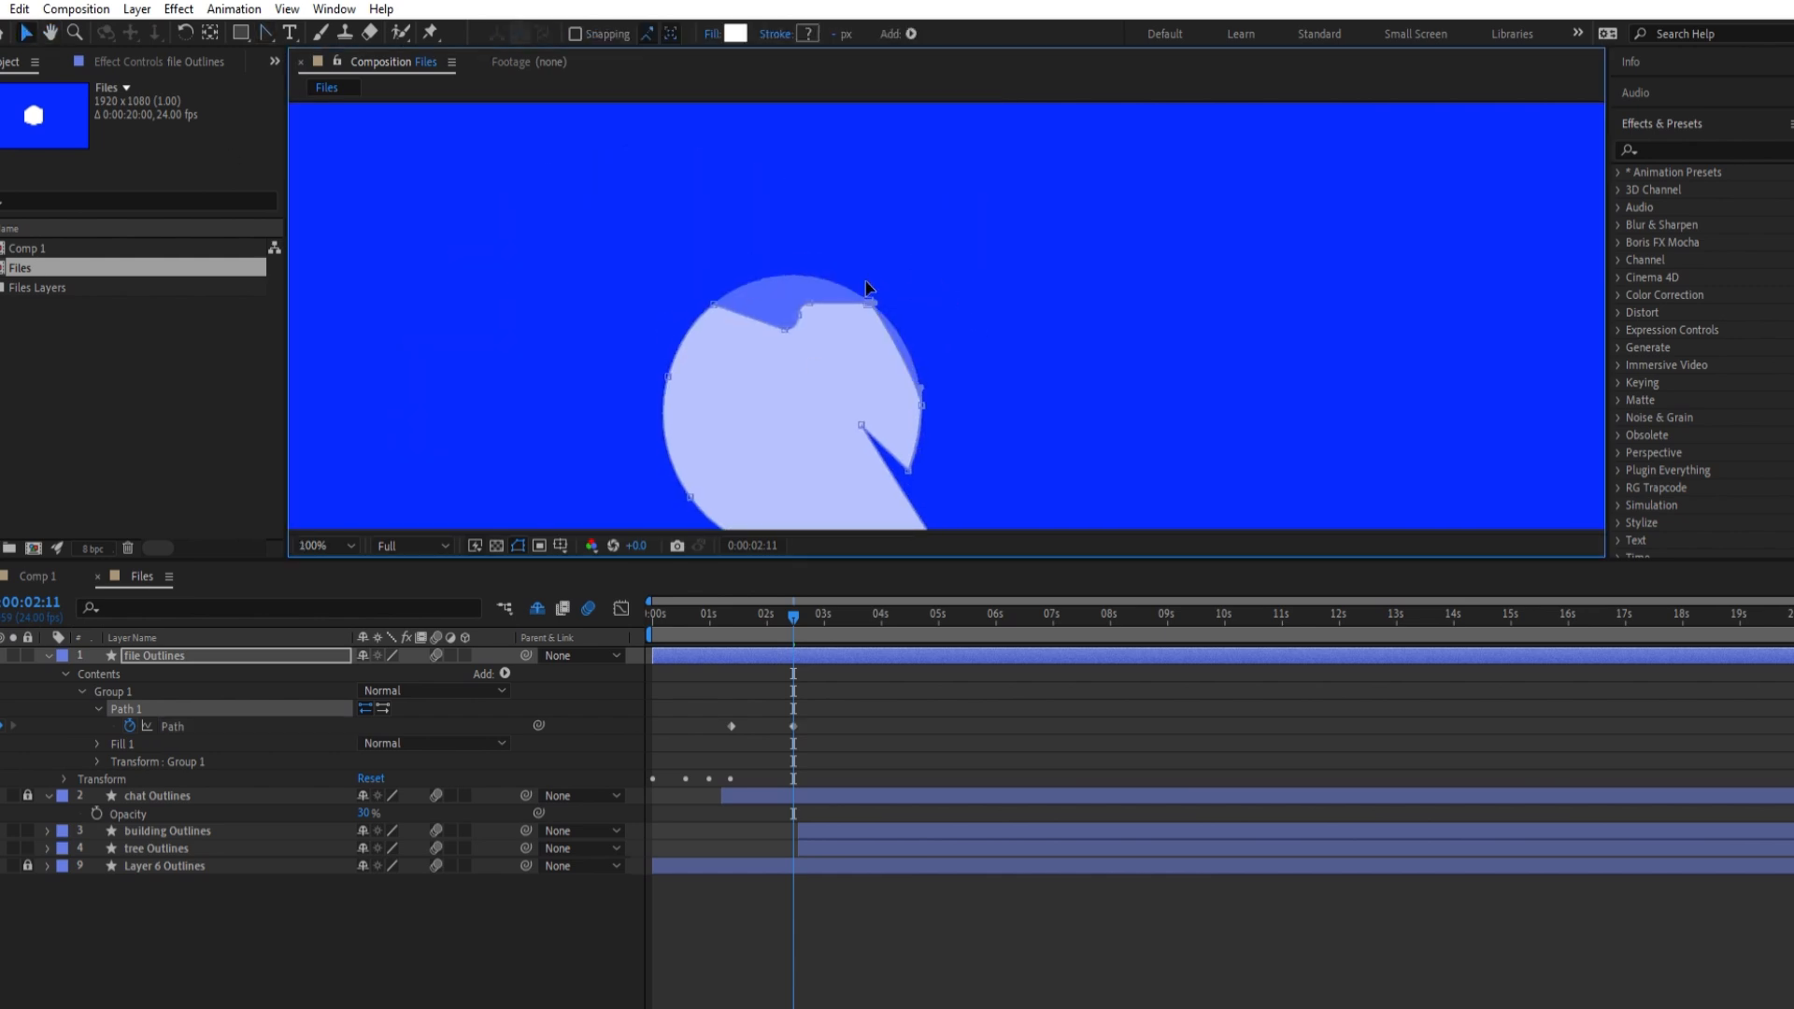
{"action": "scroll", "coordinate": [867, 285], "scroll_direction": "up", "scroll_amount": 5}
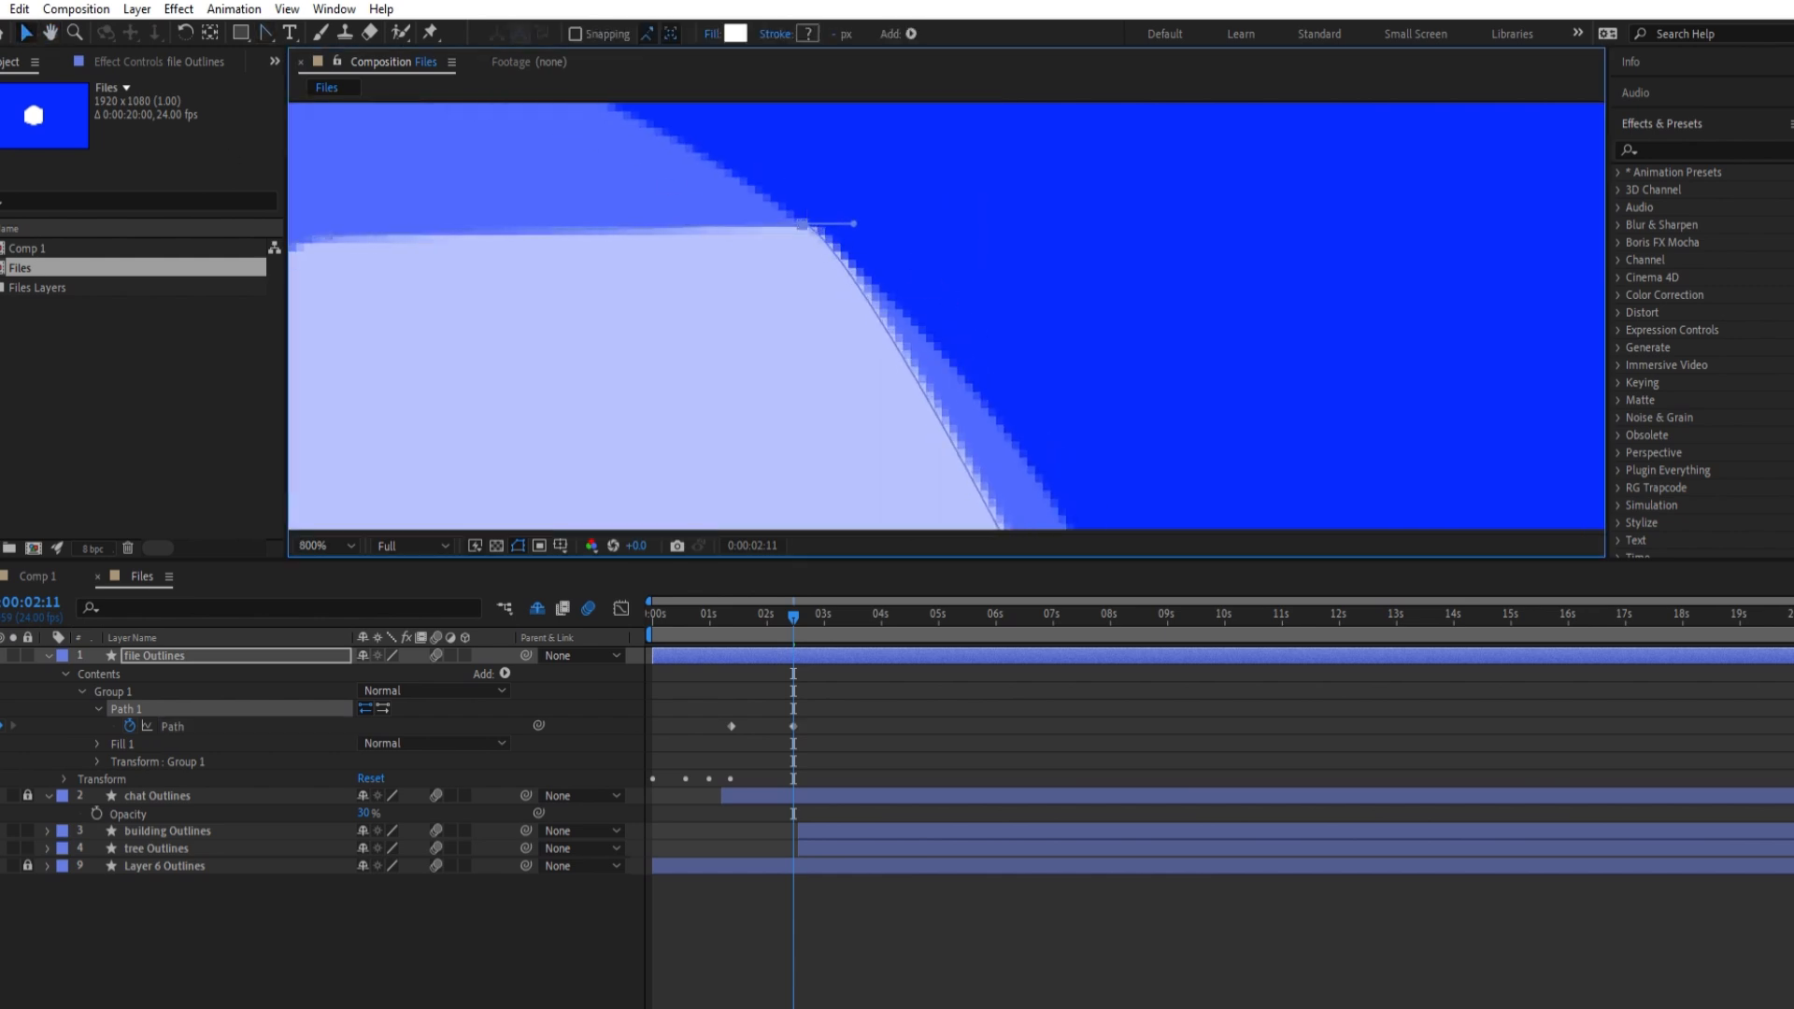
{"action": "key", "text": "g"}
{"action": "left_click_drag", "start_coordinate": [809, 224], "coordinate": [725, 140]}
{"action": "scroll", "coordinate": [793, 172], "scroll_direction": "down", "scroll_amount": 3}
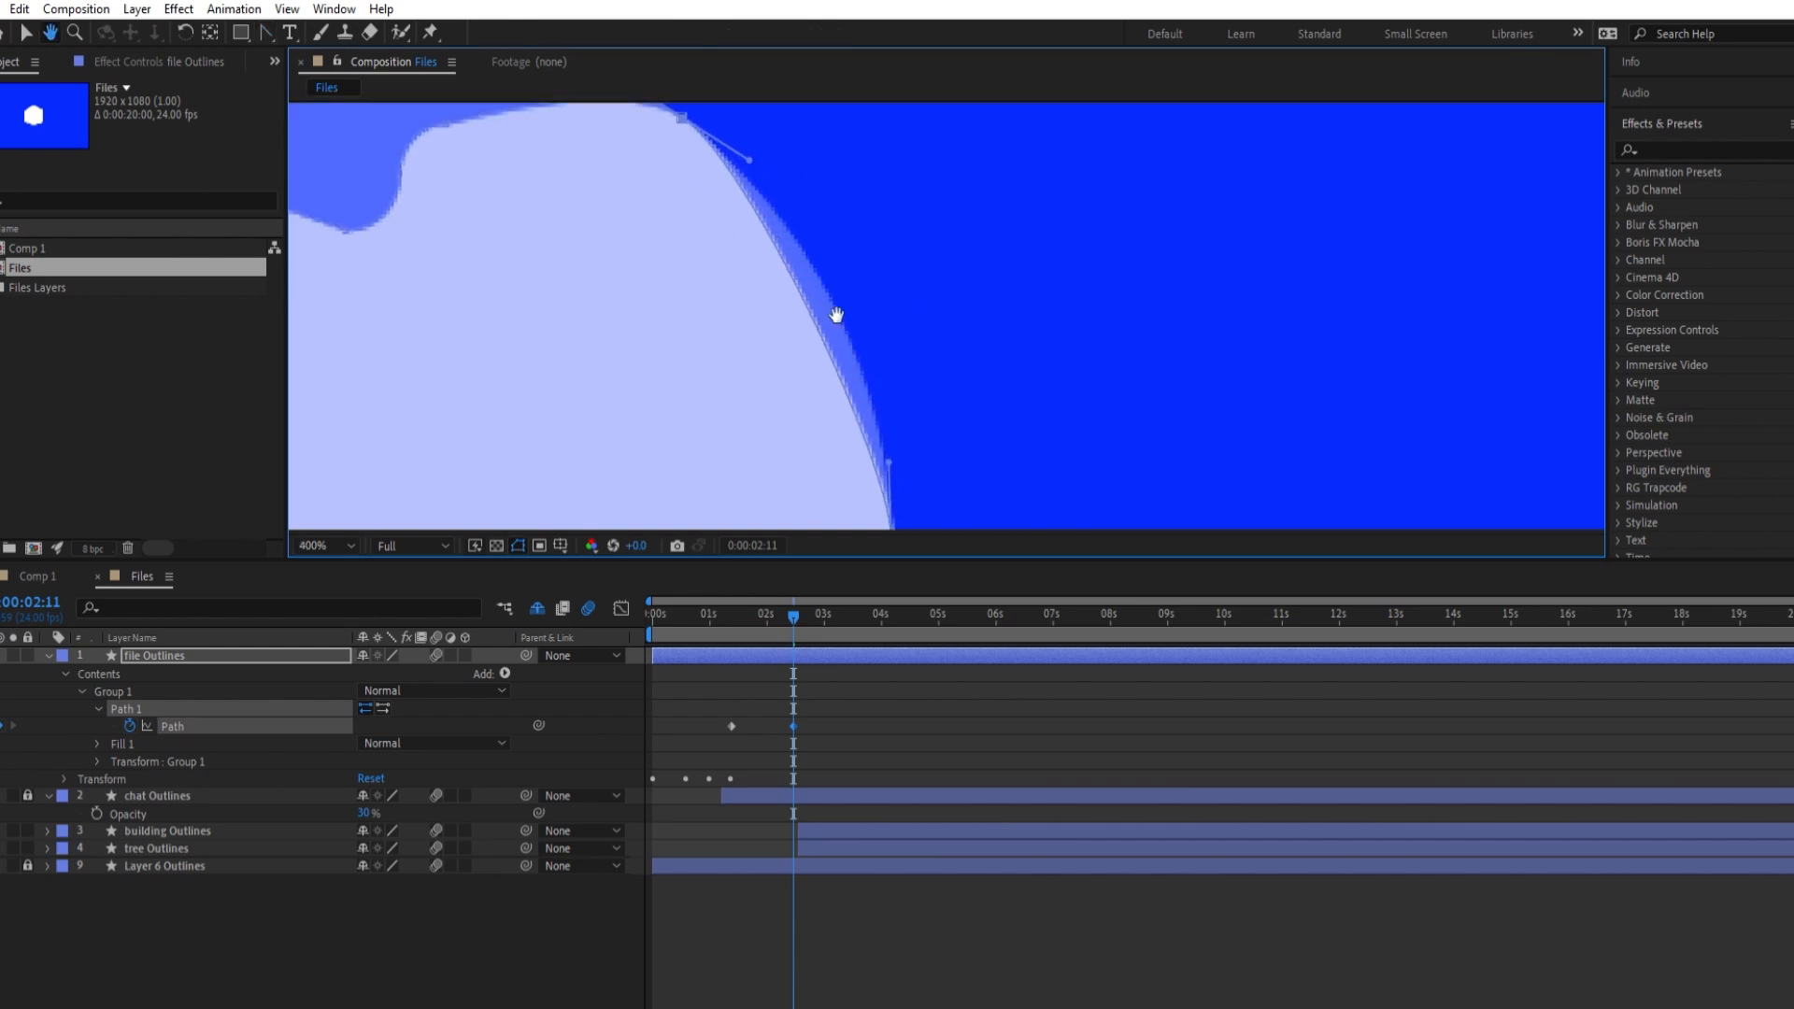
{"action": "scroll", "coordinate": [845, 298], "scroll_direction": "up", "scroll_amount": 2}
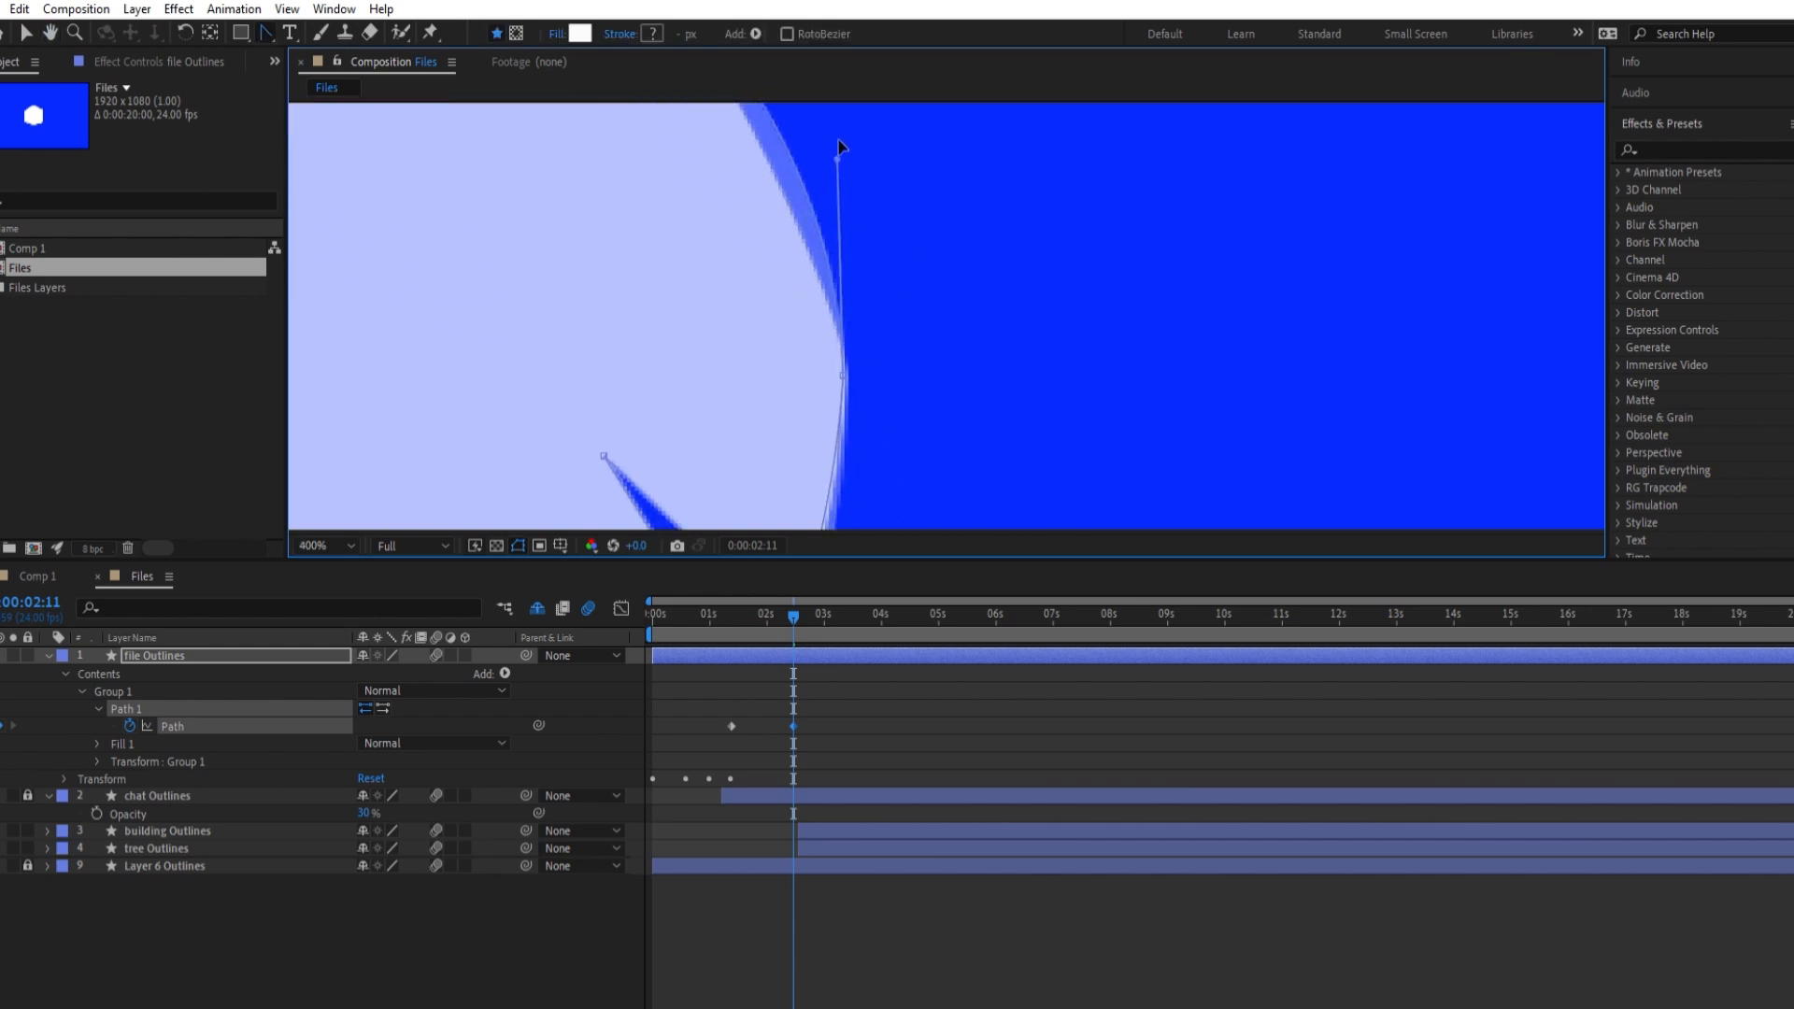
{"action": "left_click_drag", "start_coordinate": [839, 140], "coordinate": [837, 160]}
Place the folder tab's top-left point at the top of the circle and curve the segment toward the upper-right point
{"action": "left_click_drag", "start_coordinate": [720, 112], "coordinate": [849, 187]}
{"action": "scroll", "coordinate": [845, 230], "scroll_direction": "down", "scroll_amount": 2}
{"action": "scroll", "coordinate": [845, 229], "scroll_direction": "up", "scroll_amount": 1}
{"action": "left_click_drag", "start_coordinate": [654, 126], "coordinate": [760, 201]}
{"action": "left_click", "coordinate": [27, 33]}
{"action": "scroll", "coordinate": [762, 206], "scroll_direction": "up", "scroll_amount": 3}
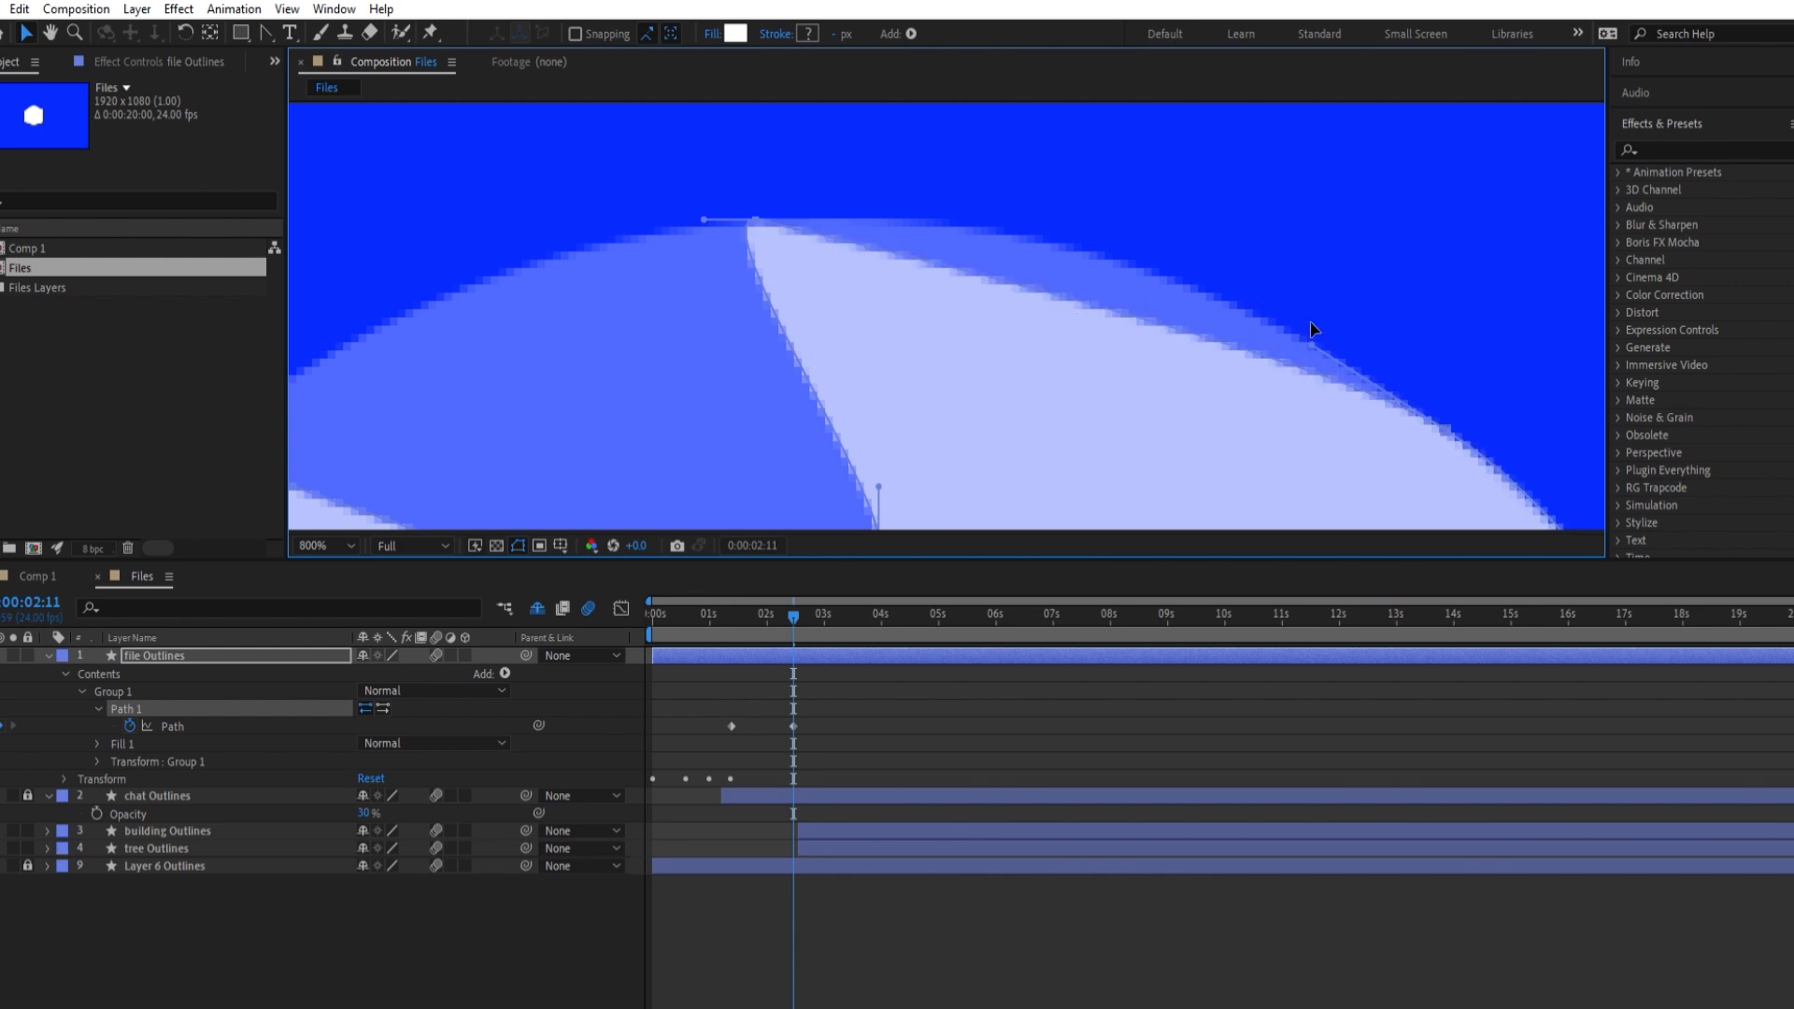
{"action": "key", "text": "g"}
{"action": "left_click_drag", "start_coordinate": [1304, 311], "coordinate": [1153, 190]}
Move the upper point of the tab's inner curve onto the circle's upper-left edge
{"action": "scroll", "coordinate": [1142, 223], "scroll_direction": "down", "scroll_amount": 3}
{"action": "scroll", "coordinate": [1061, 248], "scroll_direction": "up", "scroll_amount": 1}
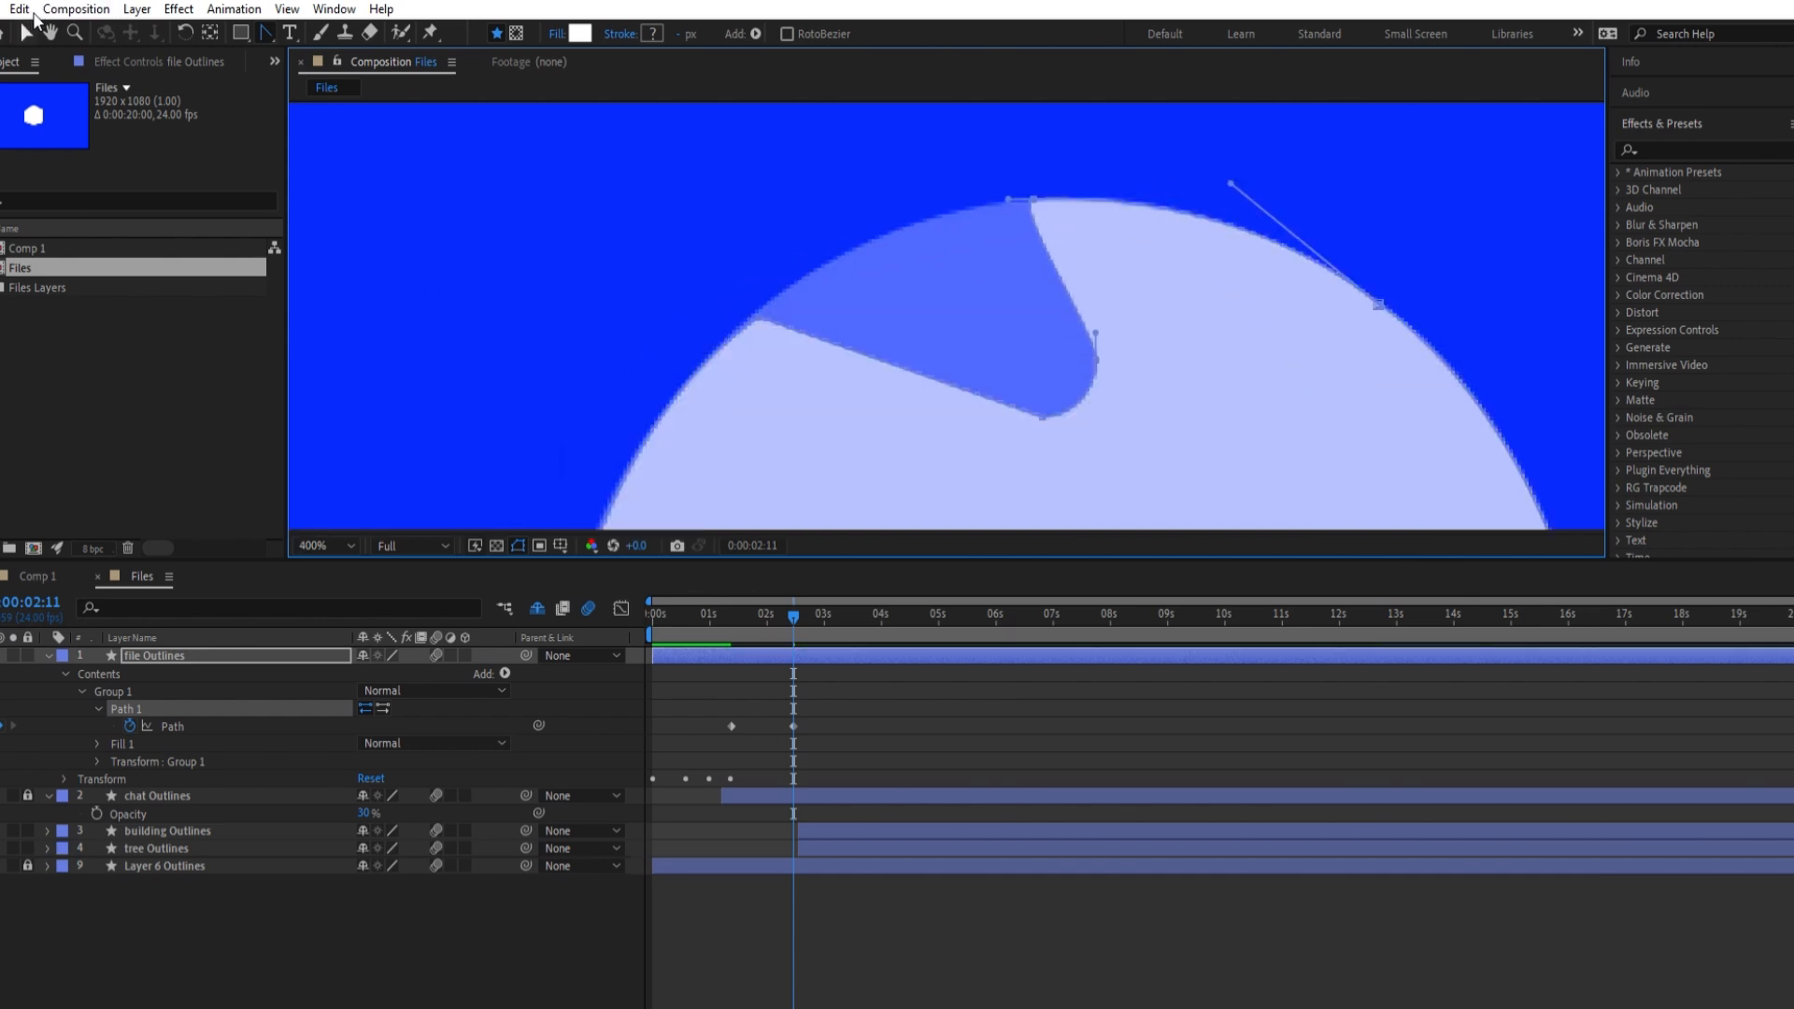
{"action": "key", "text": "v"}
{"action": "left_click_drag", "start_coordinate": [1095, 340], "coordinate": [781, 303]}
Delete the remaining inner tab point with the Pen tool and reselect the 2:11 Path keyframe
{"action": "key", "text": "g"}
{"action": "left_click", "coordinate": [1045, 412]}
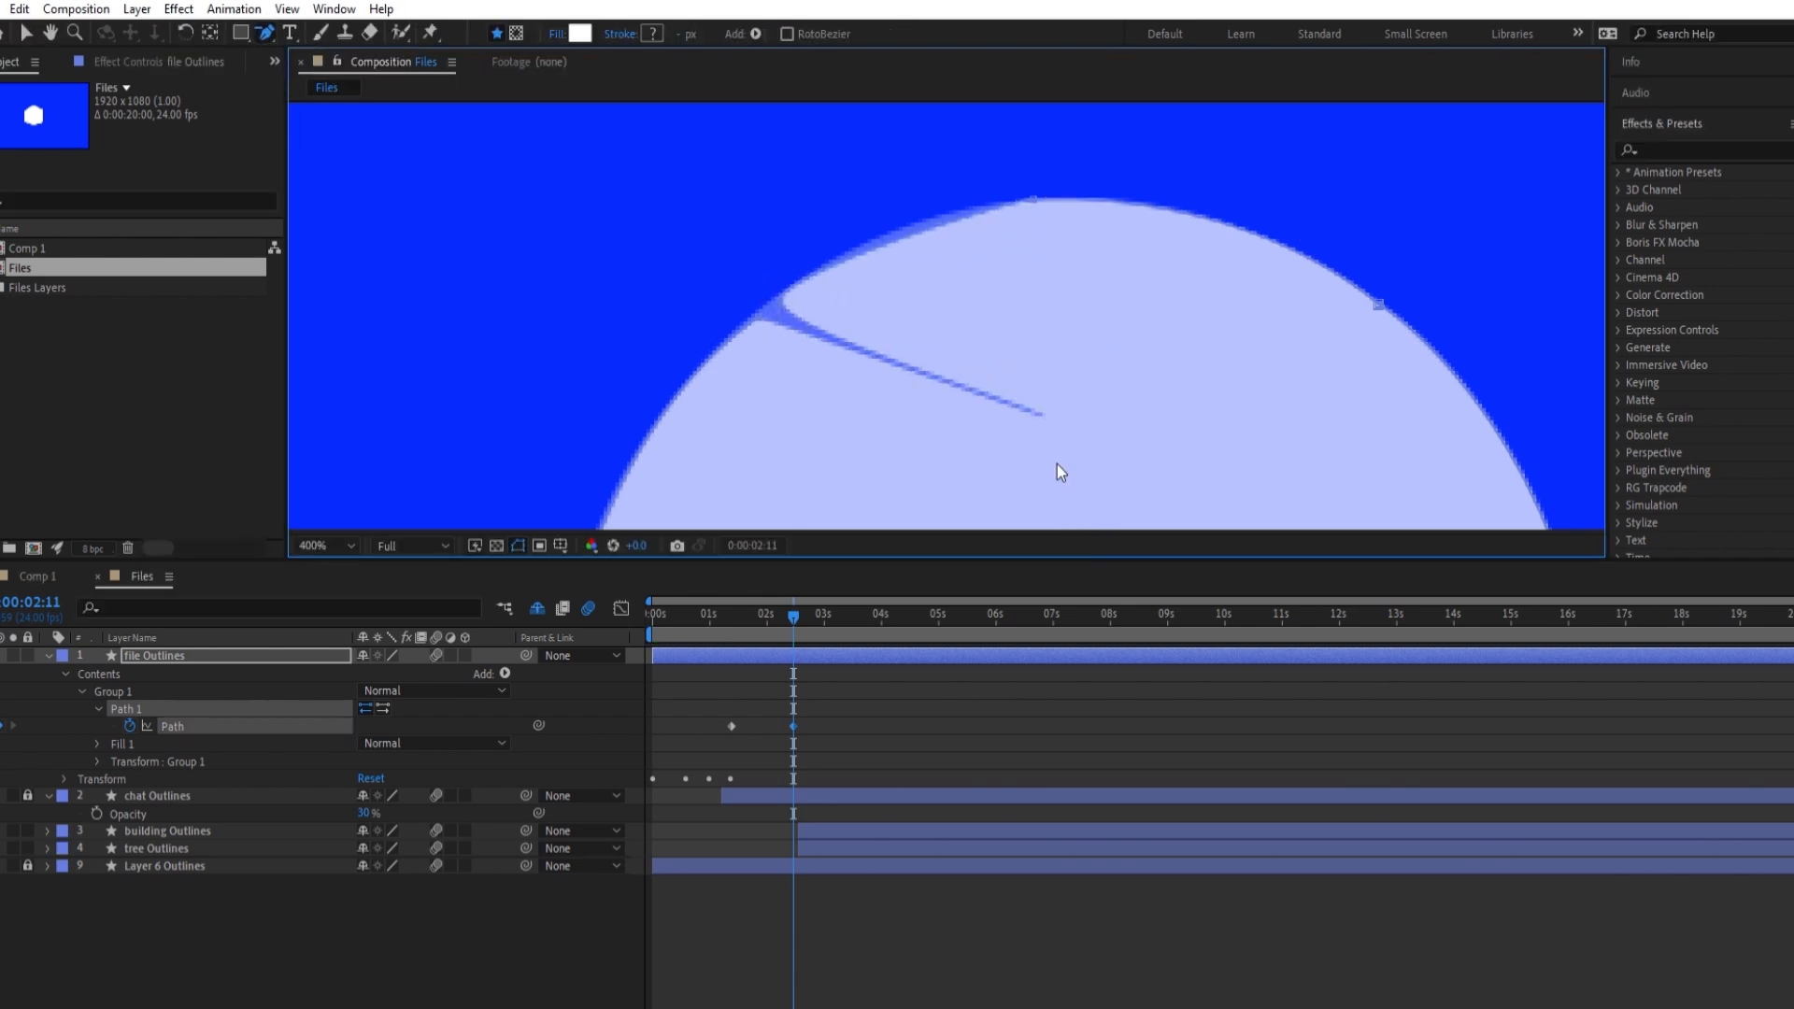
{"action": "left_click", "coordinate": [738, 656]}
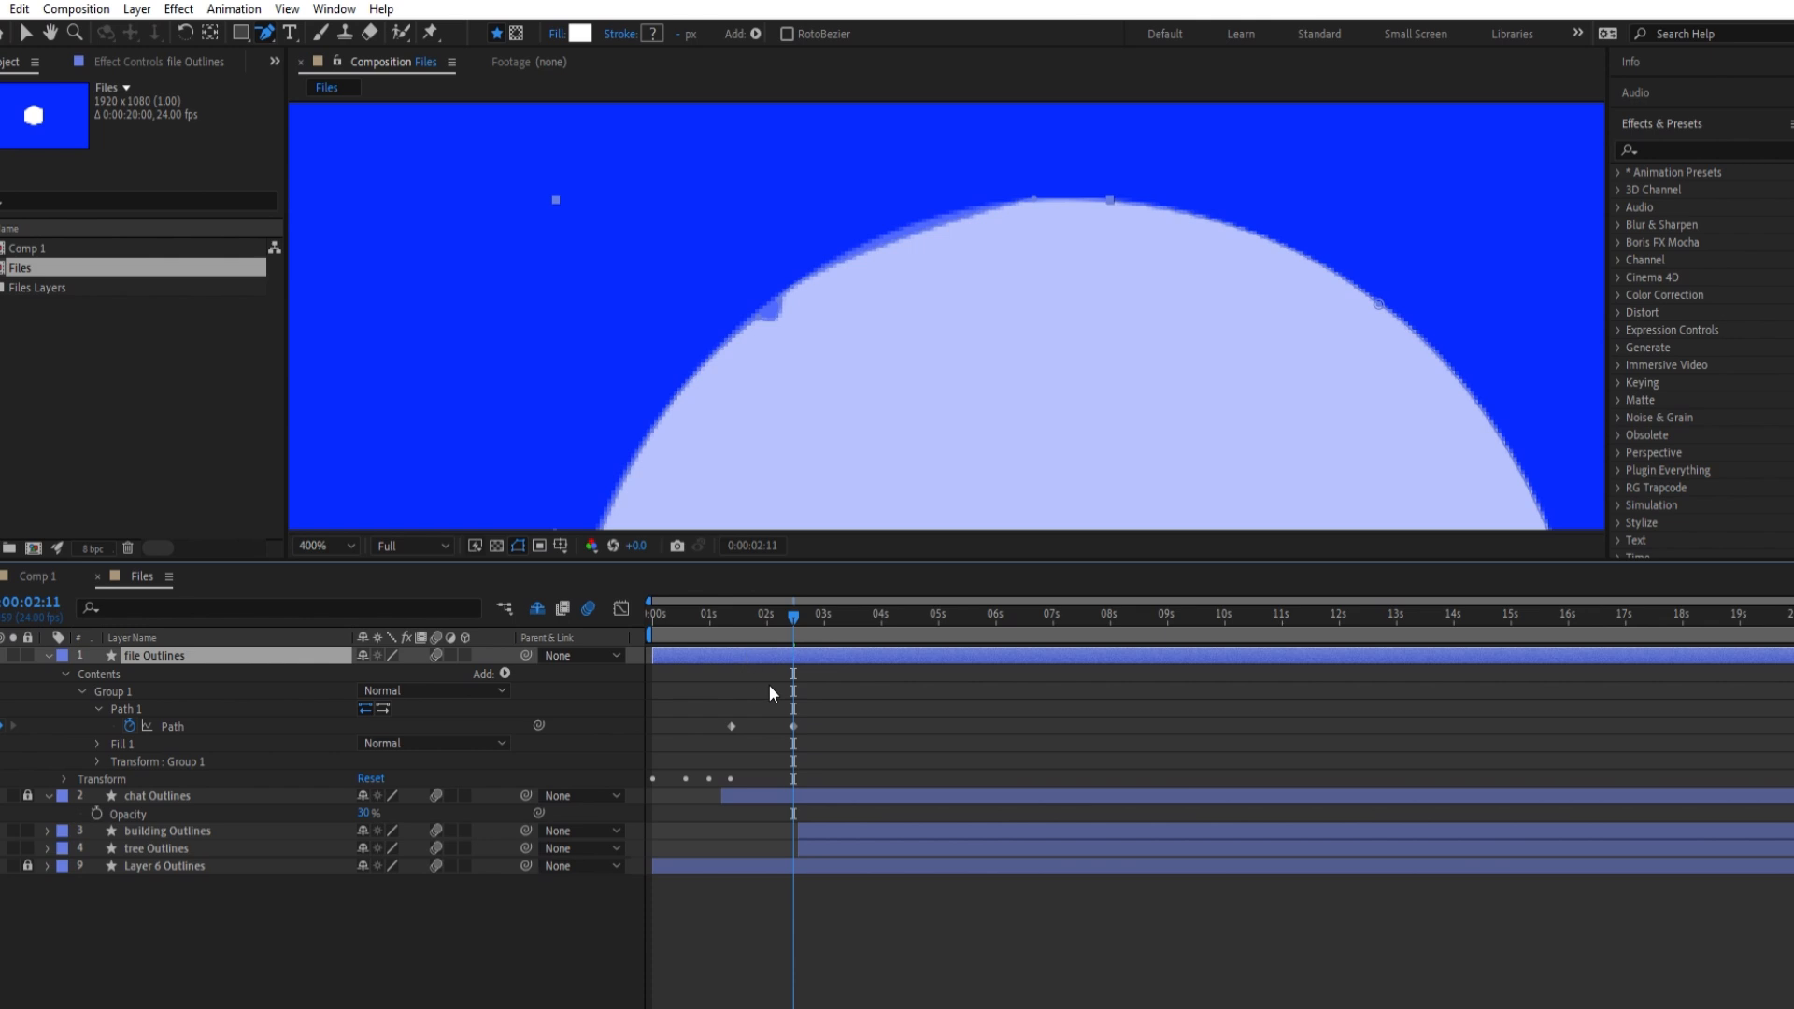
{"action": "left_click", "coordinate": [793, 726]}
{"action": "left_click", "coordinate": [26, 33]}
Reshape the upper-left tab point and its neighbouring handles to follow the circle's top-left arc
{"action": "left_click", "coordinate": [784, 293]}
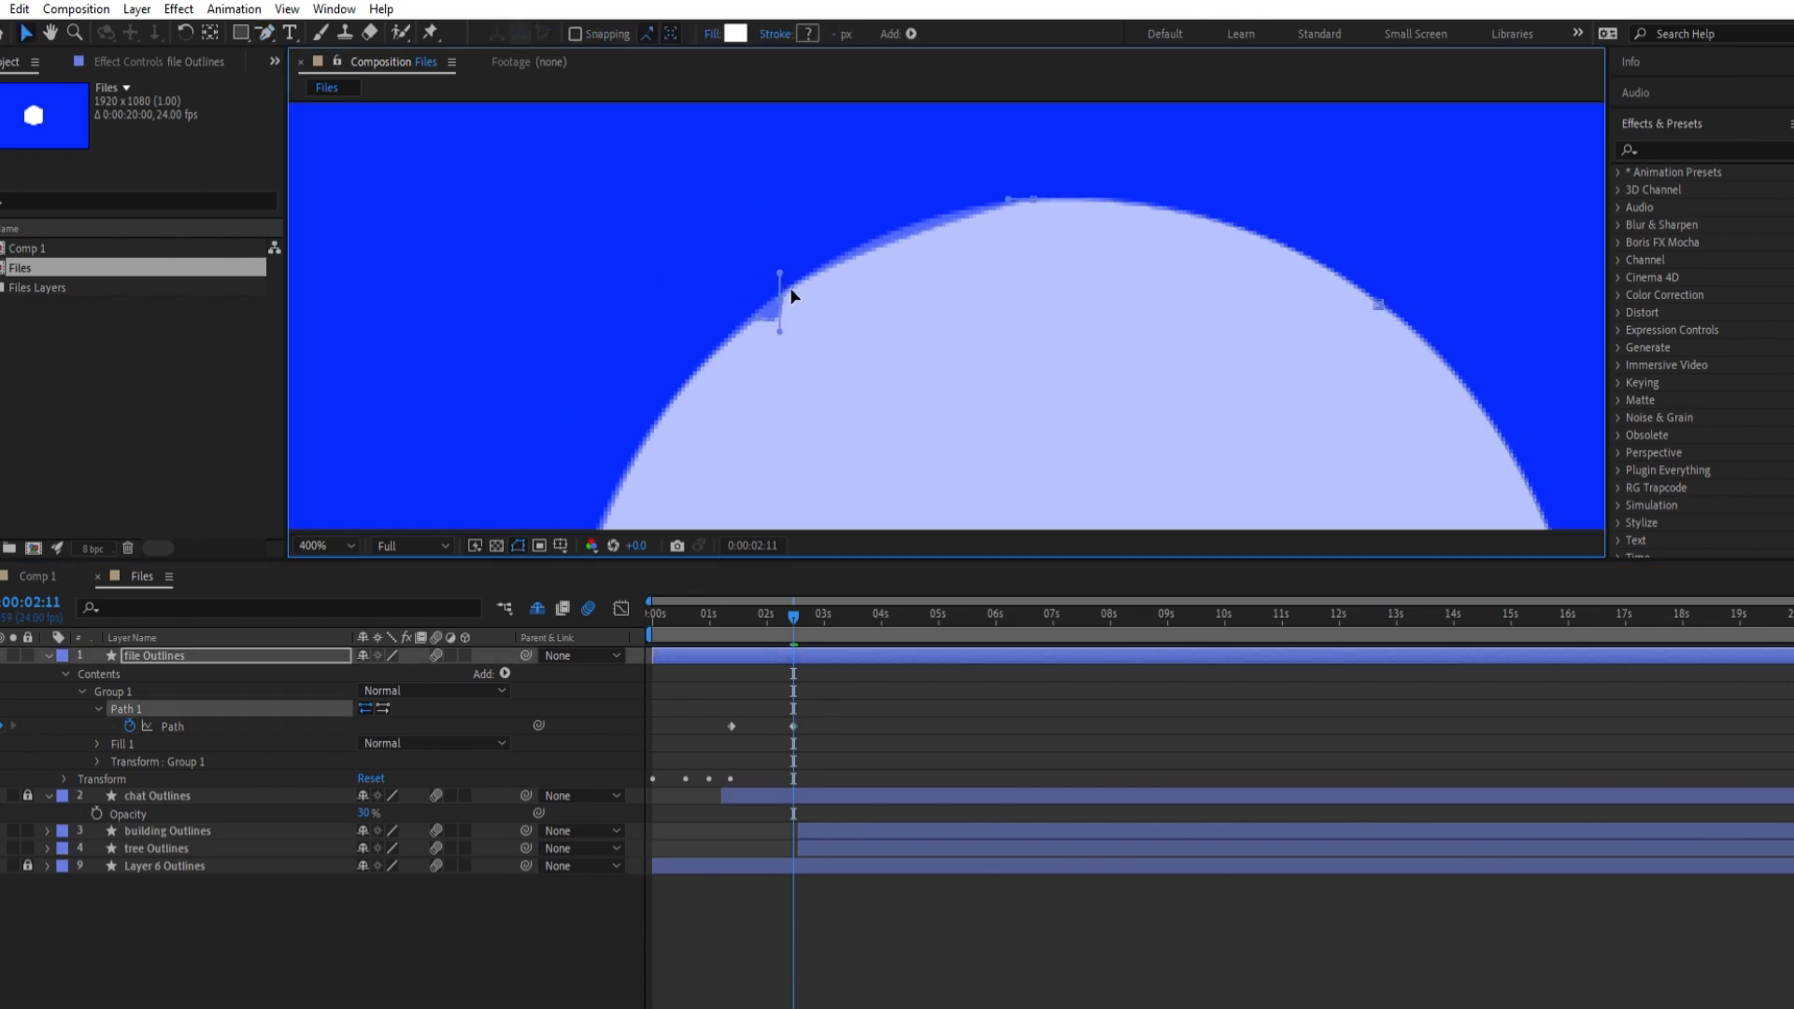
{"action": "scroll", "coordinate": [789, 292], "scroll_direction": "up", "scroll_amount": 1}
{"action": "left_click_drag", "start_coordinate": [769, 270], "coordinate": [841, 216]}
{"action": "left_click_drag", "start_coordinate": [841, 280], "coordinate": [757, 279]}
{"action": "left_click_drag", "start_coordinate": [990, 251], "coordinate": [904, 337]}
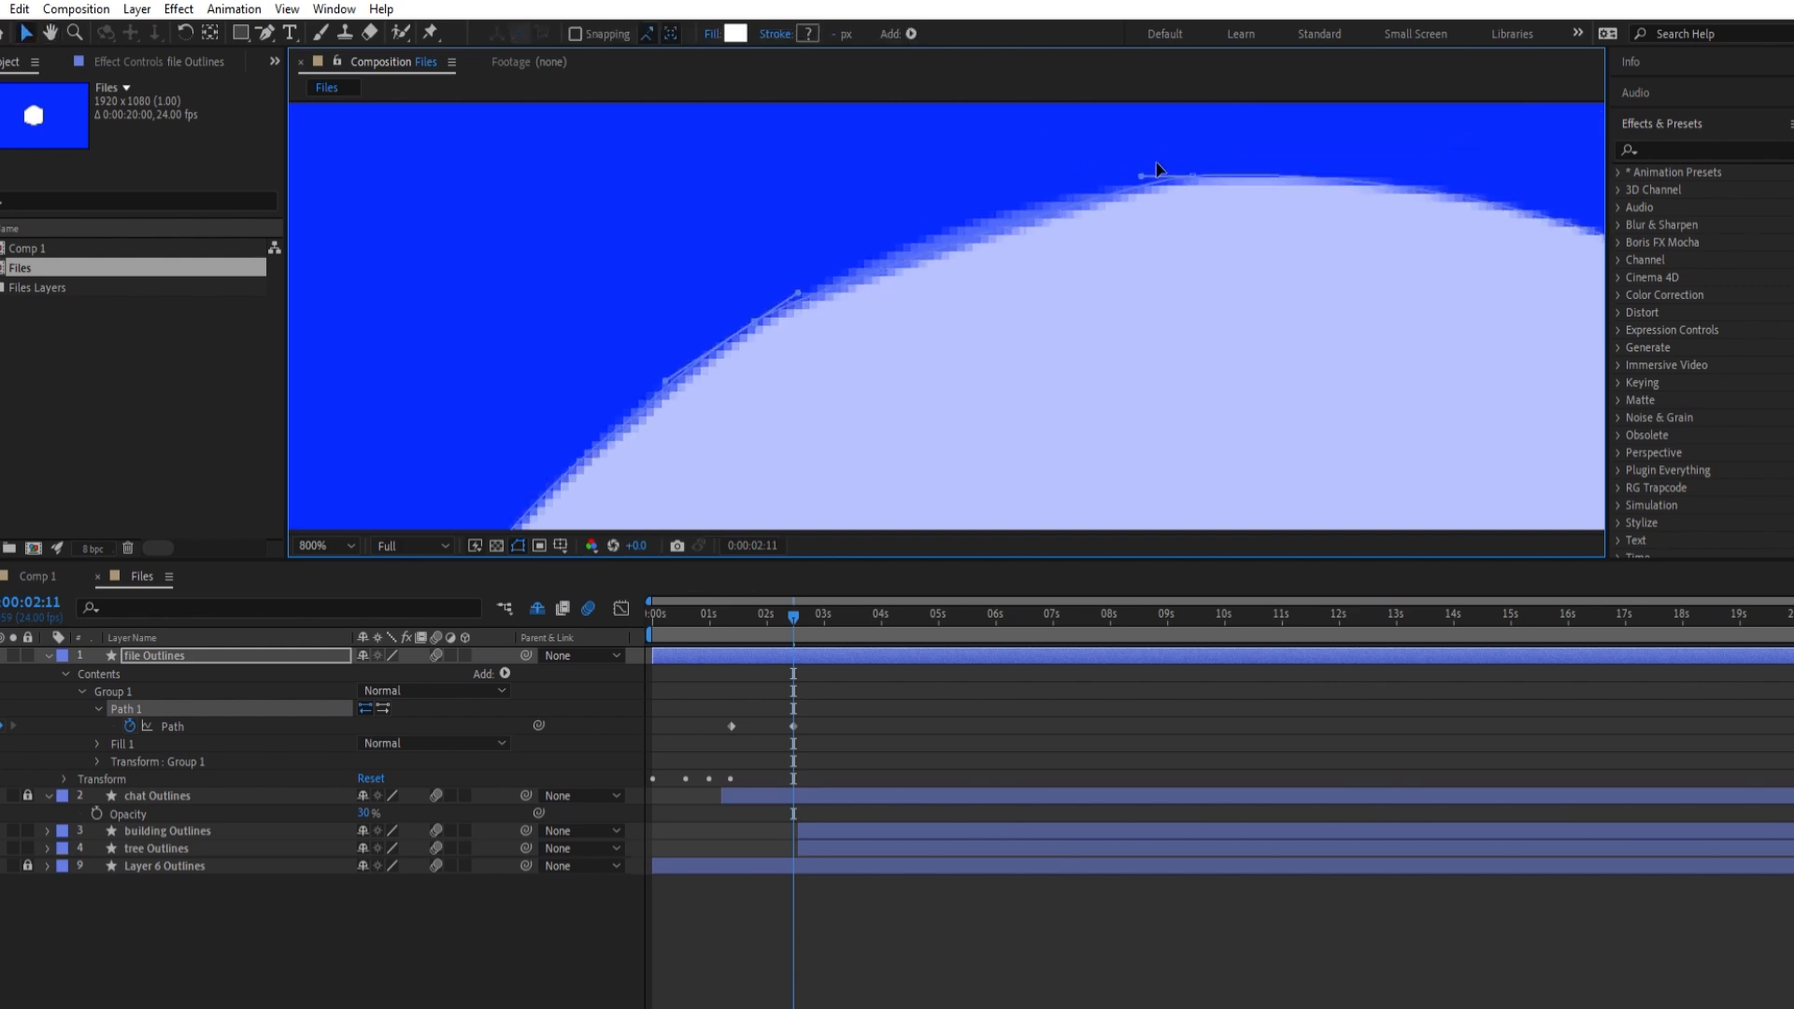
{"action": "left_click_drag", "start_coordinate": [1077, 174], "coordinate": [981, 177]}
{"action": "key", "text": "slash"}
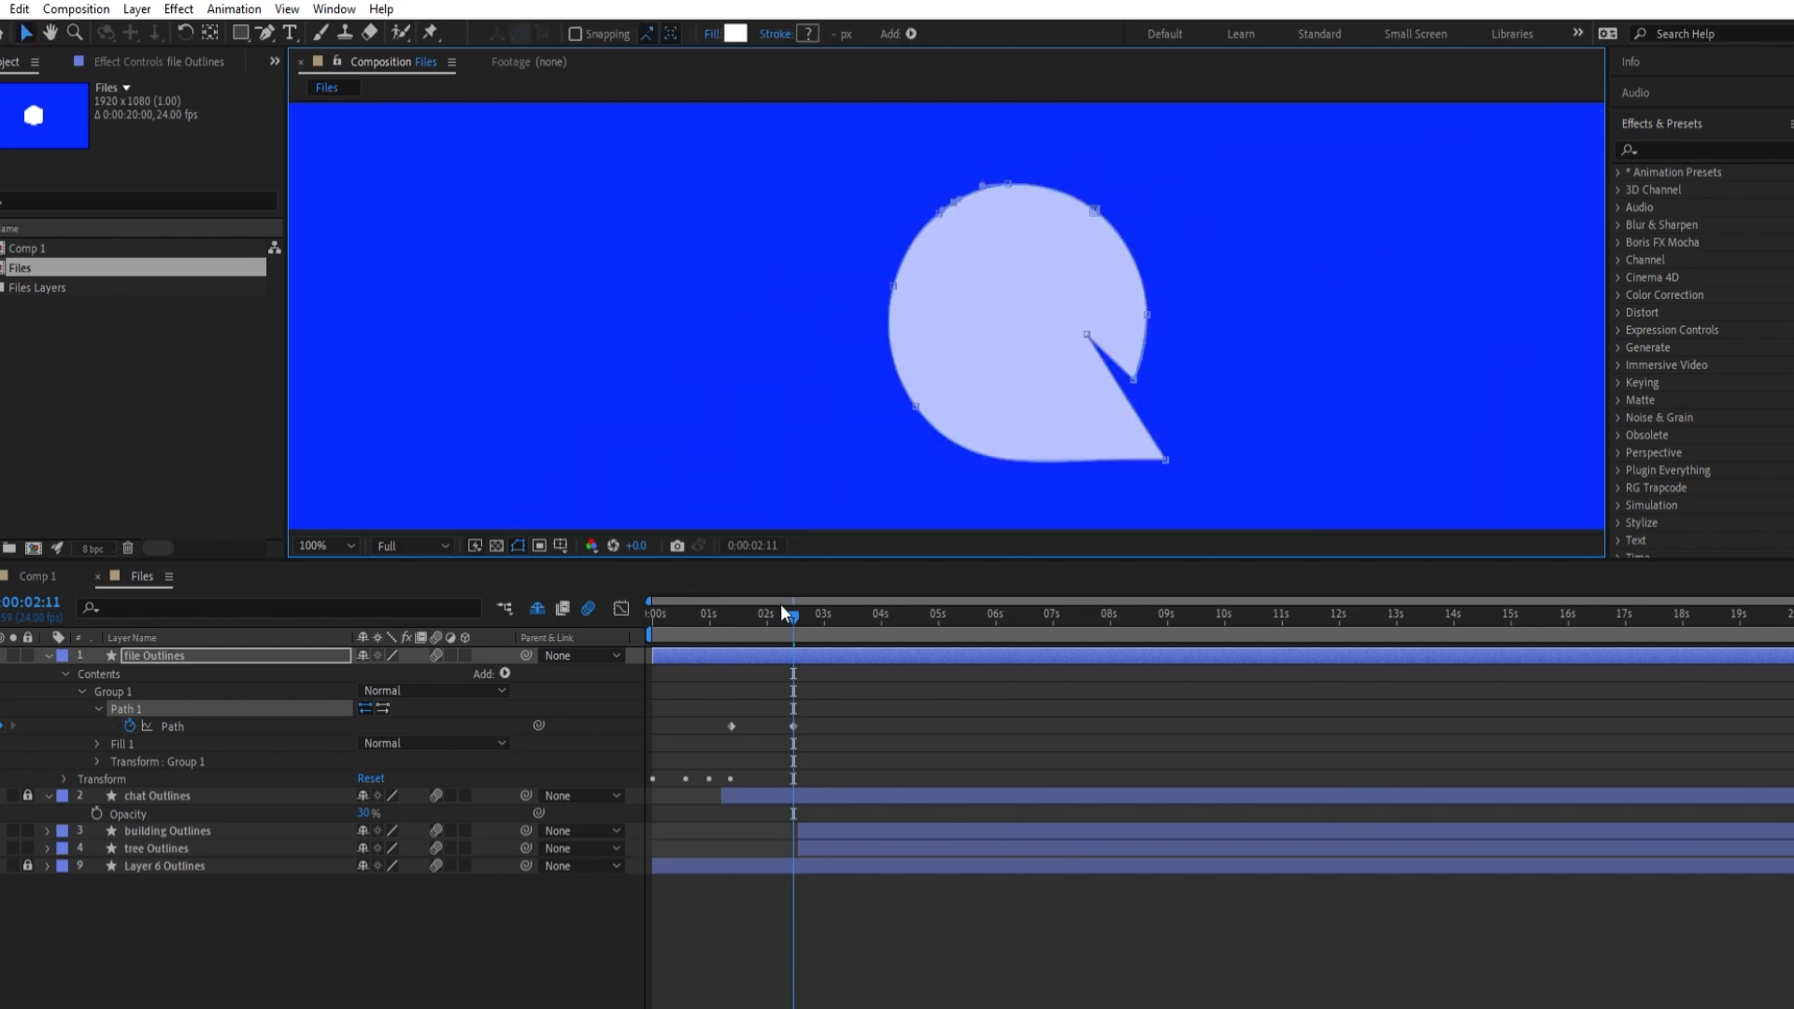
Set the file Outlines layer's opacity to 100% and play back the morph from the start
{"action": "key", "text": "Home"}
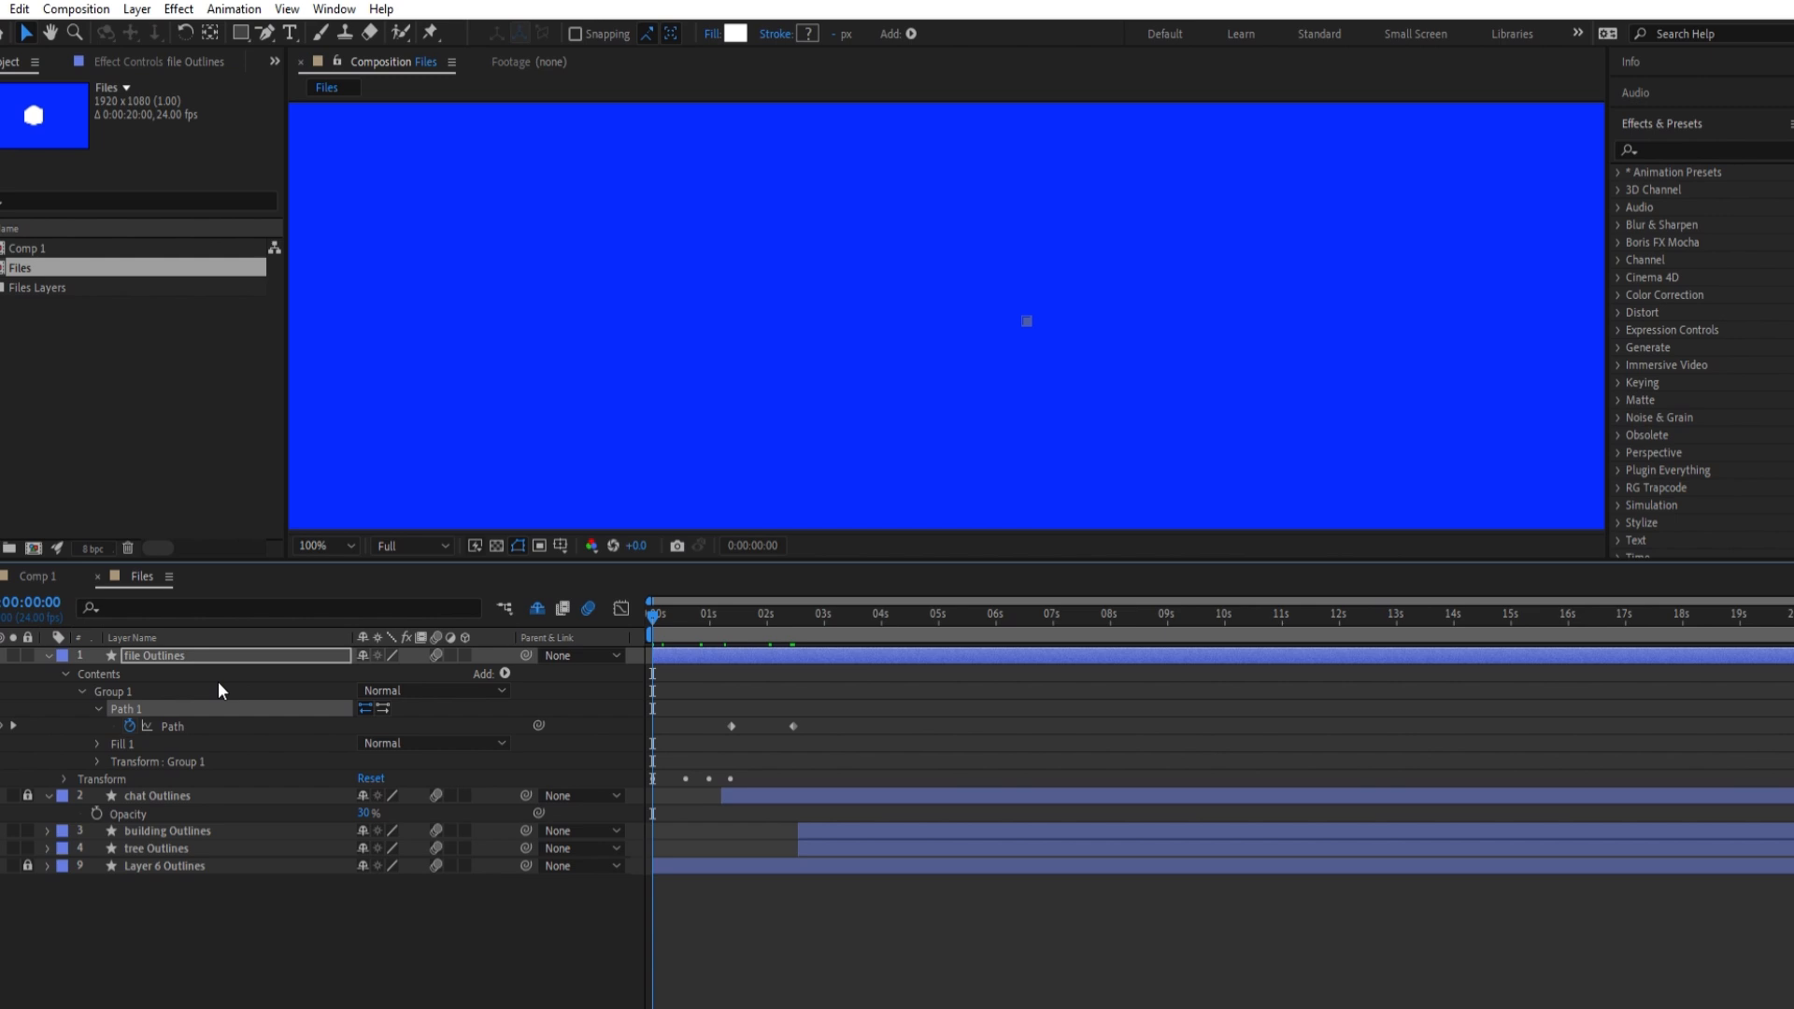
{"action": "key", "text": "t"}
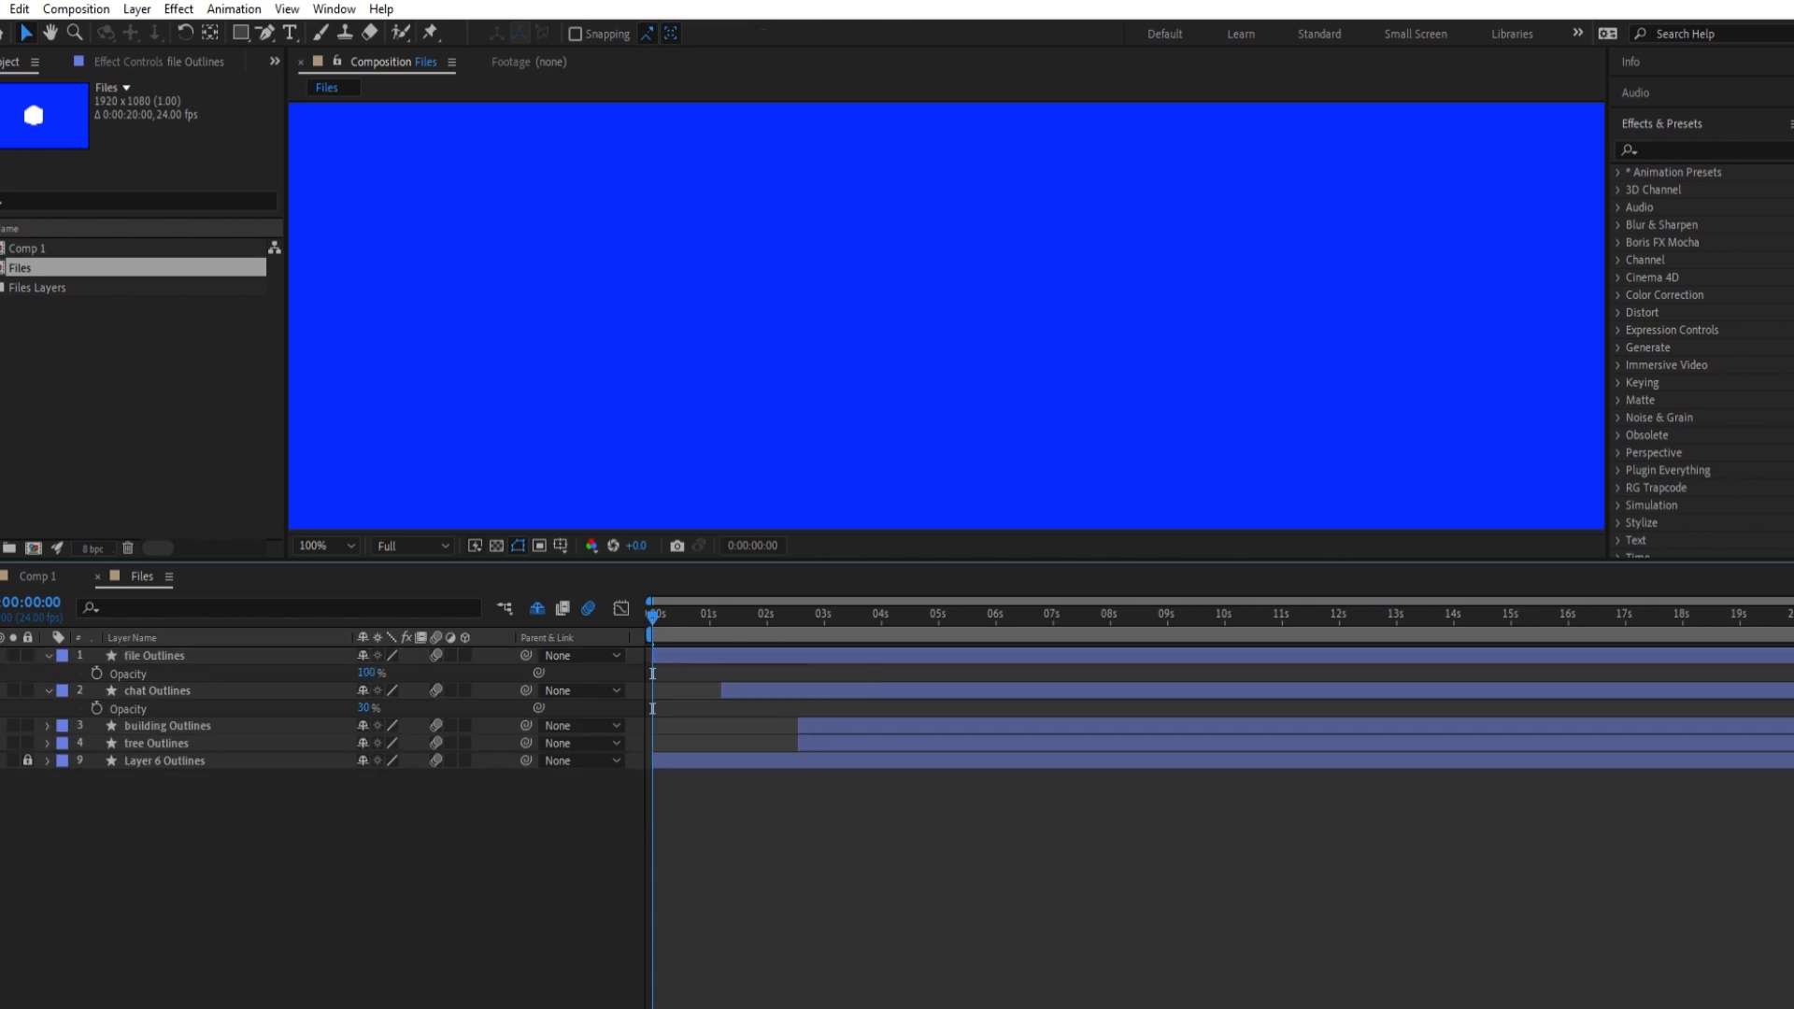
{"action": "key", "text": "space"}
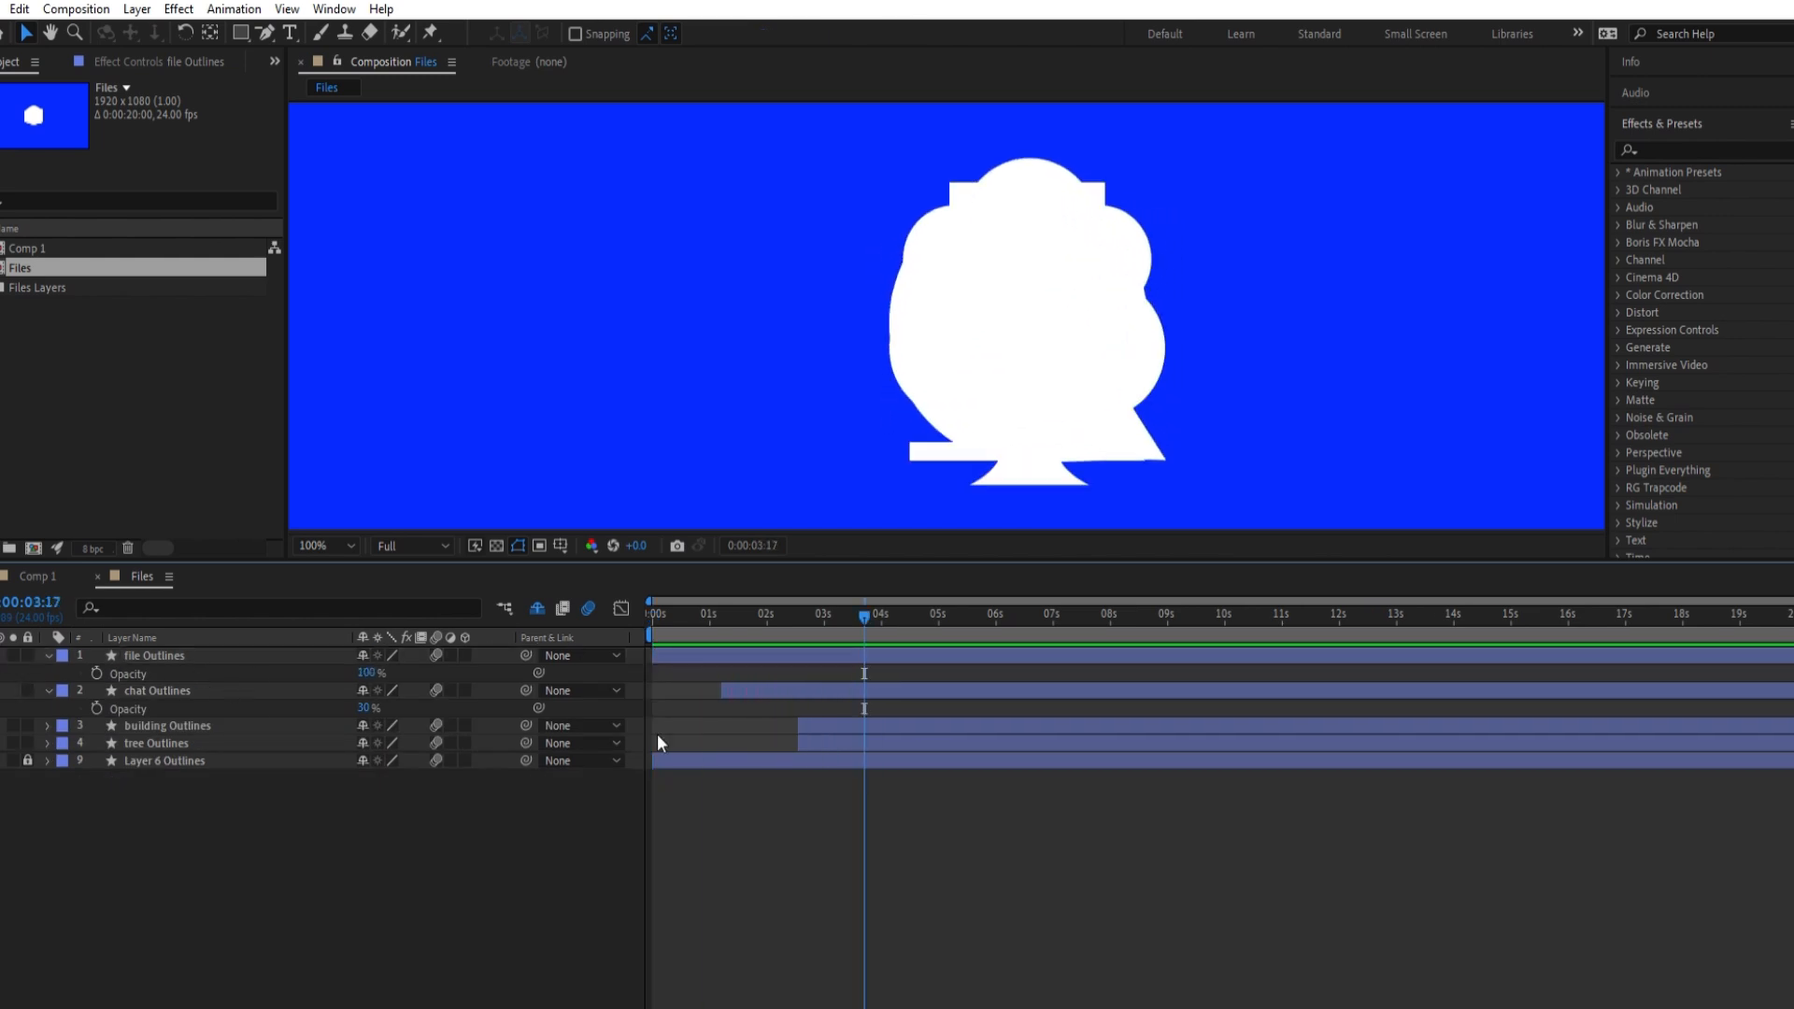
{"action": "left_click", "coordinate": [686, 600]}
{"action": "mouse_move", "coordinate": [688, 601]}
{"action": "left_mouse_down"}
{"action": "mouse_move", "coordinate": [738, 598]}
{"action": "mouse_move", "coordinate": [691, 590]}
{"action": "mouse_move", "coordinate": [715, 596]}
{"action": "left_mouse_up"}
Undo the opacity change and the path edits back to before the inner tab point was deleted
{"action": "key", "text": "ctrl+z"}
{"action": "key", "text": "ctrl+z"}
{"action": "key", "text": "ctrl+z"}
{"action": "key", "text": "ctrl+z"}
{"action": "key", "text": "ctrl+z"}
{"action": "key", "text": "ctrl+z"}
{"action": "key", "text": "ctrl+z"}
{"action": "key", "text": "ctrl+z"}
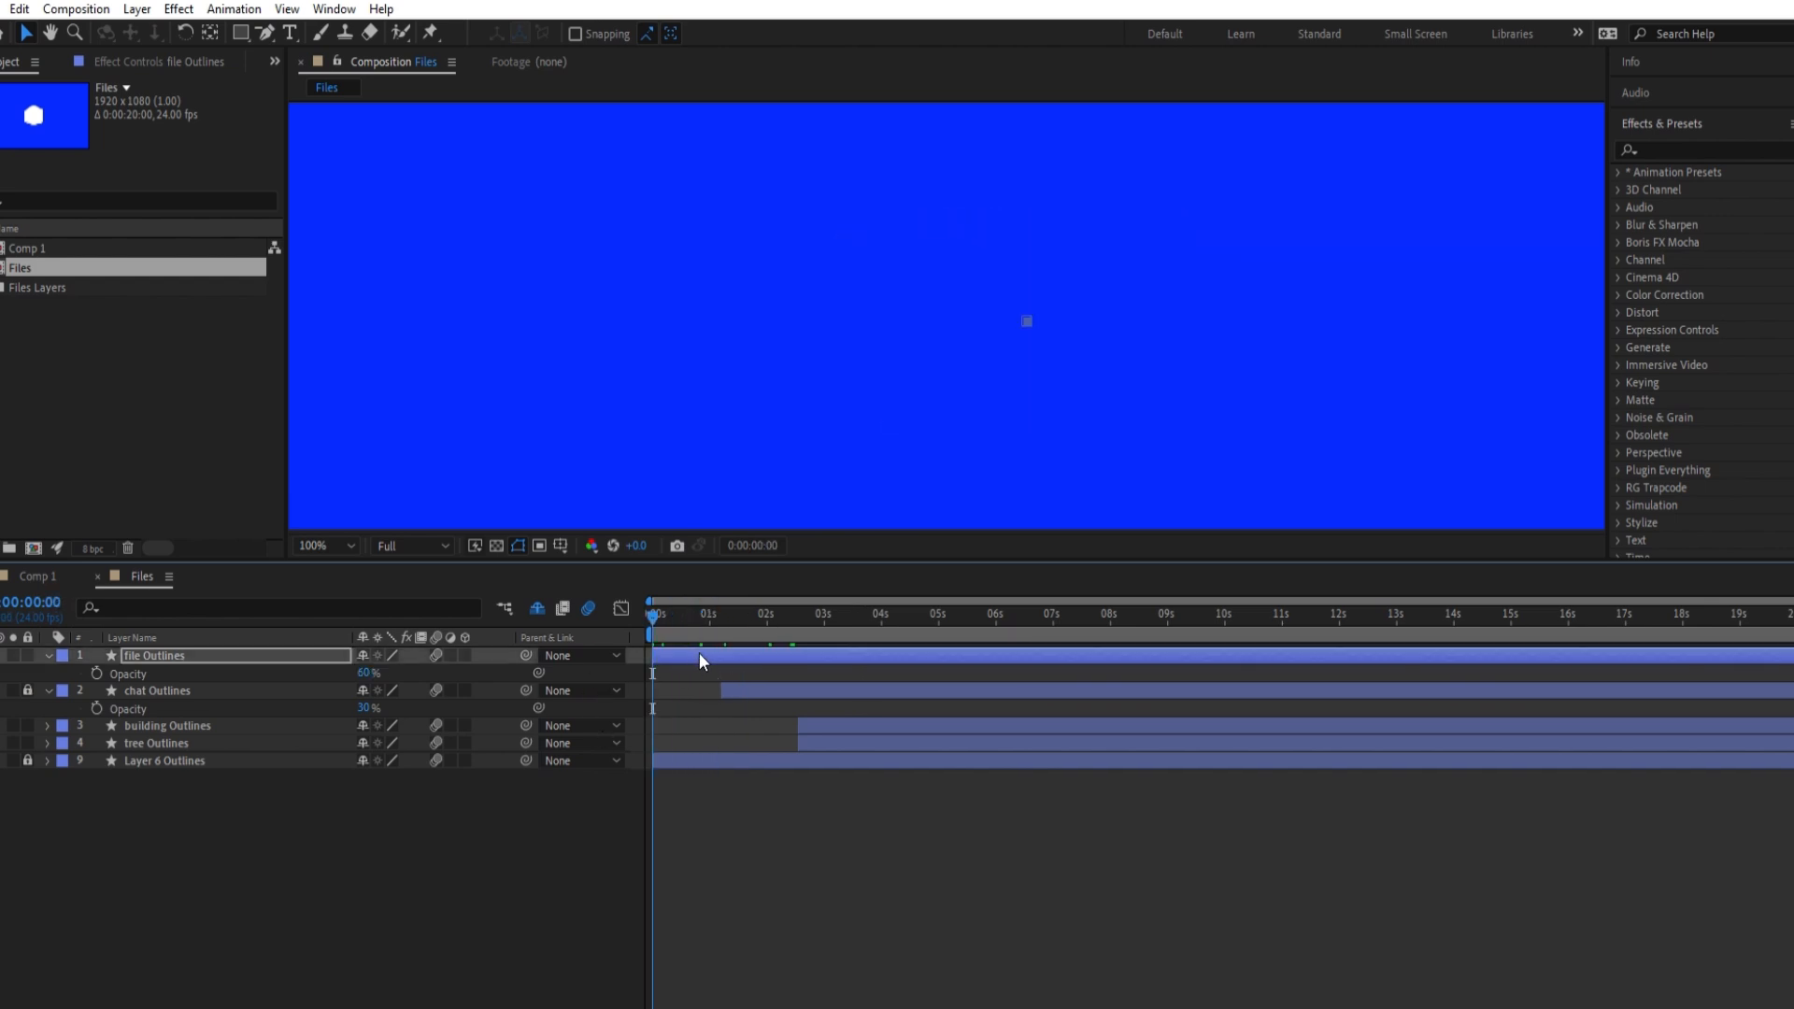
{"action": "key", "text": "ctrl+z"}
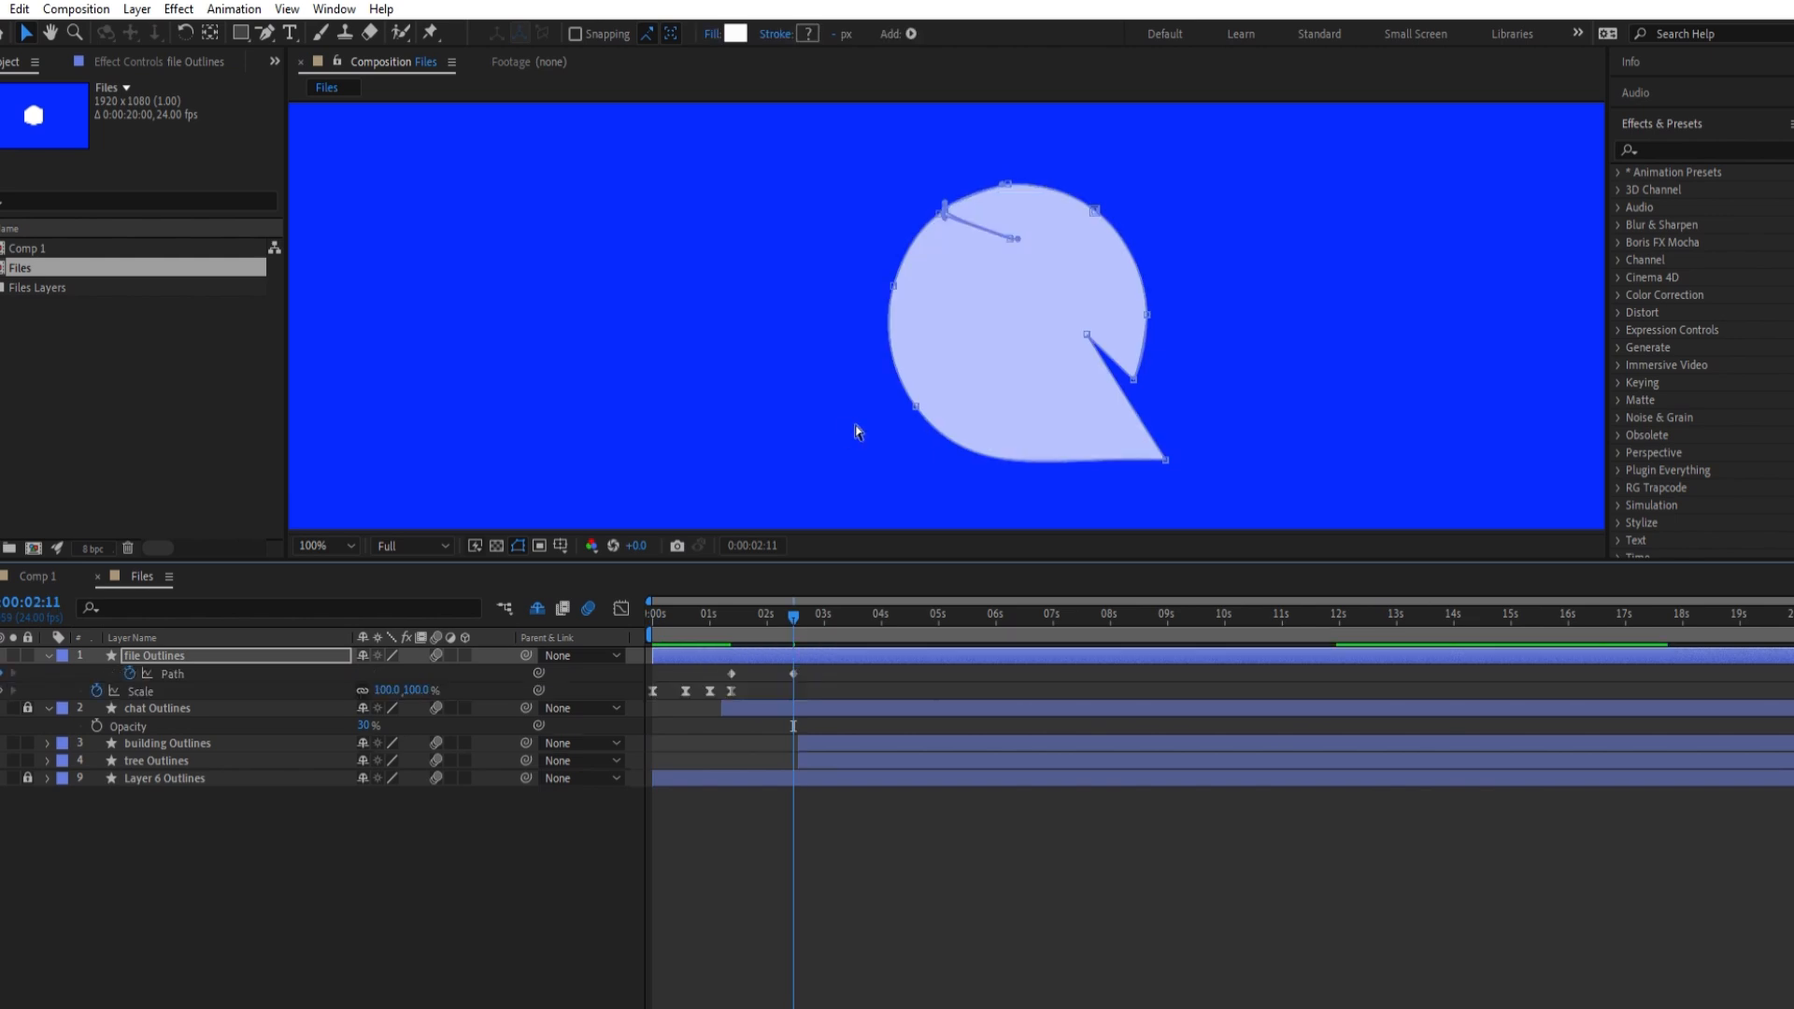
{"action": "key", "text": "ctrl+z"}
{"action": "key", "text": "ctrl+z"}
Move the remaining inner tab point onto the circle's upper-left edge and smooth the handles along the top arc
{"action": "scroll", "coordinate": [953, 211], "scroll_direction": "up", "scroll_amount": 2}
{"action": "left_click_drag", "start_coordinate": [1187, 314], "coordinate": [1056, 272]}
{"action": "key", "text": "ctrl+z"}
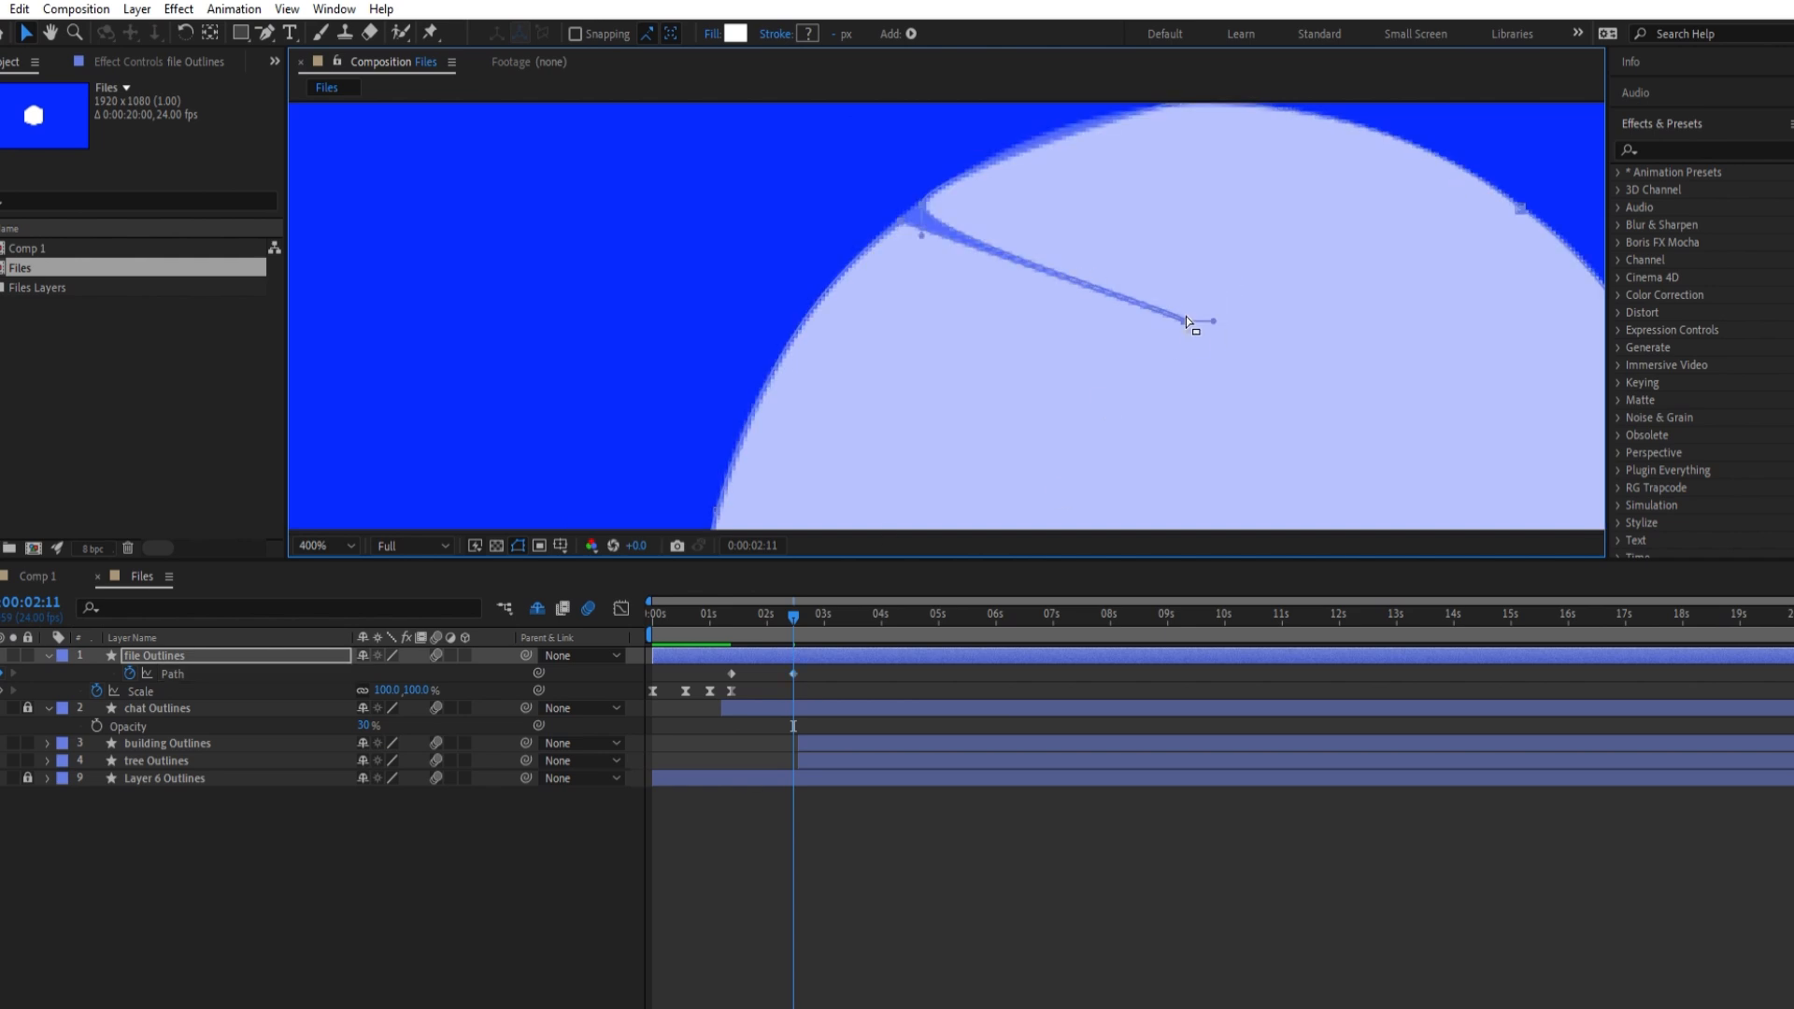
{"action": "left_click_drag", "start_coordinate": [1185, 306], "coordinate": [899, 200]}
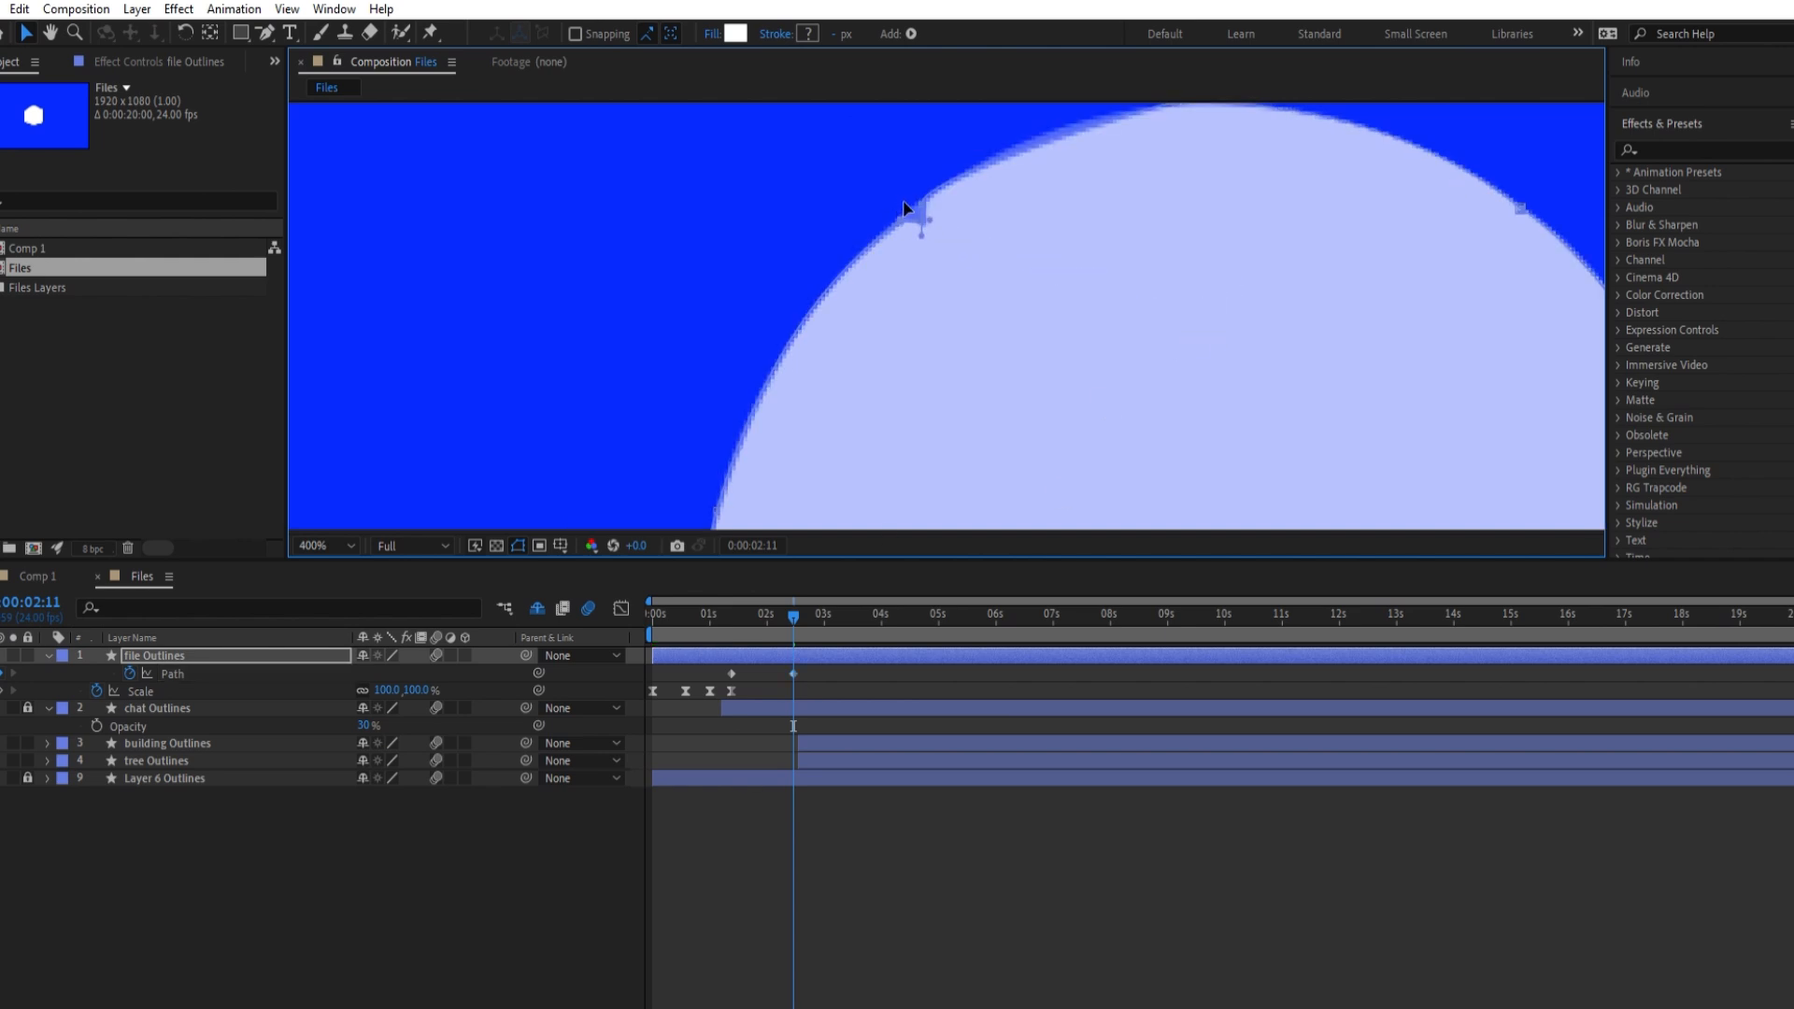
{"action": "scroll", "coordinate": [904, 208], "scroll_direction": "up", "scroll_amount": 2}
{"action": "left_click_drag", "start_coordinate": [960, 231], "coordinate": [914, 193]}
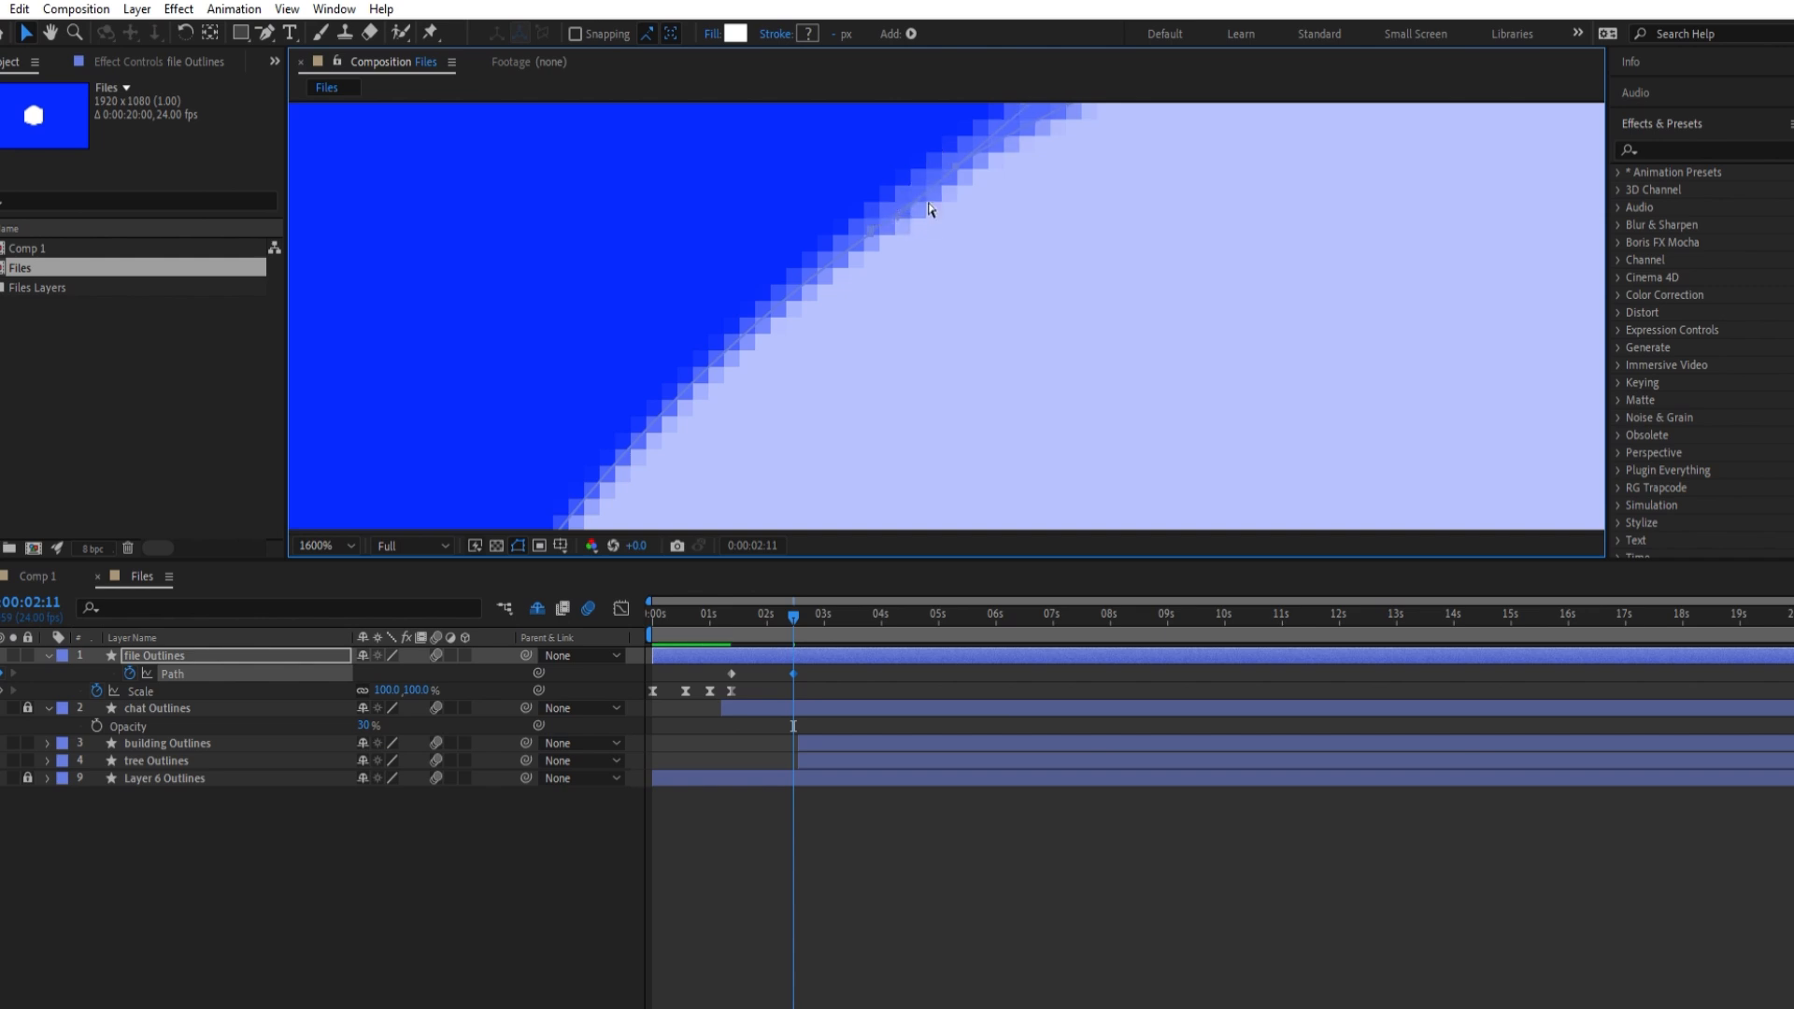
{"action": "scroll", "coordinate": [899, 195], "scroll_direction": "down", "scroll_amount": 2}
{"action": "left_click_drag", "start_coordinate": [944, 207], "coordinate": [935, 208]}
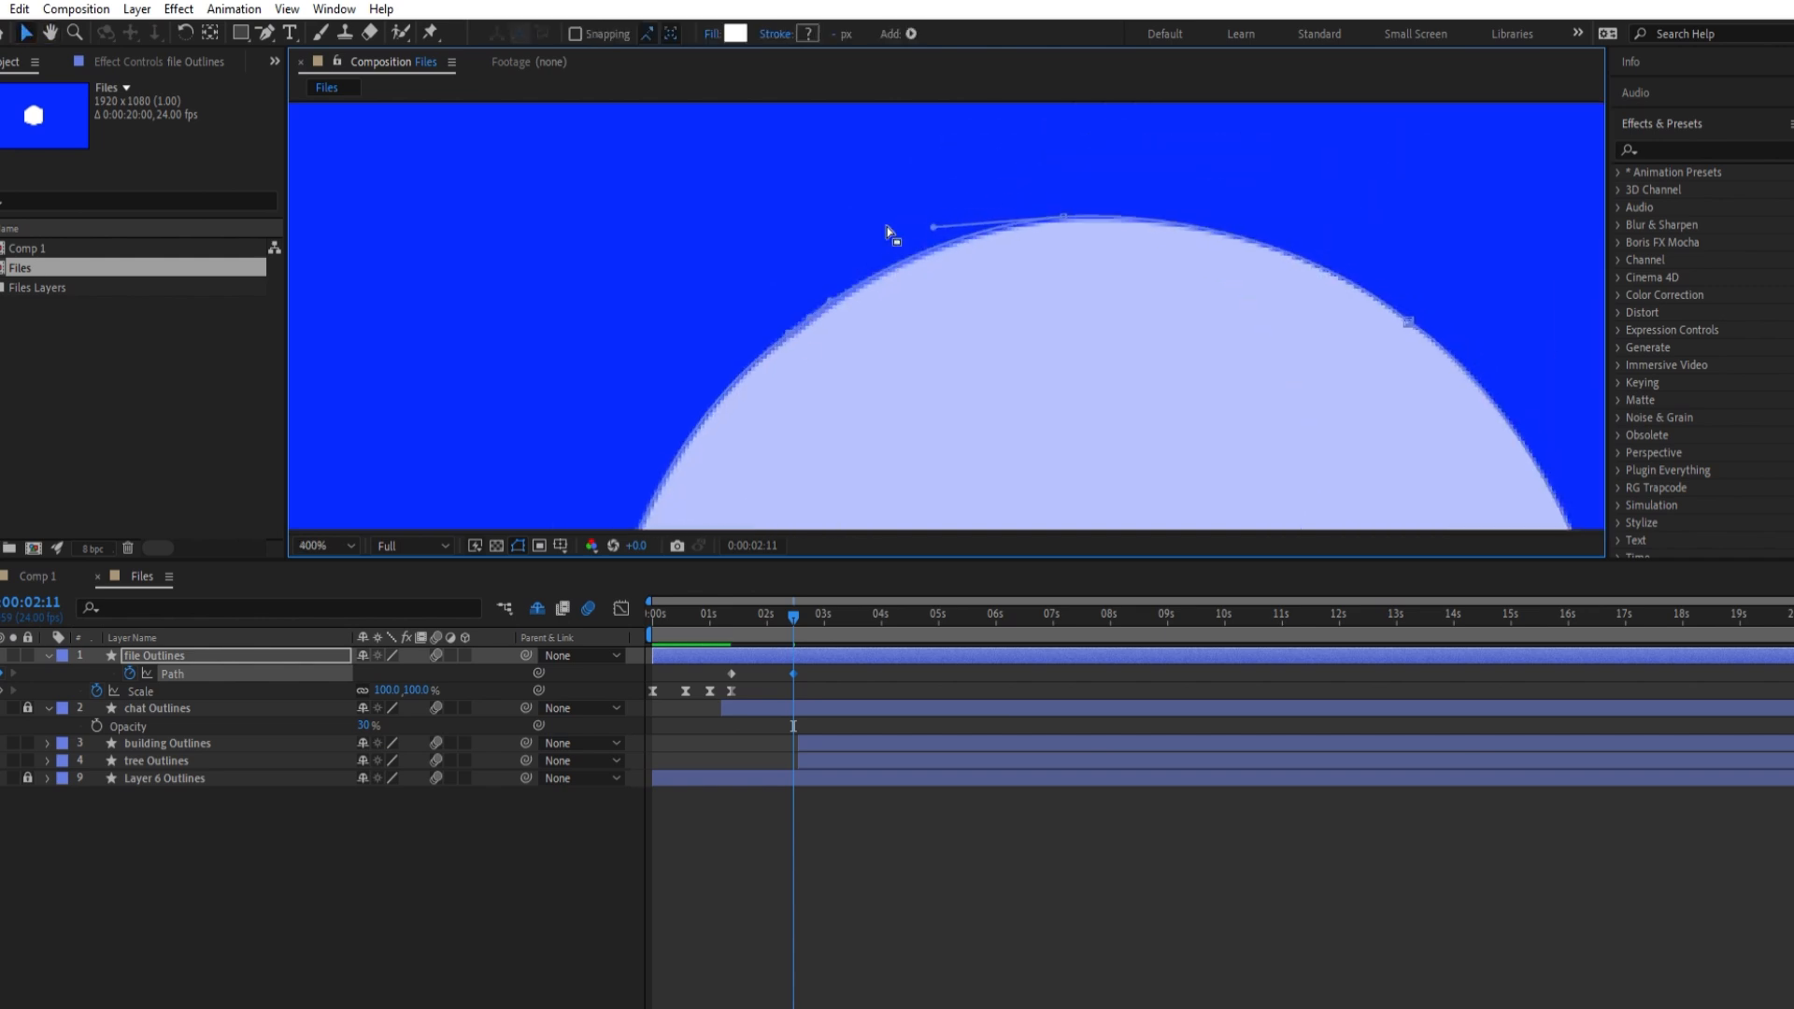
Set the file Outlines layer's opacity to 100%, fit the composition in view and preview the morph from the start
{"action": "key", "text": "t"}
{"action": "left_click_drag", "start_coordinate": [762, 609], "coordinate": [561, 603]}
{"action": "left_click", "coordinate": [318, 545]}
{"action": "left_click", "coordinate": [317, 561]}
{"action": "key", "text": "space"}
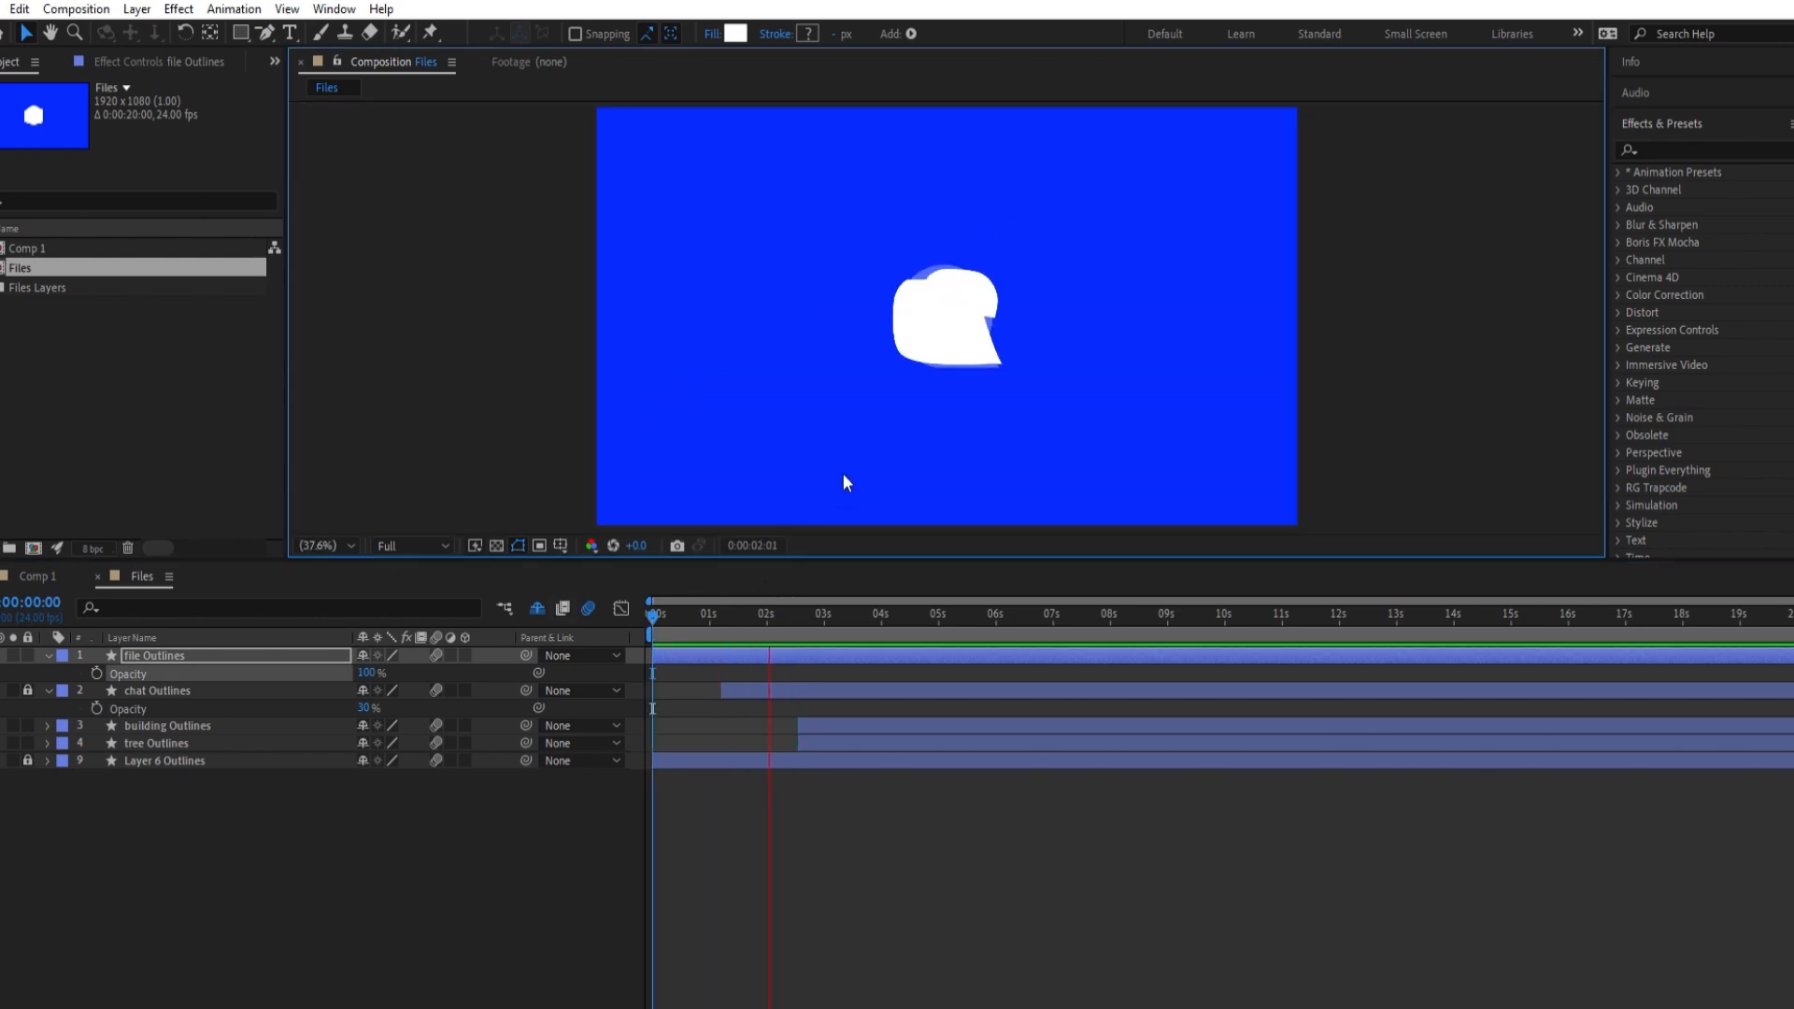
{"action": "key", "text": "space"}
Move the building and tree Outlines layers to start just before 5 seconds and preview the animation
{"action": "left_click", "coordinate": [817, 724]}
{"action": "left_click", "coordinate": [814, 741], "text": "shift"}
{"action": "left_click_drag", "start_coordinate": [813, 729], "coordinate": [945, 729]}
{"action": "key", "text": "space"}
{"action": "key", "text": "space"}
Move the chat Outlines layer to start just after 7 seconds, replay from the start and collapse its properties
{"action": "left_click_drag", "start_coordinate": [858, 691], "coordinate": [1194, 691]}
{"action": "left_click", "coordinate": [649, 612]}
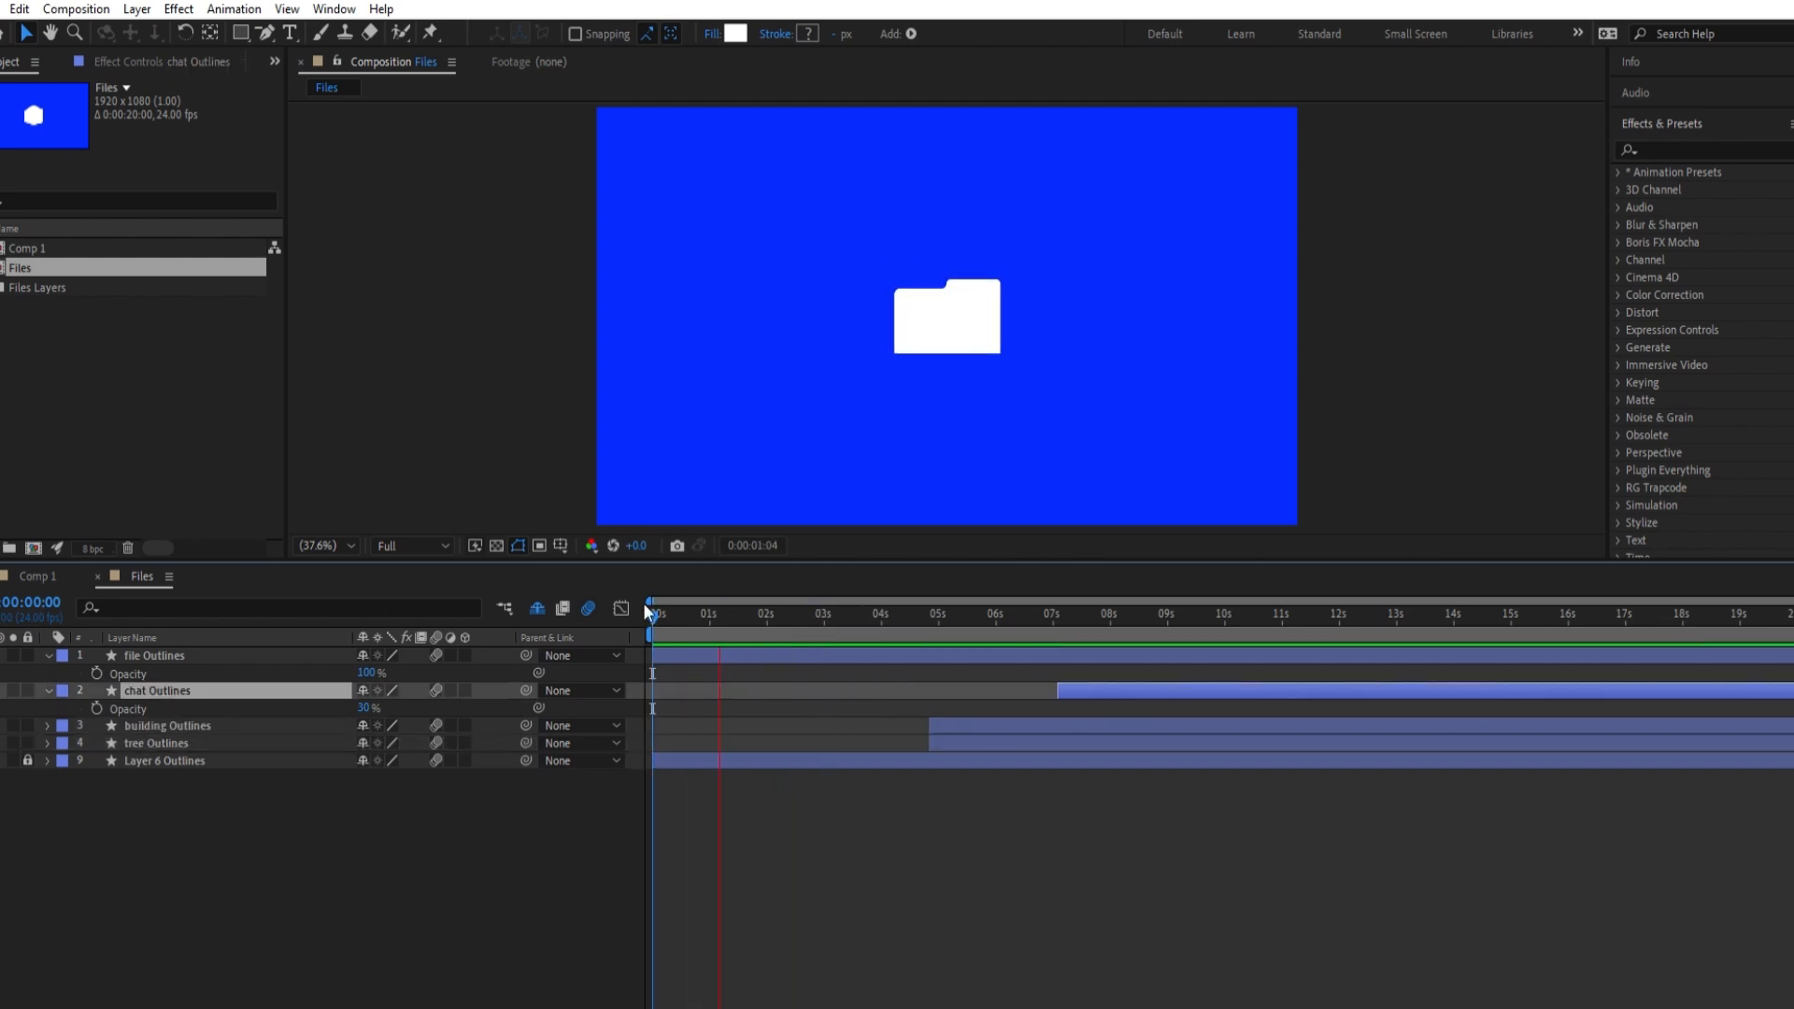
{"action": "key", "text": "u"}
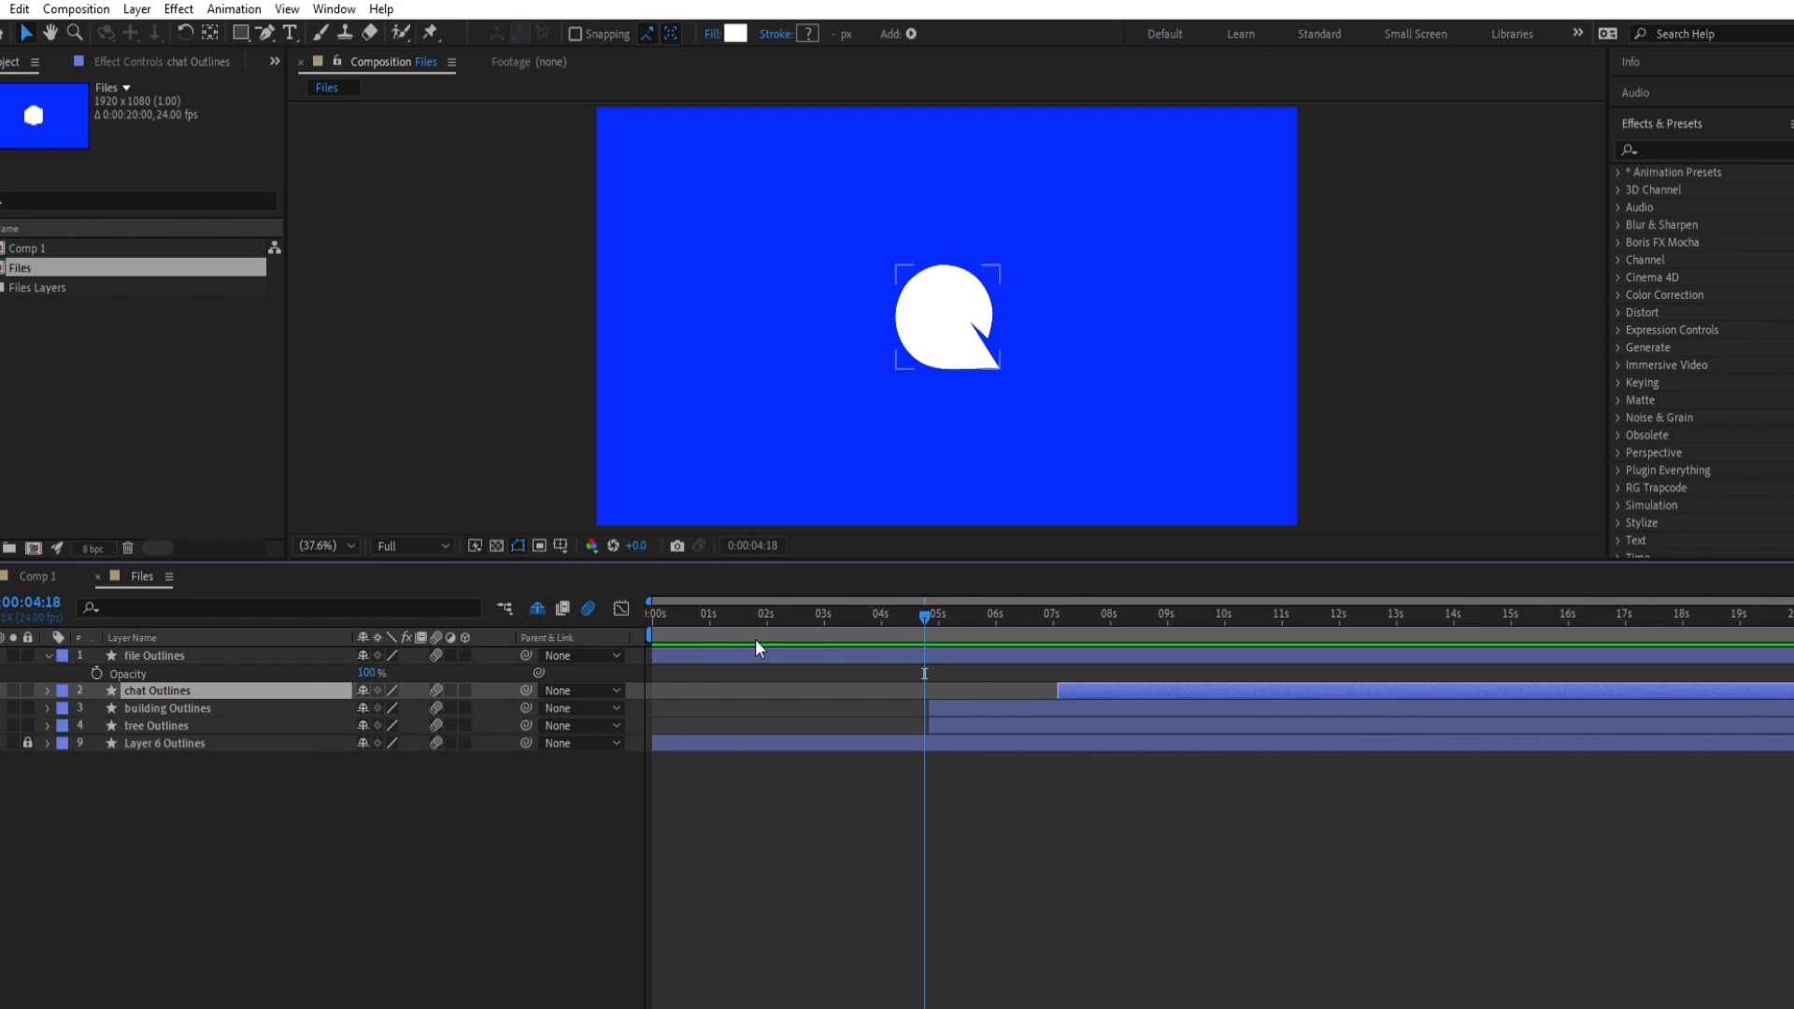
Reshape the first path morph's speed graph on file Outlines to start fast and settle slowly, and preview from the start
{"action": "left_click", "coordinate": [756, 652]}
{"action": "key", "text": "u"}
{"action": "left_click_drag", "start_coordinate": [715, 680], "coordinate": [813, 656]}
{"action": "left_click", "coordinate": [622, 608]}
{"action": "scroll", "coordinate": [765, 891], "scroll_direction": "up", "scroll_amount": 4}
{"action": "left_click", "coordinate": [714, 957]}
{"action": "left_click_drag", "start_coordinate": [761, 957], "coordinate": [720, 957]}
{"action": "left_click_drag", "start_coordinate": [943, 957], "coordinate": [848, 957]}
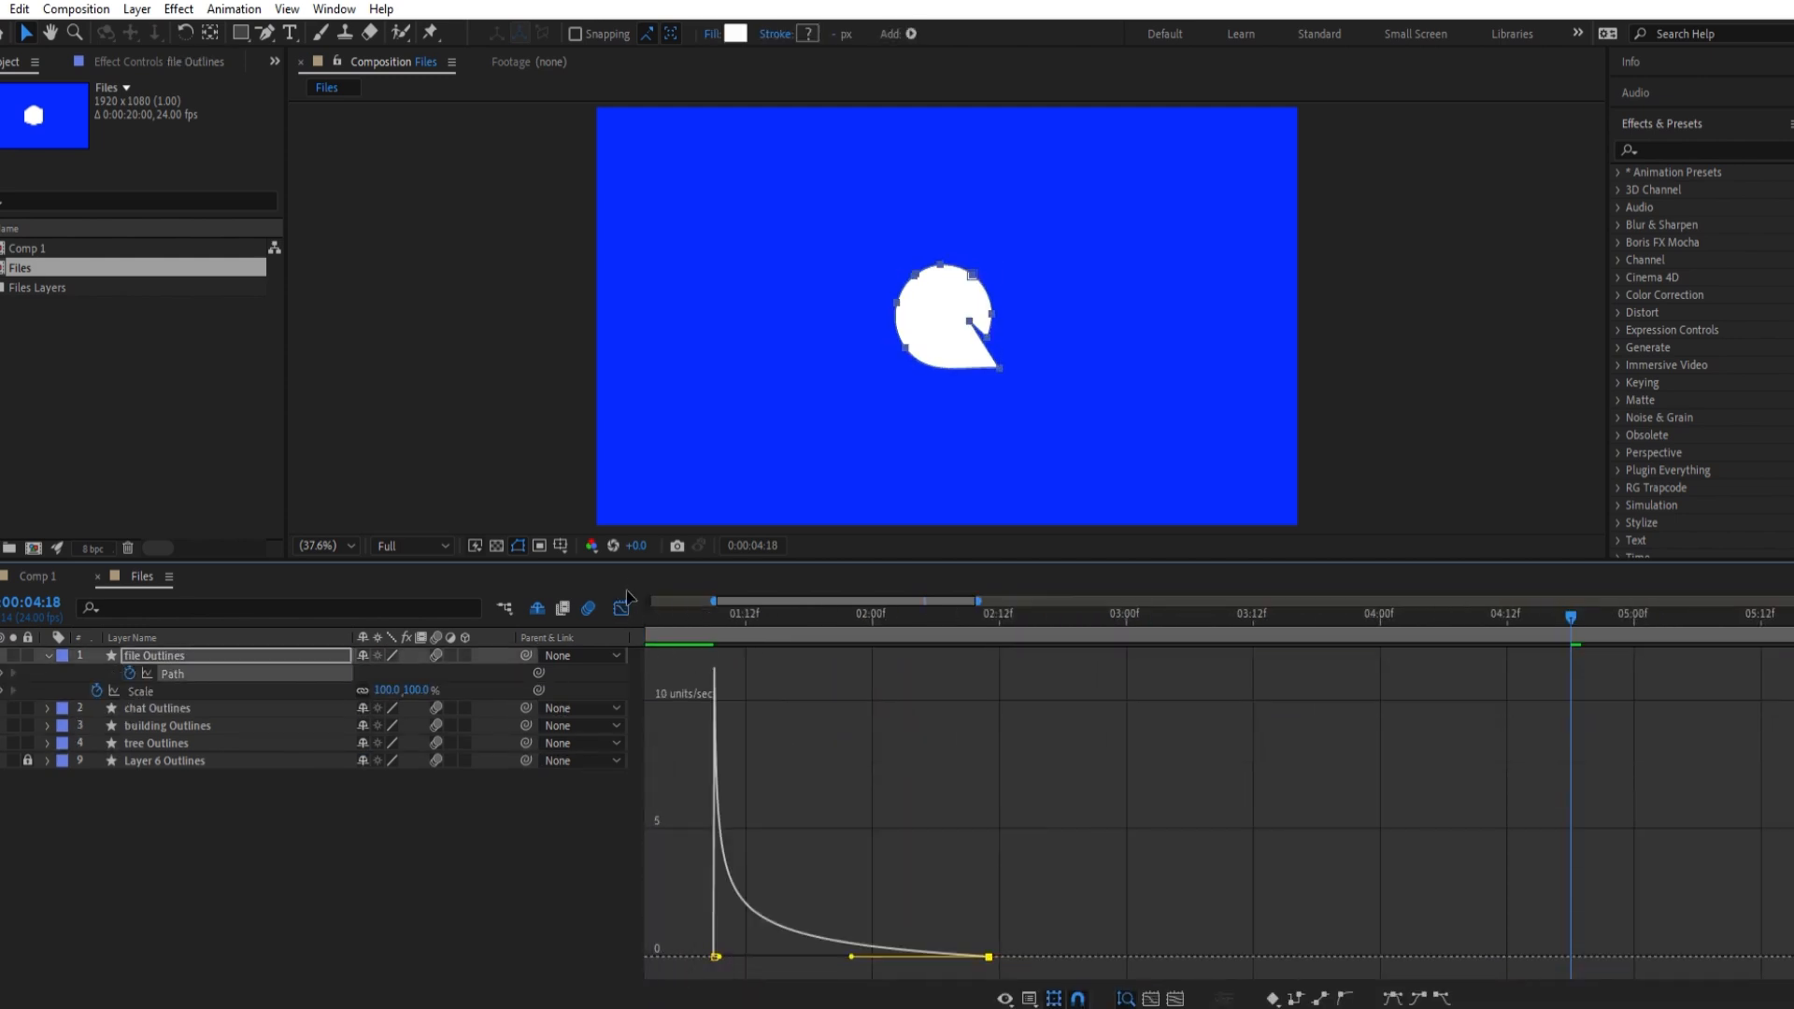
{"action": "left_click", "coordinate": [622, 609]}
{"action": "scroll", "coordinate": [720, 616], "scroll_direction": "down", "scroll_amount": 4}
{"action": "left_click_drag", "start_coordinate": [720, 615], "coordinate": [579, 612]}
{"action": "key", "text": "space"}
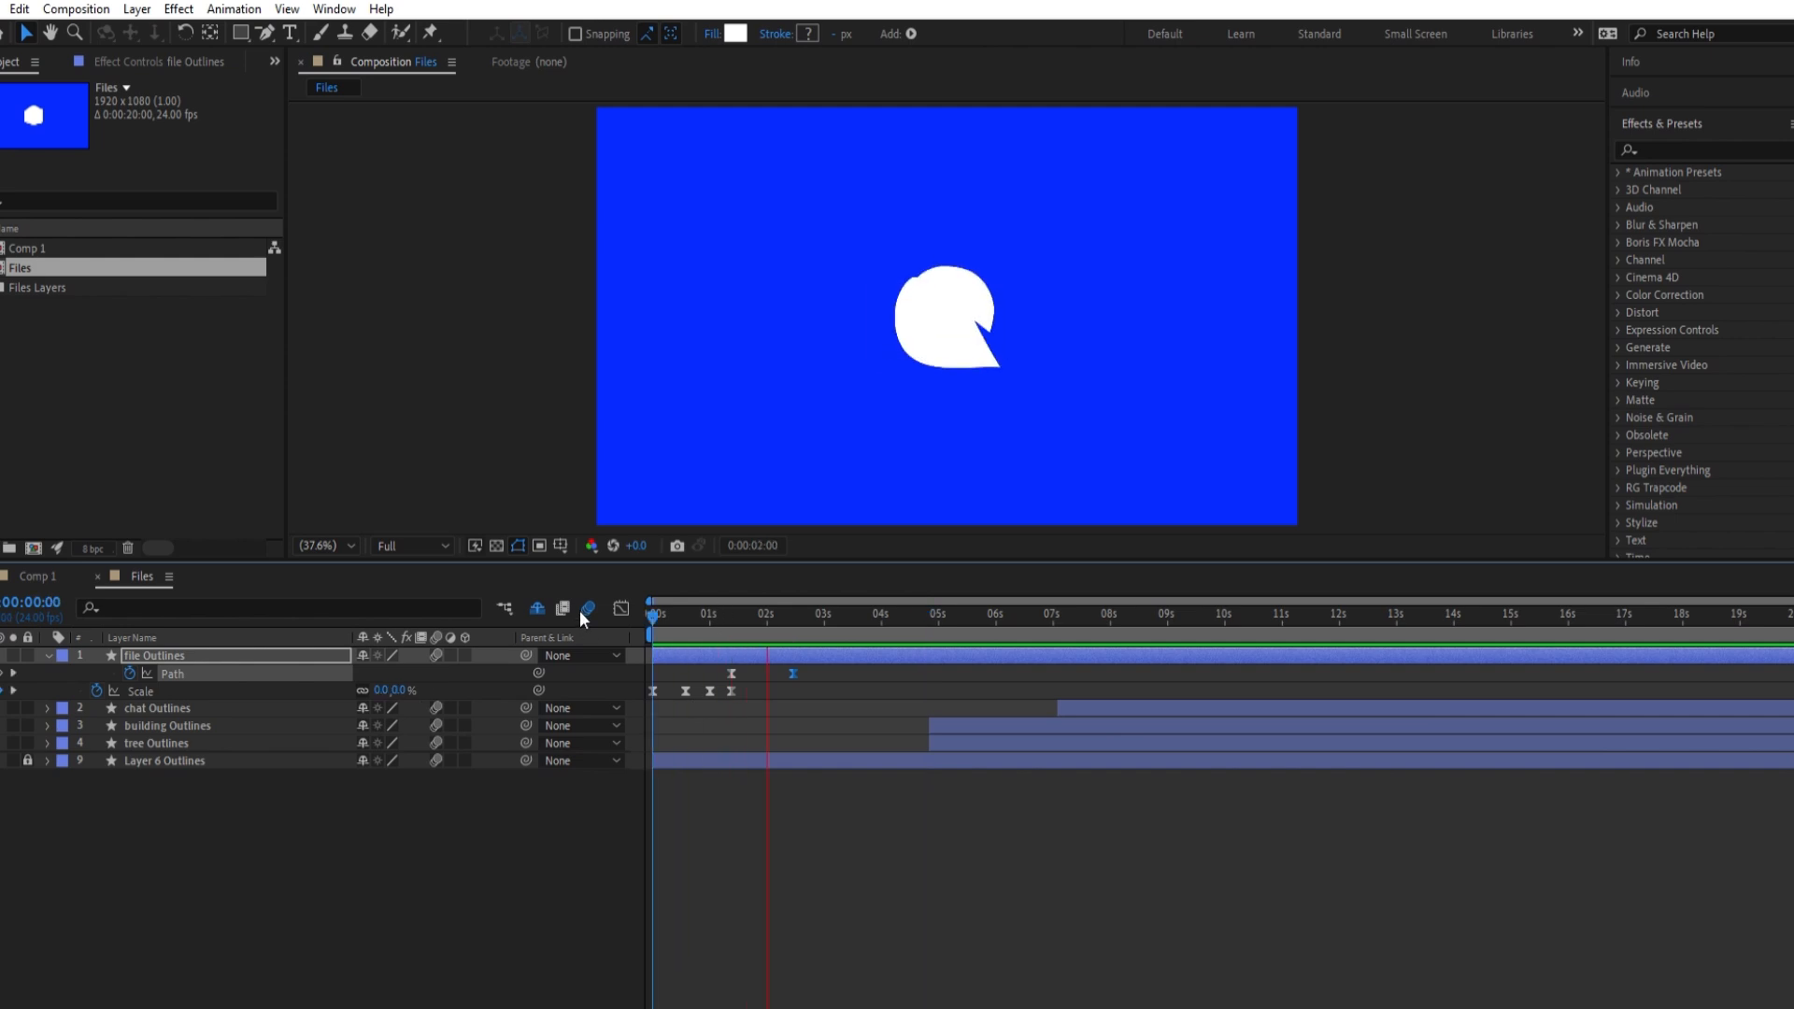
Add bounce Scale keyframes to file Outlines from 2:11 to 3:09: 100%, a slight enlargement, 90% and back to 100%
{"action": "left_click", "coordinate": [794, 610]}
{"action": "left_click", "coordinate": [3, 691]}
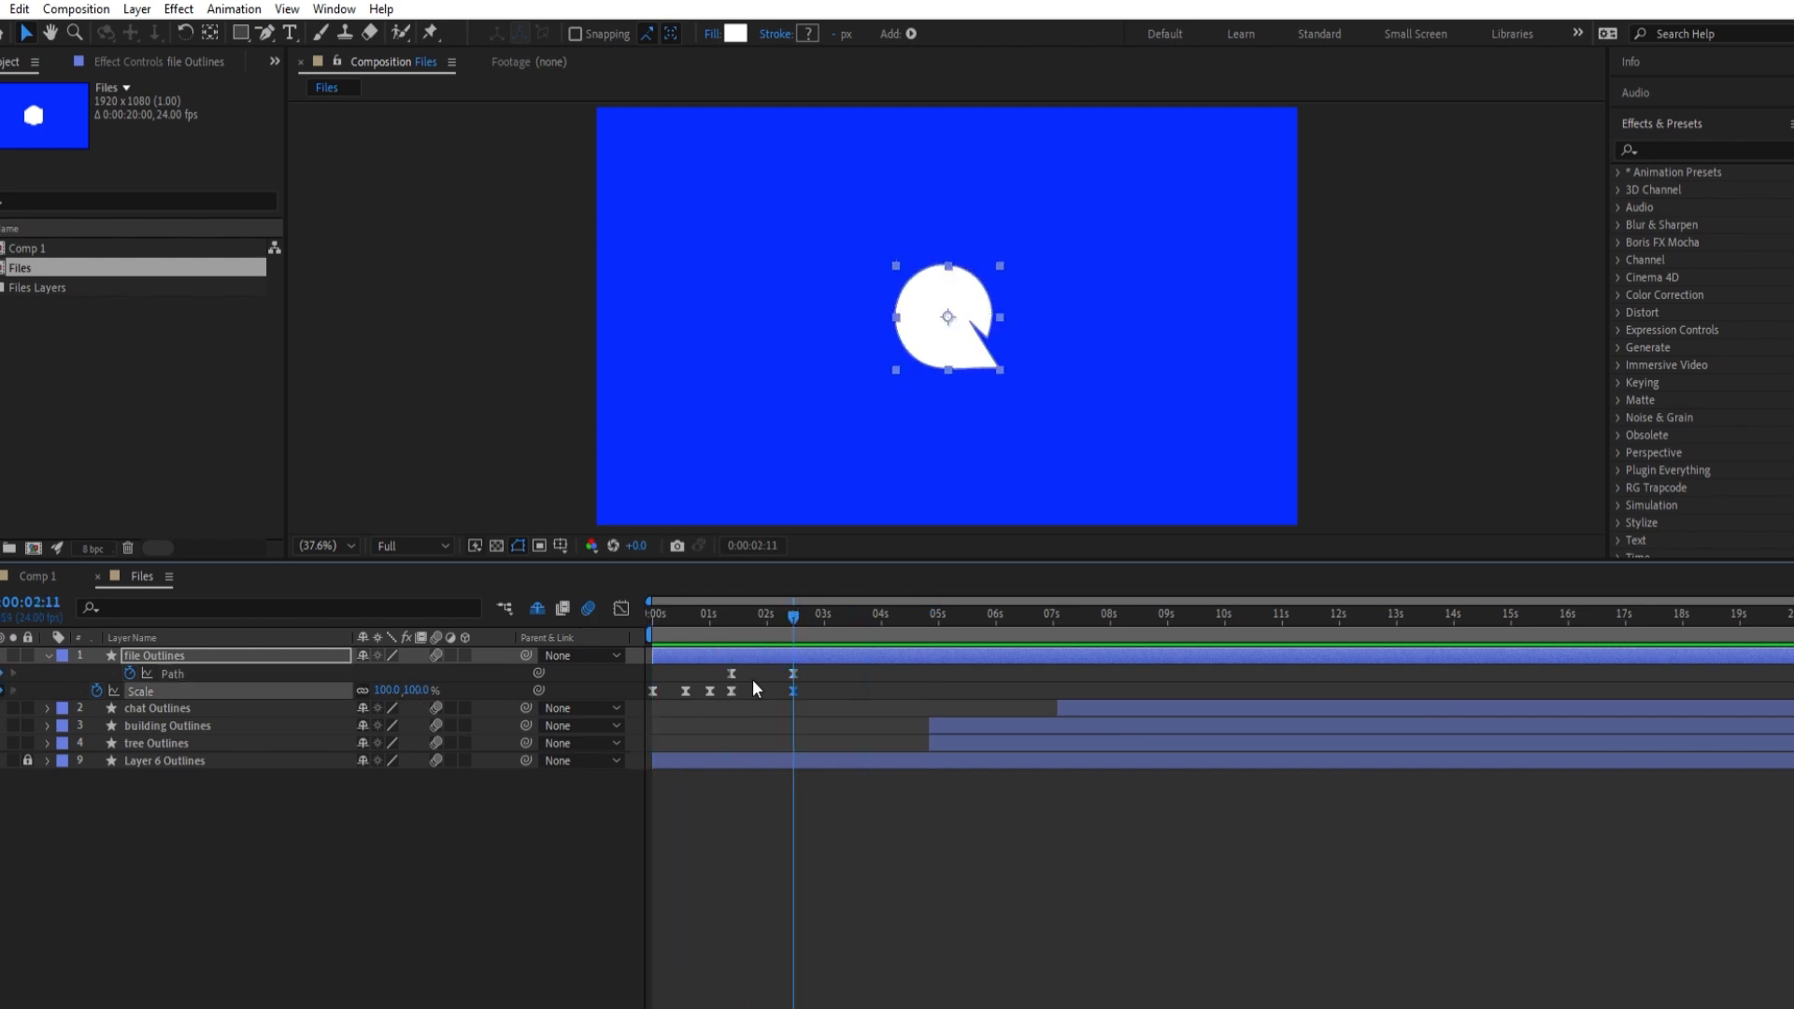
{"action": "left_click_drag", "start_coordinate": [804, 599], "coordinate": [811, 598]}
{"action": "left_click_drag", "start_coordinate": [412, 689], "coordinate": [444, 690]}
{"action": "left_click_drag", "start_coordinate": [812, 605], "coordinate": [846, 598]}
{"action": "type", "text": "90"}
{"action": "key", "text": "Return"}
{"action": "left_click_drag", "start_coordinate": [414, 679], "coordinate": [423, 679]}
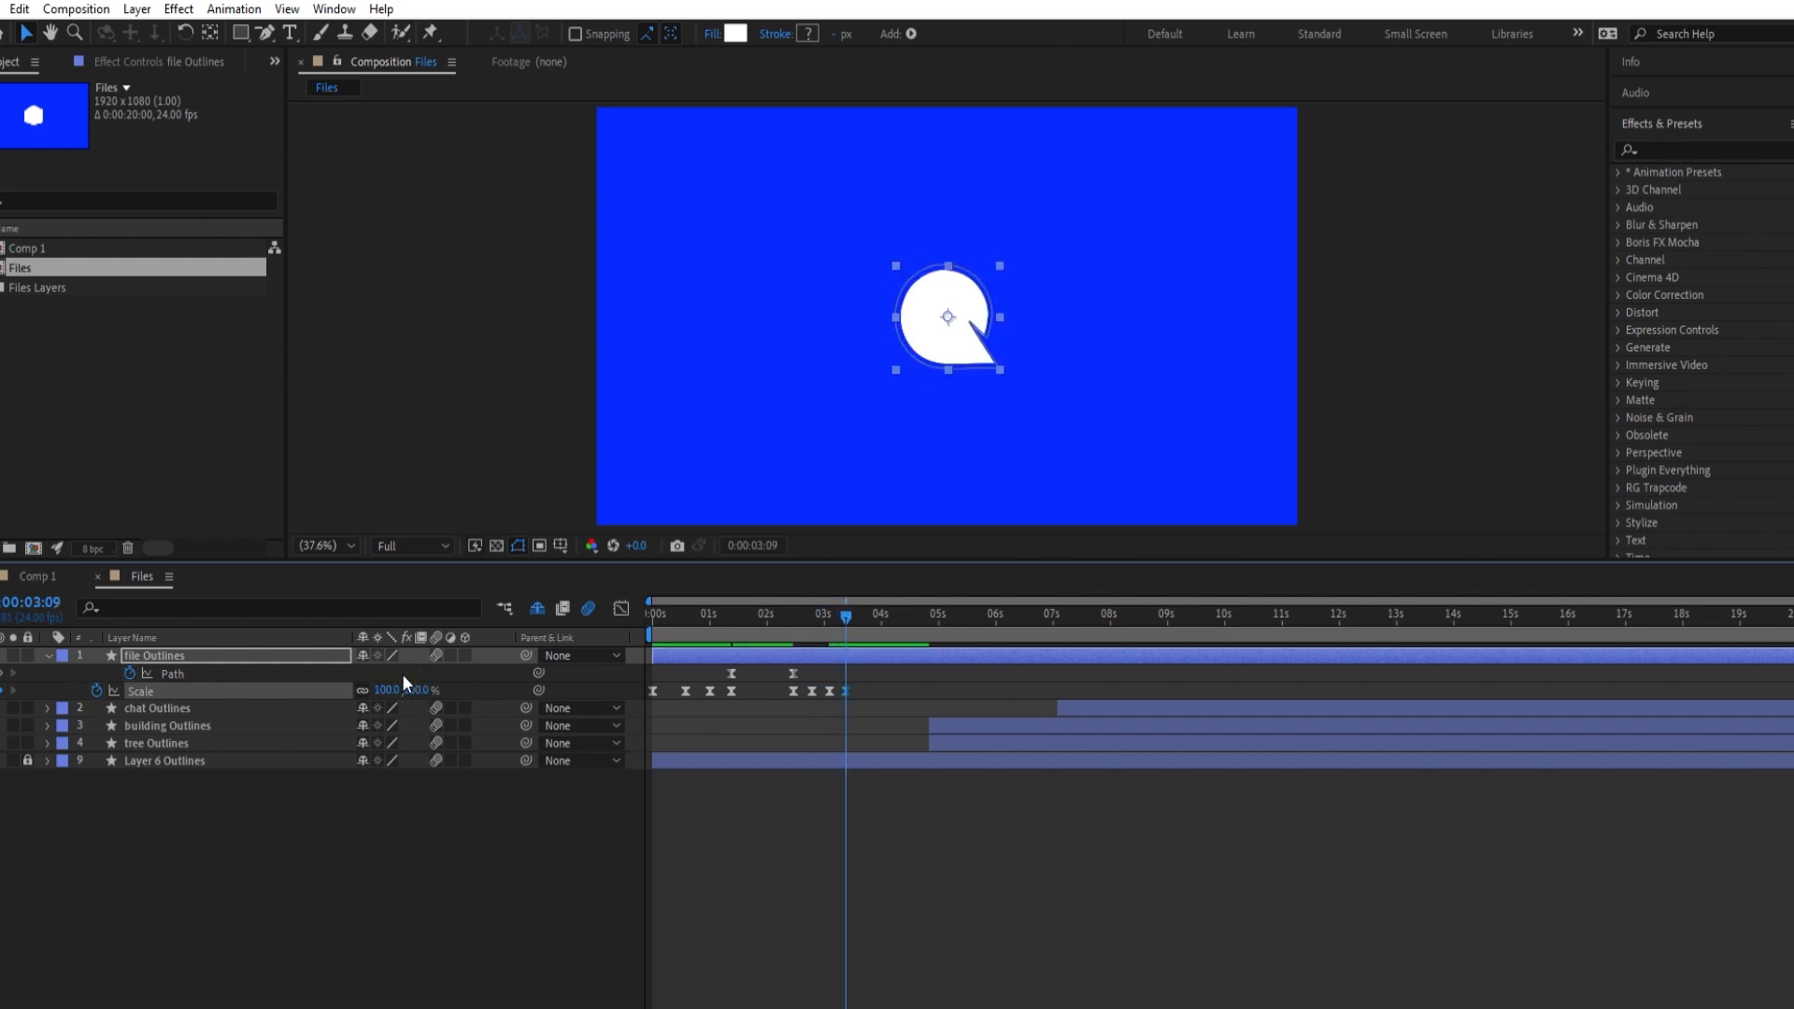
Adjust the influence handles of the chat bounce's Scale keyframes in the speed graph for quick starts and soft landings
{"action": "key", "text": "shift+F3"}
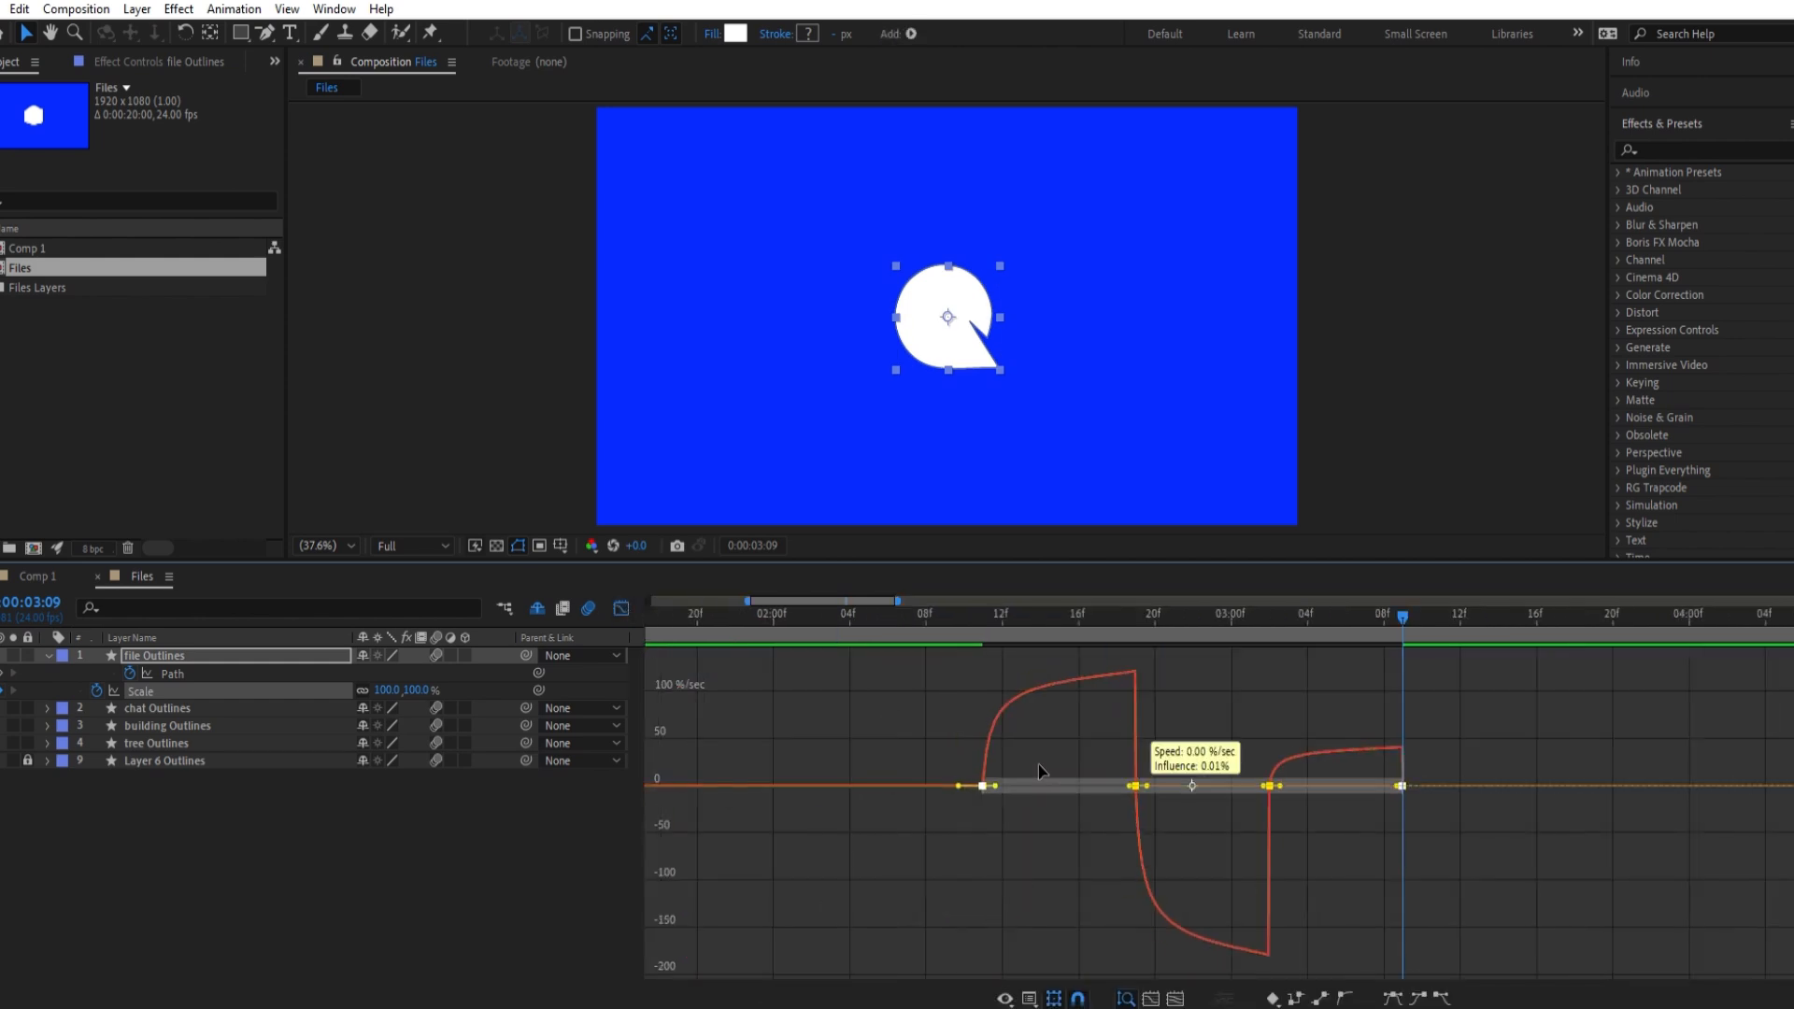
{"action": "left_click", "coordinate": [1136, 786]}
{"action": "left_click_drag", "start_coordinate": [1122, 786], "coordinate": [1135, 786]}
{"action": "left_click_drag", "start_coordinate": [995, 786], "coordinate": [1060, 786]}
{"action": "left_click_drag", "start_coordinate": [1194, 901], "coordinate": [1112, 932]}
{"action": "left_click_drag", "start_coordinate": [1148, 921], "coordinate": [1107, 907]}
{"action": "left_click_drag", "start_coordinate": [1258, 921], "coordinate": [1202, 921]}
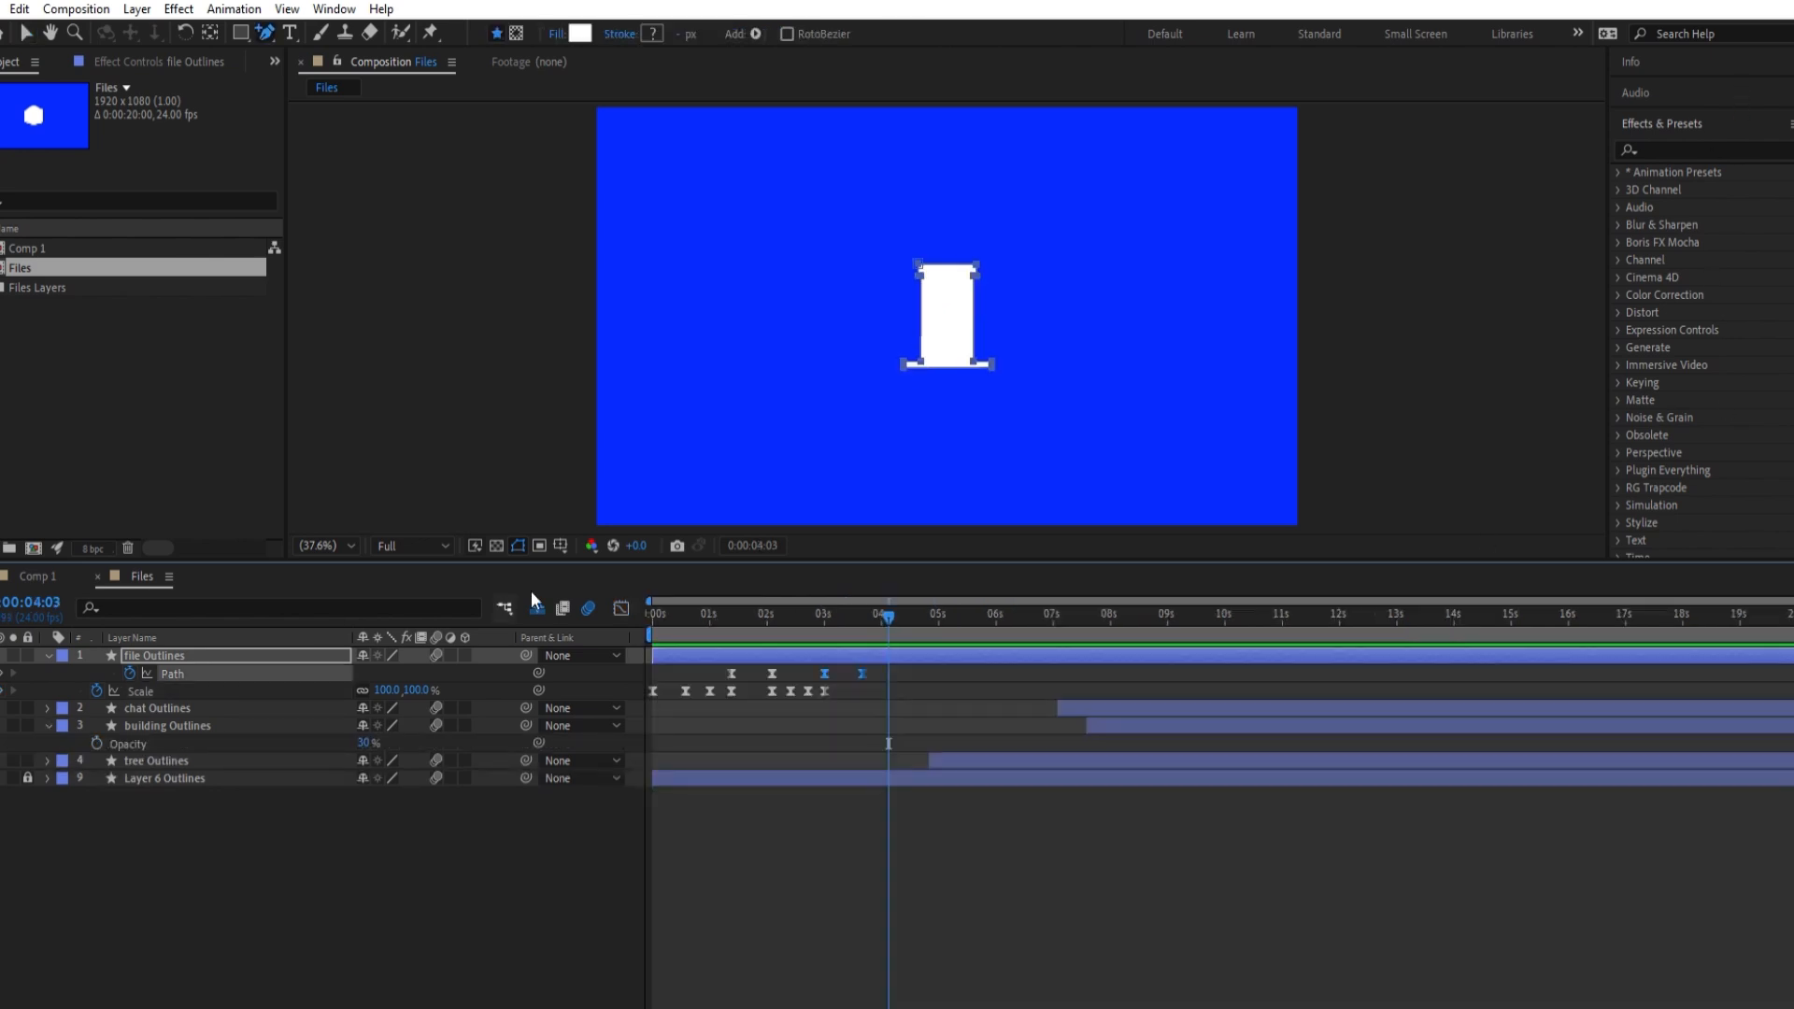
Preview the building morph and add file Outlines Scale keyframes of 100% at 3:16, 156% at 4:01, 90% at 4:09 and 100% at 4:17
{"action": "key", "text": "space"}
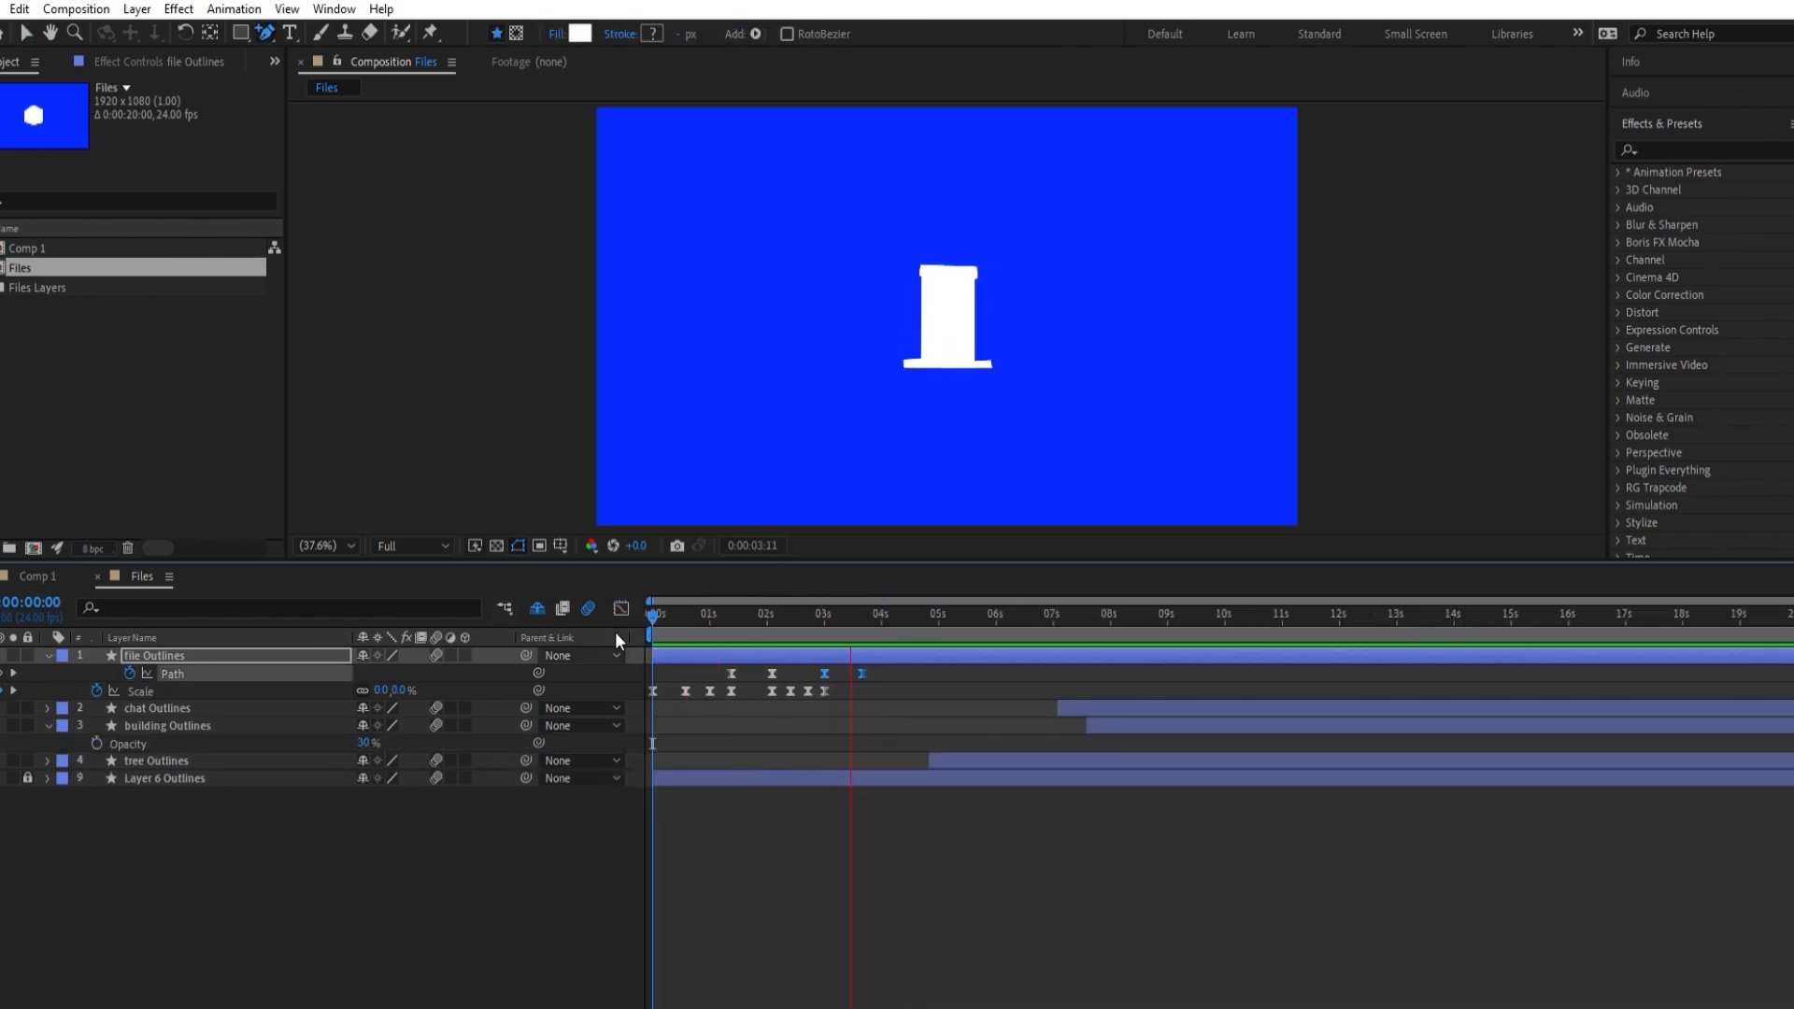
{"action": "left_click", "coordinate": [861, 614]}
{"action": "left_click", "coordinate": [1, 692]}
{"action": "left_click_drag", "start_coordinate": [863, 612], "coordinate": [872, 603]}
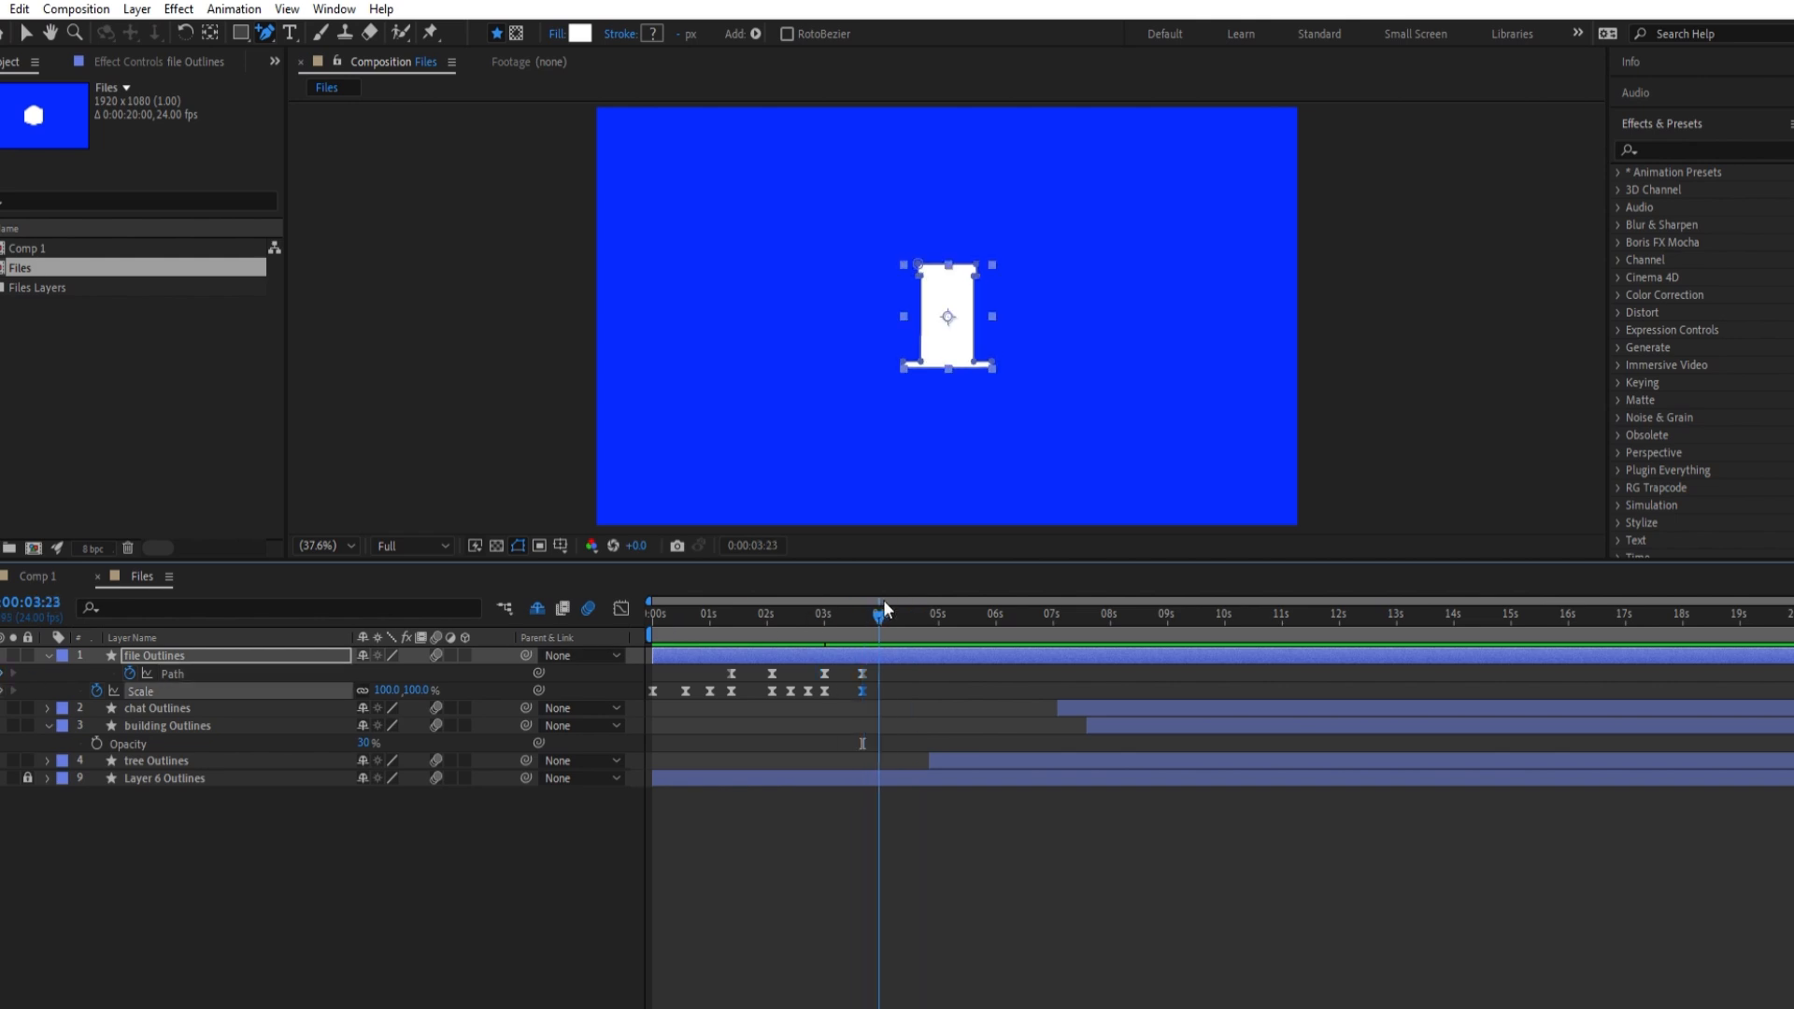
{"action": "left_click_drag", "start_coordinate": [421, 689], "coordinate": [473, 690]}
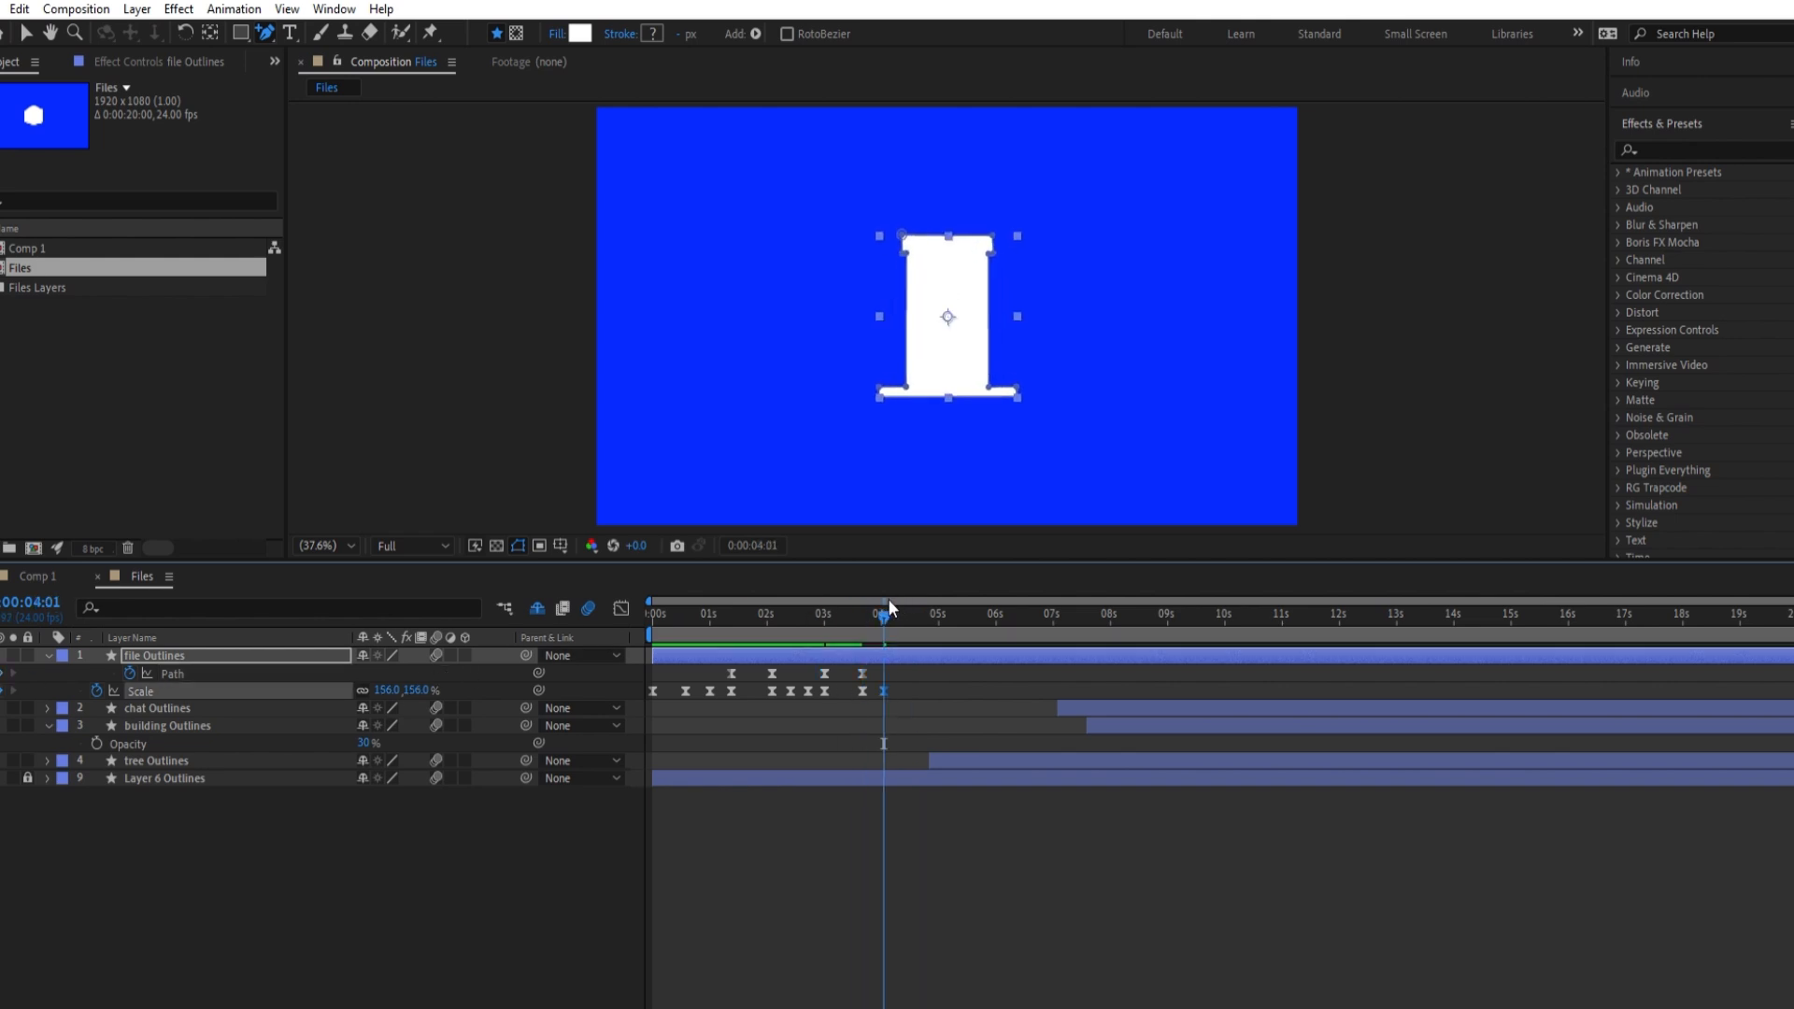
{"action": "key", "text": "Return"}
{"action": "left_click_drag", "start_coordinate": [905, 613], "coordinate": [925, 592]}
{"action": "left_click", "coordinate": [411, 690]}
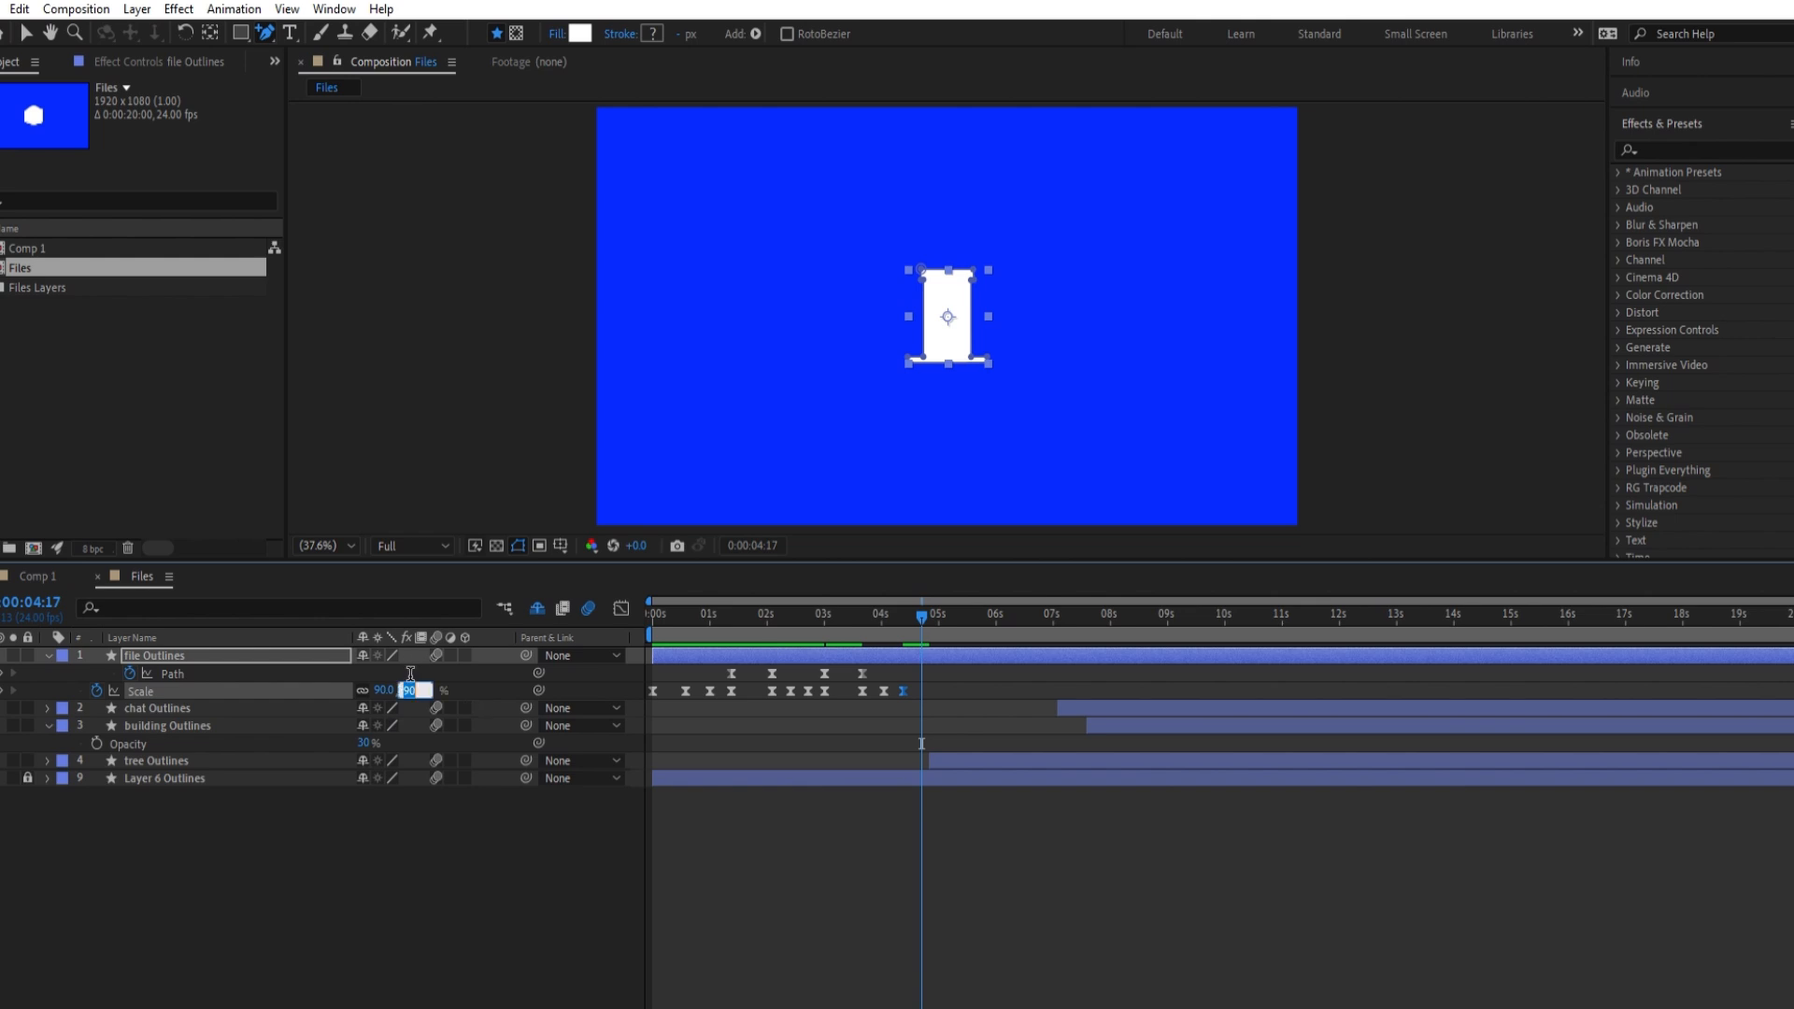
{"action": "type", "text": "100"}
{"action": "key", "text": "Return"}
Shape the speed curve of the building bounce's Scale keyframes so each change starts fast and slows into the next
{"action": "left_click_drag", "start_coordinate": [934, 712], "coordinate": [855, 685]}
{"action": "left_click", "coordinate": [622, 608]}
{"action": "scroll", "coordinate": [857, 878], "scroll_direction": "up", "scroll_amount": 4}
{"action": "left_click", "coordinate": [1007, 792]}
{"action": "left_click_drag", "start_coordinate": [981, 792], "coordinate": [1012, 792]}
{"action": "left_click_drag", "start_coordinate": [1286, 793], "coordinate": [1160, 792]}
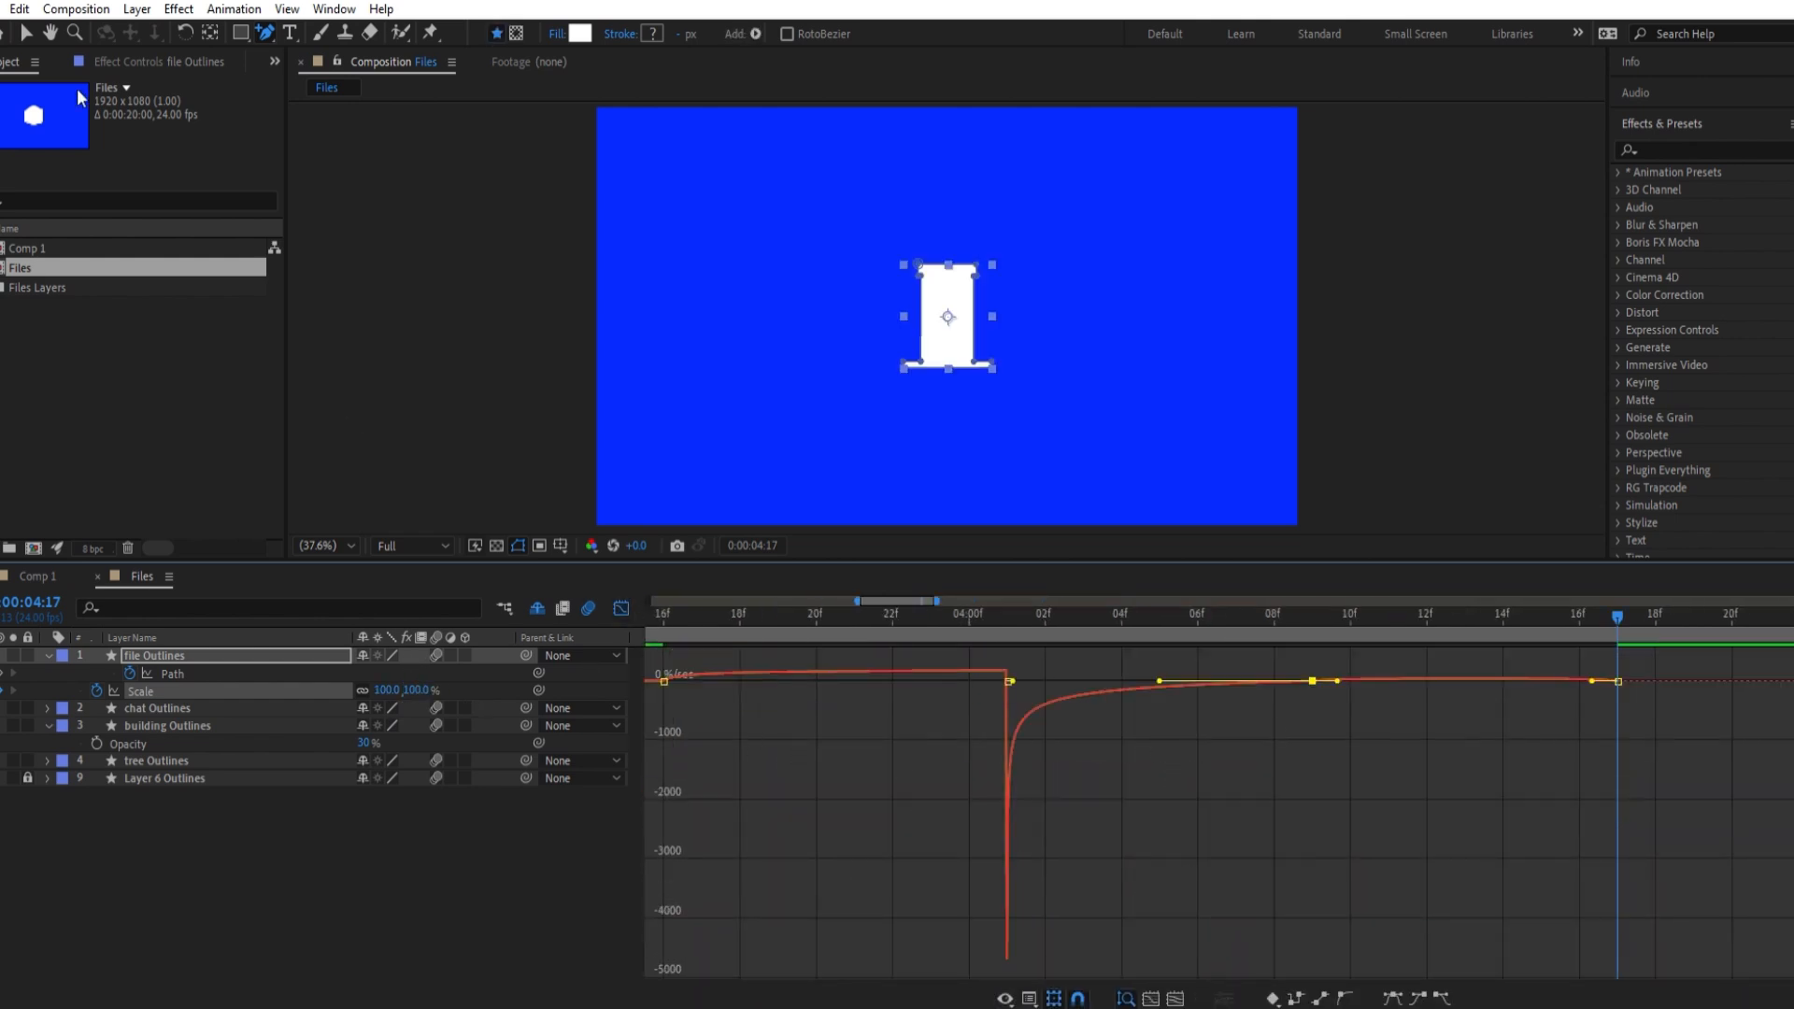
{"action": "left_click", "coordinate": [26, 34]}
{"action": "left_click_drag", "start_coordinate": [1592, 680], "coordinate": [1474, 919]}
{"action": "left_click", "coordinate": [621, 608]}
{"action": "scroll", "coordinate": [937, 709], "scroll_direction": "down", "scroll_amount": 5}
Move the tree Outlines layer to start just after 7 seconds and preview the animation from the start
{"action": "left_click", "coordinate": [939, 761]}
{"action": "left_click_drag", "start_coordinate": [923, 613], "coordinate": [644, 624]}
{"action": "key", "text": "space"}
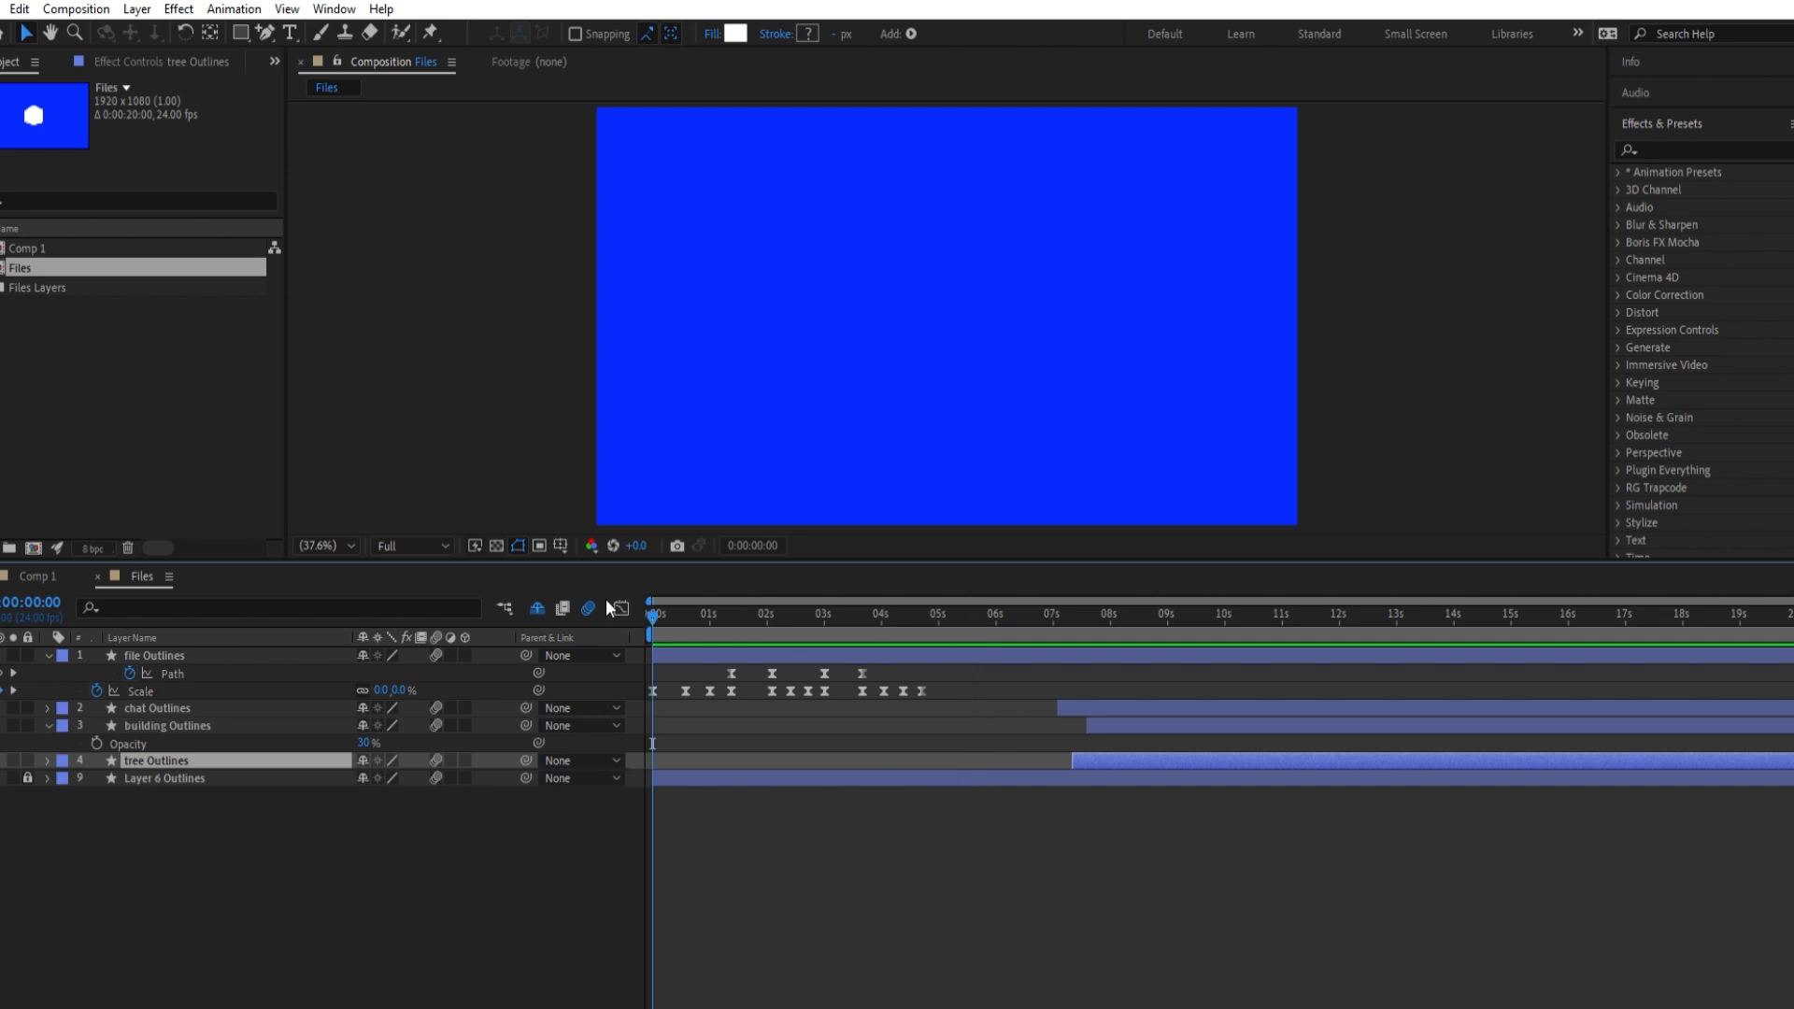
{"action": "key", "text": "space"}
{"action": "key", "text": "space"}
{"action": "key", "text": "space"}
Move the tree Outlines layer to start just before 4 seconds and set its opacity to 30% as a locked tracing guide
{"action": "left_click_drag", "start_coordinate": [992, 615], "coordinate": [934, 604]}
{"action": "left_click_drag", "start_coordinate": [1120, 759], "coordinate": [935, 759]}
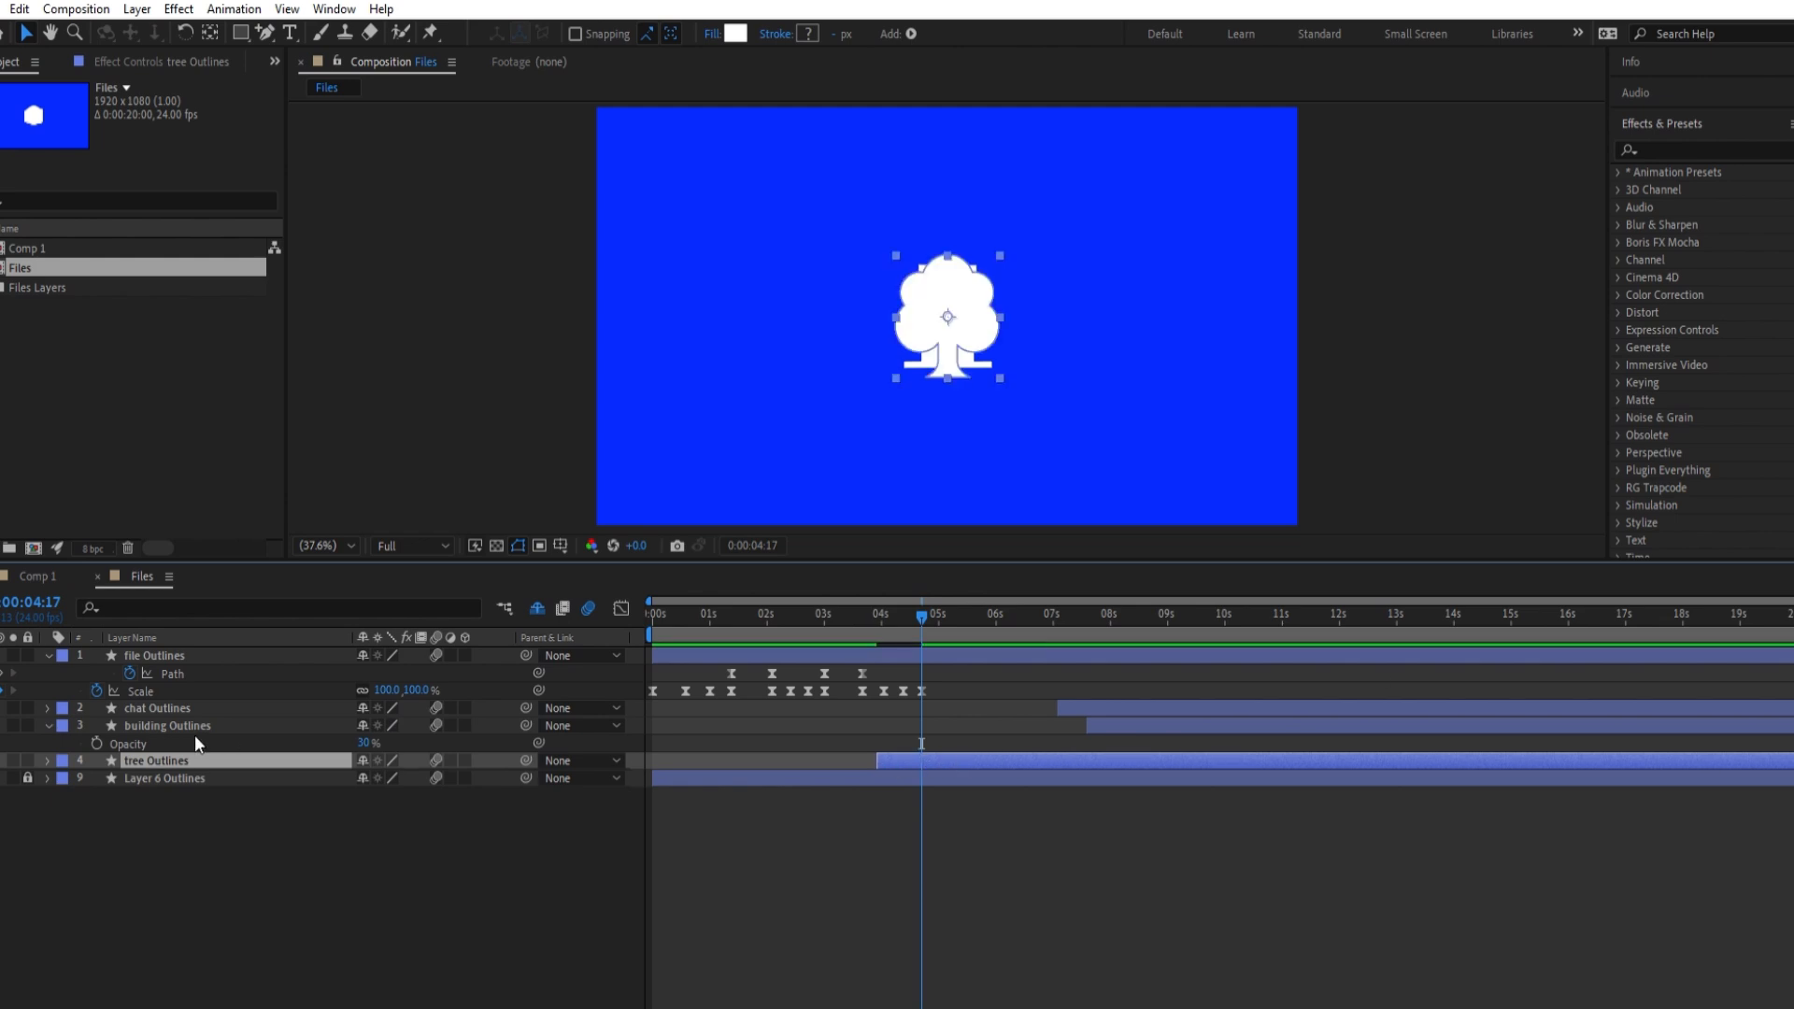
{"action": "key", "text": "t"}
{"action": "left_click", "coordinate": [374, 778]}
{"action": "type", "text": "30"}
{"action": "key", "text": "Return"}
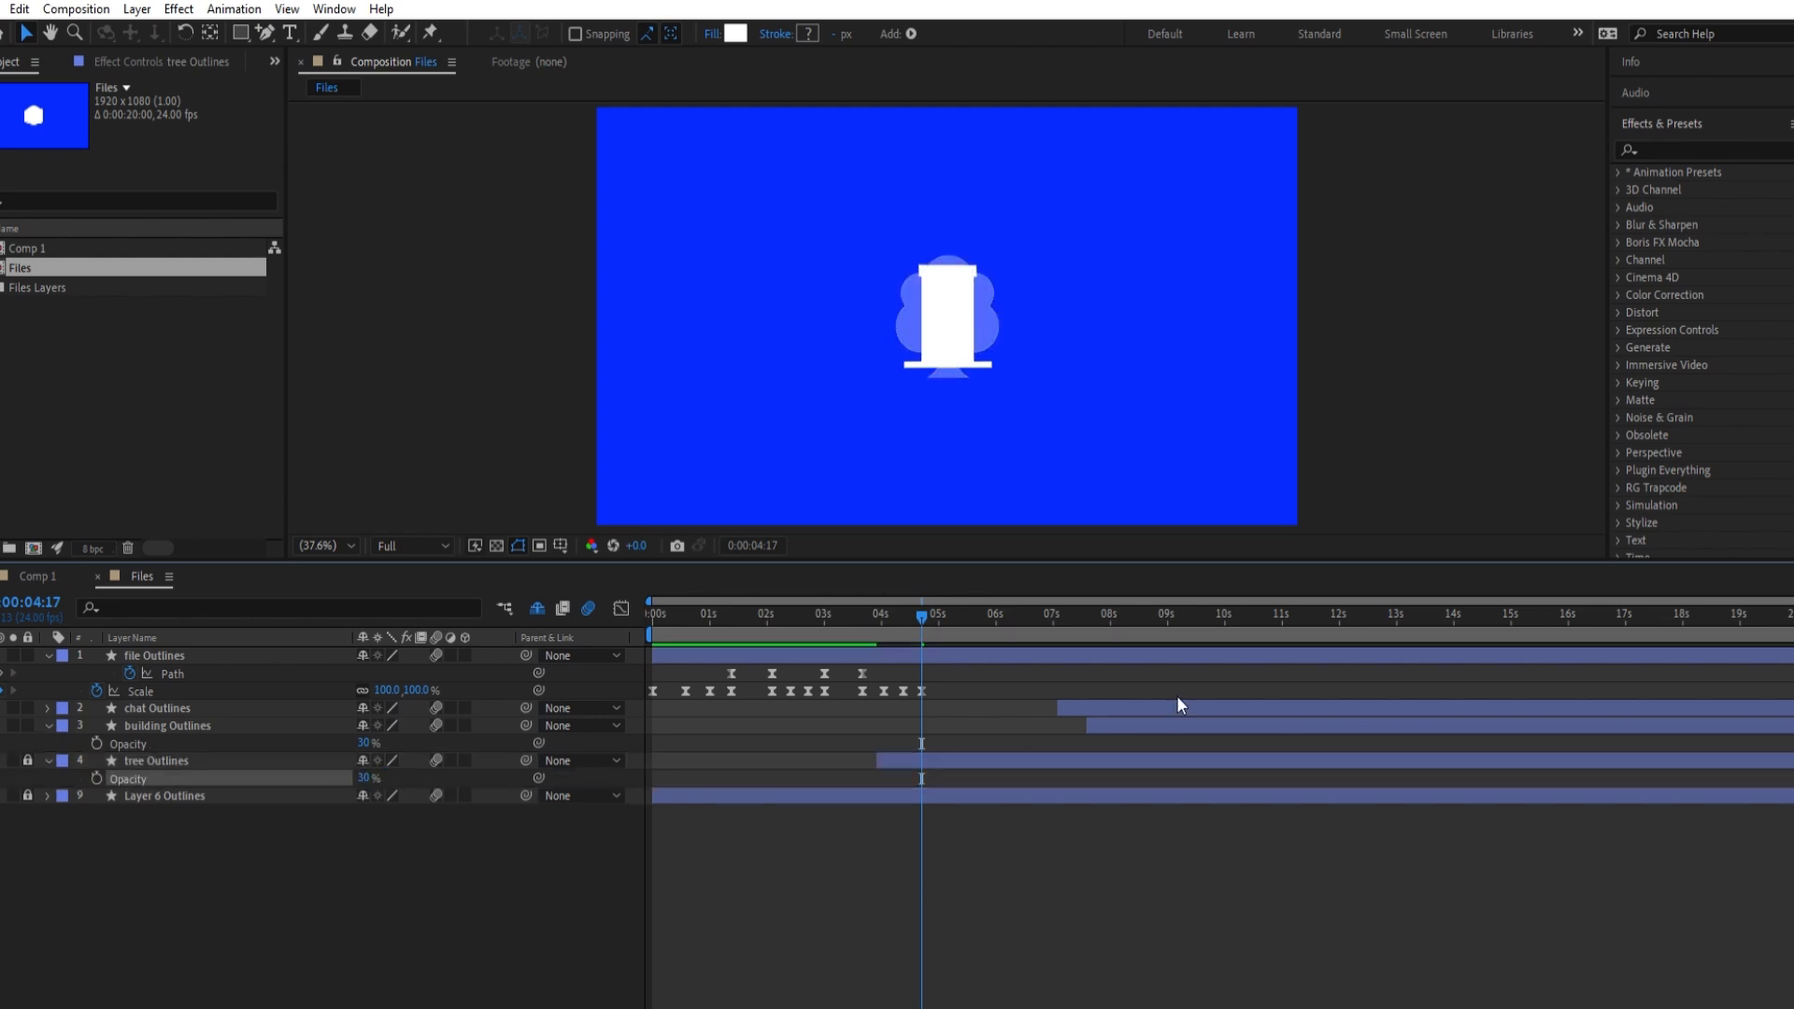
Set the file Outlines layer's opacity to 60% so the tree guide shows through
{"action": "left_click", "coordinate": [154, 655]}
{"action": "key", "text": "t"}
{"action": "left_click", "coordinate": [374, 673]}
{"action": "type", "text": "60"}
{"action": "key", "text": "Return"}
{"action": "scroll", "coordinate": [900, 360], "scroll_direction": "up", "scroll_amount": 3}
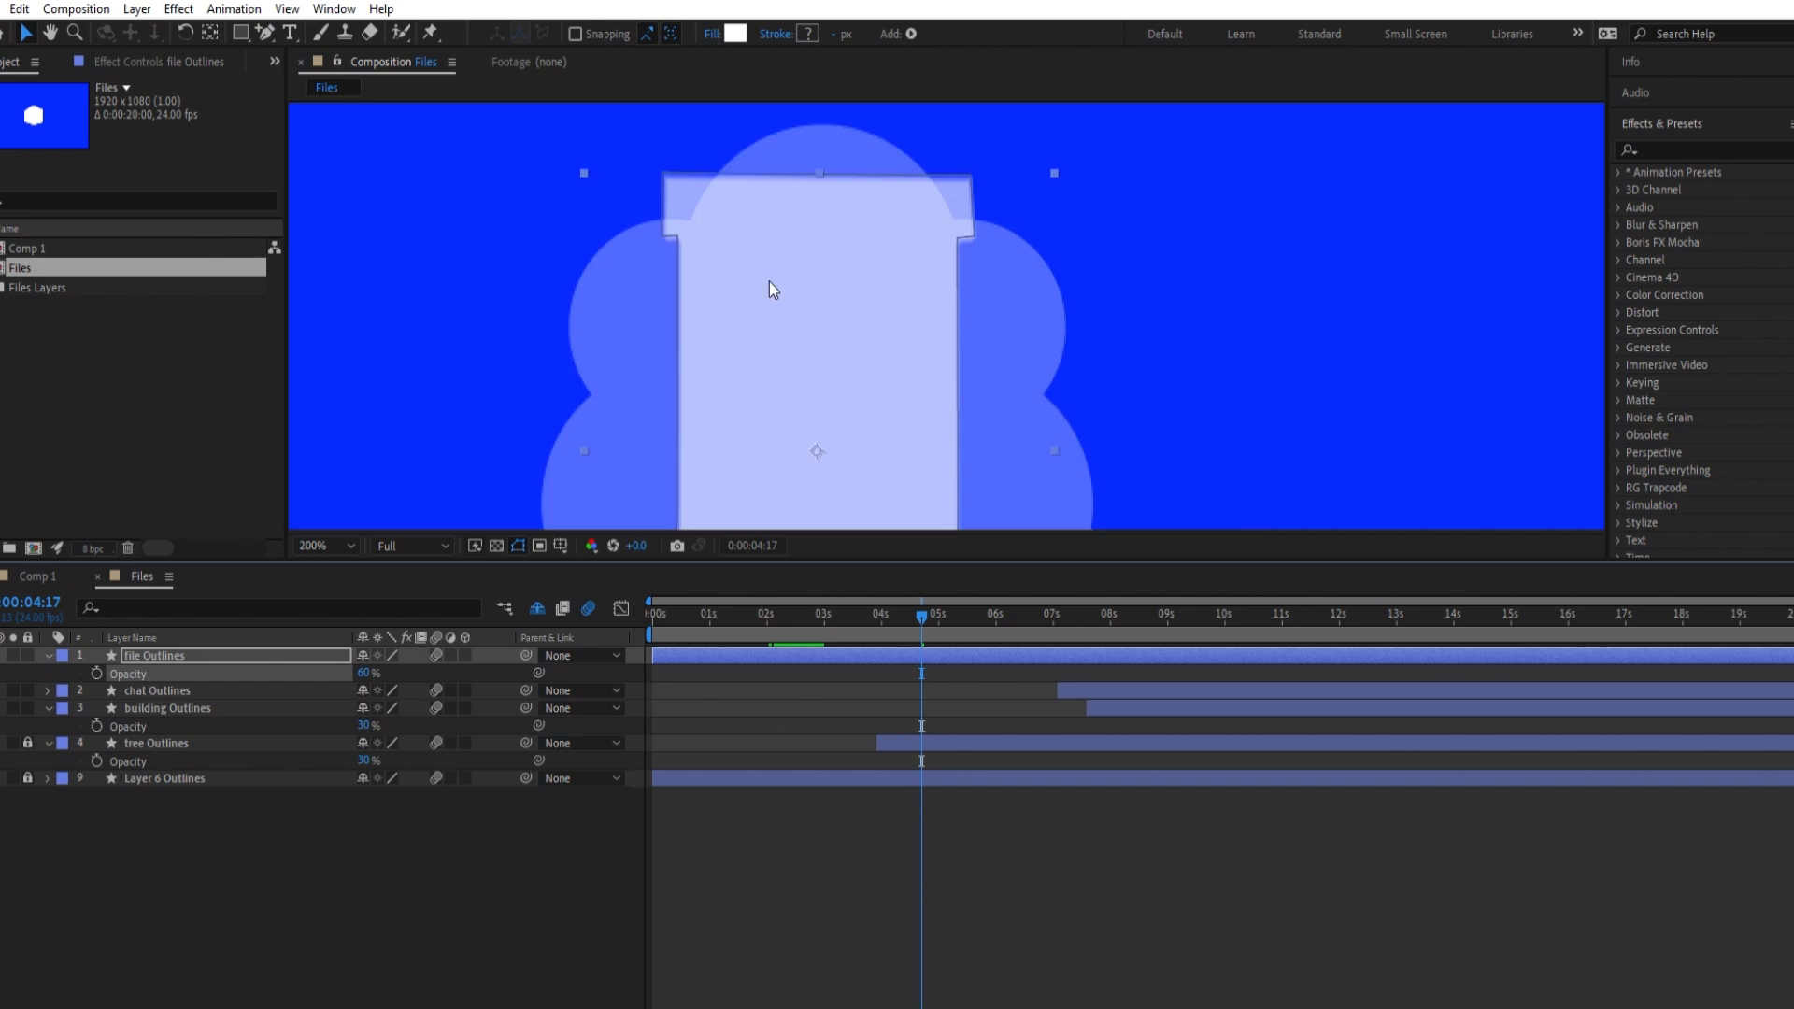
Add a Path keyframe to file Outlines at 4:17 and go to 5:10 for the tree shape
{"action": "key", "text": "u"}
{"action": "left_click", "coordinate": [3, 673]}
{"action": "left_click", "coordinate": [960, 595]}
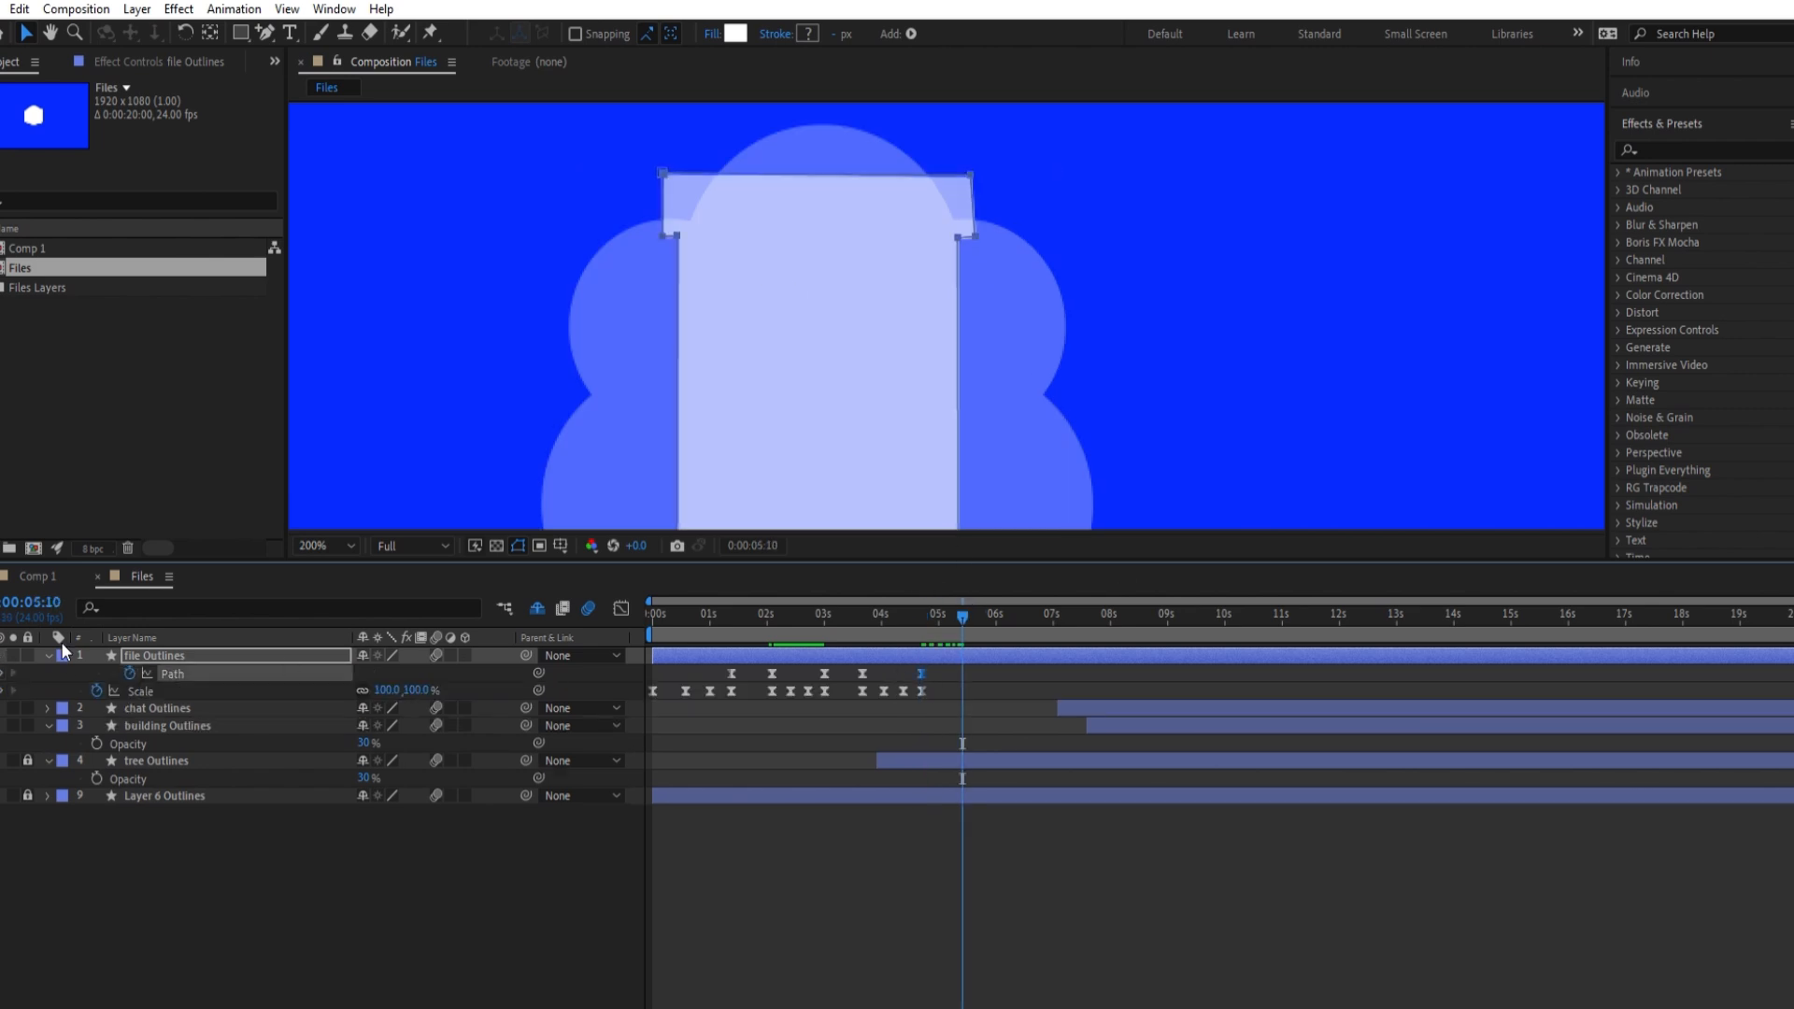
Move the upper point of the building base's left side onto the tree trunk's left edge
{"action": "left_click_drag", "start_coordinate": [761, 363], "coordinate": [789, 232]}
{"action": "scroll", "coordinate": [699, 249], "scroll_direction": "up", "scroll_amount": 1}
{"action": "left_click_drag", "start_coordinate": [573, 224], "coordinate": [630, 279]}
{"action": "left_click_drag", "start_coordinate": [608, 269], "coordinate": [621, 111]}
{"action": "left_click_drag", "start_coordinate": [383, 243], "coordinate": [783, 267]}
{"action": "left_click", "coordinate": [1062, 693]}
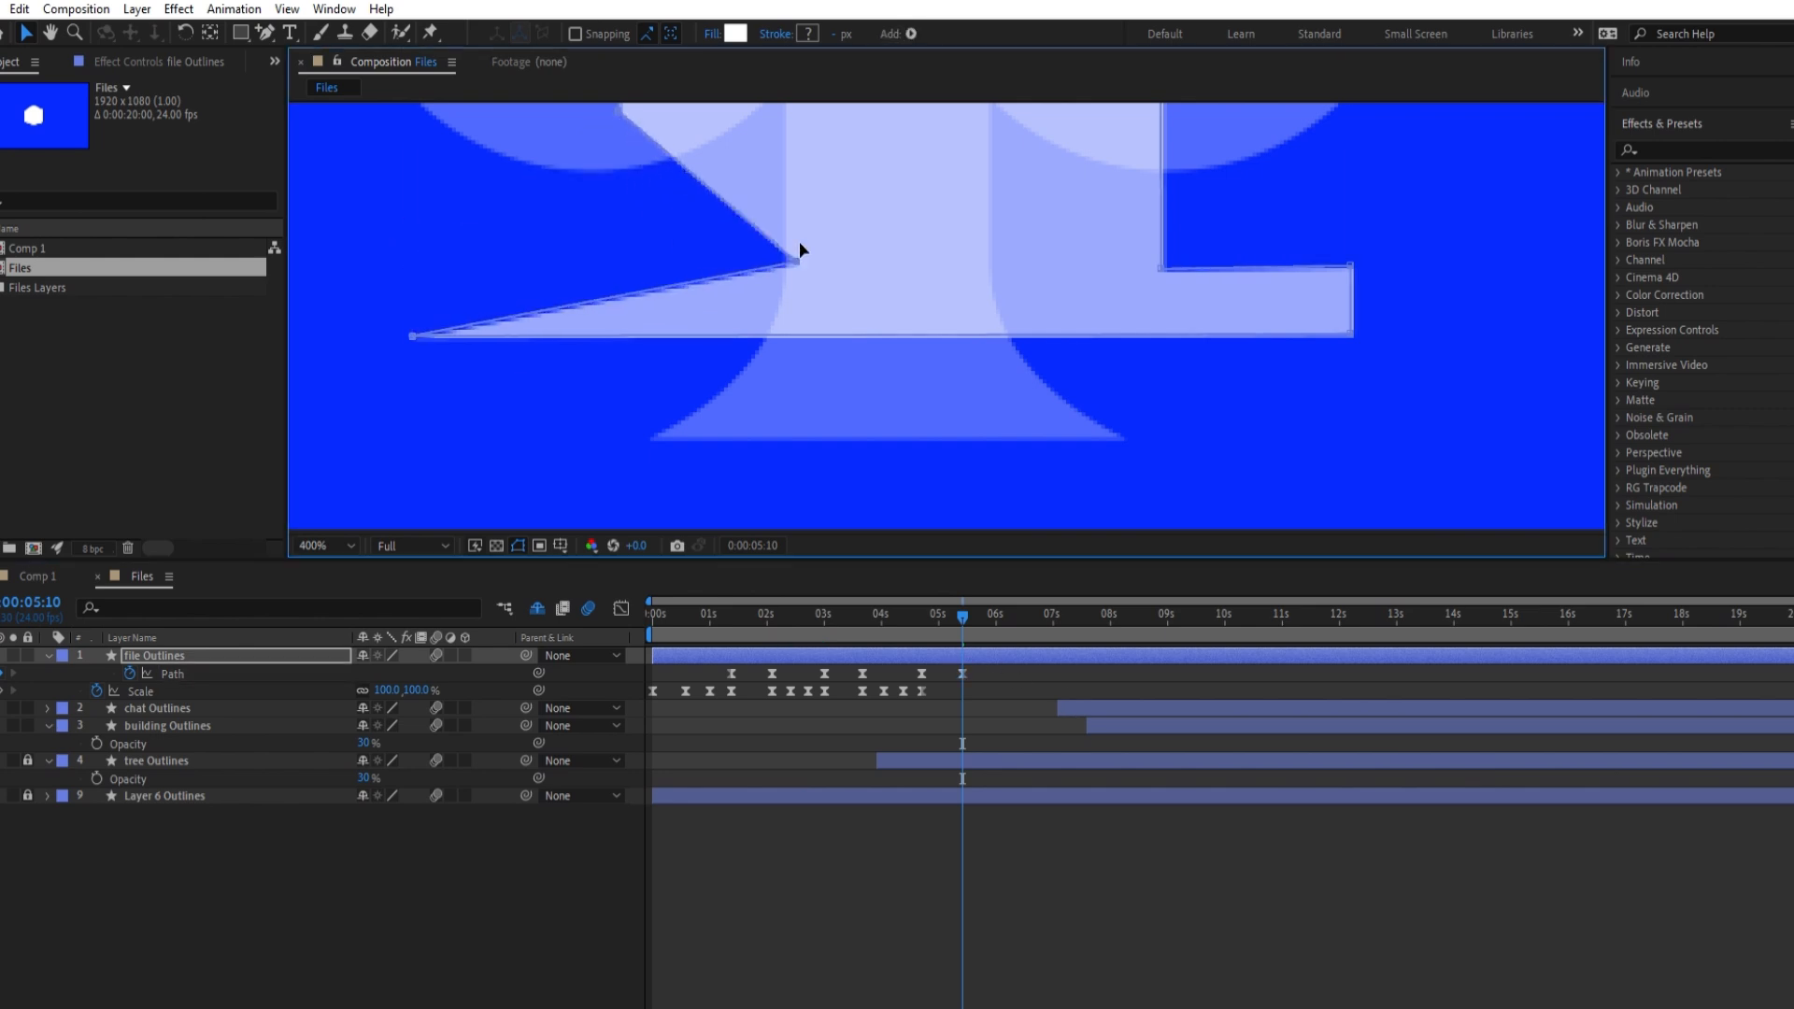
Move the base's lower-left point onto the trunk's lower-left corner and curve the path along the flared trunk foot
{"action": "left_click_drag", "start_coordinate": [413, 336], "coordinate": [666, 483]}
{"action": "scroll", "coordinate": [667, 432], "scroll_direction": "up", "scroll_amount": 1}
{"action": "left_click_drag", "start_coordinate": [647, 414], "coordinate": [633, 411]}
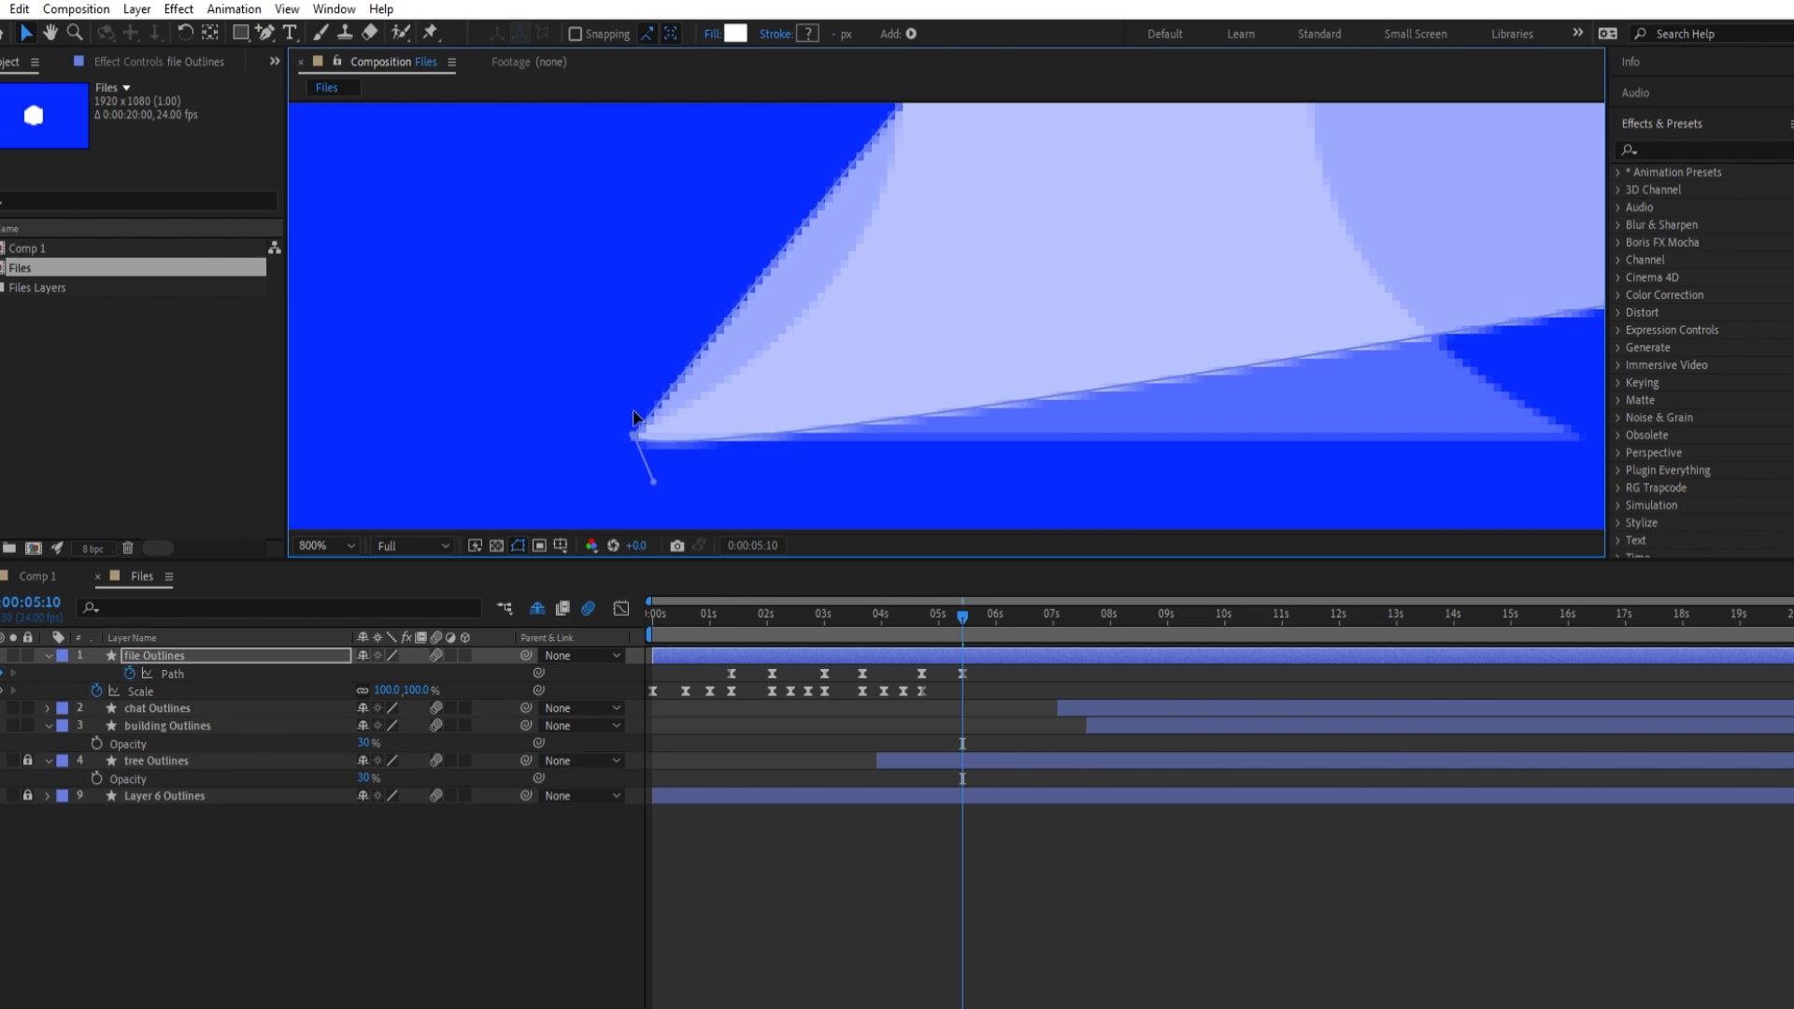
{"action": "left_click", "coordinate": [265, 34]}
{"action": "left_click_drag", "start_coordinate": [656, 446], "coordinate": [856, 323]}
{"action": "left_click_drag", "start_coordinate": [643, 466], "coordinate": [634, 429]}
{"action": "left_click_drag", "start_coordinate": [855, 280], "coordinate": [821, 484]}
Place the left wall's lower points at the trunk-canopy junction and the lower-left lobe's underside, curving the path between them
{"action": "scroll", "coordinate": [879, 393], "scroll_direction": "down", "scroll_amount": 2}
{"action": "left_click_drag", "start_coordinate": [930, 282], "coordinate": [863, 393]}
{"action": "left_click", "coordinate": [784, 342]}
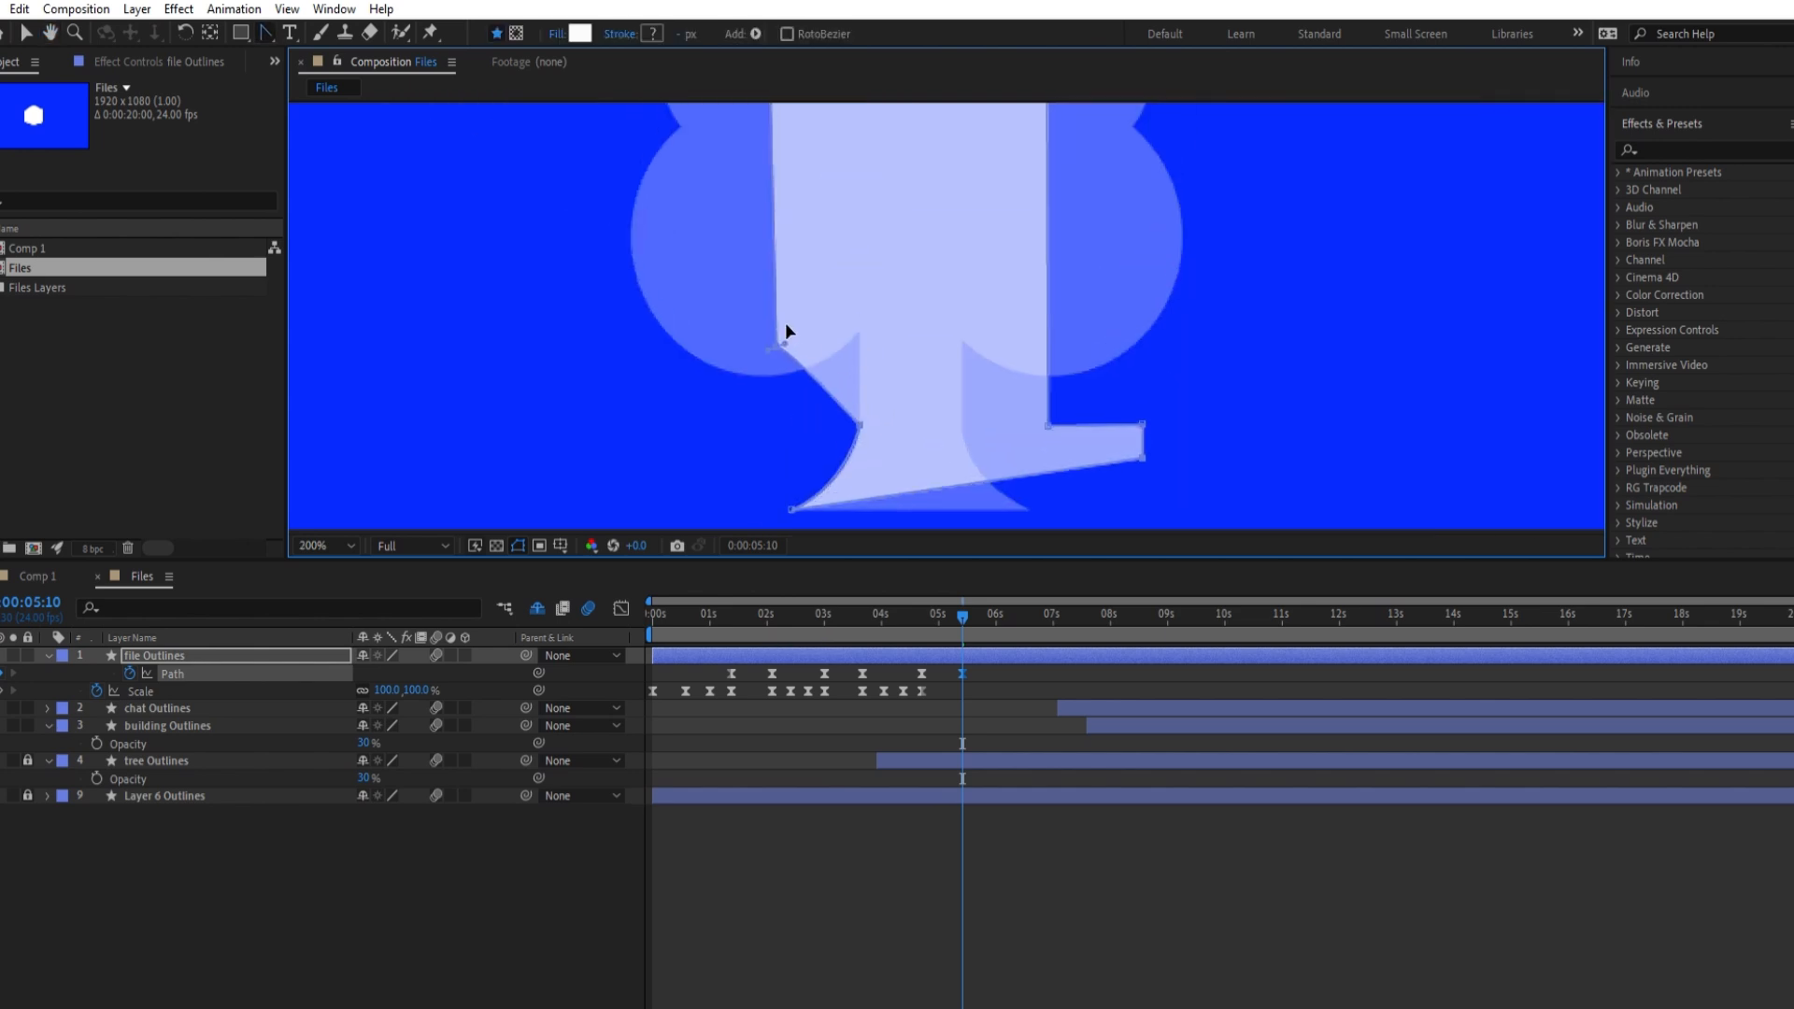
{"action": "left_click", "coordinate": [26, 34]}
{"action": "left_click_drag", "start_coordinate": [777, 346], "coordinate": [865, 413]}
{"action": "scroll", "coordinate": [862, 412], "scroll_direction": "down", "scroll_amount": 1}
{"action": "scroll", "coordinate": [792, 328], "scroll_direction": "up", "scroll_amount": 1}
{"action": "left_click_drag", "start_coordinate": [818, 222], "coordinate": [820, 343]}
{"action": "left_click", "coordinate": [953, 657]}
{"action": "left_click", "coordinate": [267, 33]}
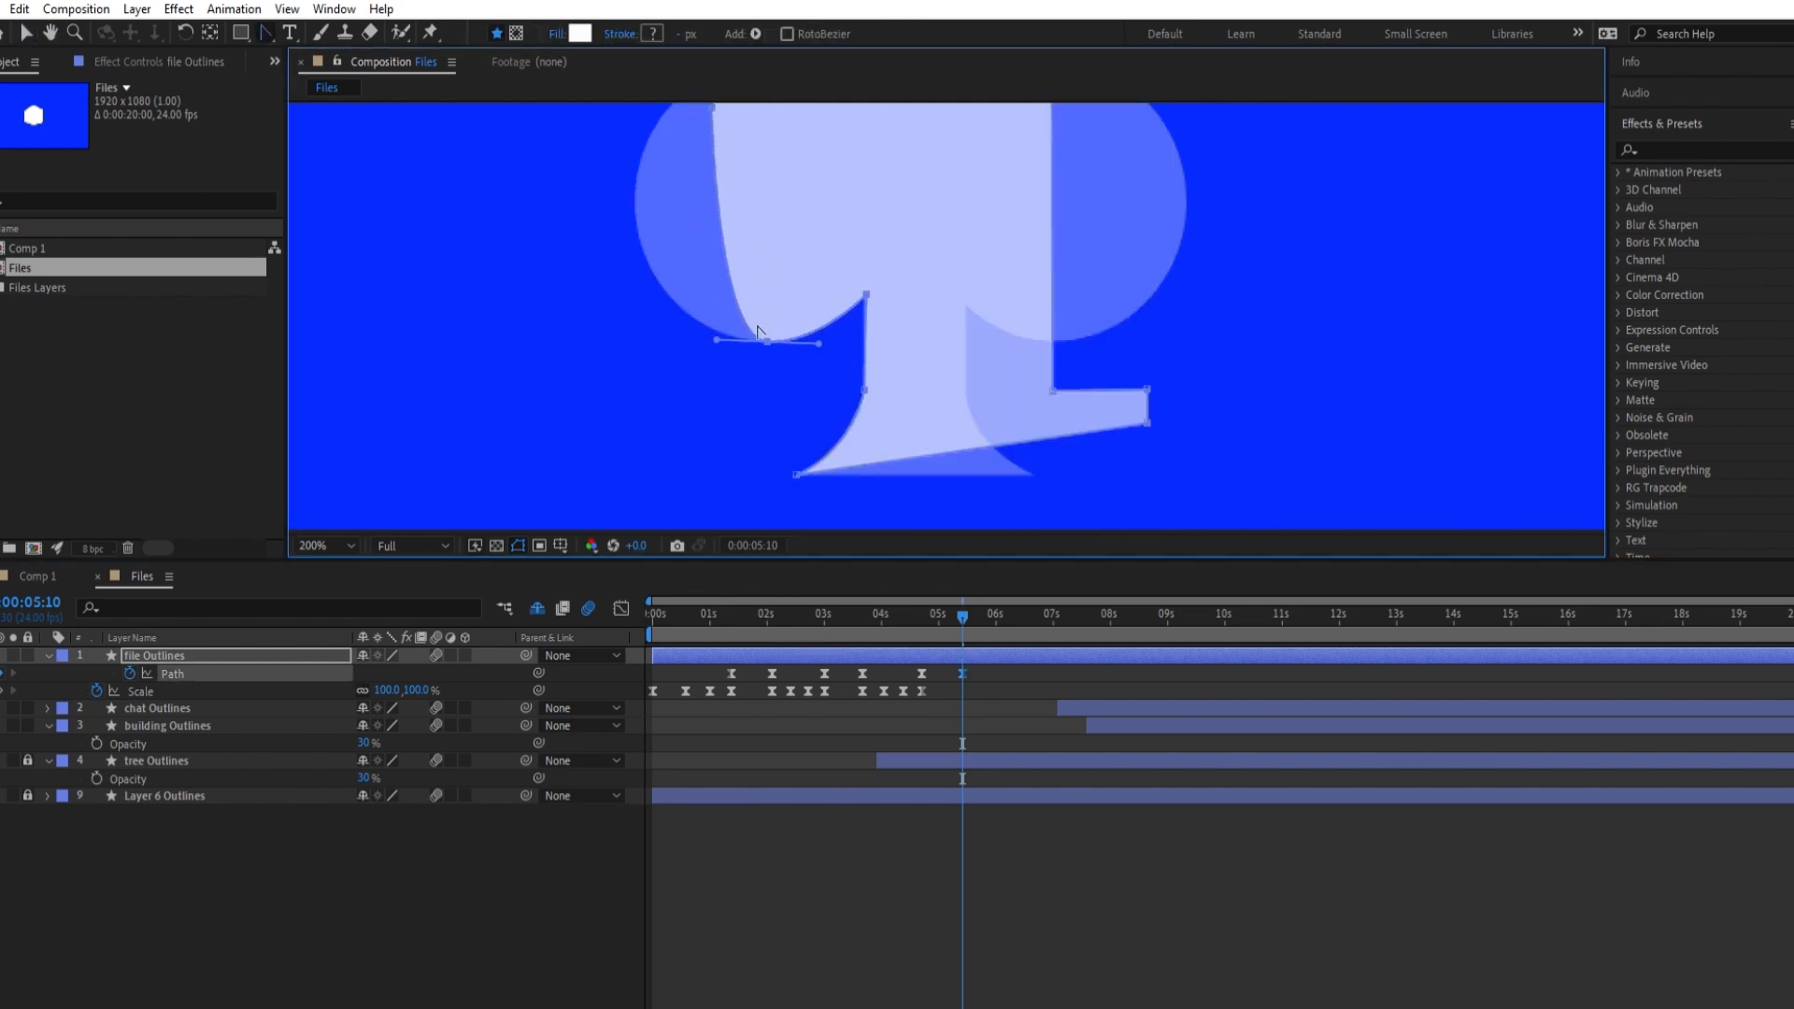
Place the left wall's upper point in the notch between the left canopy lobes and curve the path around the lower-left lobe
{"action": "left_click_drag", "start_coordinate": [734, 201], "coordinate": [758, 288]}
{"action": "left_click", "coordinate": [27, 32]}
{"action": "left_click_drag", "start_coordinate": [724, 167], "coordinate": [584, 269]}
{"action": "left_click", "coordinate": [266, 32]}
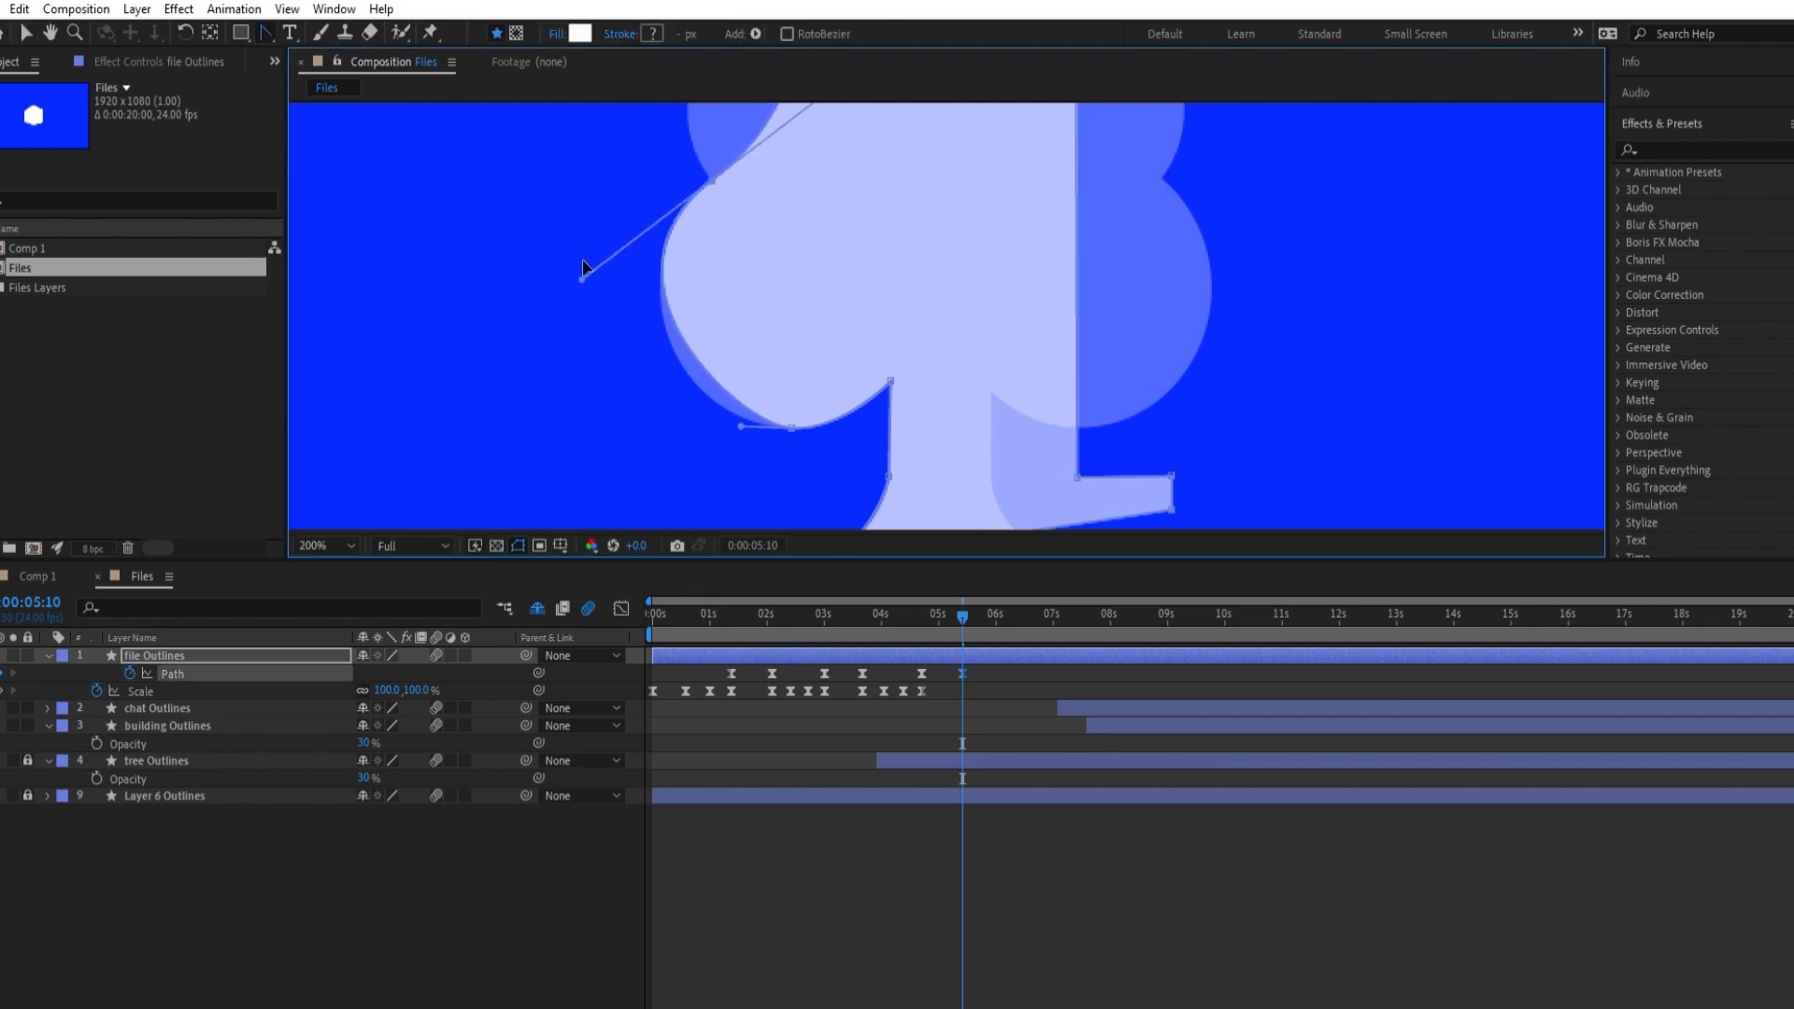
{"action": "left_click_drag", "start_coordinate": [744, 410], "coordinate": [685, 412]}
{"action": "mouse_move", "coordinate": [581, 263]}
{"action": "left_mouse_down"}
{"action": "mouse_move", "coordinate": [624, 241]}
{"action": "mouse_move", "coordinate": [601, 264]}
{"action": "left_mouse_up"}
Move the top-left corner points to the notch beside the tree's top lobe and curve the path around the upper-left lobe
{"action": "left_click_drag", "start_coordinate": [765, 214], "coordinate": [797, 365]}
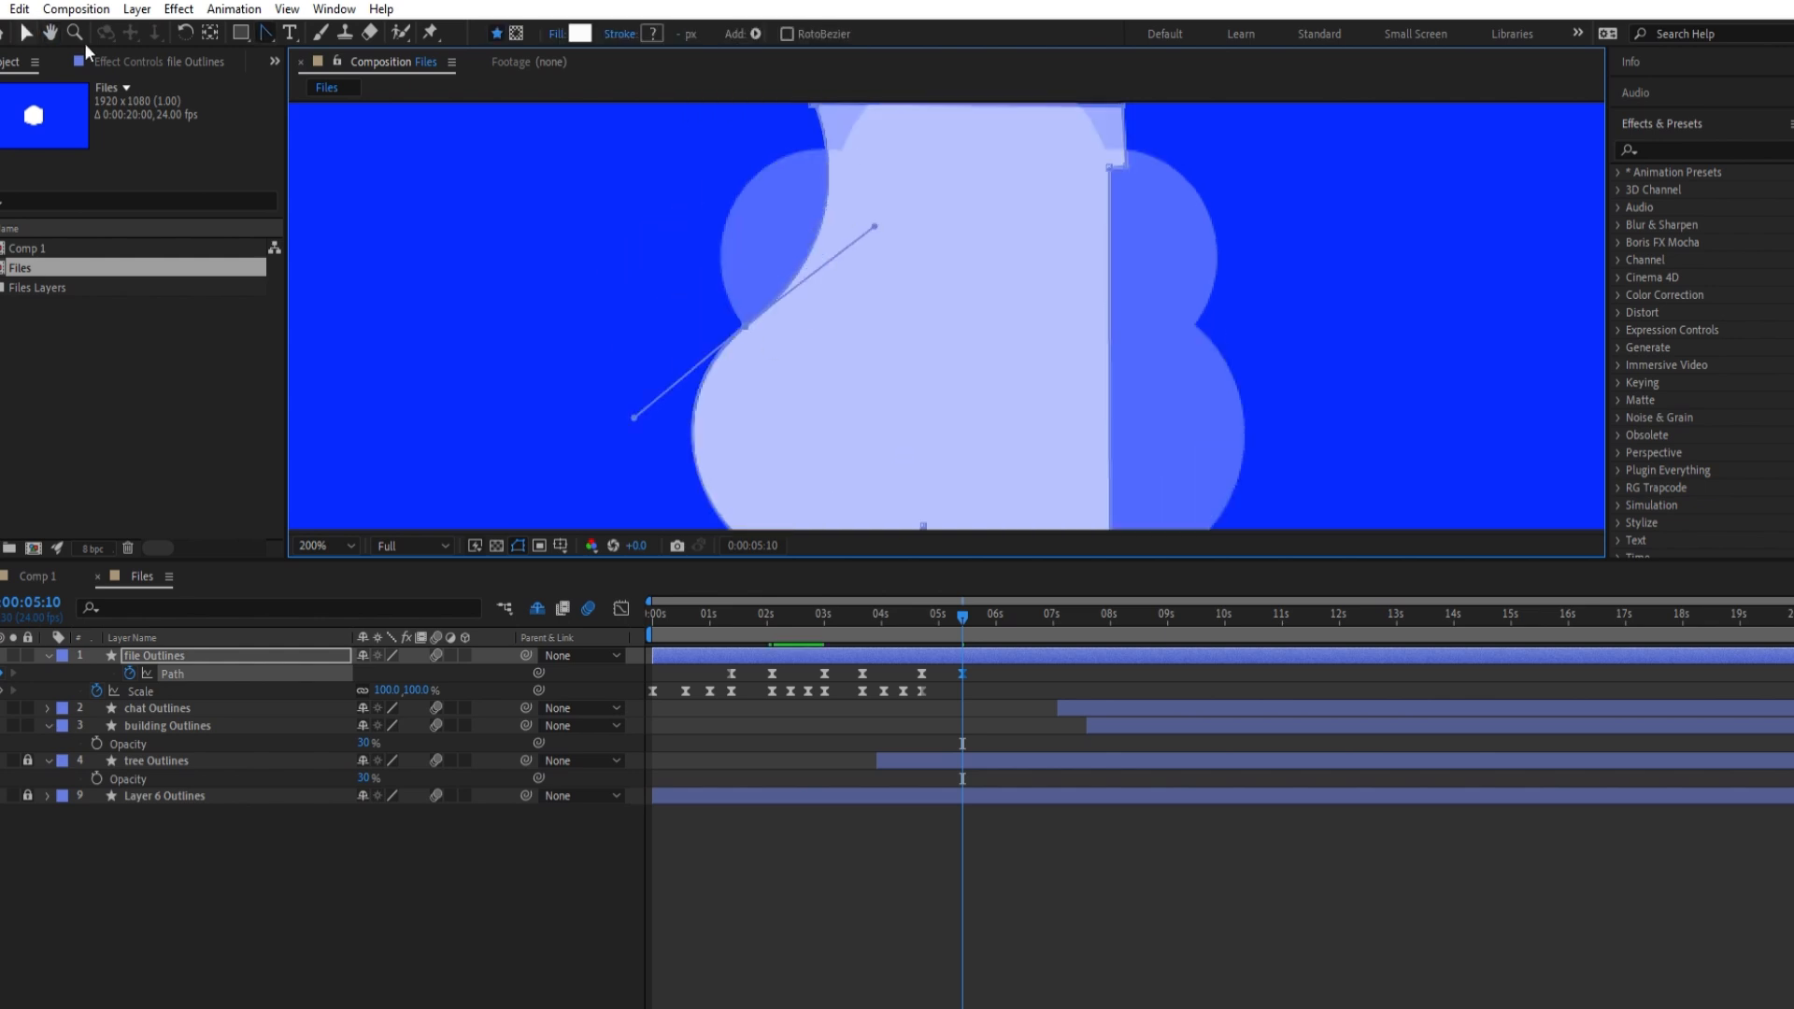
{"action": "left_click_drag", "start_coordinate": [678, 225], "coordinate": [670, 219]}
{"action": "left_click_drag", "start_coordinate": [843, 201], "coordinate": [841, 295]}
{"action": "left_click_drag", "start_coordinate": [811, 197], "coordinate": [765, 231]}
{"action": "left_click_drag", "start_coordinate": [665, 322], "coordinate": [676, 318]}
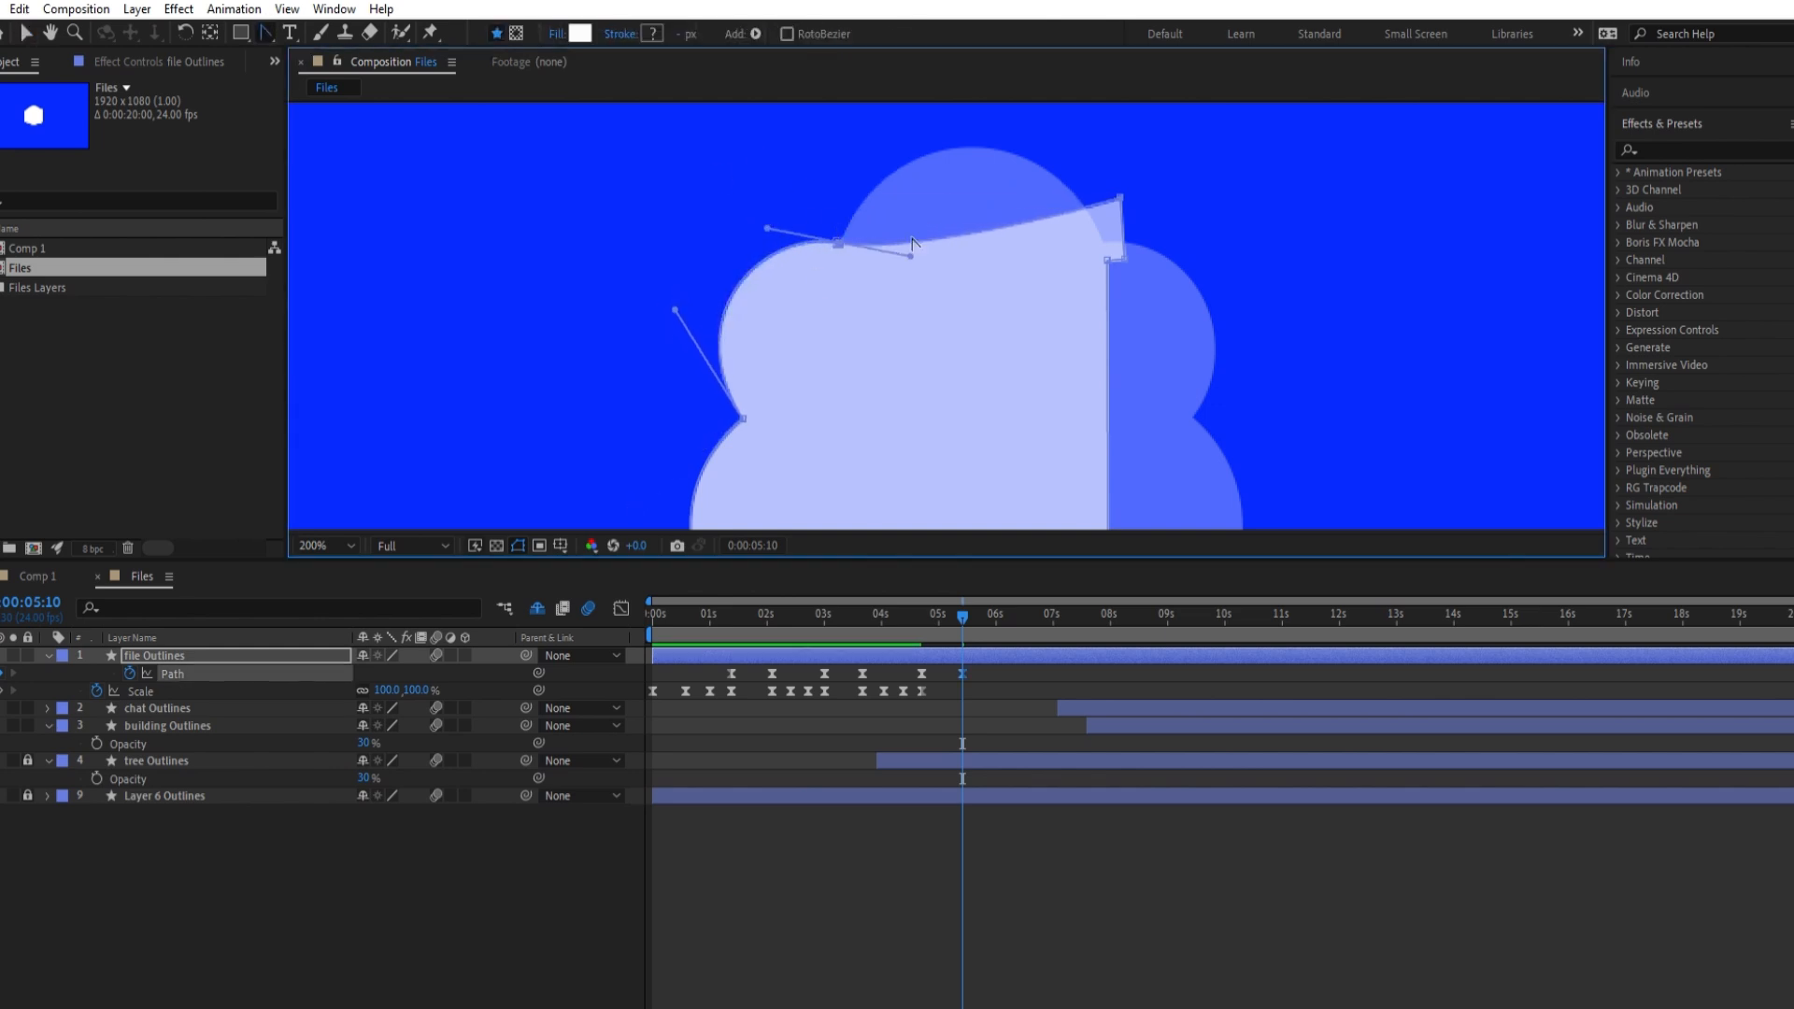
Move the top-right corner point to the notch at the top lobe's right end and arch the path over that lobe
{"action": "scroll", "coordinate": [888, 248], "scroll_direction": "up", "scroll_amount": 3}
{"action": "left_click_drag", "start_coordinate": [911, 361], "coordinate": [918, 180]}
{"action": "key", "text": "v"}
{"action": "left_click_drag", "start_coordinate": [1120, 302], "coordinate": [925, 269]}
{"action": "left_click", "coordinate": [266, 32]}
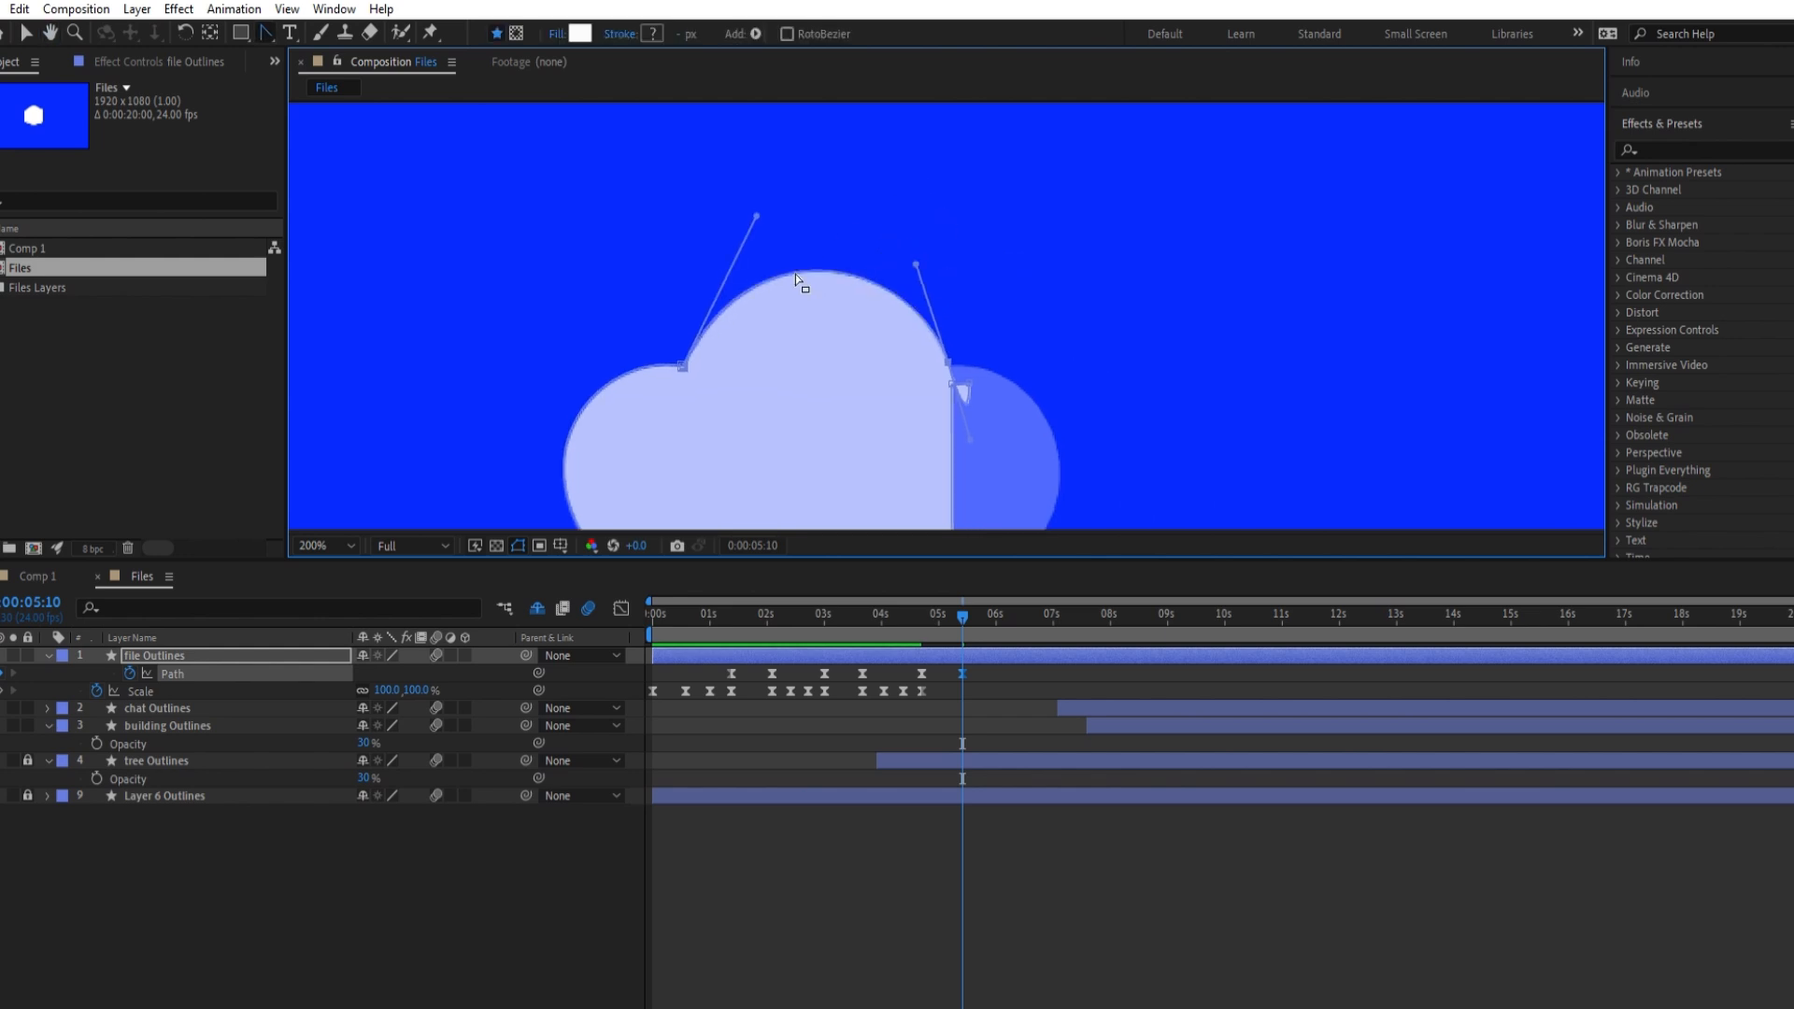
Move the cornice's lower-right point to the notch between the right canopy lobes and curve the path around the upper-right lobe
{"action": "left_click", "coordinate": [26, 33]}
{"action": "left_click_drag", "start_coordinate": [974, 376], "coordinate": [886, 364]}
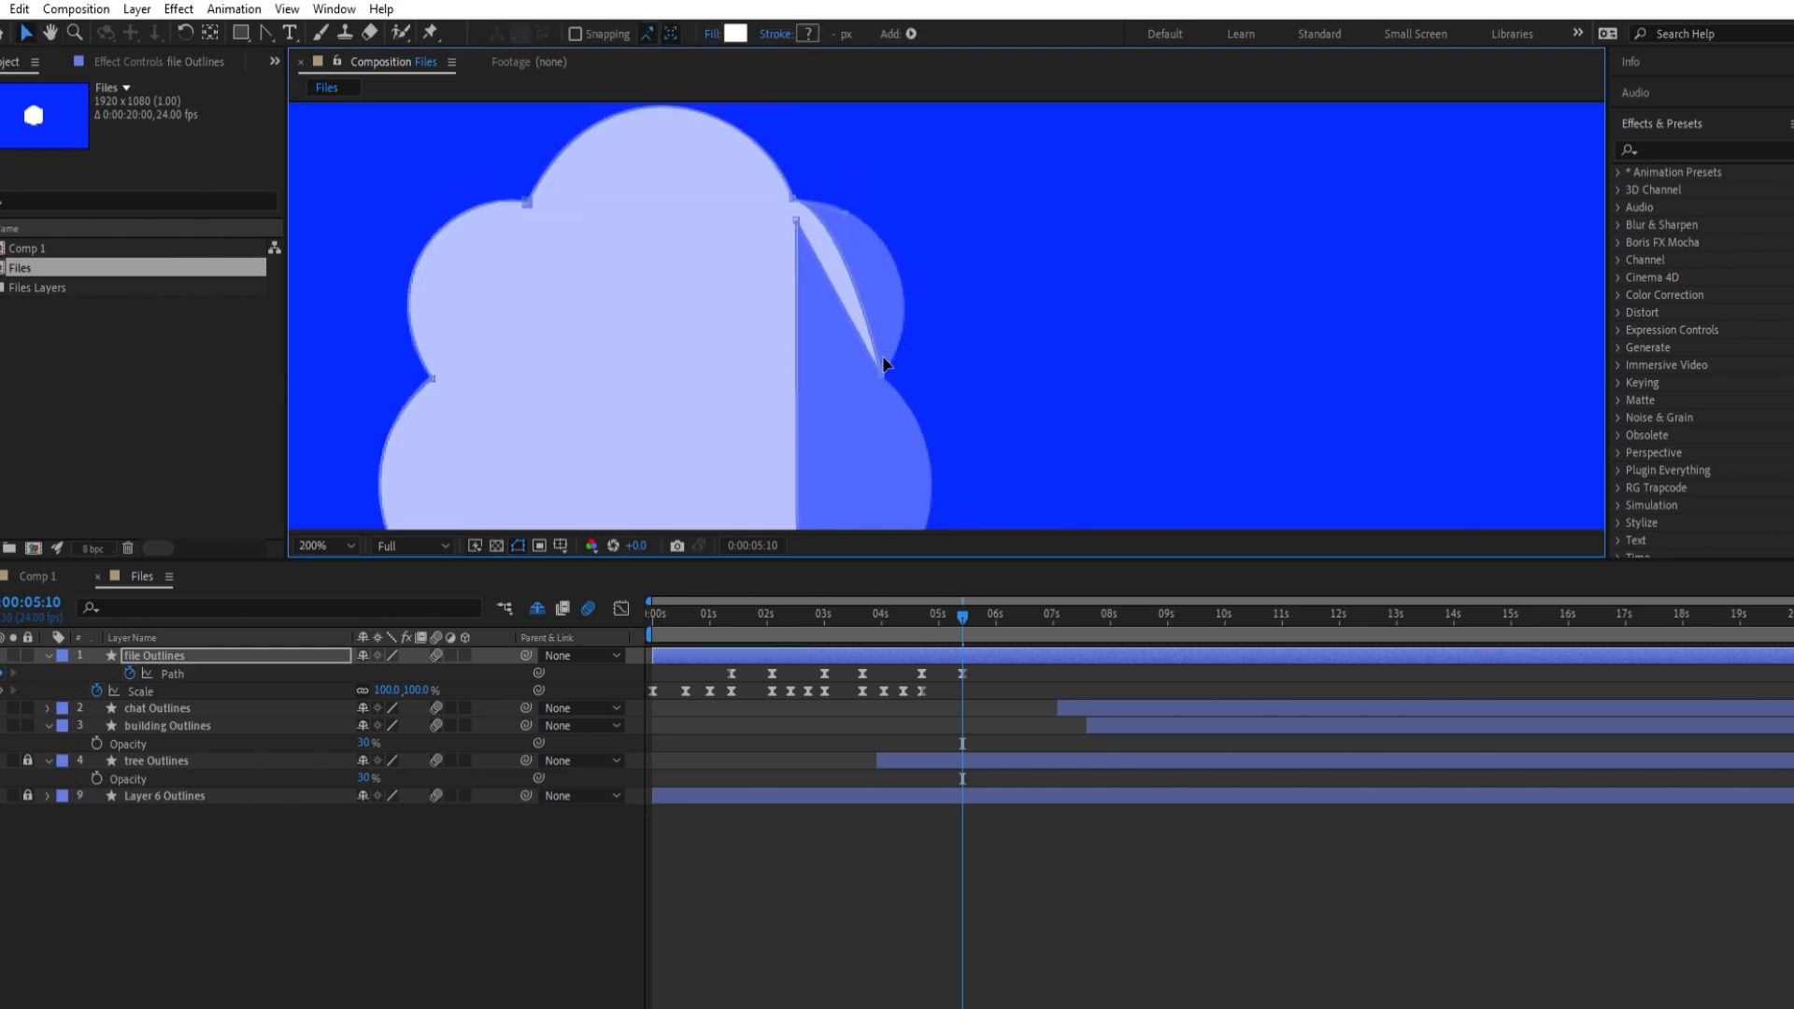
{"action": "left_click_drag", "start_coordinate": [849, 210], "coordinate": [945, 214]}
{"action": "key", "text": "g"}
{"action": "mouse_move", "coordinate": [880, 370]}
{"action": "left_mouse_down"}
{"action": "mouse_move", "coordinate": [897, 365]}
{"action": "mouse_move", "coordinate": [863, 374]}
{"action": "left_mouse_up"}
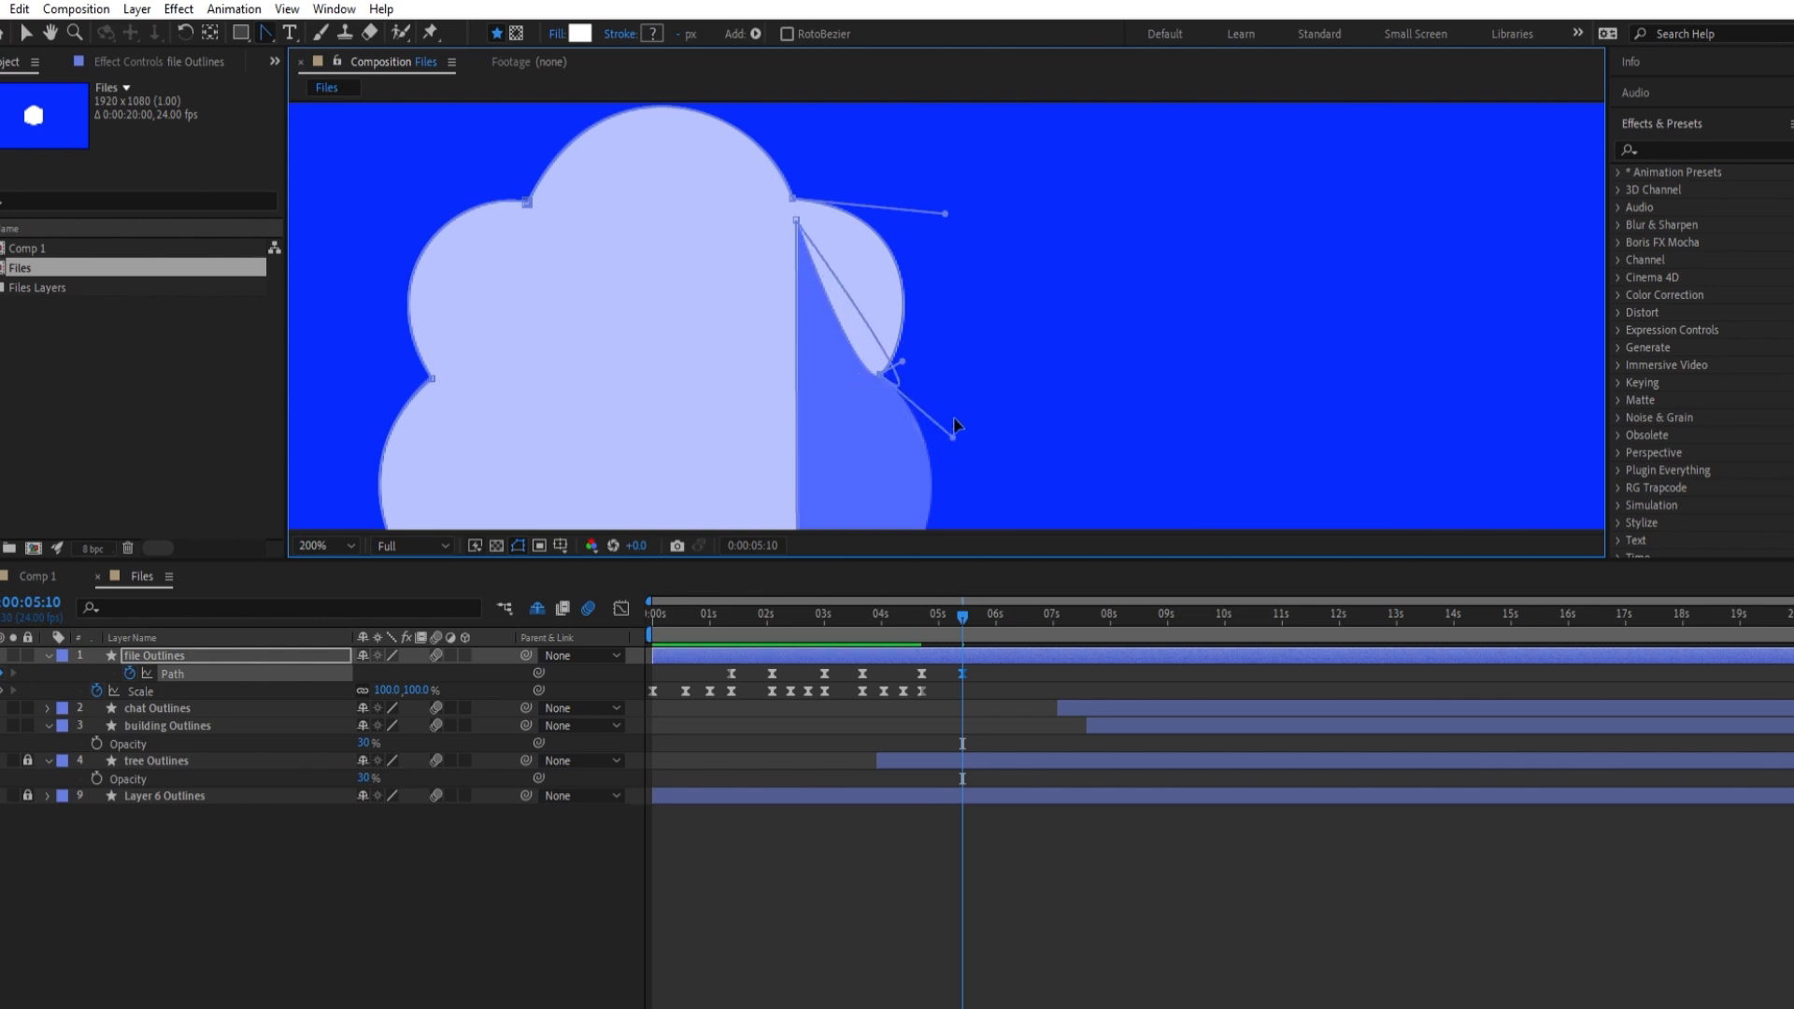
{"action": "left_click_drag", "start_coordinate": [955, 425], "coordinate": [964, 458]}
Move the right wall's points onto the lower-right lobe and the right trunk-canopy junction, curving the path to the canopy outline
{"action": "left_click", "coordinate": [27, 33]}
{"action": "left_click_drag", "start_coordinate": [796, 220], "coordinate": [903, 458]}
{"action": "left_click_drag", "start_coordinate": [821, 312], "coordinate": [781, 253]}
{"action": "left_click_drag", "start_coordinate": [782, 253], "coordinate": [778, 346]}
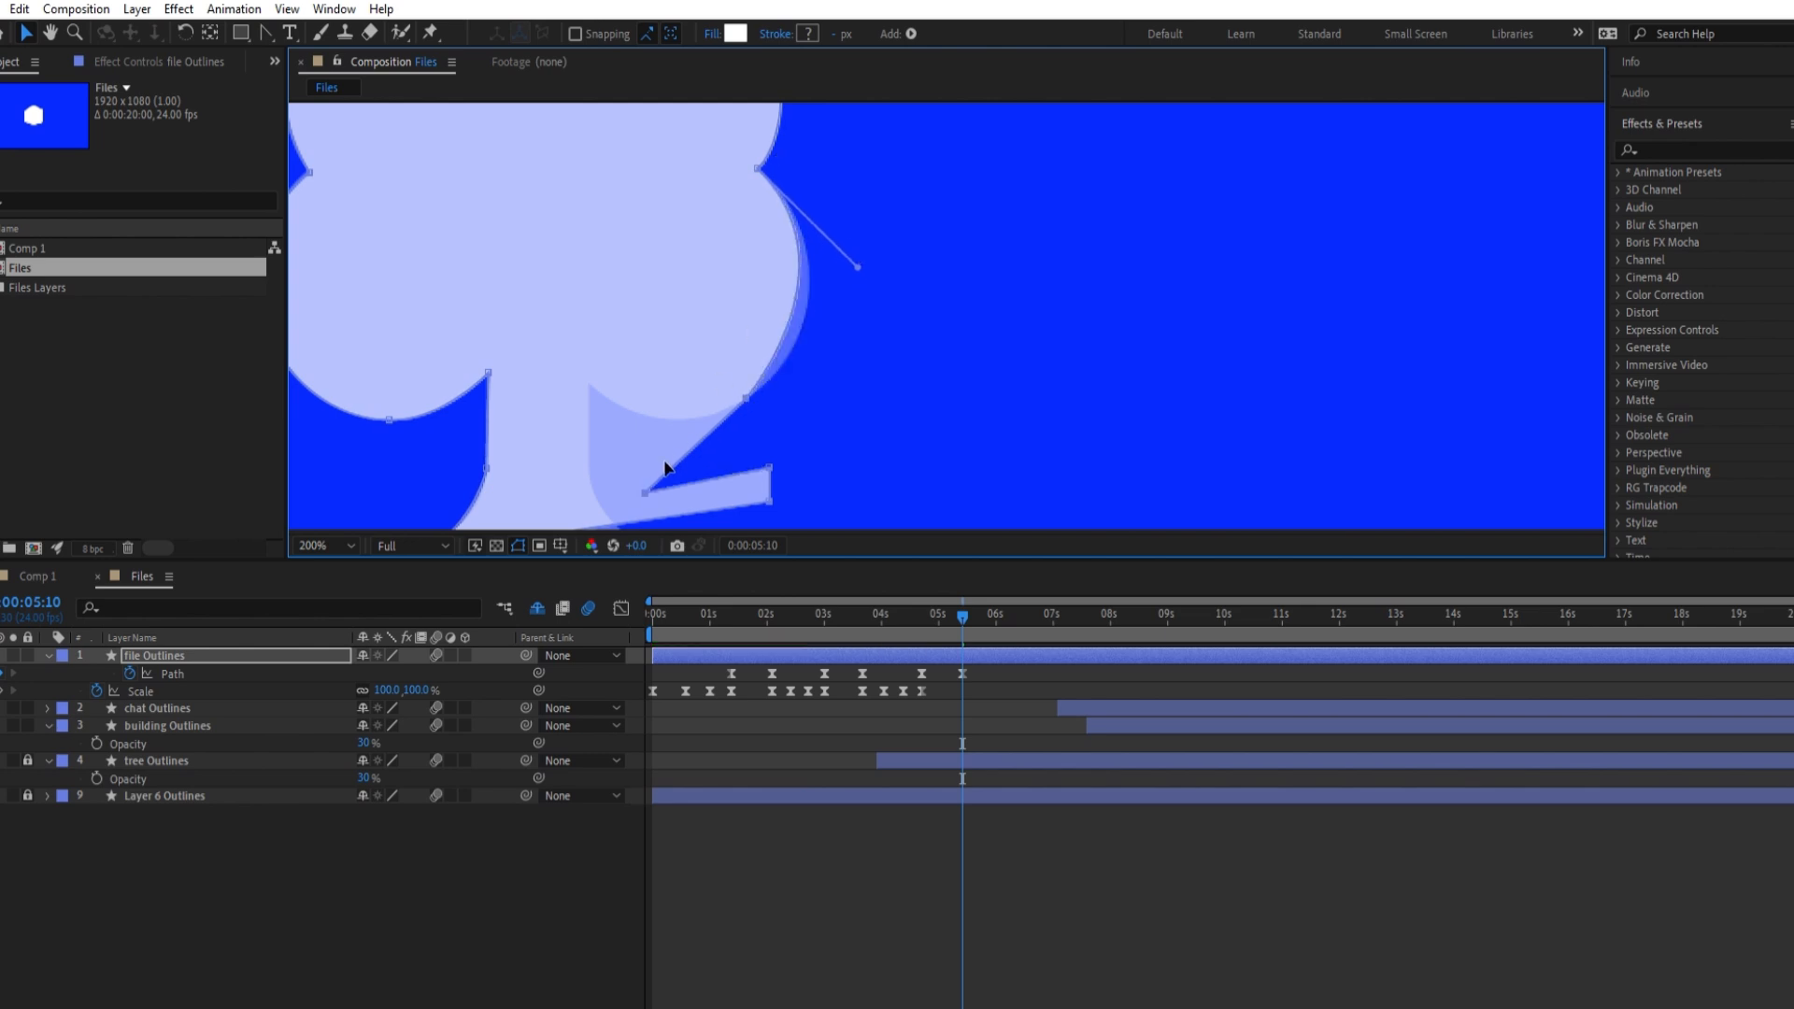
{"action": "left_click_drag", "start_coordinate": [761, 436], "coordinate": [690, 441]}
{"action": "left_click", "coordinate": [266, 33]}
{"action": "left_click_drag", "start_coordinate": [492, 291], "coordinate": [591, 366]}
Undo the curve tried on the base's right corner and fit its remaining points to the trunk's right side and foot
{"action": "left_click_drag", "start_coordinate": [769, 446], "coordinate": [925, 424]}
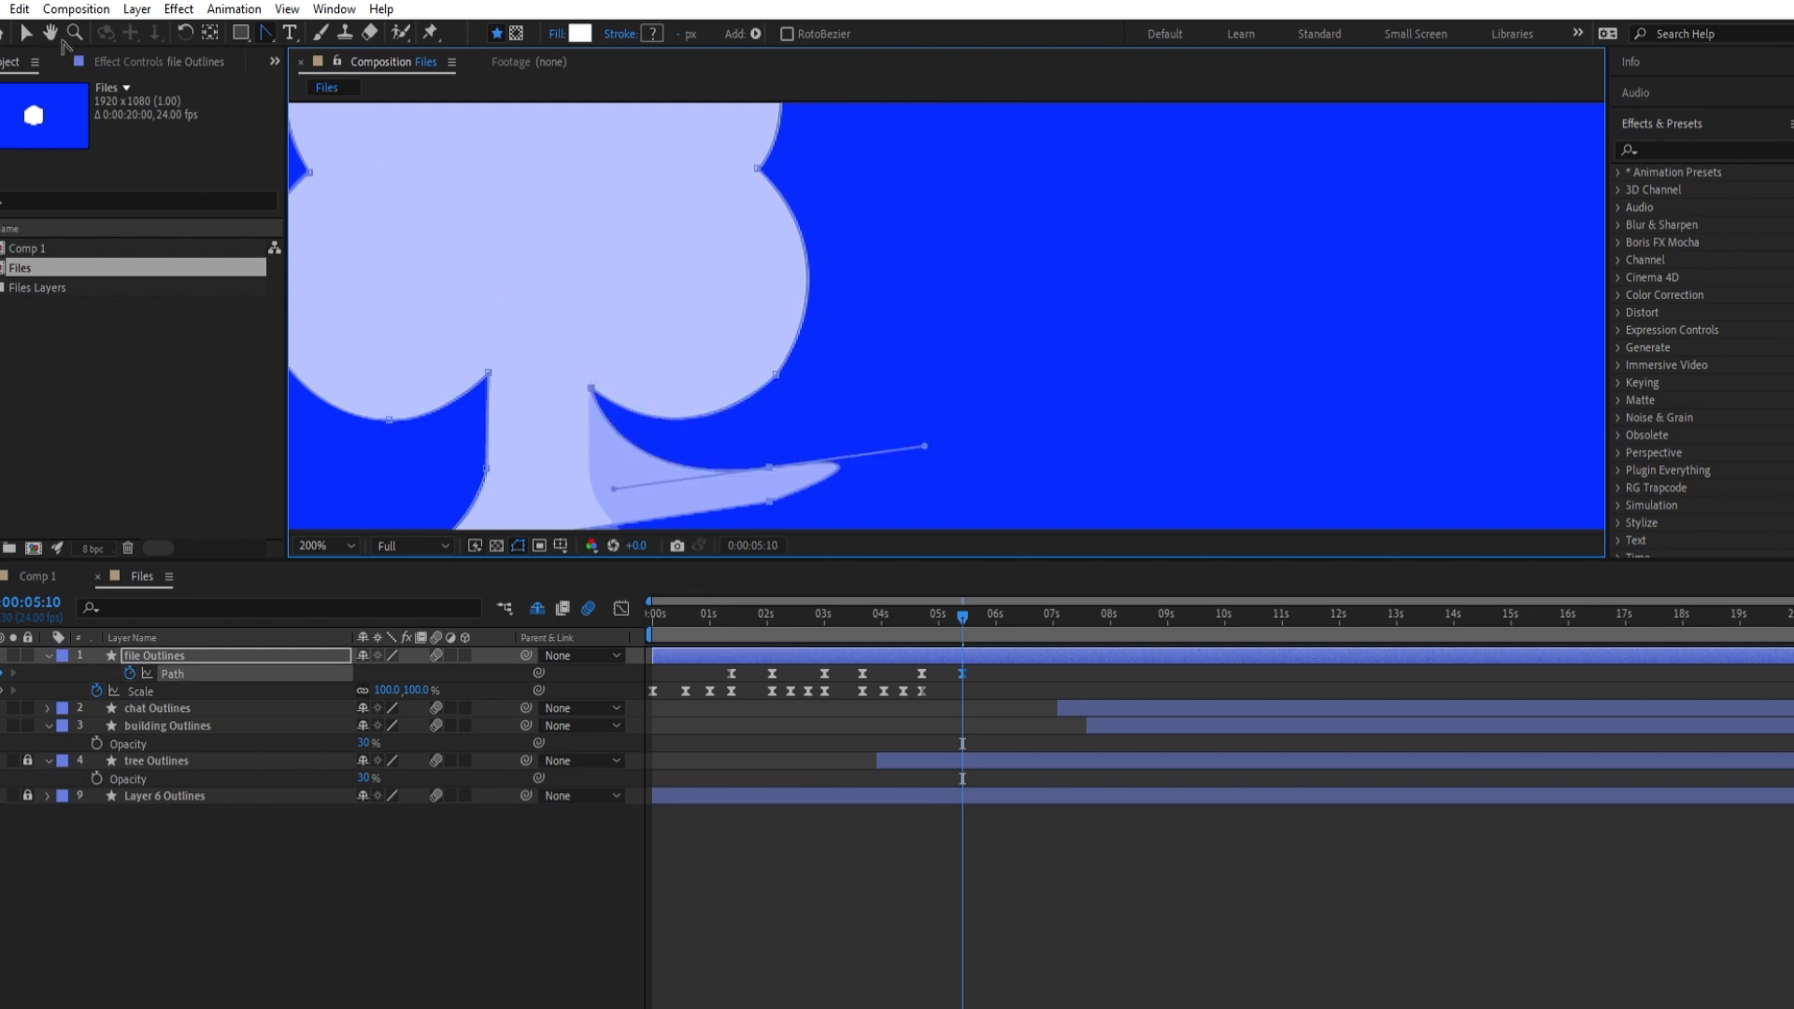
{"action": "key", "text": "ctrl+z"}
{"action": "key", "text": "v"}
{"action": "left_click_drag", "start_coordinate": [772, 461], "coordinate": [663, 367]}
{"action": "left_click_drag", "start_coordinate": [837, 405], "coordinate": [723, 449]}
{"action": "key", "text": "g"}
{"action": "scroll", "coordinate": [740, 342], "scroll_direction": "down", "scroll_amount": 2}
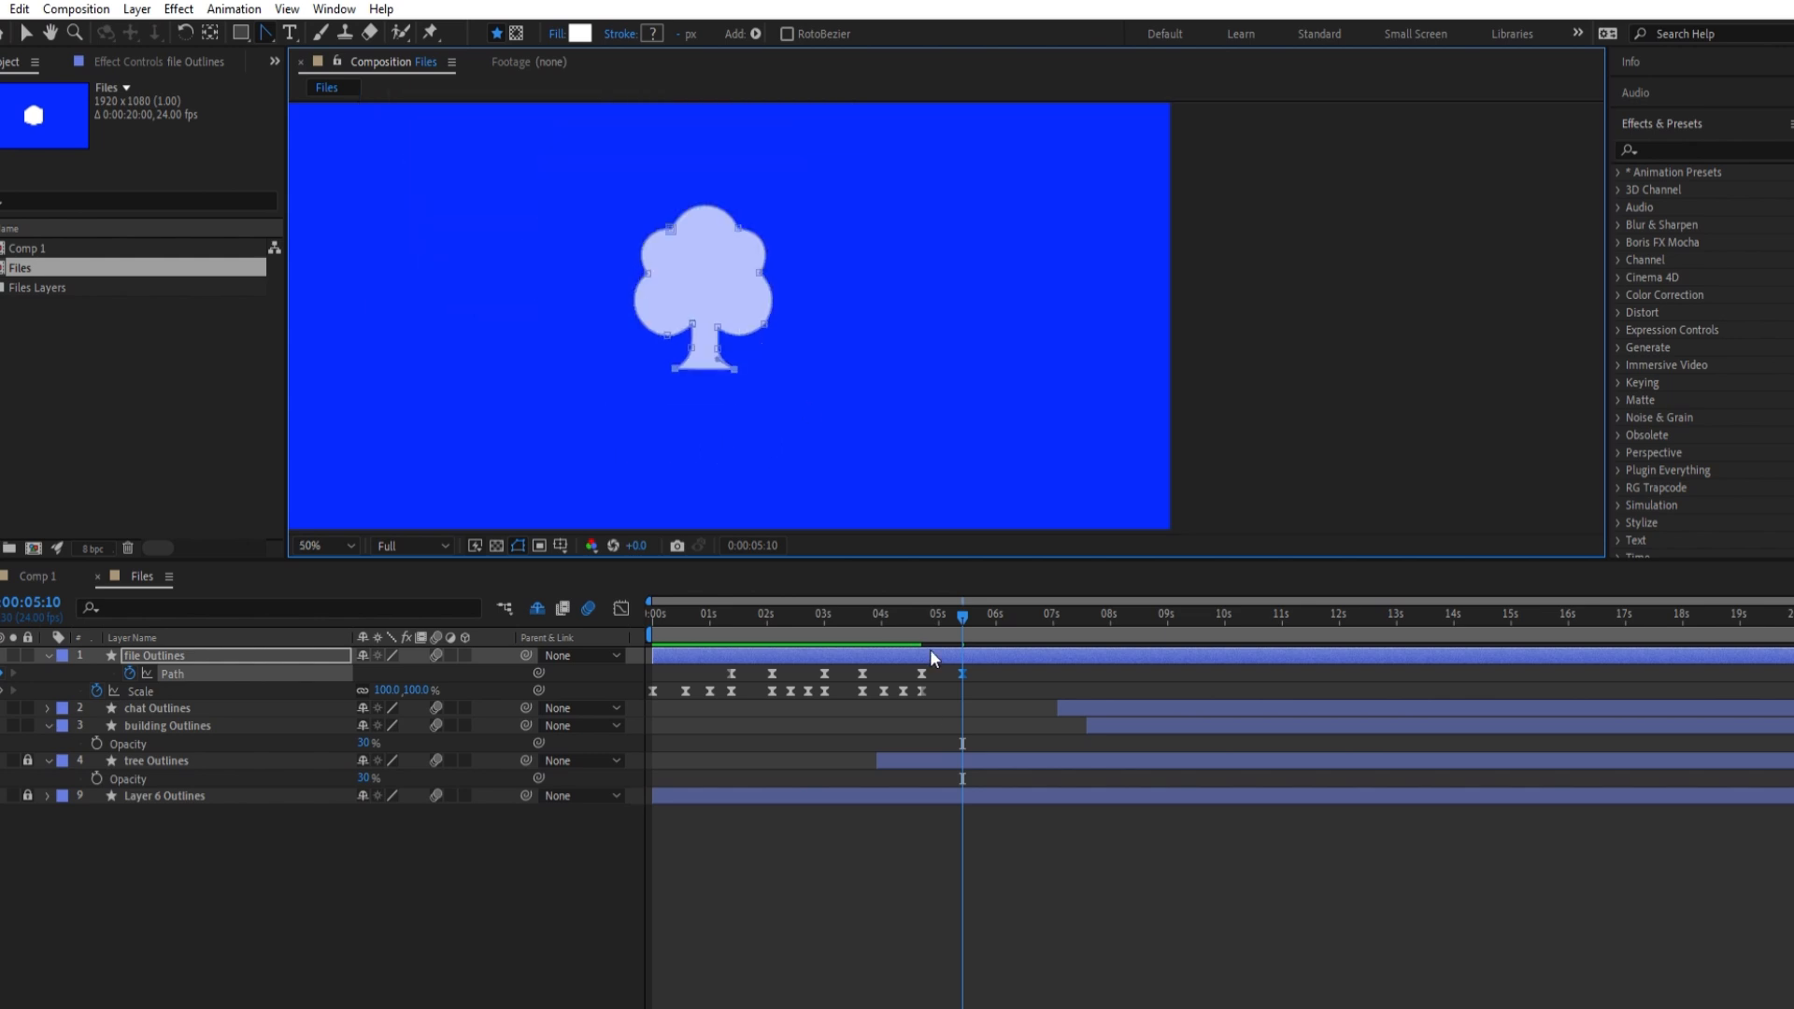
Reshape the speed graph between the Path keyframes at 4:17 and 5:10 to start fast and ease slowly into the tree
{"action": "scroll", "coordinate": [919, 687], "scroll_direction": "up", "scroll_amount": 1}
{"action": "left_click", "coordinate": [926, 673], "text": "shift"}
{"action": "left_click", "coordinate": [621, 609]}
{"action": "scroll", "coordinate": [946, 828], "scroll_direction": "up", "scroll_amount": 3}
{"action": "left_click", "coordinate": [26, 34]}
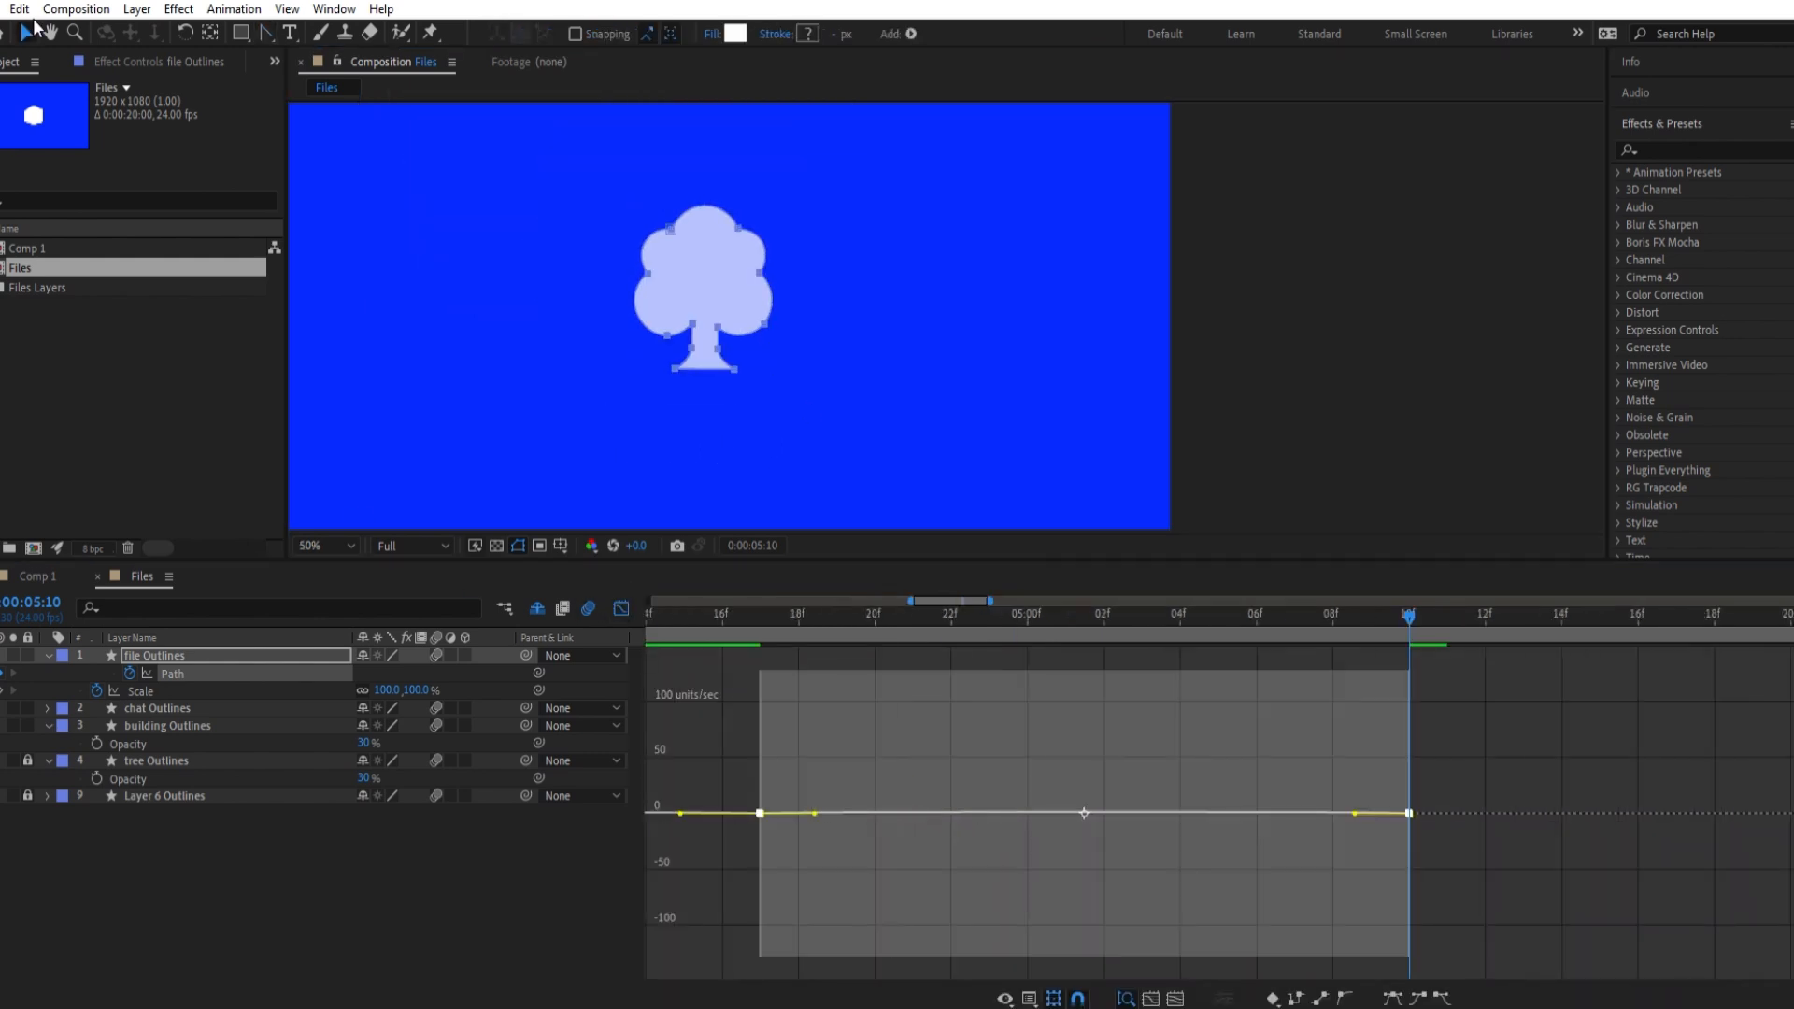
{"action": "left_click_drag", "start_coordinate": [816, 811], "coordinate": [740, 805]}
{"action": "key", "text": "ctrl+z"}
{"action": "left_click_drag", "start_coordinate": [817, 947], "coordinate": [756, 948]}
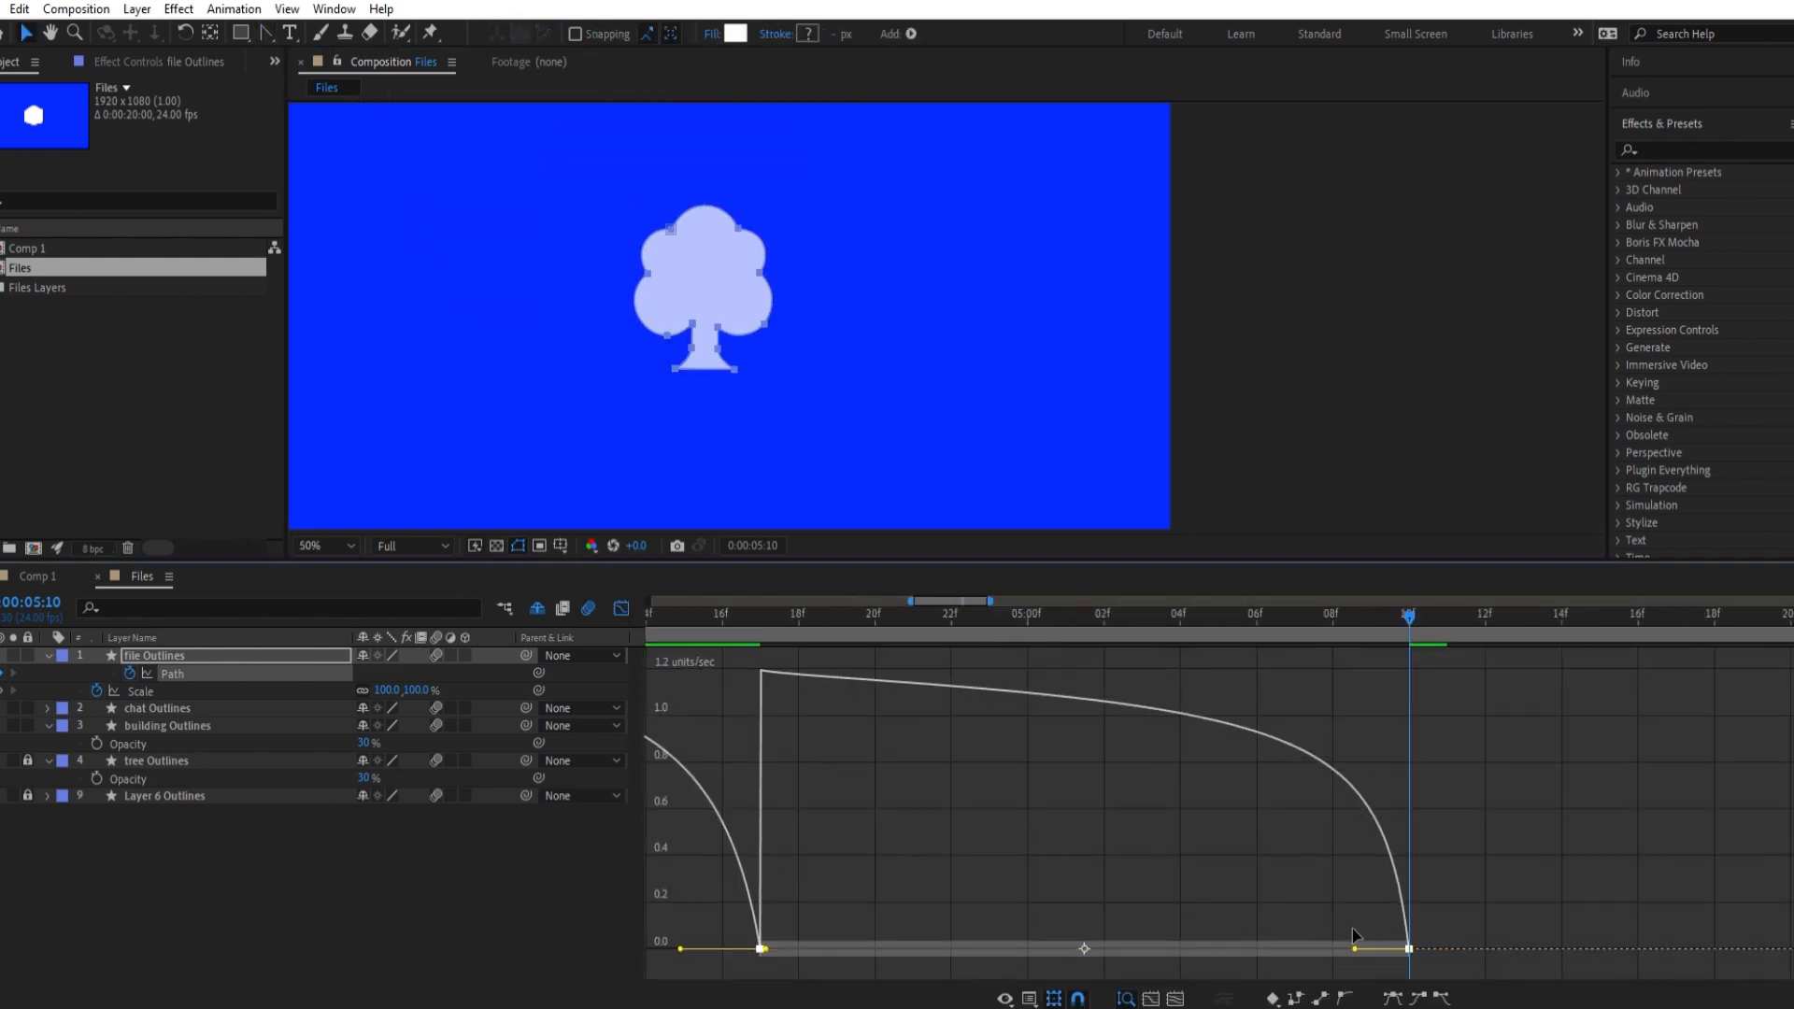
{"action": "left_click_drag", "start_coordinate": [1355, 947], "coordinate": [795, 949]}
{"action": "left_click", "coordinate": [622, 608]}
Unlock tree Outlines, move the tree, building and chat Outlines layers to start after about 9 seconds, and end the work area at 5:10
{"action": "left_click", "coordinate": [325, 545]}
{"action": "left_click", "coordinate": [327, 370]}
{"action": "left_click", "coordinate": [28, 761]}
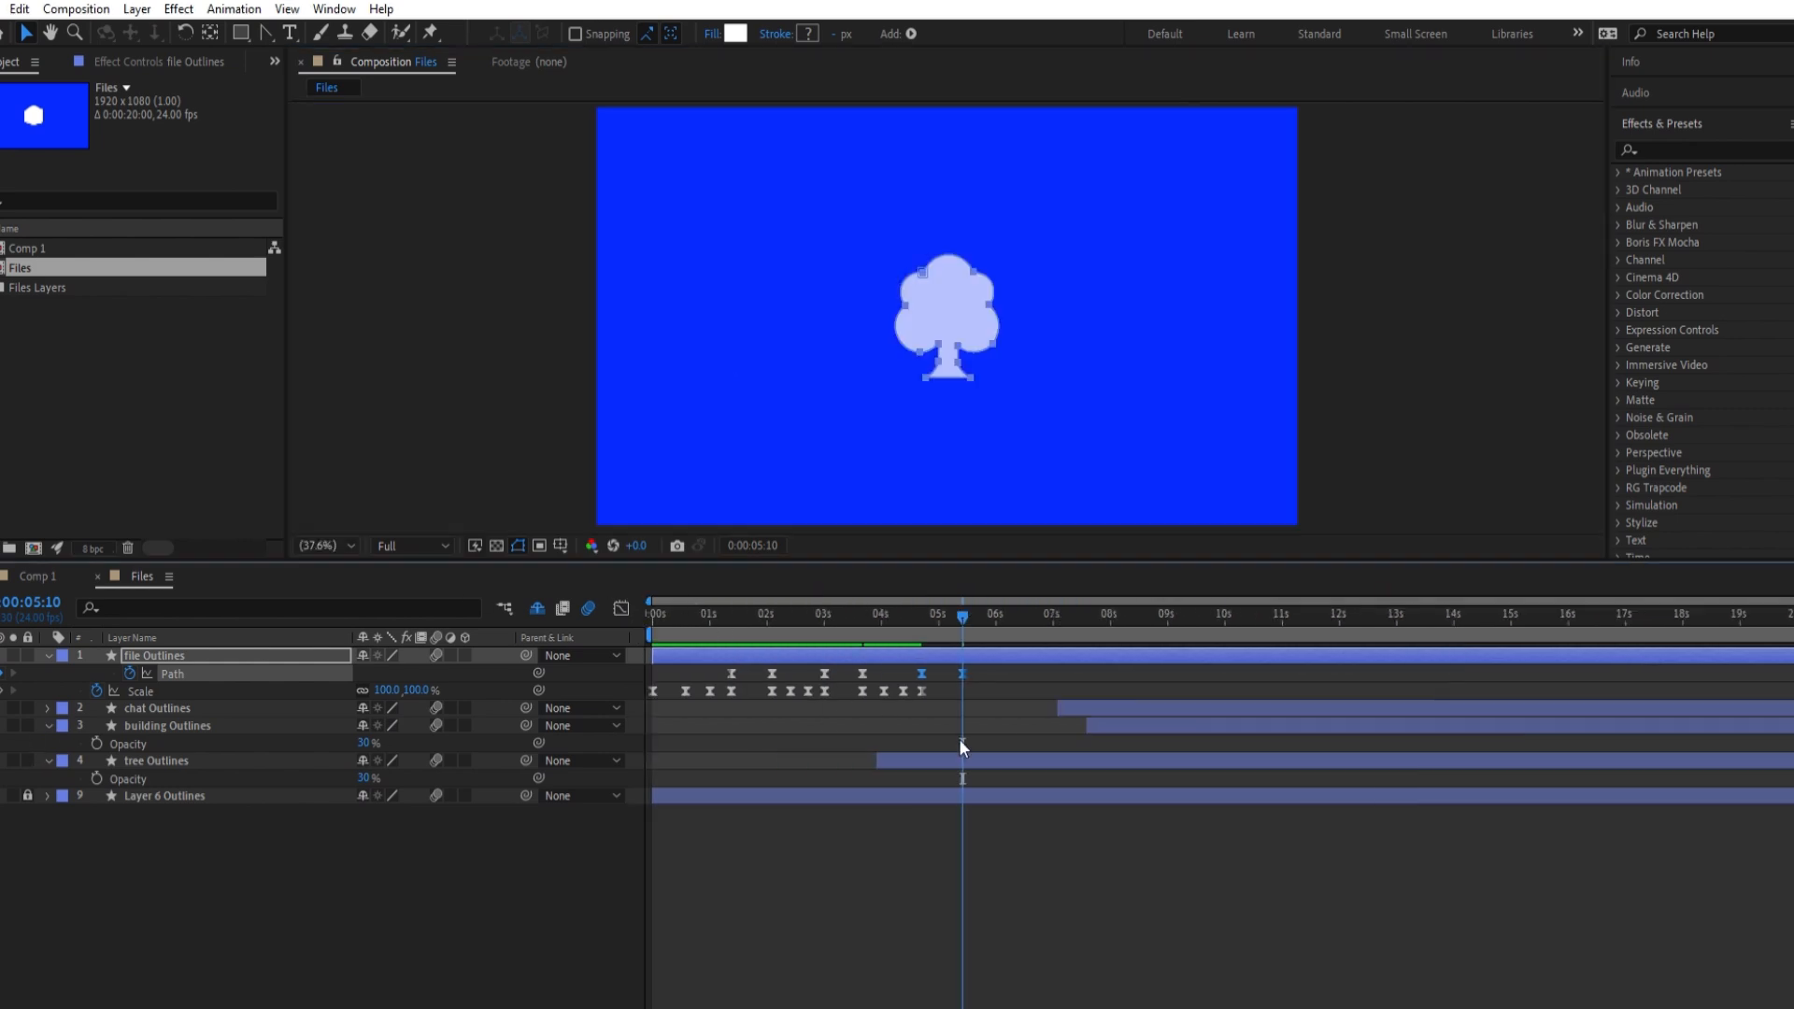
{"action": "left_click_drag", "start_coordinate": [920, 761], "coordinate": [1435, 756]}
{"action": "left_click_drag", "start_coordinate": [1224, 726], "coordinate": [1505, 722]}
{"action": "left_click_drag", "start_coordinate": [1228, 708], "coordinate": [1376, 699]}
{"action": "key", "text": "n"}
{"action": "key", "text": "space"}
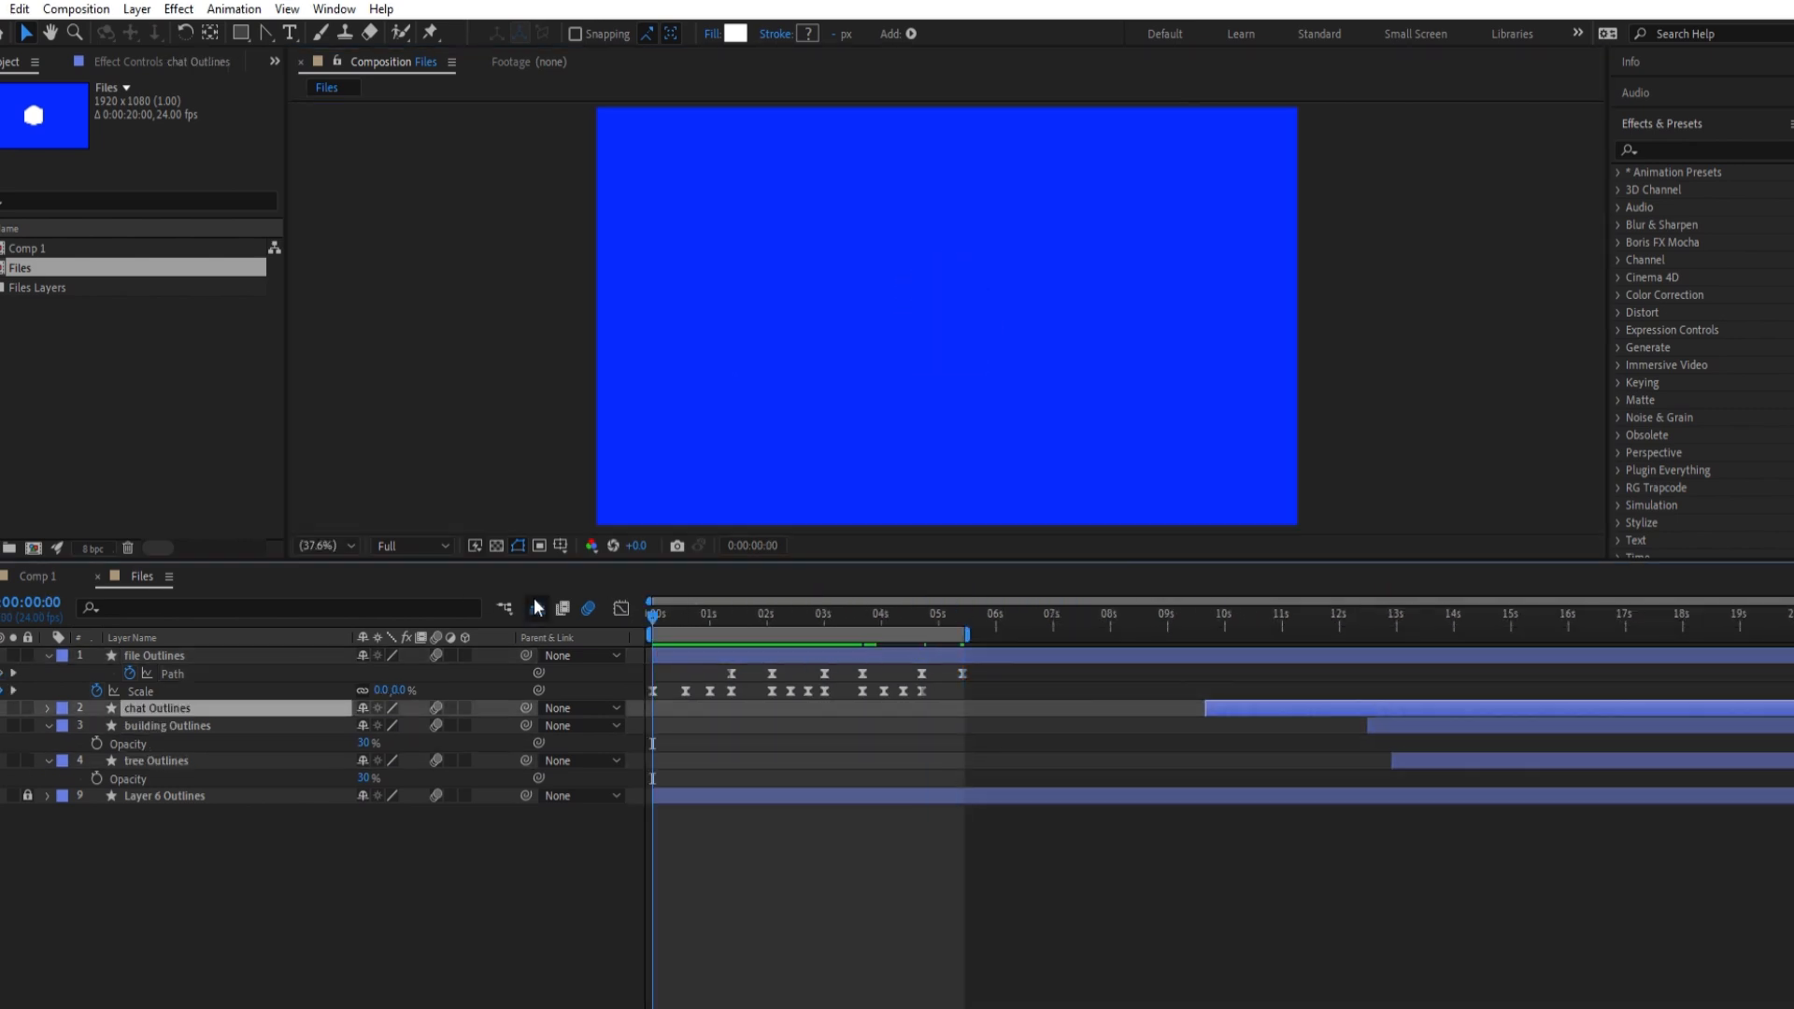
Set the file Outlines layer's opacity to 100% and preview the whole morph sequence from the start
{"action": "left_click", "coordinate": [157, 655]}
{"action": "key", "text": "t"}
{"action": "left_click_drag", "start_coordinate": [366, 673], "coordinate": [691, 587]}
{"action": "key", "text": "Home"}
{"action": "key", "text": "space"}
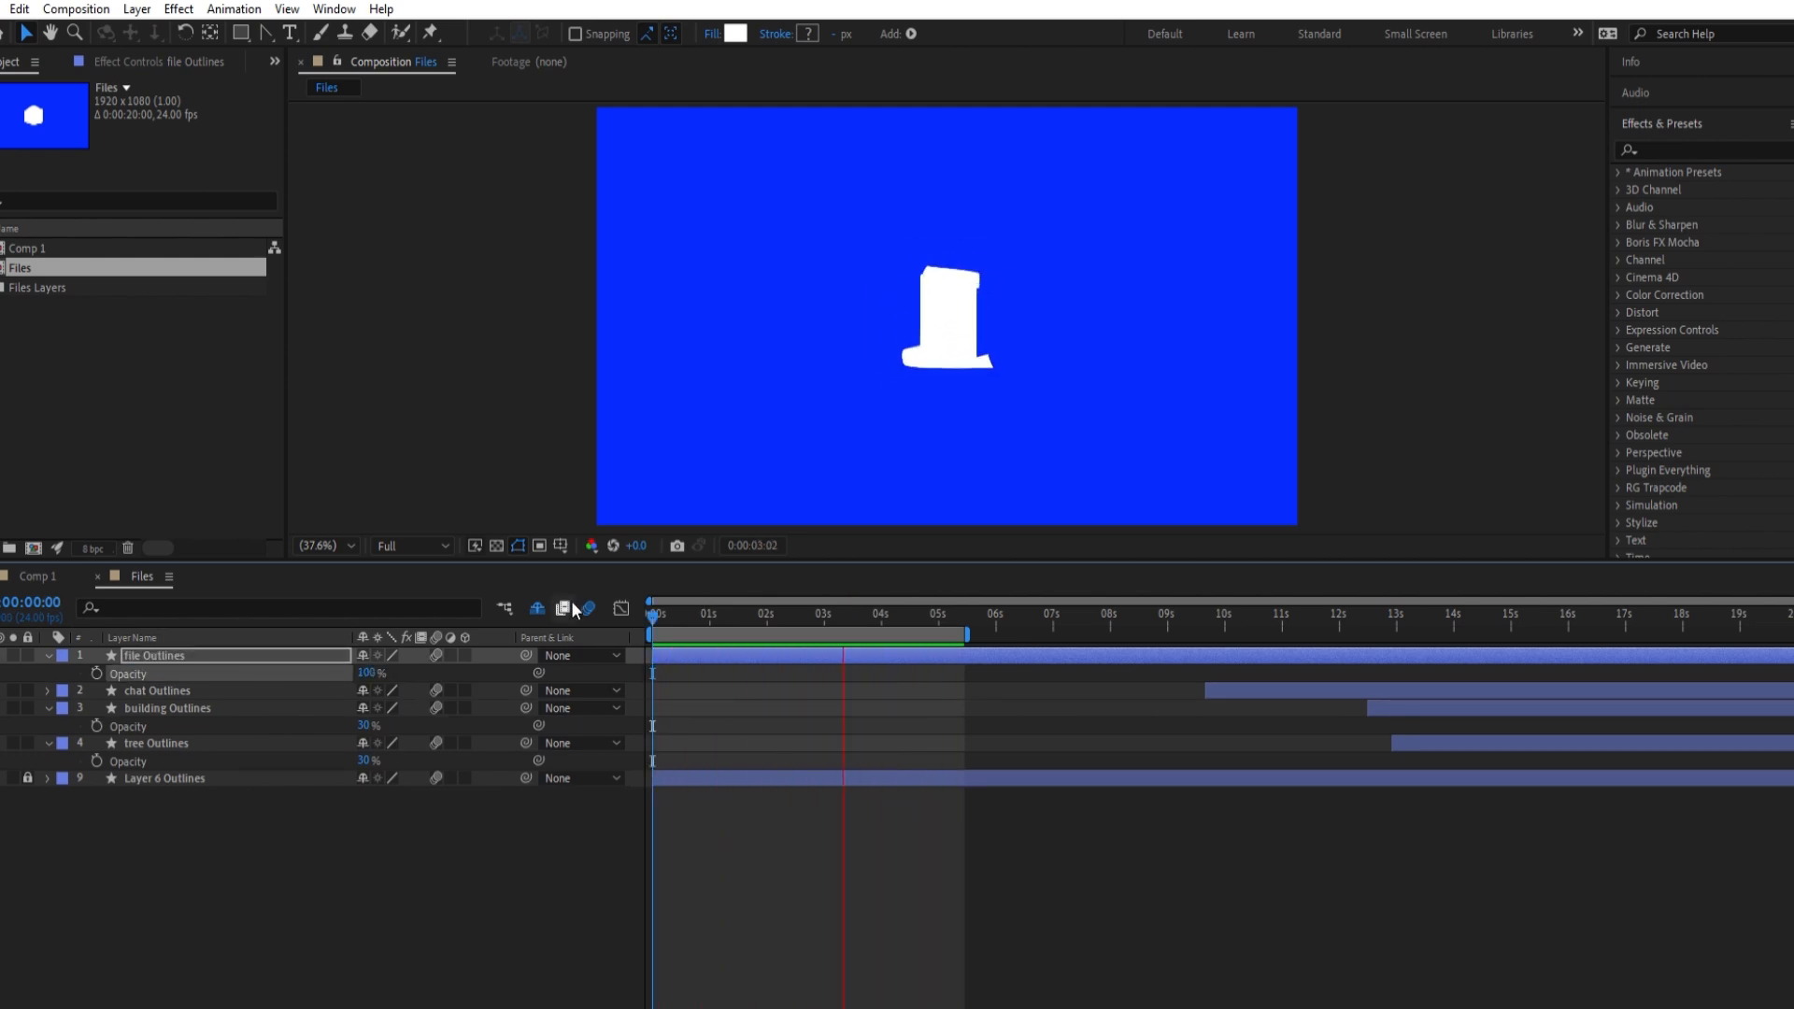
{"action": "key", "text": "space"}
Set the file Outlines scale keyframe at 4:01 to 122% and preview the animation from the start
{"action": "key", "text": "u"}
{"action": "left_click_drag", "start_coordinate": [651, 612], "coordinate": [885, 600]}
{"action": "left_click", "coordinate": [228, 690]}
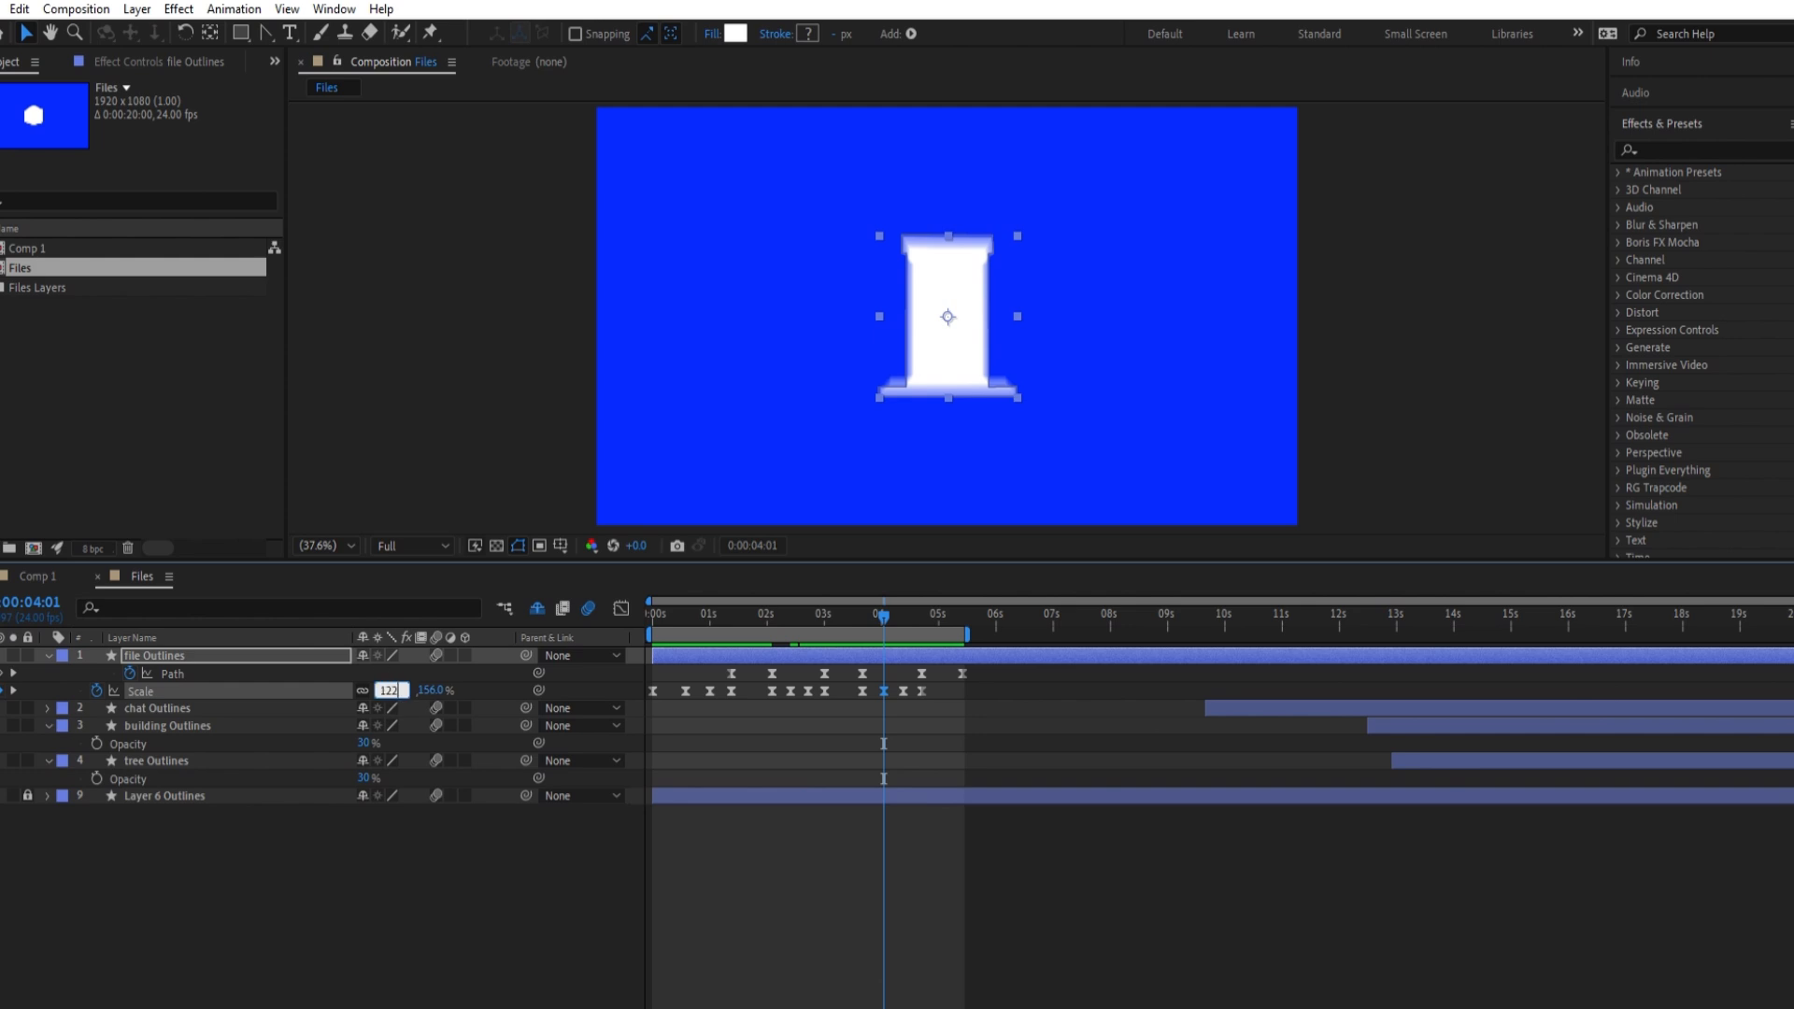
{"action": "key", "text": "Home"}
{"action": "key", "text": "space"}
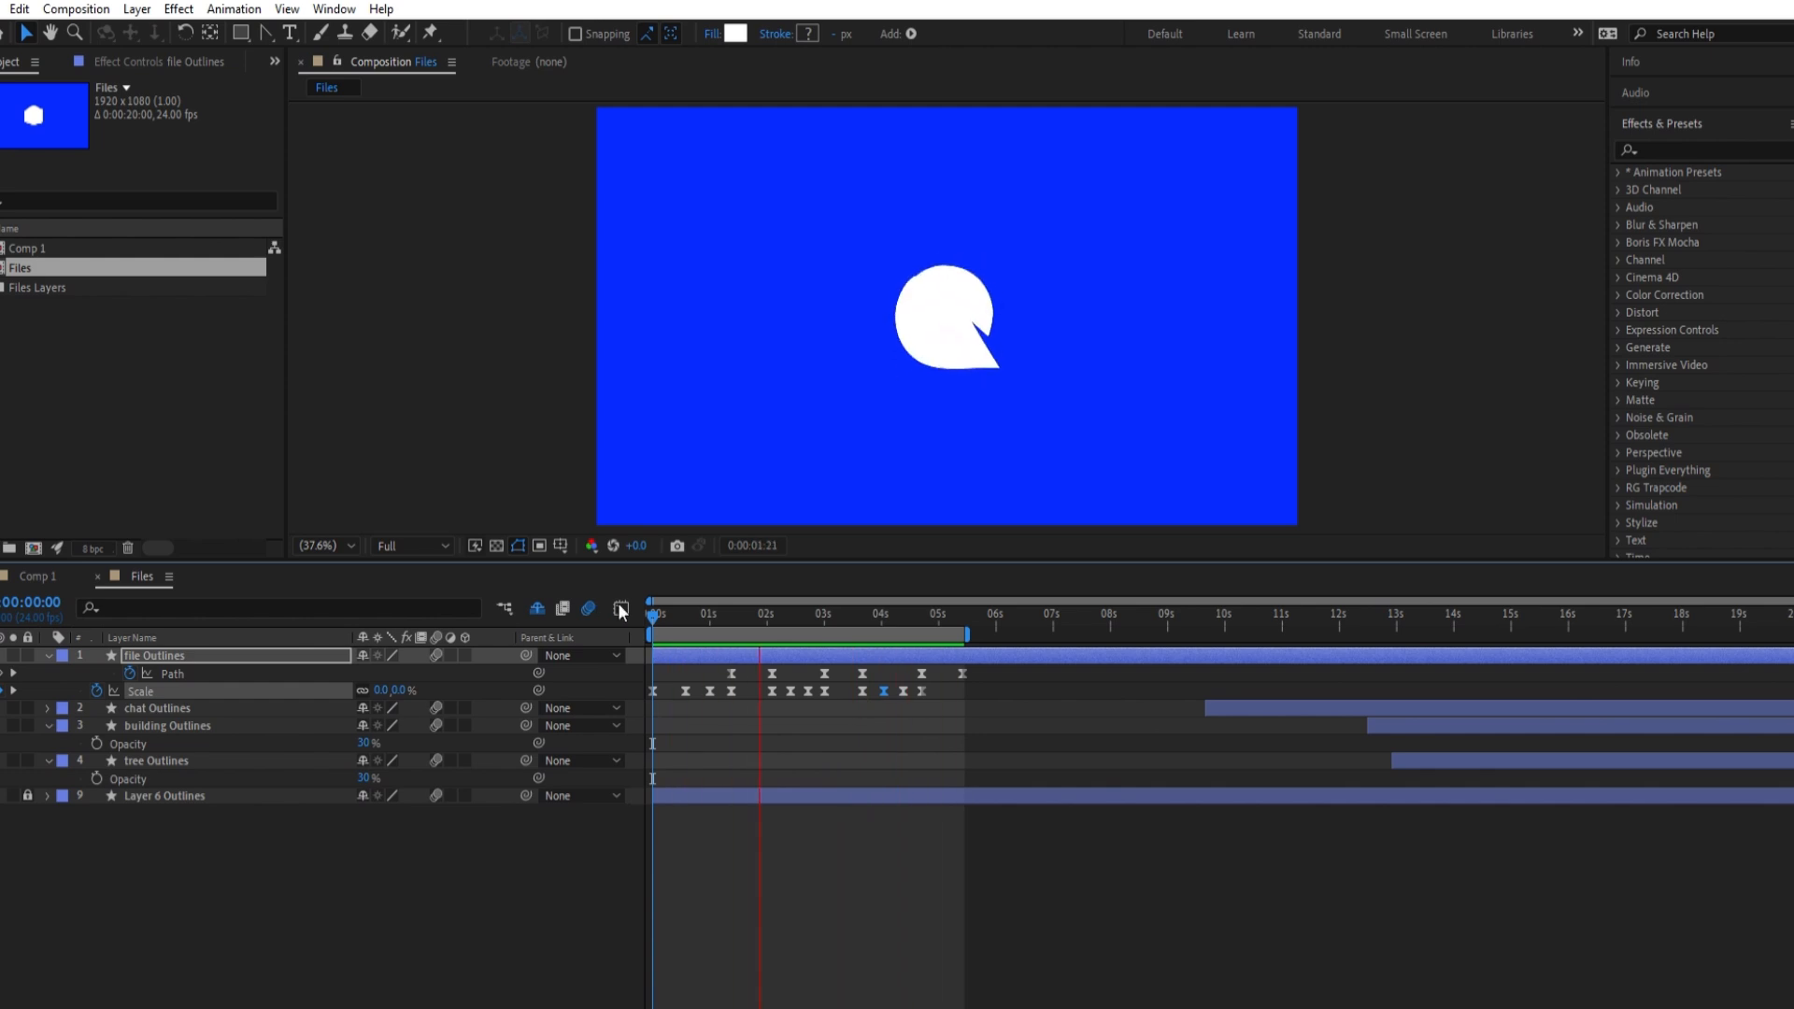
{"action": "key", "text": "space"}
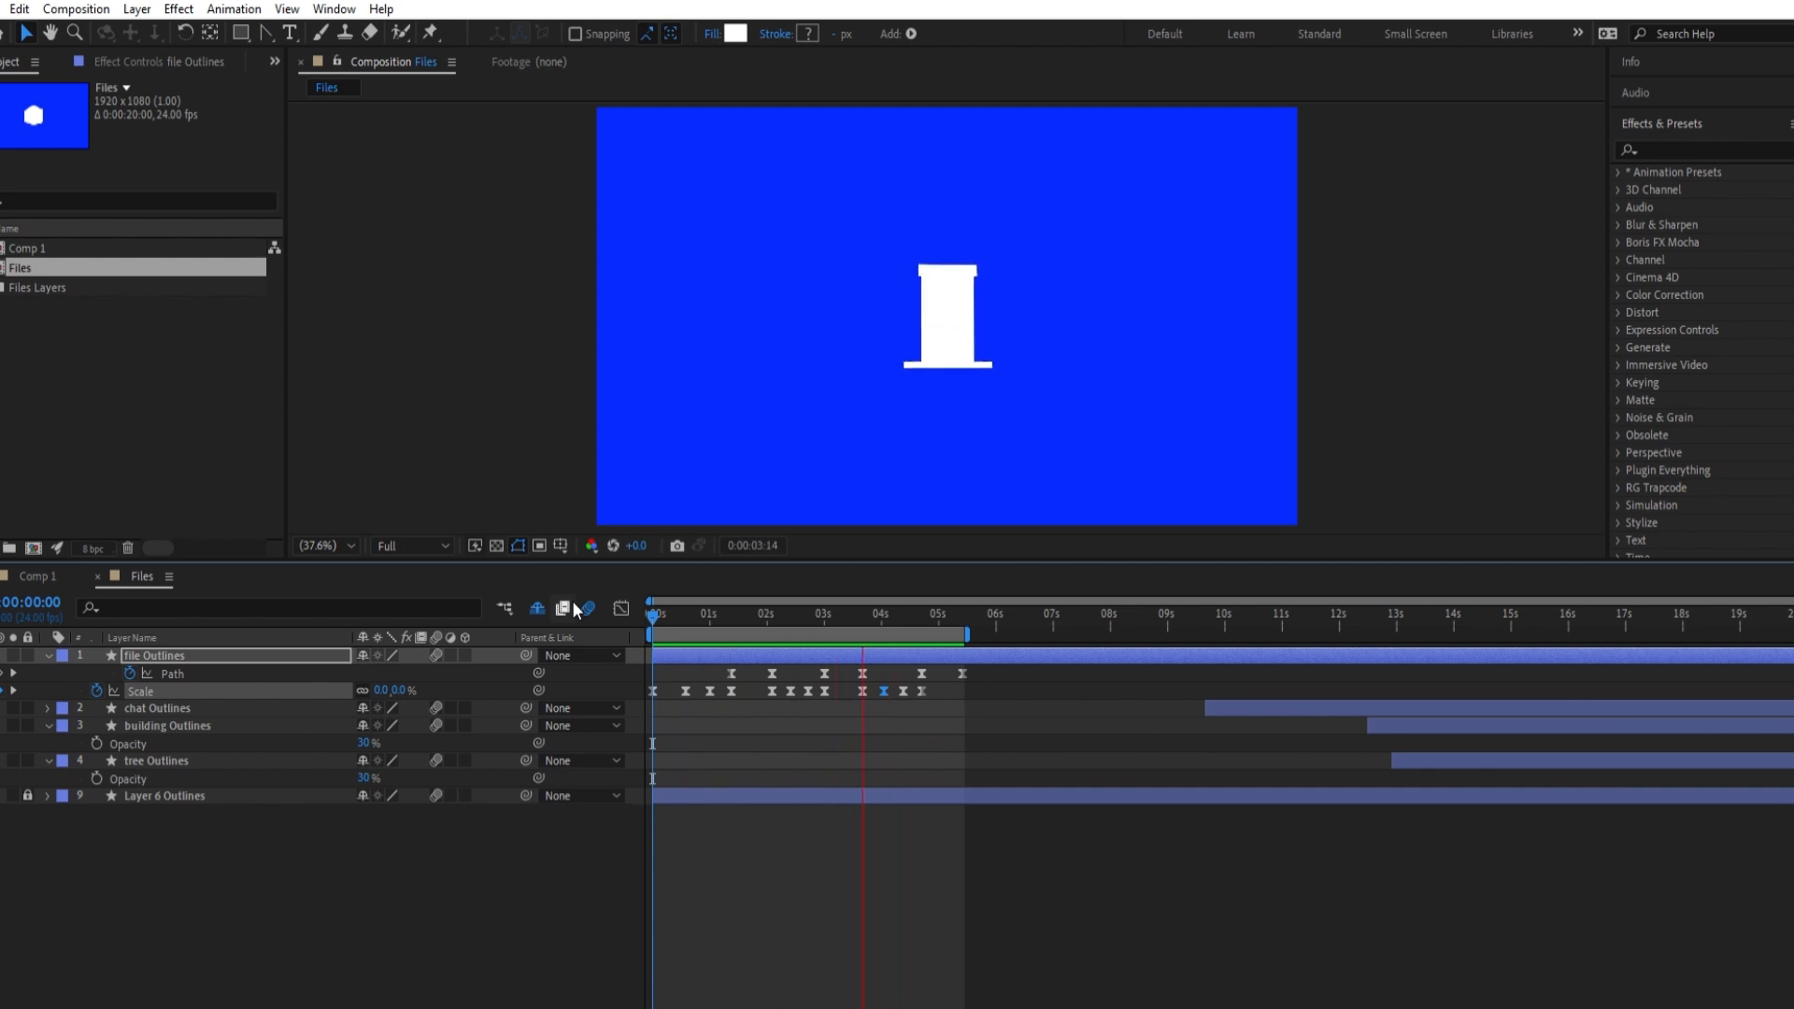
Extend the work area to nearly 9 seconds and keyframe the file Outlines scale at 5:10 and at 122% at 5:20
{"action": "left_click", "coordinate": [681, 616]}
{"action": "left_click_drag", "start_coordinate": [967, 634], "coordinate": [1155, 635]}
{"action": "left_click", "coordinate": [963, 615]}
{"action": "left_click_drag", "start_coordinate": [963, 615], "coordinate": [987, 595]}
{"action": "left_click", "coordinate": [386, 691]}
{"action": "type", "text": "122"}
{"action": "key", "text": "Return"}
Add file Outlines scale keyframes of 90% at 6:04 and 100% at 6:11
{"action": "left_click", "coordinate": [1006, 603]}
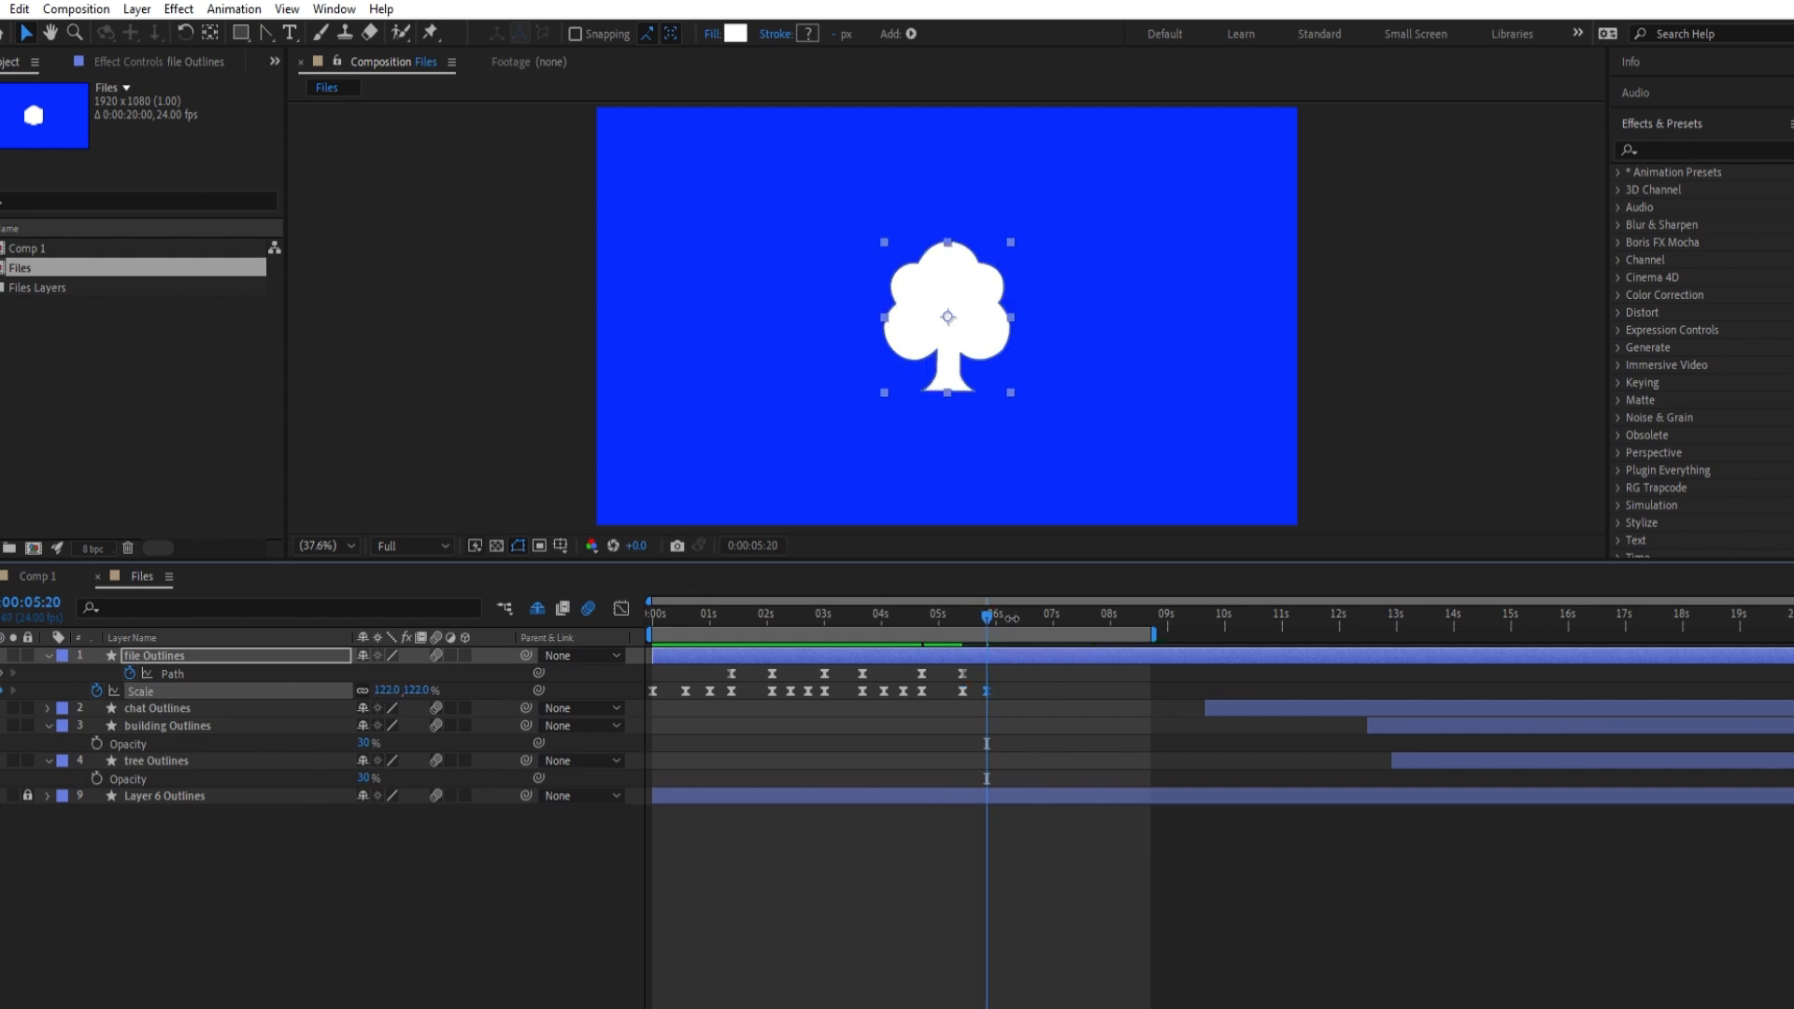
{"action": "left_click", "coordinate": [415, 691]}
{"action": "type", "text": "90"}
{"action": "key", "text": "Return"}
{"action": "left_click", "coordinate": [1024, 600]}
{"action": "left_click", "coordinate": [1023, 603]}
{"action": "left_click", "coordinate": [412, 691]}
{"action": "type", "text": "100"}
{"action": "key", "text": "Return"}
Reshape the scale speed graph between 5:10 and 6:11 into sharp peaks at 5:20 and 6:11, and preview the tree bounce
{"action": "key", "text": "shift+F3"}
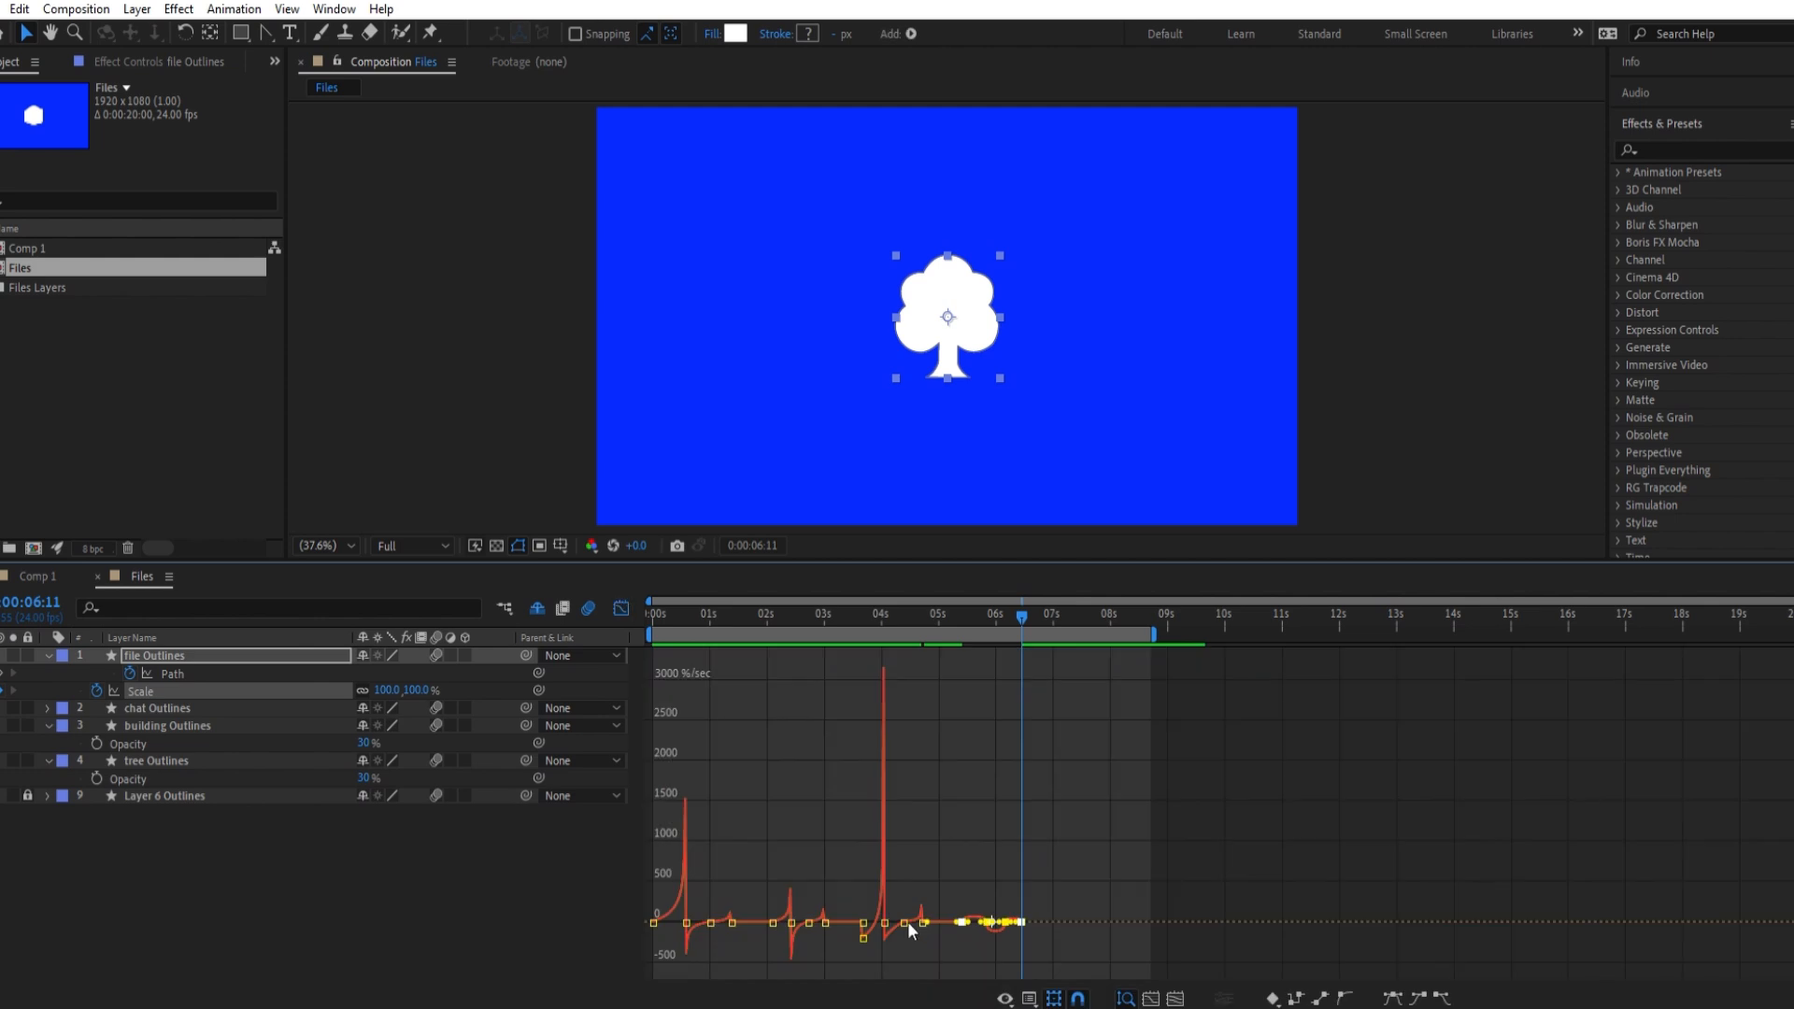
{"action": "scroll", "coordinate": [968, 933], "scroll_direction": "up", "scroll_amount": 3}
{"action": "left_click", "coordinate": [1482, 882], "text": "shift"}
{"action": "left_click_drag", "start_coordinate": [1472, 882], "coordinate": [1504, 881]}
{"action": "left_click", "coordinate": [1347, 883]}
{"action": "left_click_drag", "start_coordinate": [1091, 867], "coordinate": [929, 899]}
{"action": "left_click_drag", "start_coordinate": [1021, 882], "coordinate": [1126, 875]}
{"action": "left_click_drag", "start_coordinate": [1337, 909], "coordinate": [1215, 901]}
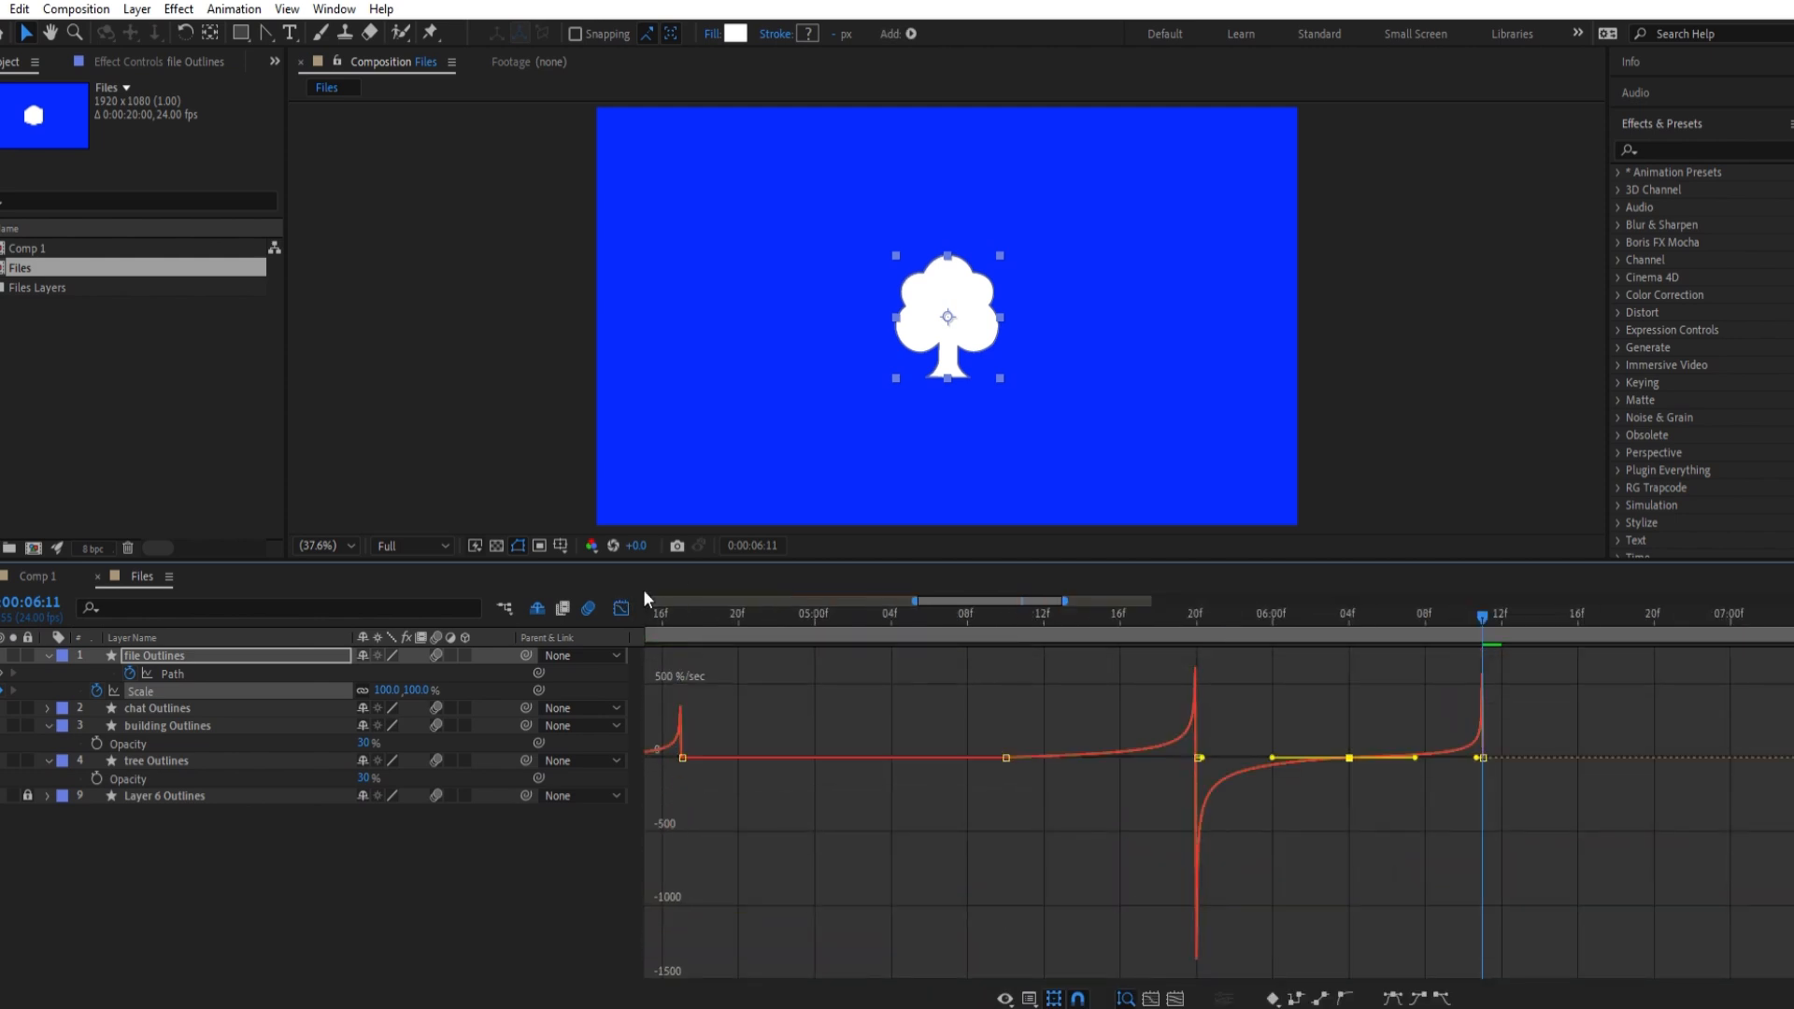
{"action": "left_click", "coordinate": [622, 609]}
{"action": "scroll", "coordinate": [935, 691], "scroll_direction": "down", "scroll_amount": 3}
{"action": "left_click_drag", "start_coordinate": [1006, 614], "coordinate": [1028, 592]}
{"action": "key", "text": "space"}
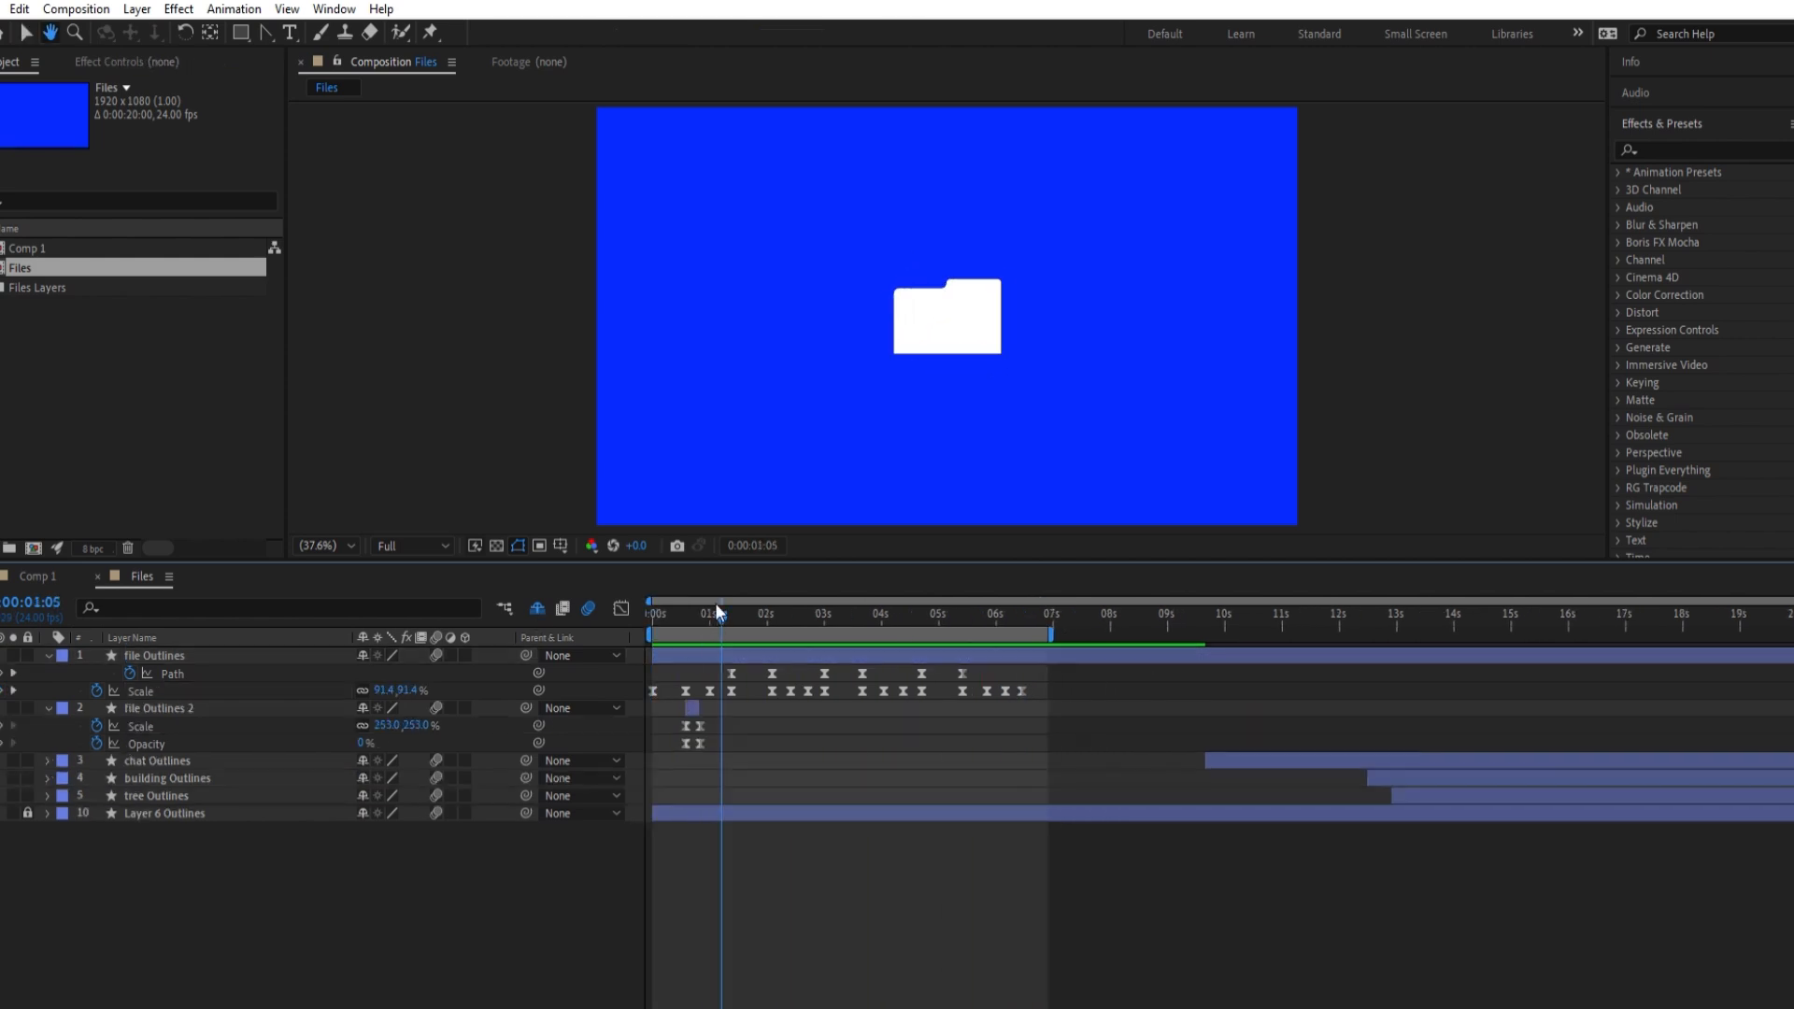
Move the chat Outlines layer to start at 2:10 and add scale and opacity keyframes there
{"action": "left_click_drag", "start_coordinate": [722, 593], "coordinate": [790, 599]}
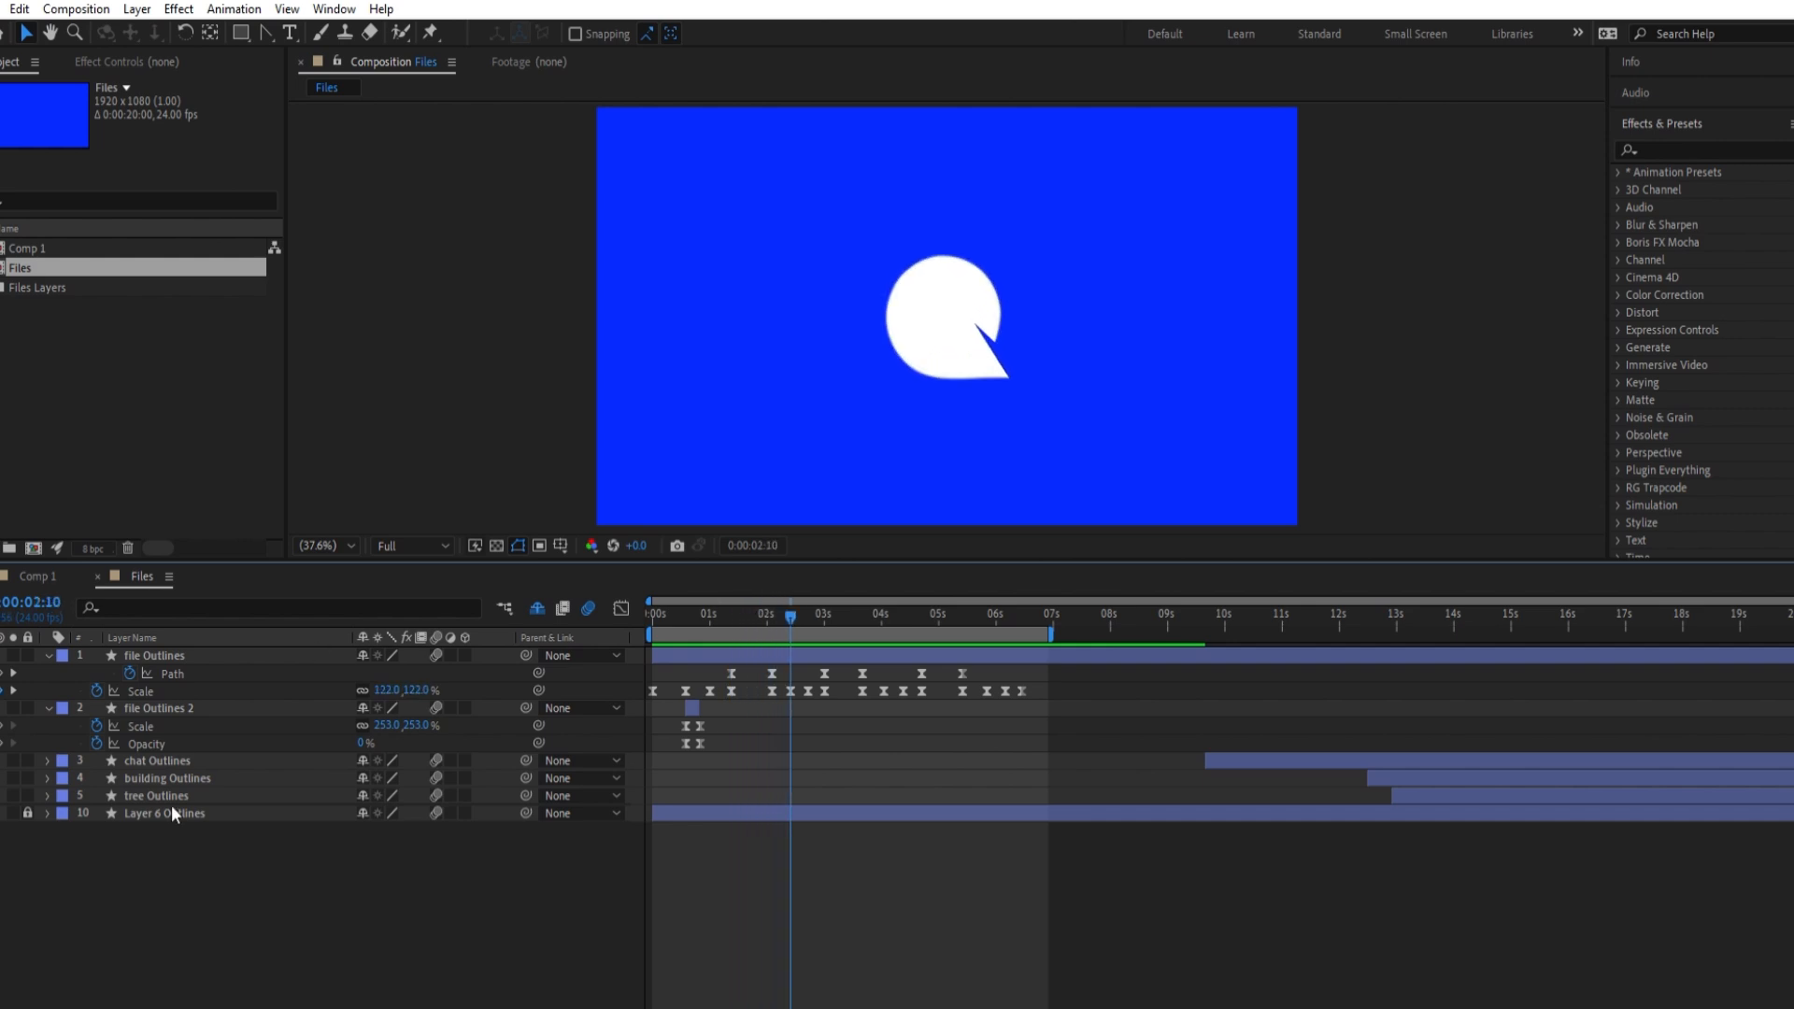
{"action": "left_click", "coordinate": [143, 748]}
{"action": "left_click_drag", "start_coordinate": [1209, 757], "coordinate": [790, 757]}
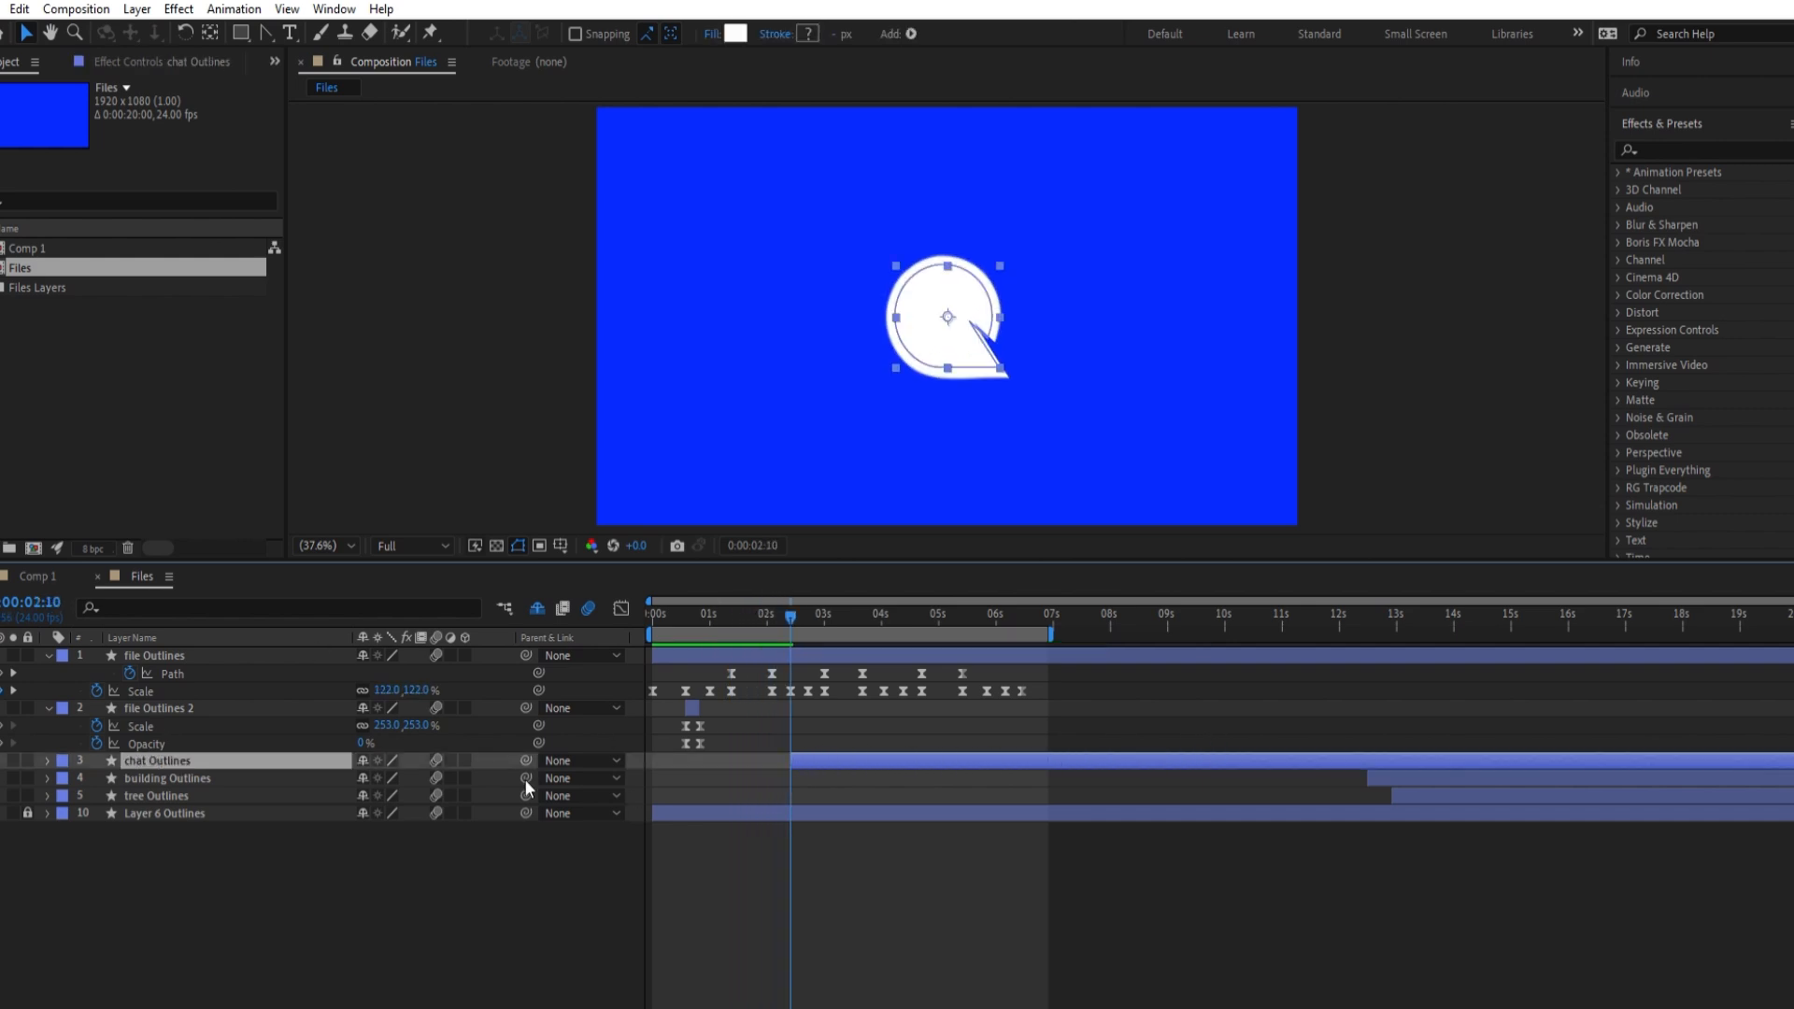
{"action": "key", "text": "s"}
{"action": "key", "text": "shift+t"}
{"action": "left_click", "coordinate": [96, 778]}
{"action": "left_click", "coordinate": [96, 796]}
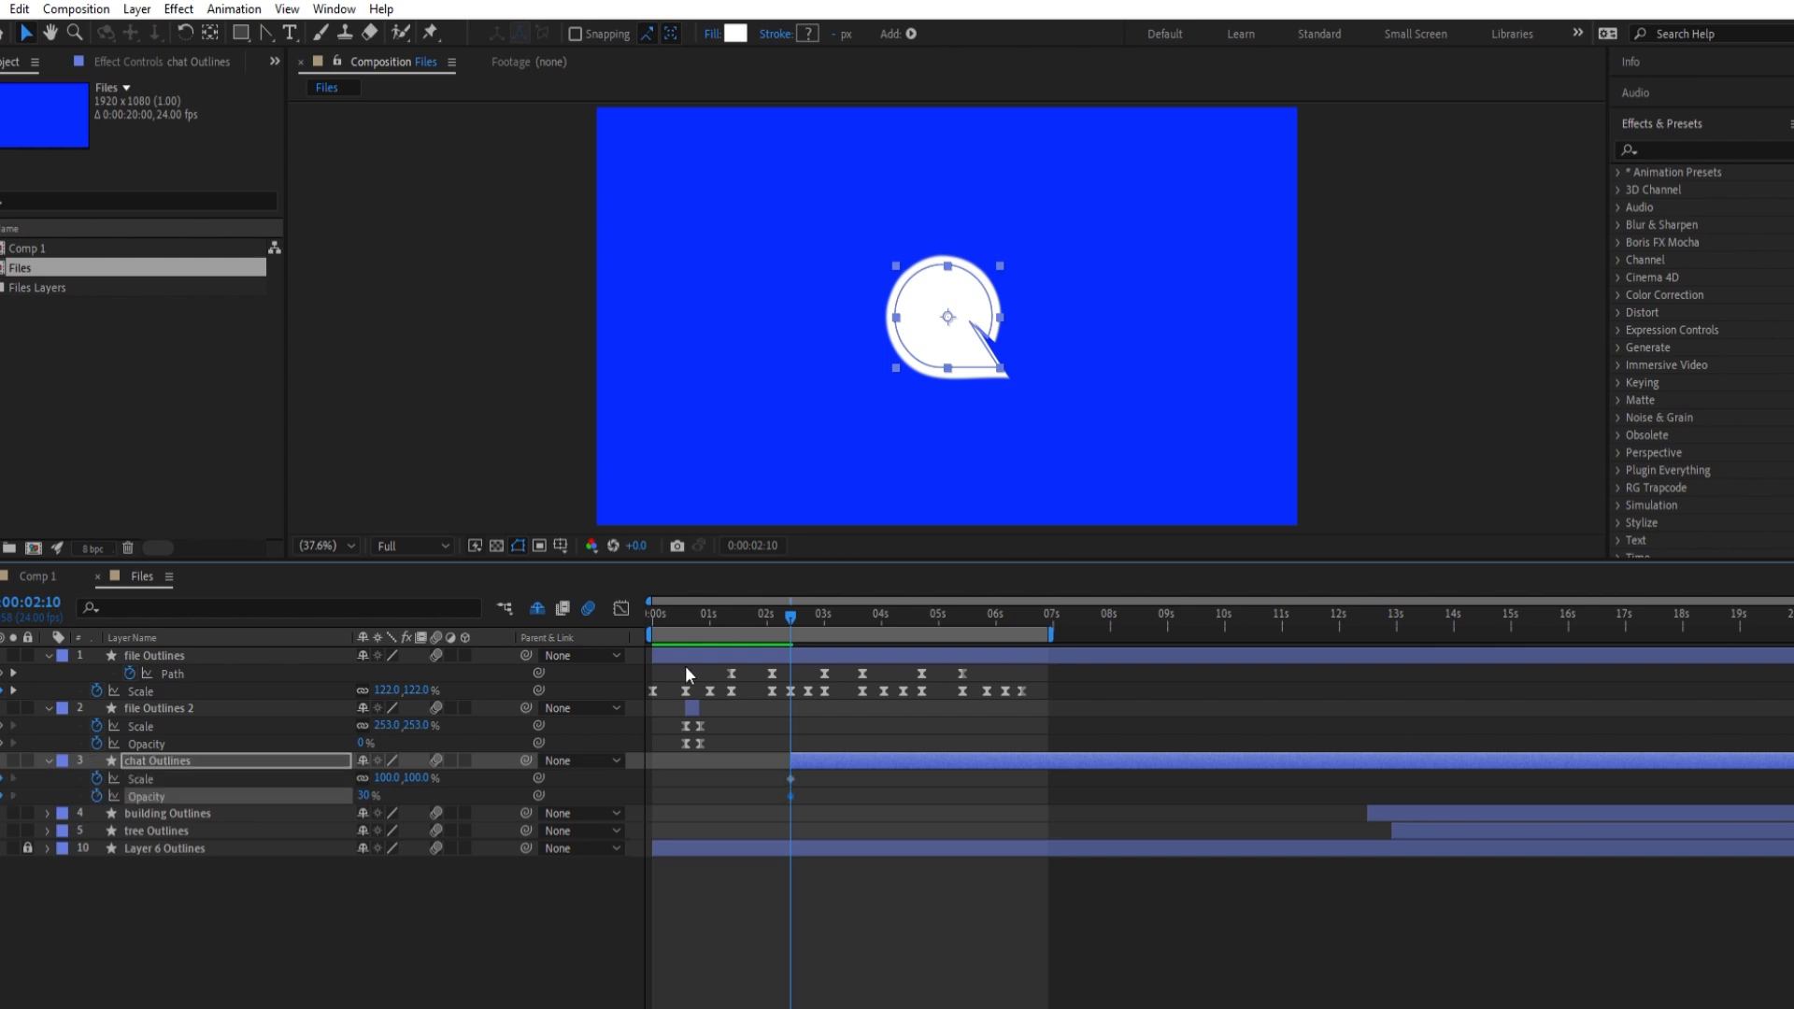
Animate the chat Outlines scale from 122% at 2:10 to 222% at 2:16
{"action": "left_click_drag", "start_coordinate": [792, 602], "coordinate": [790, 603]}
{"action": "left_click", "coordinate": [148, 761]}
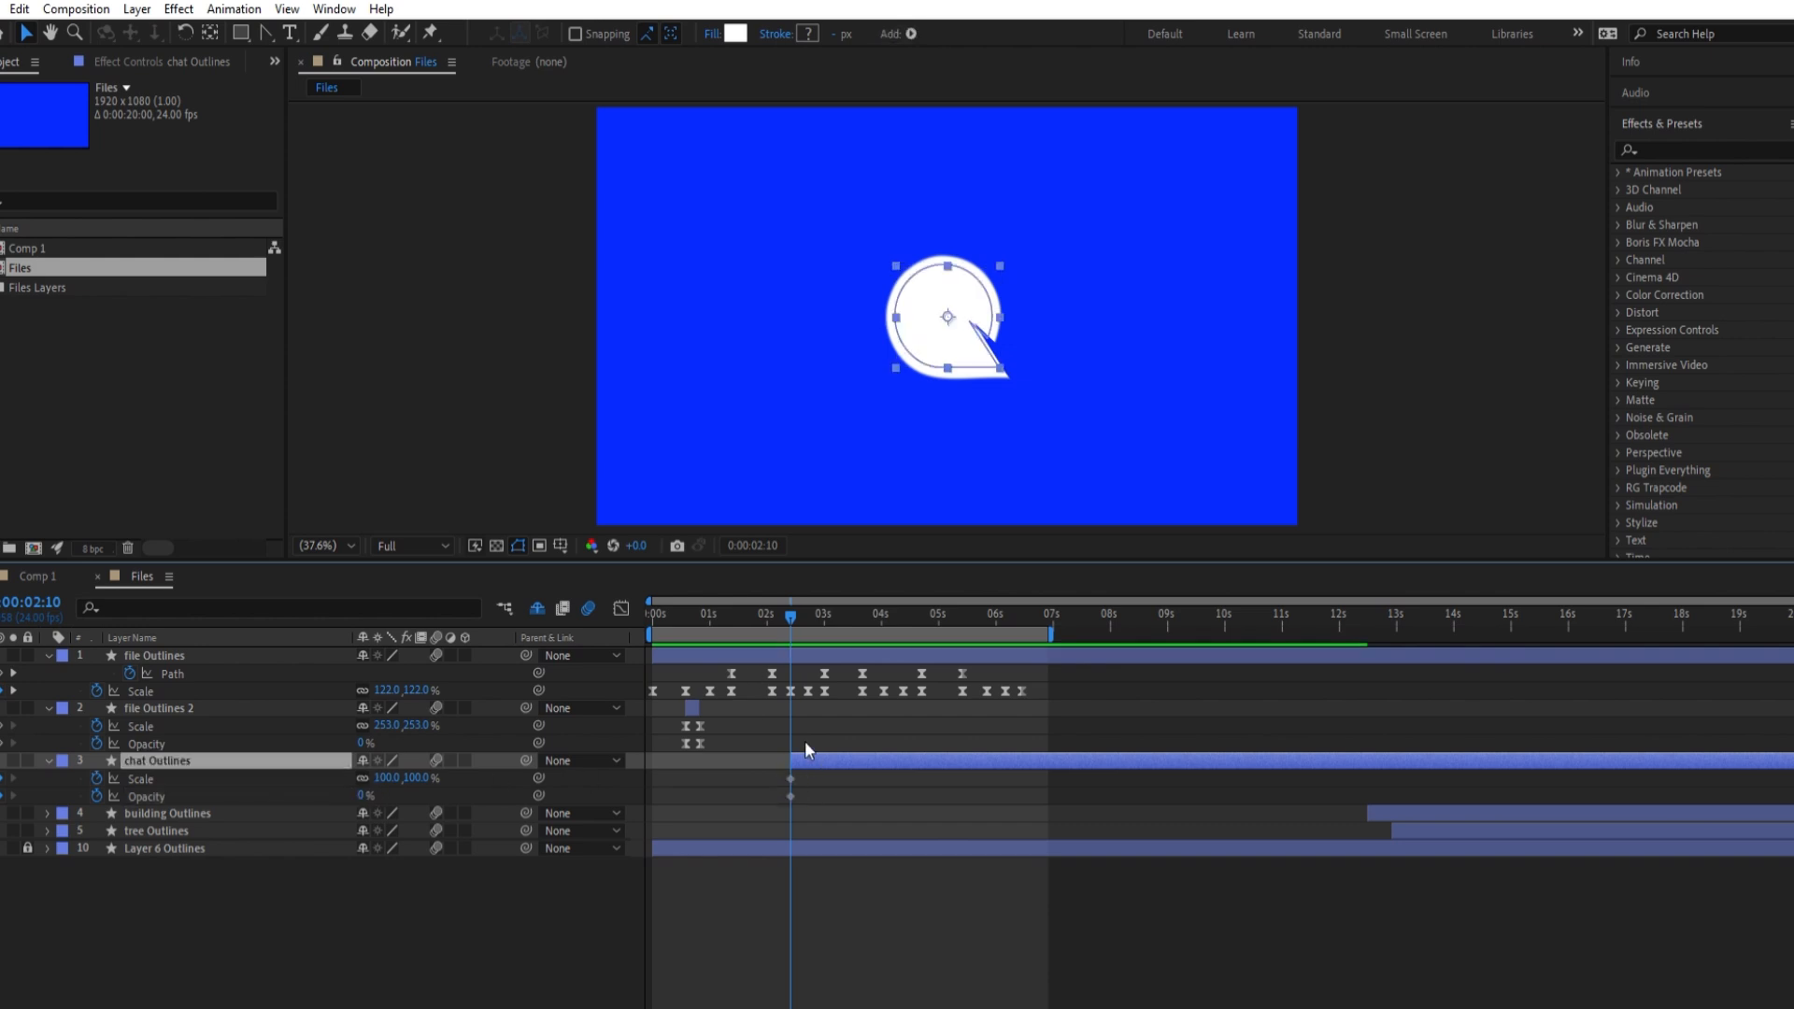
{"action": "type", "text": "122"}
{"action": "key", "text": "Return"}
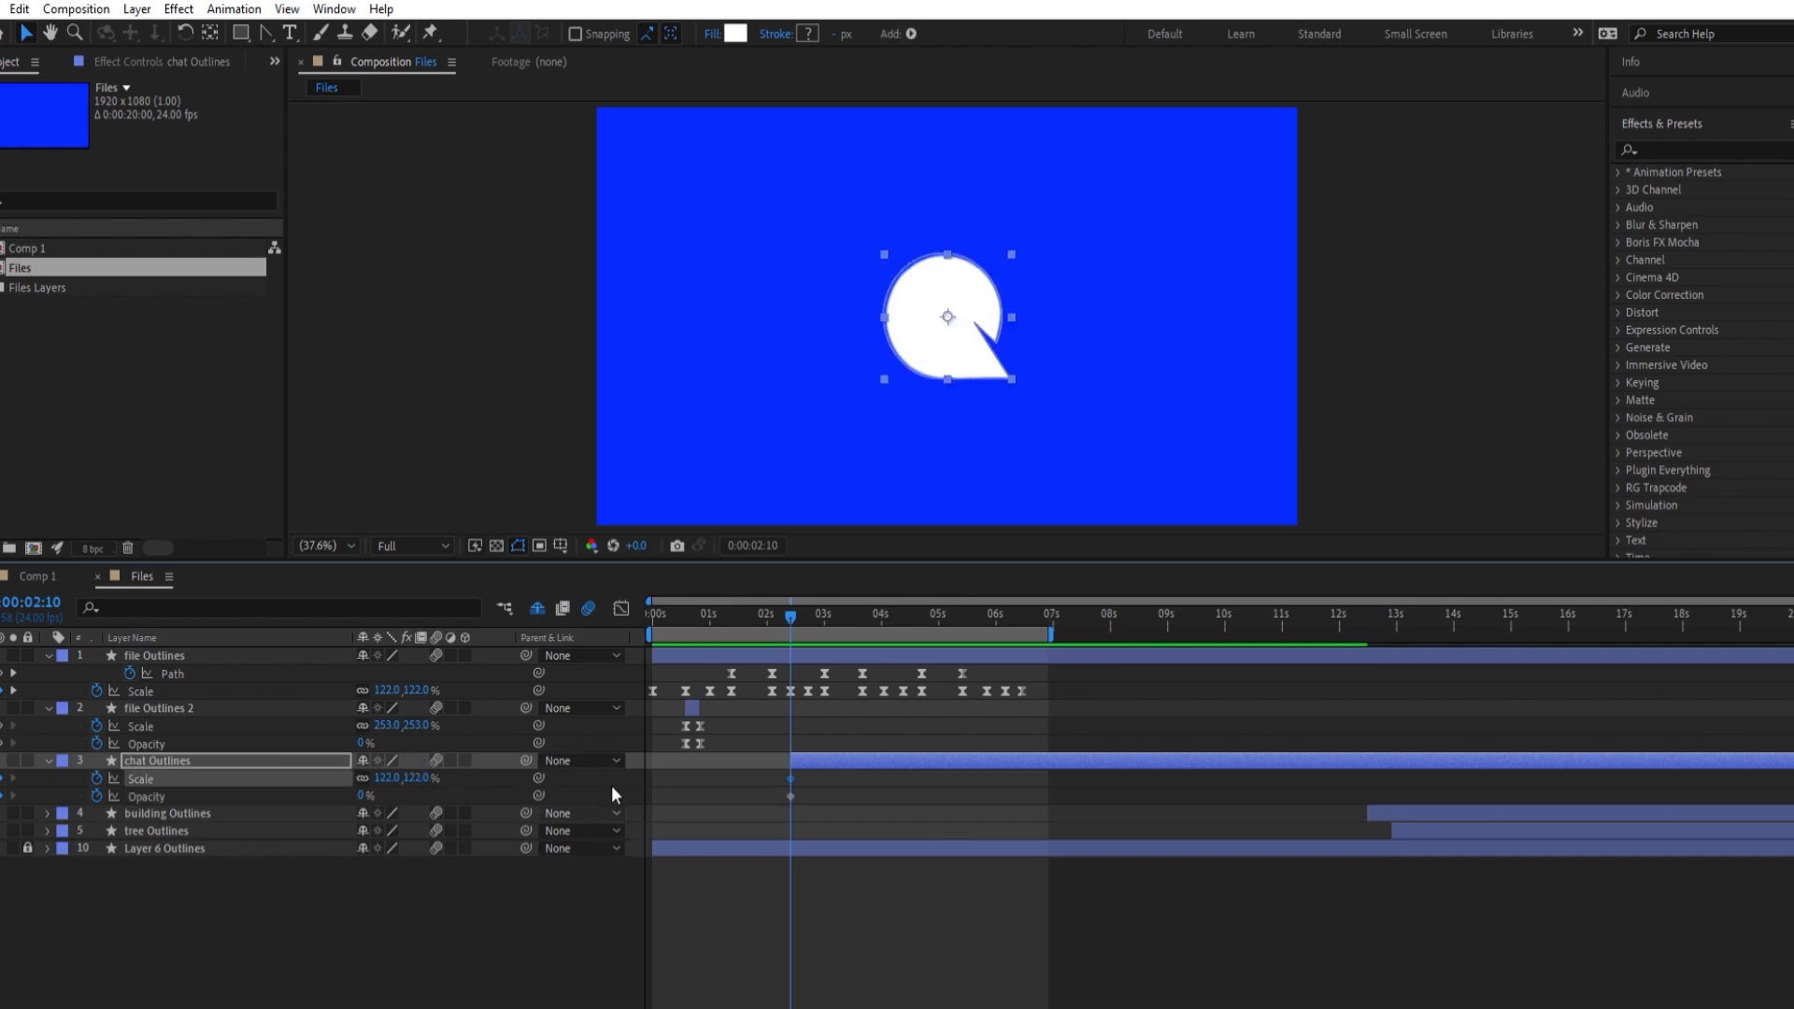
{"action": "left_click", "coordinate": [802, 601]}
{"action": "left_click_drag", "start_coordinate": [805, 593], "coordinate": [807, 596]}
{"action": "left_click_drag", "start_coordinate": [393, 777], "coordinate": [487, 774]}
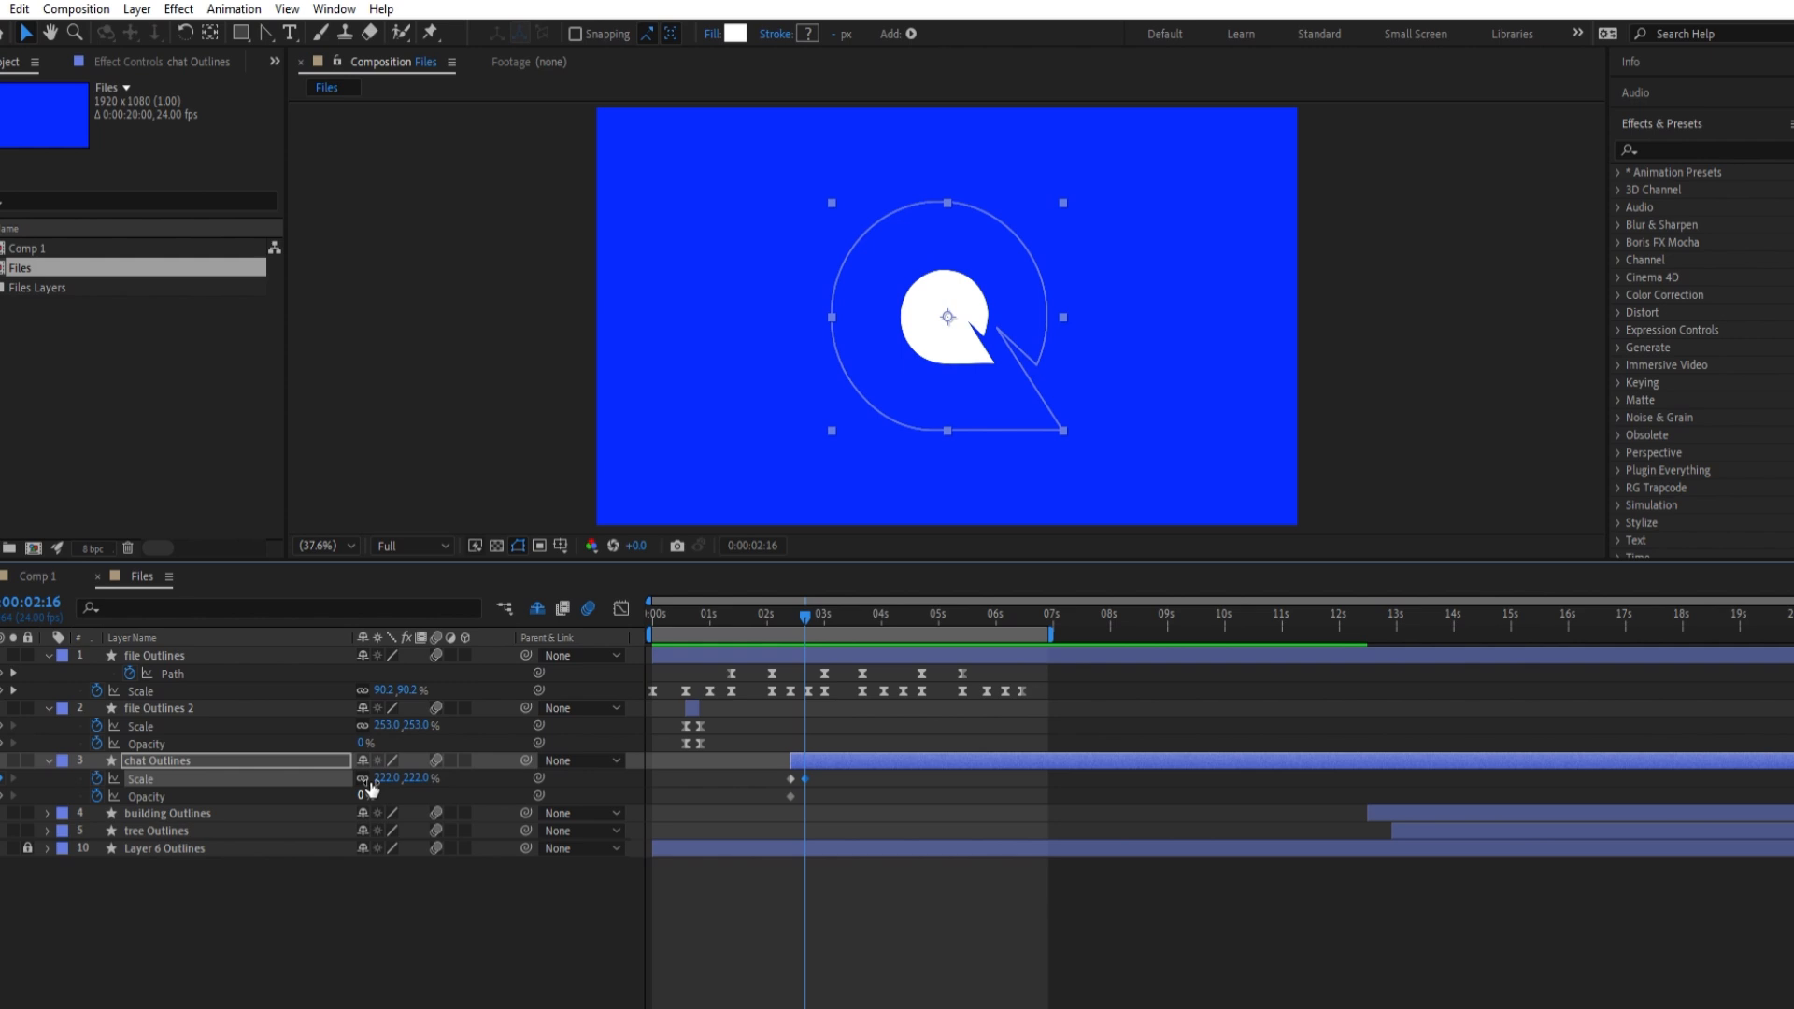
Fade the chat Outlines opacity from 100% at 2:10 to 0% at 2:16
{"action": "left_click", "coordinate": [5, 794]}
{"action": "left_click_drag", "start_coordinate": [807, 609], "coordinate": [787, 604]}
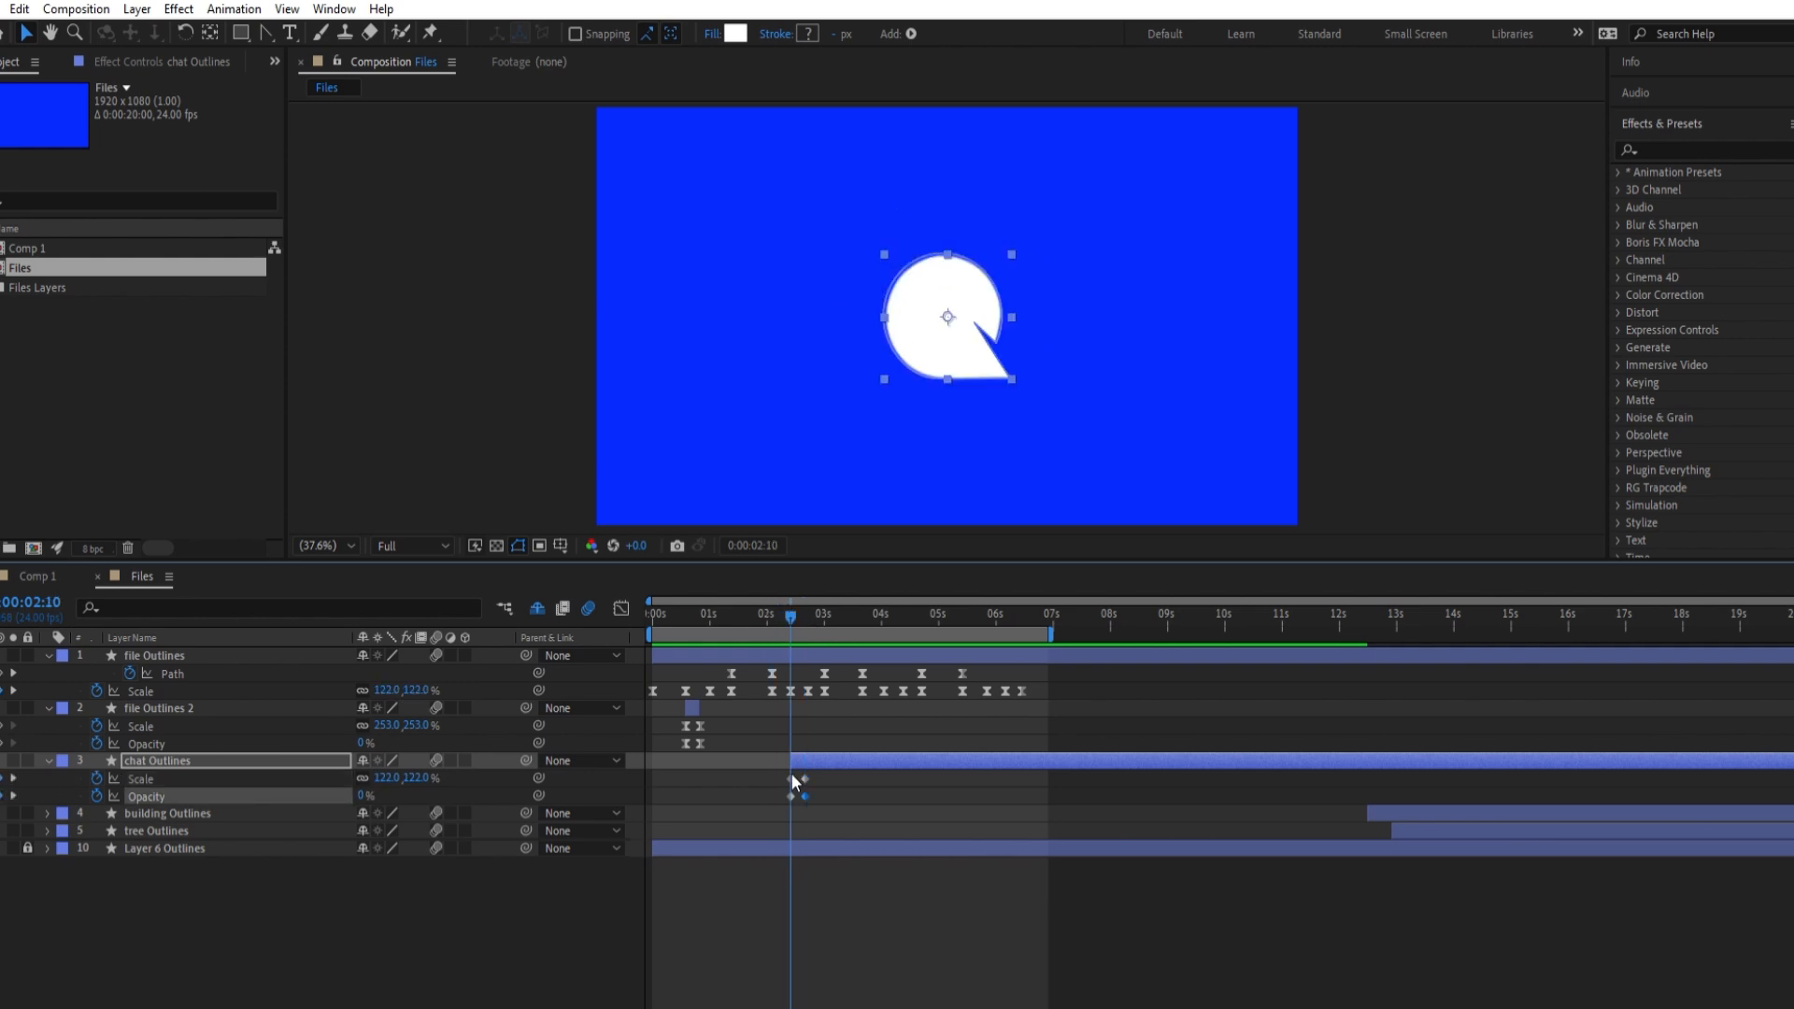
{"action": "left_click_drag", "start_coordinate": [362, 796], "coordinate": [523, 762]}
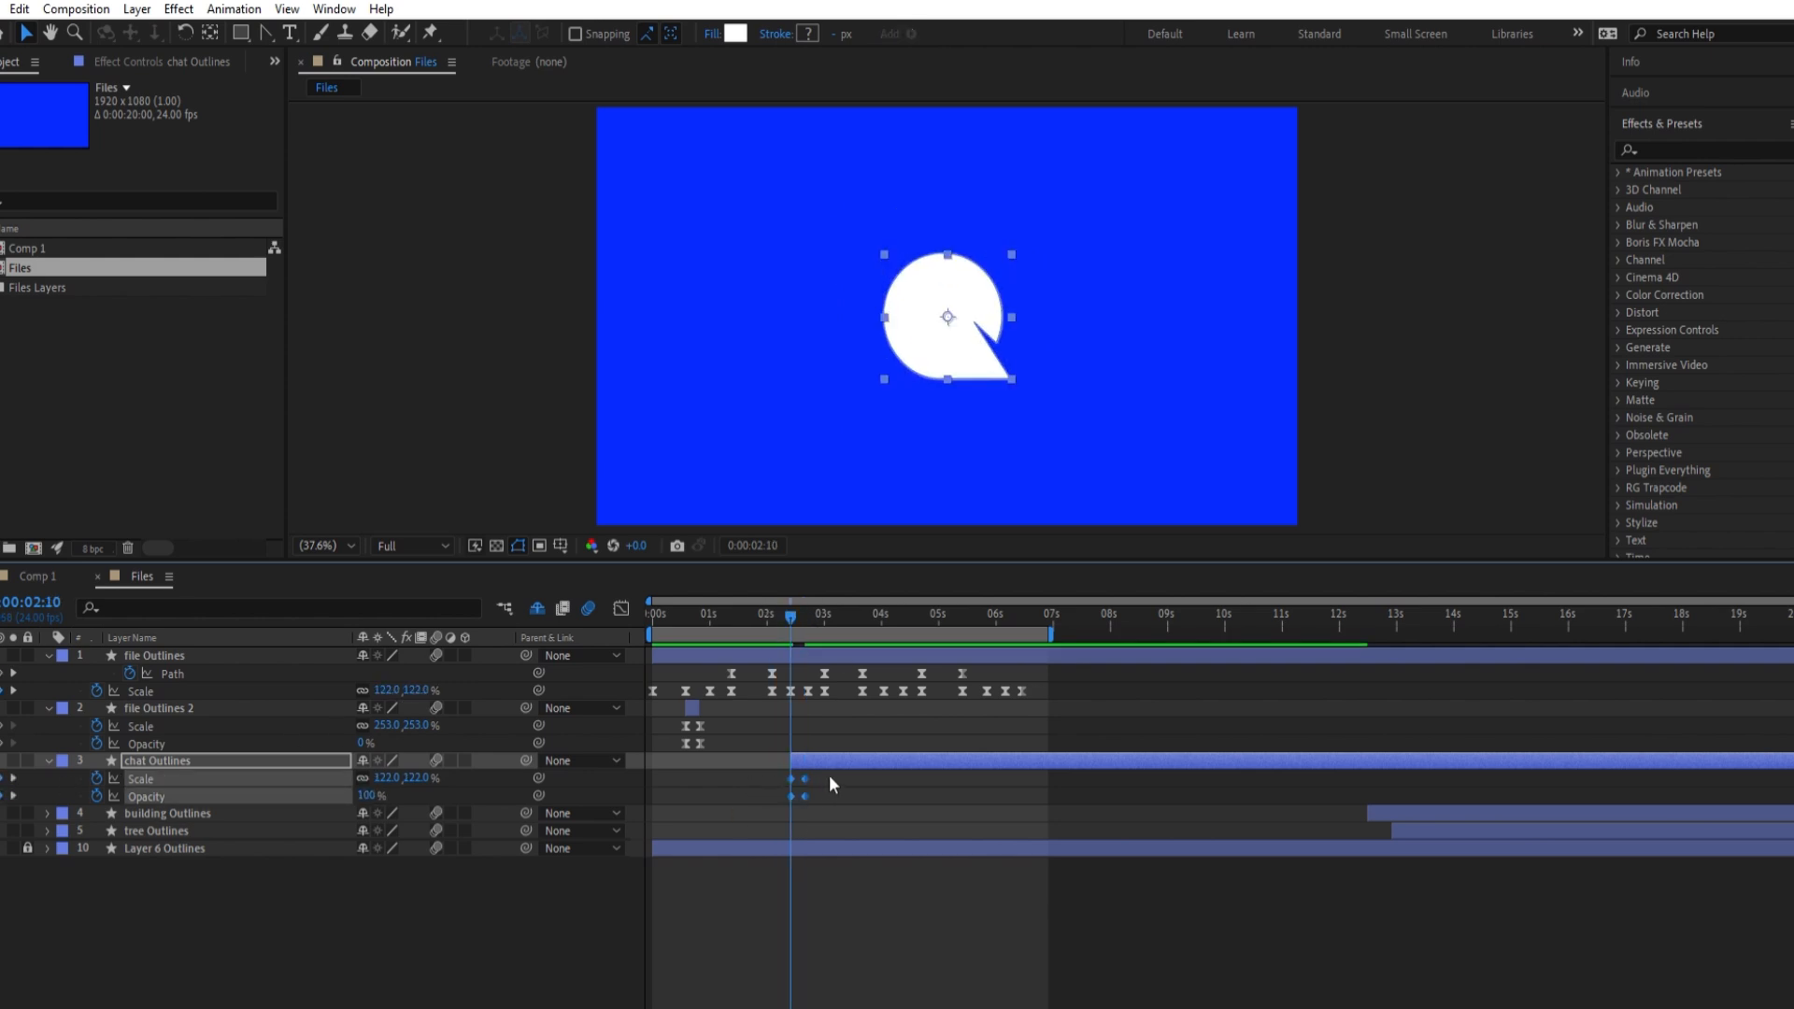
Ease the chat Outlines scale and opacity keyframes with a fast-starting speed graph and preview from the start
{"action": "left_click", "coordinate": [621, 609]}
{"action": "left_click_drag", "start_coordinate": [796, 774], "coordinate": [571, 688]}
{"action": "left_click", "coordinate": [621, 604]}
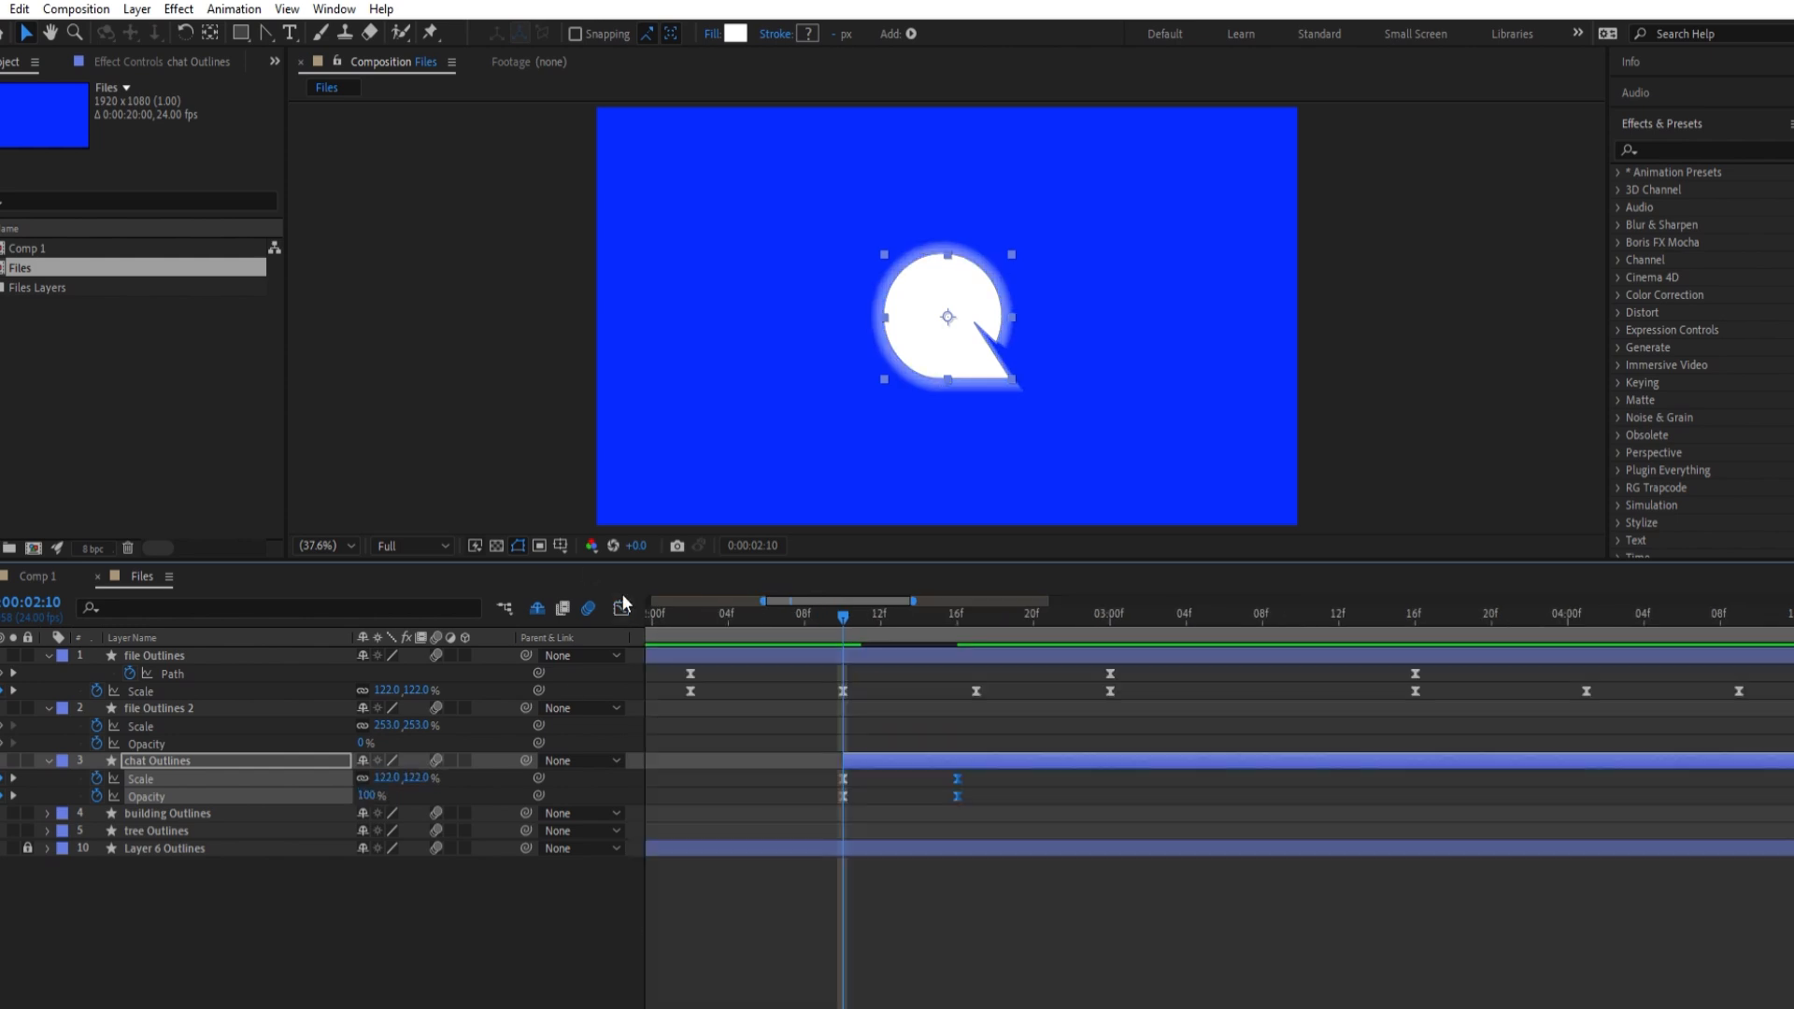
{"action": "scroll", "coordinate": [800, 789], "scroll_direction": "down", "scroll_amount": 5}
{"action": "key", "text": "Home"}
{"action": "key", "text": "space"}
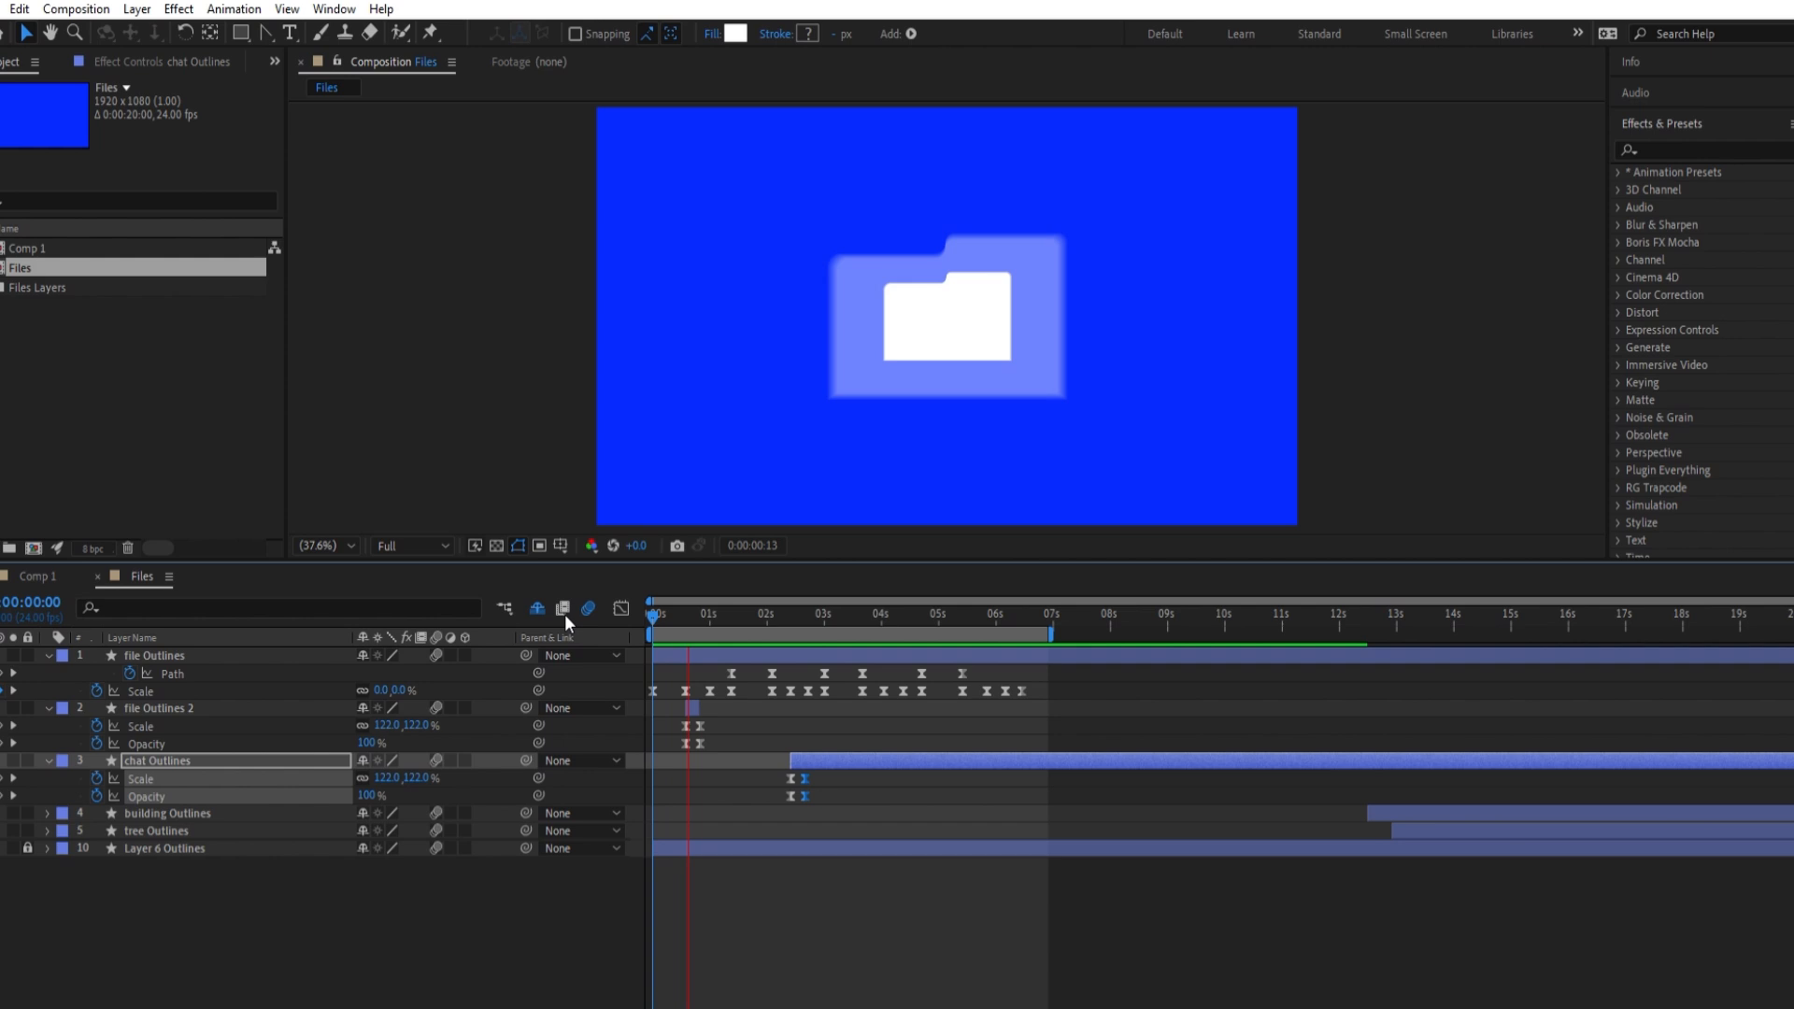
{"action": "key", "text": "space"}
Split the chat Outlines layer at the end of its fade and delete the remaining part
{"action": "mouse_move", "coordinate": [878, 615]}
{"action": "left_mouse_down"}
{"action": "mouse_move", "coordinate": [804, 615]}
{"action": "mouse_move", "coordinate": [887, 599]}
{"action": "left_mouse_up"}
{"action": "left_click", "coordinate": [828, 741]}
{"action": "key", "text": "ctrl+shift+d"}
{"action": "key", "text": "Delete"}
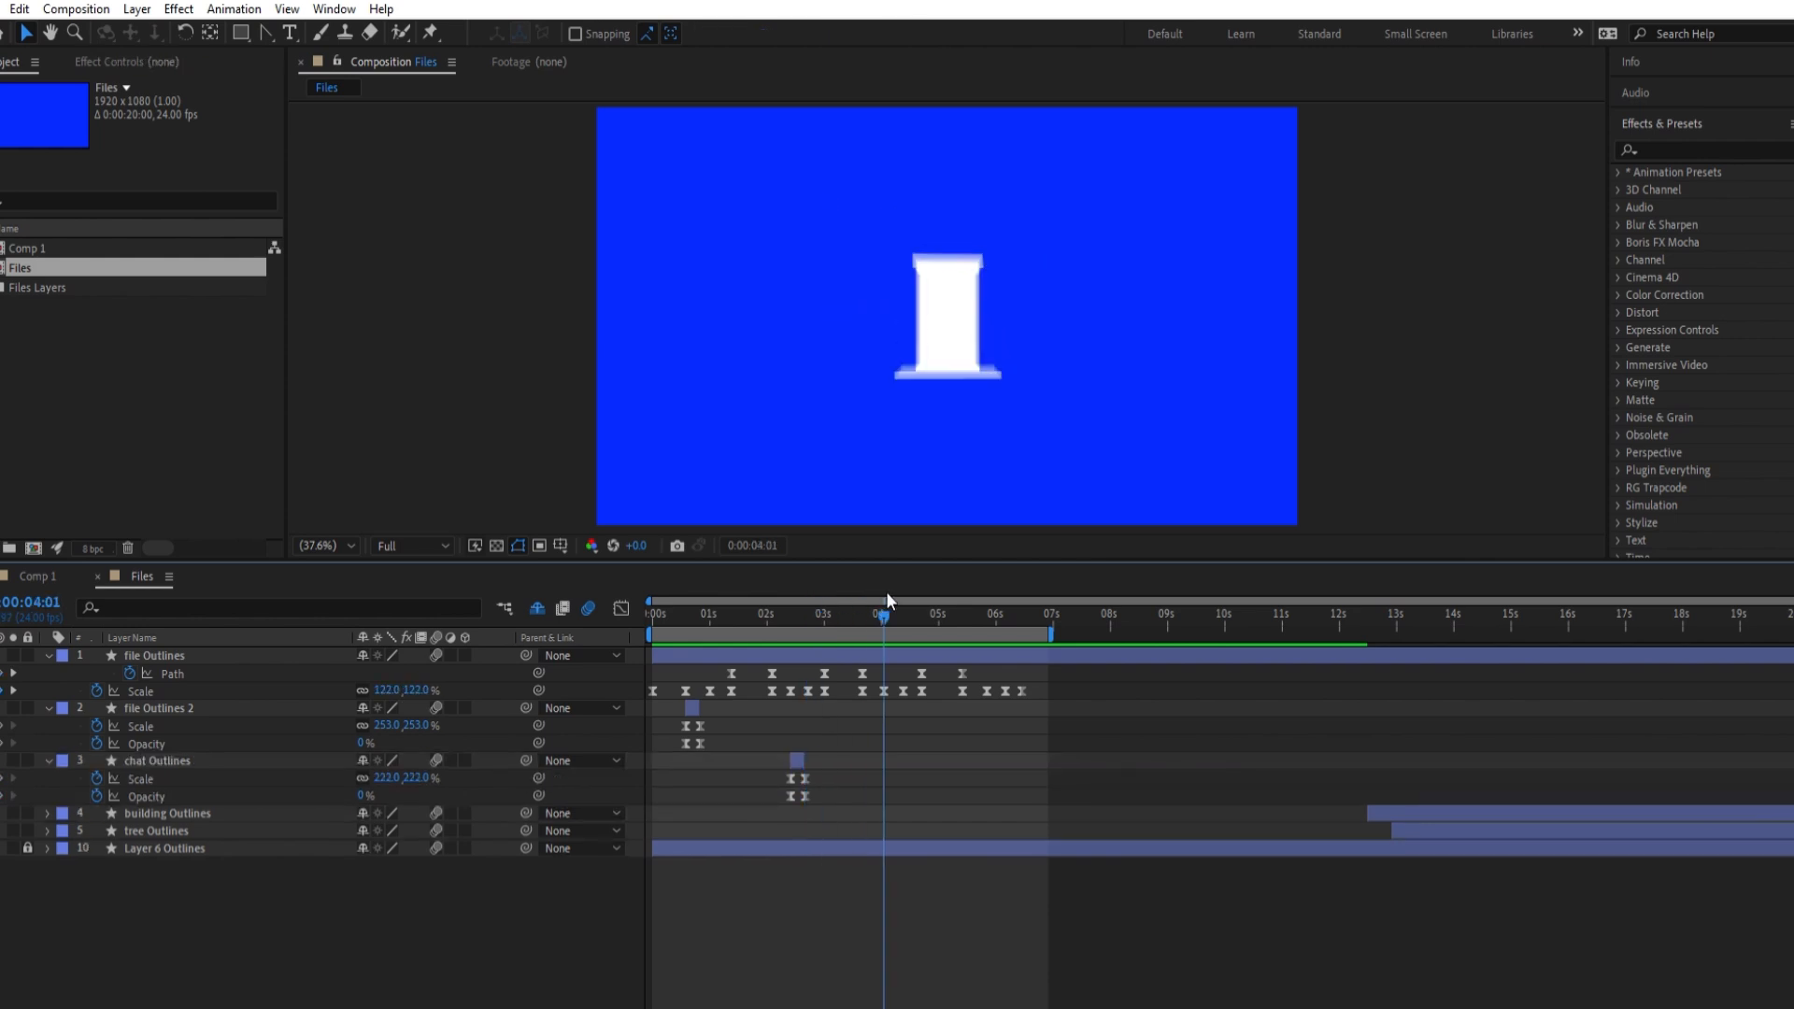
Move the building Outlines layer to start at 4:01 and add scale and opacity keyframes there
{"action": "left_click", "coordinate": [172, 810]}
{"action": "left_click_drag", "start_coordinate": [1399, 809], "coordinate": [918, 818]}
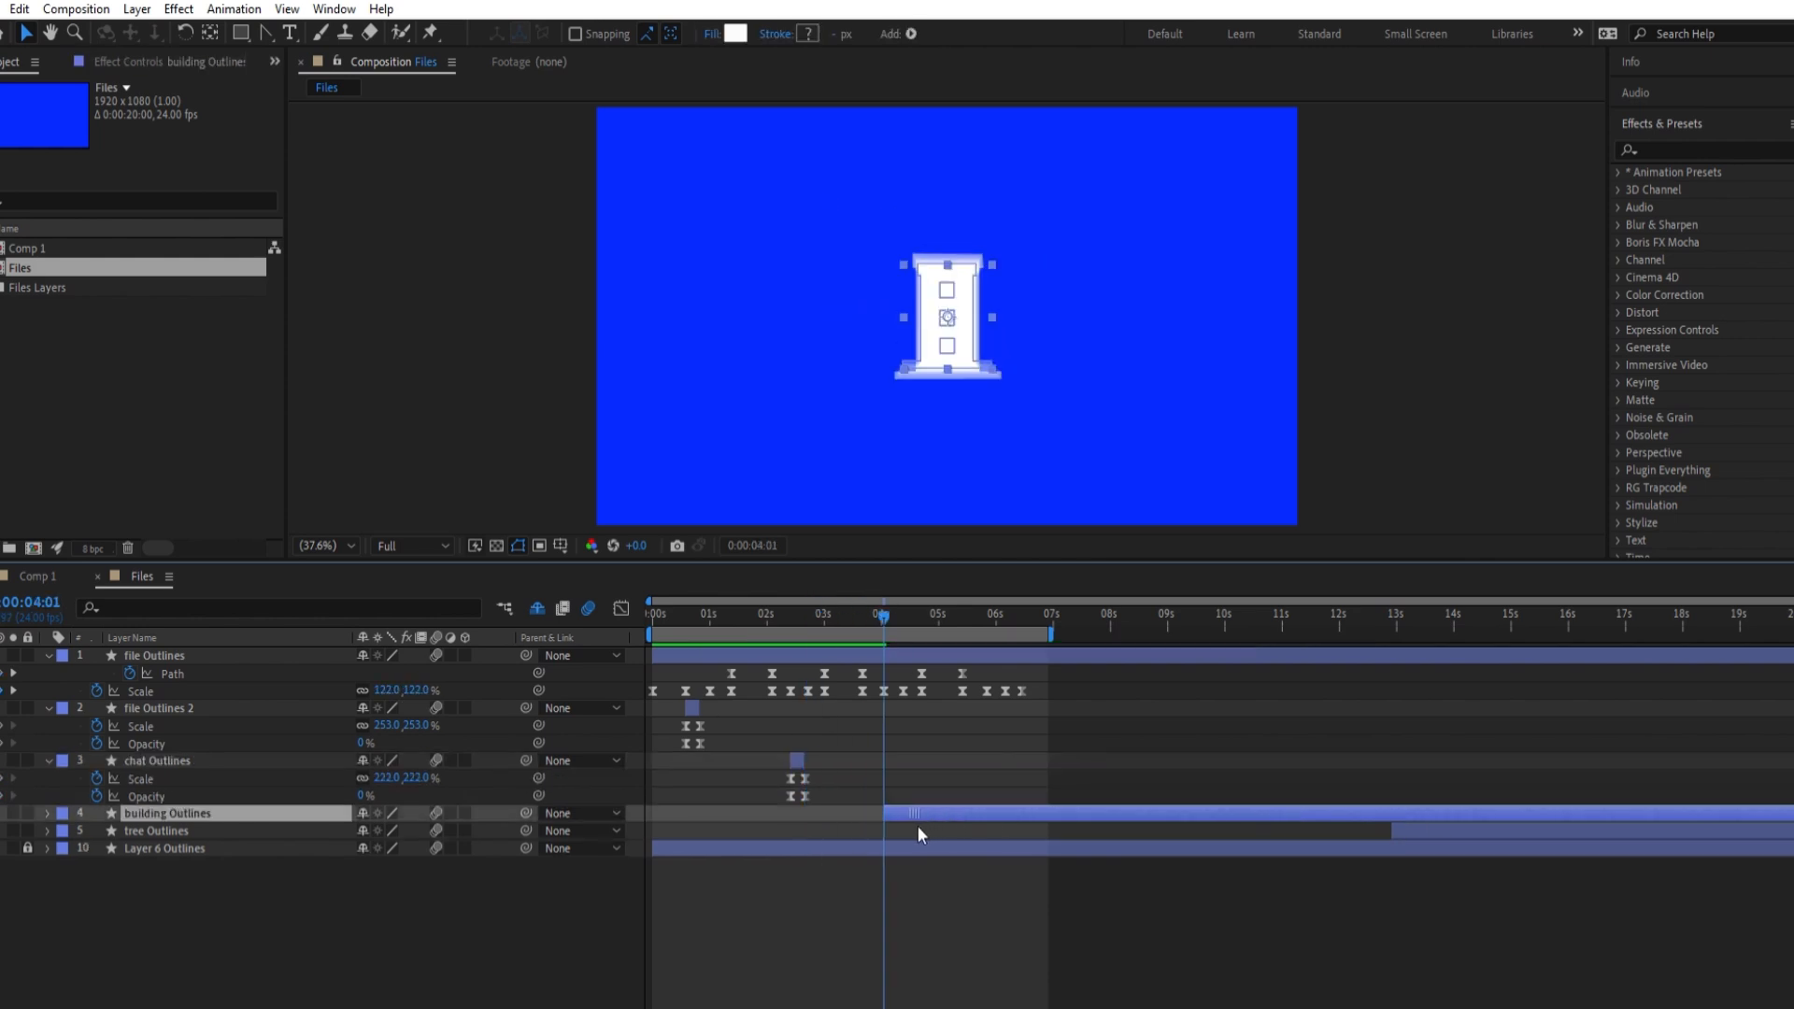
{"action": "key", "text": "alt+shift+s"}
{"action": "key", "text": "alt+shift+t"}
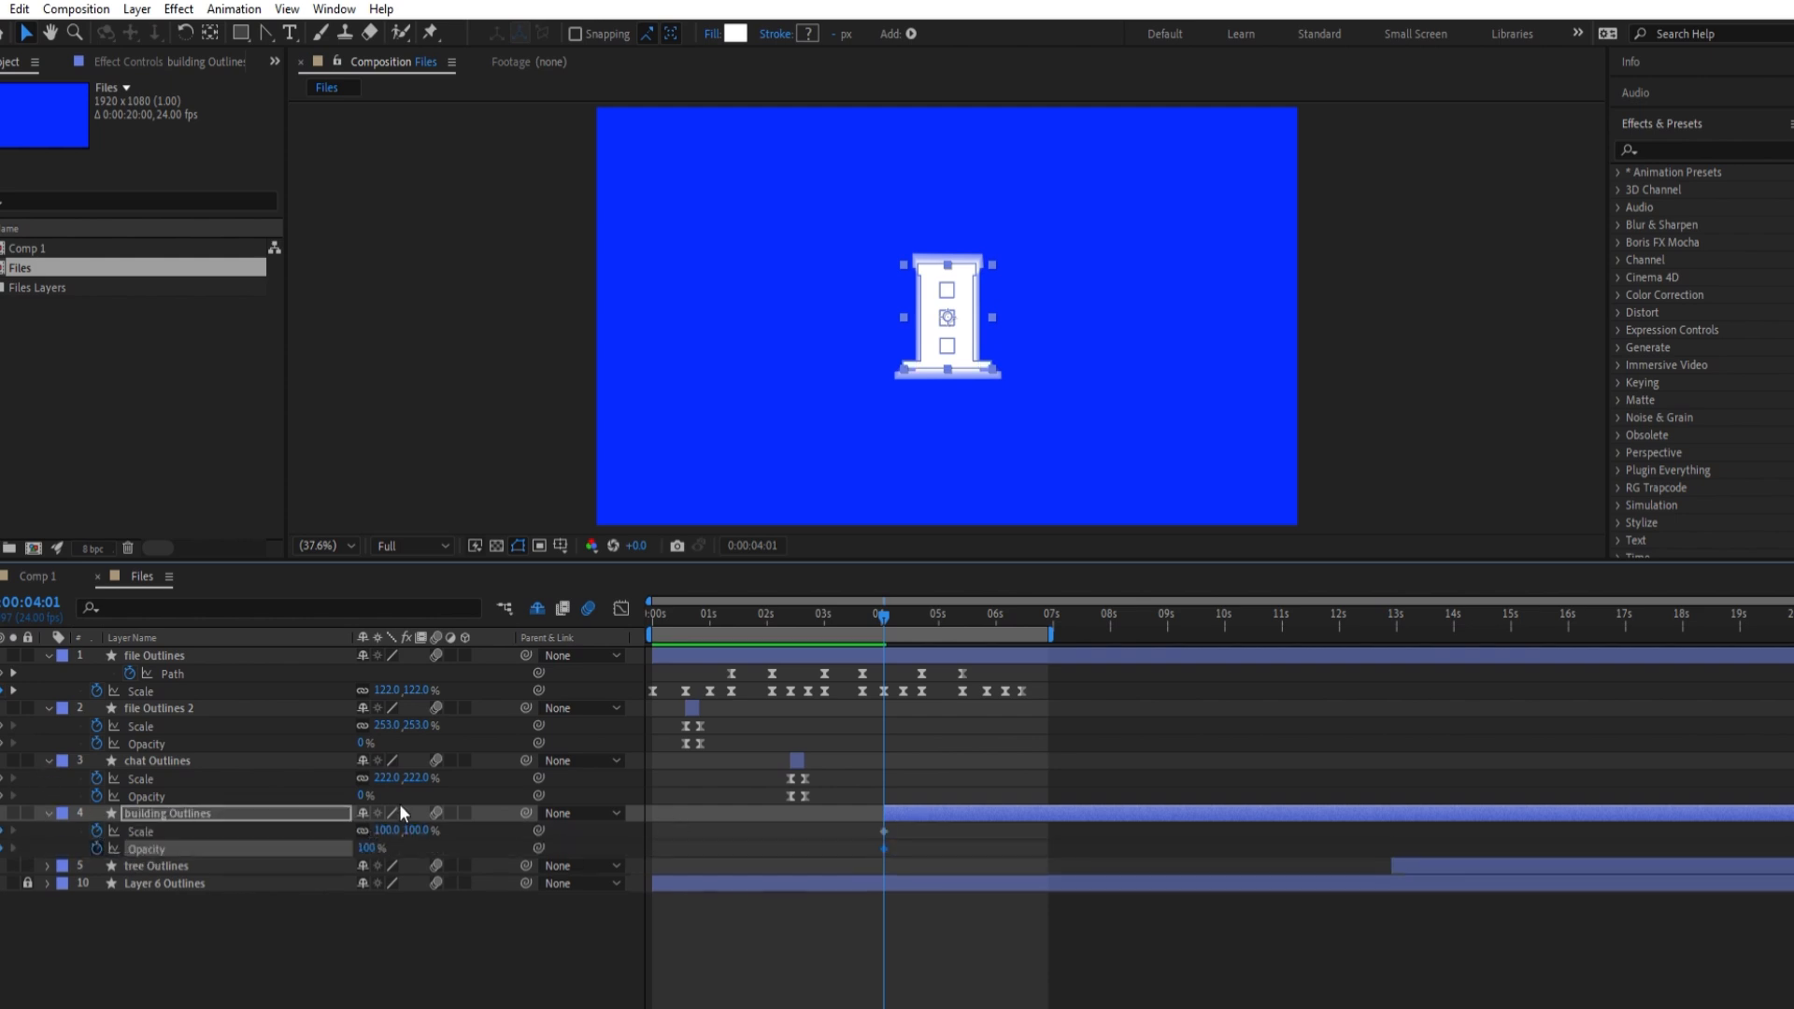
Animate building Outlines from 122% scale at 4:01 to 224% scale and 2% opacity at 4:08, with Easy Ease on all keyframes
{"action": "type", "text": "122"}
{"action": "key", "text": "Return"}
{"action": "left_click", "coordinate": [905, 598]}
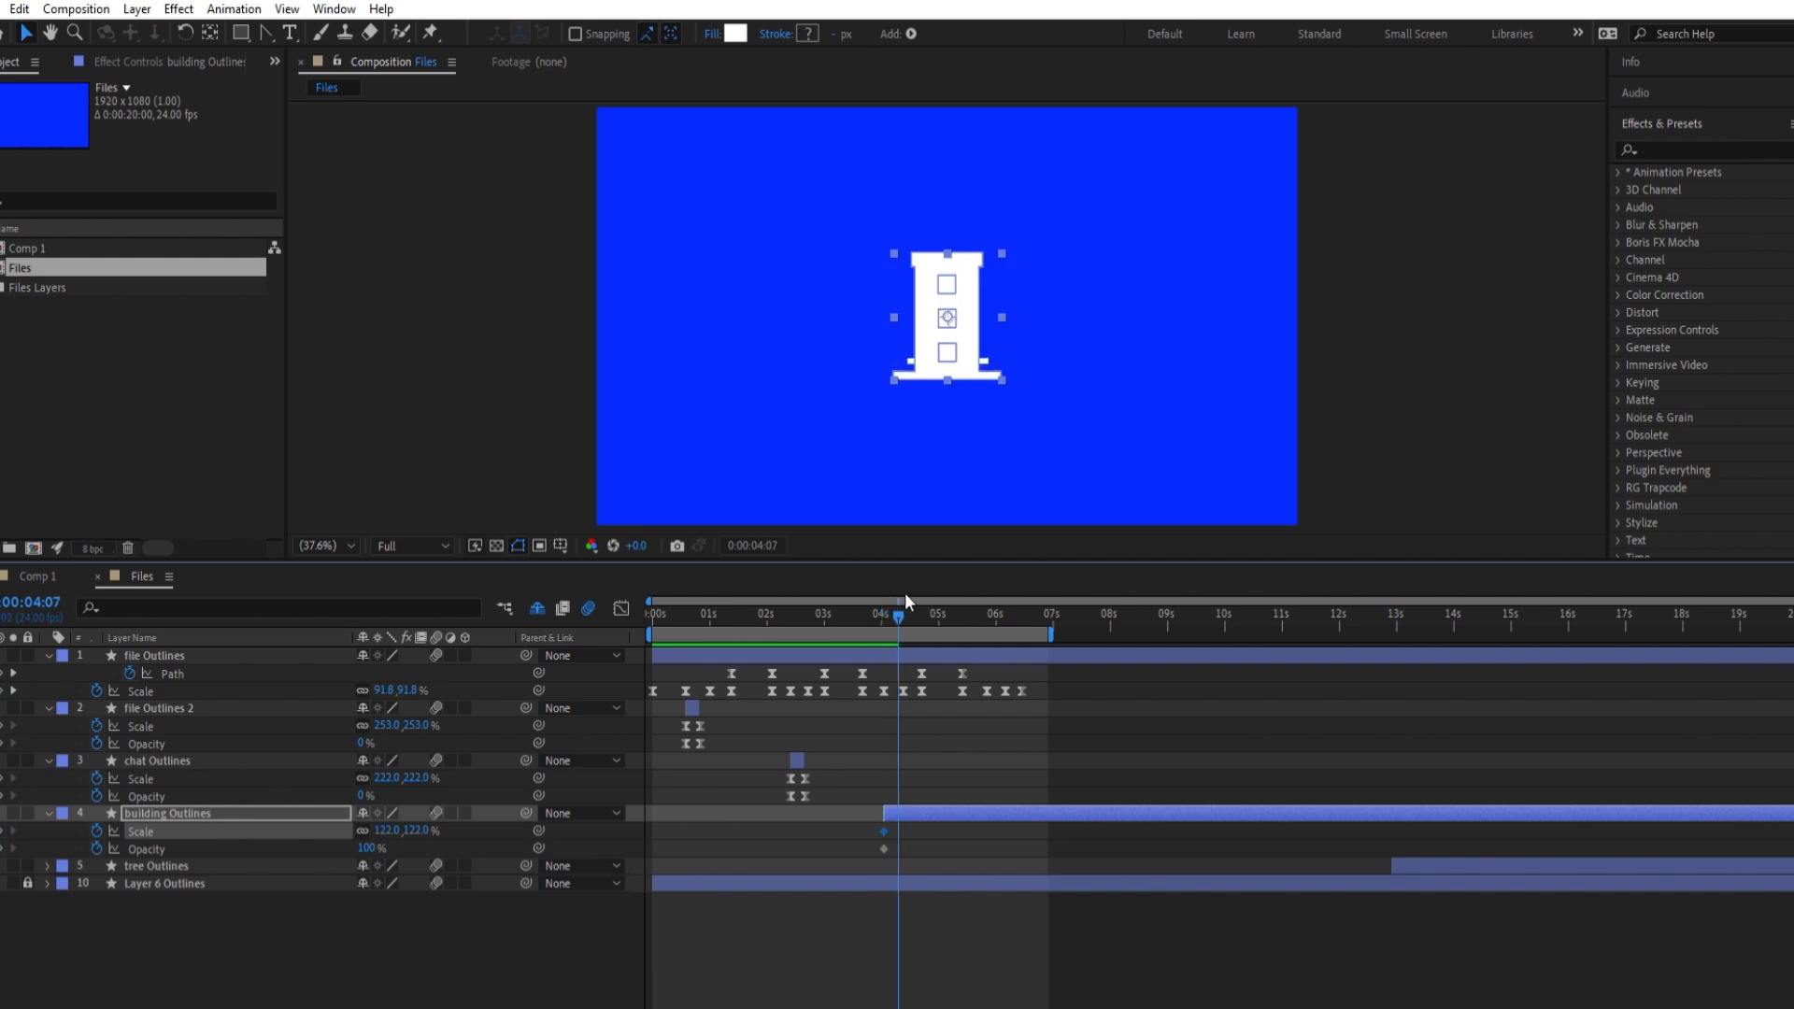
{"action": "key", "text": "Page_Up"}
{"action": "left_click_drag", "start_coordinate": [393, 824], "coordinate": [492, 814]}
{"action": "left_click_drag", "start_coordinate": [378, 845], "coordinate": [287, 844]}
{"action": "left_click_drag", "start_coordinate": [871, 815], "coordinate": [924, 854]}
{"action": "key", "text": "F9"}
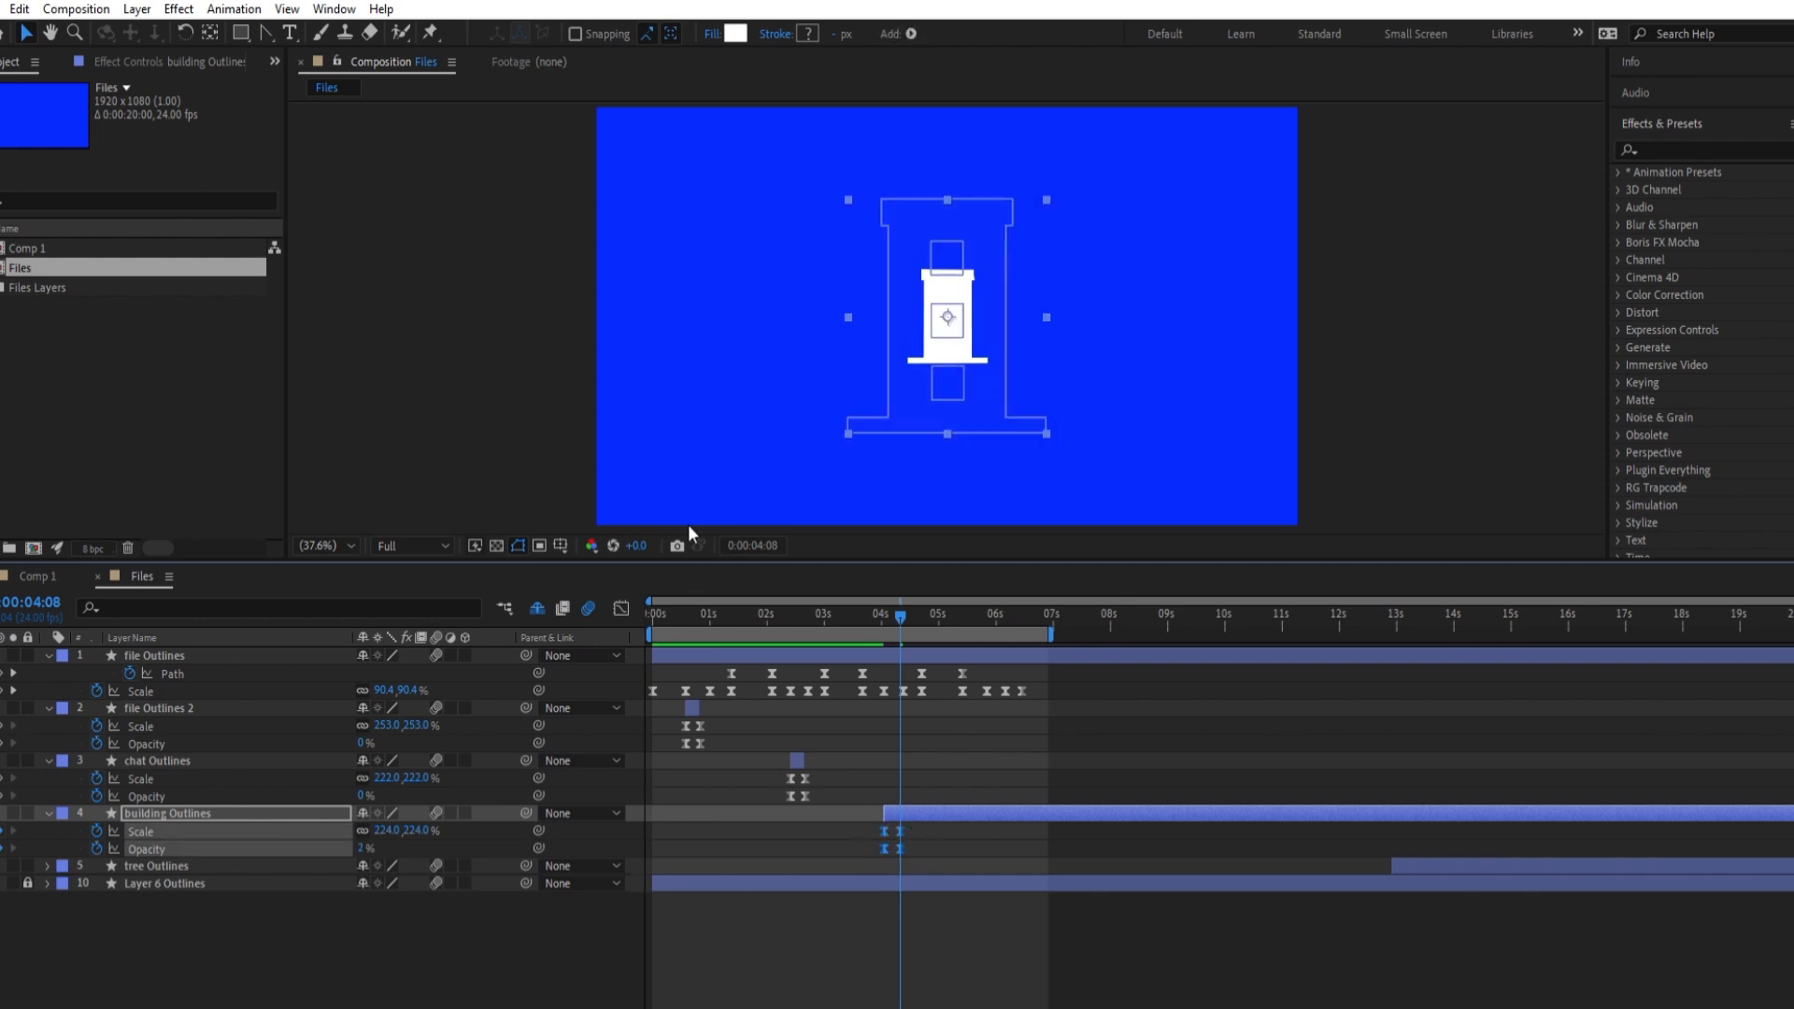
Reshape the building Outlines speed graph to start fast and slow down, and preview from the start
{"action": "left_click", "coordinate": [621, 608]}
{"action": "key", "text": "equal"}
{"action": "key", "text": "equal"}
{"action": "key", "text": "equal"}
{"action": "left_click_drag", "start_coordinate": [756, 768], "coordinate": [796, 816]}
{"action": "left_click_drag", "start_coordinate": [942, 801], "coordinate": [802, 816]}
{"action": "left_click", "coordinate": [623, 607]}
{"action": "key", "text": "minus"}
{"action": "key", "text": "minus"}
{"action": "key", "text": "minus"}
{"action": "key", "text": "Home"}
{"action": "key", "text": "space"}
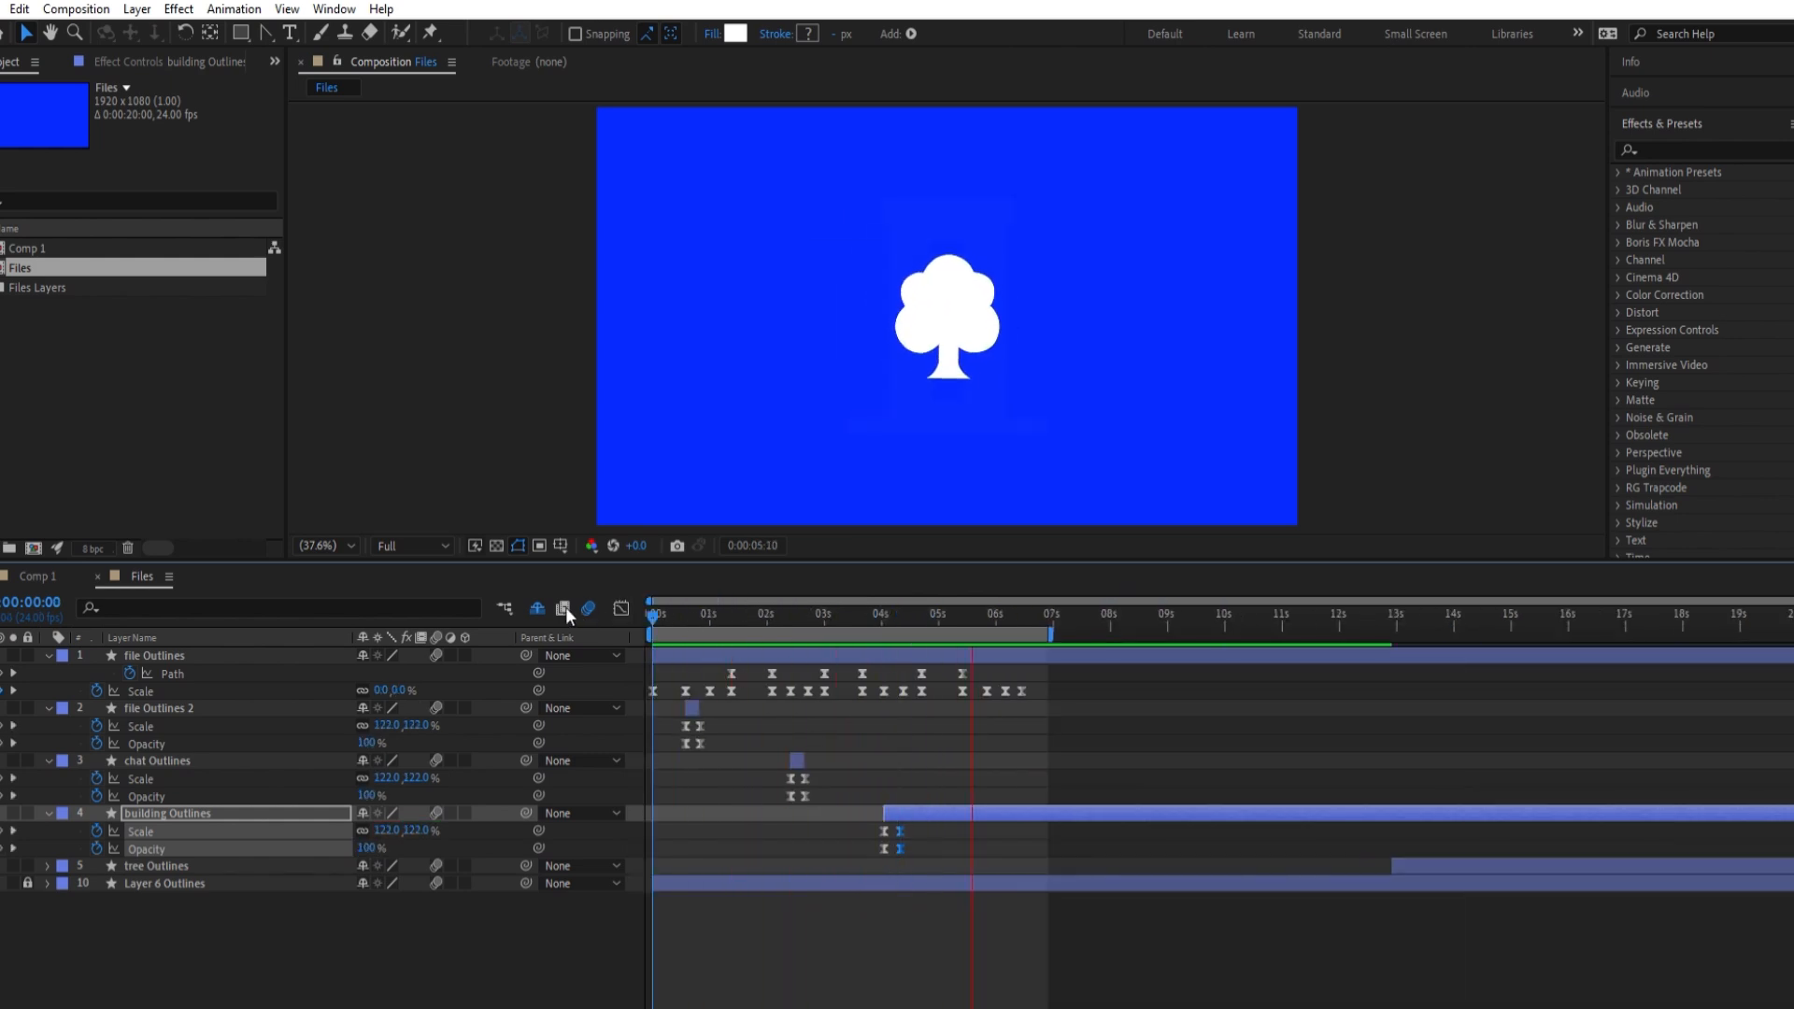
{"action": "key", "text": "space"}
Move the tree Outlines layer to start at 5:20, where the tree's scale bounce peaks
{"action": "left_click", "coordinate": [965, 608]}
{"action": "left_click_drag", "start_coordinate": [973, 606], "coordinate": [987, 607]}
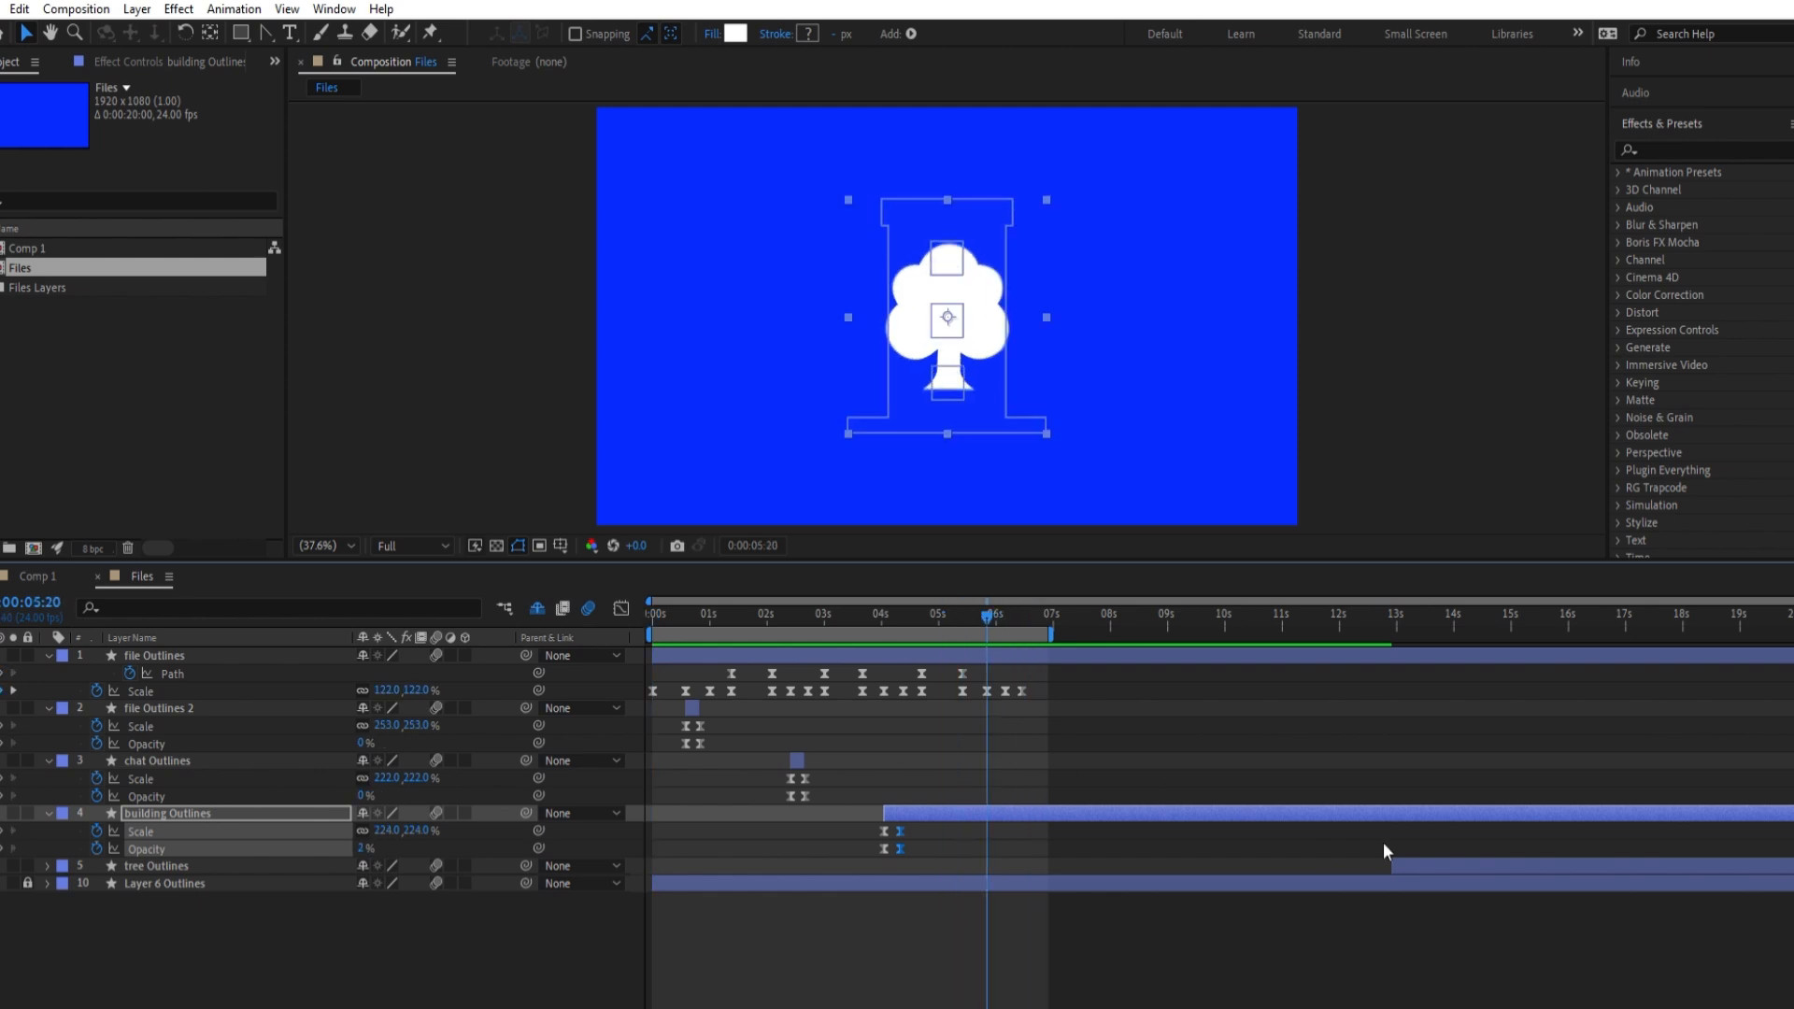
{"action": "left_click_drag", "start_coordinate": [1420, 866], "coordinate": [992, 867]}
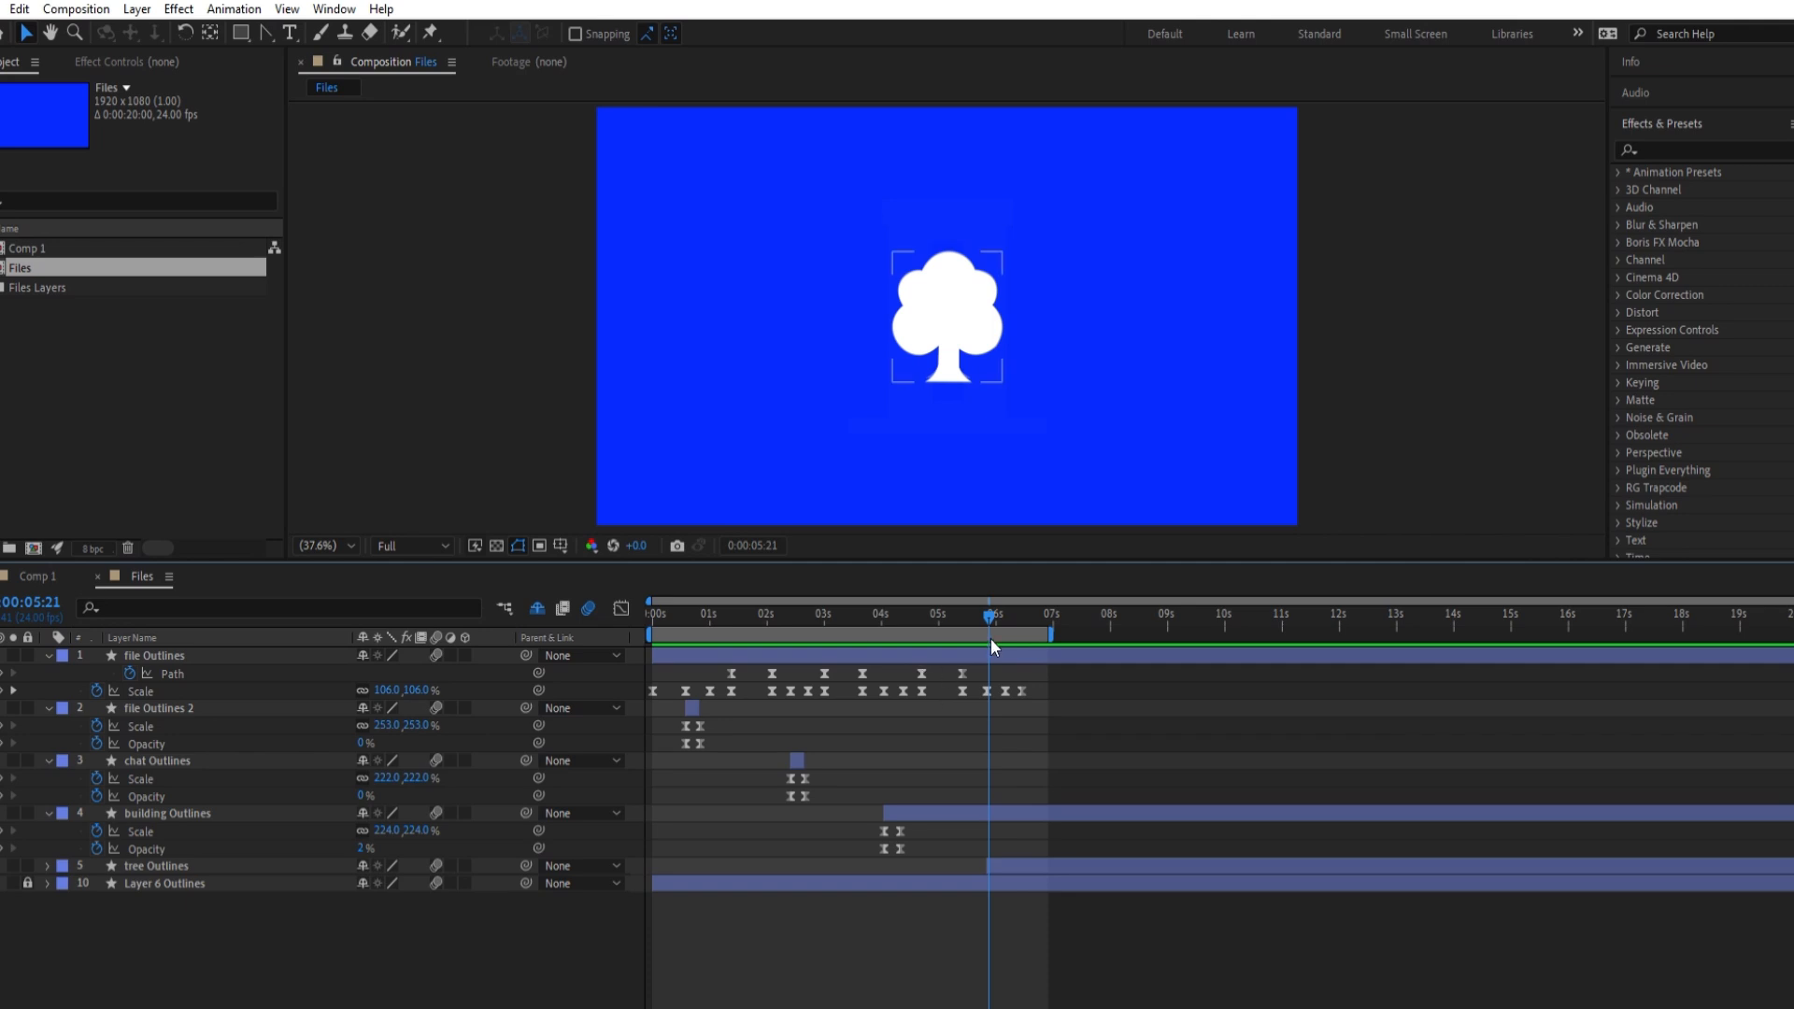
{"action": "left_click", "coordinate": [990, 608]}
{"action": "left_click", "coordinate": [996, 861]}
Keyframe tree Outlines at 5:20 with 100% opacity and 122% scale
{"action": "key", "text": "s"}
{"action": "key", "text": "shift+t"}
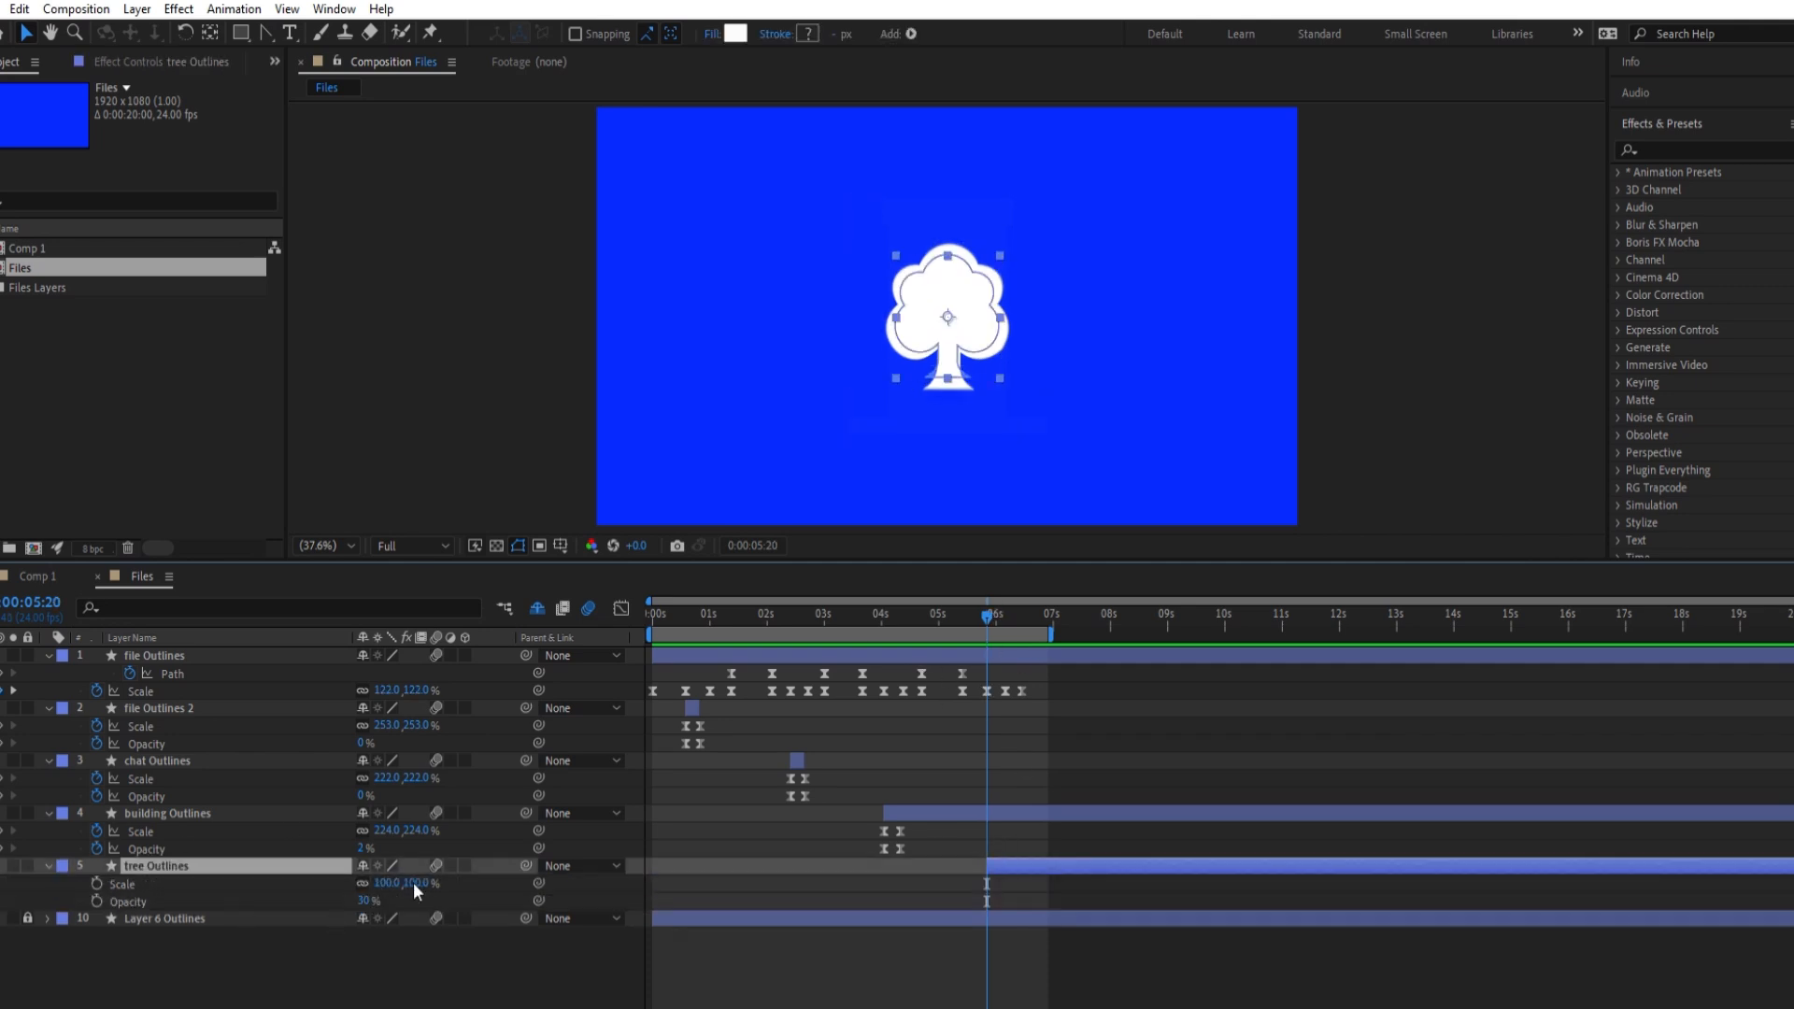
{"action": "left_click_drag", "start_coordinate": [364, 902], "coordinate": [431, 906]}
{"action": "left_click", "coordinate": [96, 884]}
{"action": "left_click", "coordinate": [96, 902]}
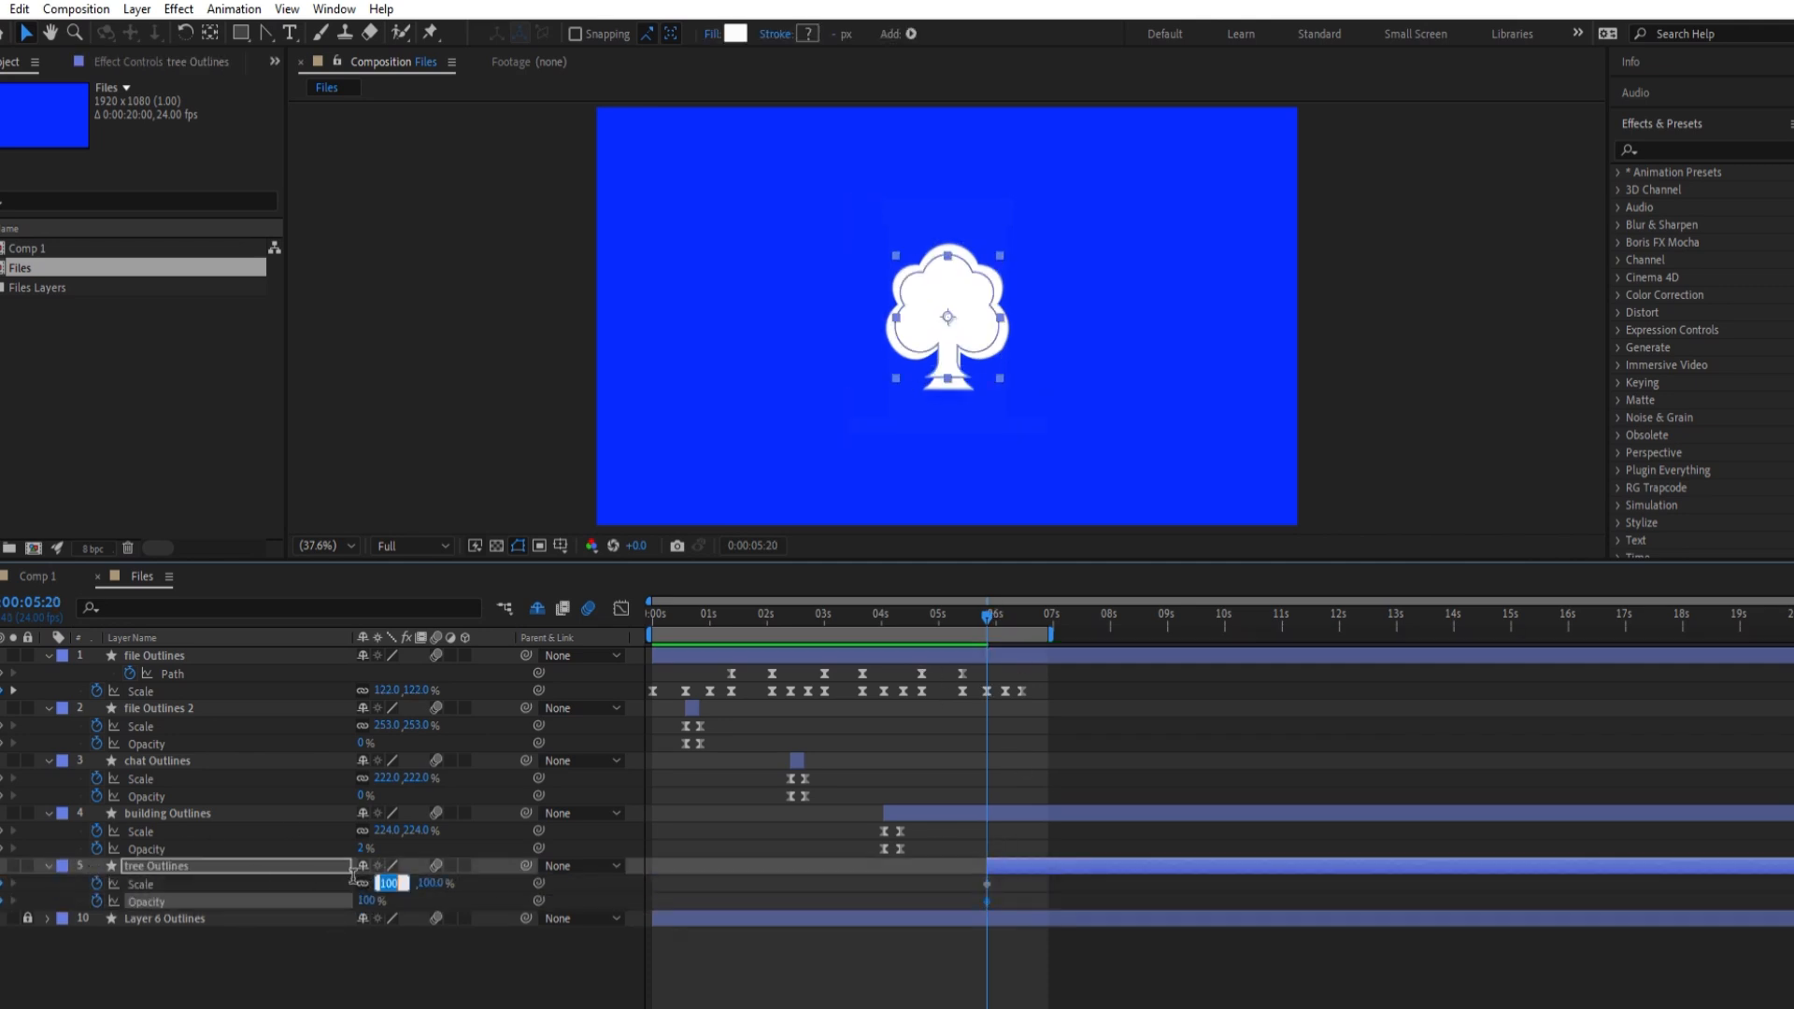
{"action": "type", "text": "122"}
{"action": "key", "text": "Return"}
Set tree Outlines to 187% scale and 0% opacity at 6:03 and apply Easy Ease to its keyframes
{"action": "left_click", "coordinate": [1005, 614]}
{"action": "left_click_drag", "start_coordinate": [392, 878], "coordinate": [267, 893]}
{"action": "left_click_drag", "start_coordinate": [978, 877], "coordinate": [1018, 897]}
{"action": "key", "text": "F9"}
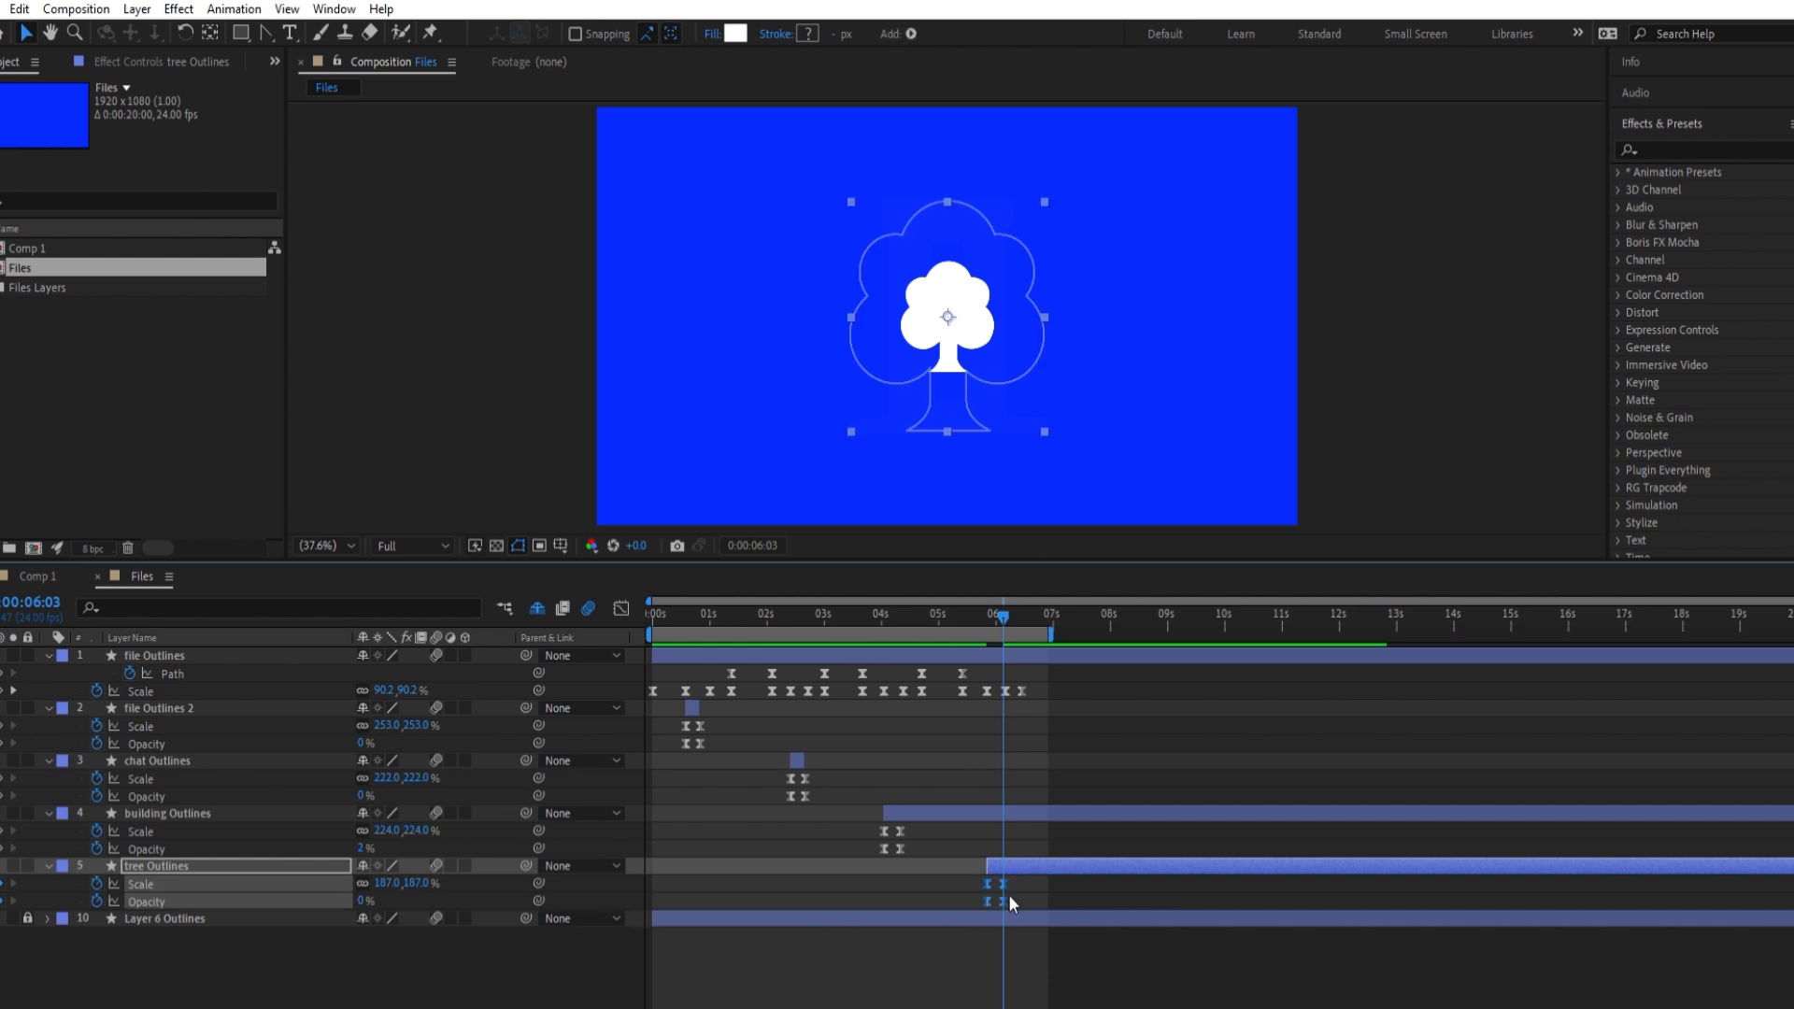
Reshape the tree Outlines speed graph to start fast and slow down, and preview the whole sequence from the start
{"action": "key", "text": "shift+F3"}
{"action": "scroll", "coordinate": [991, 739], "scroll_direction": "up", "scroll_amount": 6}
{"action": "left_click_drag", "start_coordinate": [1177, 758], "coordinate": [1025, 783]}
{"action": "left_click", "coordinate": [620, 607]}
{"action": "scroll", "coordinate": [900, 722], "scroll_direction": "down", "scroll_amount": 6}
{"action": "left_click_drag", "start_coordinate": [755, 614], "coordinate": [674, 603]}
{"action": "key", "text": "Home"}
{"action": "key", "text": "space"}
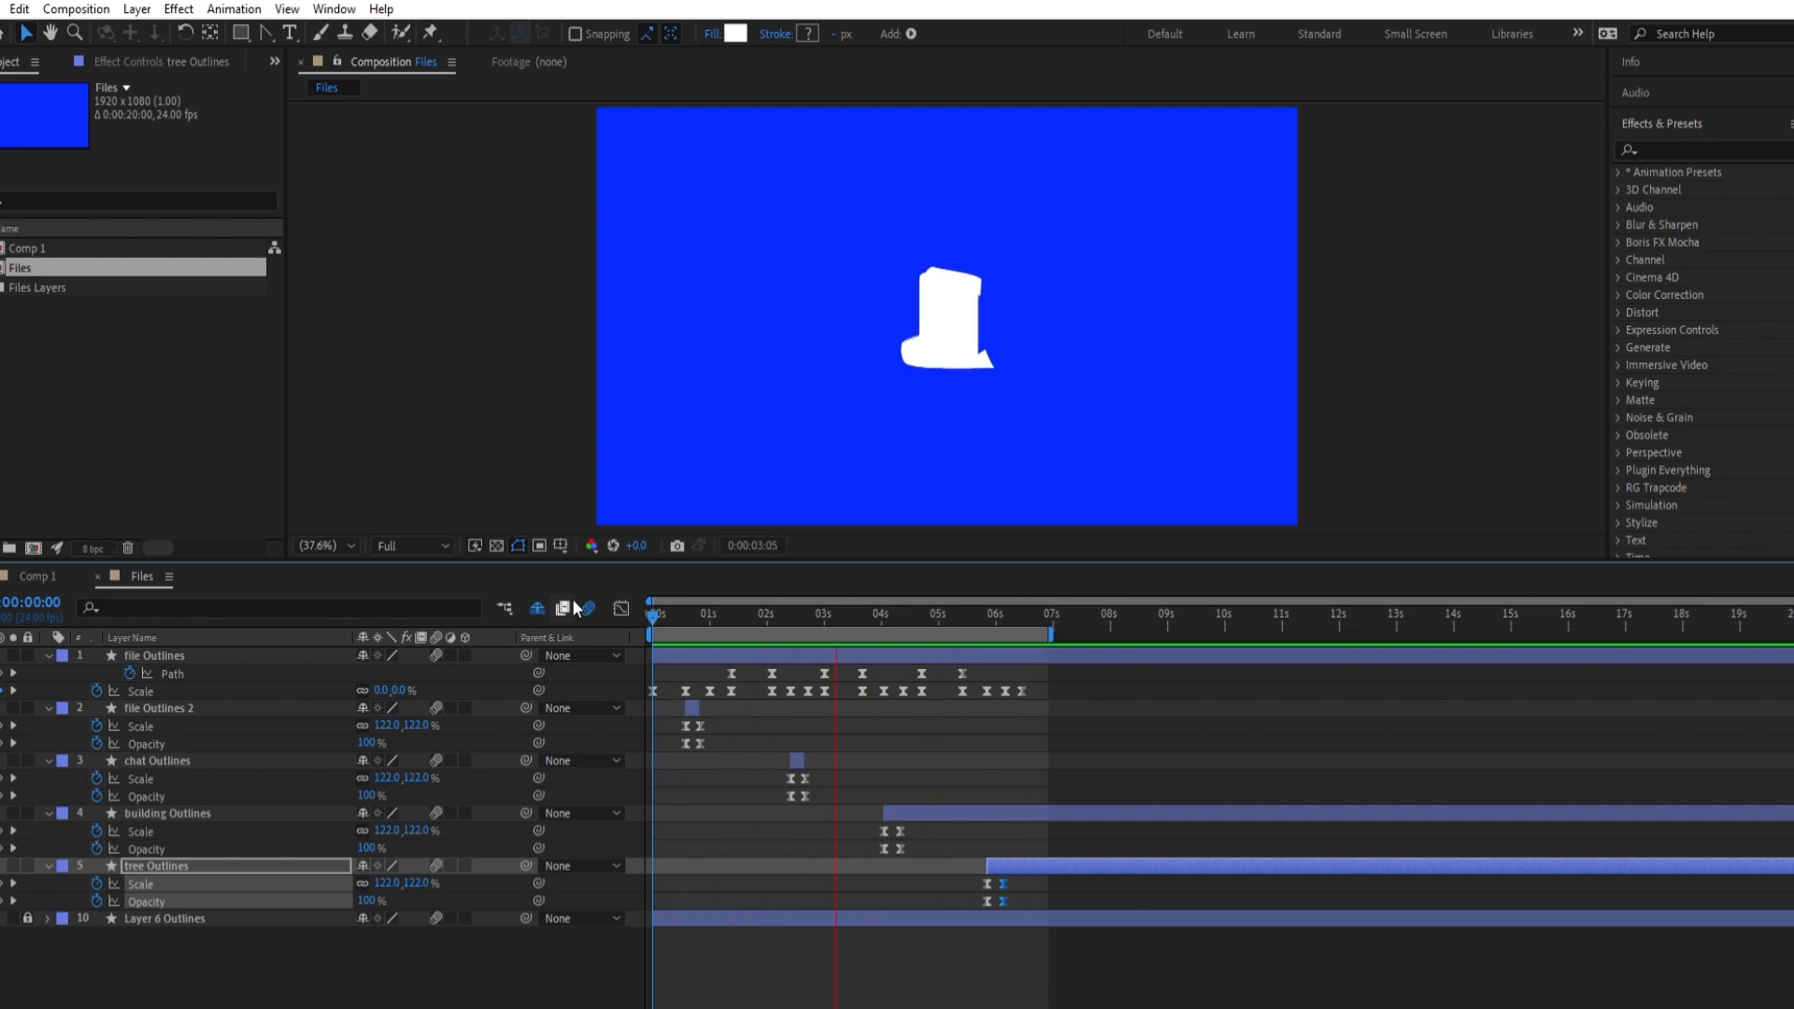
Add the text "File" at 0:14 and place it centred below the folder
{"action": "mouse_move", "coordinate": [666, 611]}
{"action": "left_mouse_down"}
{"action": "mouse_move", "coordinate": [702, 591]}
{"action": "mouse_move", "coordinate": [683, 593]}
{"action": "left_mouse_up"}
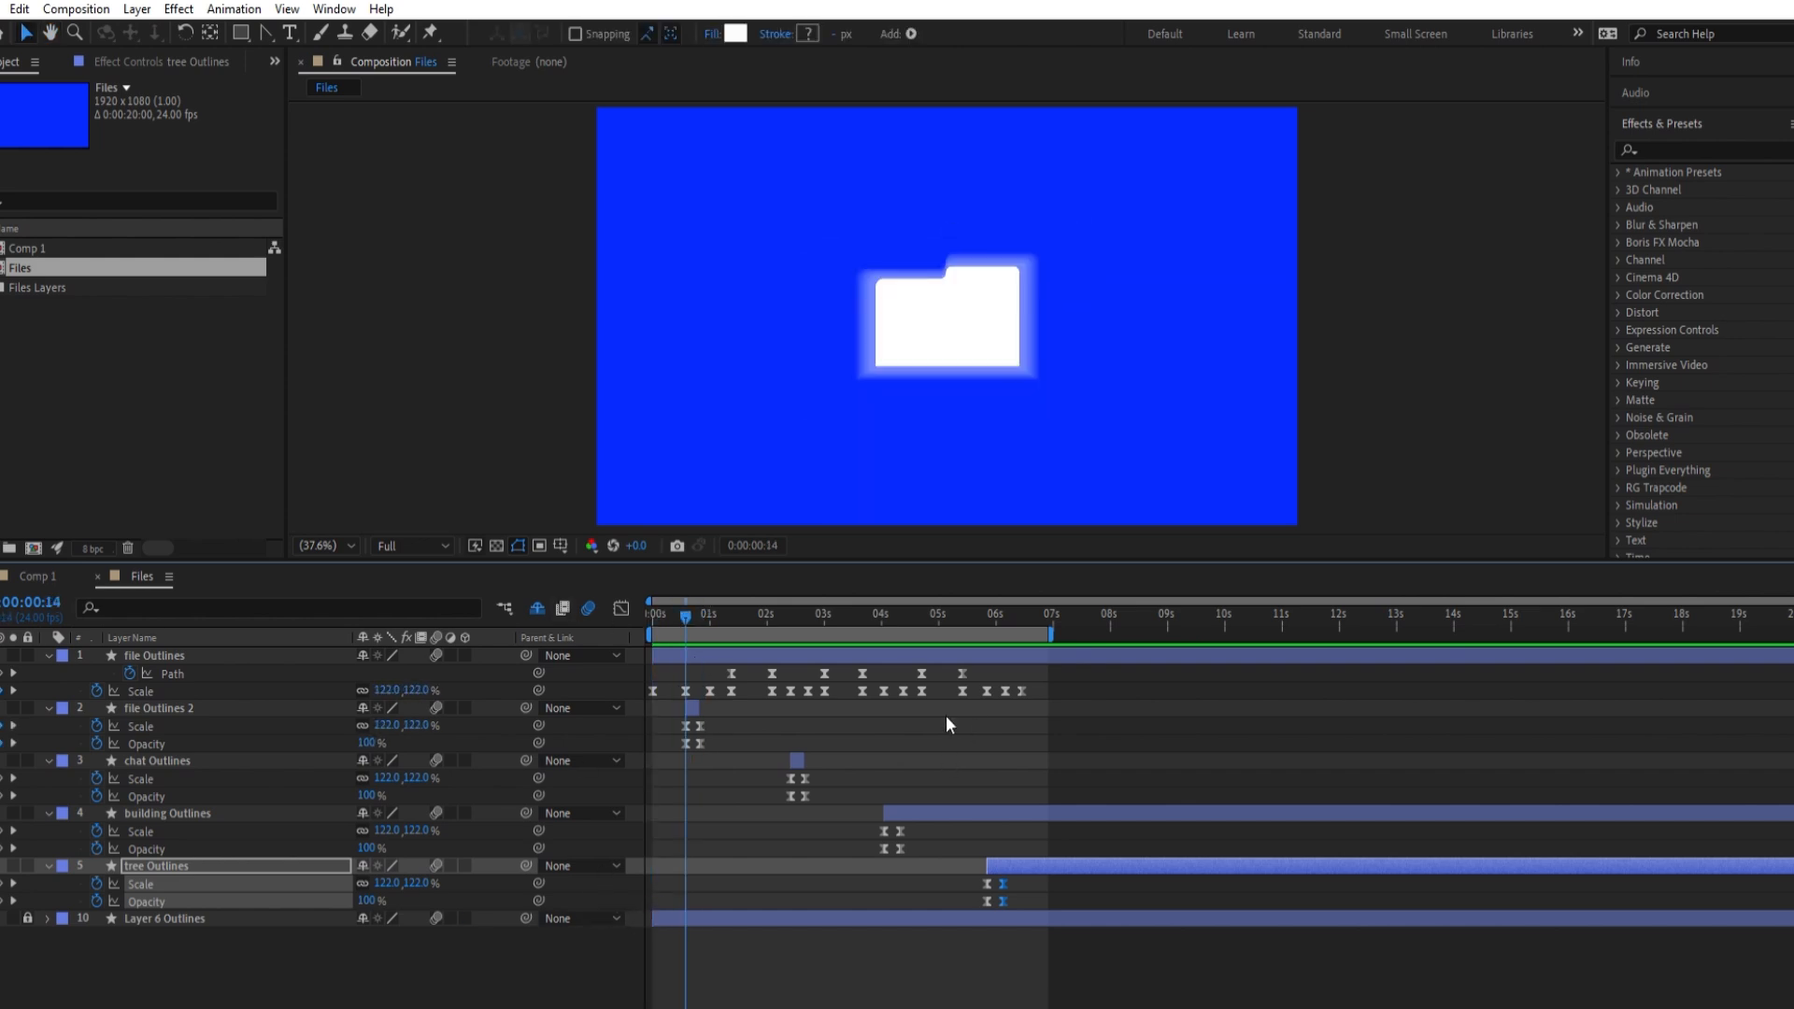
{"action": "key", "text": "ctrl+alt+shift+t"}
{"action": "type", "text": "File"}
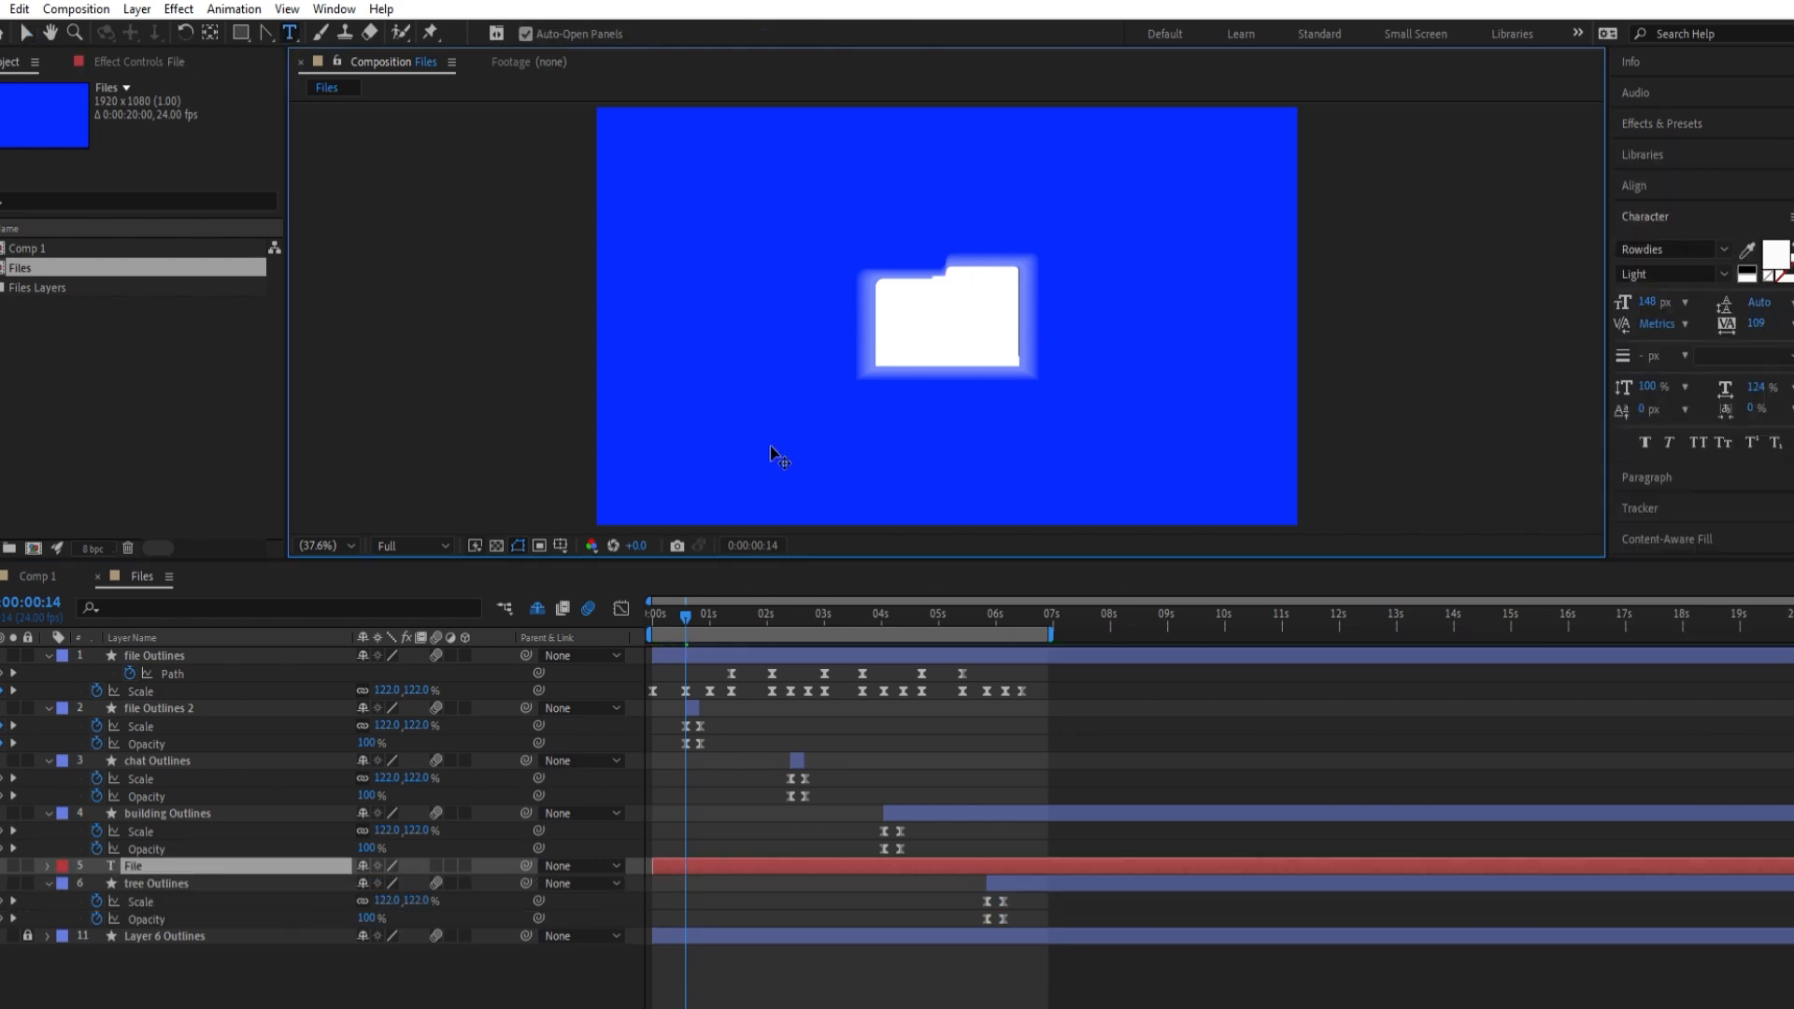
{"action": "left_click", "coordinate": [25, 33]}
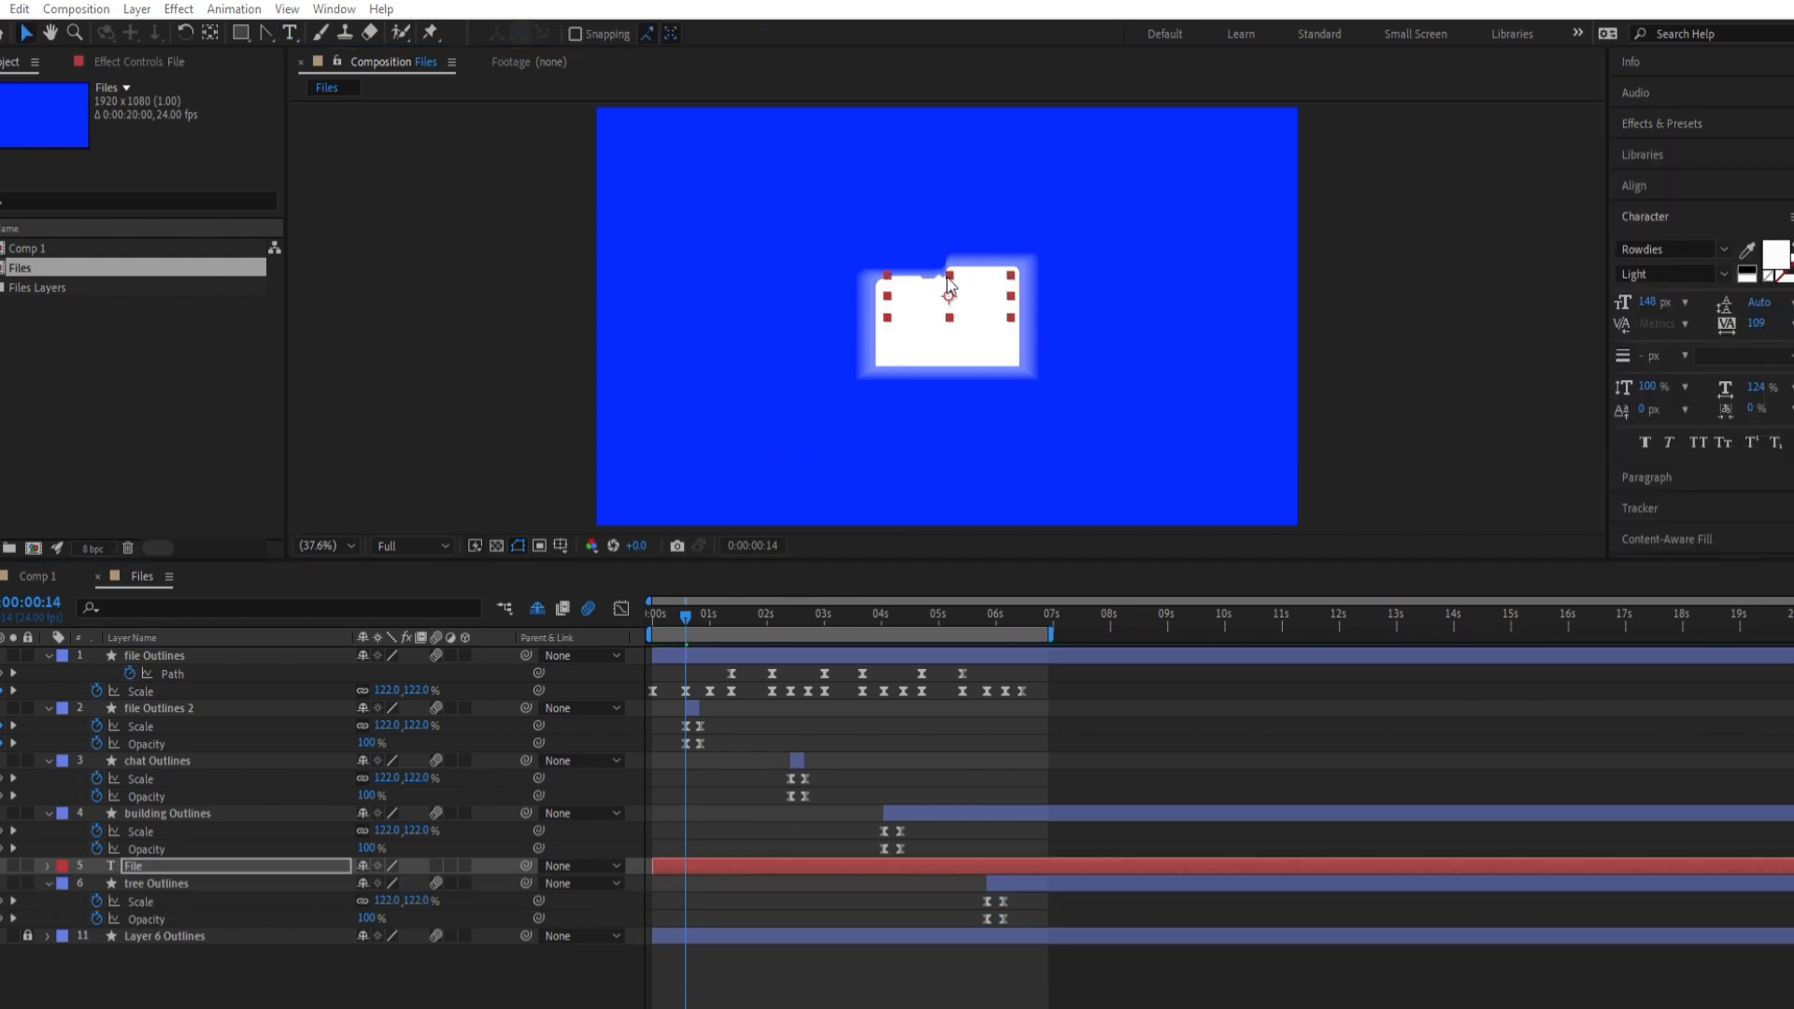
{"action": "left_click_drag", "start_coordinate": [944, 290], "coordinate": [946, 434]}
Set the File text's font to Poppins Medium
{"action": "left_click", "coordinate": [1668, 249]}
{"action": "type", "text": "popp"}
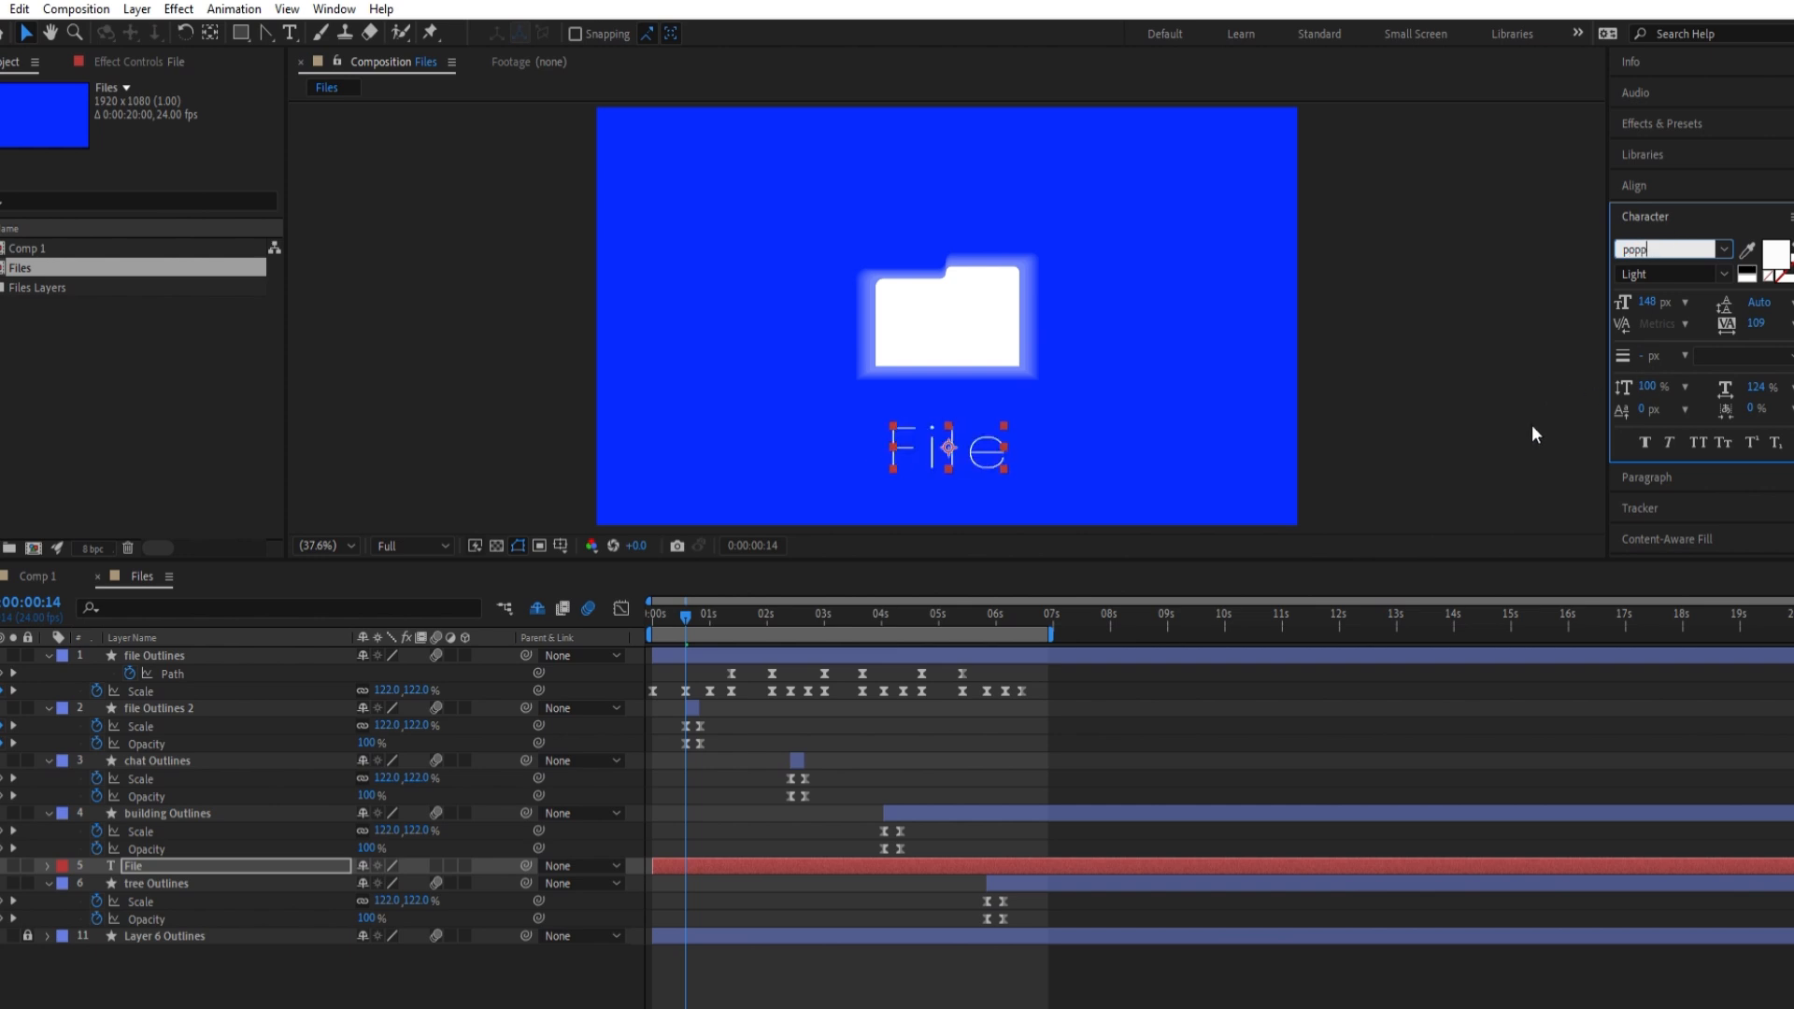
{"action": "key", "text": "Return"}
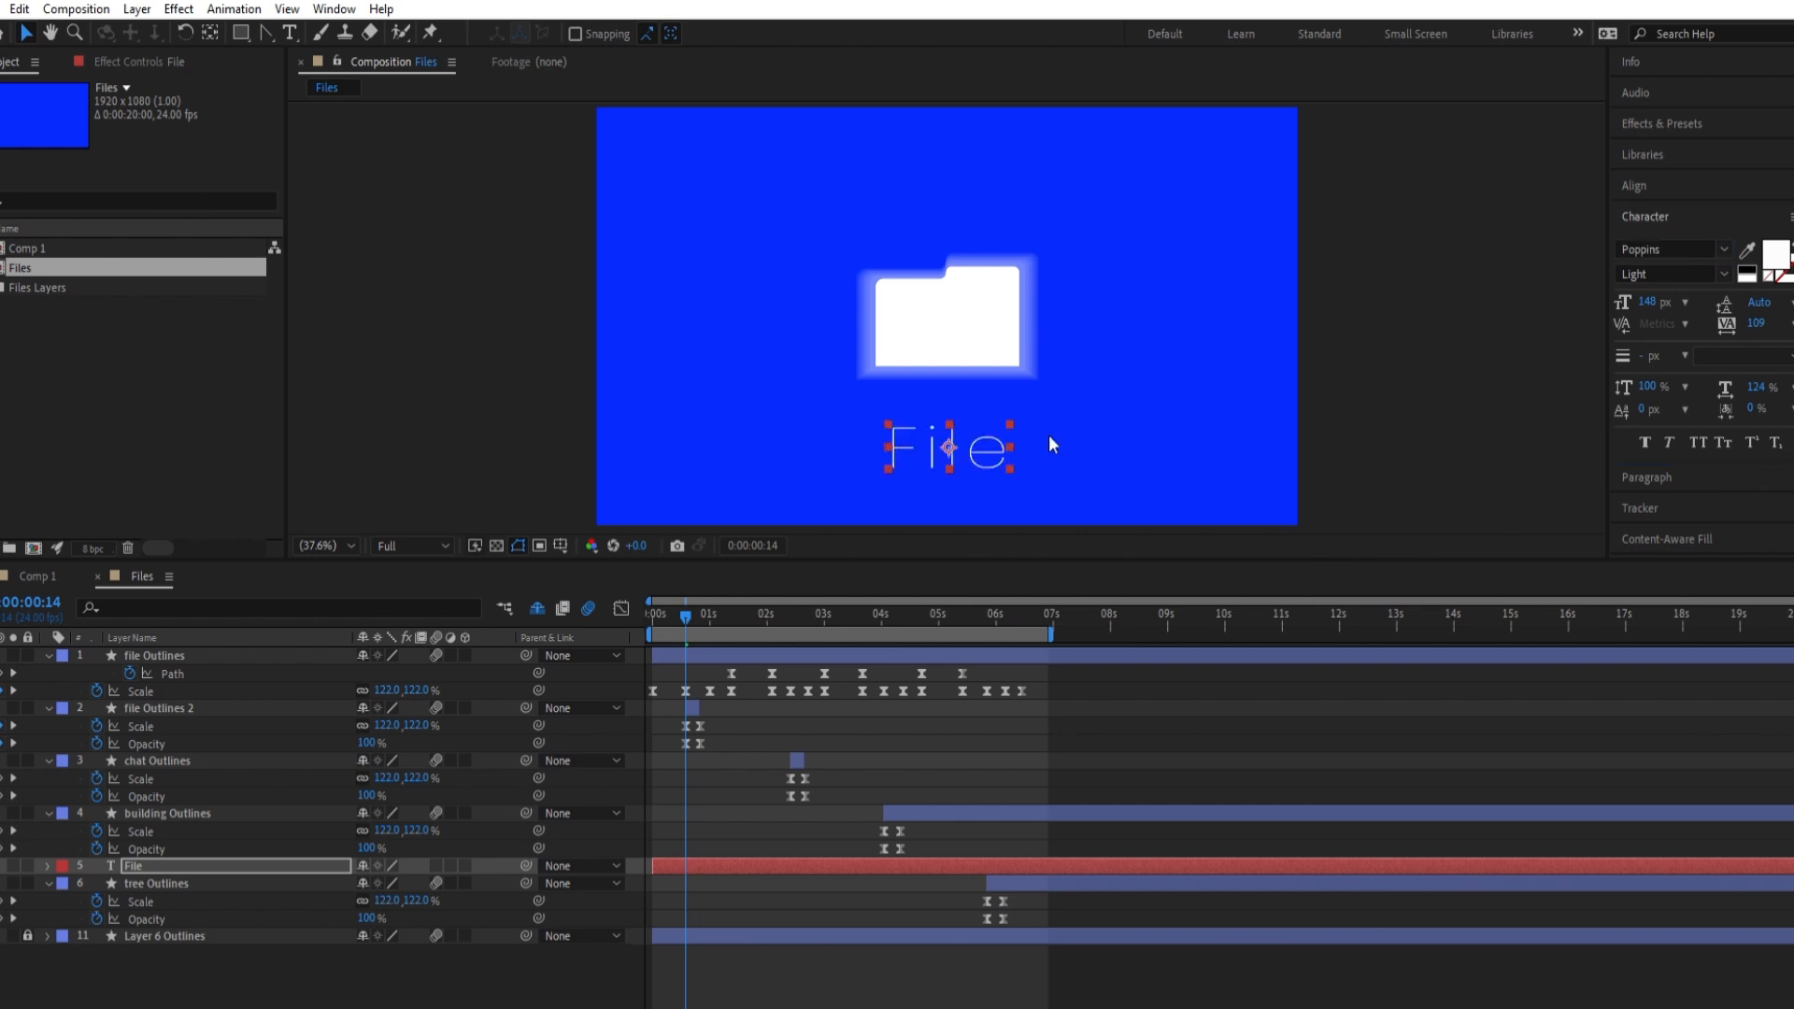
{"action": "left_click", "coordinate": [1667, 459]}
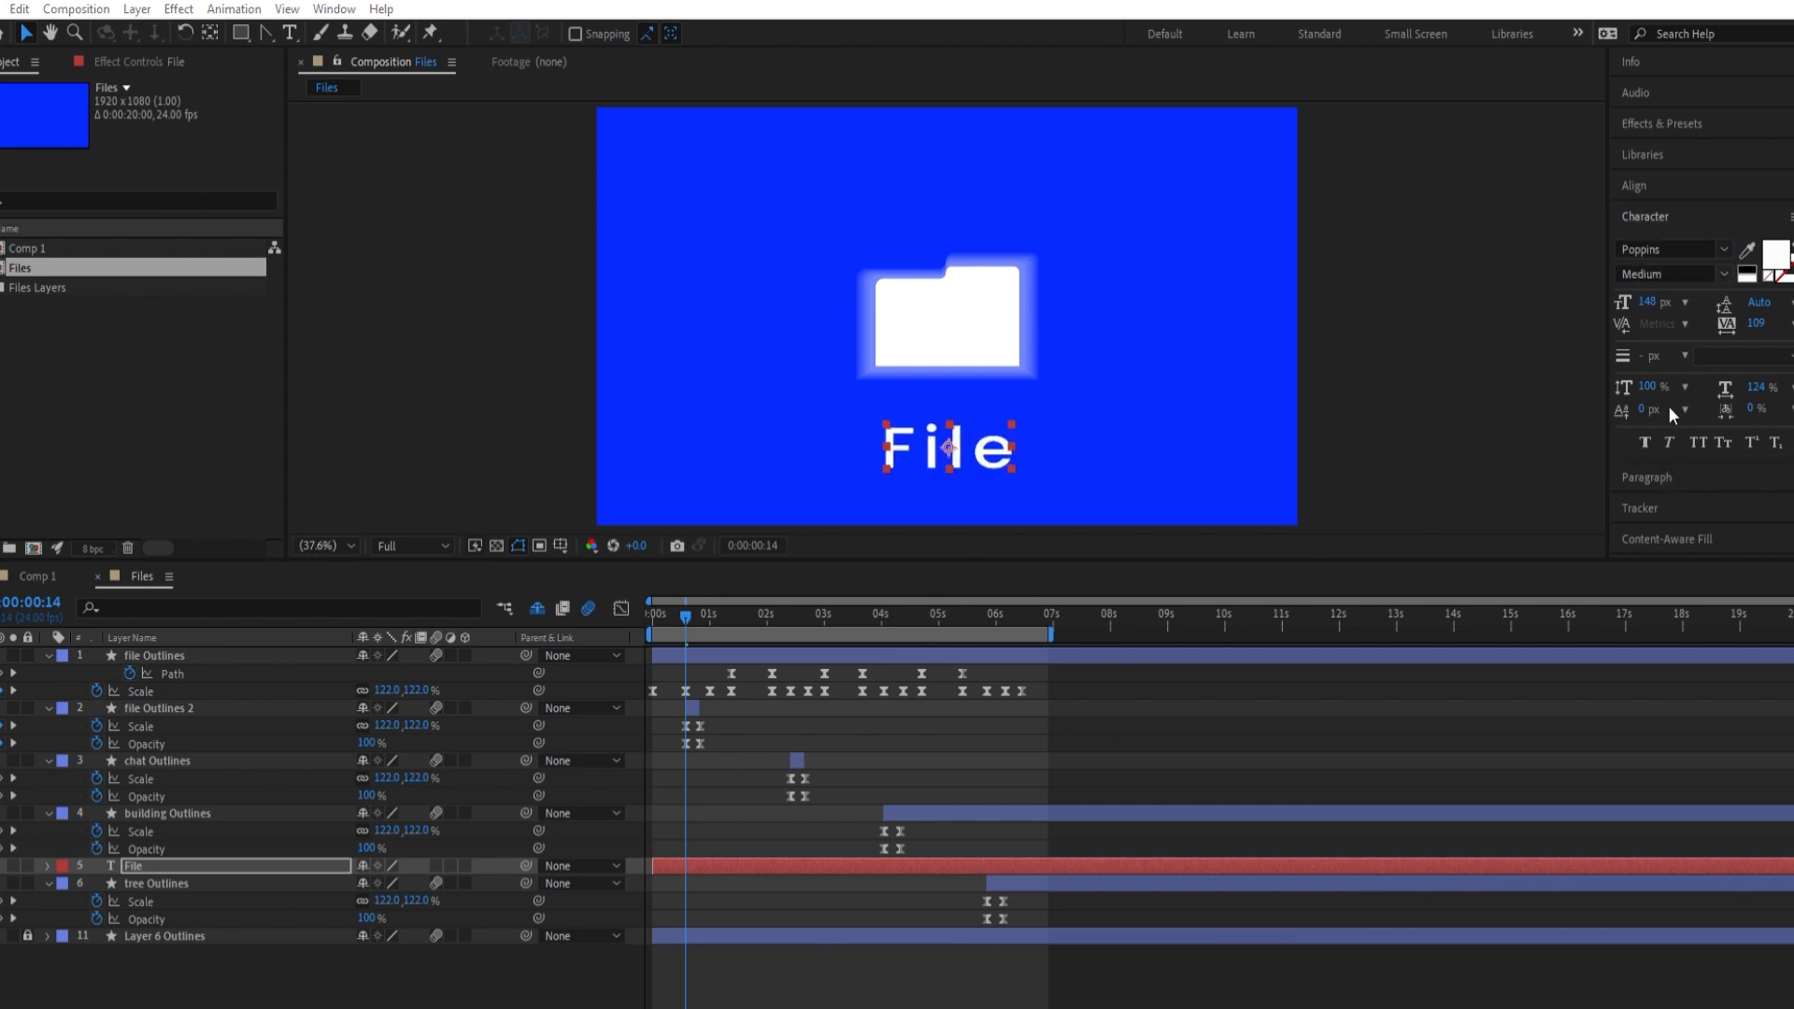
Set the File text to Poppins Regular with tracking 100 and move it slightly lower below the folder
{"action": "key", "text": "Up"}
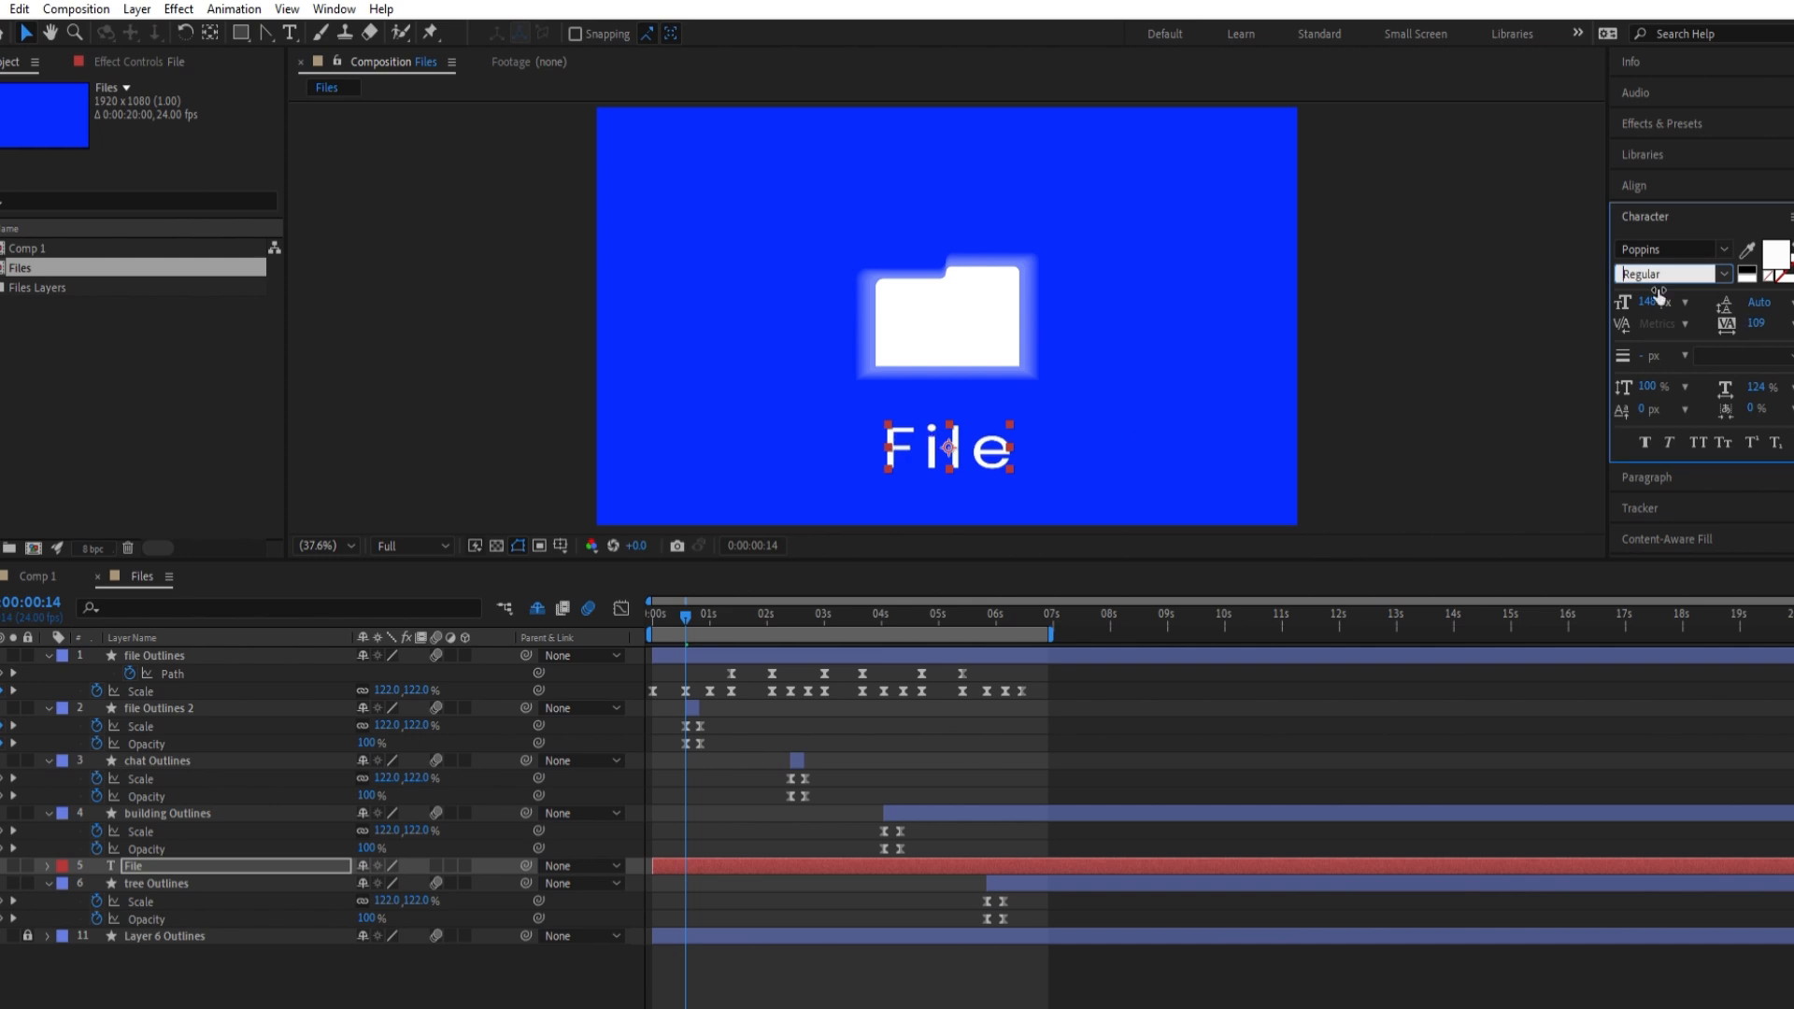
{"action": "left_click", "coordinate": [1762, 322]}
{"action": "type", "text": "100"}
{"action": "key", "text": "Return"}
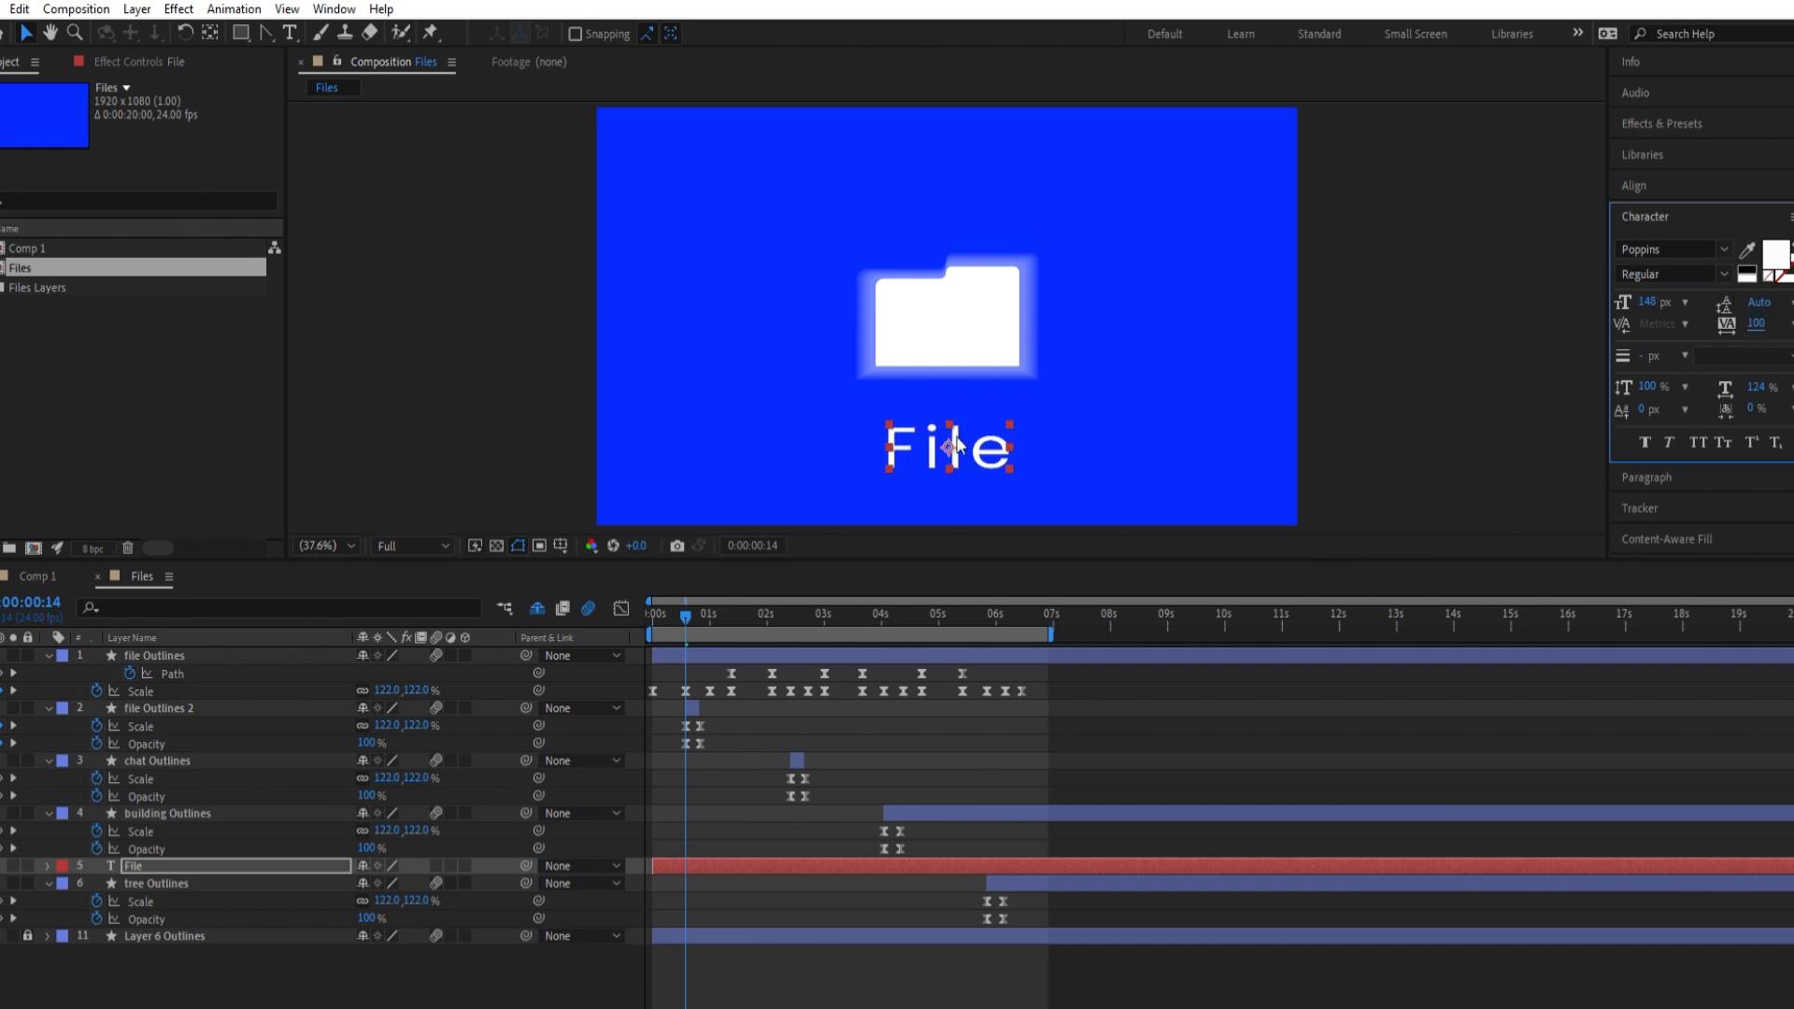
{"action": "left_click_drag", "start_coordinate": [954, 435], "coordinate": [951, 442]}
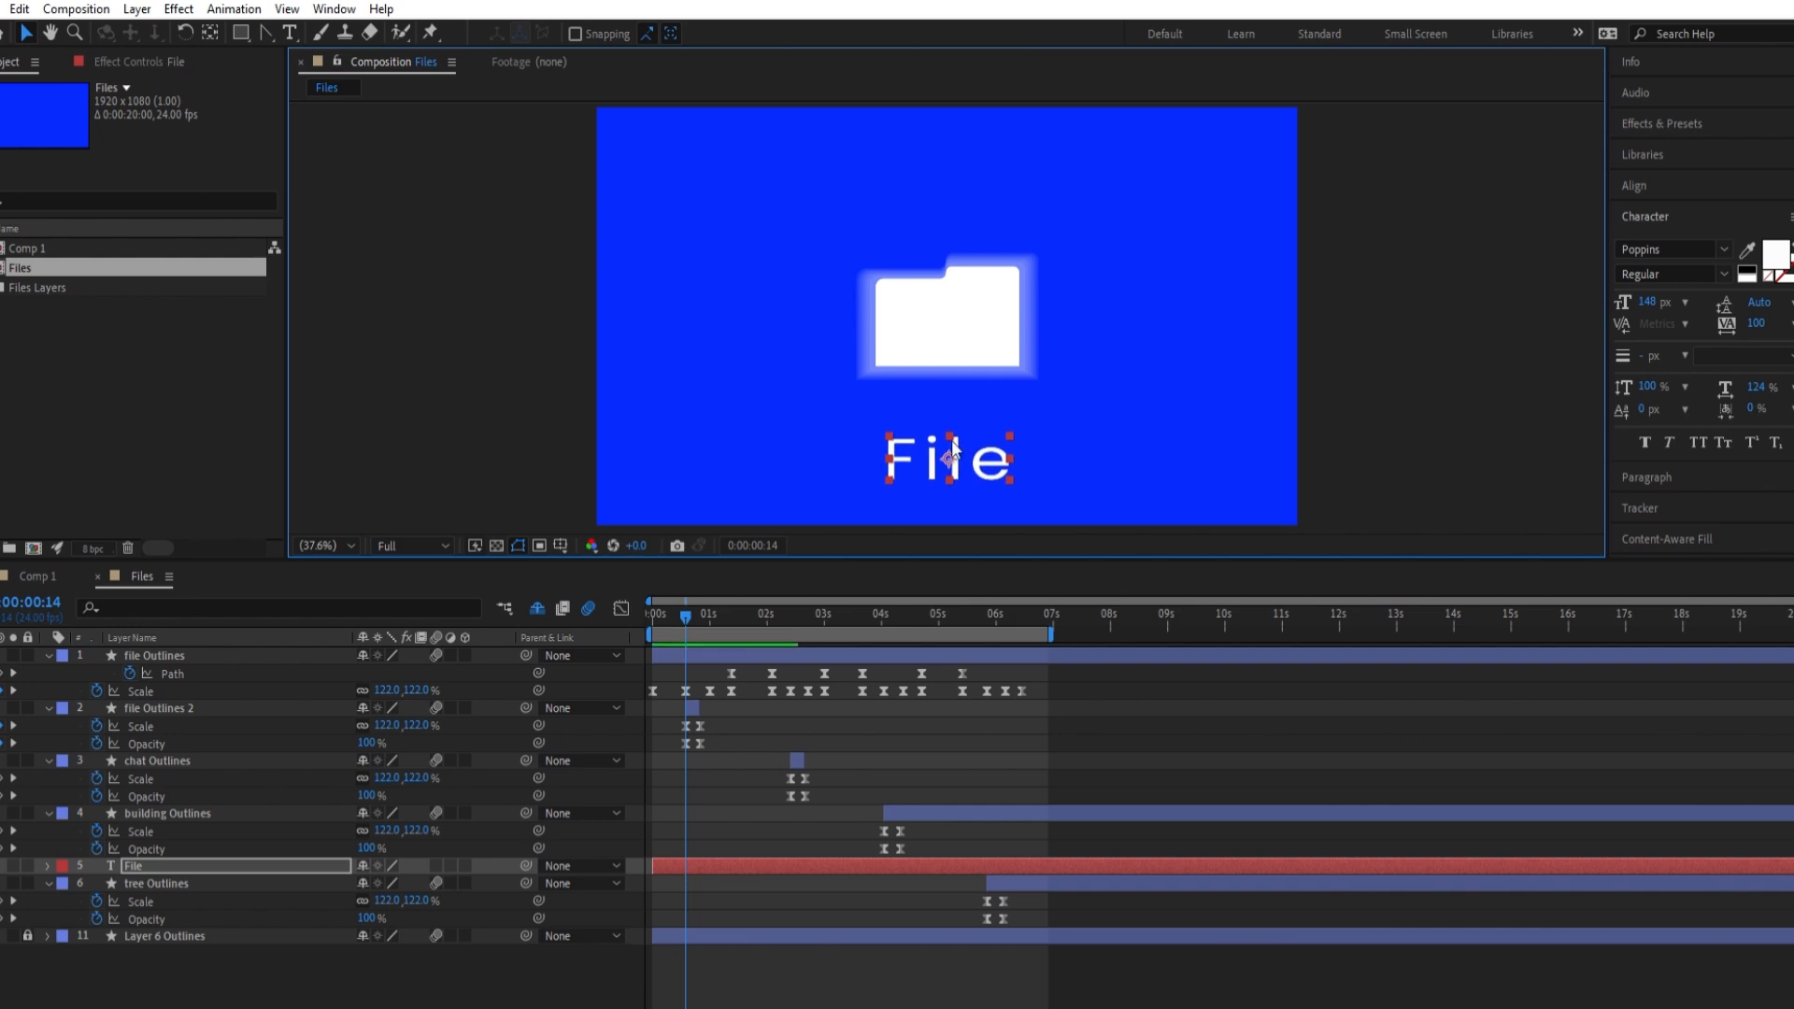
Try faux bold on the File text
{"action": "mouse_move", "coordinate": [686, 600]}
{"action": "left_mouse_down"}
{"action": "mouse_move", "coordinate": [709, 598]}
{"action": "mouse_move", "coordinate": [670, 599]}
{"action": "mouse_move", "coordinate": [686, 602]}
{"action": "left_mouse_up"}
{"action": "left_click", "coordinate": [1644, 433]}
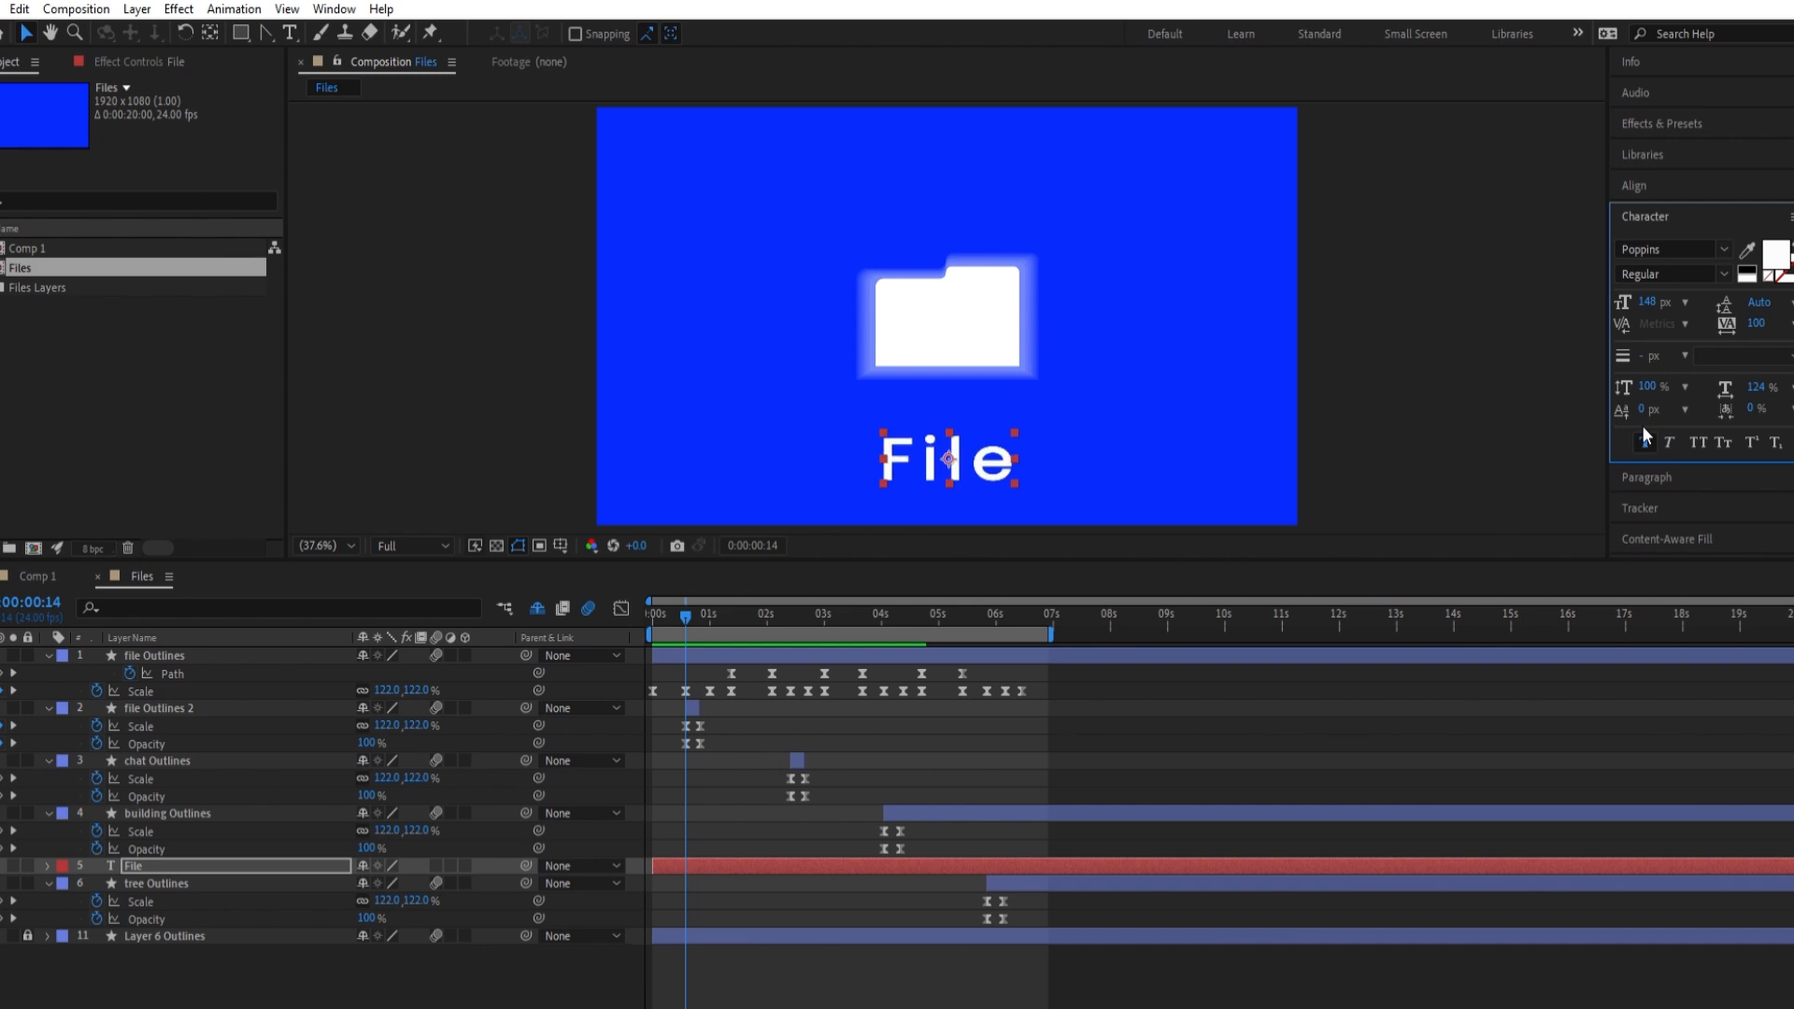
{"action": "left_click", "coordinate": [1644, 433]}
Retype the label below the folder in capitals as "FILE"
{"action": "left_click", "coordinate": [291, 33]}
{"action": "double_click", "coordinate": [943, 444]}
{"action": "type", "text": "FILE"}
{"action": "left_click", "coordinate": [26, 33]}
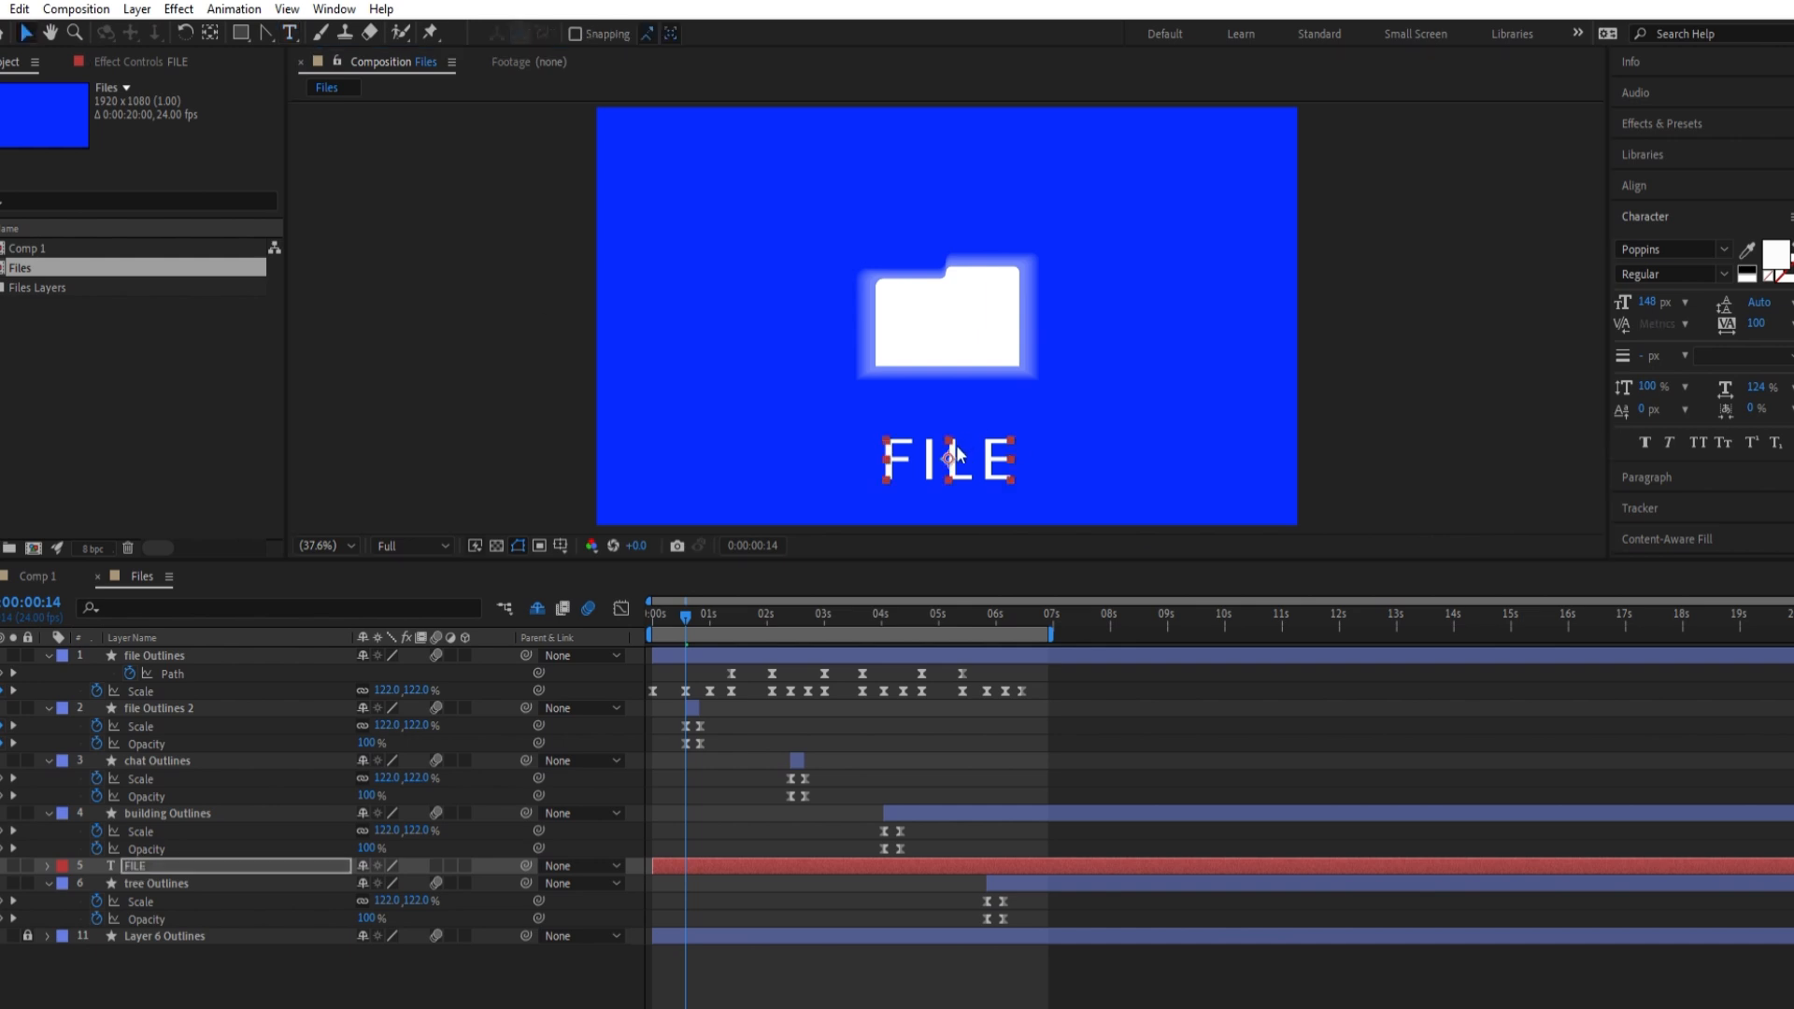
Reduce the FILE text to 94 px and centre it horizontally in the composition below the folder
{"action": "left_click_drag", "start_coordinate": [1649, 302], "coordinate": [1599, 303]}
{"action": "left_click_drag", "start_coordinate": [949, 457], "coordinate": [958, 437]}
{"action": "left_click", "coordinate": [492, 402]}
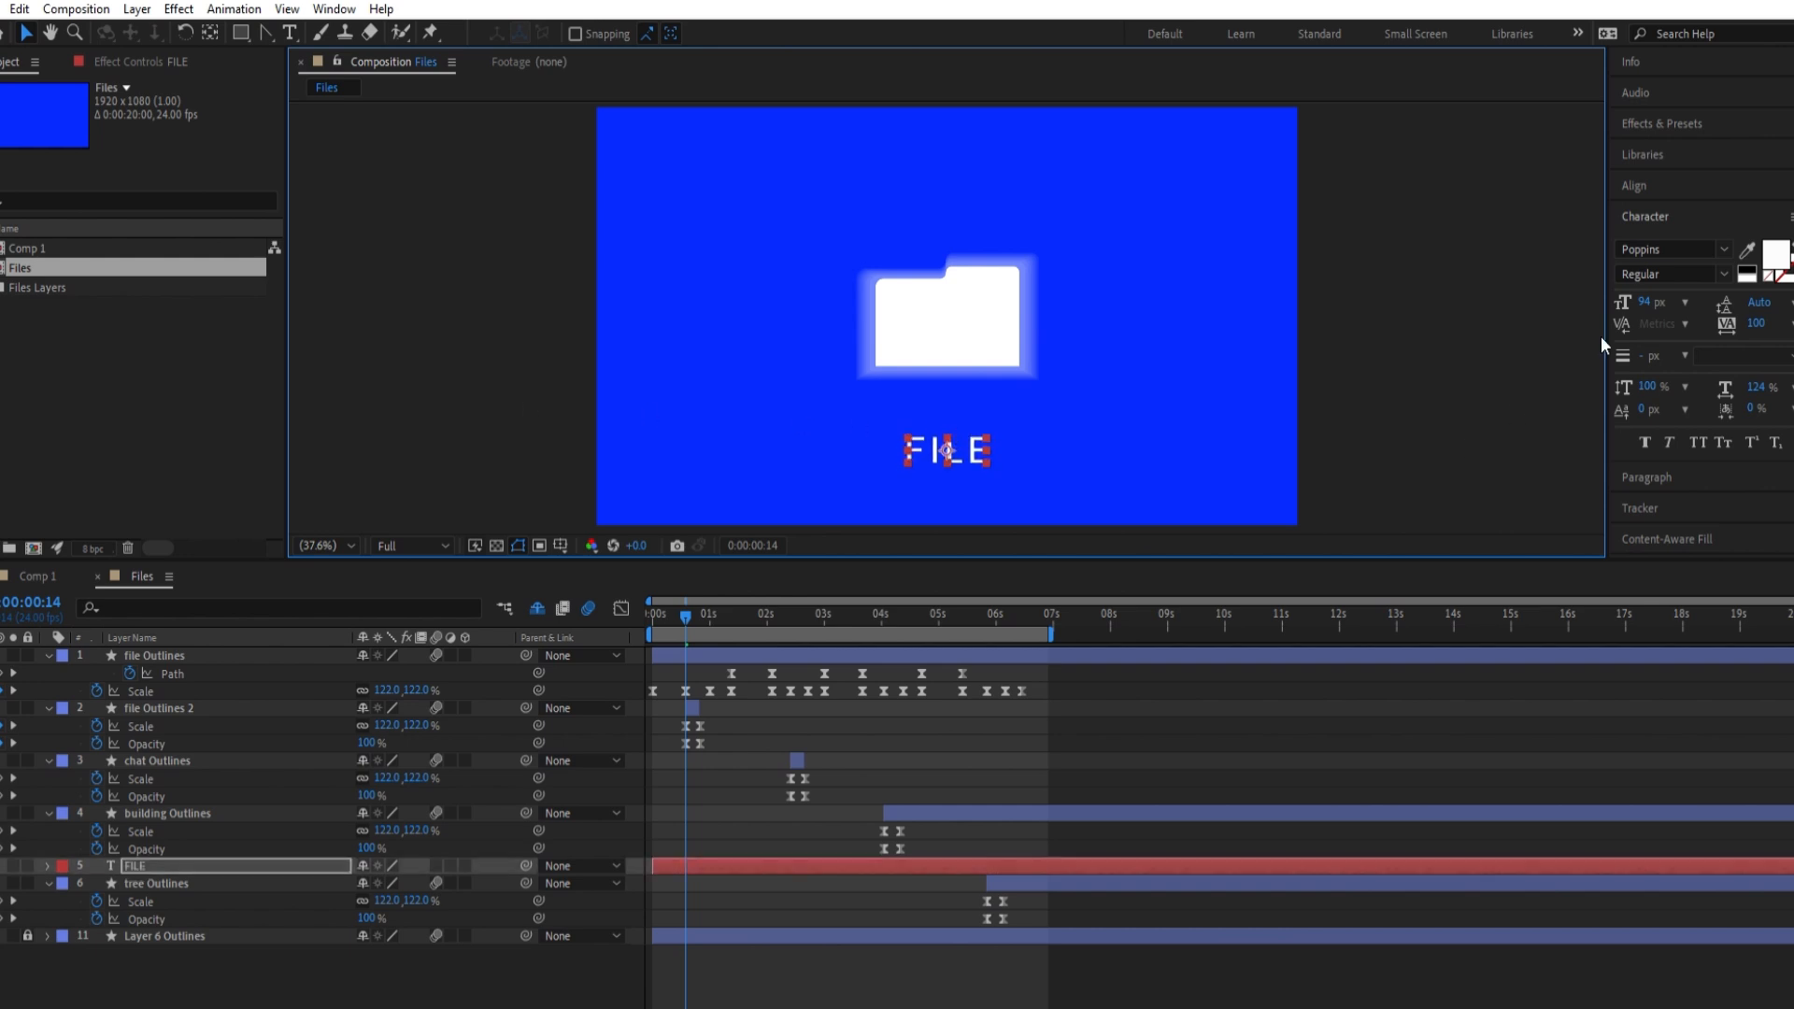
{"action": "left_click", "coordinate": [1634, 185]}
{"action": "left_click", "coordinate": [1662, 238]}
{"action": "left_click", "coordinate": [491, 407]}
{"action": "left_click", "coordinate": [955, 435]}
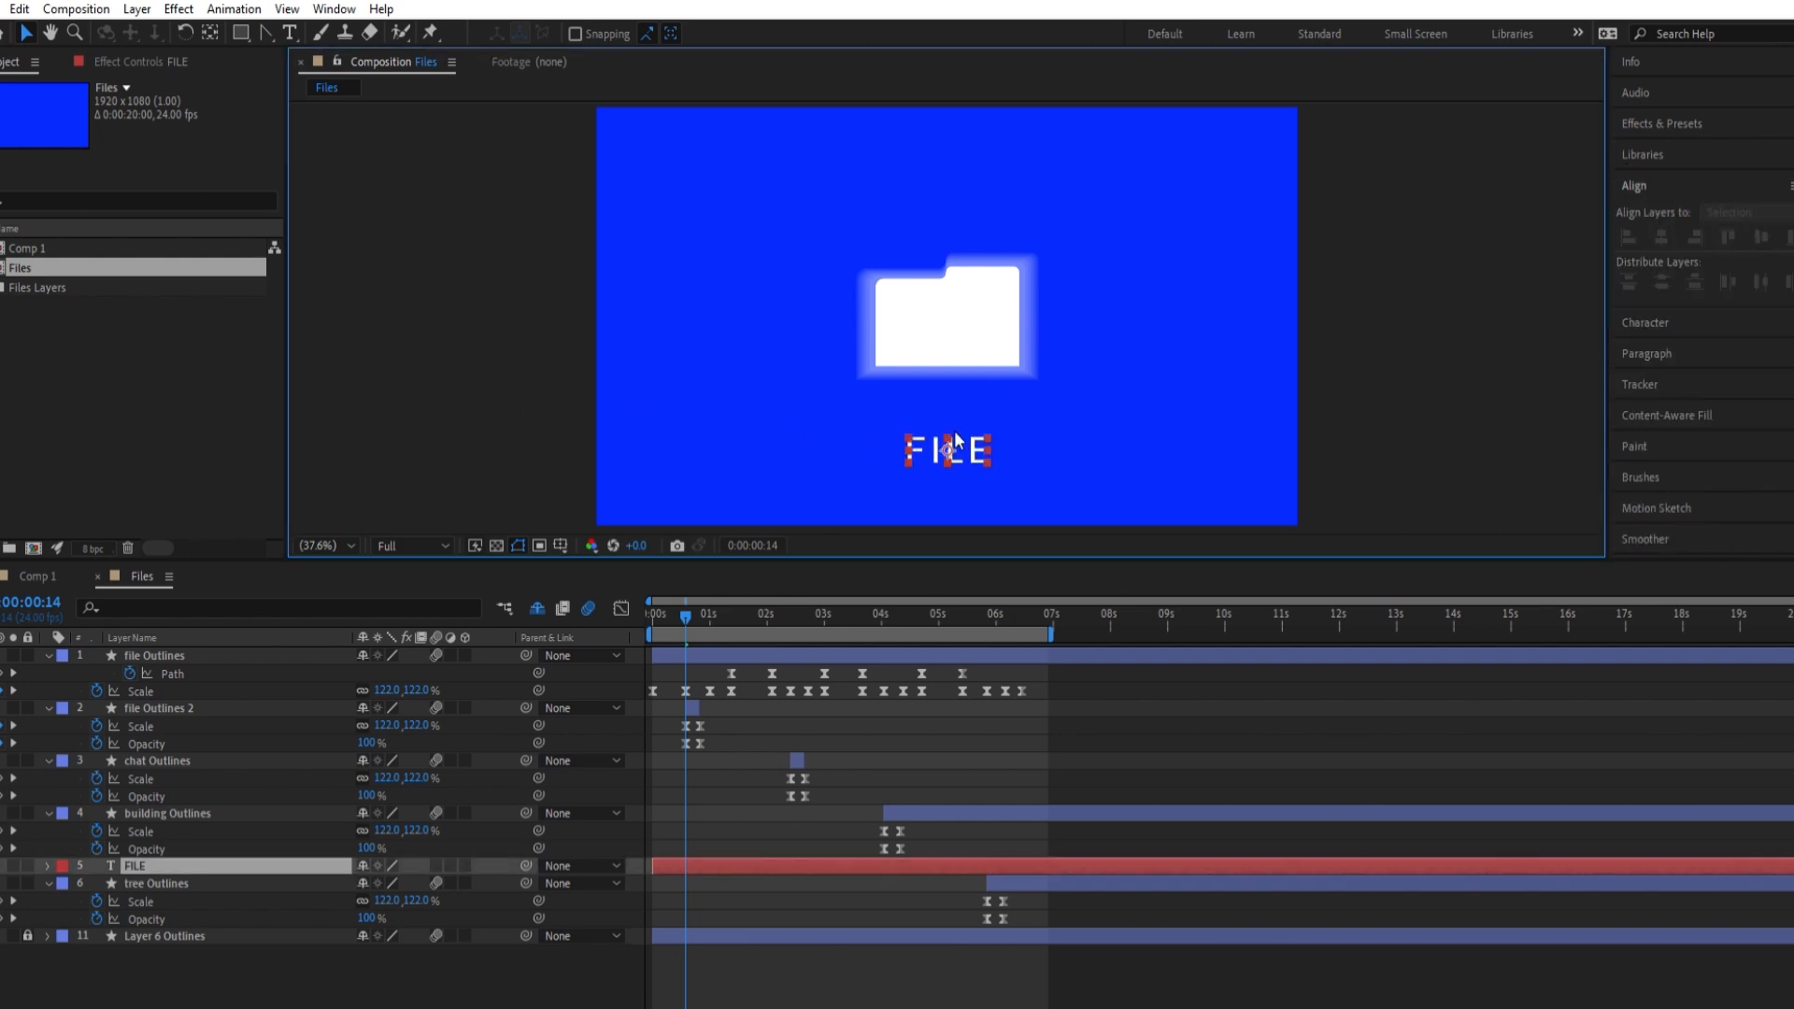
Make the FILE layer start at 0:00 and add its first Position and Opacity keyframes there
{"action": "left_click_drag", "start_coordinate": [686, 616], "coordinate": [646, 628]}
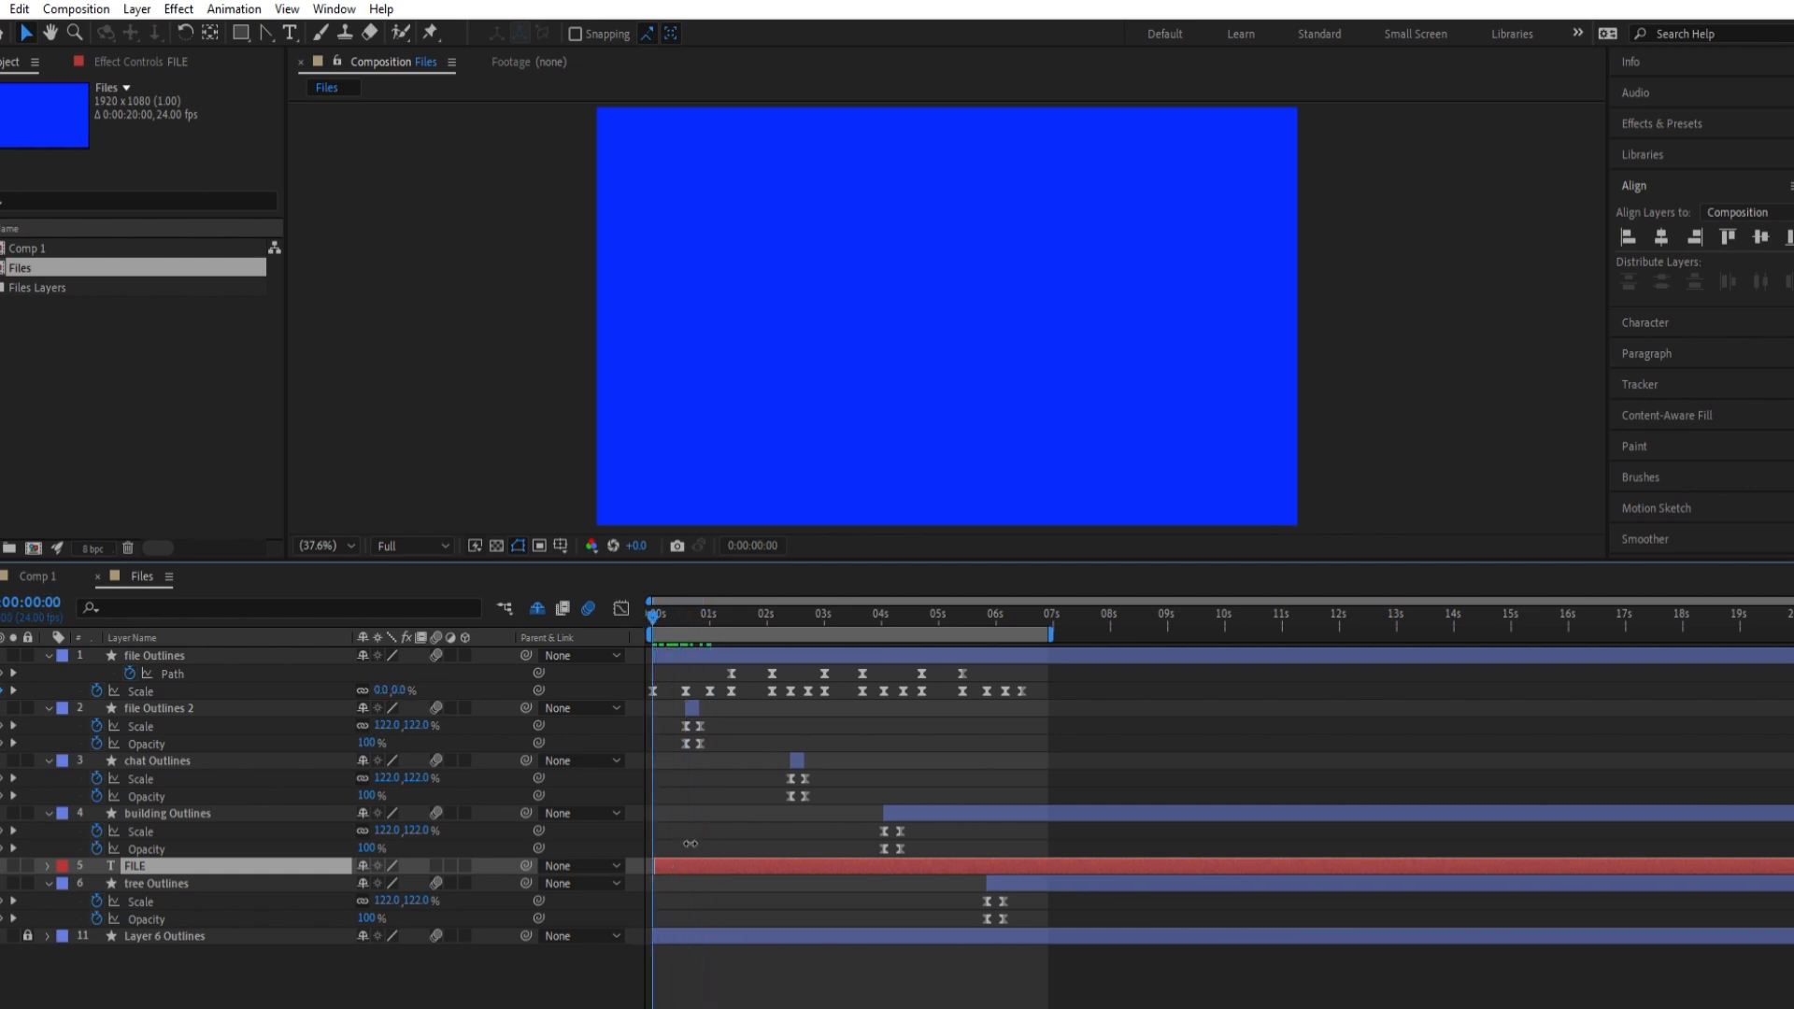
{"action": "key", "text": "bracketleft"}
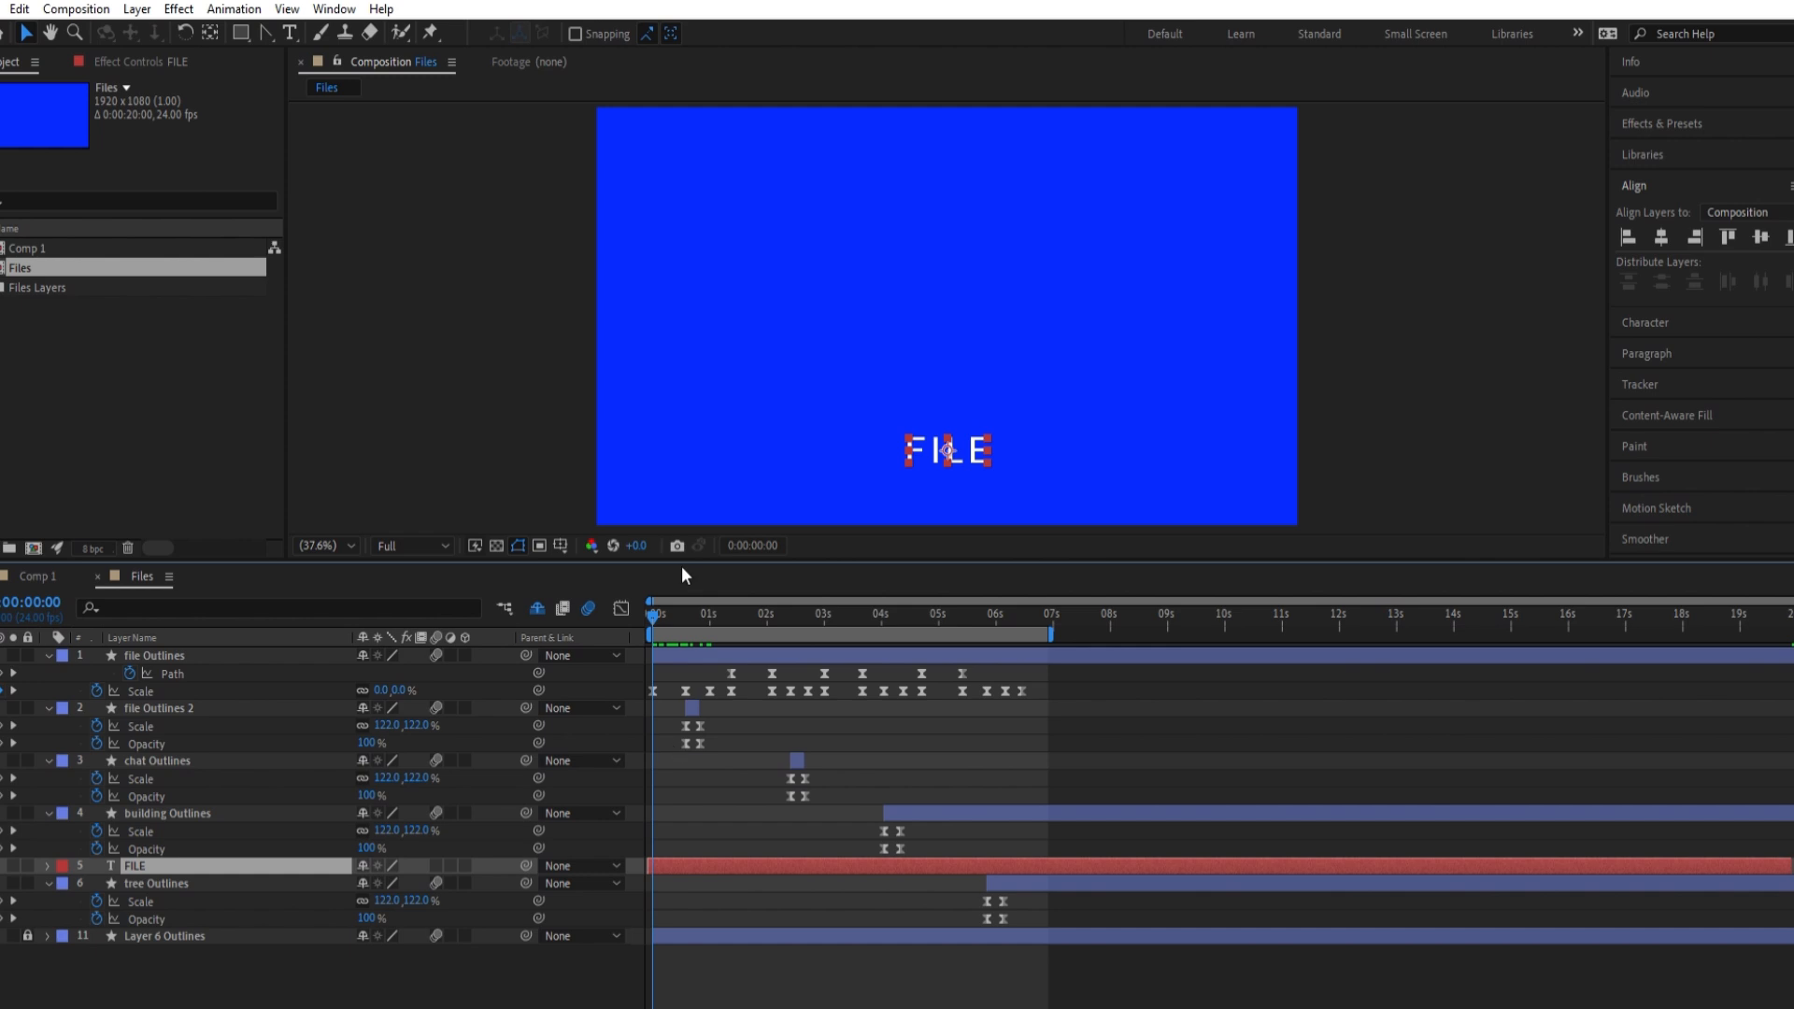
{"action": "left_click", "coordinate": [488, 991]}
{"action": "left_click", "coordinate": [667, 866]}
{"action": "key", "text": "p"}
{"action": "key", "text": "shift+t"}
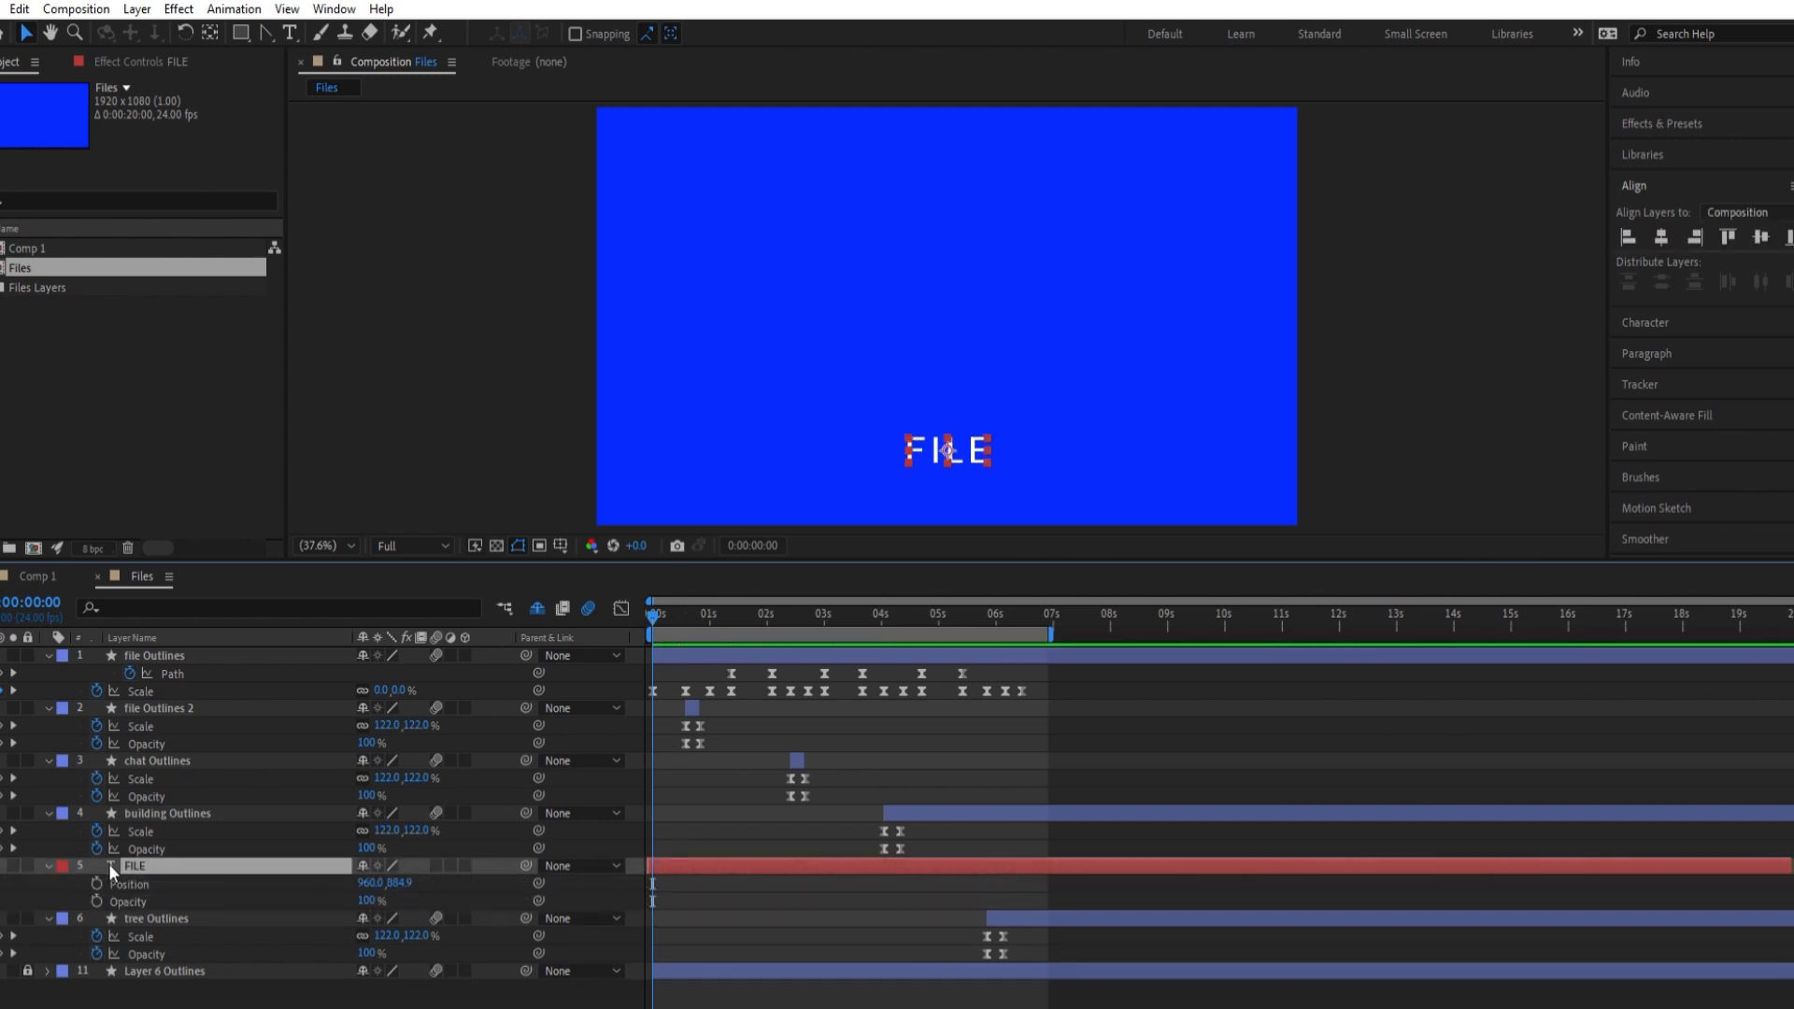
{"action": "left_click", "coordinate": [97, 883]}
{"action": "left_click", "coordinate": [97, 902]}
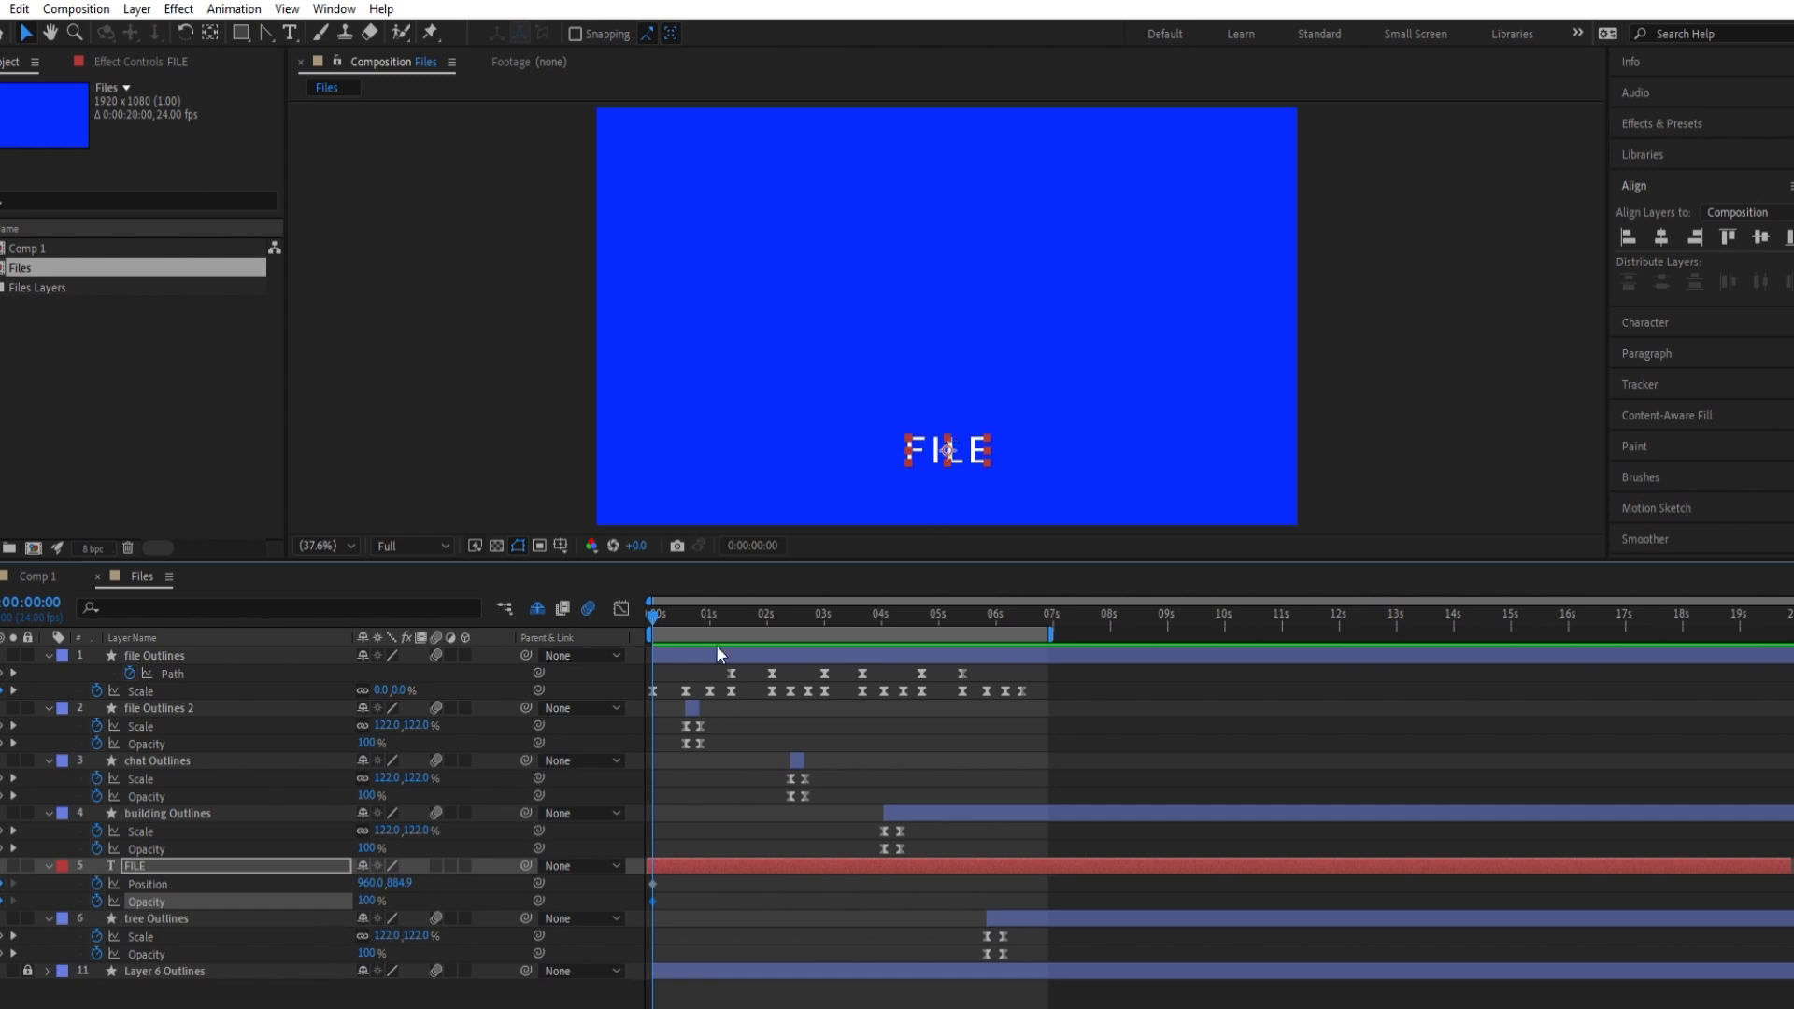
Keyframe FILE centred at 100% opacity at 0:14, and at x 1518.6 with 0% opacity at 0:00, and preview it
{"action": "left_click", "coordinate": [686, 601]}
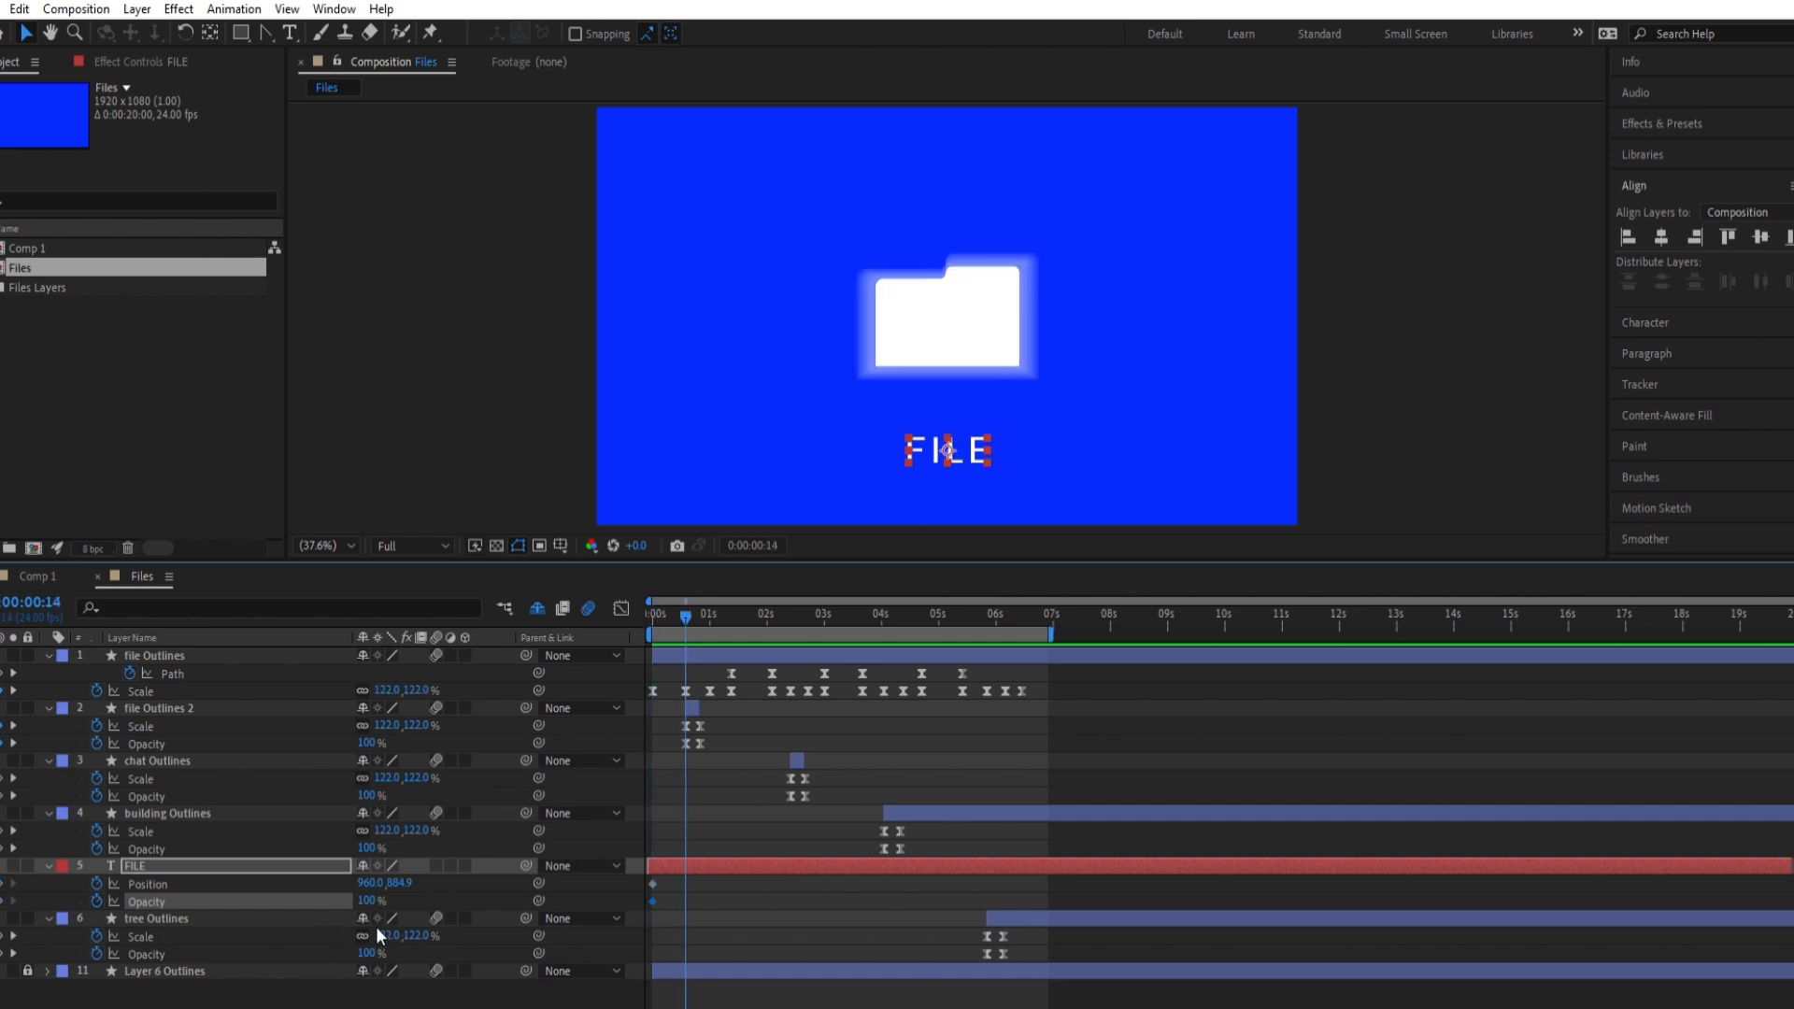
{"action": "left_click", "coordinate": [2, 883]}
{"action": "left_click", "coordinate": [2, 902]}
{"action": "left_click_drag", "start_coordinate": [686, 613], "coordinate": [651, 615]}
{"action": "left_click_drag", "start_coordinate": [372, 883], "coordinate": [281, 900]}
{"action": "left_click_drag", "start_coordinate": [654, 614], "coordinate": [578, 610]}
{"action": "key", "text": "space"}
At 1:09, move FILE horizontally to x 292.3, set its opacity to 0%, and preview the motion
{"action": "mouse_move", "coordinate": [712, 613]}
{"action": "left_mouse_down"}
{"action": "mouse_move", "coordinate": [686, 619]}
{"action": "mouse_move", "coordinate": [745, 621]}
{"action": "mouse_move", "coordinate": [724, 636]}
{"action": "left_mouse_up"}
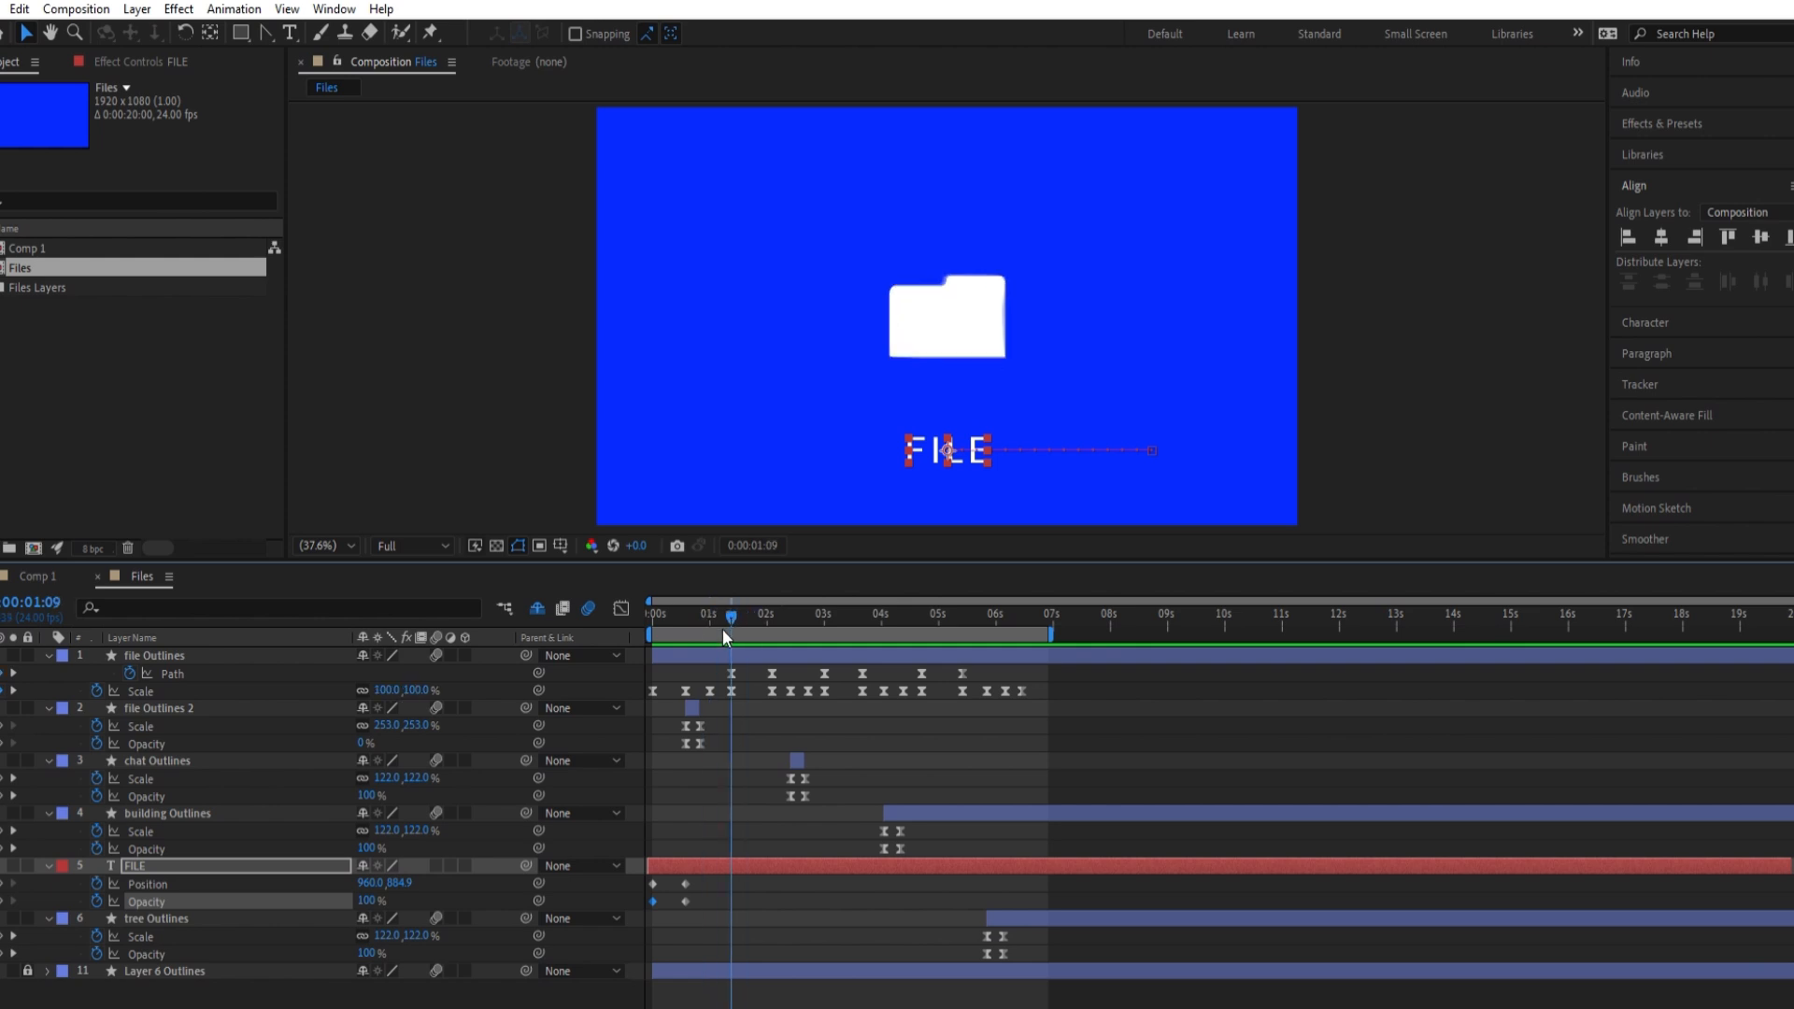
{"action": "left_click_drag", "start_coordinate": [938, 447], "coordinate": [694, 443]}
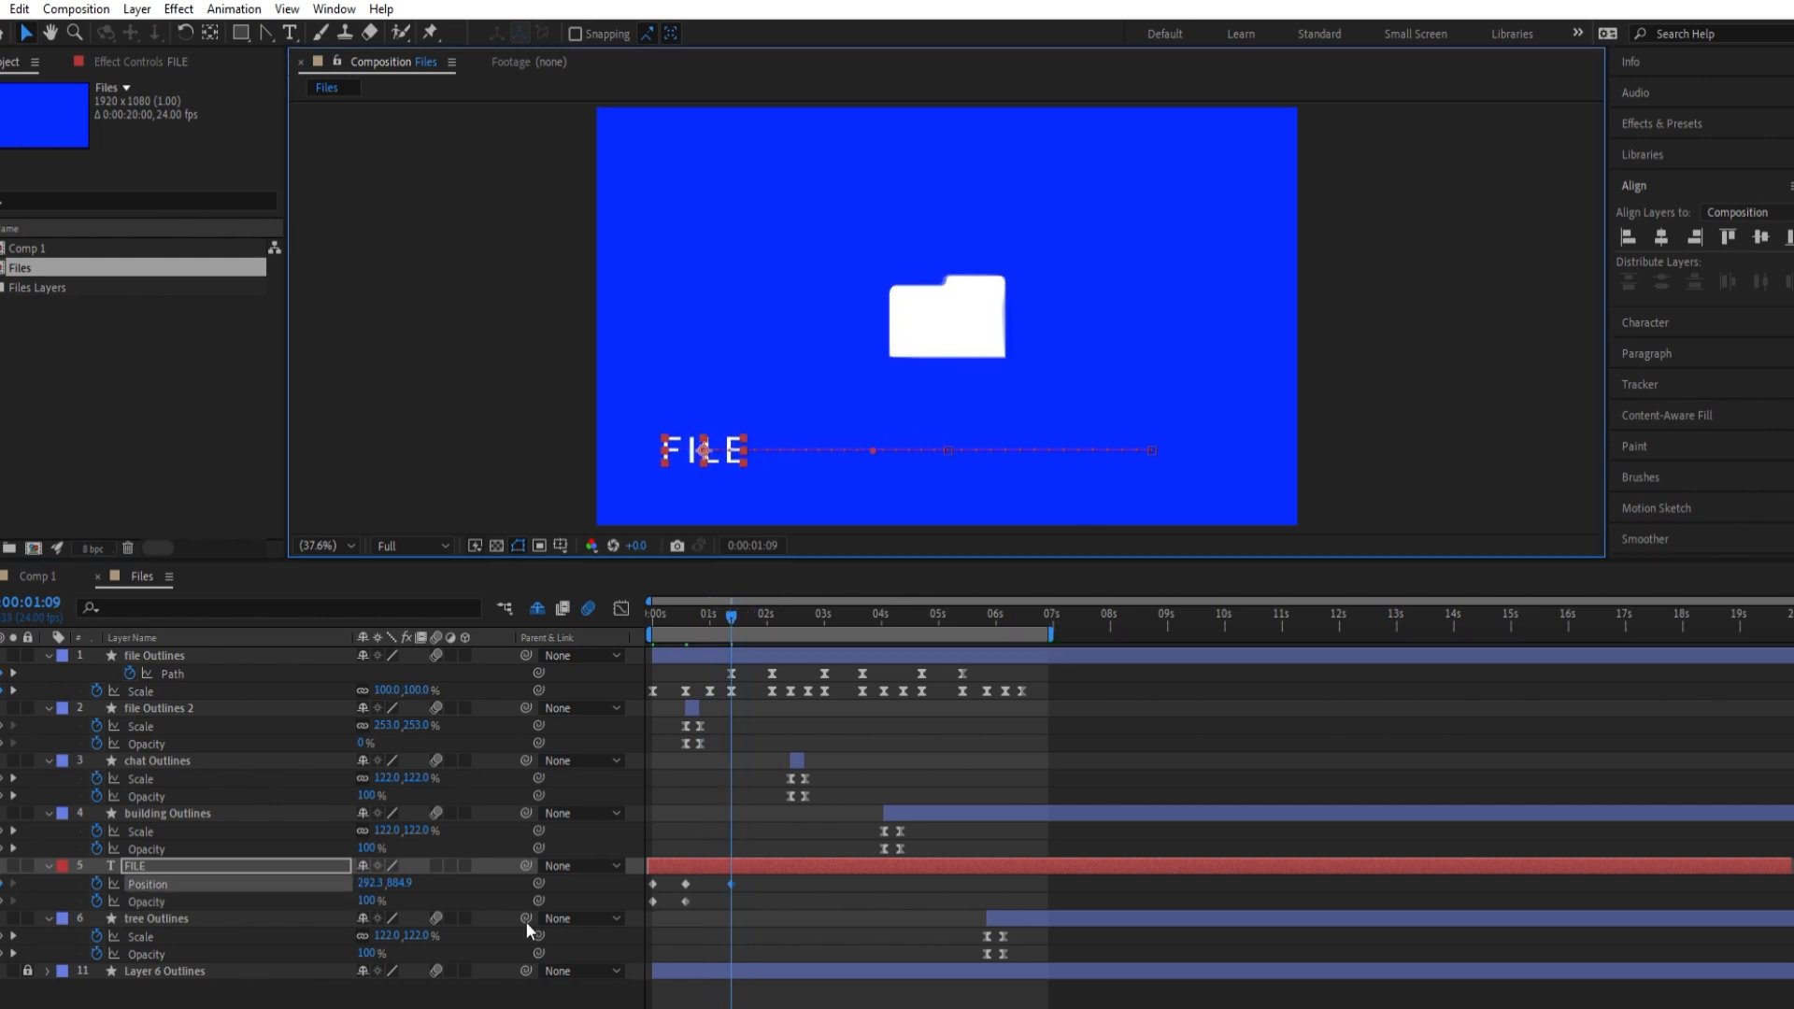
{"action": "left_click", "coordinate": [367, 901]}
{"action": "type", "text": "0"}
{"action": "key", "text": "Return"}
{"action": "key", "text": "space"}
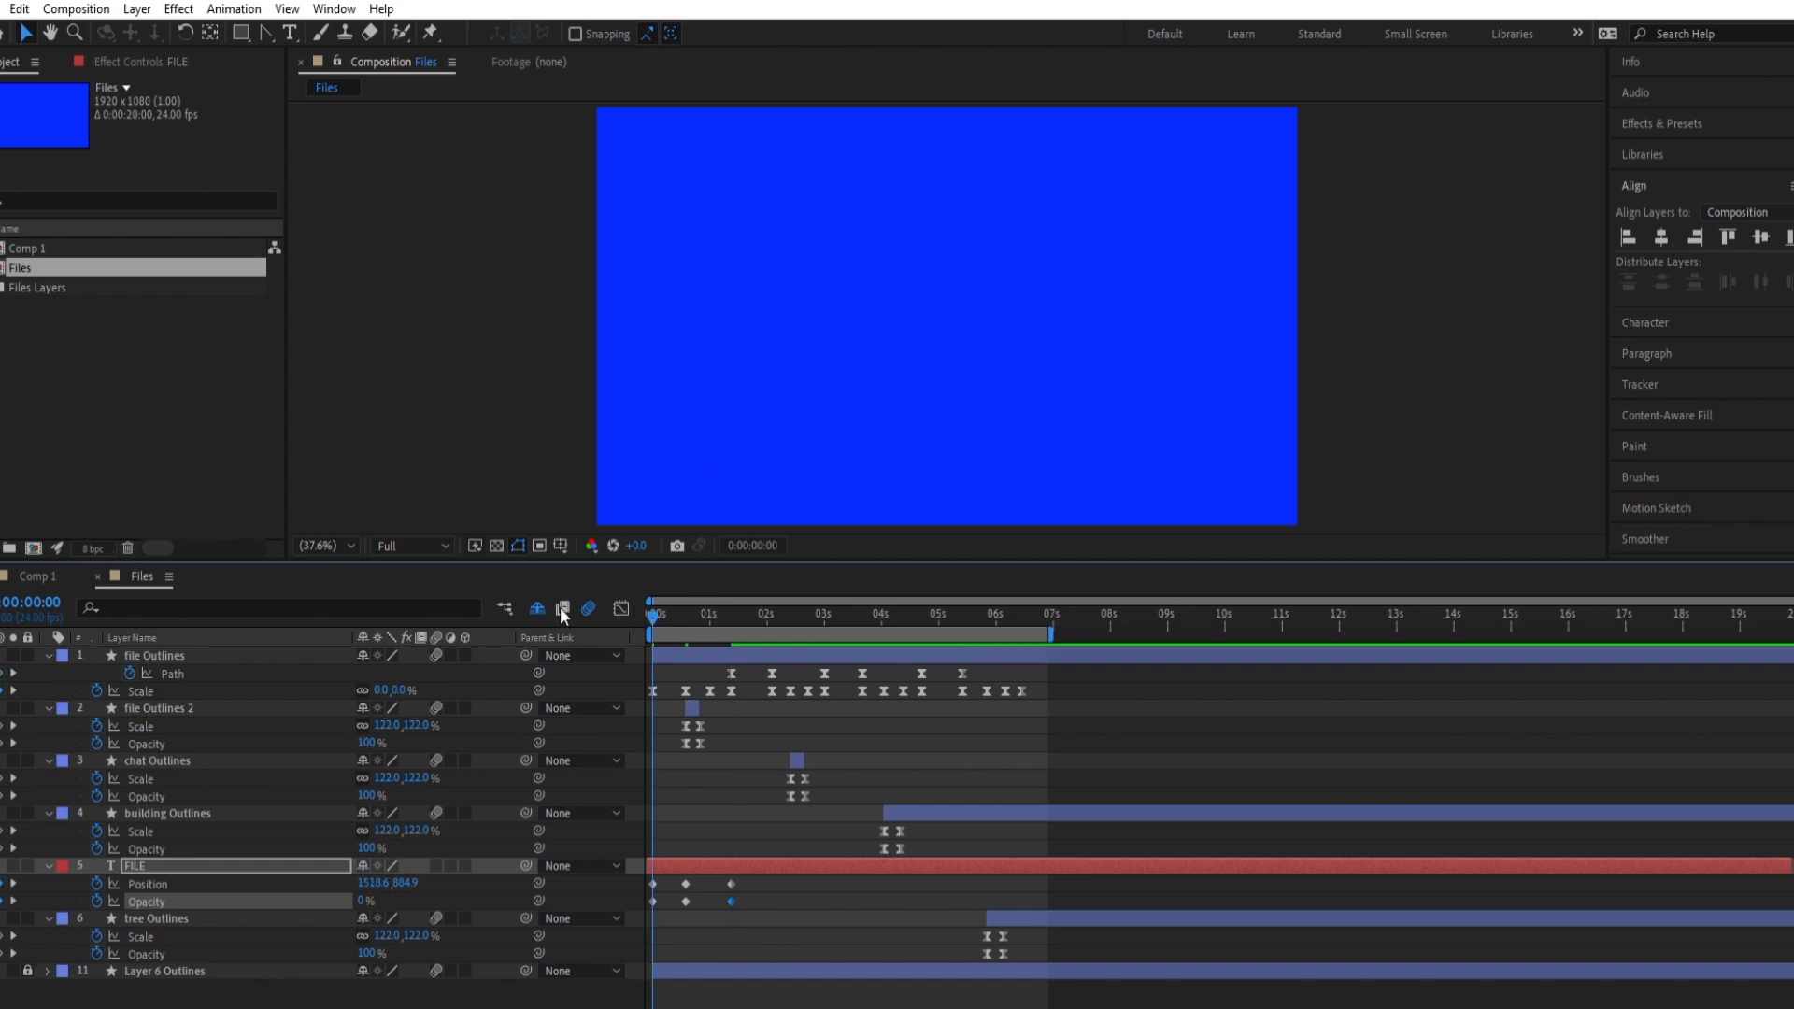
{"action": "key", "text": "space"}
Duplicate FILE's centred Position and Opacity keyframes shortly after 0:14 to create a hold, and preview it
{"action": "mouse_move", "coordinate": [715, 610]}
{"action": "left_mouse_down"}
{"action": "mouse_move", "coordinate": [673, 611]}
{"action": "mouse_move", "coordinate": [699, 603]}
{"action": "left_mouse_up"}
{"action": "left_click_drag", "start_coordinate": [676, 910], "coordinate": [688, 890]}
{"action": "key", "text": "ctrl+c"}
{"action": "key", "text": "ctrl+v"}
{"action": "key", "text": "space"}
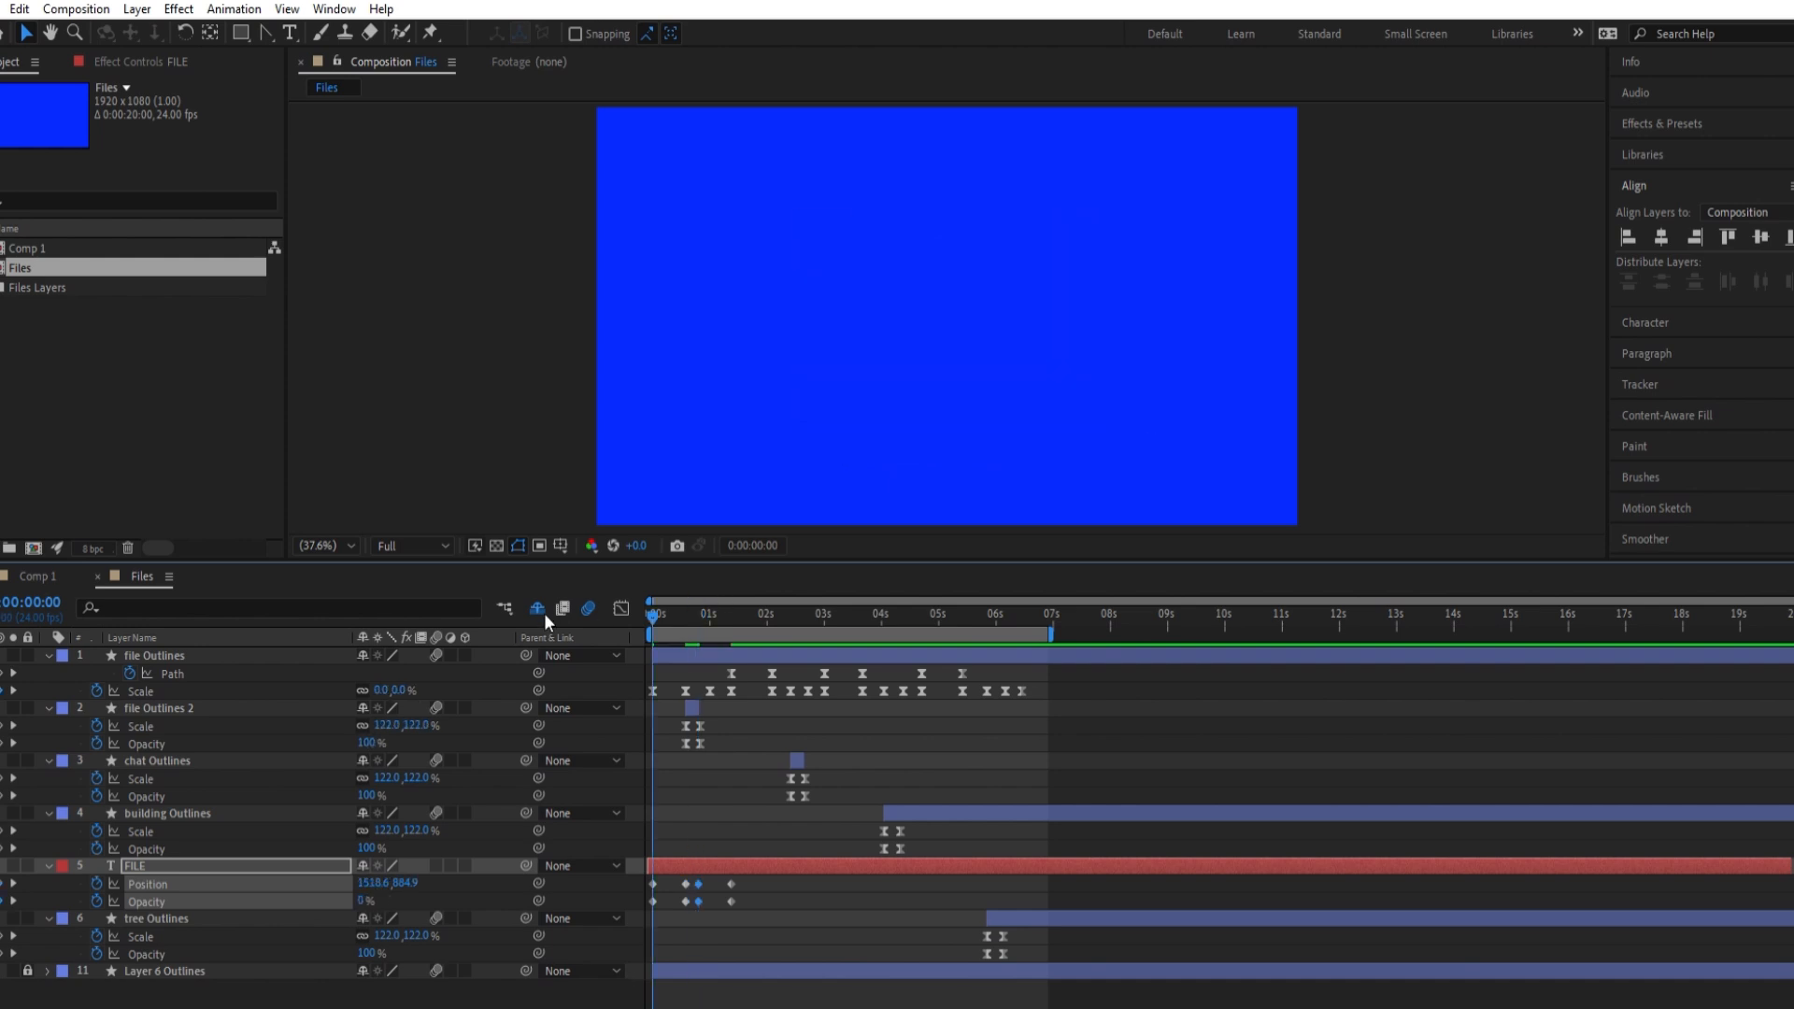
Move FILE's hold keyframes to 1:02 and its exit keyframes past 1:10 to lengthen the hold
{"action": "left_click", "coordinate": [681, 604]}
{"action": "key", "text": "space"}
{"action": "left_click_drag", "start_coordinate": [670, 603], "coordinate": [711, 592]}
{"action": "left_click_drag", "start_coordinate": [749, 910], "coordinate": [710, 883]}
{"action": "mouse_move", "coordinate": [707, 600]}
{"action": "left_mouse_down"}
{"action": "mouse_move", "coordinate": [754, 608]}
{"action": "mouse_move", "coordinate": [735, 619]}
{"action": "left_mouse_up"}
{"action": "left_click_drag", "start_coordinate": [711, 870], "coordinate": [715, 863]}
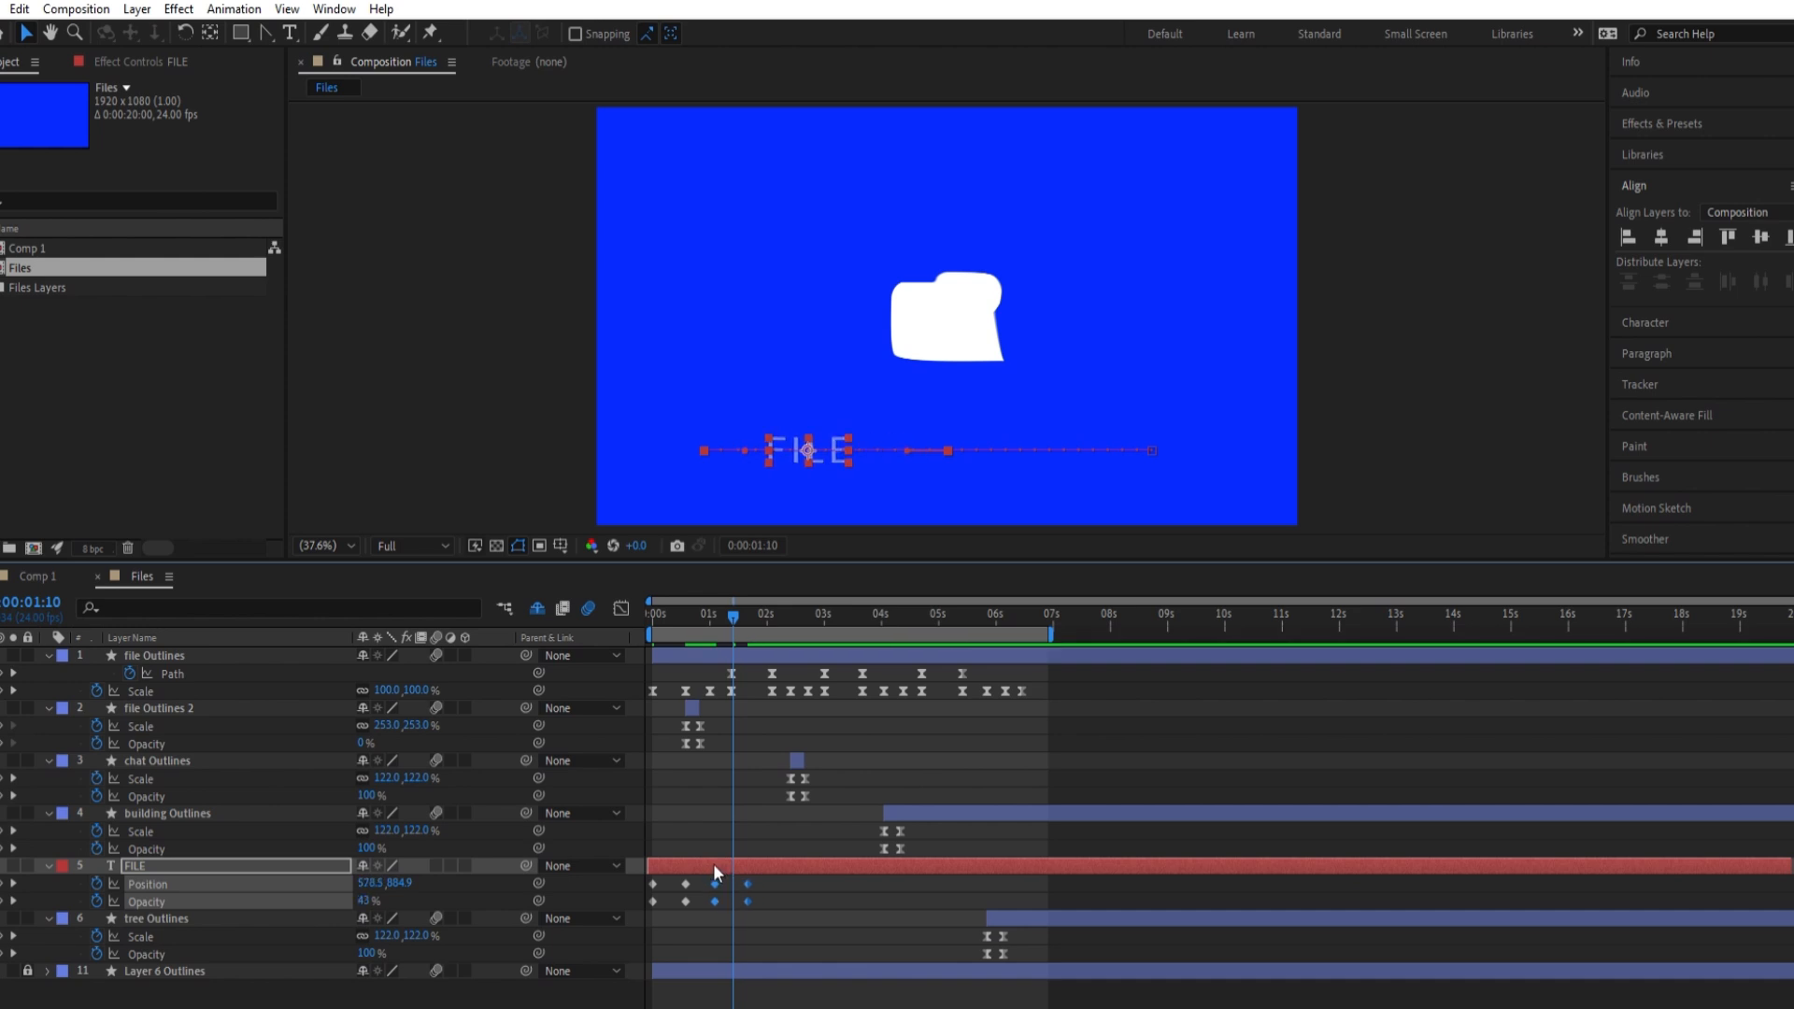
{"action": "key", "text": "space"}
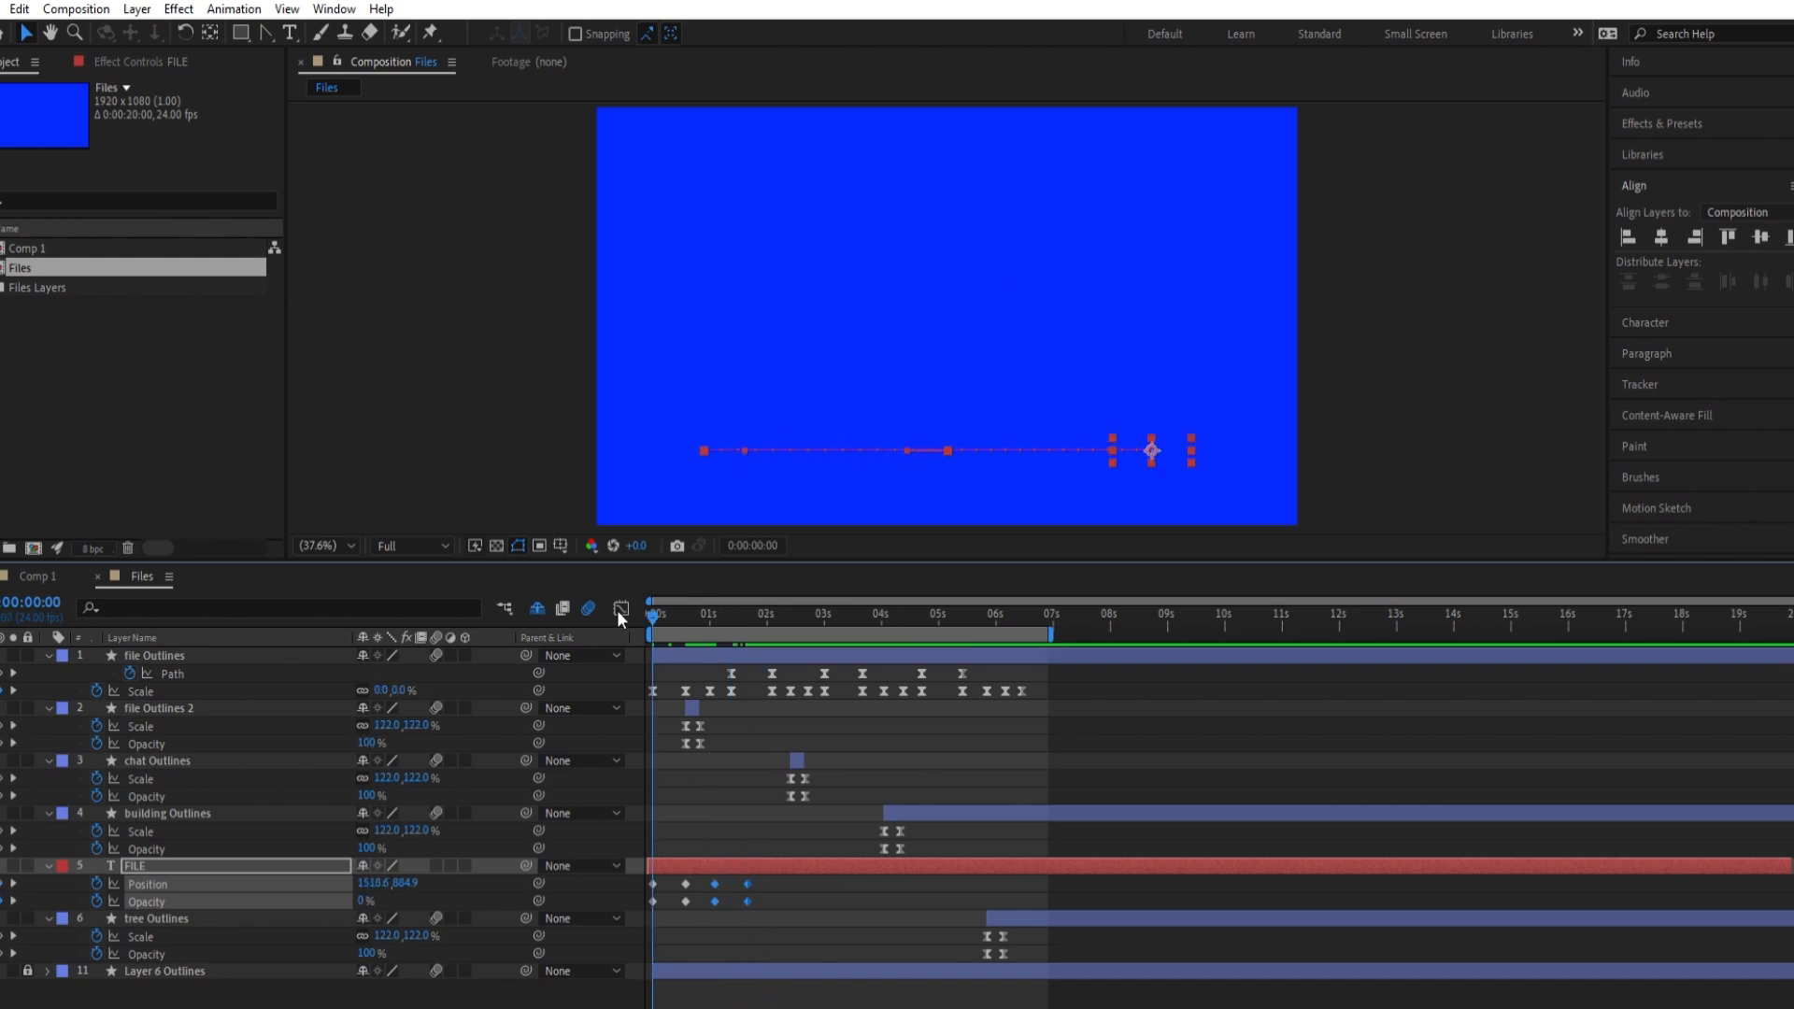
Preview the FILE motion and apply Easy Ease to all its Position and Opacity keyframes
{"action": "key", "text": "space"}
{"action": "key", "text": "space"}
{"action": "left_click_drag", "start_coordinate": [766, 882], "coordinate": [623, 905]}
{"action": "key", "text": "F9"}
Reshape FILE's speed graph so the text enters fast, slows at the centre and exits fast, and preview from the start
{"action": "key", "text": "shift+F3"}
{"action": "scroll", "coordinate": [650, 905], "scroll_direction": "up", "scroll_amount": 2}
{"action": "left_click_drag", "start_coordinate": [799, 937], "coordinate": [656, 920]}
{"action": "key", "text": "ctrl+z"}
{"action": "mouse_move", "coordinate": [1054, 927]}
{"action": "left_mouse_down"}
{"action": "mouse_move", "coordinate": [1020, 961]}
{"action": "mouse_move", "coordinate": [1020, 933]}
{"action": "mouse_move", "coordinate": [1031, 948]}
{"action": "left_mouse_up"}
{"action": "left_click", "coordinate": [1013, 942]}
{"action": "left_click_drag", "start_coordinate": [884, 917], "coordinate": [979, 948]}
{"action": "left_click", "coordinate": [622, 608]}
{"action": "double_click", "coordinate": [727, 603]}
{"action": "left_click_drag", "start_coordinate": [720, 613], "coordinate": [599, 613]}
{"action": "key", "text": "space"}
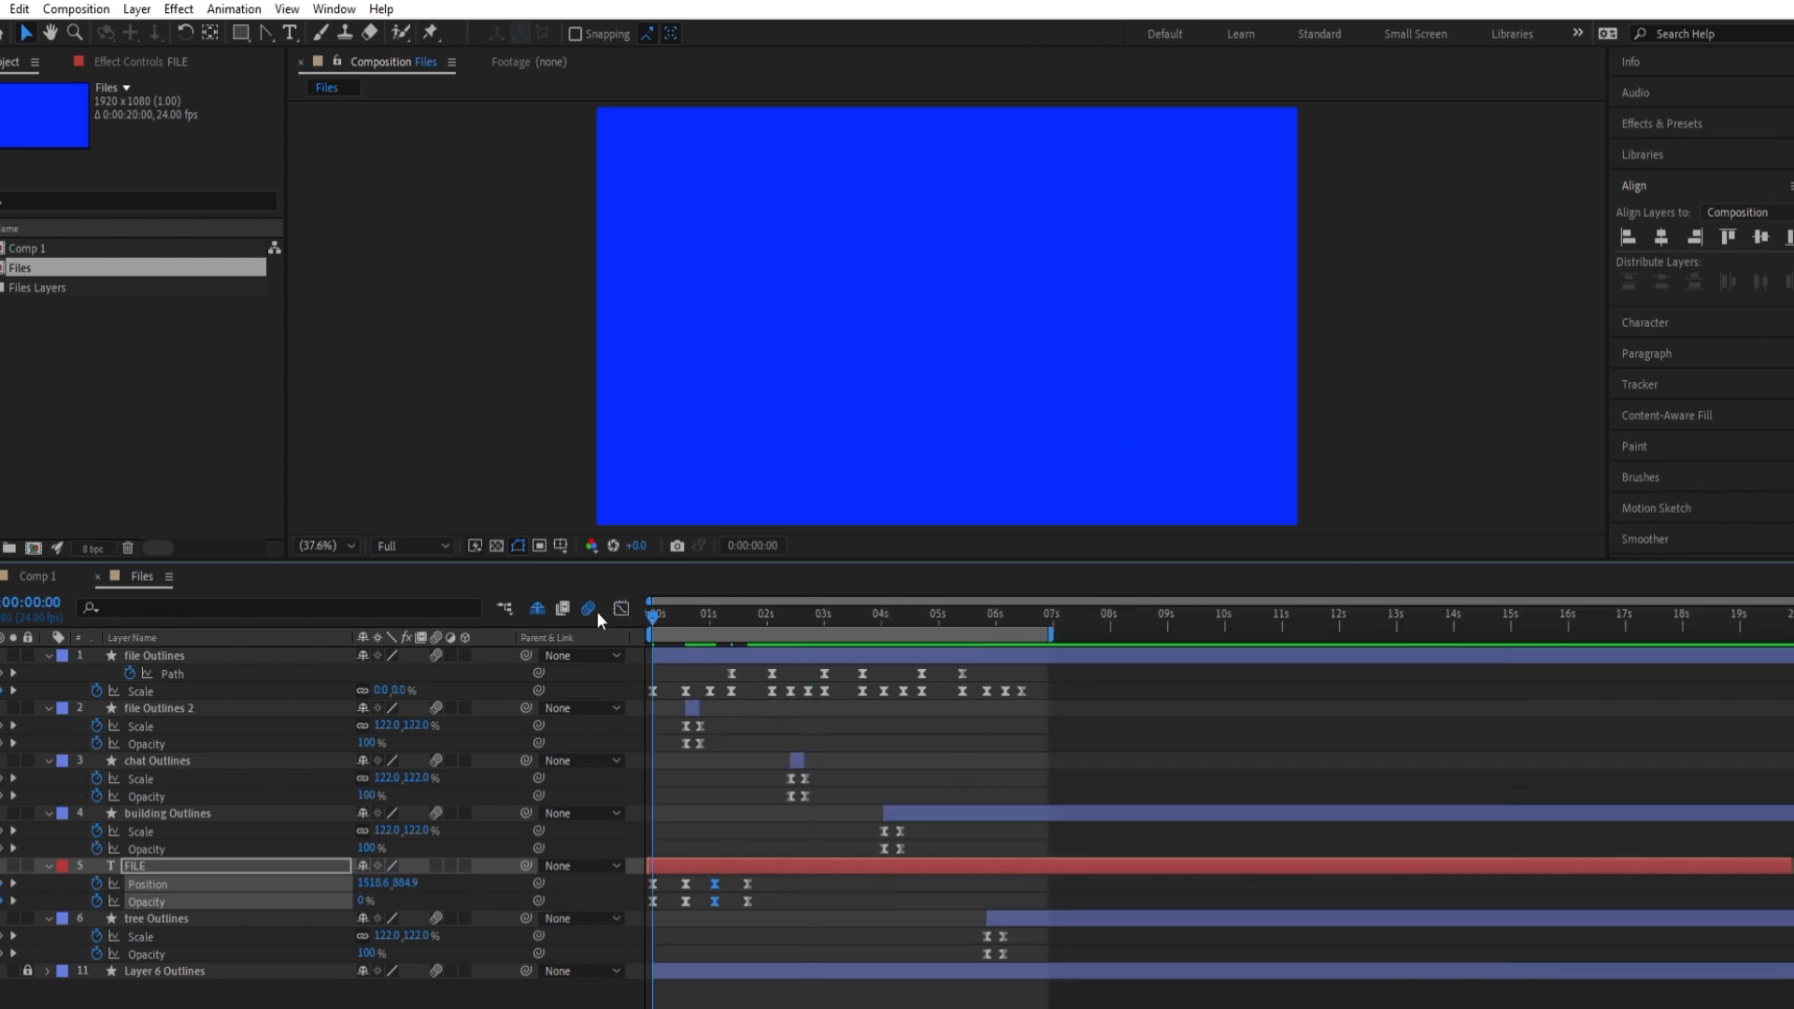
Add the text "CHAT" and place it below the icon at FILE's centred resting position
{"action": "left_click", "coordinate": [774, 606]}
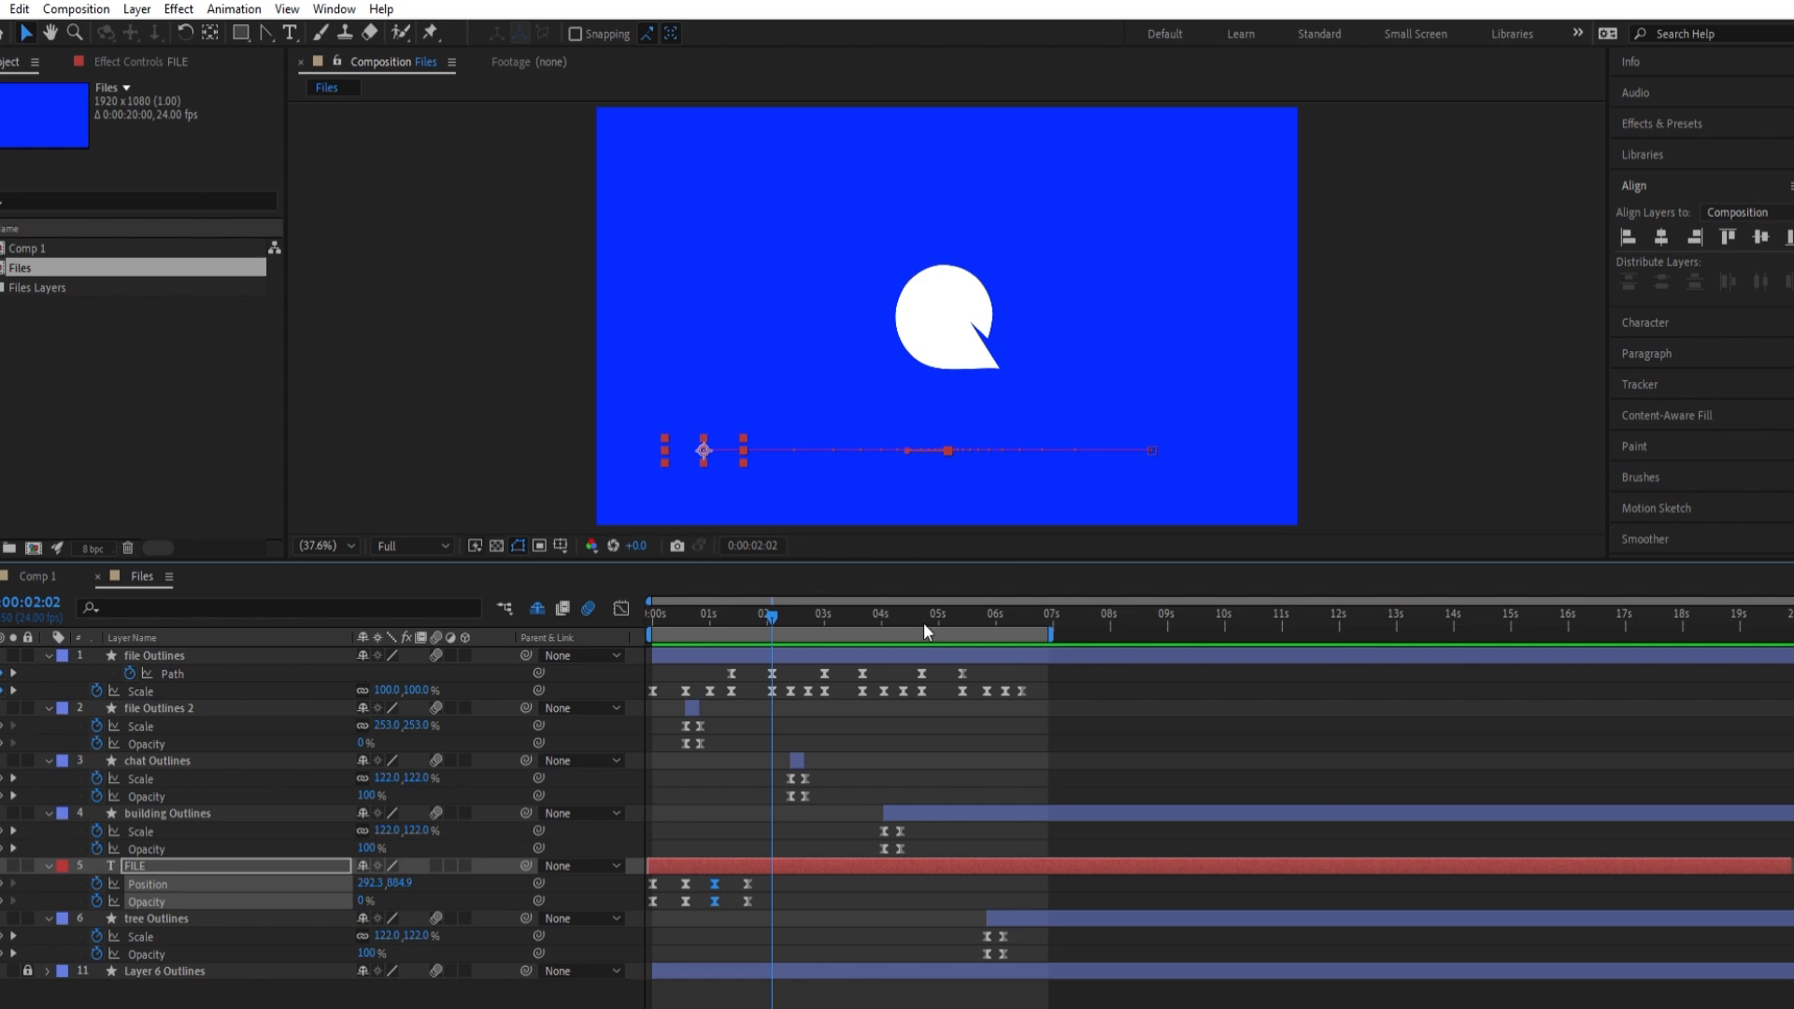
{"action": "key", "text": "ctrl+alt+shift+t"}
{"action": "type", "text": "CHAT"}
{"action": "left_click", "coordinate": [26, 33]}
{"action": "left_click_drag", "start_coordinate": [949, 300], "coordinate": [944, 433]}
{"action": "left_click", "coordinate": [716, 607]}
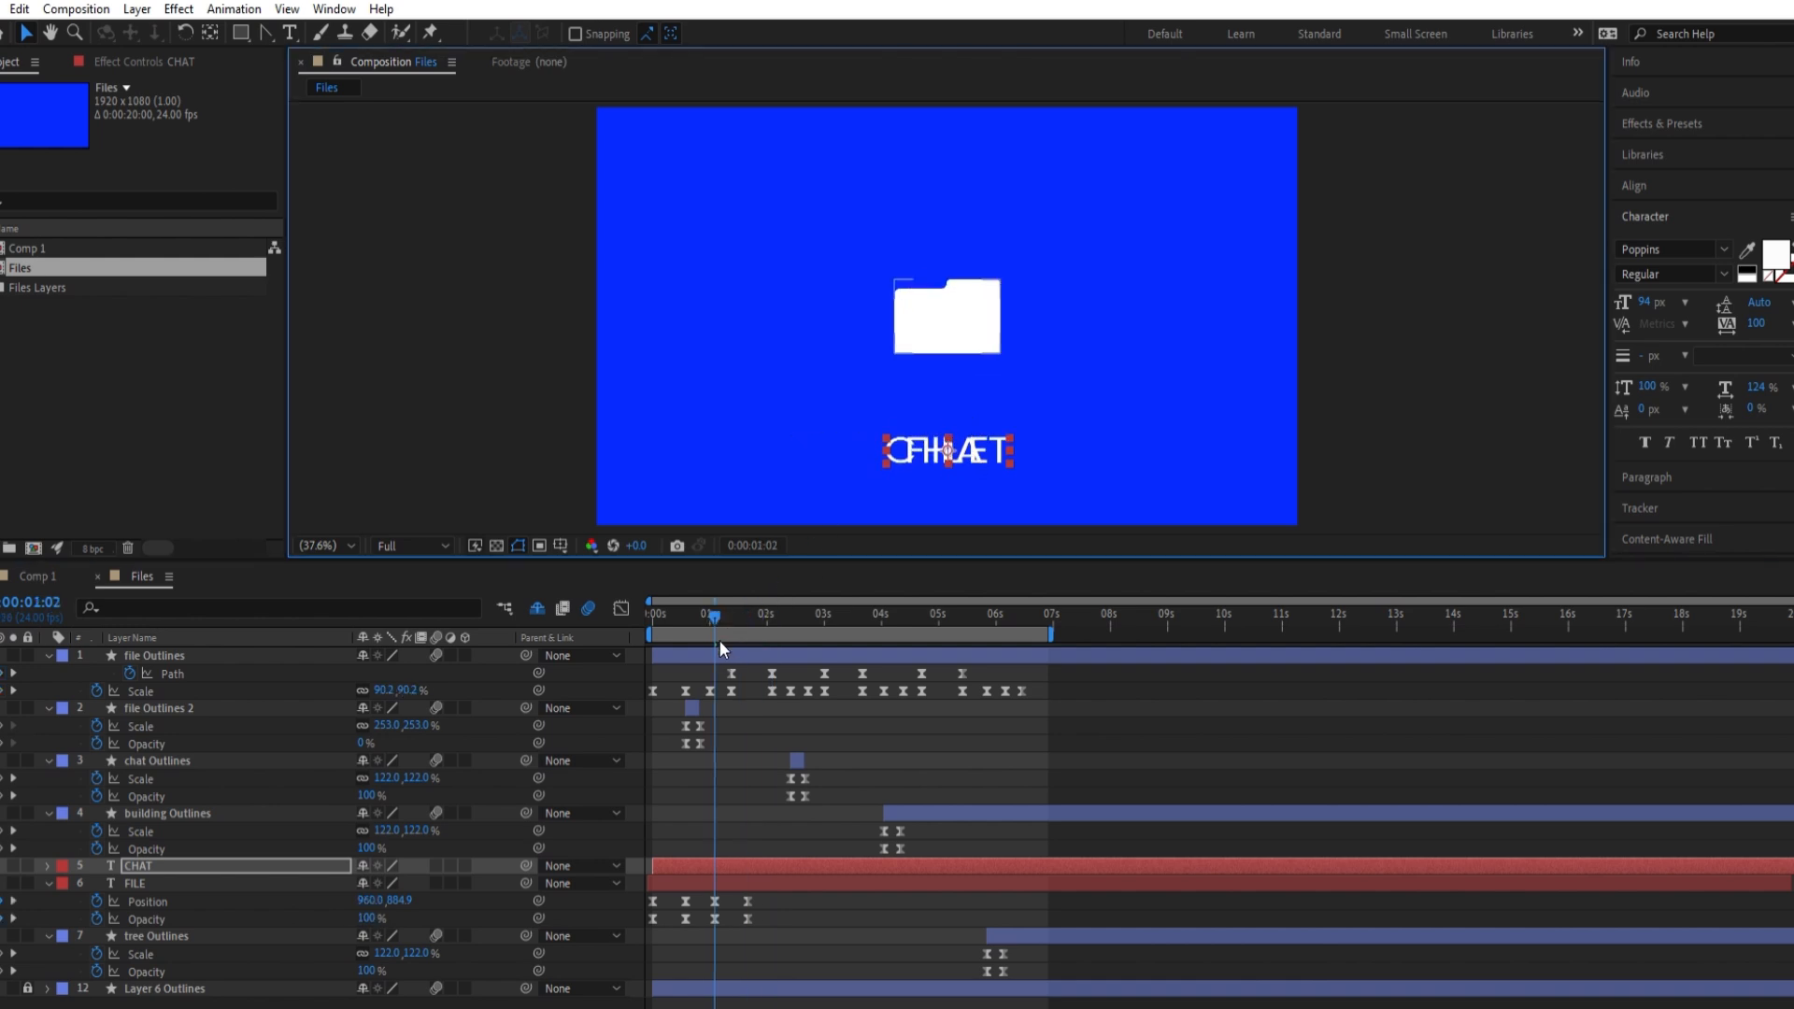
Trim the CHAT layer to start at 1:09 and reveal its Position and Opacity properties
{"action": "mouse_move", "coordinate": [715, 613]}
{"action": "left_mouse_down"}
{"action": "mouse_move", "coordinate": [742, 592]}
{"action": "mouse_move", "coordinate": [676, 610]}
{"action": "mouse_move", "coordinate": [777, 592]}
{"action": "mouse_move", "coordinate": [730, 613]}
{"action": "left_mouse_up"}
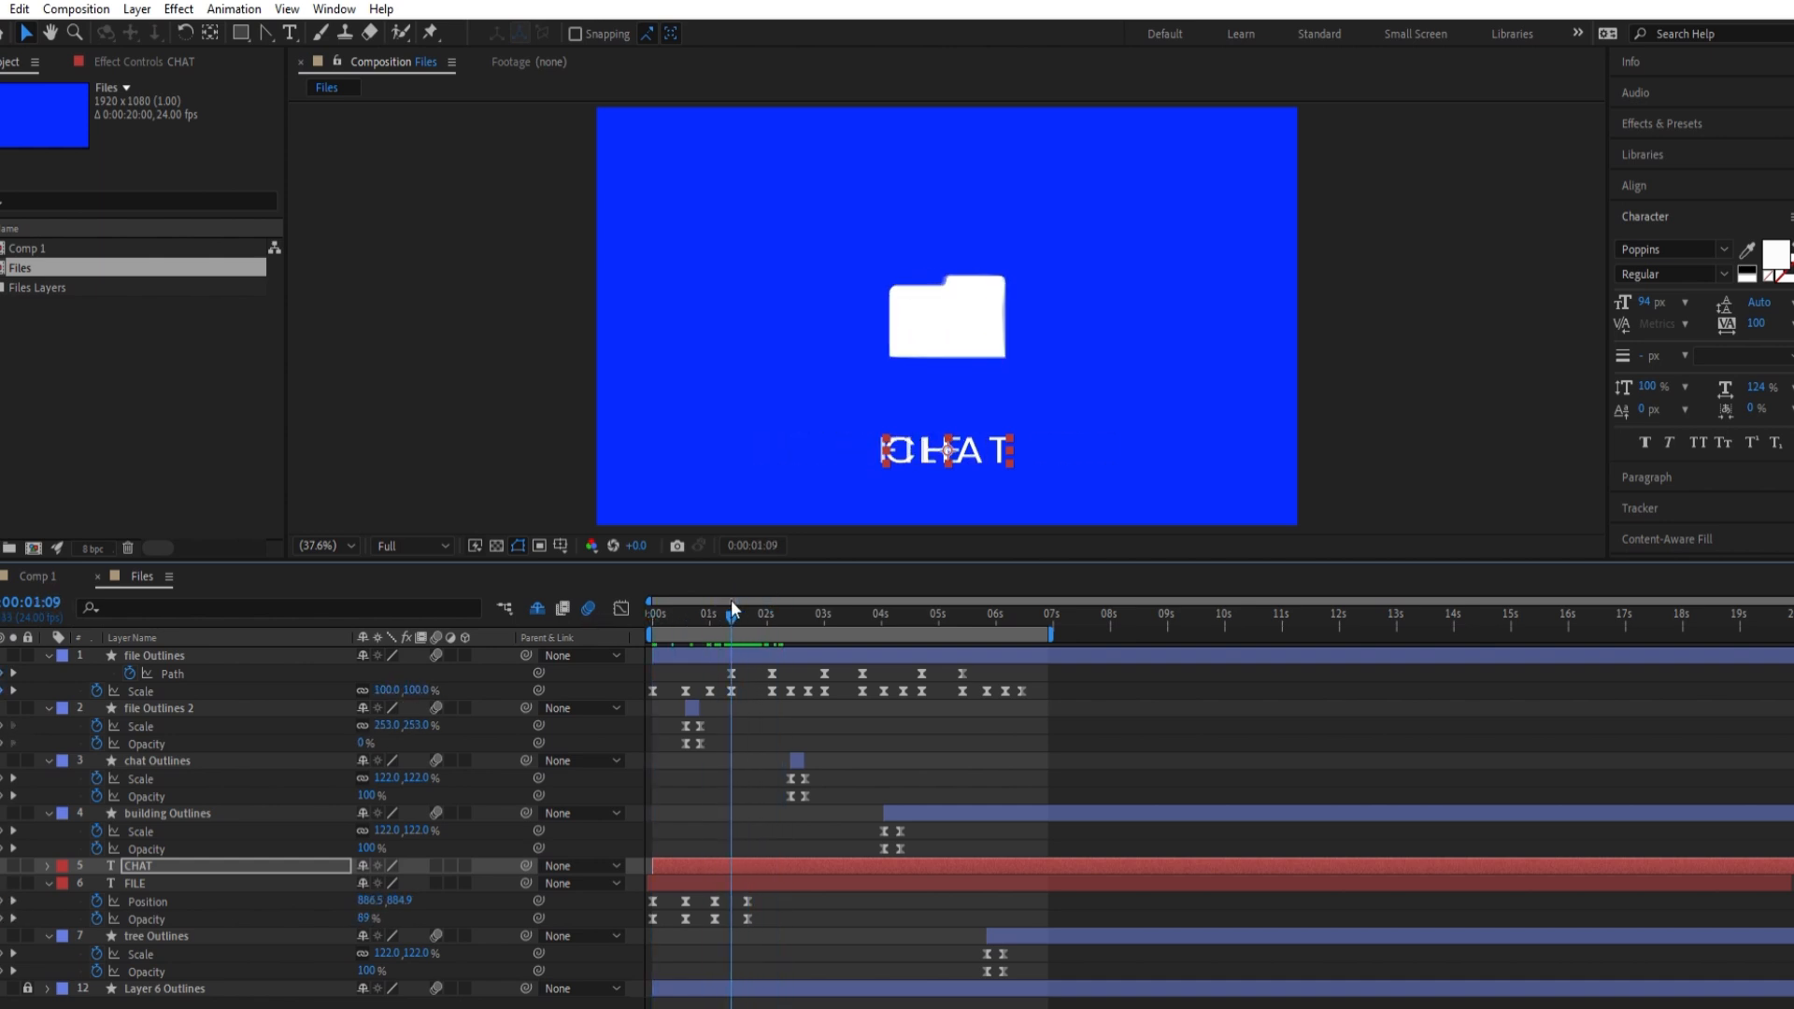
{"action": "left_click", "coordinate": [437, 867]}
{"action": "left_click", "coordinate": [703, 865]}
{"action": "key", "text": "alt+["}
{"action": "key", "text": "alt+shift+p"}
{"action": "key", "text": "alt+shift+t"}
Keyframe CHAT centred at 100% opacity at 2:02, and at x 1700 with 0% opacity at 1:09
{"action": "left_click", "coordinate": [98, 883]}
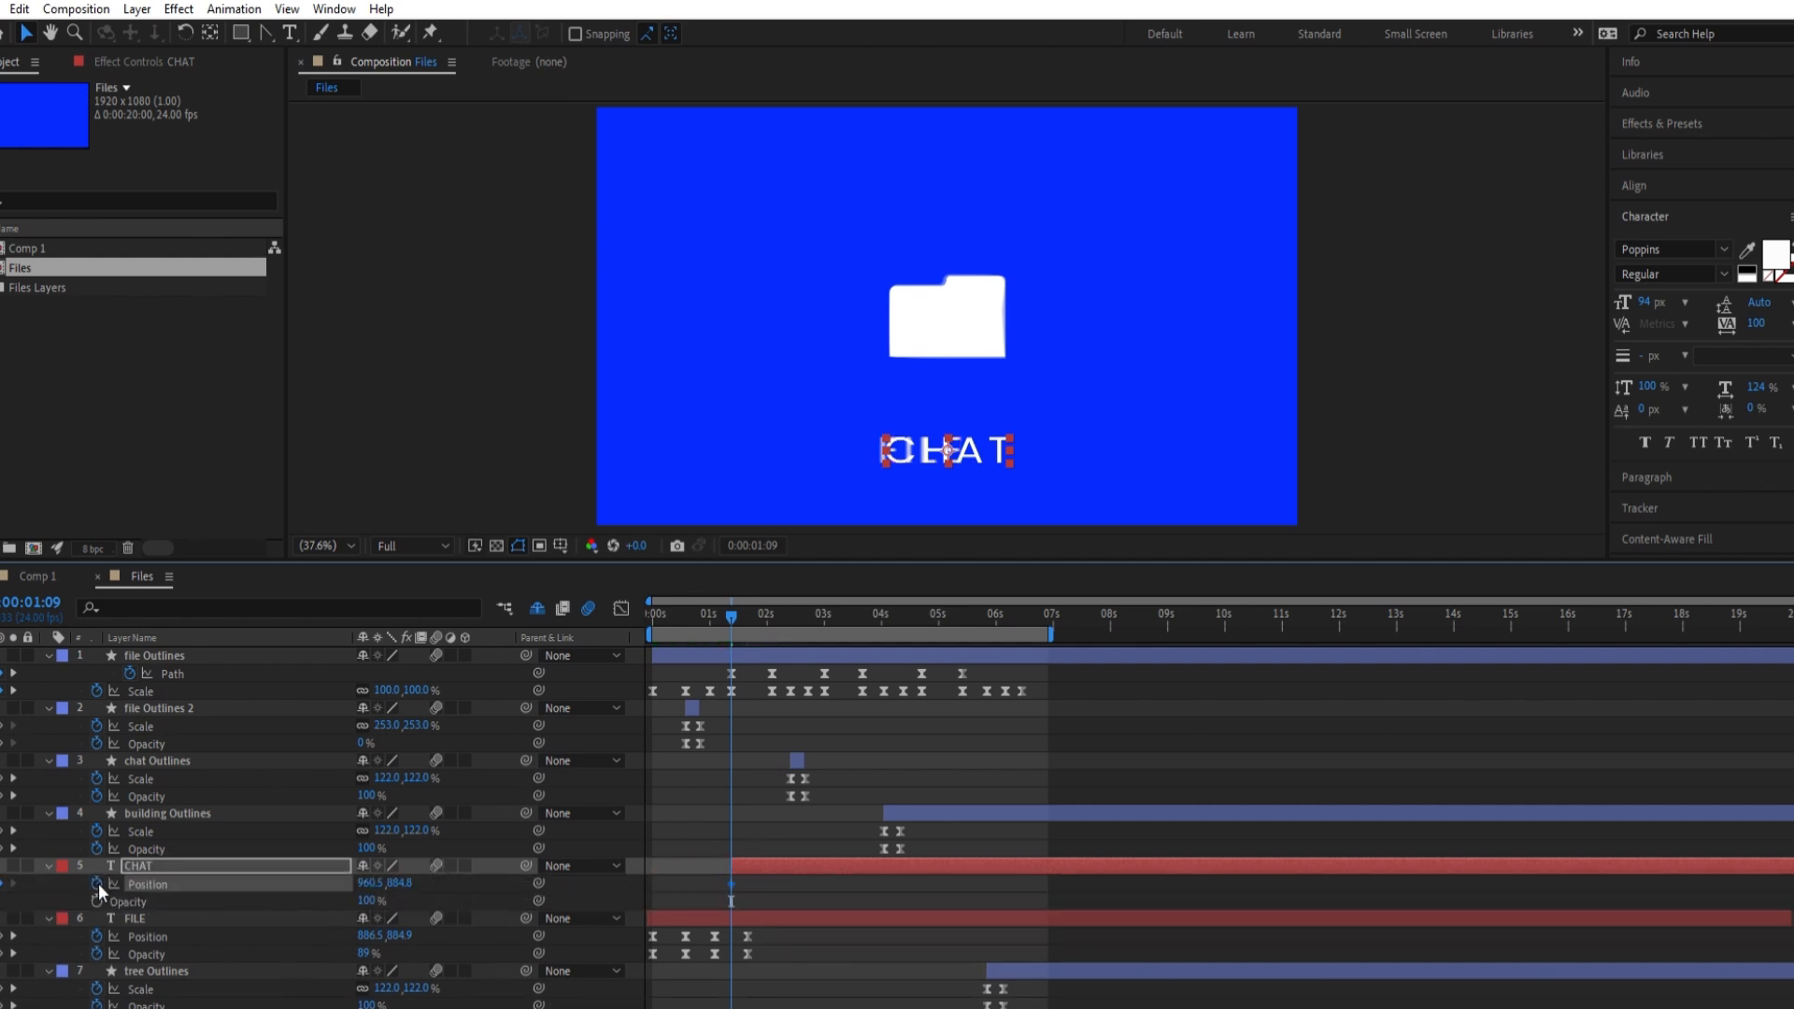
{"action": "mouse_move", "coordinate": [735, 598]}
{"action": "left_mouse_down"}
{"action": "mouse_move", "coordinate": [768, 600]}
{"action": "mouse_move", "coordinate": [732, 598]}
{"action": "left_mouse_up"}
{"action": "left_click_drag", "start_coordinate": [366, 901], "coordinate": [262, 898]}
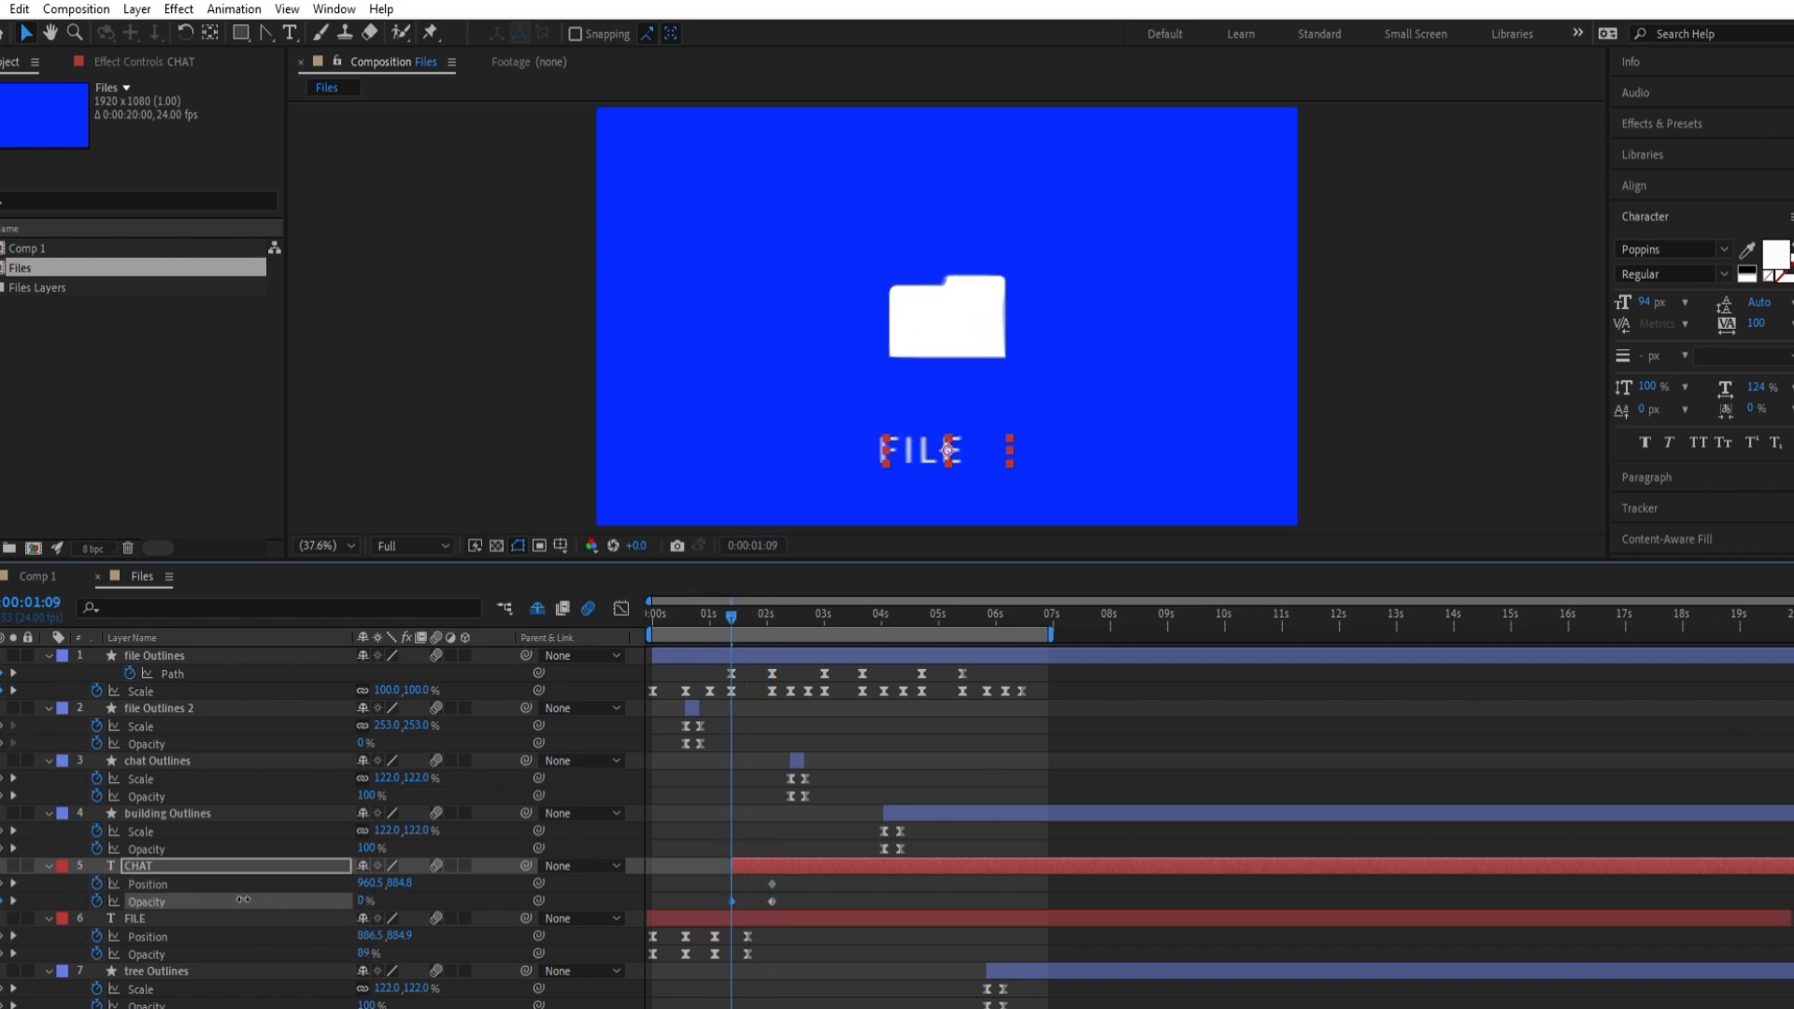
{"action": "left_click_drag", "start_coordinate": [944, 428], "coordinate": [1215, 440]}
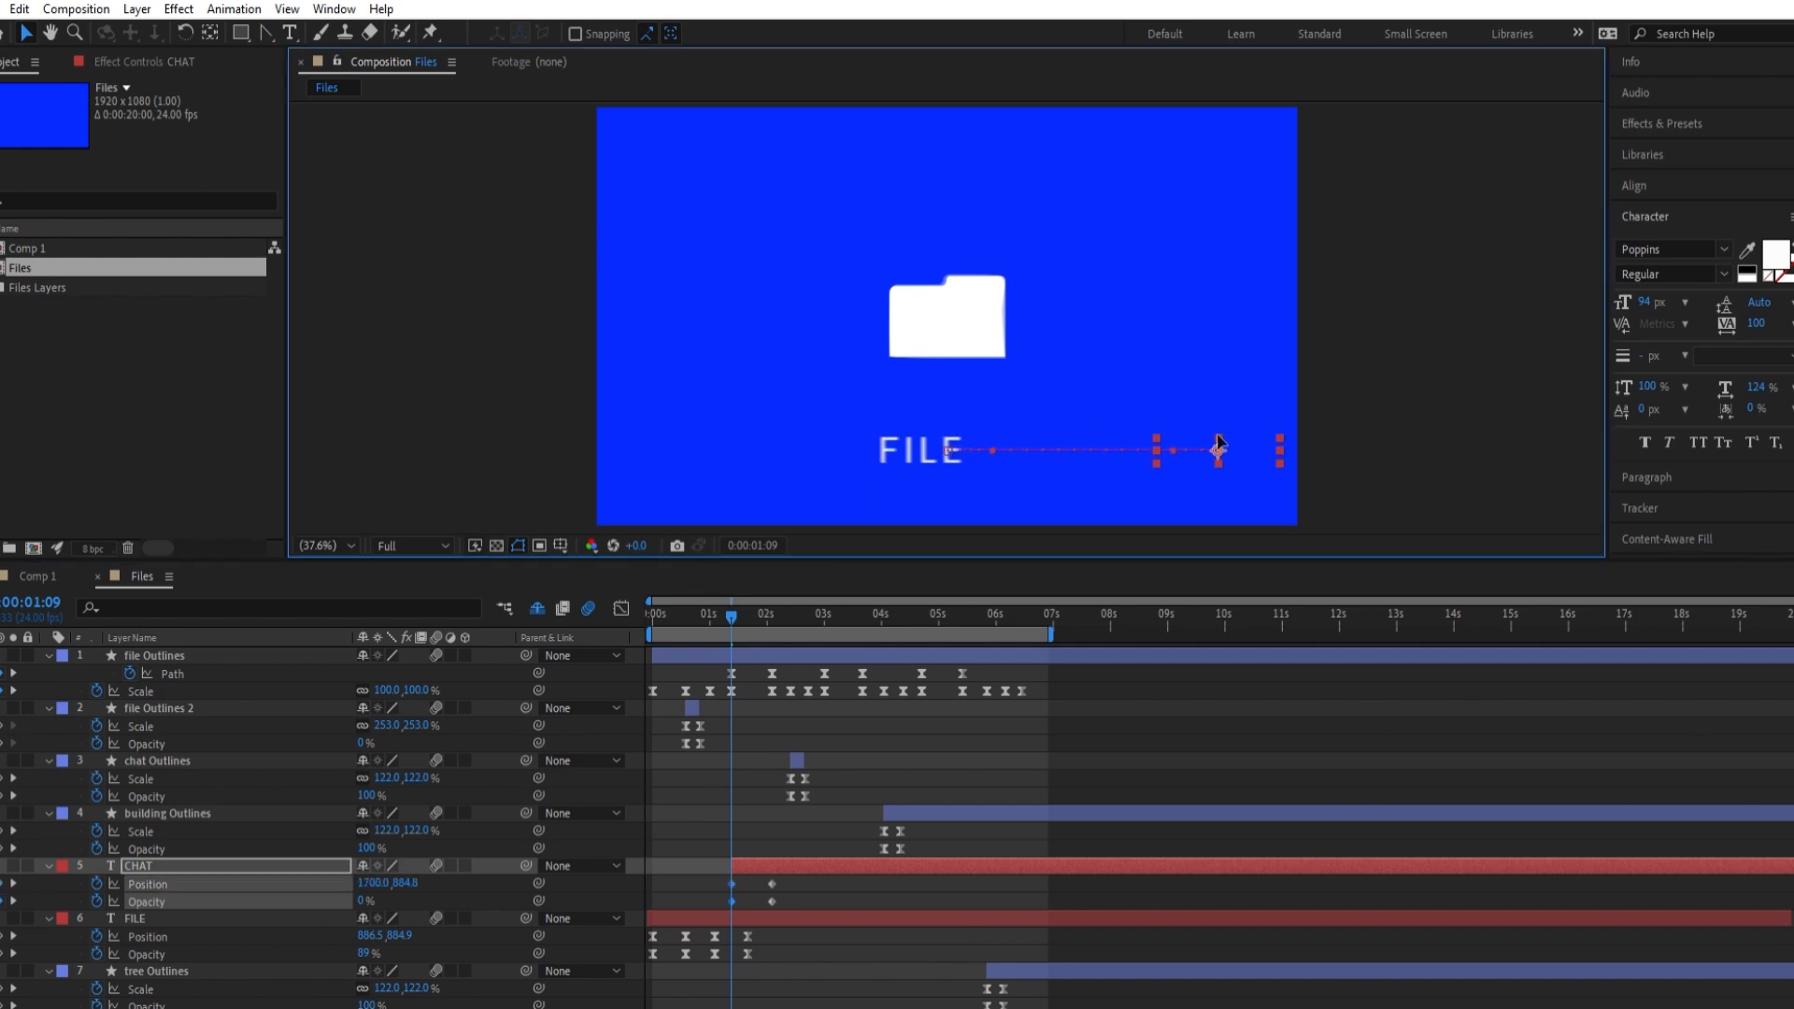
Duplicate CHAT's centred Position and Opacity keyframes at 2:11 to create a hold
{"action": "left_click_drag", "start_coordinate": [727, 598], "coordinate": [798, 593]}
{"action": "left_click_drag", "start_coordinate": [760, 908], "coordinate": [778, 884]}
{"action": "key", "text": "ctrl+c"}
{"action": "key", "text": "ctrl+v"}
{"action": "left_click_drag", "start_coordinate": [804, 593], "coordinate": [826, 595]}
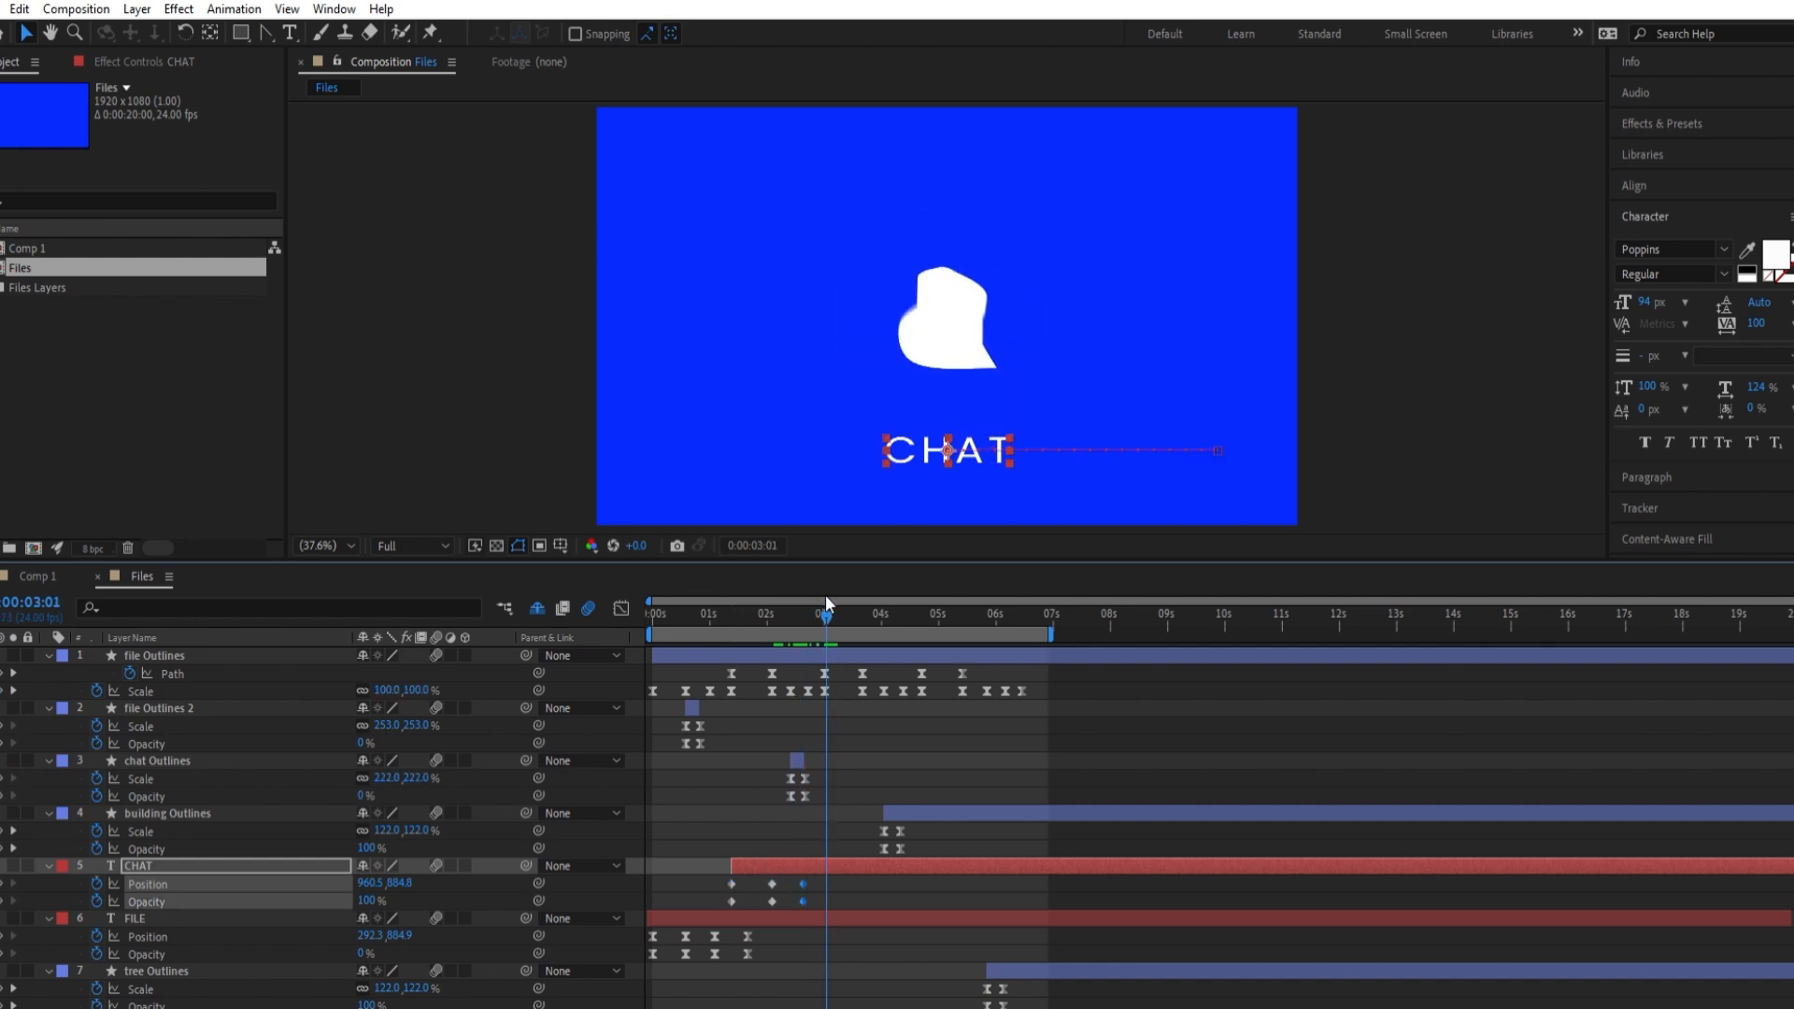
{"action": "left_click_drag", "start_coordinate": [803, 884], "coordinate": [794, 886]}
At 3:00, move CHAT to x 340.7 with 0% opacity, and apply Easy Ease to all its keyframes
{"action": "left_click", "coordinate": [823, 613]}
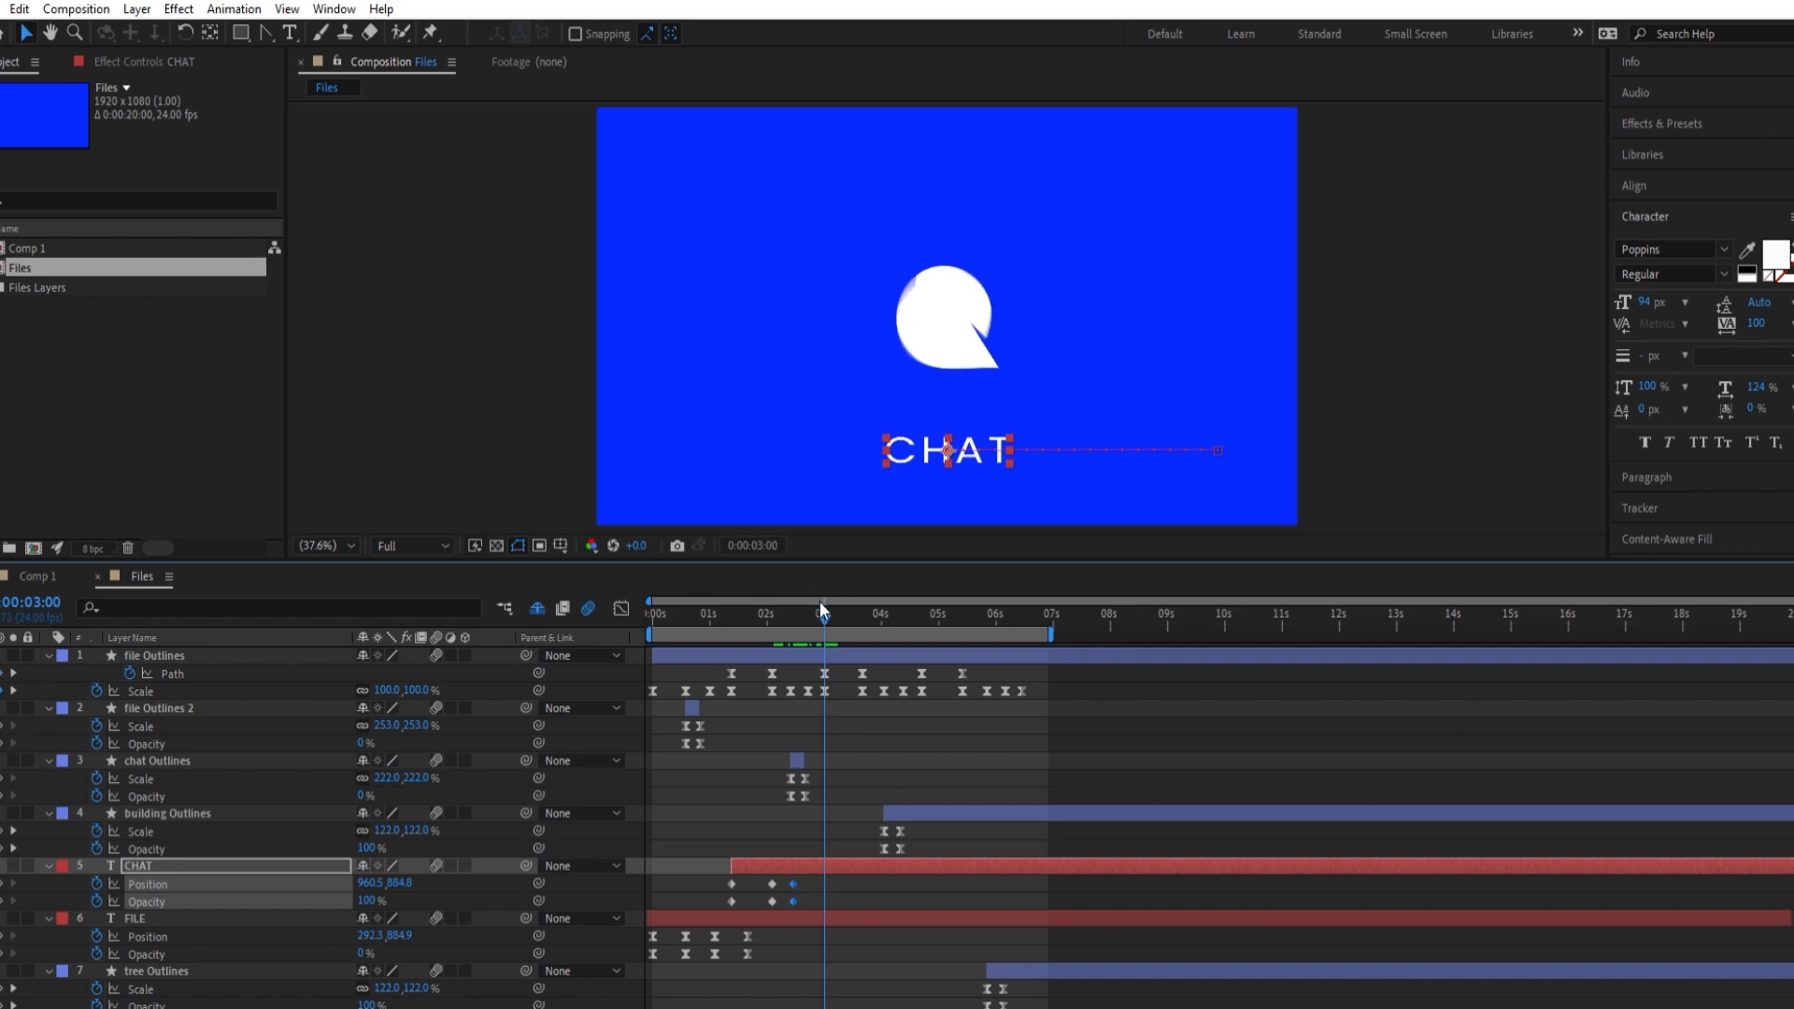
{"action": "left_click_drag", "start_coordinate": [946, 435], "coordinate": [718, 437]}
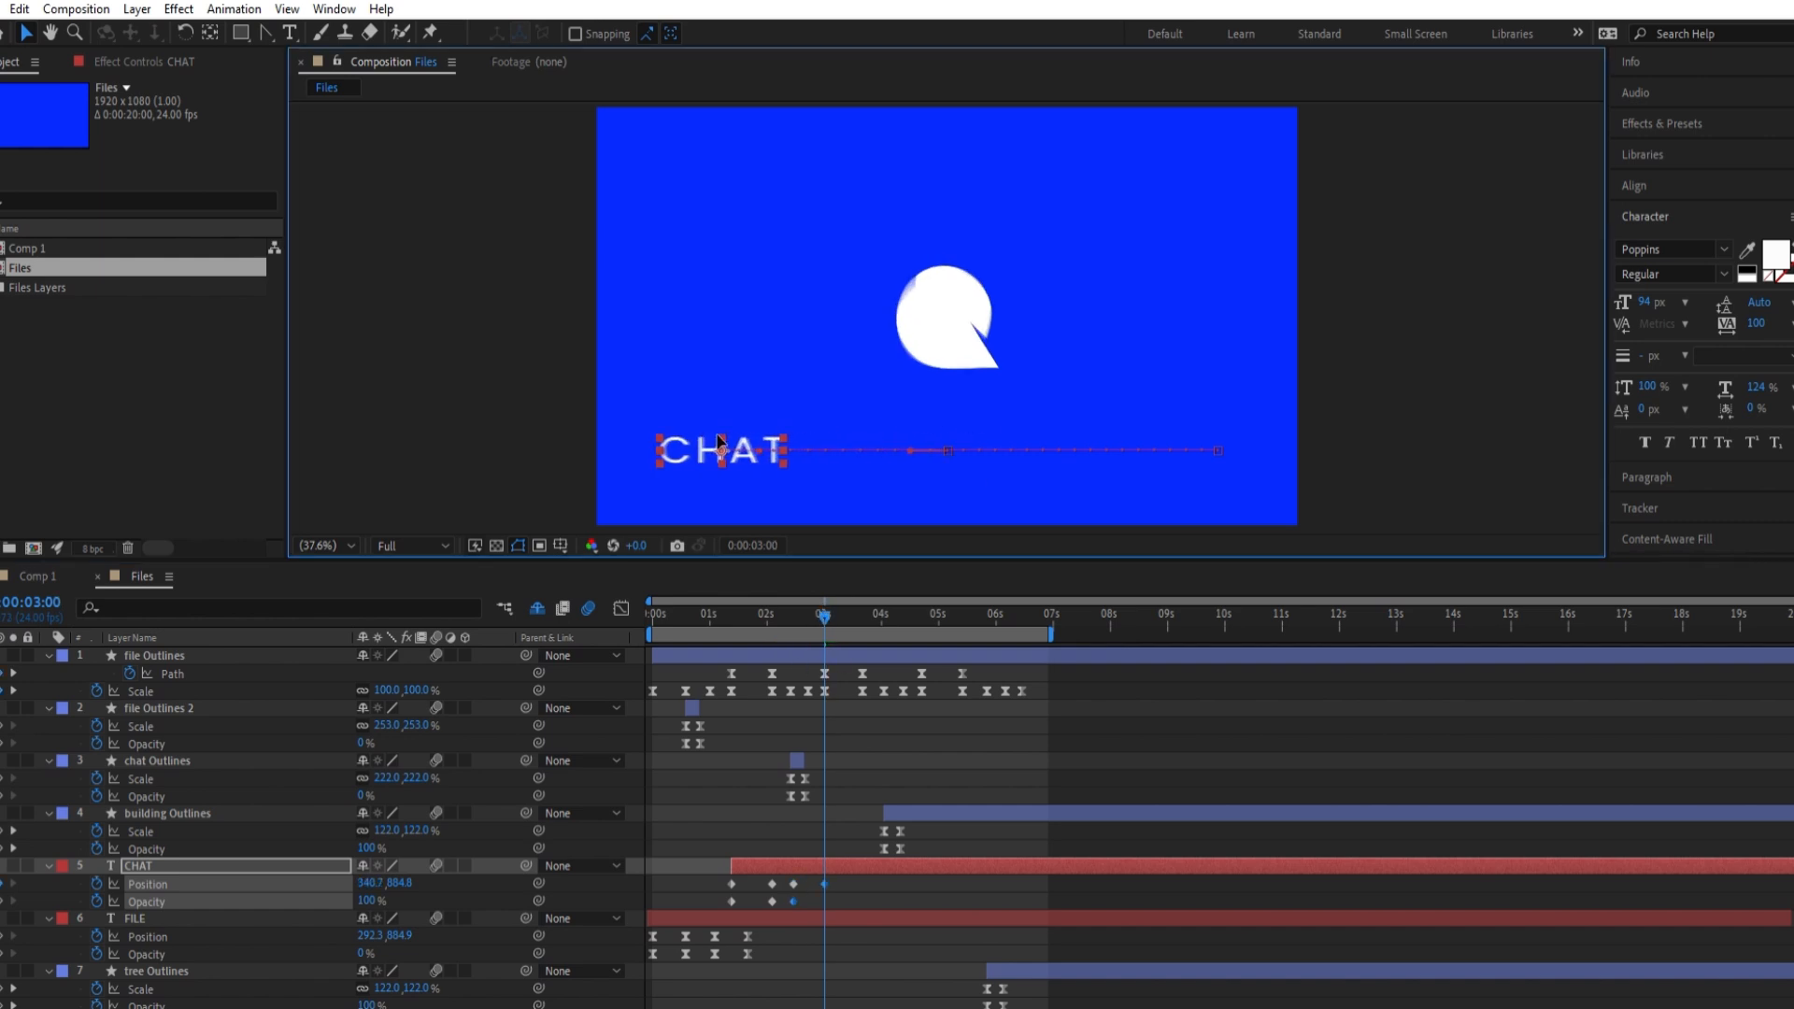
{"action": "left_click_drag", "start_coordinate": [845, 874], "coordinate": [690, 916]}
{"action": "key", "text": "F9"}
Reshape CHAT's speed graph for a fast entry, slow centre and fast exit, and preview from the start
{"action": "key", "text": "shift+F3"}
{"action": "scroll", "coordinate": [750, 907], "scroll_direction": "up", "scroll_amount": 2}
{"action": "left_click_drag", "start_coordinate": [877, 937], "coordinate": [654, 917]}
{"action": "left_click_drag", "start_coordinate": [1122, 912], "coordinate": [1092, 948]}
{"action": "left_click_drag", "start_coordinate": [946, 912], "coordinate": [1084, 947]}
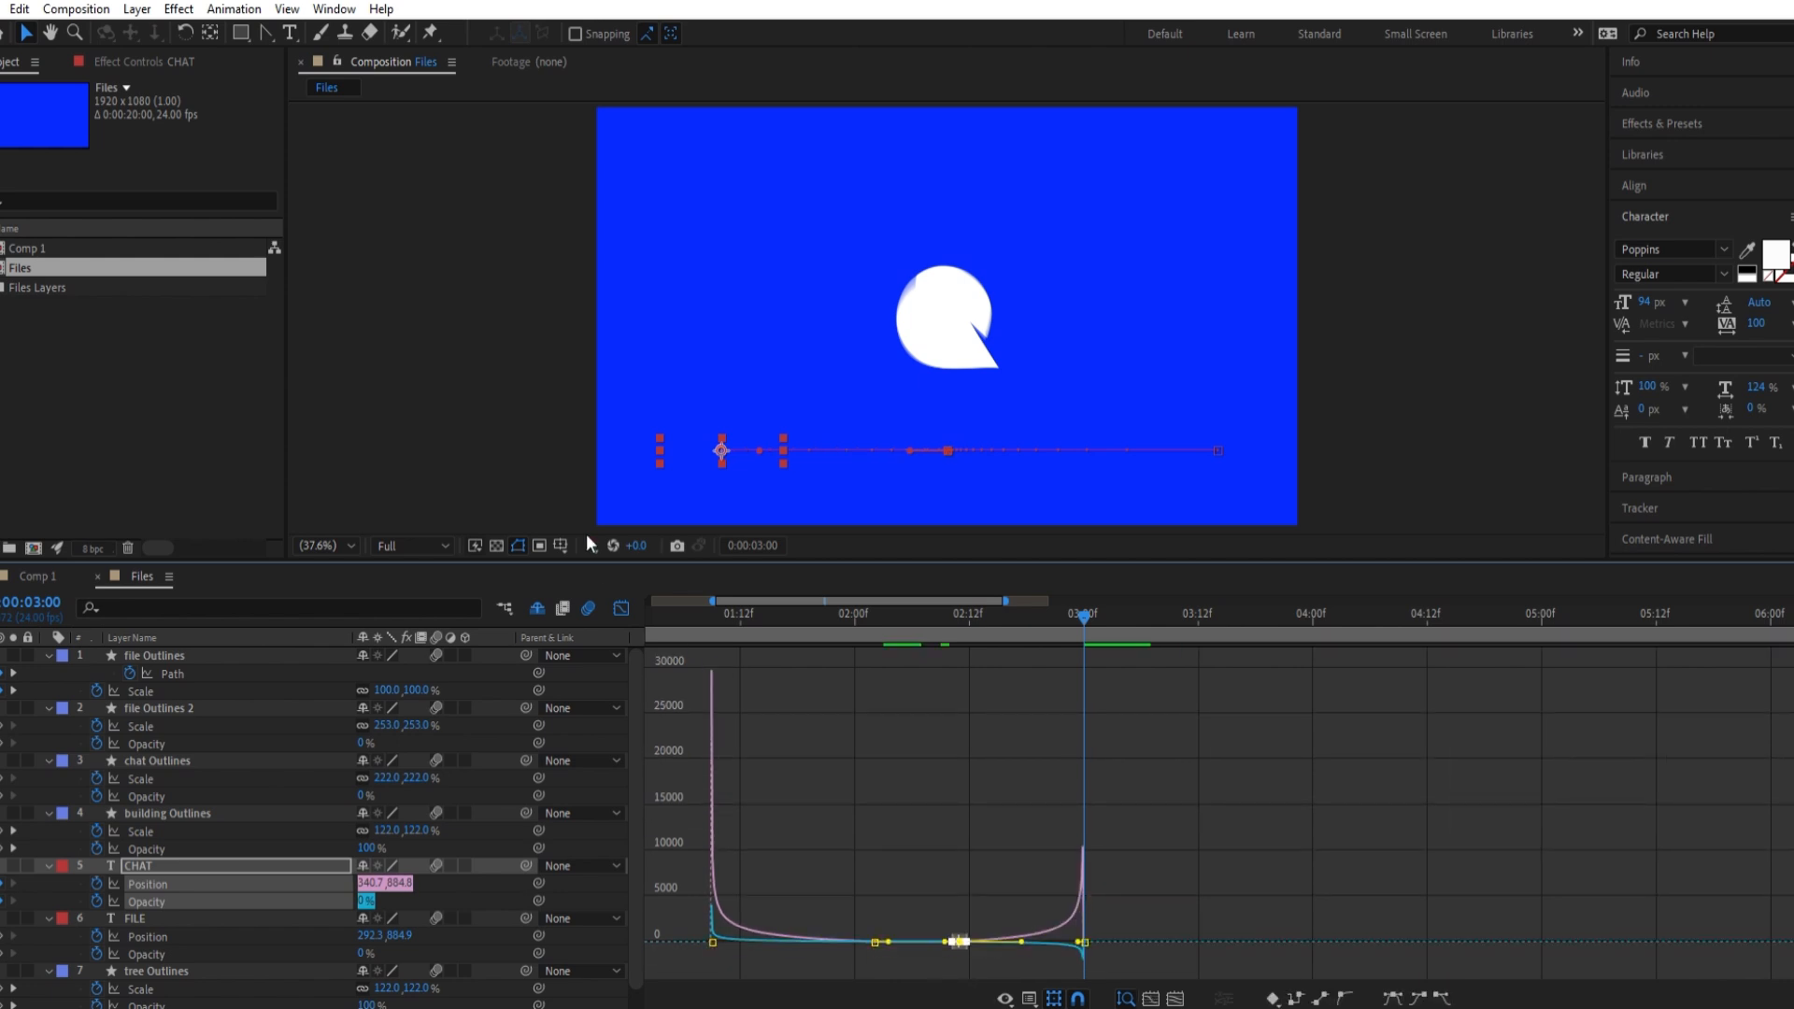
{"action": "left_click", "coordinate": [622, 608]}
{"action": "scroll", "coordinate": [758, 745], "scroll_direction": "down", "scroll_amount": 2}
{"action": "key", "text": "Home"}
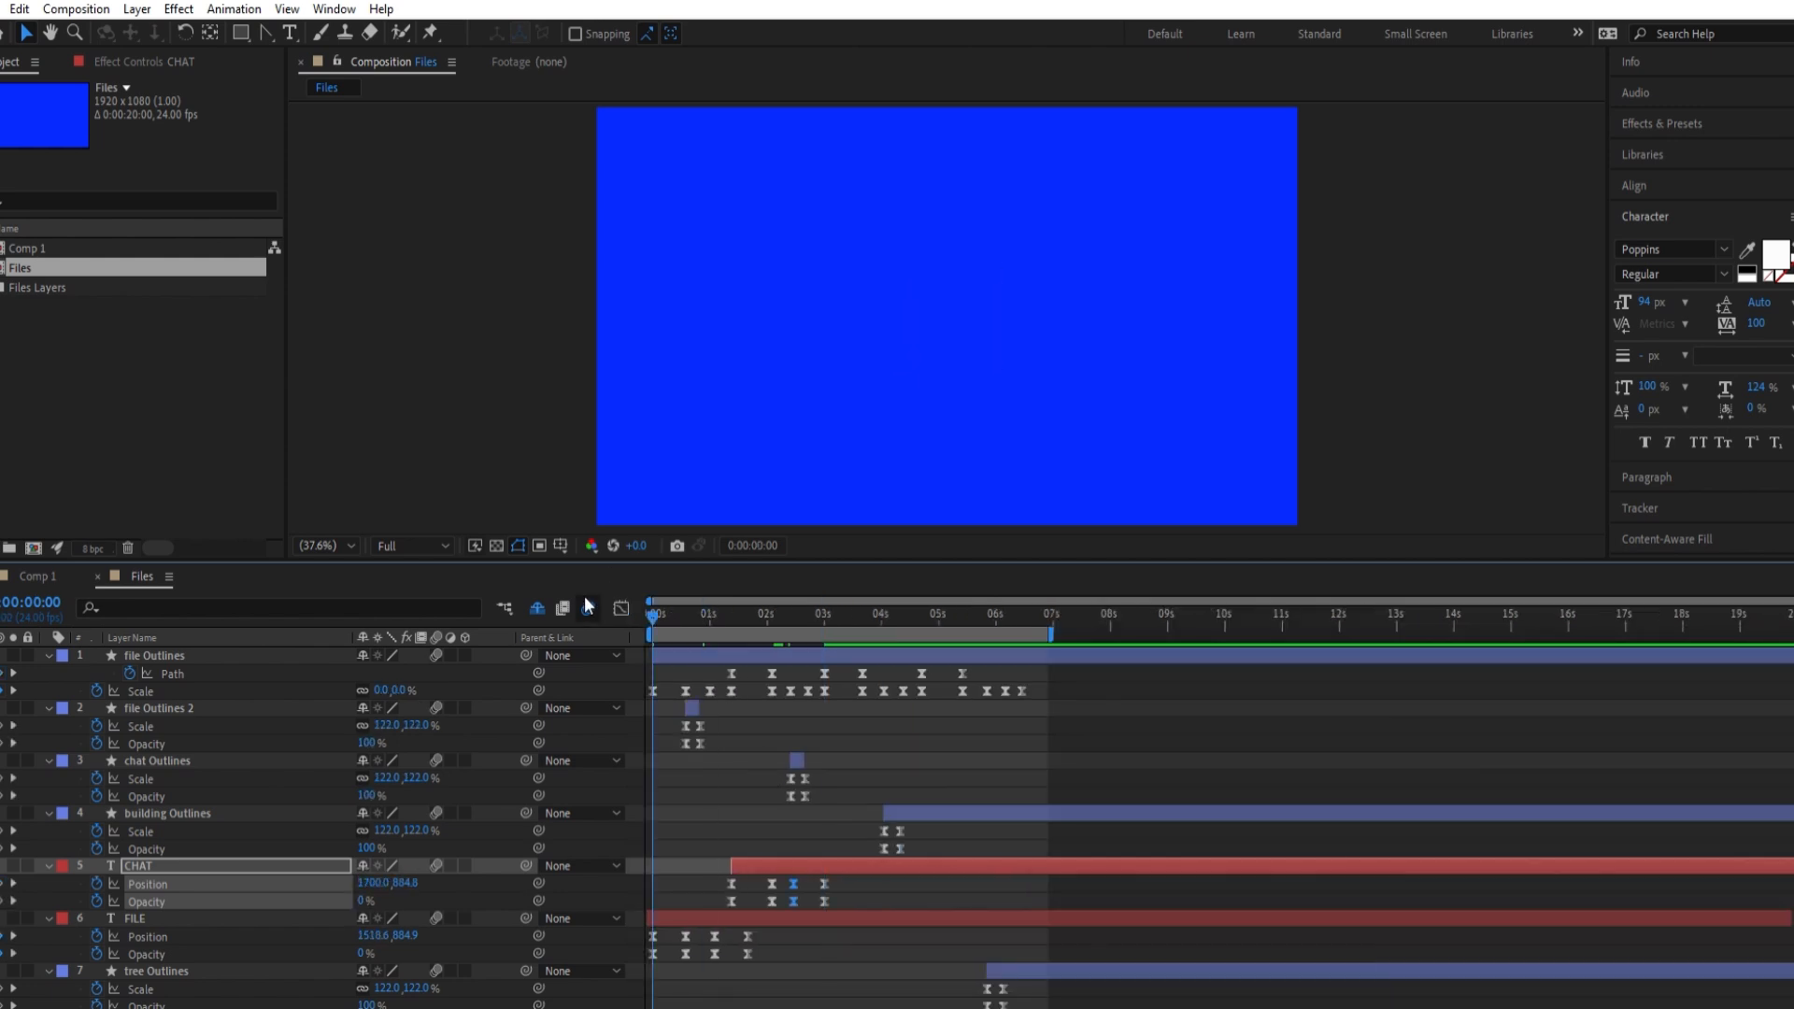
{"action": "key", "text": "space"}
Add the text "BUILDING", place it at CHAT's centred resting position, and set the current time to 3:00
{"action": "left_click_drag", "start_coordinate": [882, 613], "coordinate": [824, 616]}
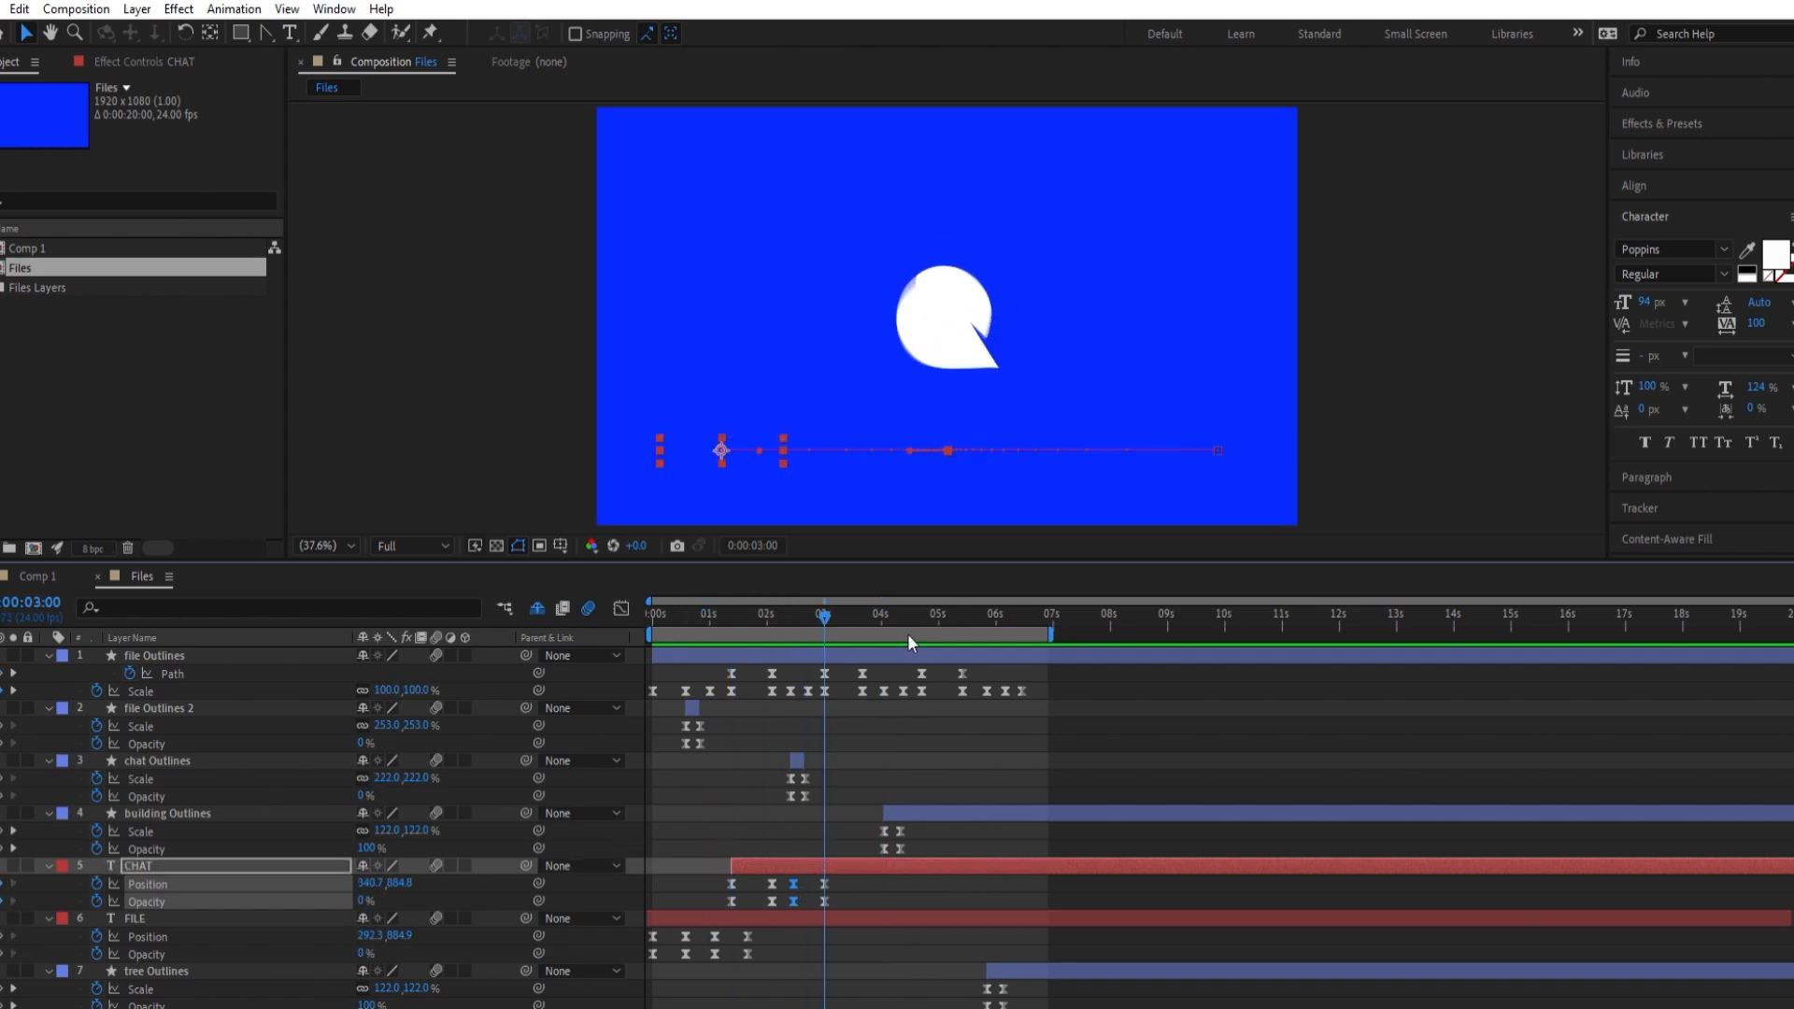
{"action": "key", "text": "ctrl+alt+shift+t"}
{"action": "type", "text": "BUILDING"}
{"action": "key", "text": "Escape"}
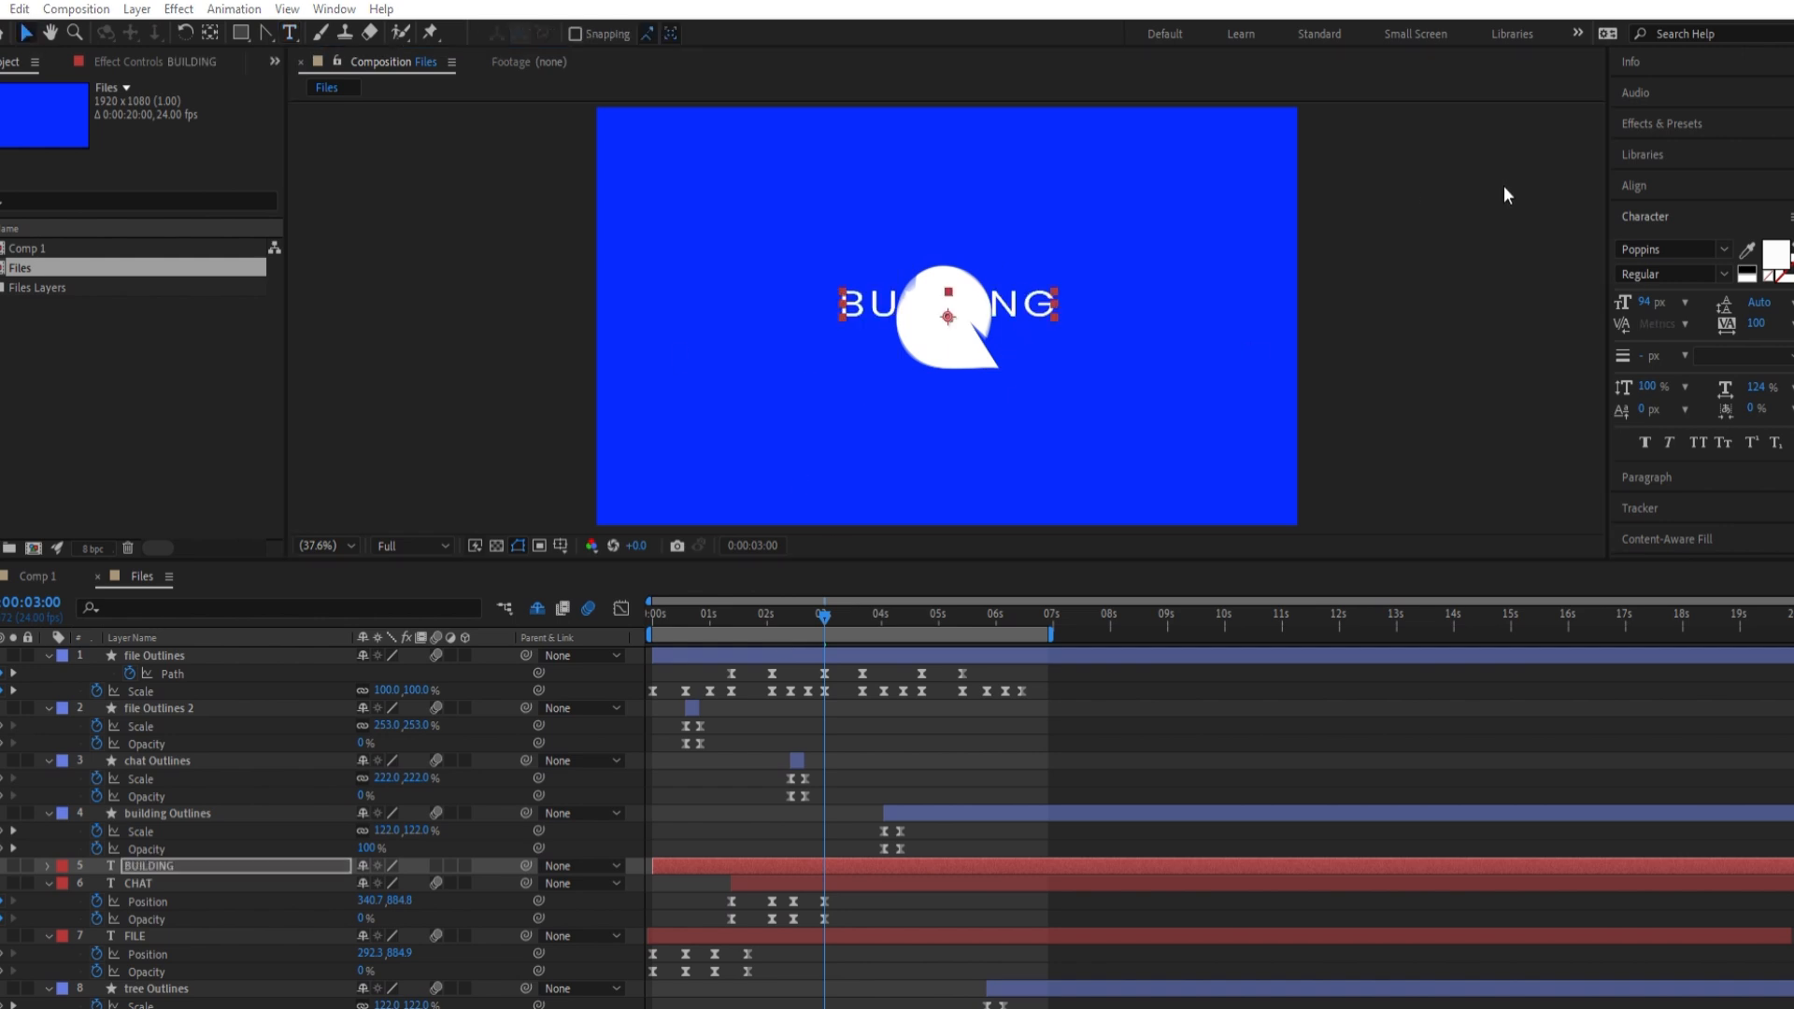
{"action": "left_click", "coordinate": [794, 604]}
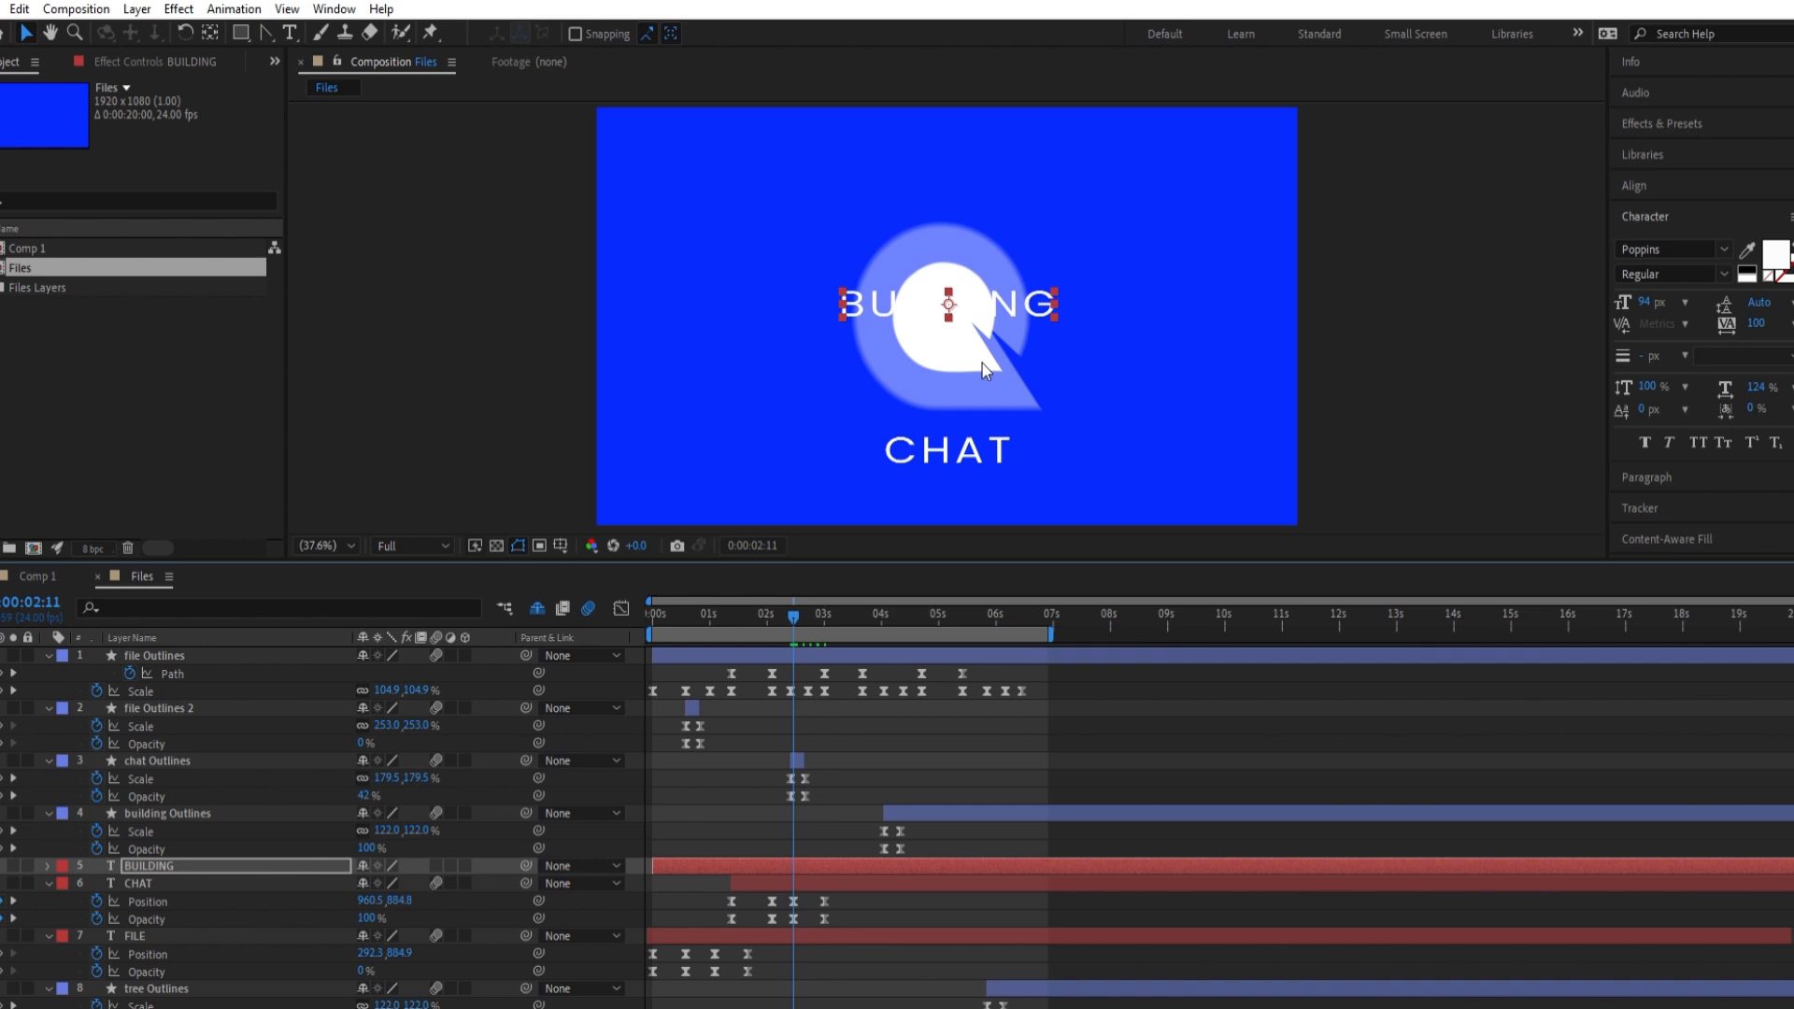
{"action": "left_click_drag", "start_coordinate": [947, 285], "coordinate": [948, 433]}
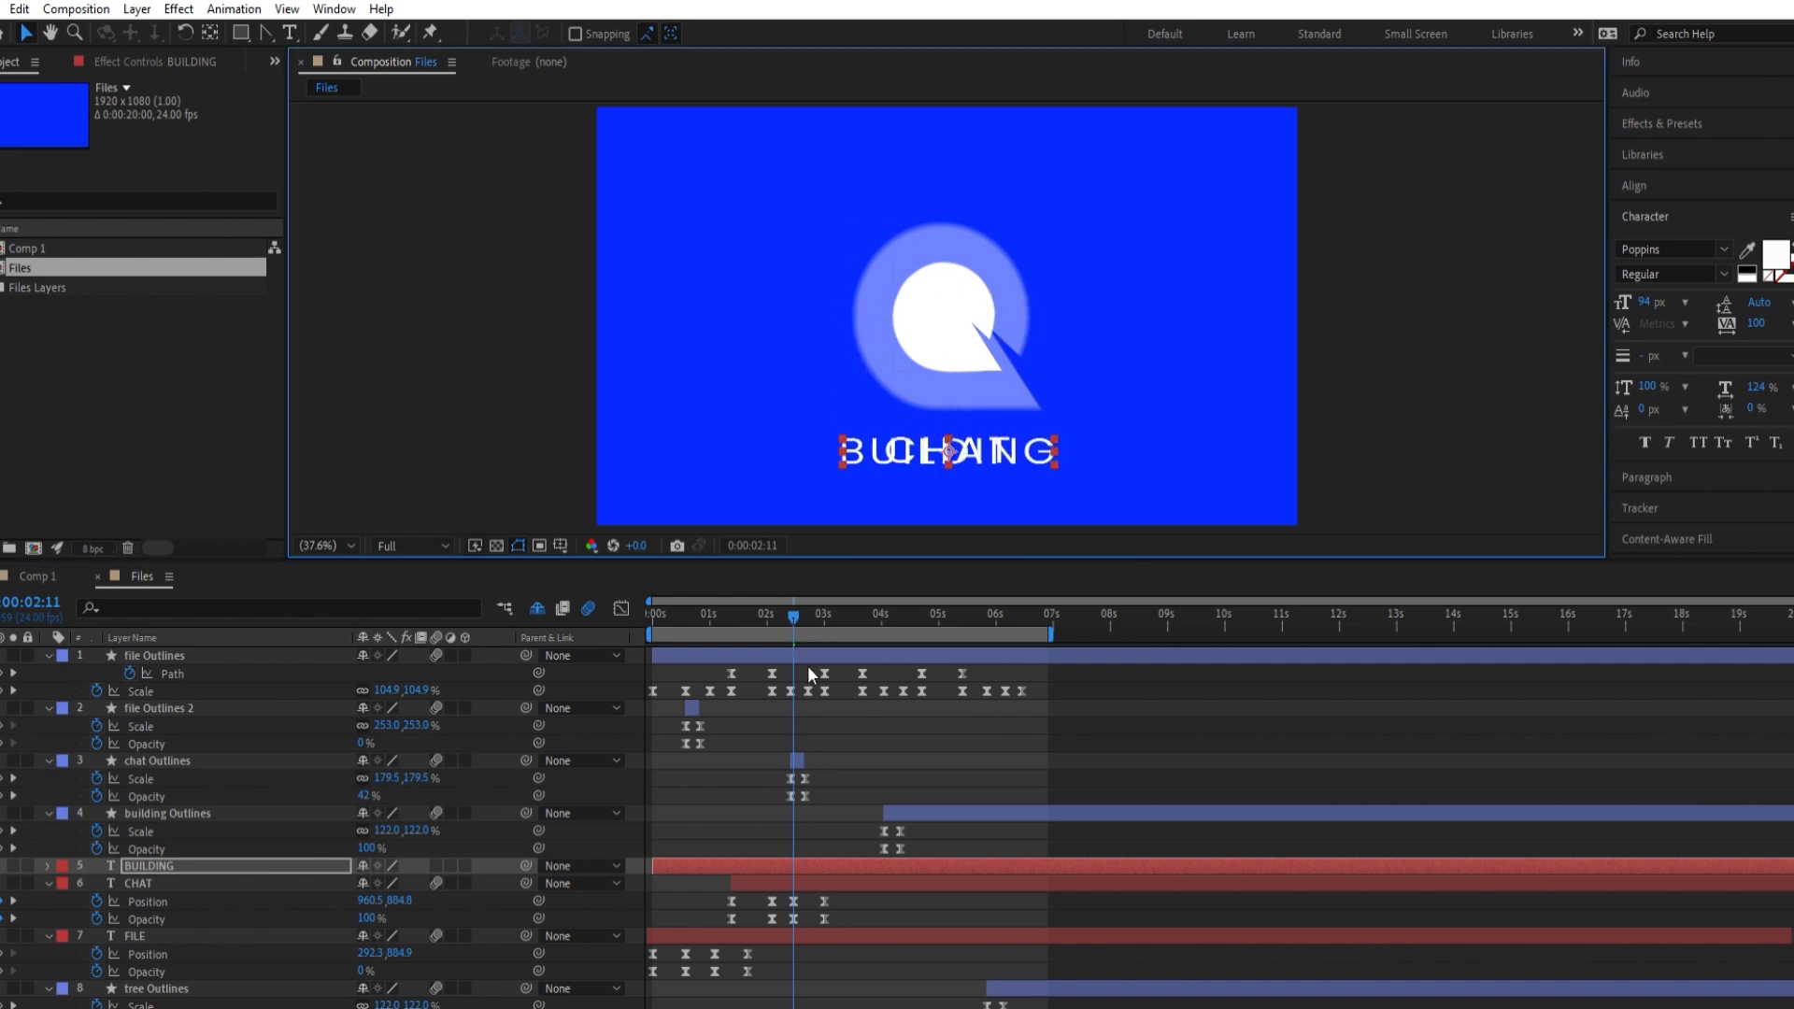
{"action": "left_click_drag", "start_coordinate": [793, 603], "coordinate": [829, 617]}
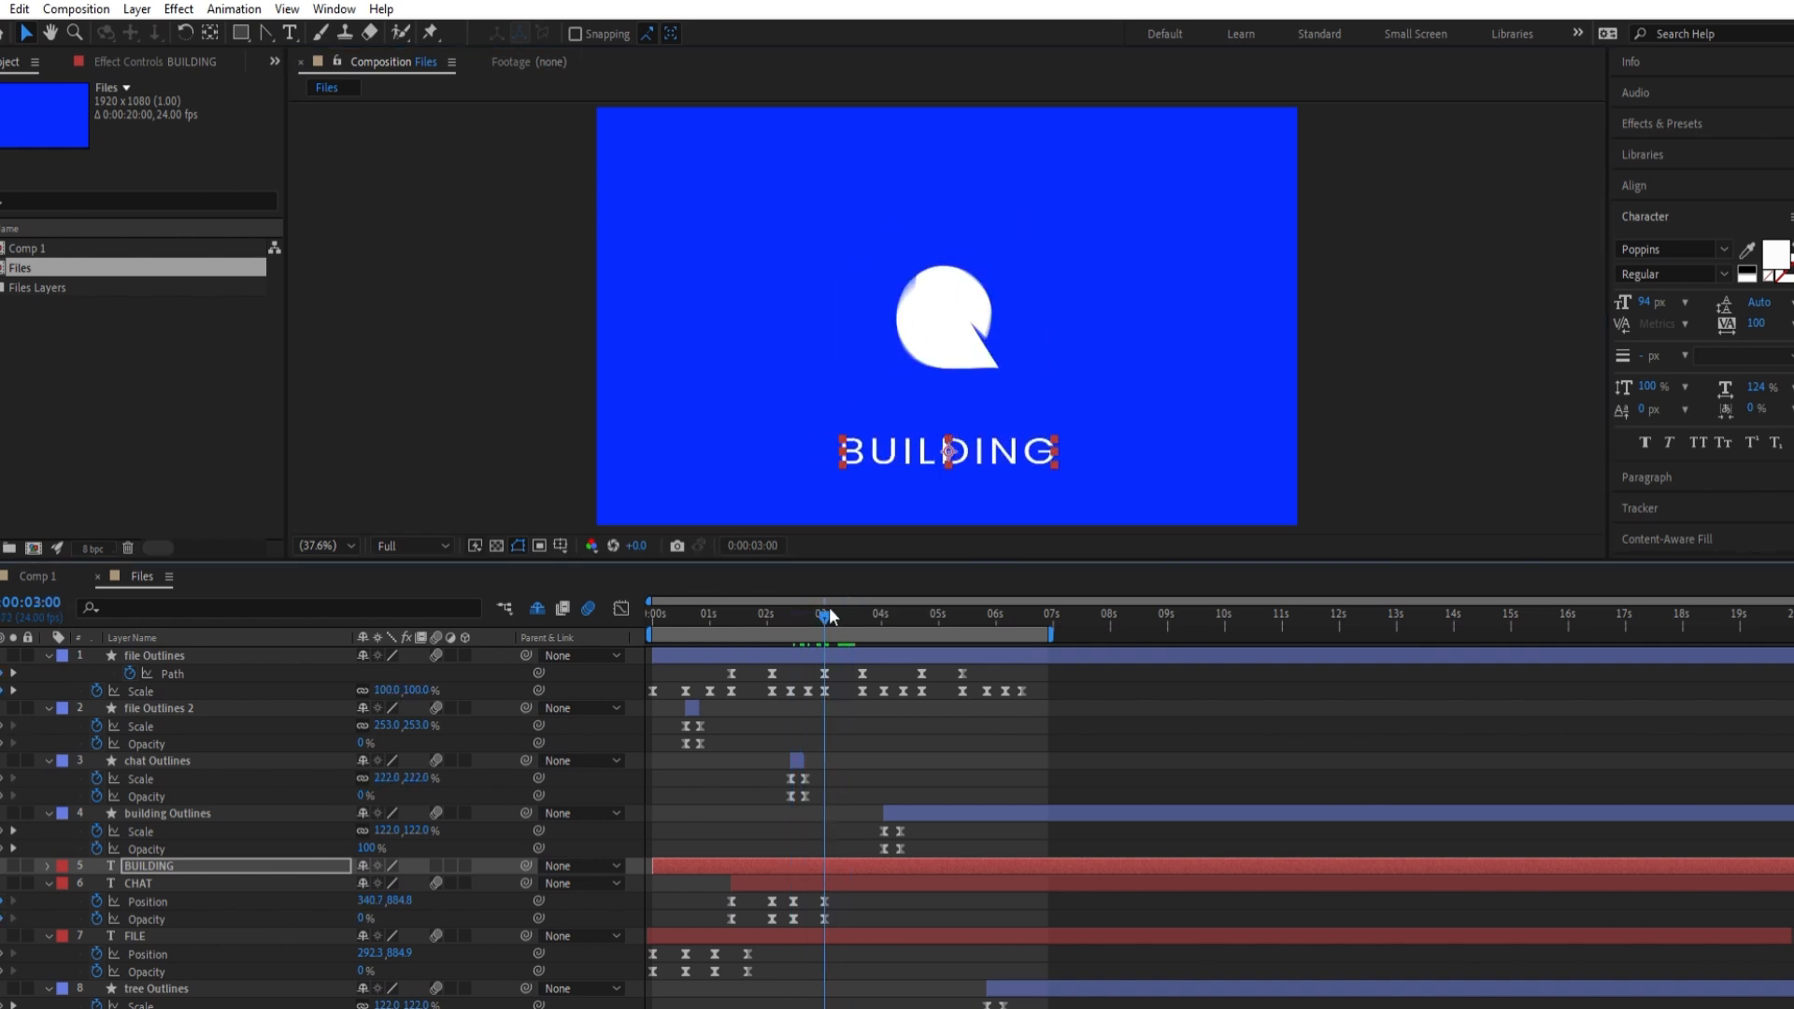
Start the BUILDING layer at 3:00 and add Position and Scale keyframes to it at 3:16
{"action": "left_click_drag", "start_coordinate": [685, 870], "coordinate": [857, 843]}
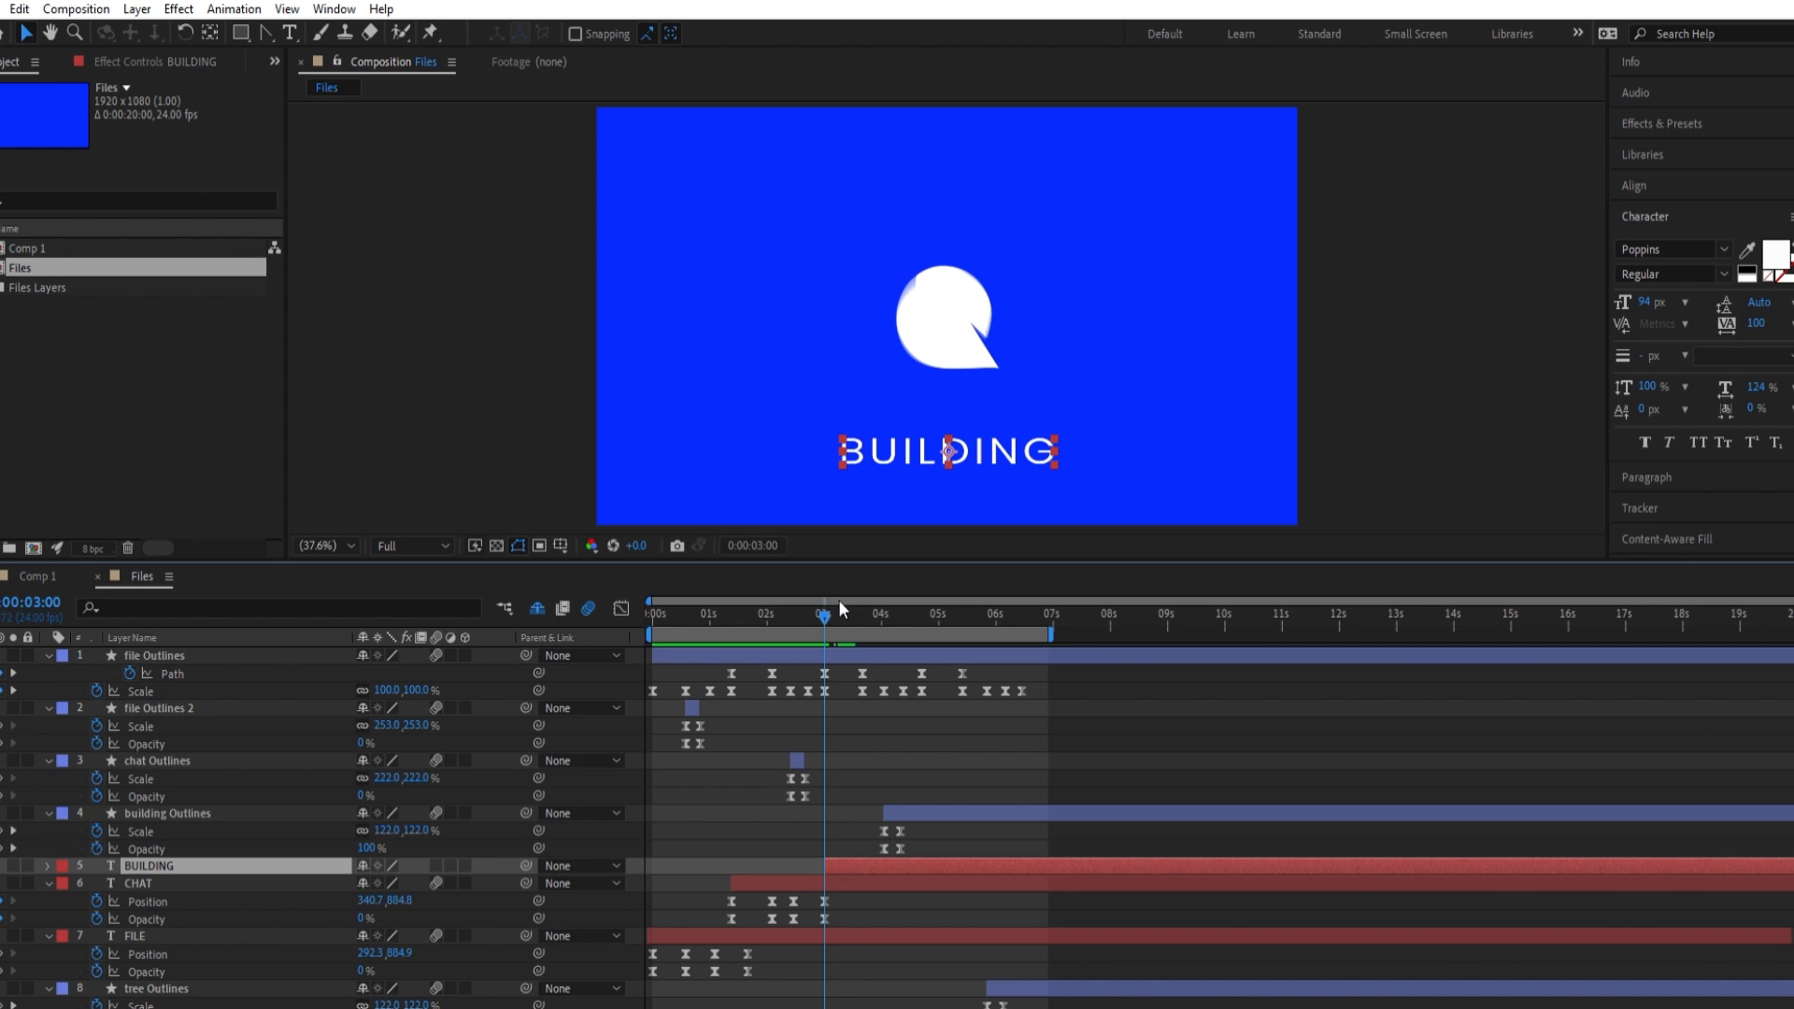
{"action": "left_click_drag", "start_coordinate": [839, 600], "coordinate": [856, 597]}
{"action": "key", "text": "alt+shift+p"}
{"action": "key", "text": "alt+shift+s"}
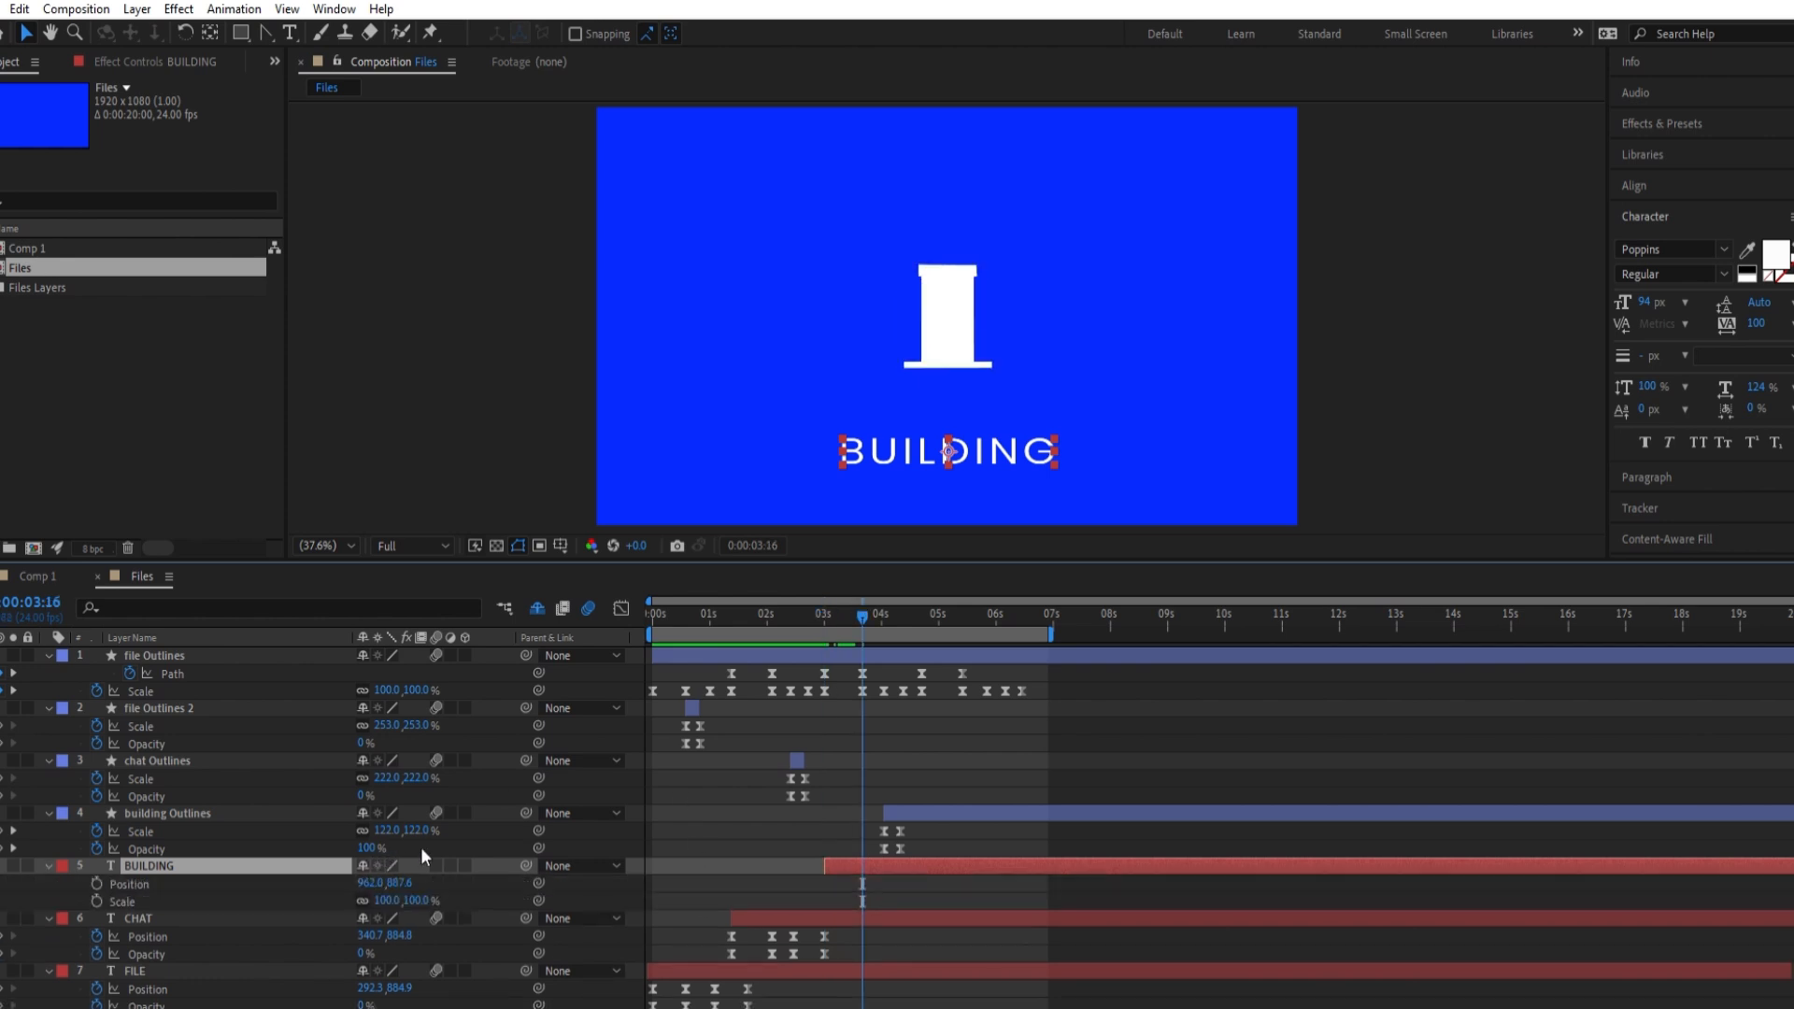
{"action": "left_click", "coordinate": [96, 884]}
{"action": "left_click", "coordinate": [96, 902]}
{"action": "left_click_drag", "start_coordinate": [862, 617], "coordinate": [832, 617]}
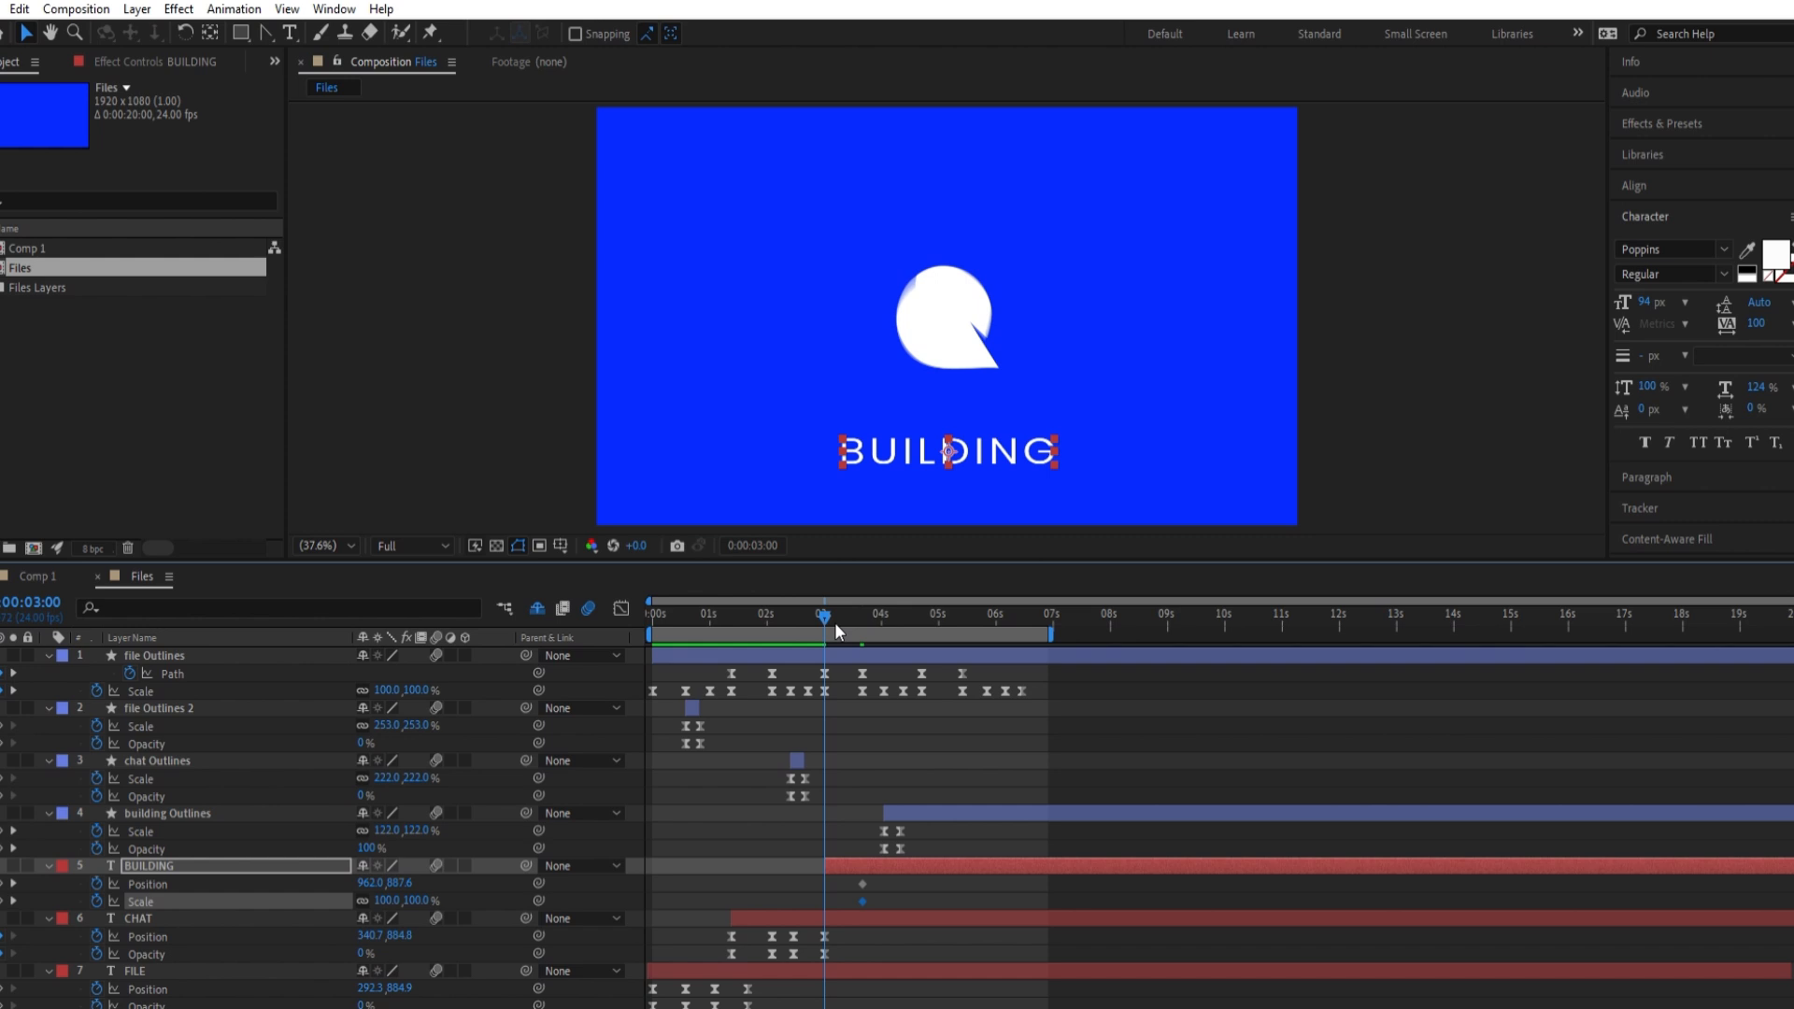
{"action": "left_click_drag", "start_coordinate": [372, 884], "coordinate": [400, 885]}
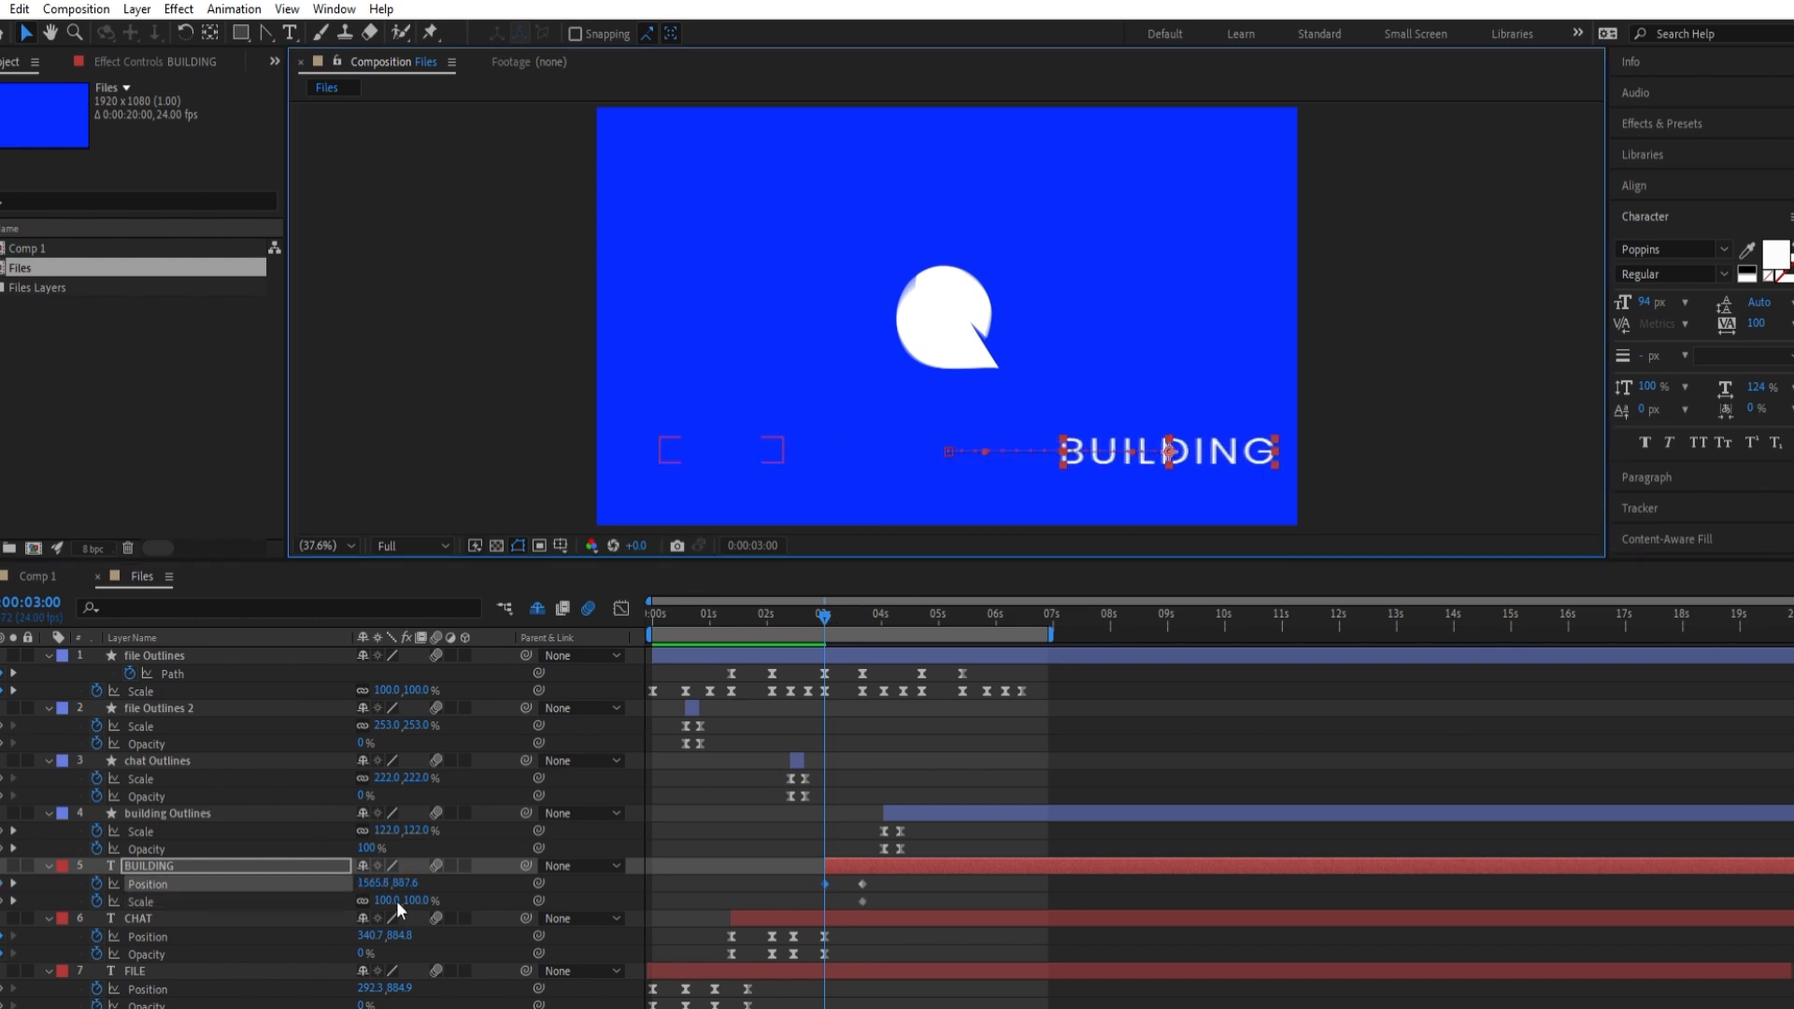
{"action": "key", "text": "ctrl+z"}
{"action": "key", "text": "ctrl+z"}
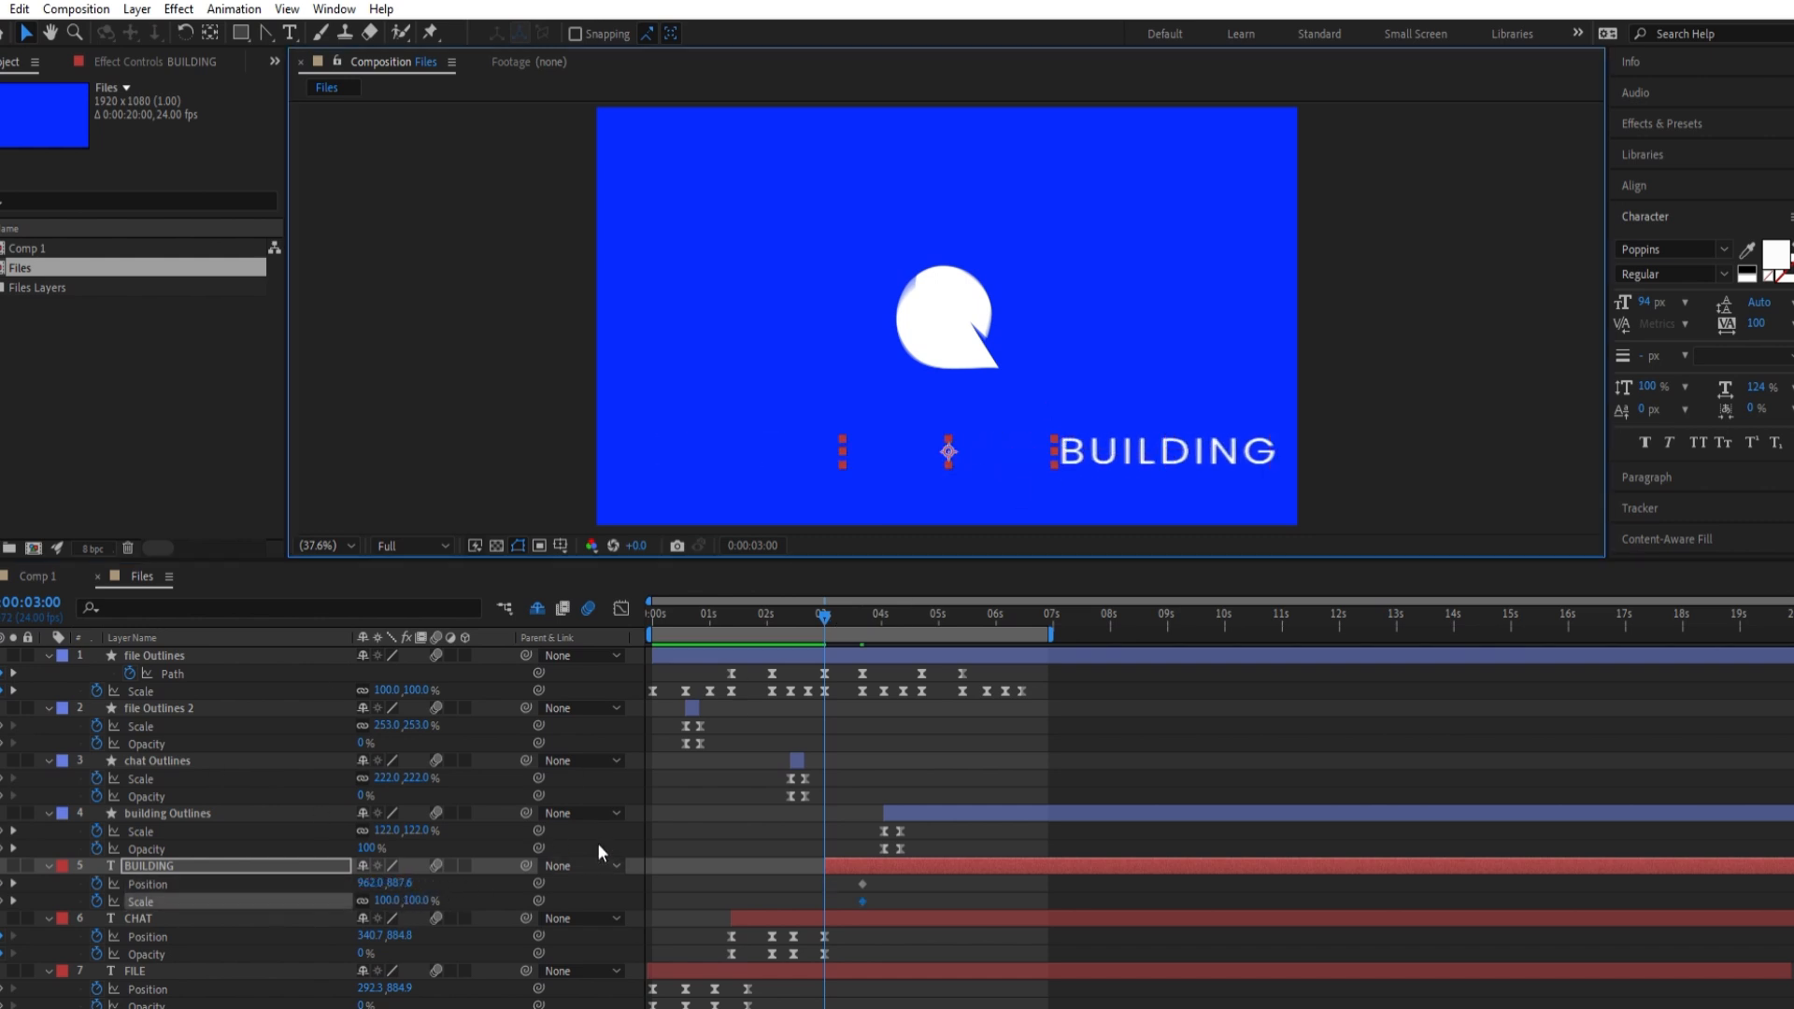
Keyframe BUILDING's Opacity instead of Scale at 3:16, and at 3:00 move it right to about x 1605.7 with 0% opacity
{"action": "key", "text": "alt+shift+t"}
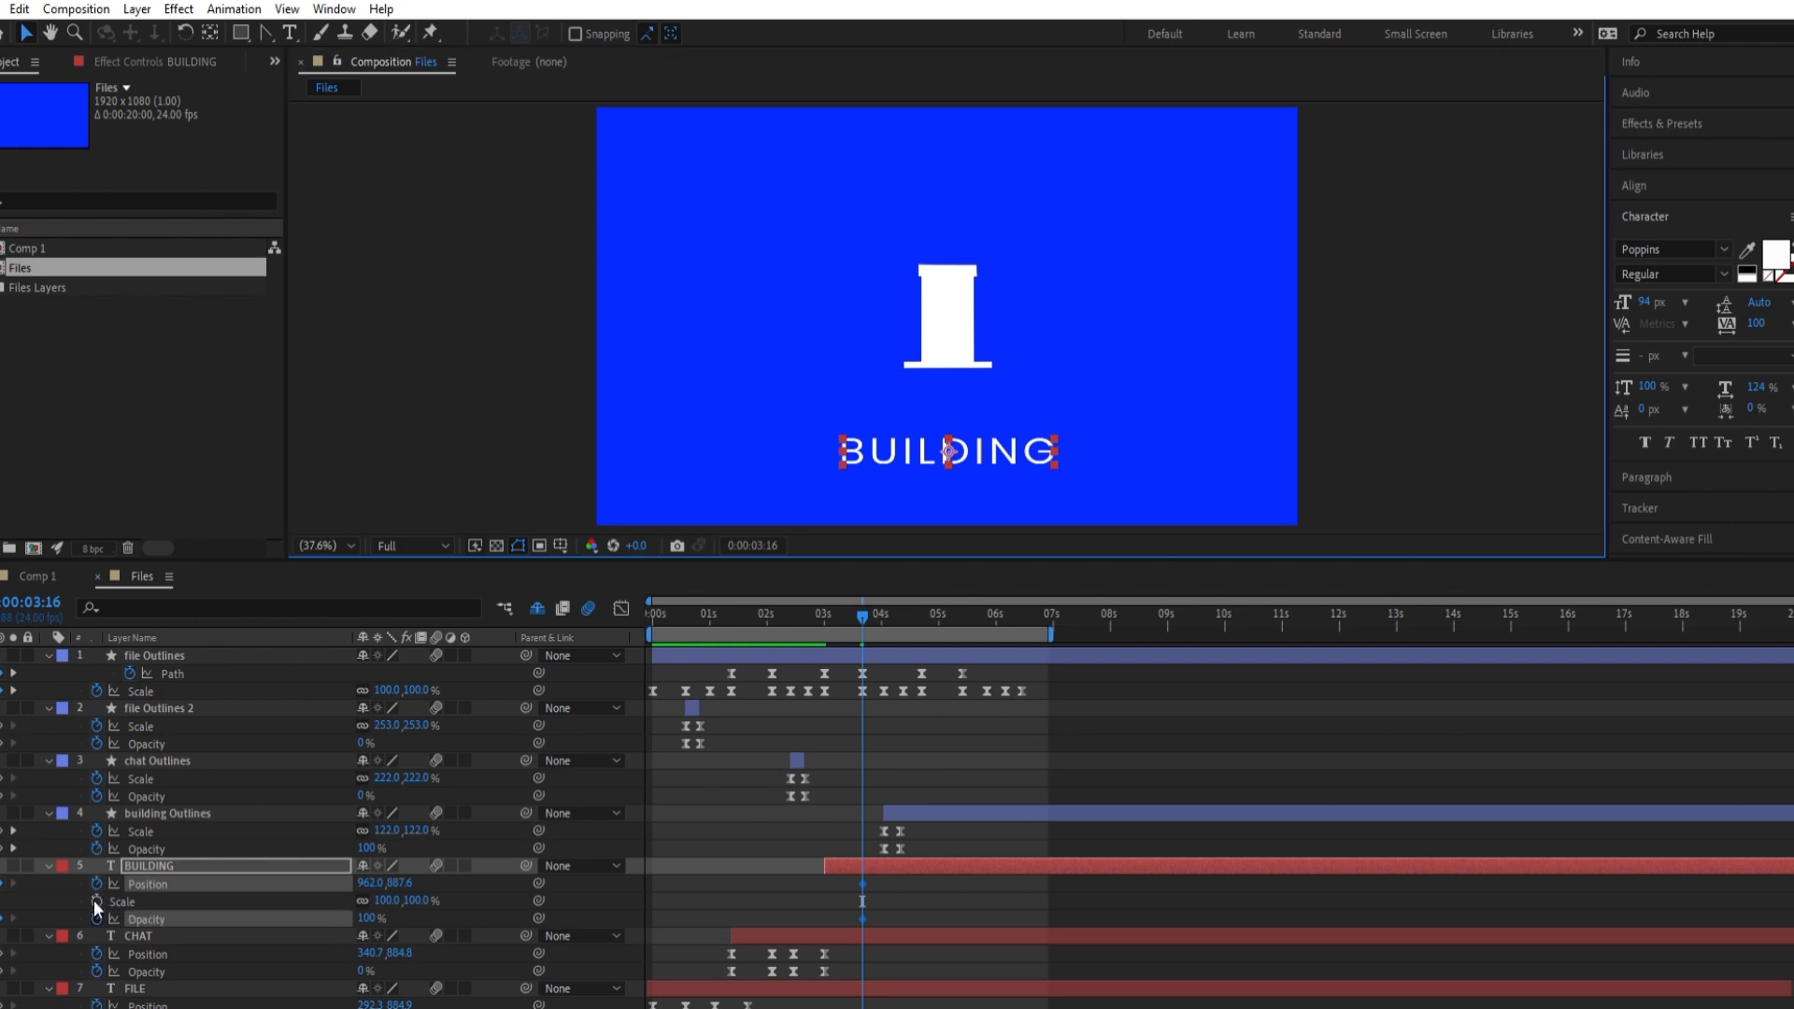
{"action": "left_click", "coordinate": [828, 616]}
{"action": "left_click_drag", "start_coordinate": [951, 434], "coordinate": [1186, 435]}
{"action": "left_click_drag", "start_coordinate": [365, 919], "coordinate": [164, 920]}
Duplicate BUILDING's centred Position and Opacity keyframes shortly after 4:00 to create a hold
{"action": "left_click_drag", "start_coordinate": [827, 608], "coordinate": [888, 624]}
{"action": "left_click_drag", "start_coordinate": [846, 878], "coordinate": [880, 926]}
{"action": "key", "text": "ctrl+c"}
{"action": "key", "text": "ctrl+v"}
At 4:17, move BUILDING left to x 289.0 with 0% opacity, and apply Easy Ease to all its keyframes
{"action": "left_click_drag", "start_coordinate": [887, 615], "coordinate": [903, 600]}
{"action": "left_click_drag", "start_coordinate": [929, 603], "coordinate": [921, 603]}
{"action": "left_click_drag", "start_coordinate": [952, 449], "coordinate": [703, 452]}
{"action": "left_click_drag", "start_coordinate": [367, 919], "coordinate": [245, 919]}
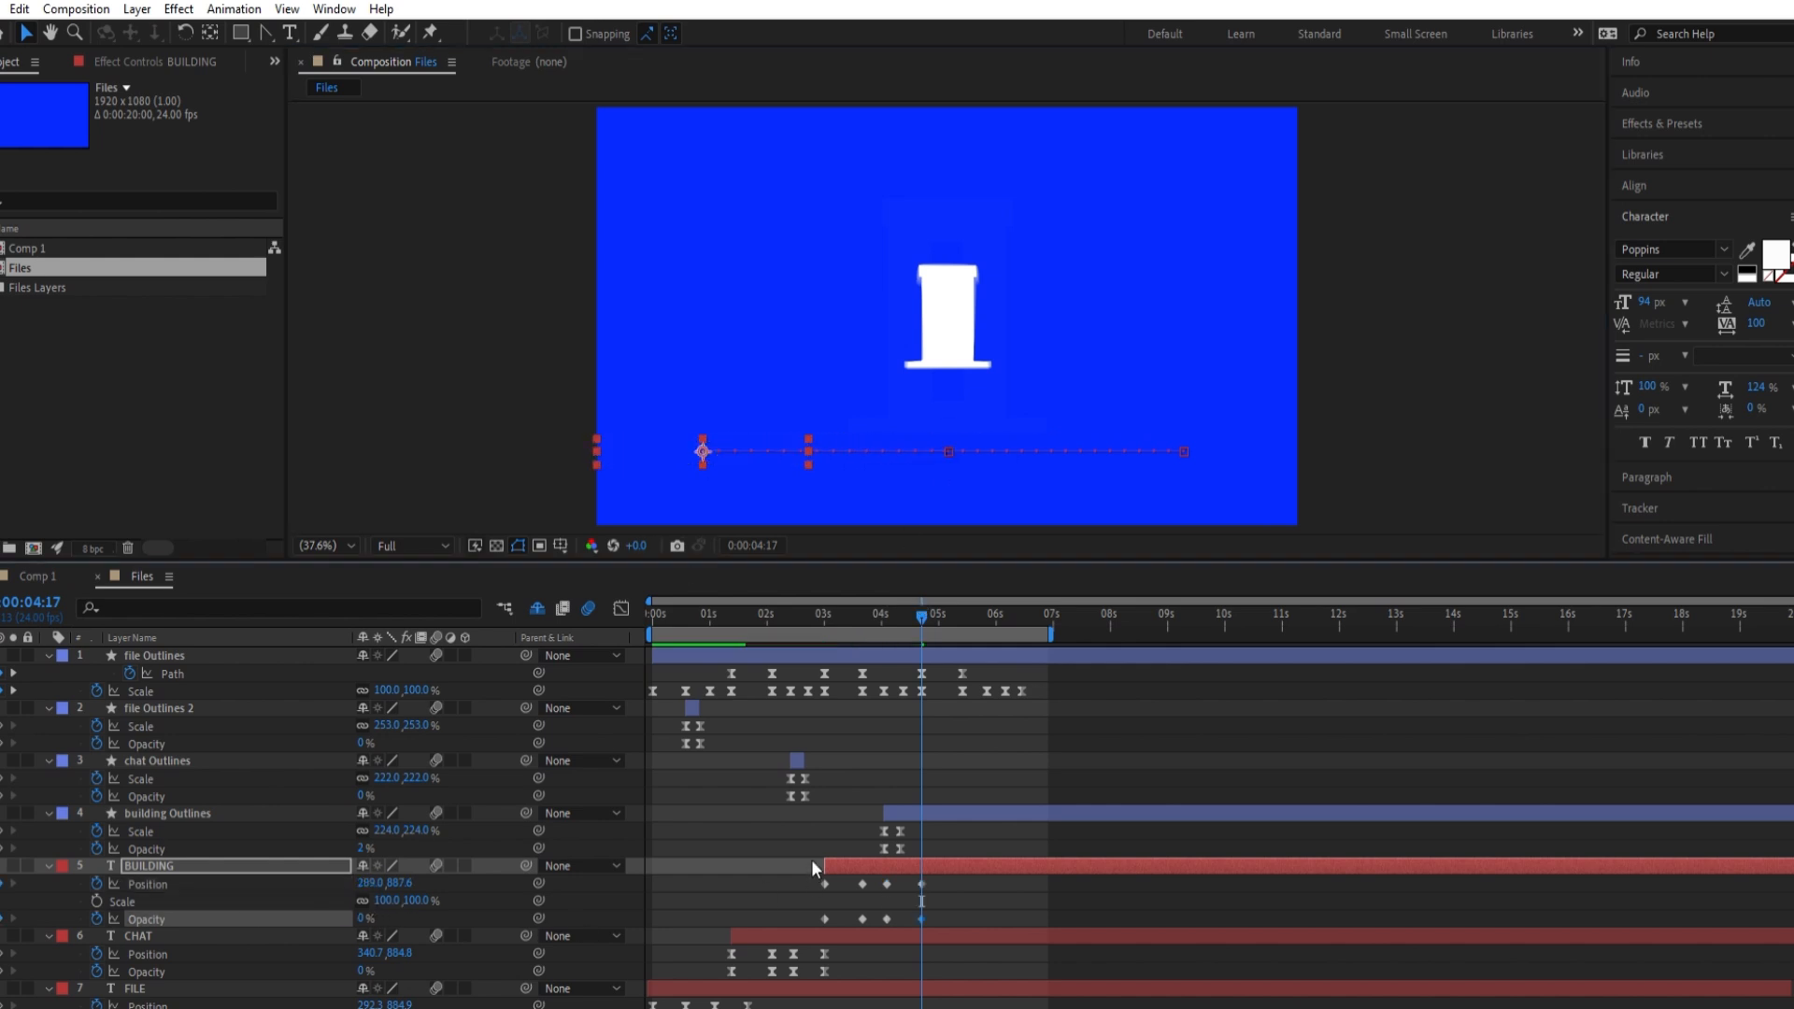
{"action": "left_click_drag", "start_coordinate": [811, 873], "coordinate": [964, 922]}
{"action": "key", "text": "F9"}
Reshape BUILDING's speed graph for a fast entry, slow centre and fast exit, and preview from the start
{"action": "left_click", "coordinate": [620, 608]}
{"action": "scroll", "coordinate": [851, 928], "scroll_direction": "up", "scroll_amount": 2}
{"action": "left_click_drag", "start_coordinate": [698, 853], "coordinate": [888, 907]}
{"action": "mouse_move", "coordinate": [1185, 913]}
{"action": "left_mouse_down"}
{"action": "mouse_move", "coordinate": [1107, 969]}
{"action": "mouse_move", "coordinate": [1156, 925]}
{"action": "left_mouse_up"}
{"action": "left_click_drag", "start_coordinate": [980, 888], "coordinate": [1097, 929]}
{"action": "left_click", "coordinate": [620, 608]}
{"action": "scroll", "coordinate": [816, 744], "scroll_direction": "down", "scroll_amount": 2}
{"action": "left_click_drag", "start_coordinate": [794, 616], "coordinate": [530, 599]}
{"action": "key", "text": "space"}
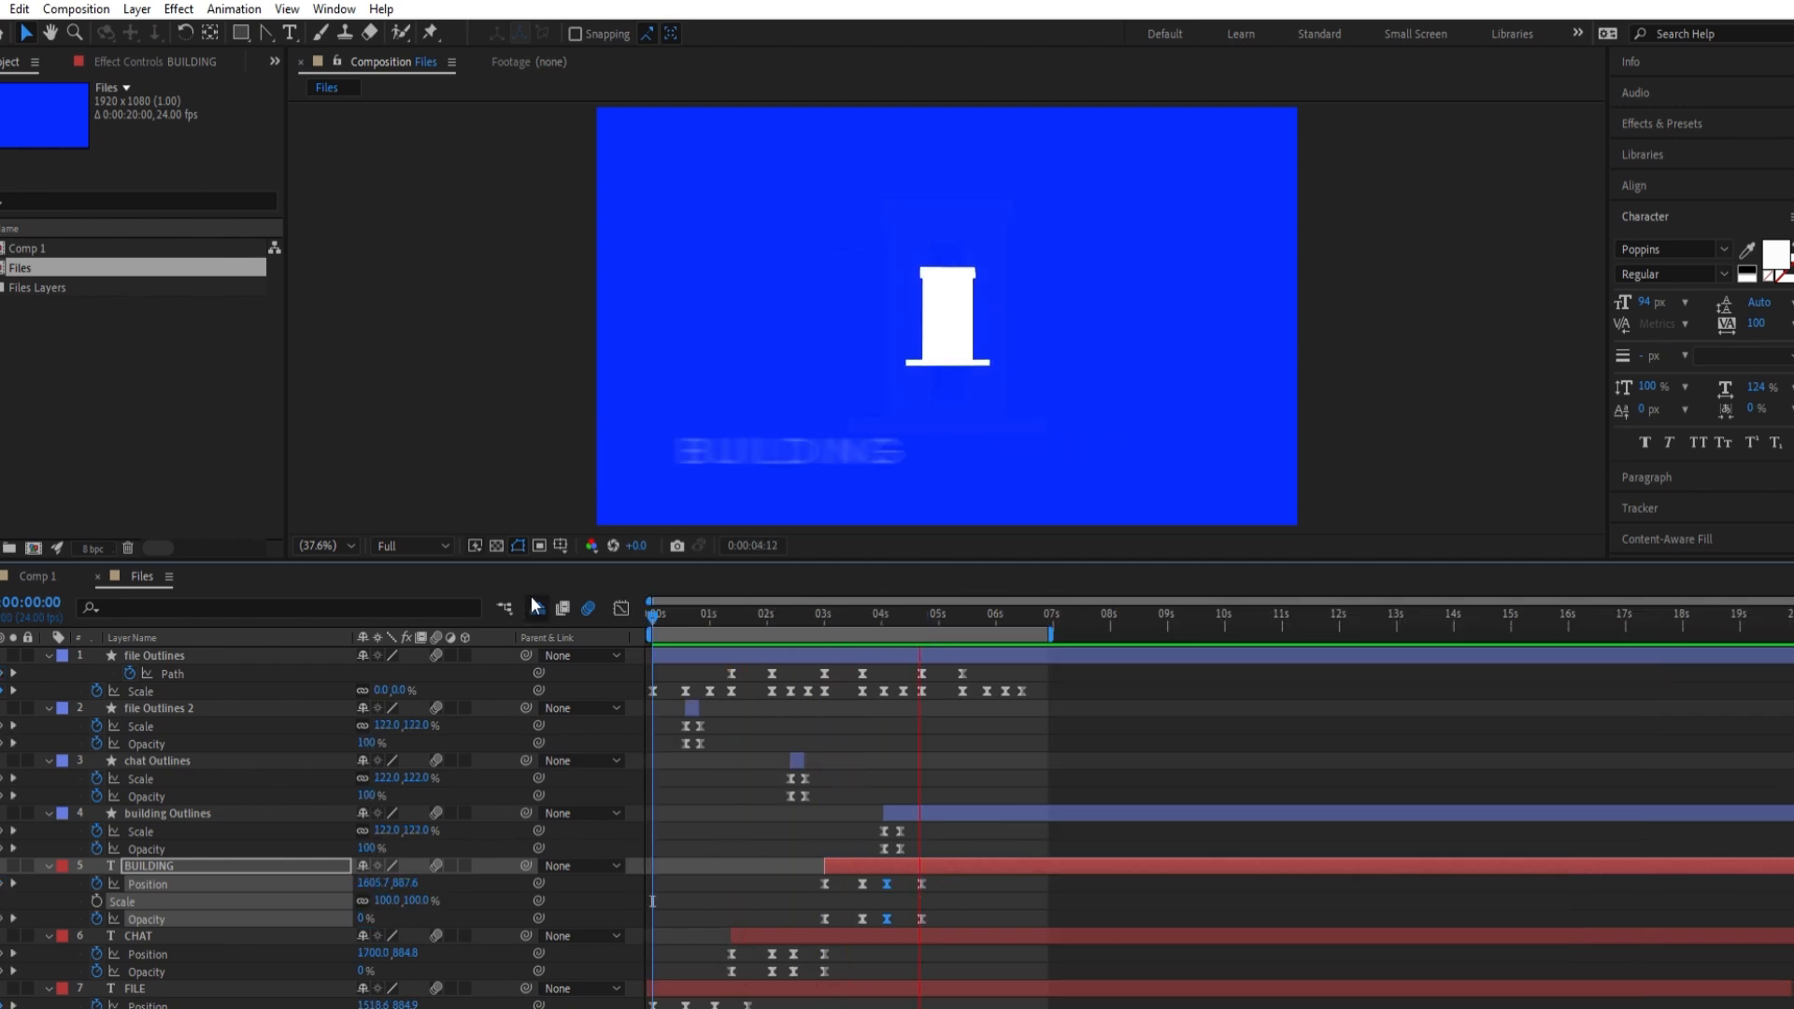
{"action": "key", "text": "space"}
Add the text "TREE" and make its layer start at 4:17
{"action": "left_click", "coordinate": [915, 613]}
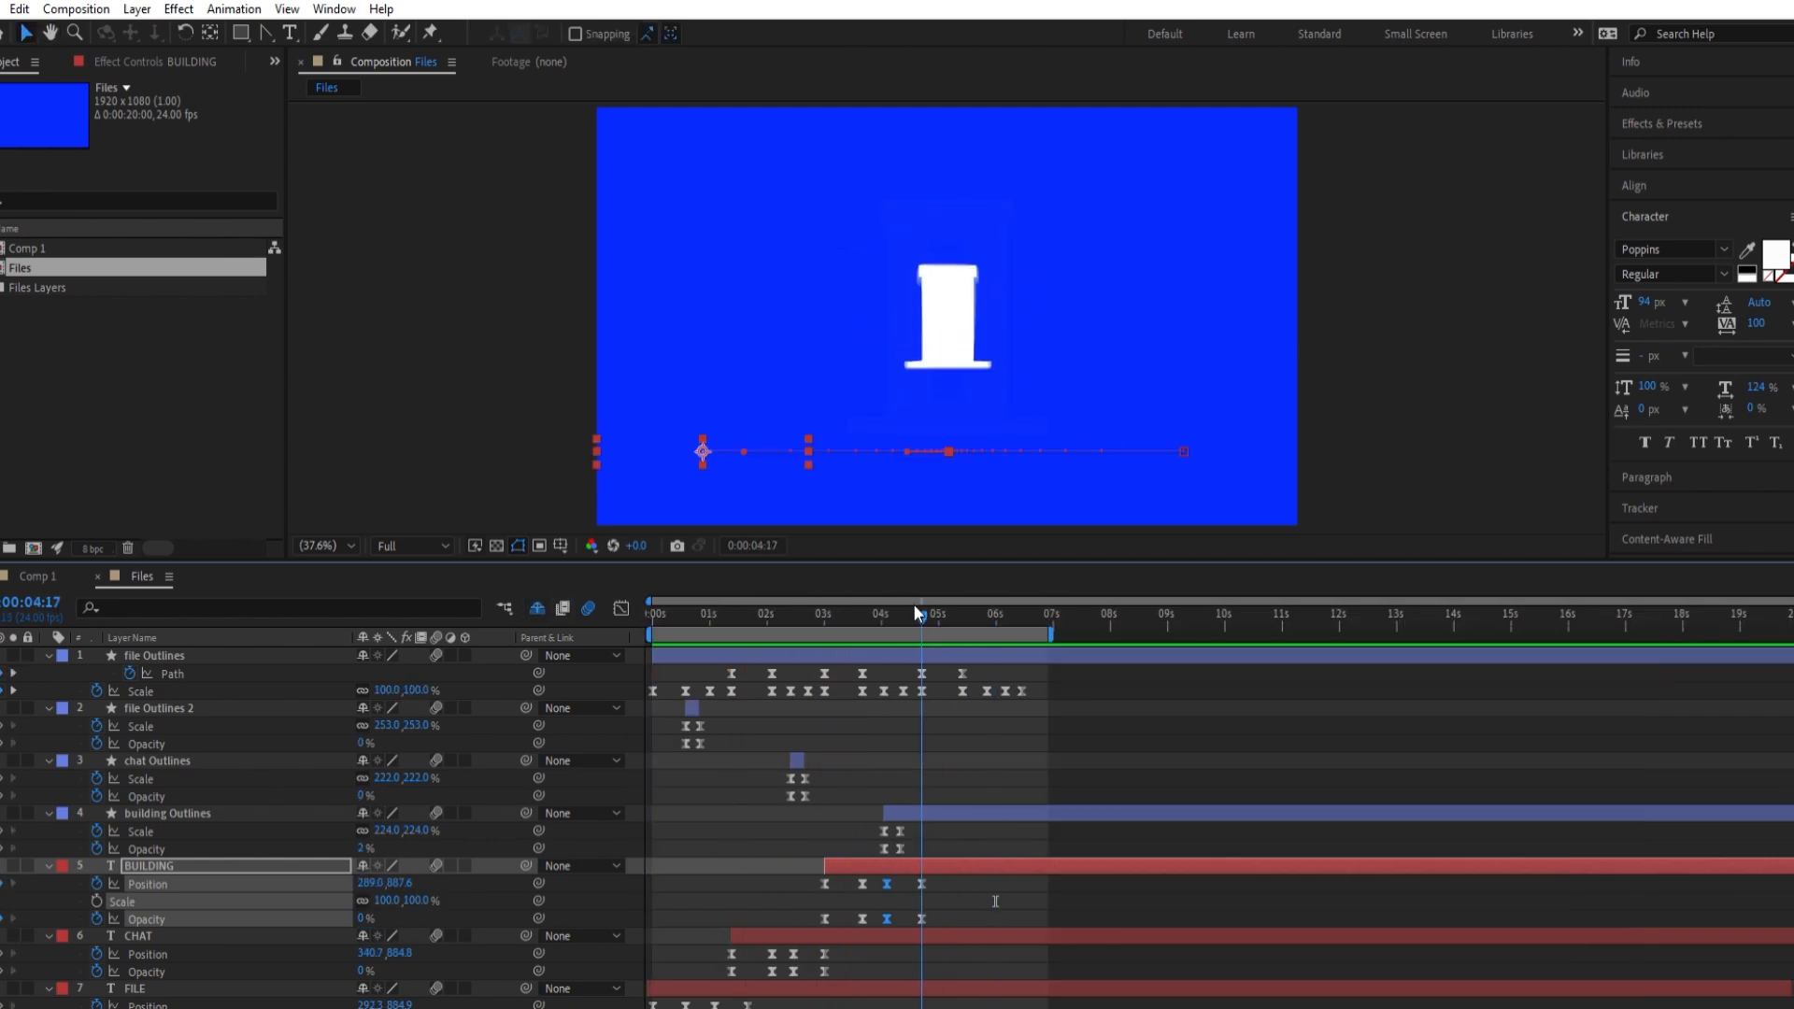
{"action": "key", "text": "ctrl+alt+shift+t"}
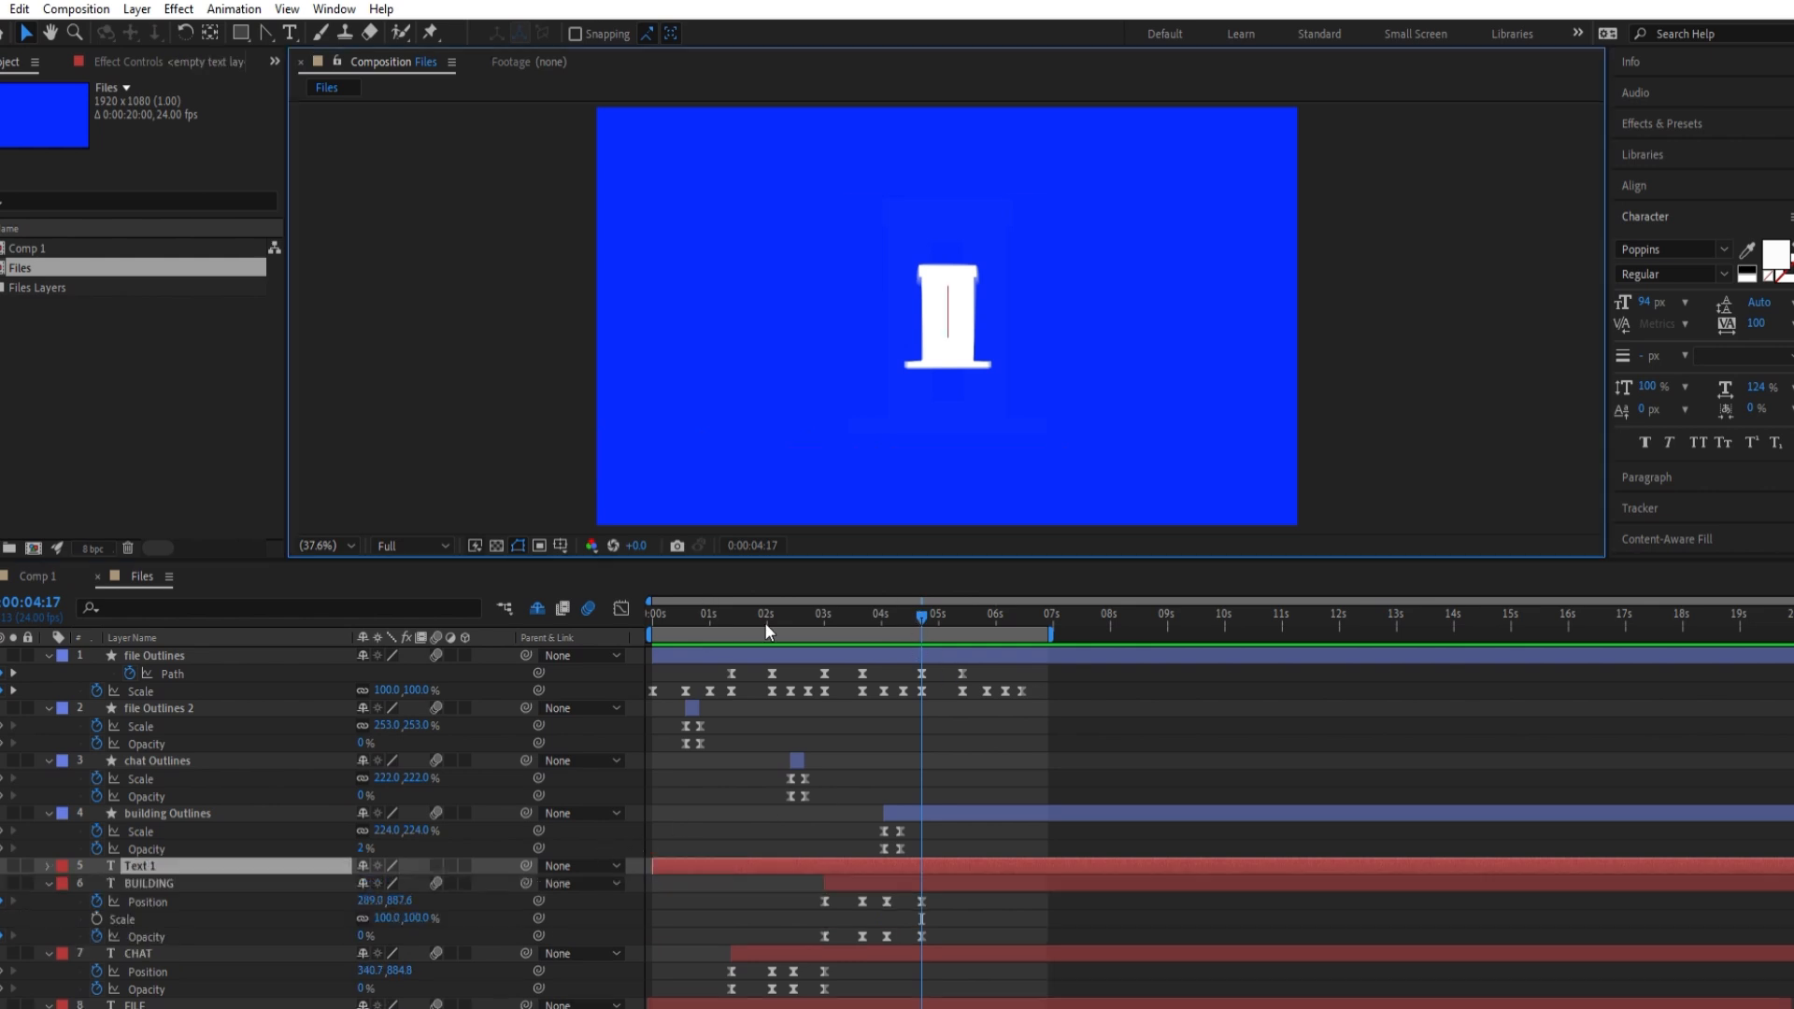
{"action": "type", "text": "TREE"}
{"action": "left_click", "coordinate": [27, 30]}
{"action": "left_click_drag", "start_coordinate": [721, 865], "coordinate": [990, 864]}
Add Position and Opacity keyframes to the TREE layer at 5:10
{"action": "key", "text": "p"}
{"action": "key", "text": "shift+t"}
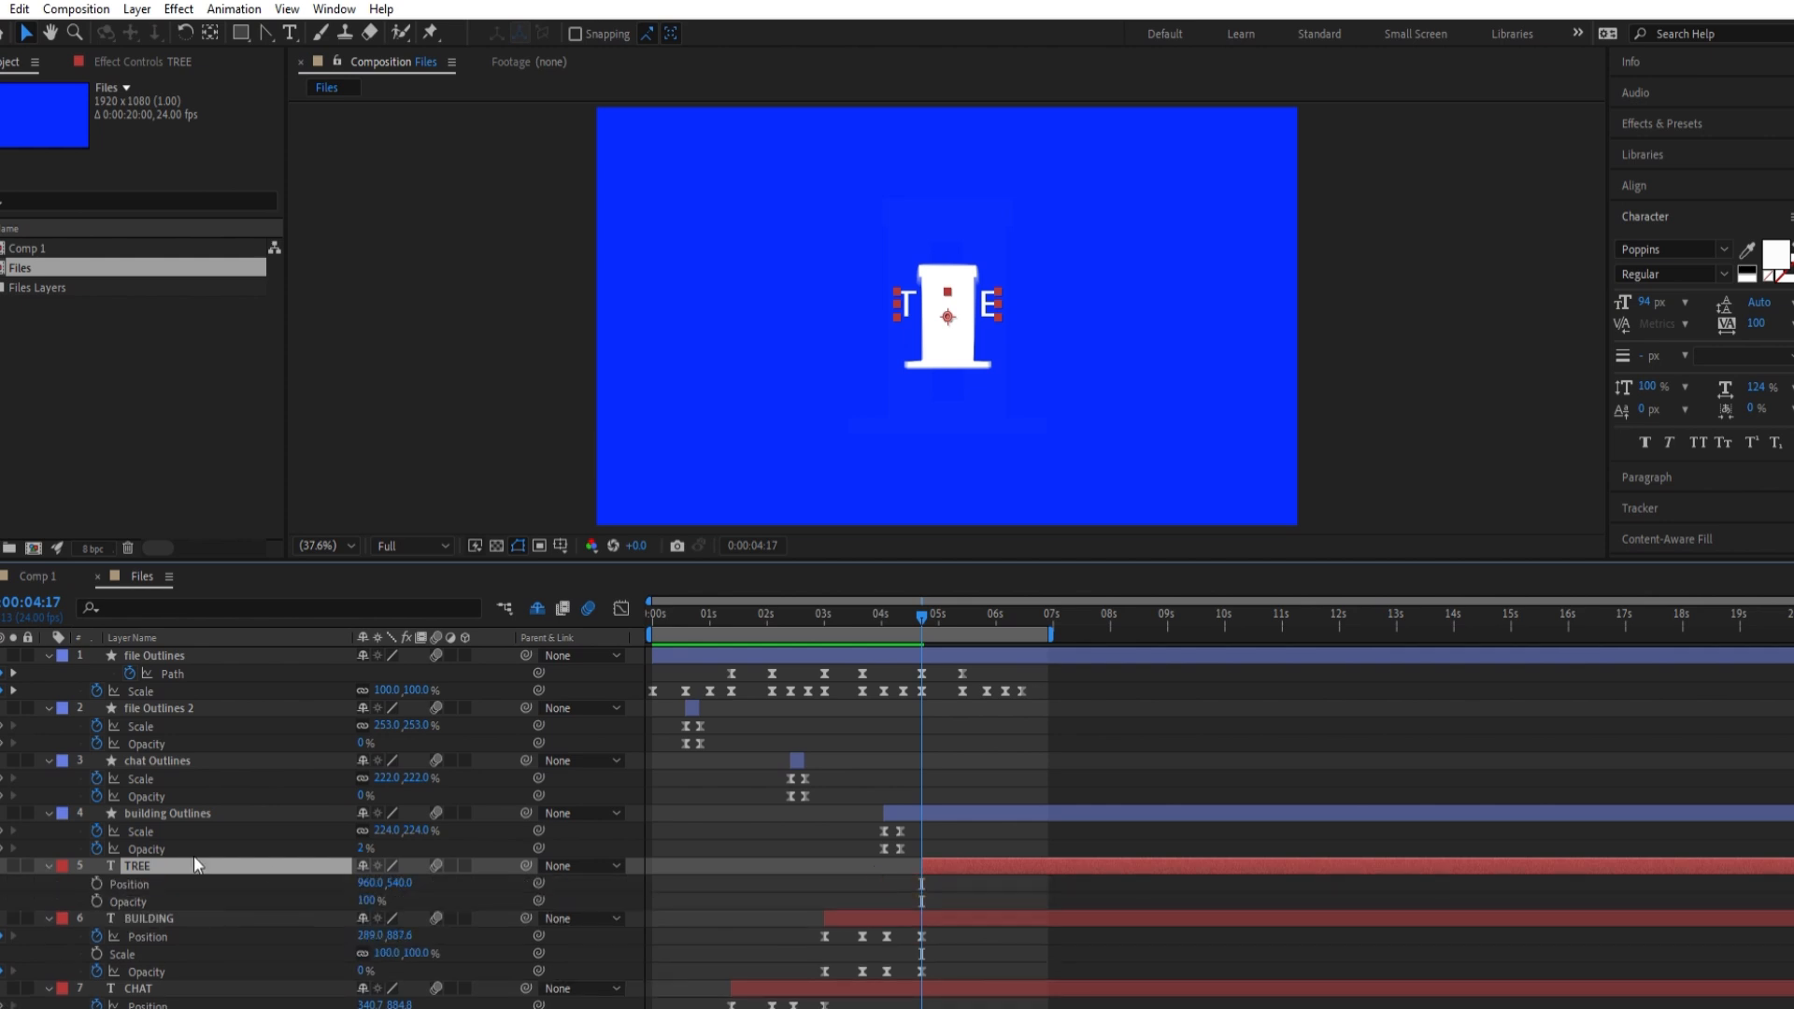
{"action": "left_click_drag", "start_coordinate": [924, 615], "coordinate": [962, 615]}
{"action": "left_click", "coordinate": [98, 882]}
{"action": "left_click", "coordinate": [96, 901]}
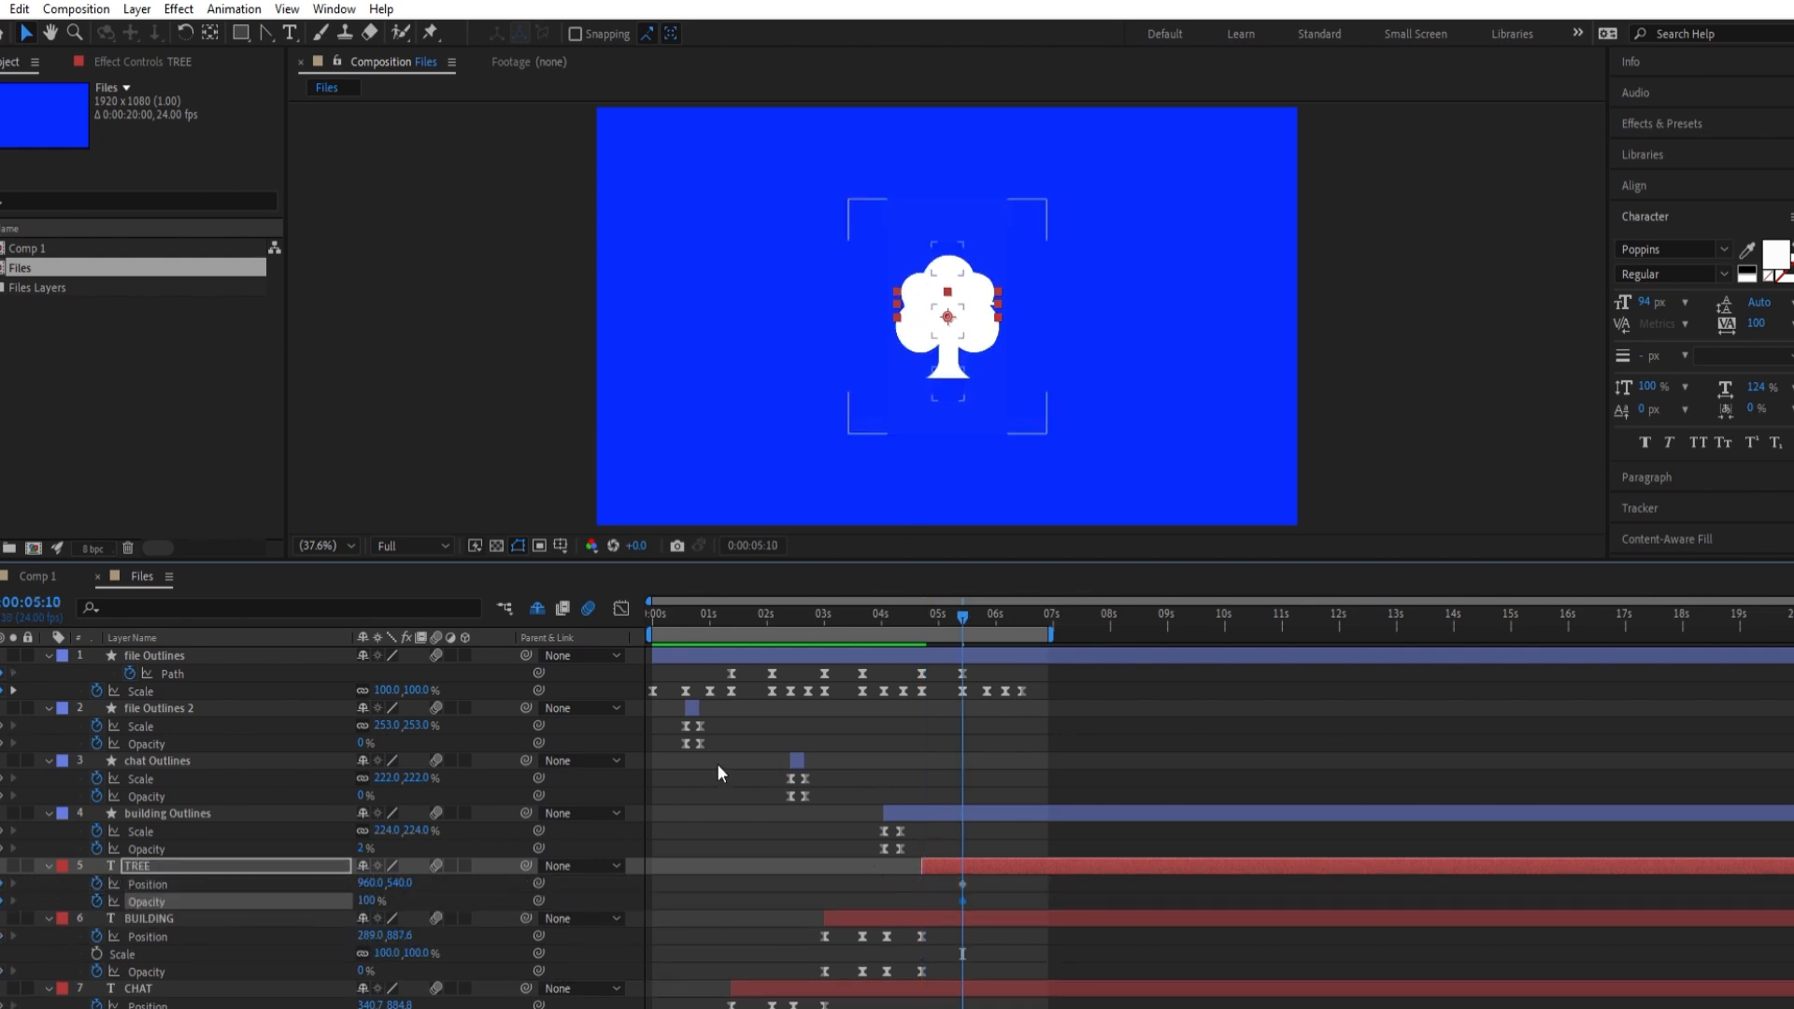